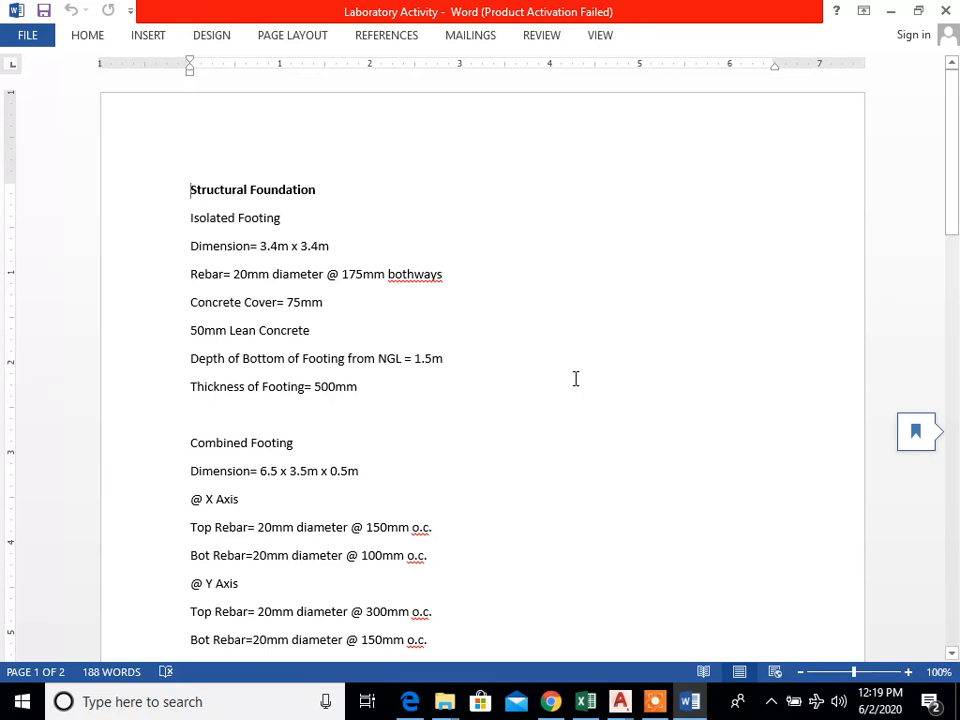
Step: Read through the Laboratory Activity document's specifications for isolated and combined footings, columns, slab, footing tie beams and beams
{"action": "scroll", "coordinate": [596, 398], "scroll_direction": "down", "scroll_amount": 1}
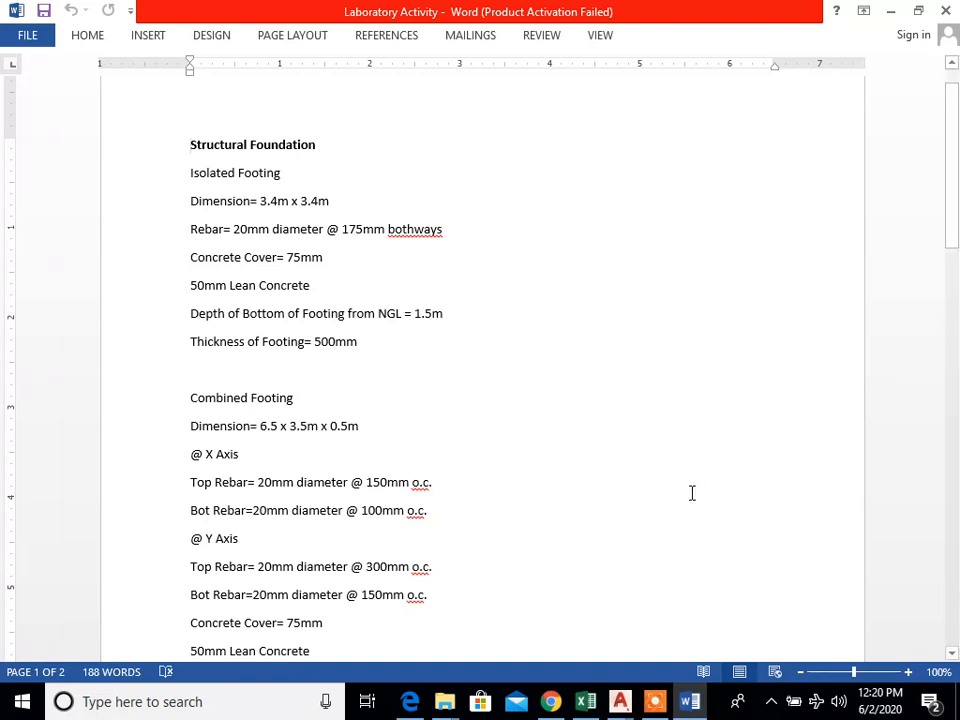
{"action": "scroll", "coordinate": [682, 494], "scroll_direction": "down", "scroll_amount": 3}
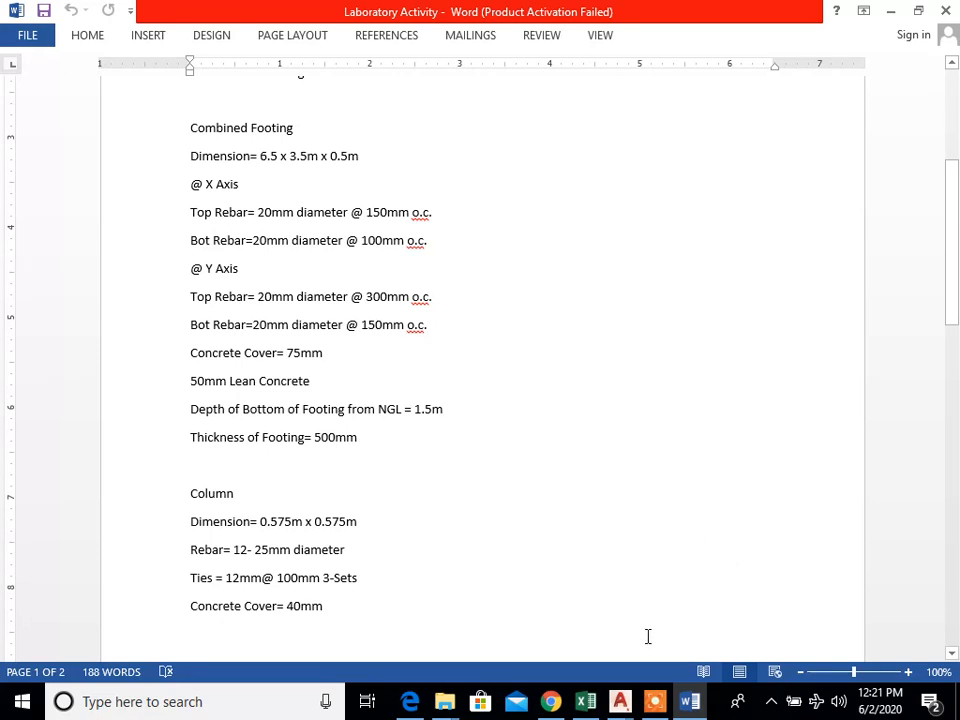
{"action": "scroll", "coordinate": [647, 620], "scroll_direction": "down", "scroll_amount": 3}
{"action": "scroll", "coordinate": [647, 595], "scroll_direction": "down", "scroll_amount": 6}
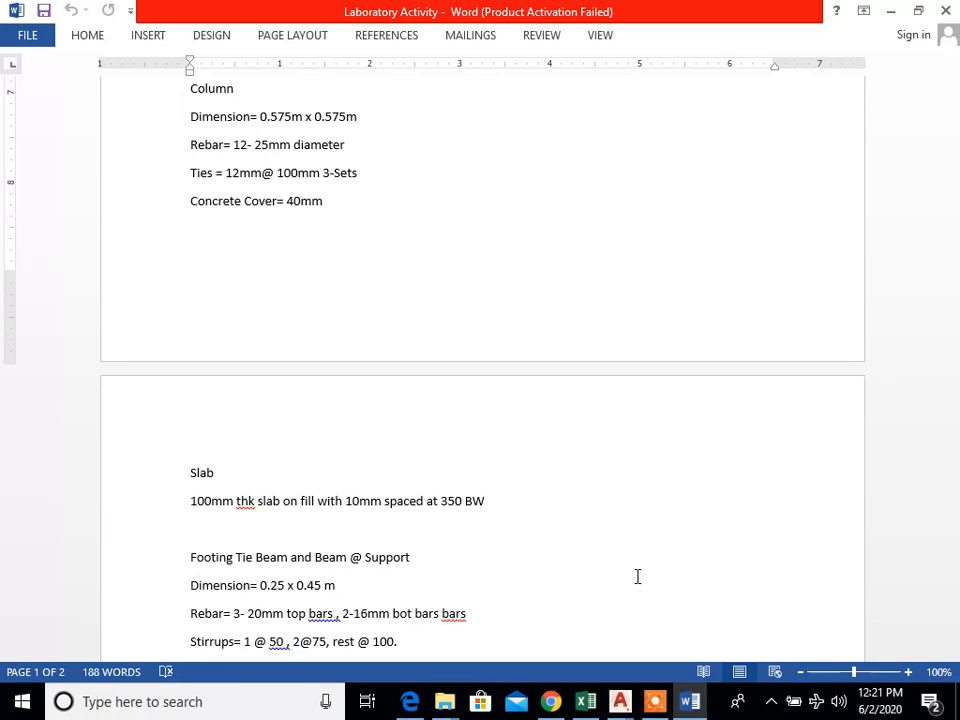
{"action": "scroll", "coordinate": [637, 576], "scroll_direction": "down", "scroll_amount": 2}
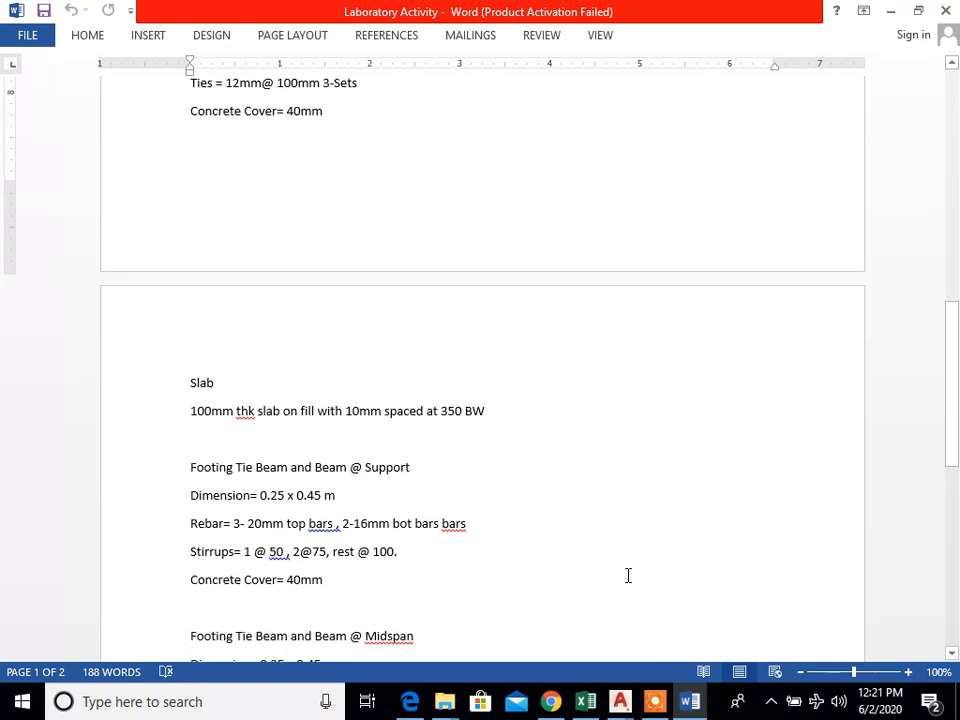
{"action": "scroll", "coordinate": [640, 560], "scroll_direction": "down", "scroll_amount": 5}
{"action": "scroll", "coordinate": [640, 563], "scroll_direction": "down", "scroll_amount": 2}
{"action": "scroll", "coordinate": [639, 562], "scroll_direction": "up", "scroll_amount": 1}
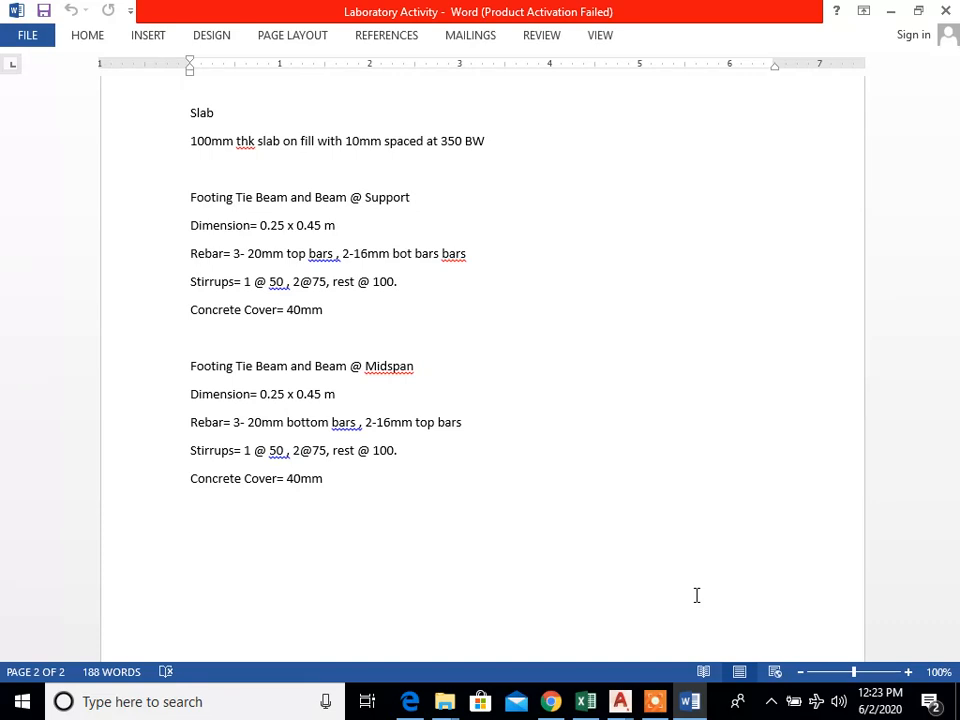
{"action": "scroll", "coordinate": [697, 595], "scroll_direction": "up", "scroll_amount": 5}
{"action": "scroll", "coordinate": [697, 595], "scroll_direction": "up", "scroll_amount": 7}
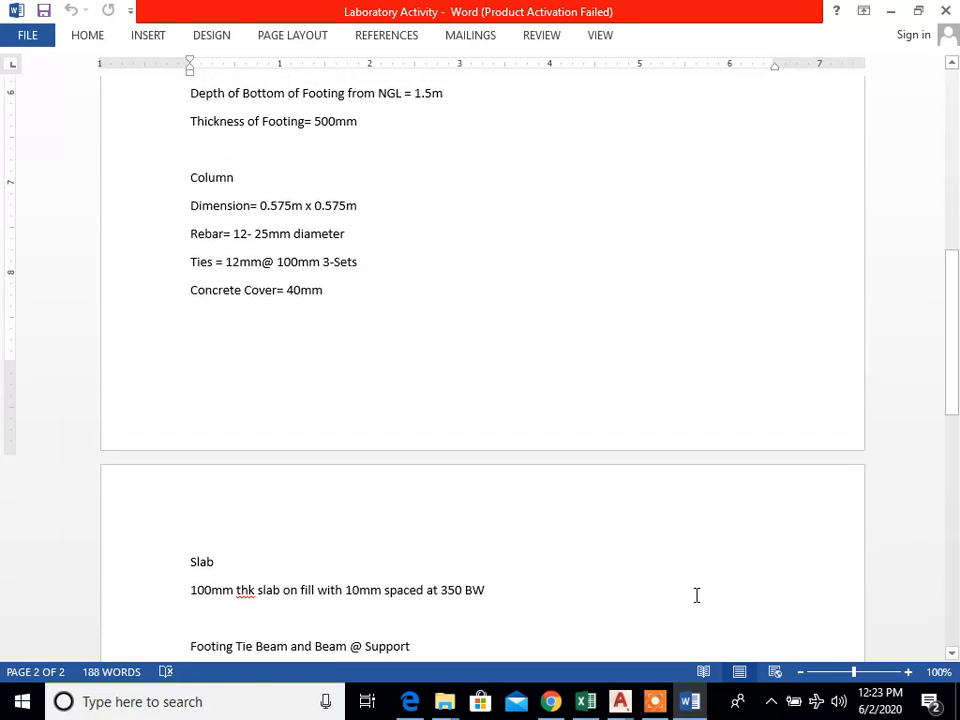
{"action": "scroll", "coordinate": [697, 595], "scroll_direction": "up", "scroll_amount": 3}
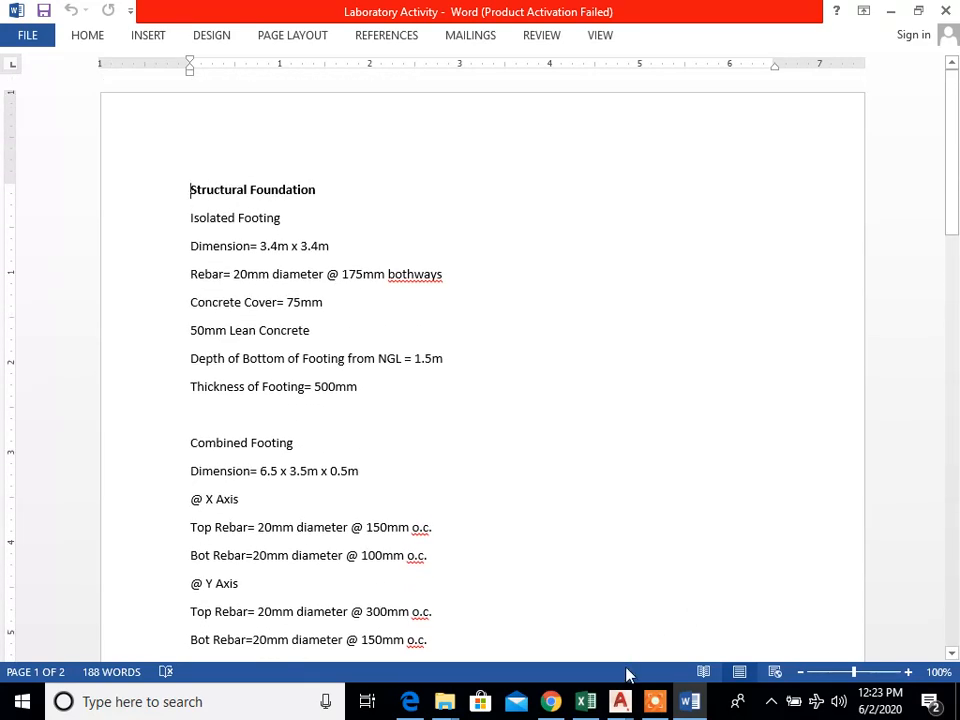
Step: Switch to AutoCAD's 3STO-12CL STRUCTURAL drawing and look over what it already contains
{"action": "mouse_move", "coordinate": [622, 700]}
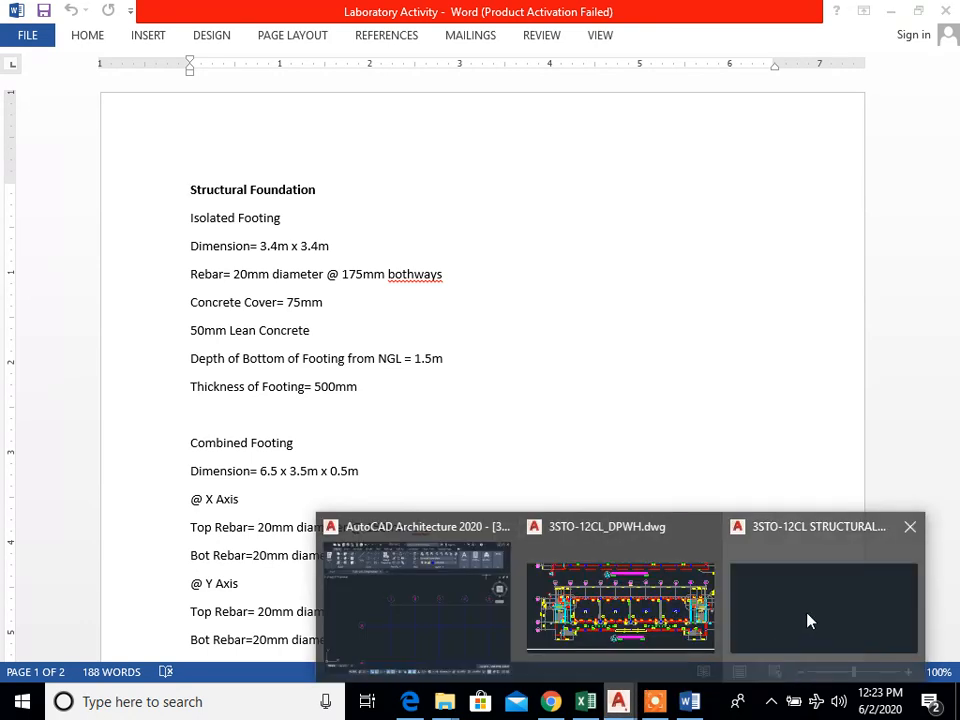
{"action": "left_click", "coordinate": [803, 610]}
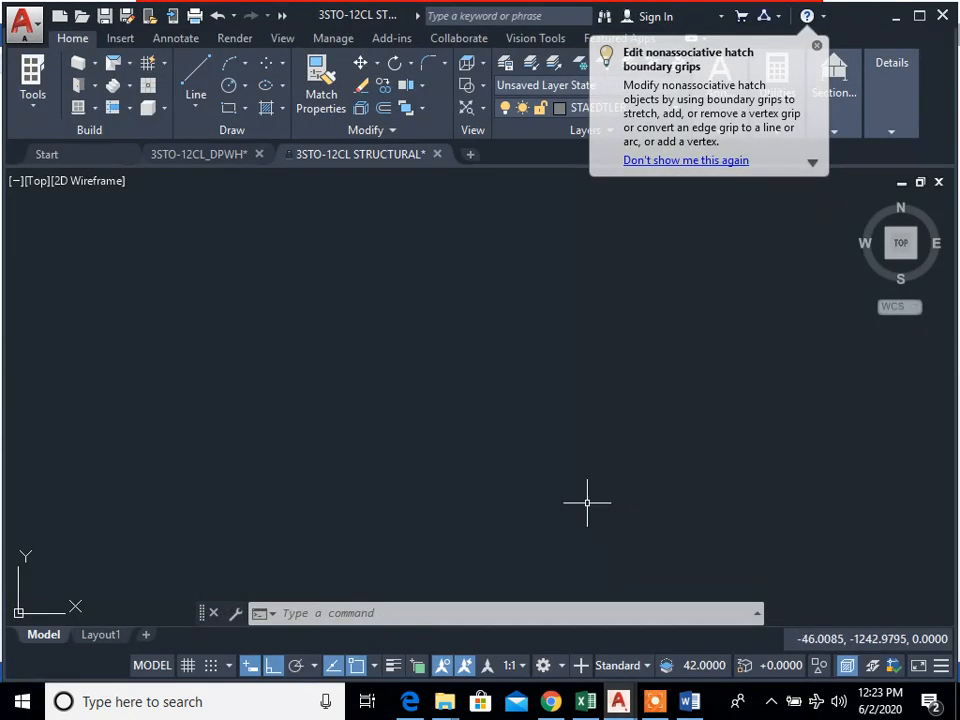
{"action": "scroll", "coordinate": [559, 494], "scroll_direction": "down", "scroll_amount": 8}
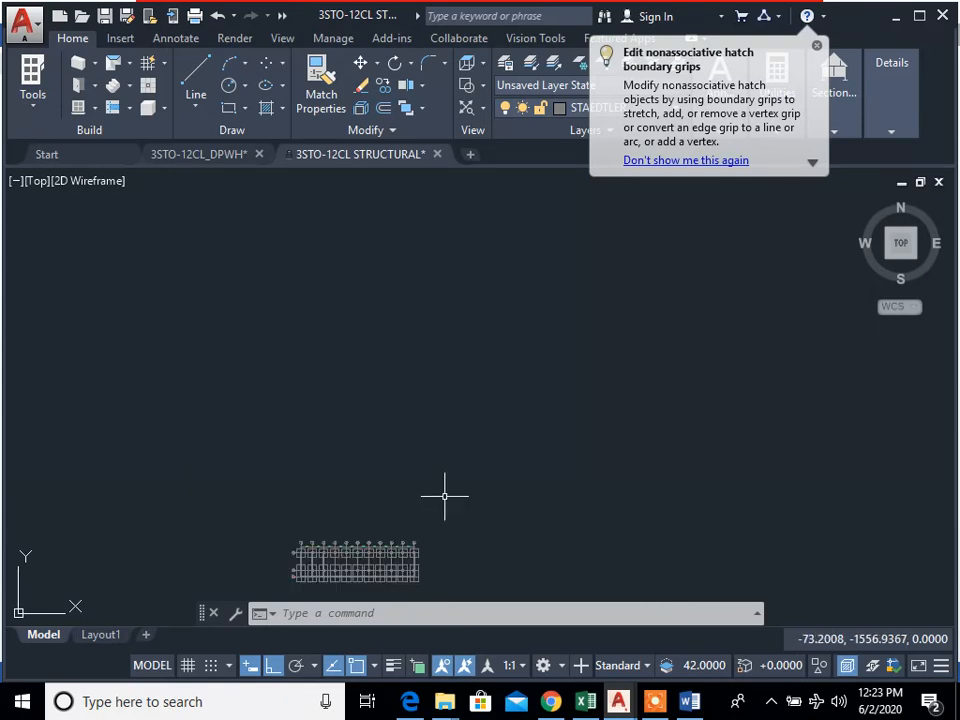
{"action": "middle_click_drag", "start_coordinate": [585, 456], "coordinate": [588, 480]}
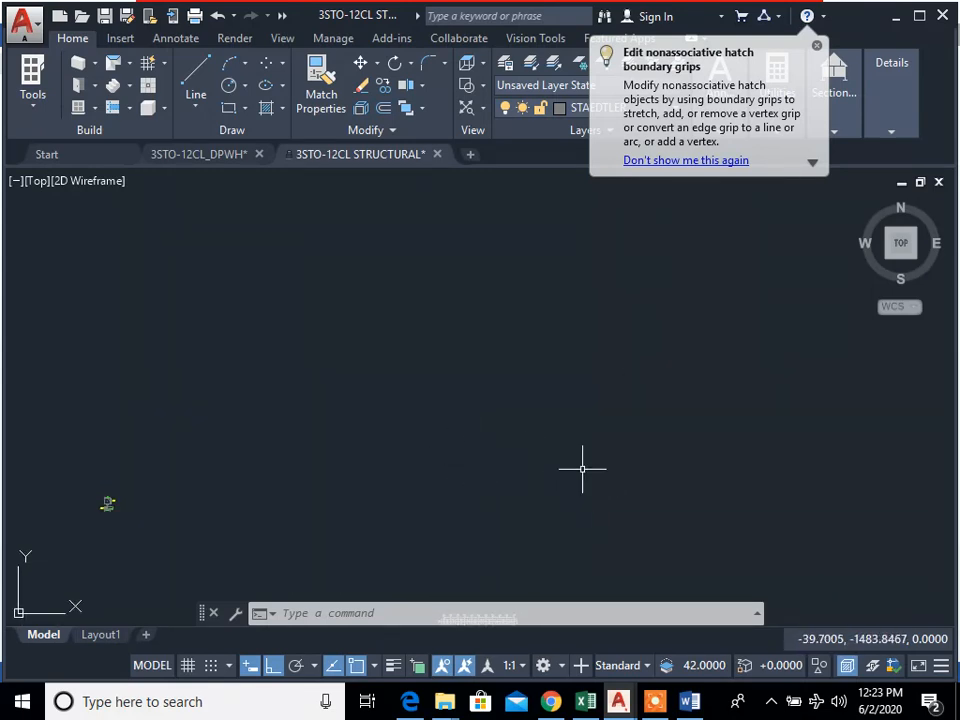
{"action": "scroll", "coordinate": [580, 439], "scroll_direction": "down", "scroll_amount": 3}
{"action": "scroll", "coordinate": [580, 439], "scroll_direction": "up", "scroll_amount": 4}
Step: Switch to the 3STO-12CL_DPWH drawing and examine the ground floor plan and the typical 2nd and 3rd floor plan
{"action": "mouse_move", "coordinate": [615, 690]}
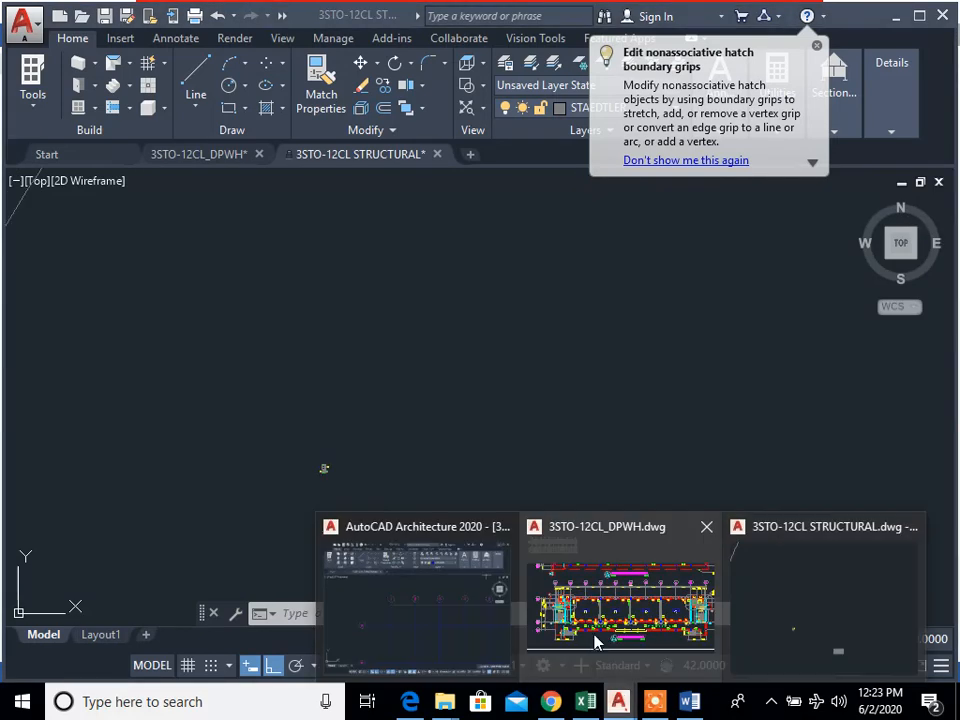
{"action": "left_click", "coordinate": [596, 639]}
{"action": "middle_click_drag", "start_coordinate": [577, 475], "coordinate": [603, 386]}
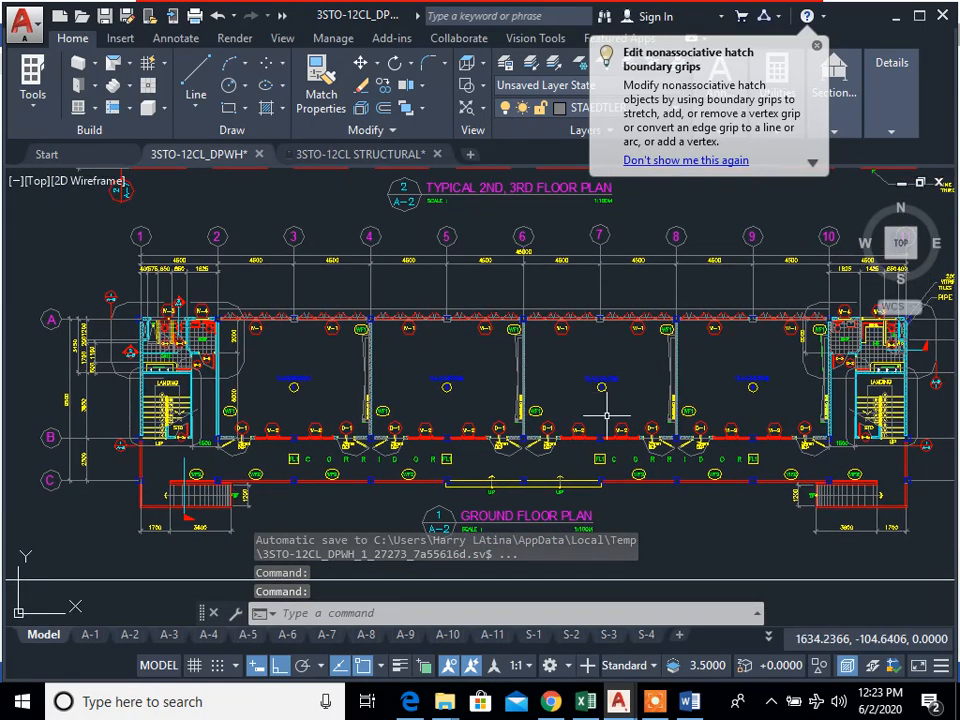
{"action": "middle_click_drag", "start_coordinate": [643, 425], "coordinate": [633, 465]}
{"action": "scroll", "coordinate": [677, 426], "scroll_direction": "down", "scroll_amount": 2}
{"action": "middle_click_drag", "start_coordinate": [677, 426], "coordinate": [645, 484]}
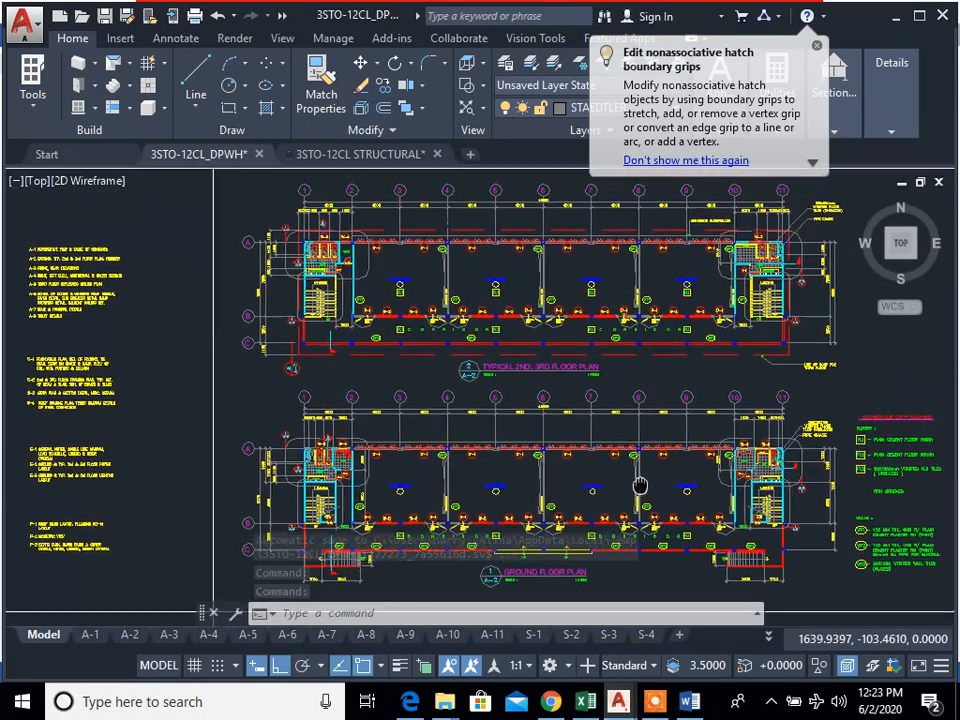
Step: Examine the front and rear elevations on sheet A-3 of the architectural drawing
{"action": "scroll", "coordinate": [645, 484], "scroll_direction": "up", "scroll_amount": 2}
{"action": "middle_click_drag", "start_coordinate": [484, 373], "coordinate": [493, 542]}
{"action": "mouse_move", "coordinate": [882, 536]}
{"action": "middle_mouse_down"}
{"action": "mouse_move", "coordinate": [529, 486]}
{"action": "mouse_move", "coordinate": [187, 390]}
{"action": "middle_mouse_up"}
{"action": "middle_click_drag", "start_coordinate": [705, 443], "coordinate": [425, 260]}
{"action": "mouse_move", "coordinate": [708, 389]}
{"action": "middle_mouse_down"}
{"action": "mouse_move", "coordinate": [435, 414]}
{"action": "mouse_move", "coordinate": [450, 420]}
{"action": "middle_mouse_up"}
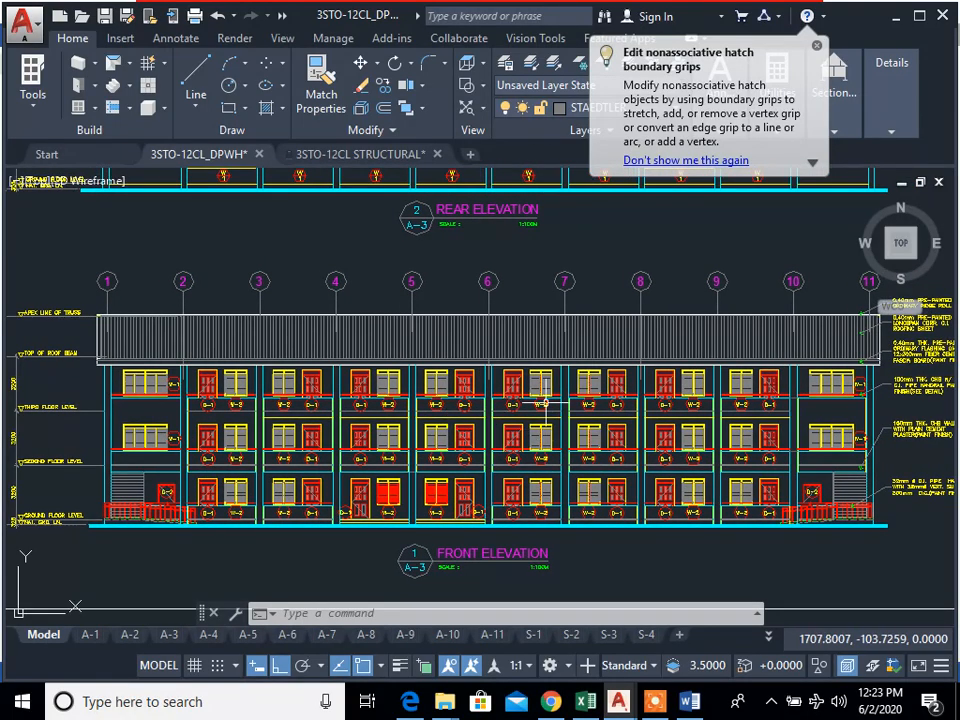
{"action": "mouse_move", "coordinate": [598, 381]}
{"action": "middle_mouse_down"}
{"action": "mouse_move", "coordinate": [595, 607]}
{"action": "mouse_move", "coordinate": [626, 441]}
{"action": "mouse_move", "coordinate": [610, 497]}
{"action": "mouse_move", "coordinate": [590, 494]}
{"action": "middle_mouse_up"}
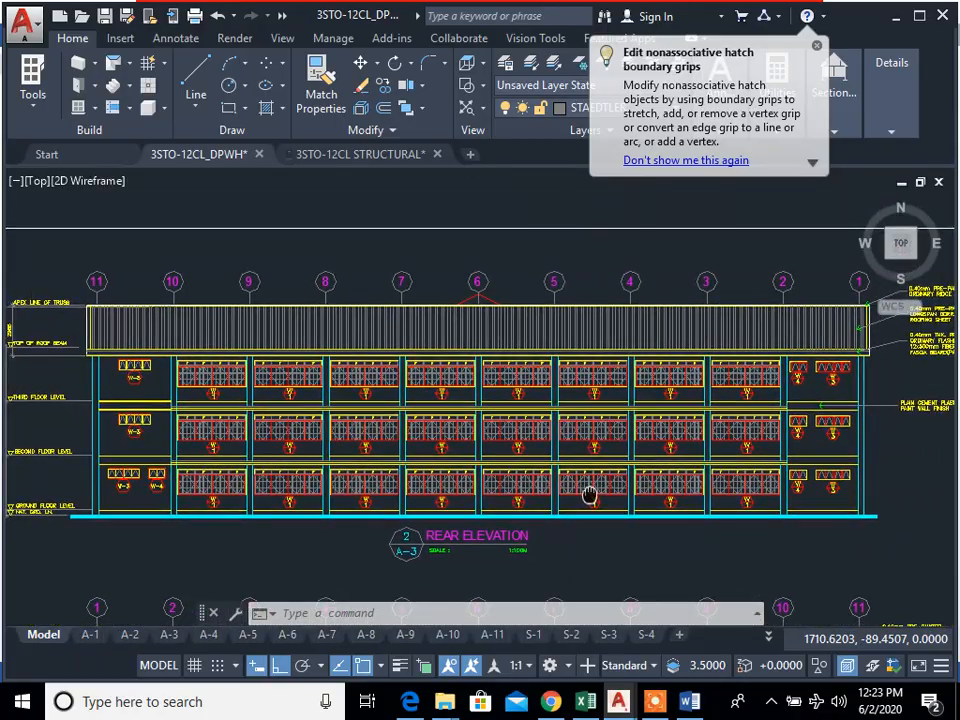
Step: Examine the left side elevation and the cross section on sheet A-4, including the floor levels and heights
{"action": "scroll", "coordinate": [685, 490], "scroll_direction": "down", "scroll_amount": 3}
{"action": "middle_click_drag", "start_coordinate": [704, 491], "coordinate": [317, 322]}
{"action": "scroll", "coordinate": [606, 448], "scroll_direction": "up", "scroll_amount": 3}
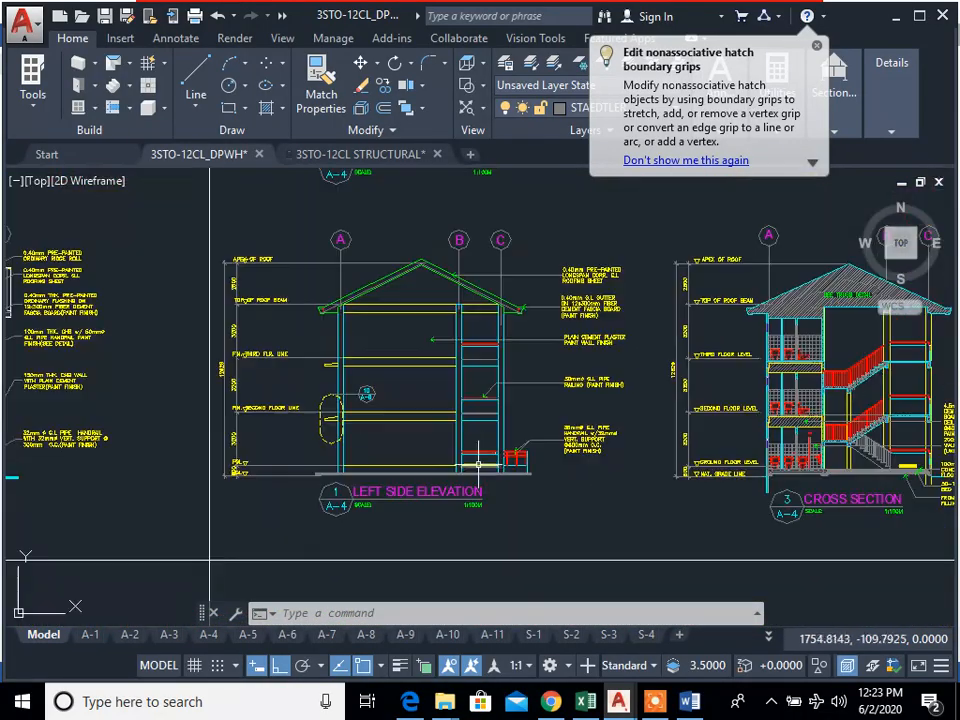
{"action": "mouse_move", "coordinate": [547, 337]}
{"action": "middle_mouse_down"}
{"action": "mouse_move", "coordinate": [574, 403]}
{"action": "mouse_move", "coordinate": [575, 515]}
{"action": "middle_mouse_up"}
{"action": "middle_click_drag", "start_coordinate": [576, 298], "coordinate": [600, 474]}
{"action": "middle_click_drag", "start_coordinate": [810, 477], "coordinate": [429, 407]}
{"action": "scroll", "coordinate": [438, 392], "scroll_direction": "down", "scroll_amount": 2}
{"action": "mouse_move", "coordinate": [631, 420]}
{"action": "middle_mouse_down"}
{"action": "mouse_move", "coordinate": [179, 319]}
{"action": "mouse_move", "coordinate": [586, 251]}
{"action": "middle_mouse_up"}
{"action": "scroll", "coordinate": [473, 425], "scroll_direction": "up", "scroll_amount": 4}
{"action": "mouse_move", "coordinate": [592, 354]}
{"action": "middle_mouse_down"}
{"action": "mouse_move", "coordinate": [612, 404]}
{"action": "mouse_move", "coordinate": [637, 424]}
{"action": "middle_mouse_up"}
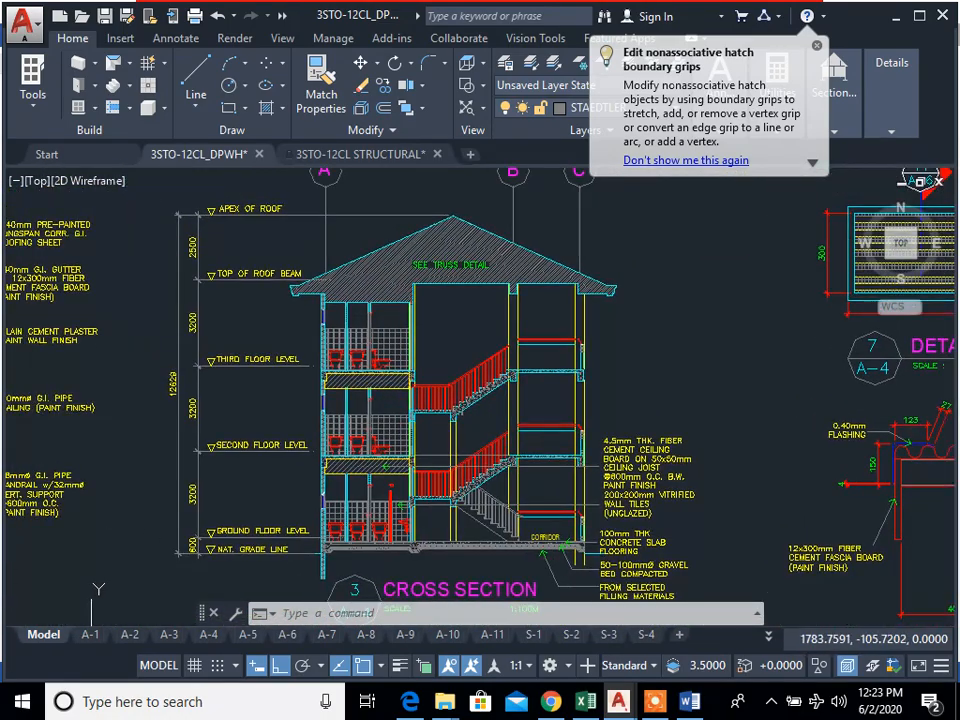
Step: Look over the longitudinal section on sheet A-5, the roof plan on sheet A-6 and the neighbouring detail sheets
{"action": "scroll", "coordinate": [640, 425], "scroll_direction": "down", "scroll_amount": 6}
{"action": "middle_click_drag", "start_coordinate": [890, 438], "coordinate": [440, 419]}
{"action": "scroll", "coordinate": [676, 421], "scroll_direction": "up", "scroll_amount": 4}
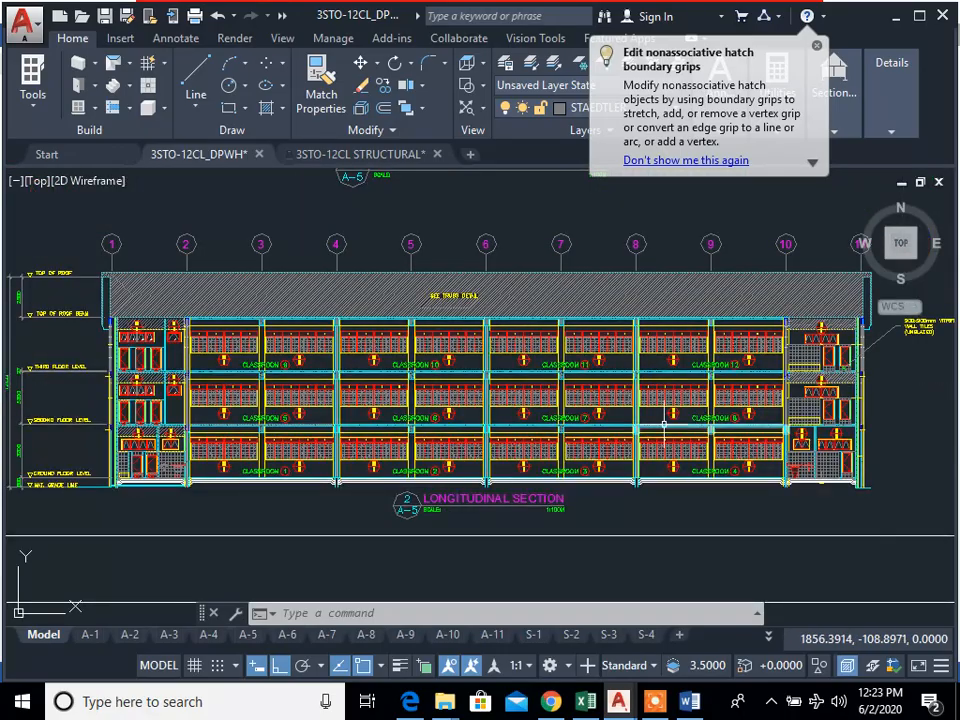
{"action": "middle_click_drag", "start_coordinate": [604, 393], "coordinate": [626, 544]}
{"action": "middle_click_drag", "start_coordinate": [621, 364], "coordinate": [575, 498]}
{"action": "scroll", "coordinate": [700, 461], "scroll_direction": "down", "scroll_amount": 2}
{"action": "middle_click_drag", "start_coordinate": [700, 461], "coordinate": [315, 315]}
{"action": "middle_click_drag", "start_coordinate": [777, 386], "coordinate": [434, 370]}
{"action": "scroll", "coordinate": [620, 402], "scroll_direction": "up", "scroll_amount": 2}
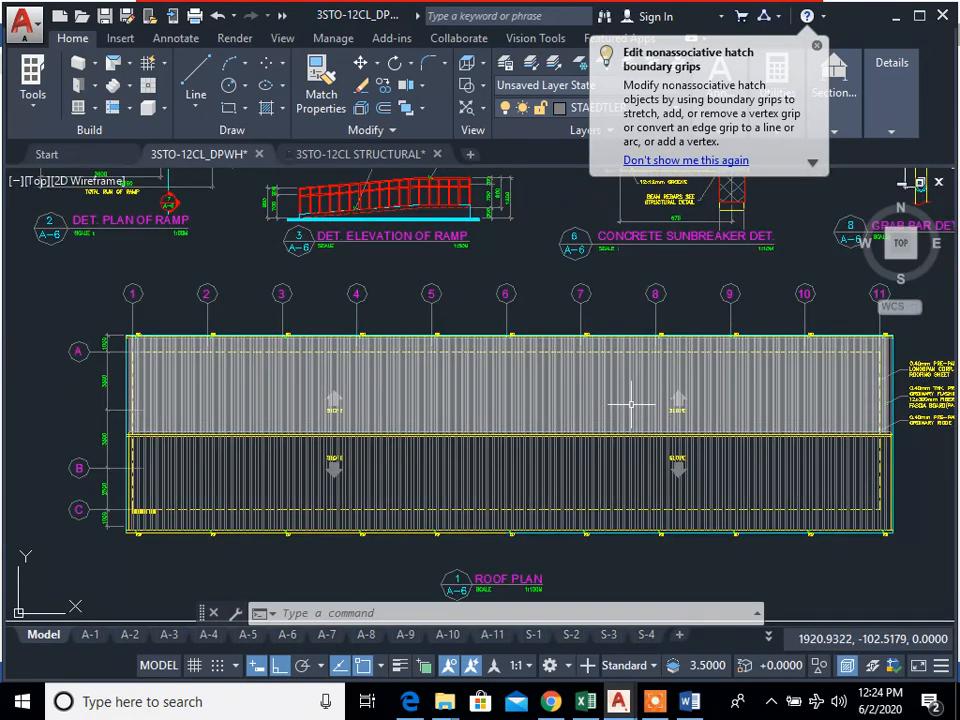
{"action": "middle_click_drag", "start_coordinate": [767, 404], "coordinate": [74, 392]}
{"action": "scroll", "coordinate": [695, 397], "scroll_direction": "down", "scroll_amount": 6}
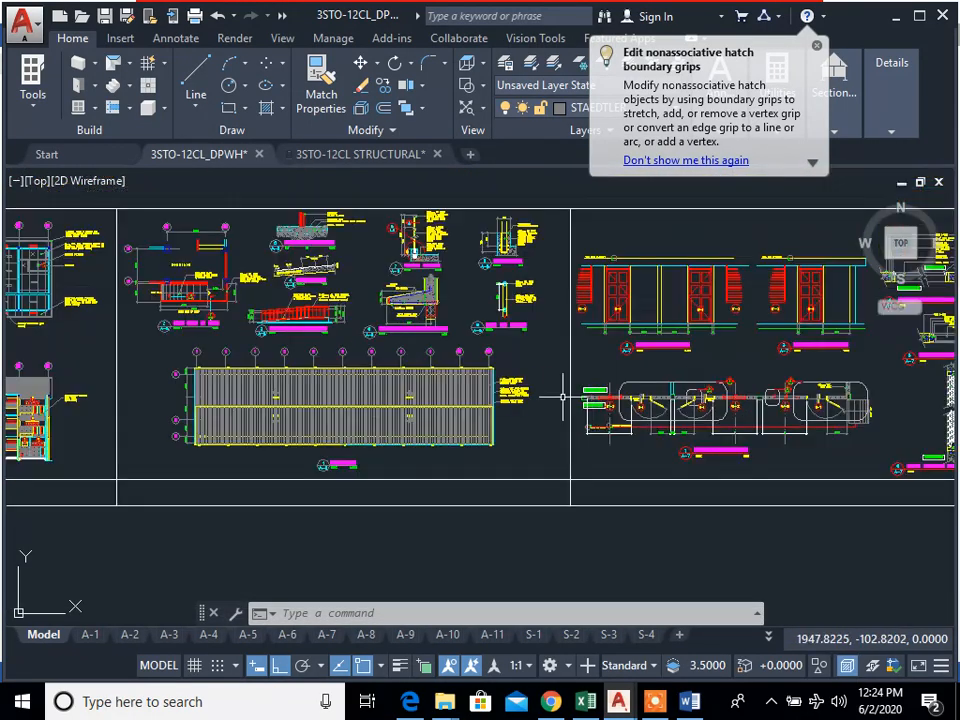
{"action": "middle_click_drag", "start_coordinate": [743, 402], "coordinate": [266, 398]}
{"action": "scroll", "coordinate": [446, 400], "scroll_direction": "down", "scroll_amount": 4}
Step: Return to the ground floor plan and examine its gridlines, column spacing and dimensions around the stair and classrooms
{"action": "middle_click_drag", "start_coordinate": [450, 403], "coordinate": [881, 420]}
{"action": "scroll", "coordinate": [375, 430], "scroll_direction": "up", "scroll_amount": 6}
{"action": "scroll", "coordinate": [605, 377], "scroll_direction": "up", "scroll_amount": 6}
{"action": "scroll", "coordinate": [330, 362], "scroll_direction": "up", "scroll_amount": 6}
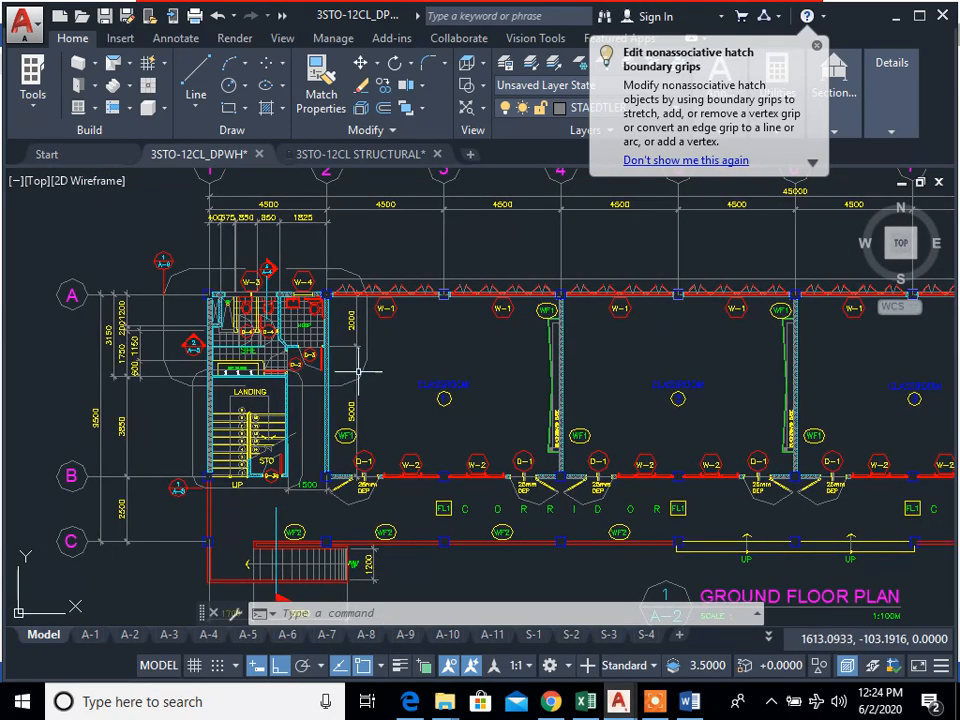
{"action": "scroll", "coordinate": [400, 362], "scroll_direction": "down", "scroll_amount": 6}
{"action": "scroll", "coordinate": [350, 356], "scroll_direction": "up", "scroll_amount": 3}
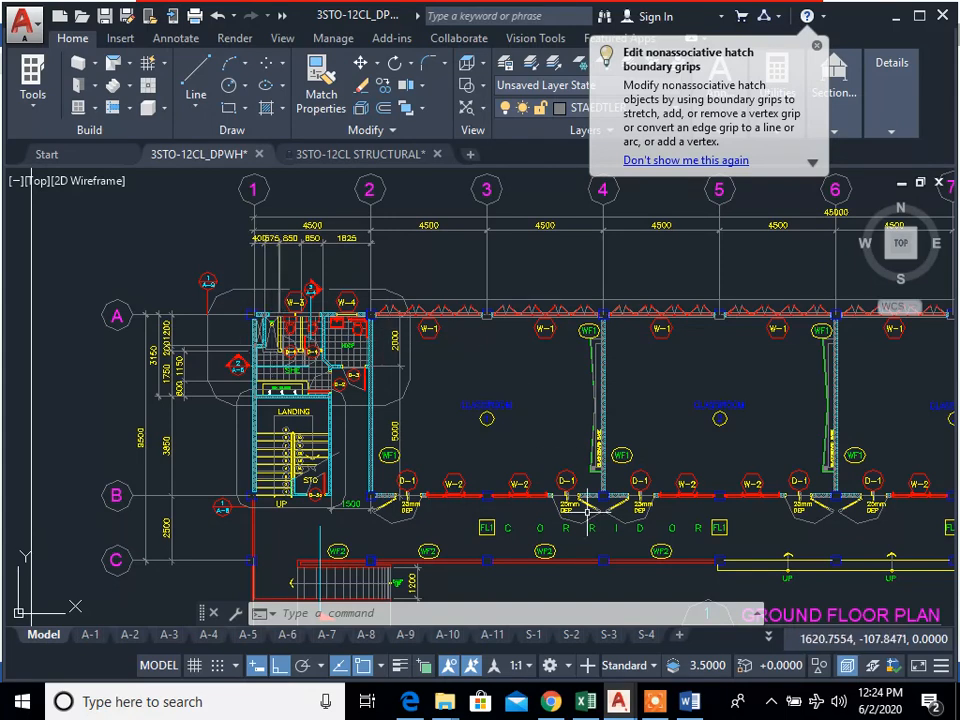
Step: Switch to the 3STO-12CL STRUCTURAL drawing and check its drawing area
{"action": "mouse_move", "coordinate": [631, 697]}
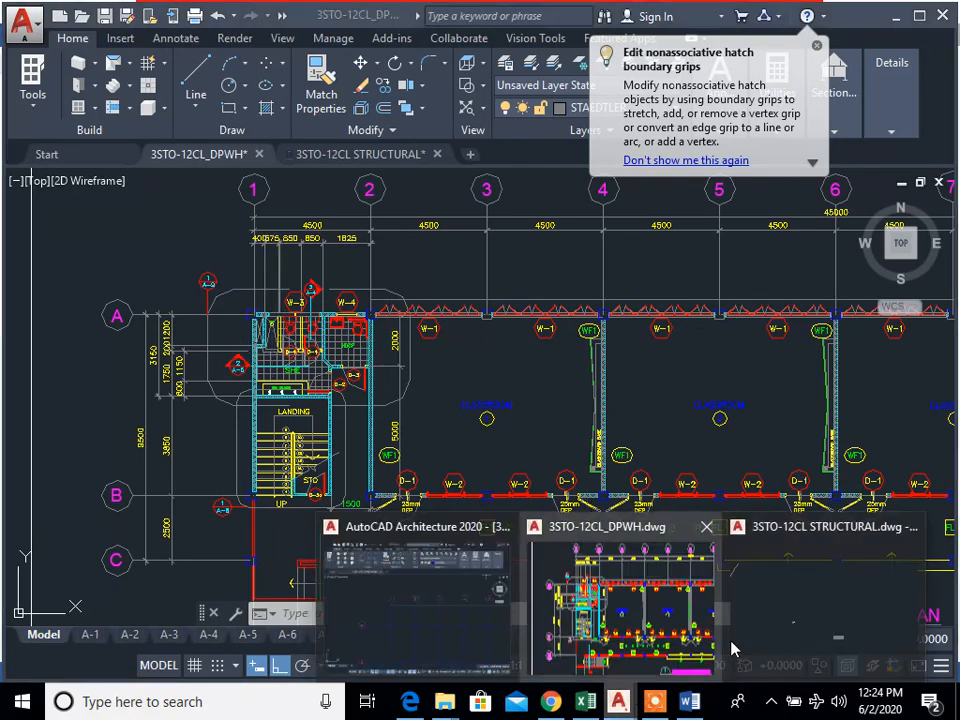
{"action": "left_click", "coordinate": [784, 637]}
{"action": "scroll", "coordinate": [503, 466], "scroll_direction": "down", "scroll_amount": 2}
{"action": "scroll", "coordinate": [501, 478], "scroll_direction": "up", "scroll_amount": 4}
{"action": "scroll", "coordinate": [638, 511], "scroll_direction": "up", "scroll_amount": 4}
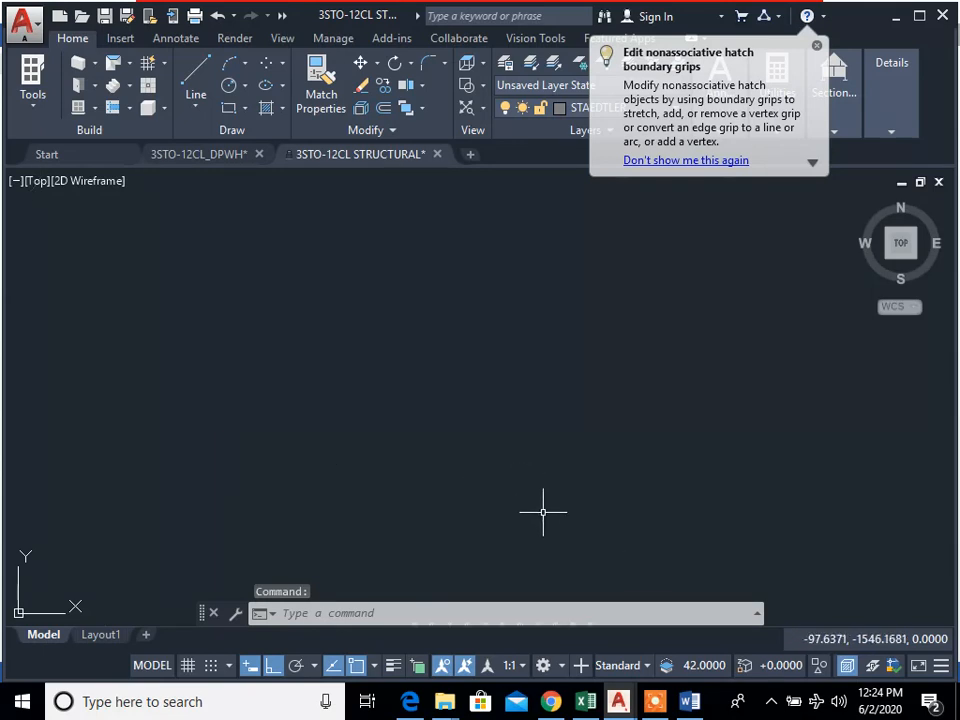
Step: Go back to the 3STO-12CL_DPWH drawing at gridlines 9 to 11 of the ground floor plan
{"action": "mouse_move", "coordinate": [625, 709]}
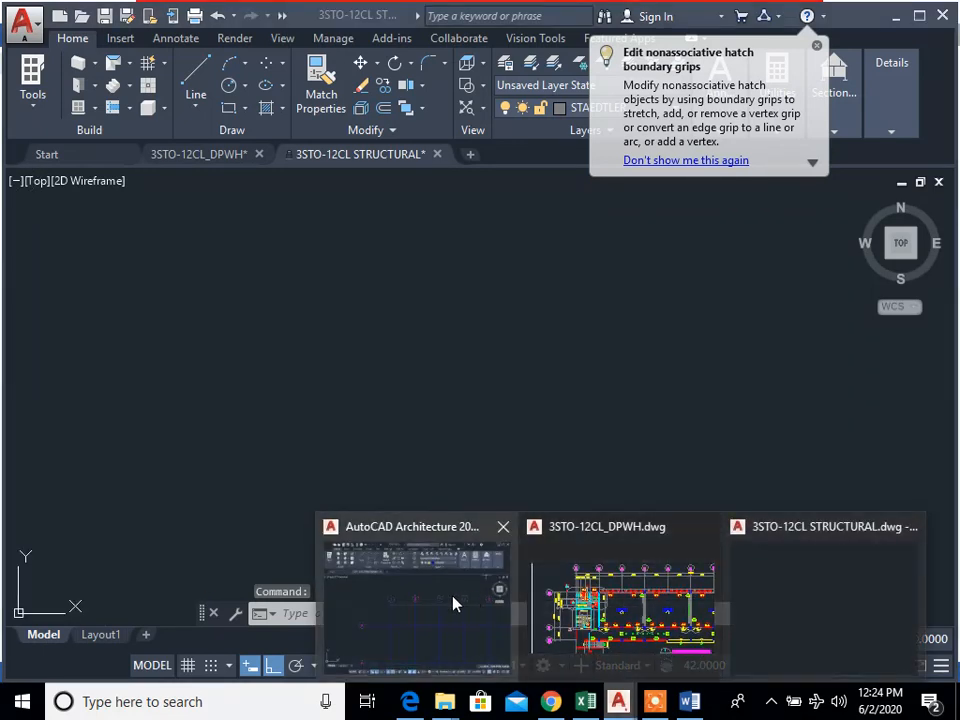
{"action": "left_click", "coordinate": [454, 604]}
{"action": "left_click", "coordinate": [611, 634]}
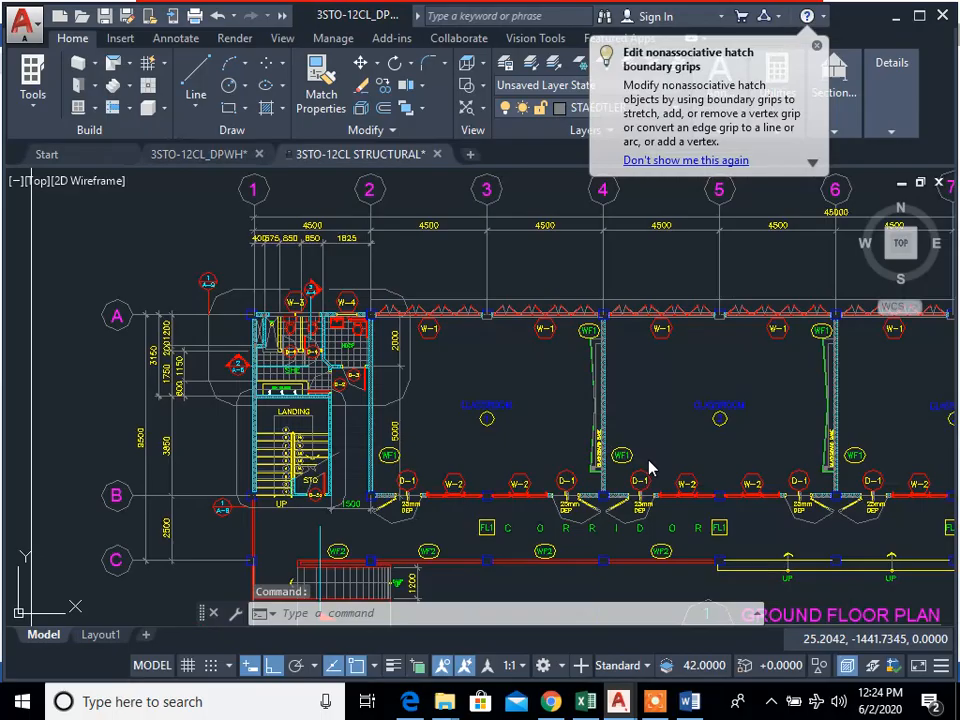
{"action": "middle_click_drag", "start_coordinate": [647, 467], "coordinate": [411, 476]}
{"action": "scroll", "coordinate": [411, 476], "scroll_direction": "down", "scroll_amount": 2}
{"action": "scroll", "coordinate": [692, 375], "scroll_direction": "down", "scroll_amount": 1}
{"action": "scroll", "coordinate": [763, 369], "scroll_direction": "up", "scroll_amount": 6}
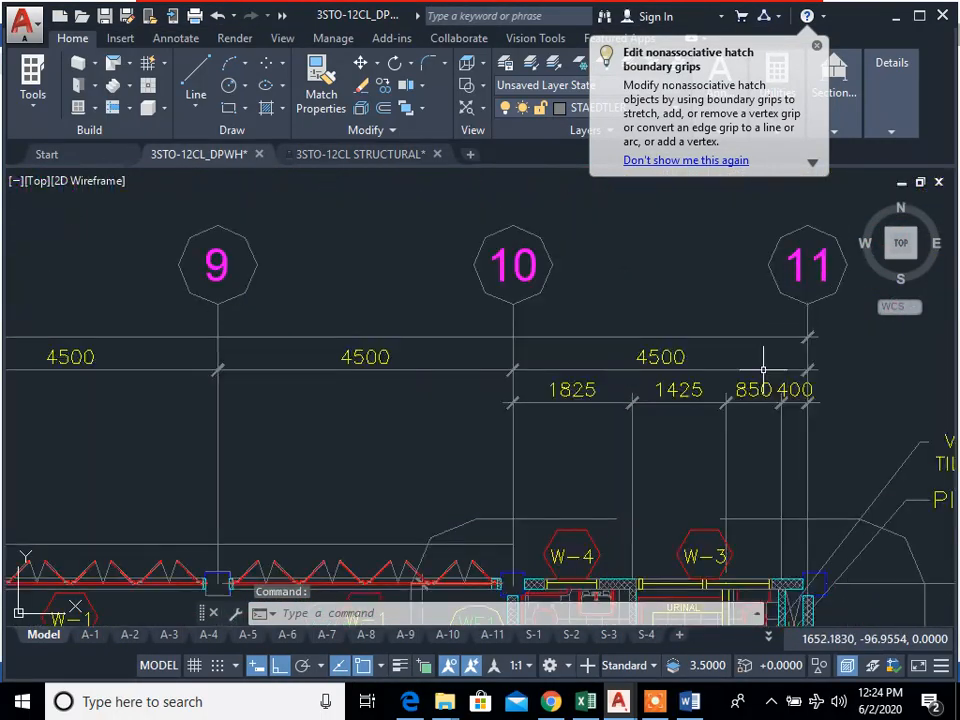
{"action": "type", "text": "cp"}
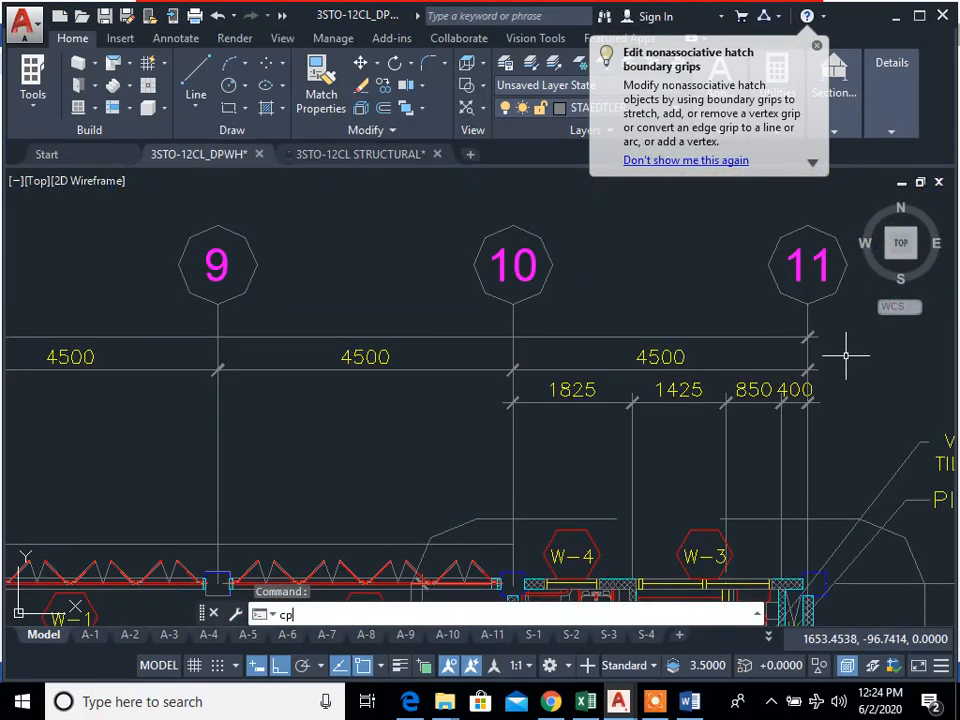
{"action": "key", "text": "Return"}
{"action": "scroll", "coordinate": [836, 467], "scroll_direction": "down", "scroll_amount": 4}
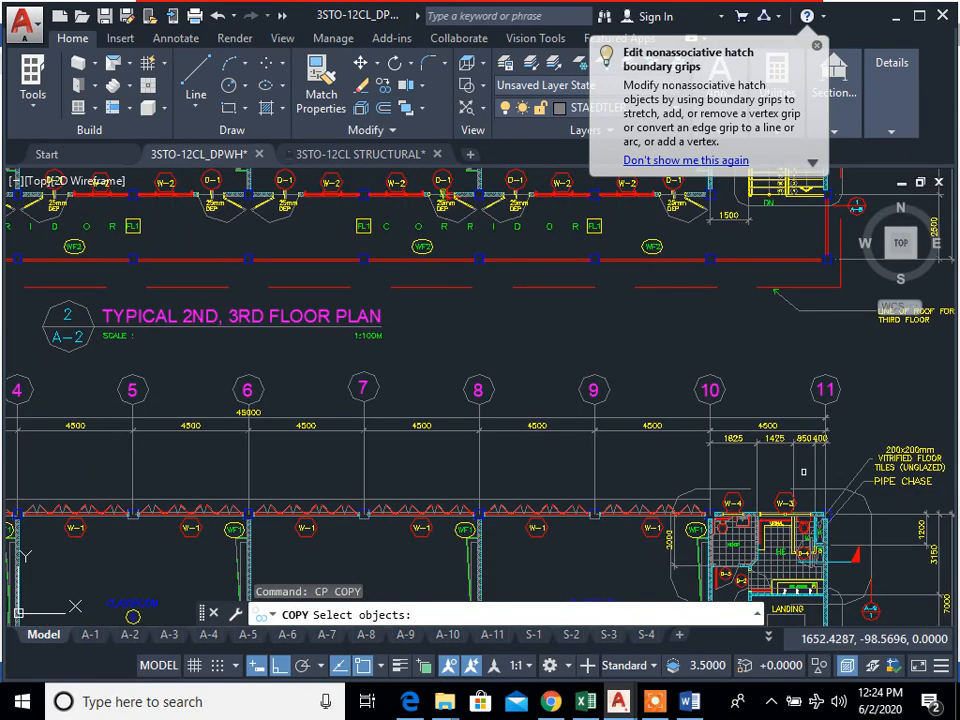
{"action": "middle_click_drag", "start_coordinate": [684, 458], "coordinate": [819, 437]}
{"action": "middle_click_drag", "start_coordinate": [637, 460], "coordinate": [870, 461]}
{"action": "middle_click_drag", "start_coordinate": [225, 457], "coordinate": [615, 457]}
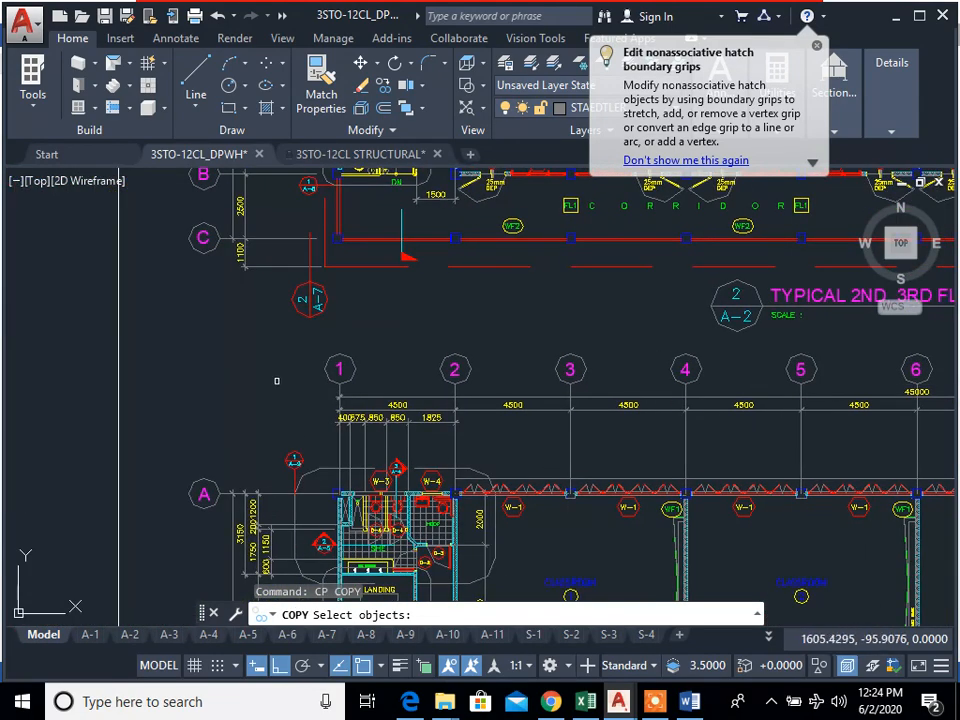
{"action": "left_click", "coordinate": [296, 342]}
{"action": "middle_click_drag", "start_coordinate": [809, 390], "coordinate": [507, 398]}
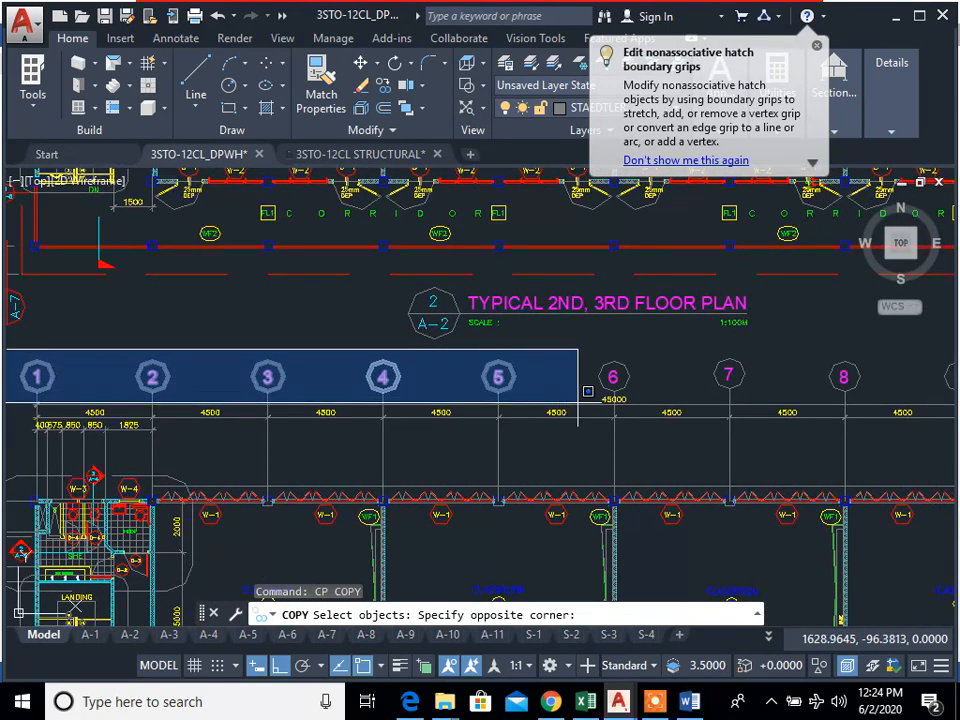
{"action": "middle_click_drag", "start_coordinate": [873, 413], "coordinate": [546, 403]}
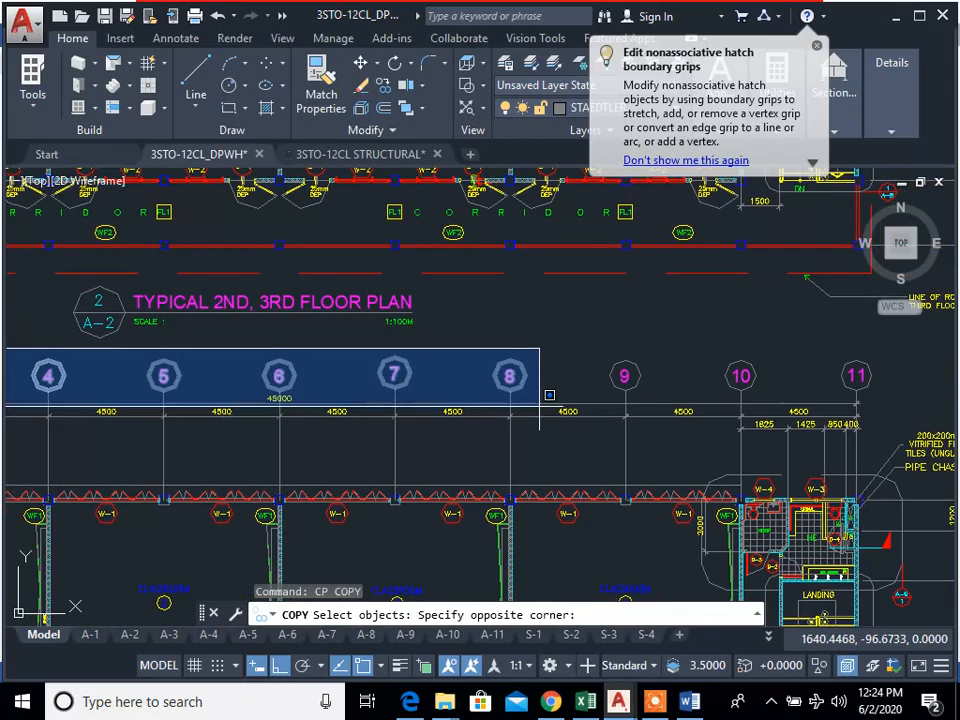
{"action": "left_click", "coordinate": [546, 403]}
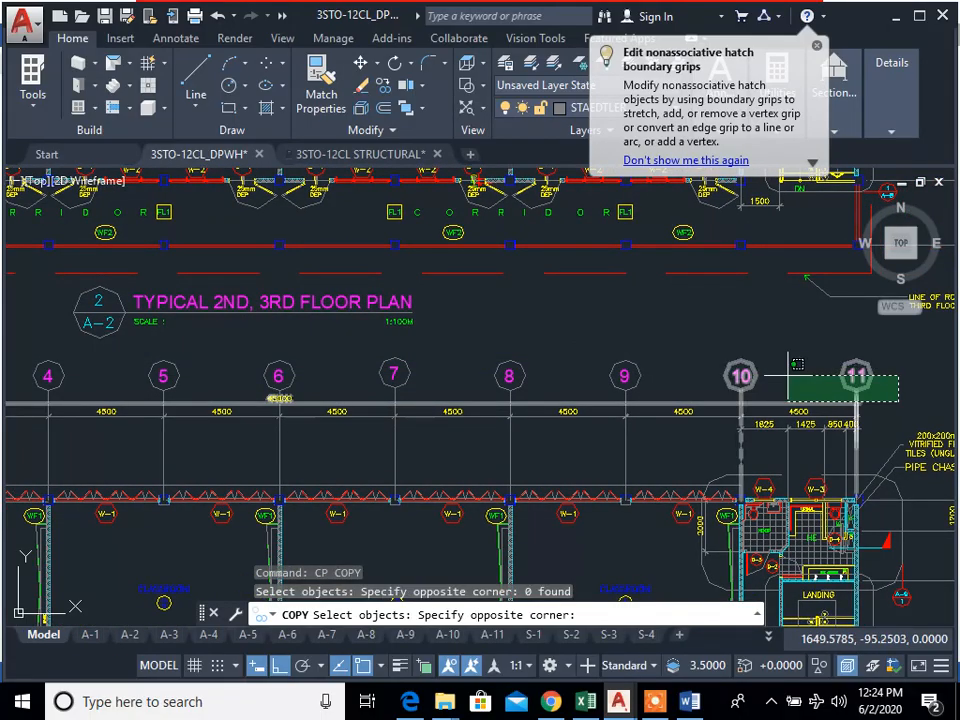
{"action": "left_click", "coordinate": [880, 391]}
{"action": "middle_click_drag", "start_coordinate": [298, 374], "coordinate": [744, 389]}
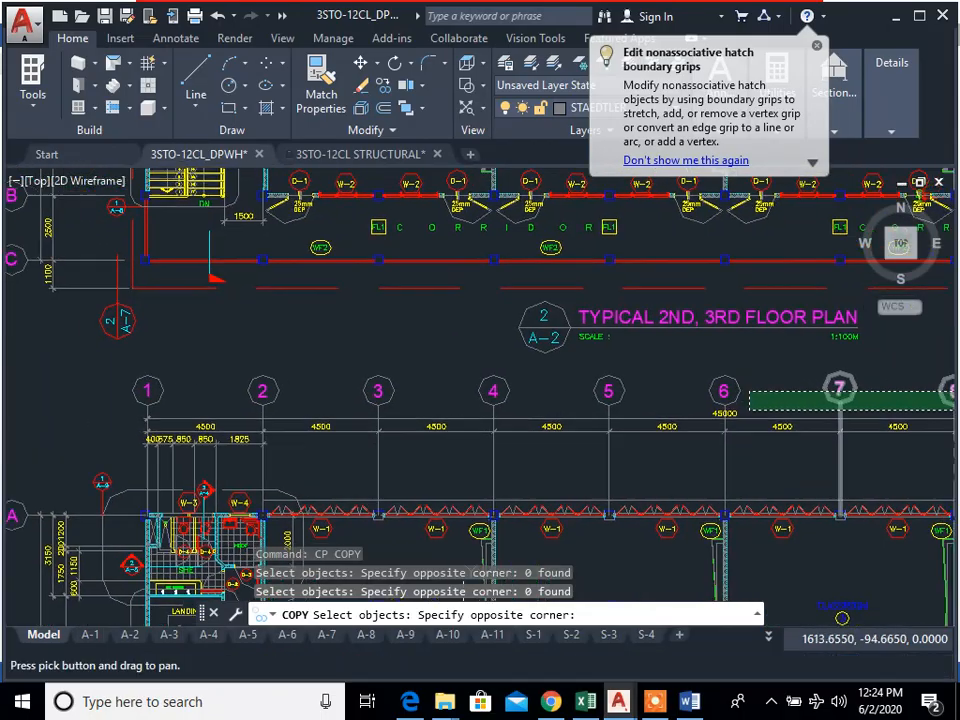
{"action": "left_click", "coordinate": [101, 369]}
{"action": "scroll", "coordinate": [434, 447], "scroll_direction": "down", "scroll_amount": 2}
{"action": "middle_click_drag", "start_coordinate": [426, 445], "coordinate": [256, 436]}
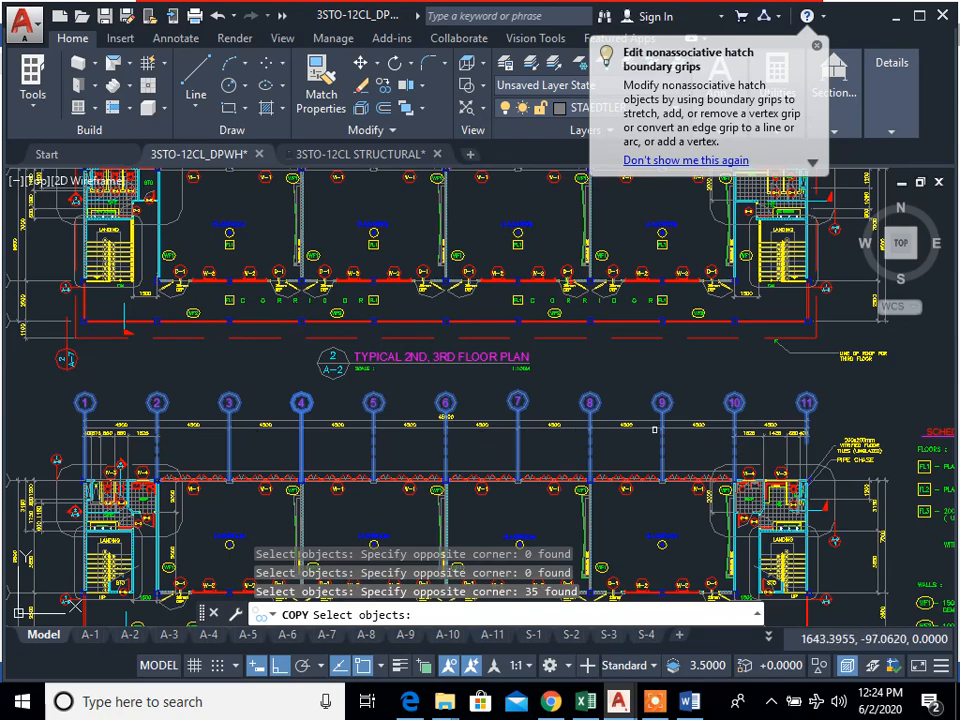
{"action": "mouse_move", "coordinate": [364, 495]}
{"action": "middle_mouse_down"}
{"action": "mouse_move", "coordinate": [561, 398]}
{"action": "mouse_move", "coordinate": [665, 313]}
{"action": "middle_mouse_up"}
{"action": "scroll", "coordinate": [279, 363], "scroll_direction": "up", "scroll_amount": 4}
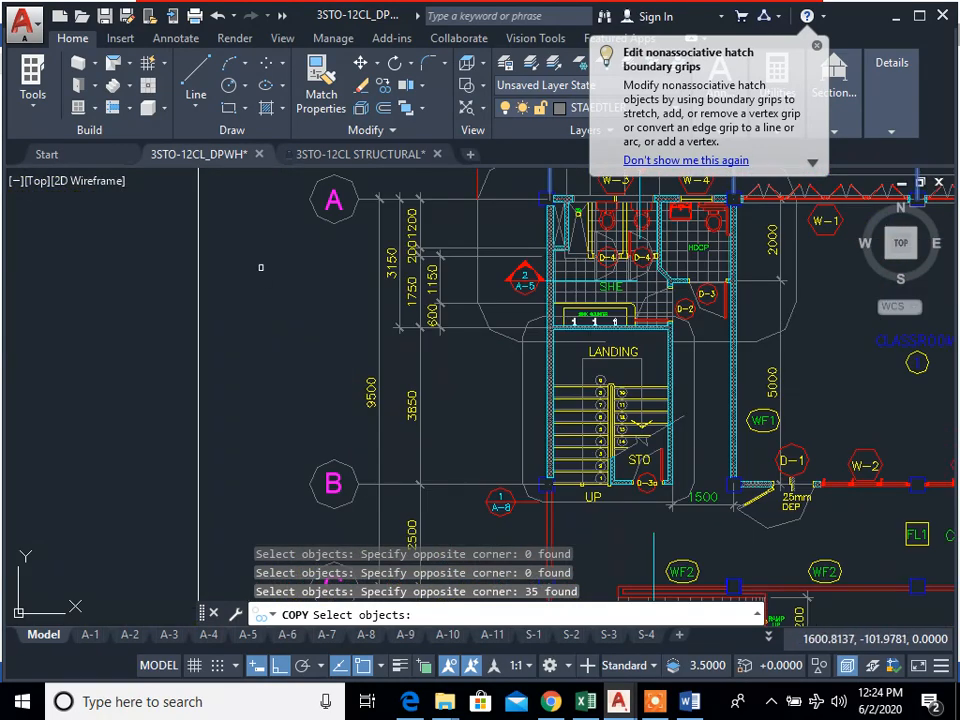
{"action": "scroll", "coordinate": [309, 278], "scroll_direction": "down", "scroll_amount": 2}
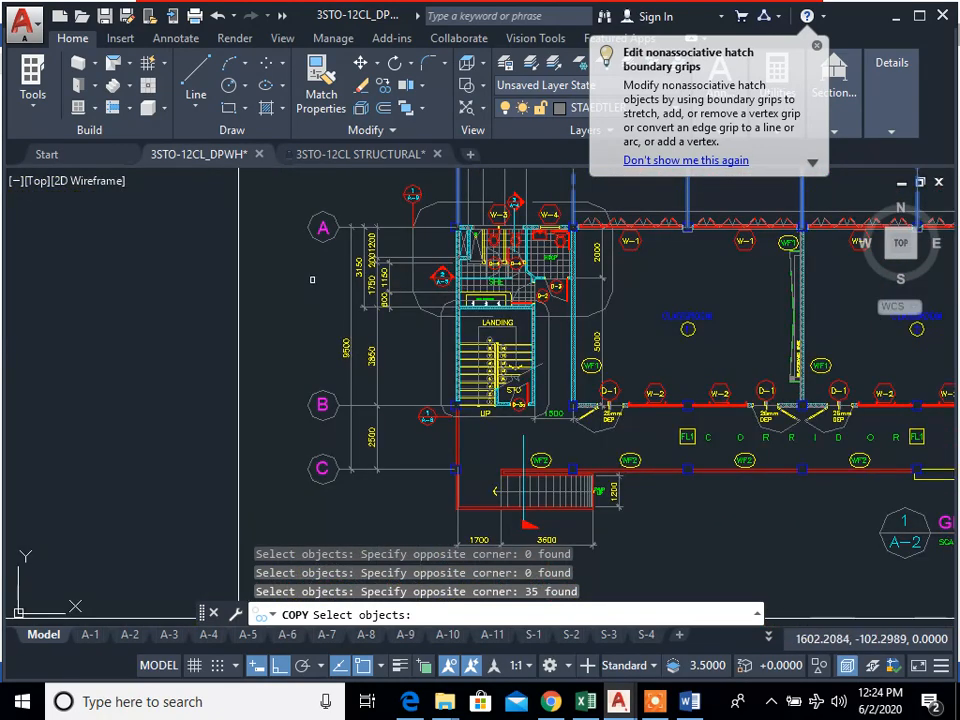
{"action": "left_click", "coordinate": [346, 505]}
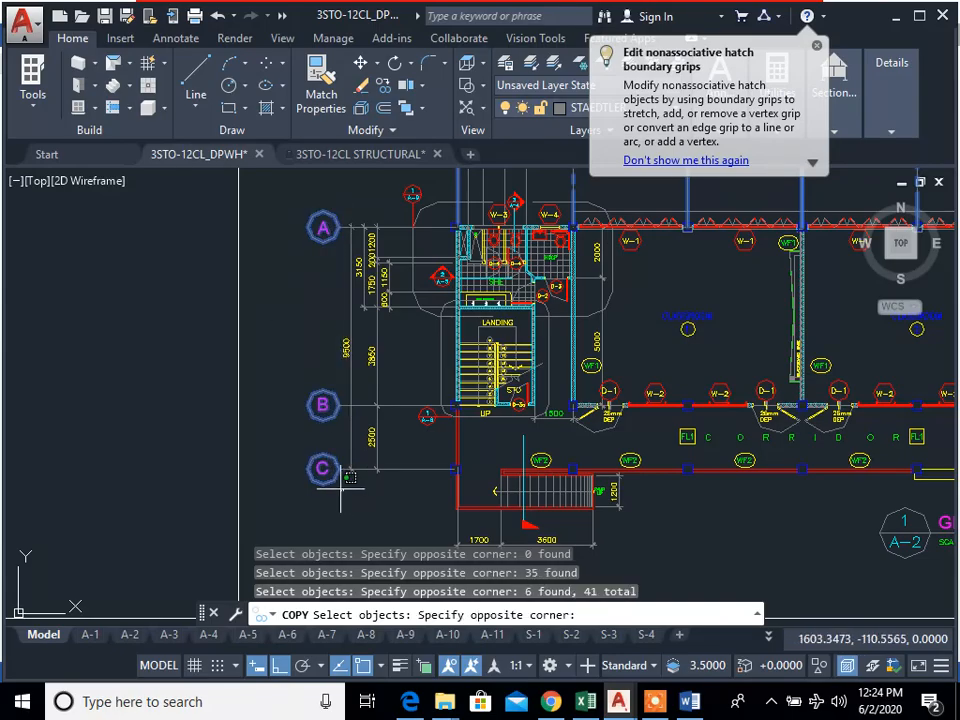
{"action": "left_click", "coordinate": [206, 276]}
{"action": "scroll", "coordinate": [350, 234], "scroll_direction": "up", "scroll_amount": 4}
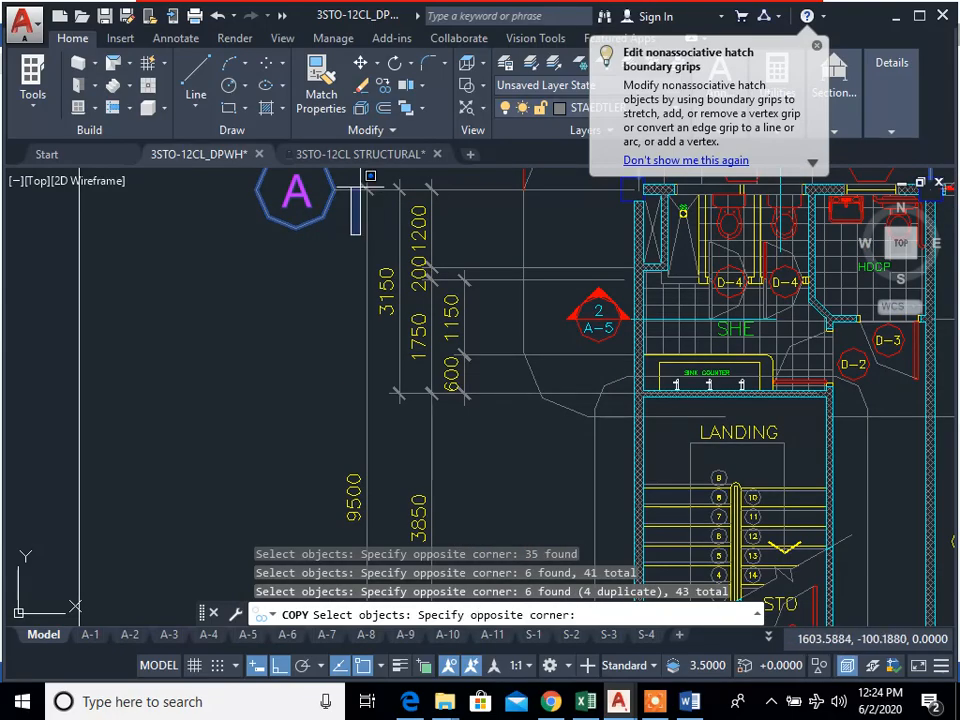
{"action": "left_click", "coordinate": [334, 180]}
{"action": "scroll", "coordinate": [475, 334], "scroll_direction": "down", "scroll_amount": 8}
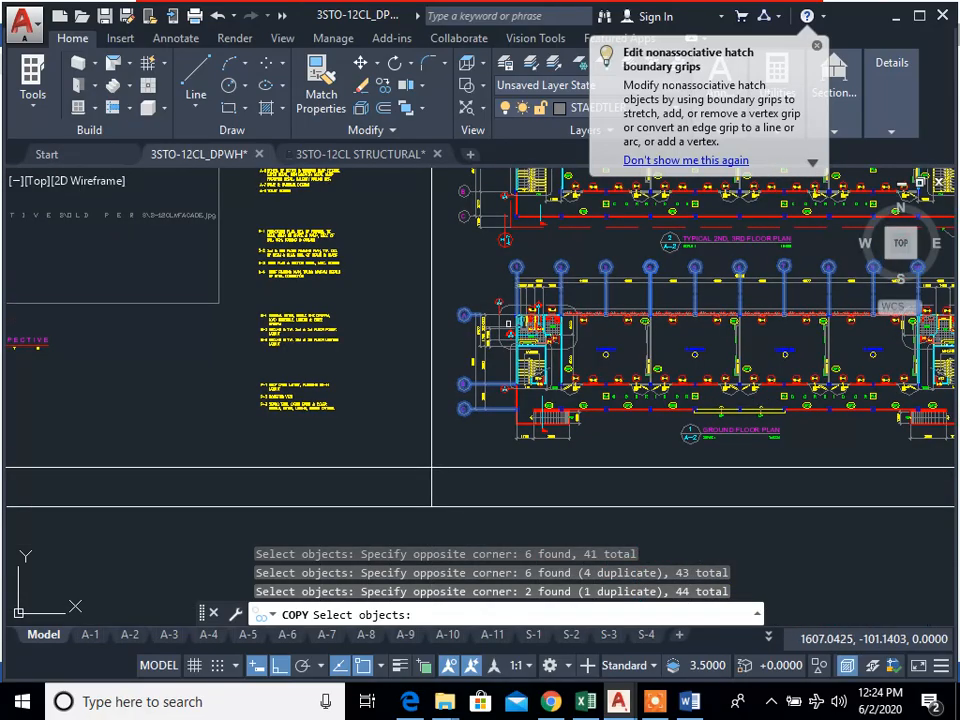
{"action": "scroll", "coordinate": [510, 326], "scroll_direction": "up", "scroll_amount": 6}
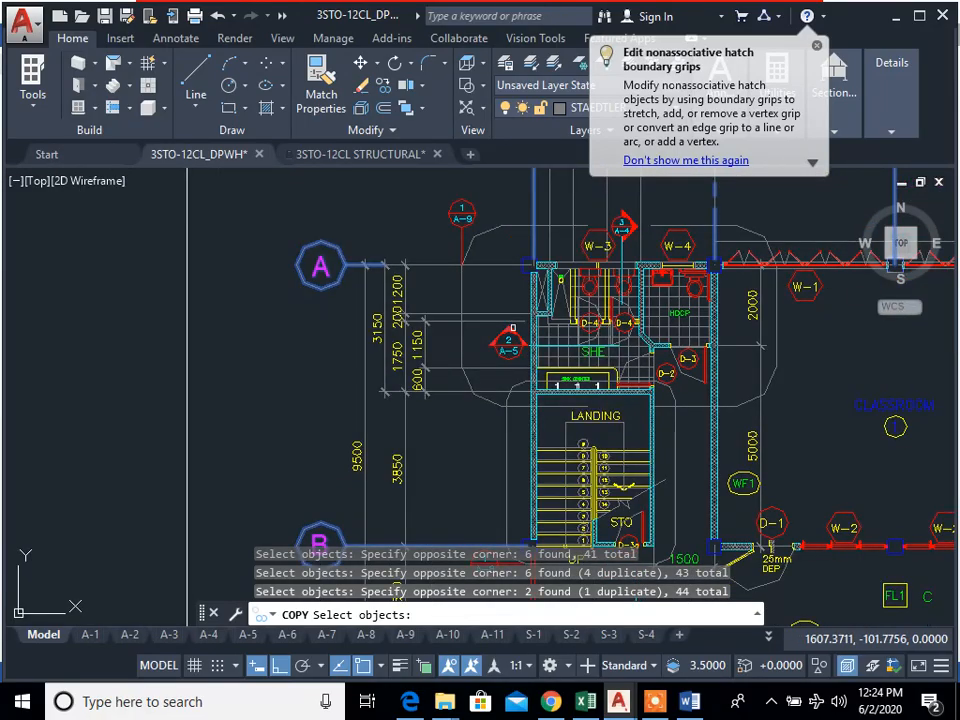
{"action": "key", "text": "ctrl+c"}
{"action": "scroll", "coordinate": [480, 337], "scroll_direction": "down", "scroll_amount": 4}
{"action": "middle_click_drag", "start_coordinate": [537, 340], "coordinate": [335, 383]}
{"action": "middle_click_drag", "start_coordinate": [830, 345], "coordinate": [545, 358]}
{"action": "scroll", "coordinate": [727, 310], "scroll_direction": "up", "scroll_amount": 6}
{"action": "left_click", "coordinate": [739, 315]}
{"action": "left_click", "coordinate": [731, 294]}
{"action": "left_click", "coordinate": [754, 294]}
{"action": "scroll", "coordinate": [433, 229], "scroll_direction": "down", "scroll_amount": 6}
{"action": "middle_click_drag", "start_coordinate": [433, 240], "coordinate": [670, 343]}
{"action": "middle_click_drag", "start_coordinate": [280, 339], "coordinate": [448, 345]}
{"action": "left_click", "coordinate": [178, 329]}
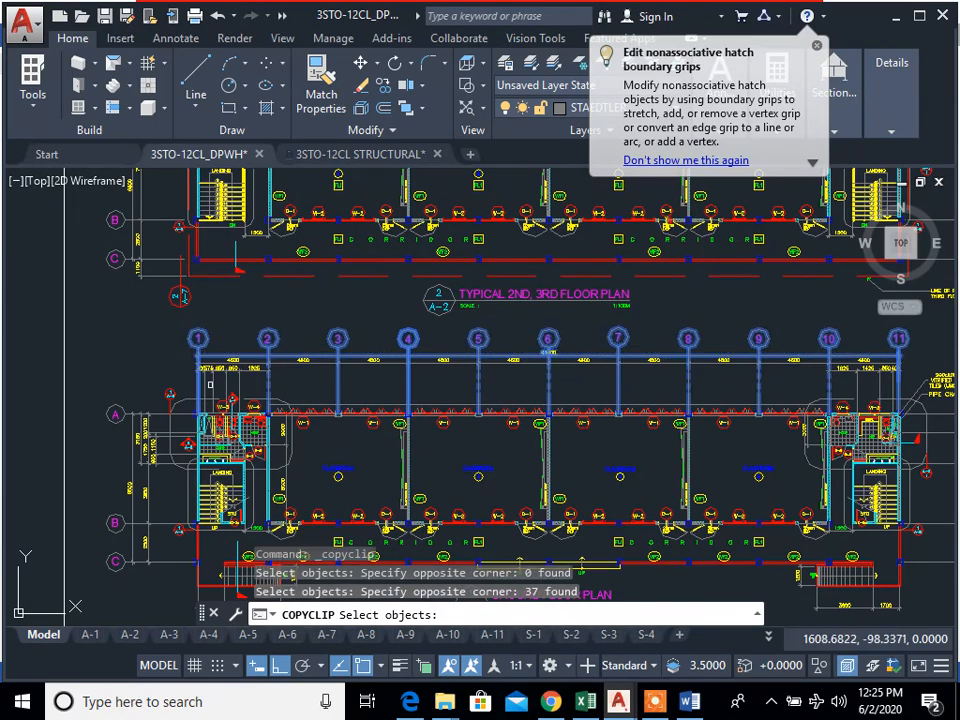
{"action": "middle_click_drag", "start_coordinate": [210, 383], "coordinate": [220, 354]}
{"action": "left_click", "coordinate": [210, 332]}
{"action": "left_click", "coordinate": [248, 520]}
{"action": "left_click", "coordinate": [178, 294]}
{"action": "scroll", "coordinate": [252, 363], "scroll_direction": "up", "scroll_amount": 4}
{"action": "middle_click_drag", "start_coordinate": [236, 519], "coordinate": [270, 430]}
{"action": "left_click", "coordinate": [270, 430]}
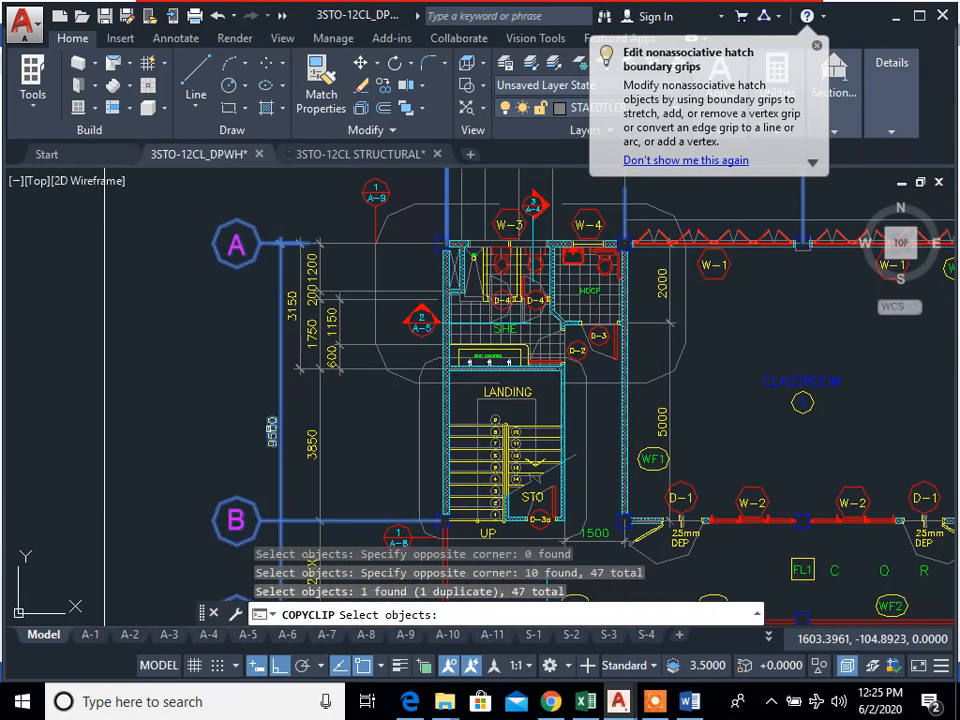
{"action": "left_click", "coordinate": [269, 465]}
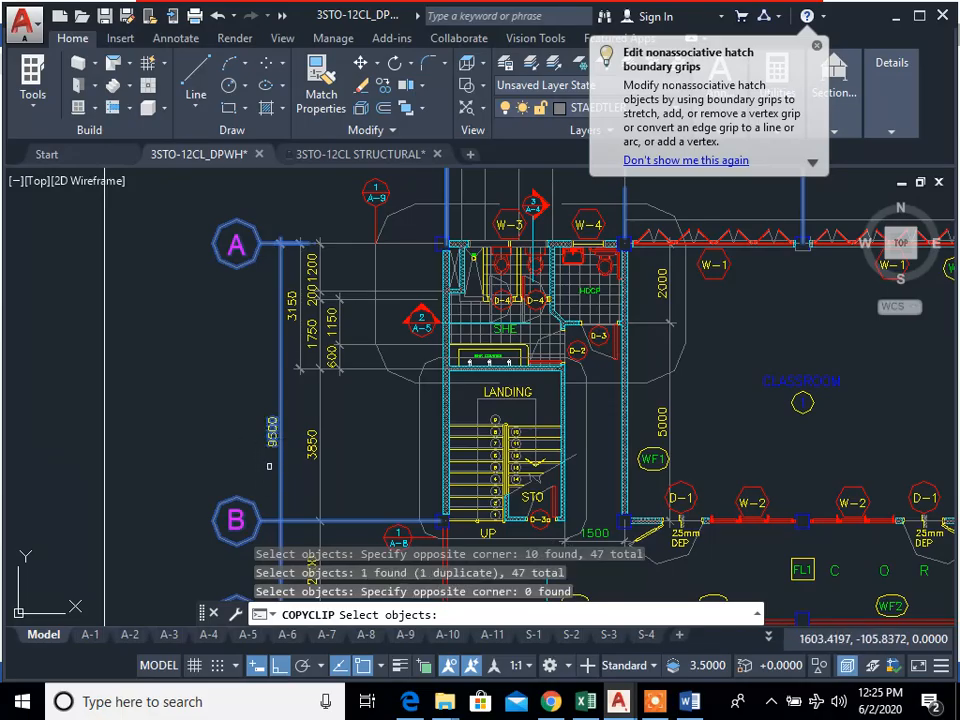
{"action": "left_click", "coordinate": [256, 399]}
{"action": "left_click", "coordinate": [296, 455]}
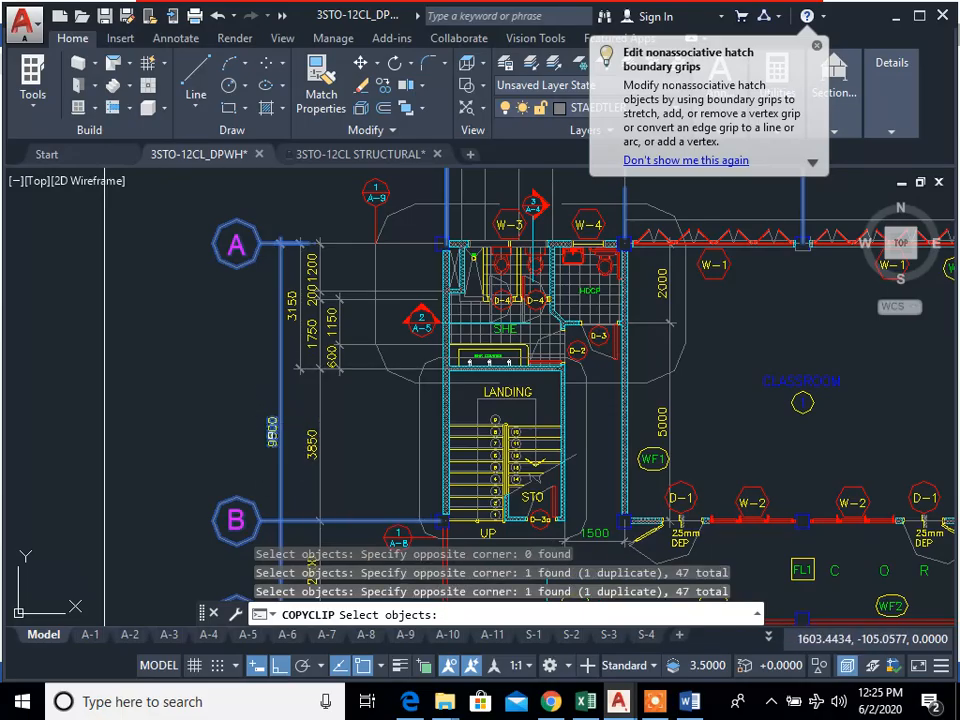
{"action": "scroll", "coordinate": [271, 405], "scroll_direction": "down", "scroll_amount": 2}
{"action": "key", "text": "Escape"}
Step: Try to paste the clipboard contents into the 3STO-12CL STRUCTURAL drawing, and return to the 3STO-12CL_DPWH drawing
{"action": "key", "text": "ctrl+c"}
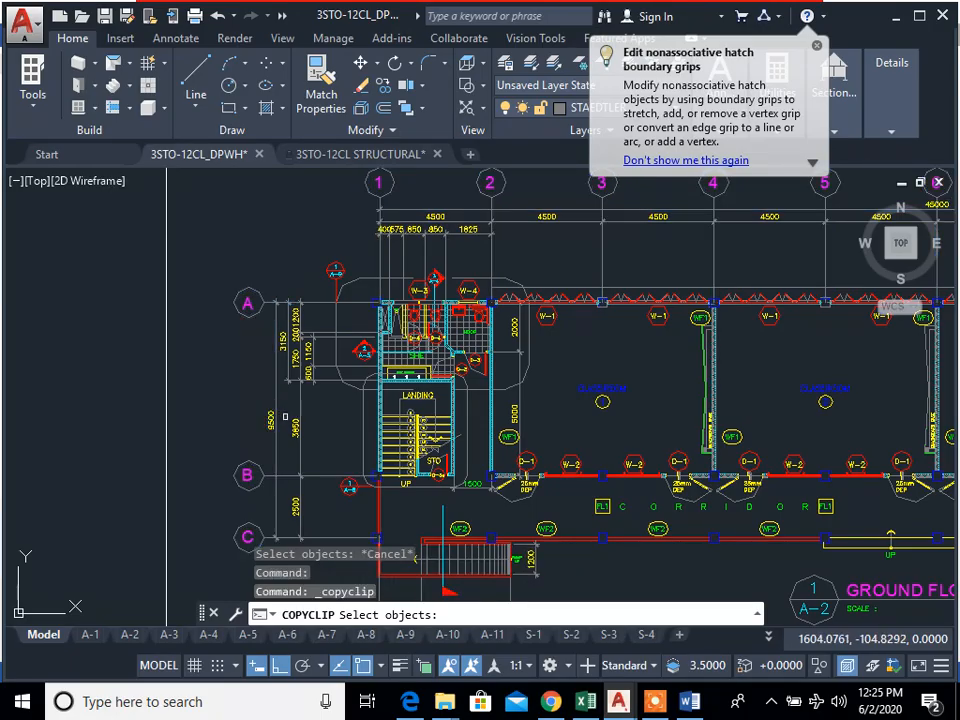
{"action": "mouse_move", "coordinate": [620, 712]}
{"action": "left_click", "coordinate": [776, 634]}
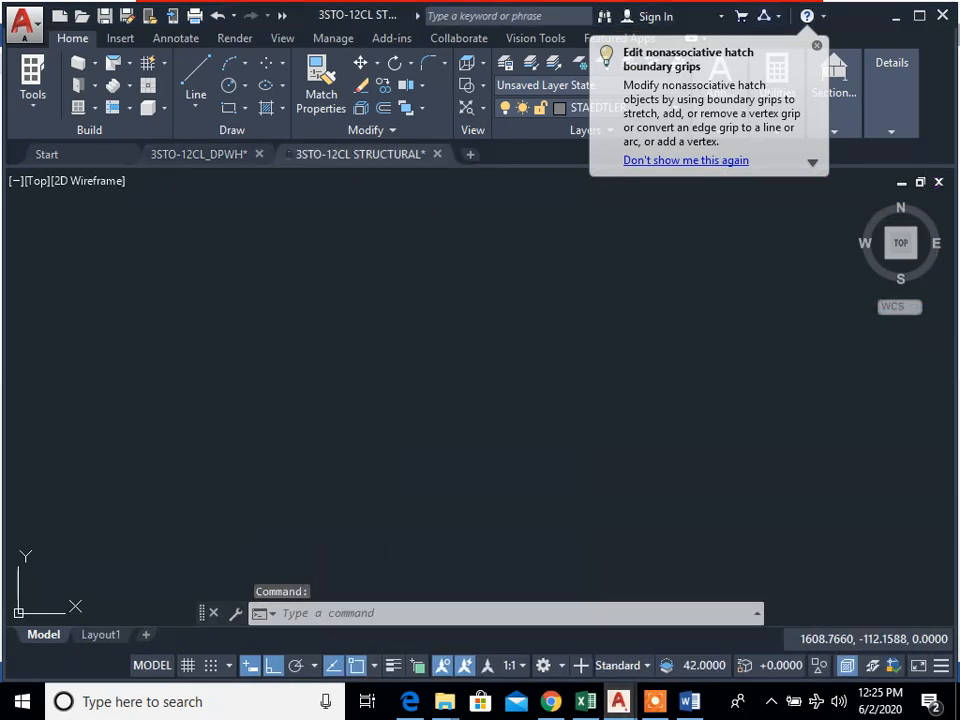
{"action": "key", "text": "ctrl+v"}
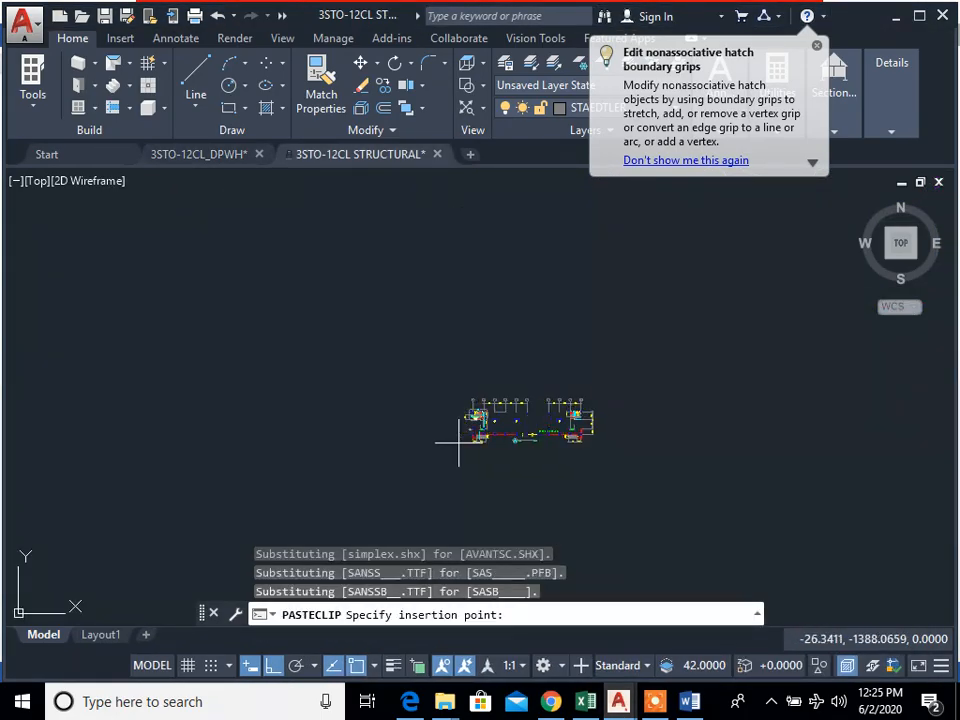
{"action": "key", "text": "Escape"}
{"action": "key", "text": "Escape"}
{"action": "mouse_move", "coordinate": [628, 700]}
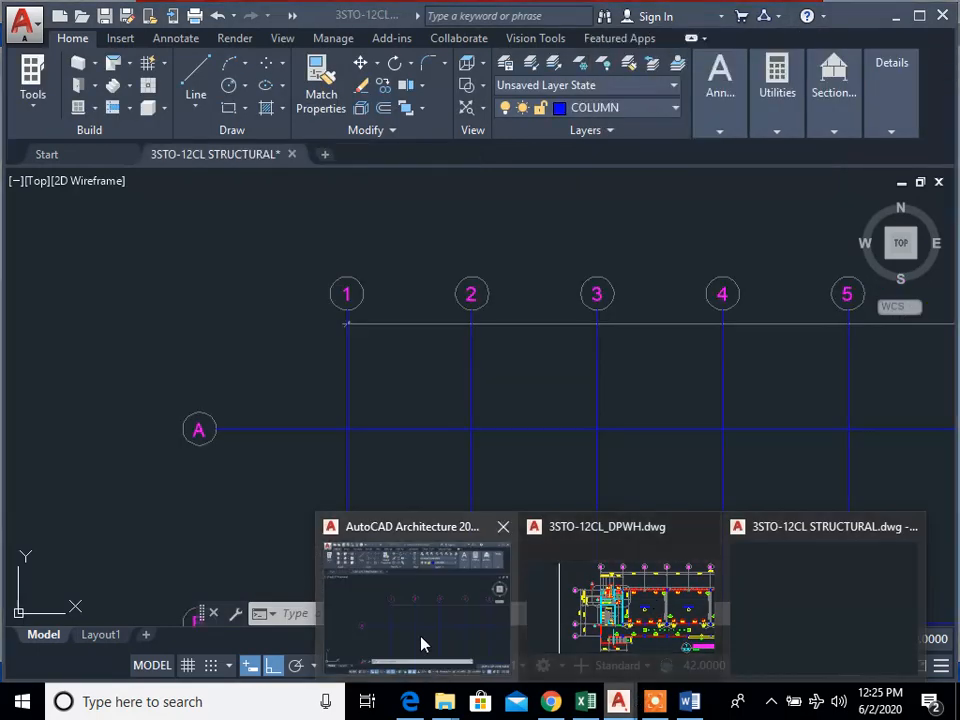
{"action": "left_click", "coordinate": [638, 615]}
Step: Select the entire ground floor plan with its gridlines, dimensions and title, and copy it to the clipboard
{"action": "middle_click_drag", "start_coordinate": [574, 507], "coordinate": [499, 518]}
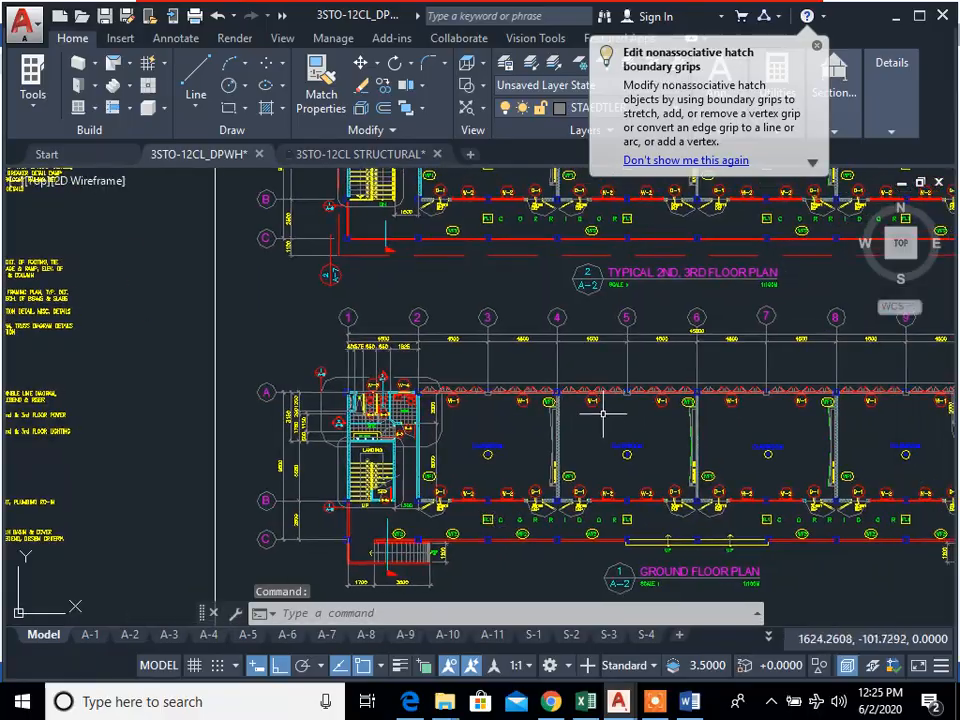
{"action": "middle_click_drag", "start_coordinate": [610, 414], "coordinate": [471, 433]}
{"action": "key", "text": "Escape"}
{"action": "key", "text": "Escape"}
{"action": "middle_click_drag", "start_coordinate": [888, 361], "coordinate": [886, 361]}
{"action": "scroll", "coordinate": [682, 345], "scroll_direction": "down", "scroll_amount": 3}
{"action": "left_click", "coordinate": [874, 526]}
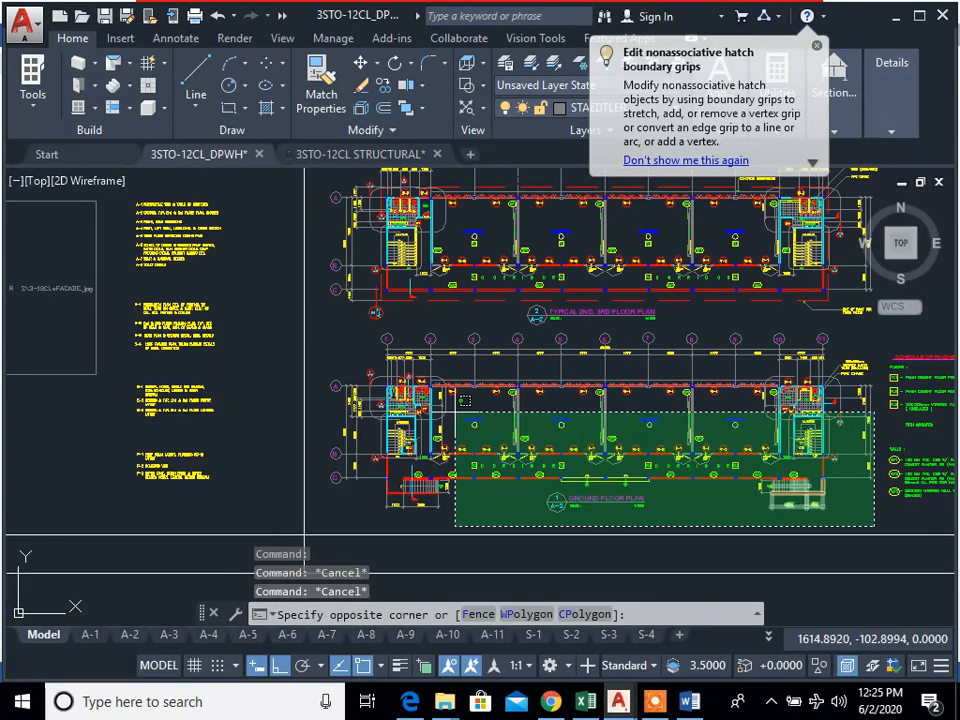
{"action": "left_click", "coordinate": [321, 332]}
{"action": "key", "text": "ctrl+c"}
Step: Switch to the 3STO-12CL STRUCTURAL drawing and paste the copied ground floor plan into an empty area
{"action": "mouse_move", "coordinate": [619, 701]}
{"action": "left_click", "coordinate": [774, 596]}
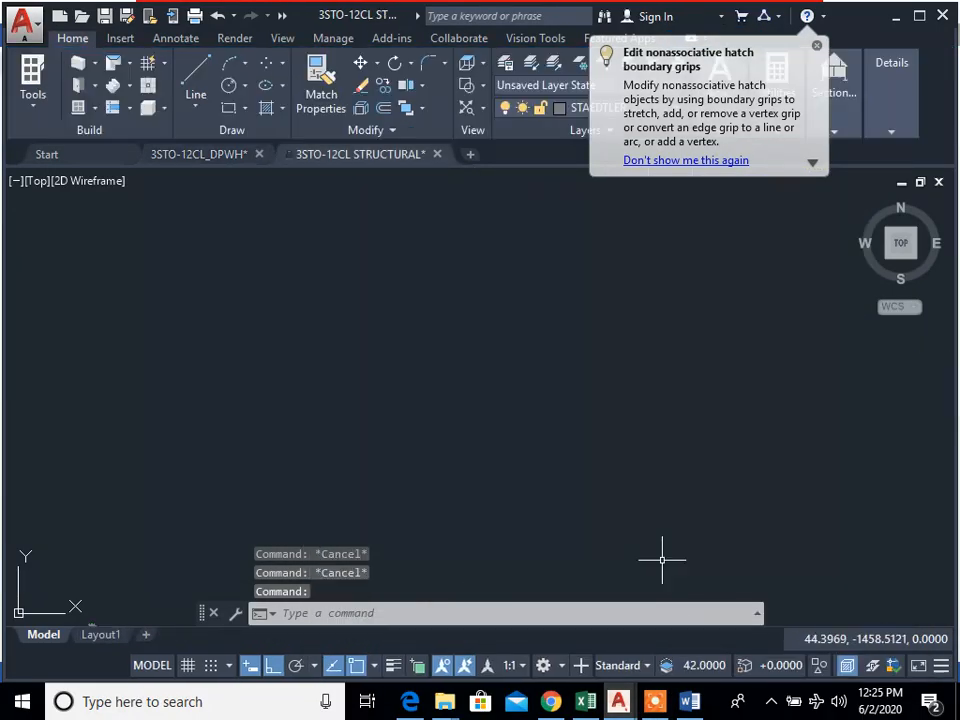
{"action": "key", "text": "ctrl+v"}
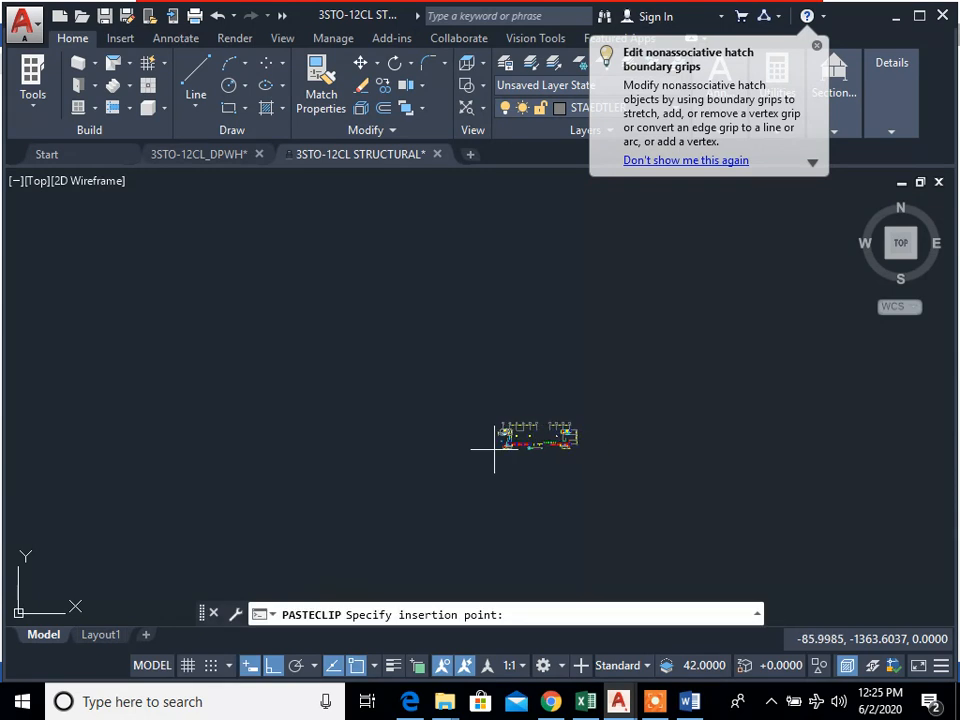
{"action": "left_click", "coordinate": [435, 438]}
{"action": "left_click", "coordinate": [343, 573]}
{"action": "scroll", "coordinate": [458, 430], "scroll_direction": "up", "scroll_amount": 10}
{"action": "mouse_move", "coordinate": [444, 590]}
{"action": "middle_mouse_down"}
{"action": "mouse_move", "coordinate": [634, 337]}
{"action": "mouse_move", "coordinate": [550, 350]}
{"action": "middle_mouse_up"}
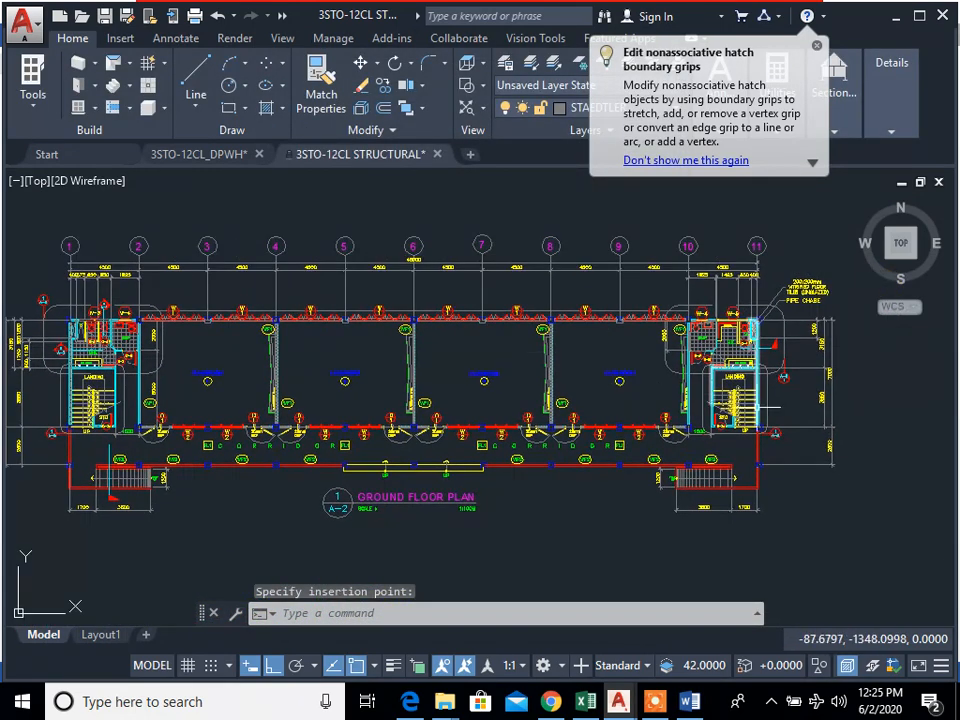
{"action": "type", "text": "c"}
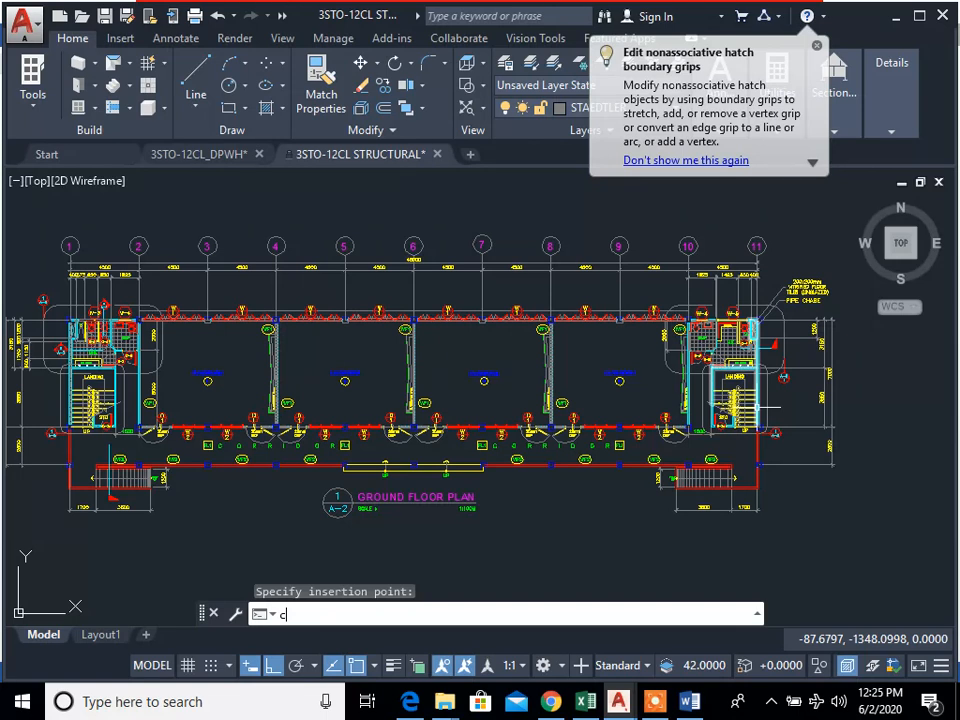
{"action": "key", "text": "Return"}
{"action": "key", "text": "Escape"}
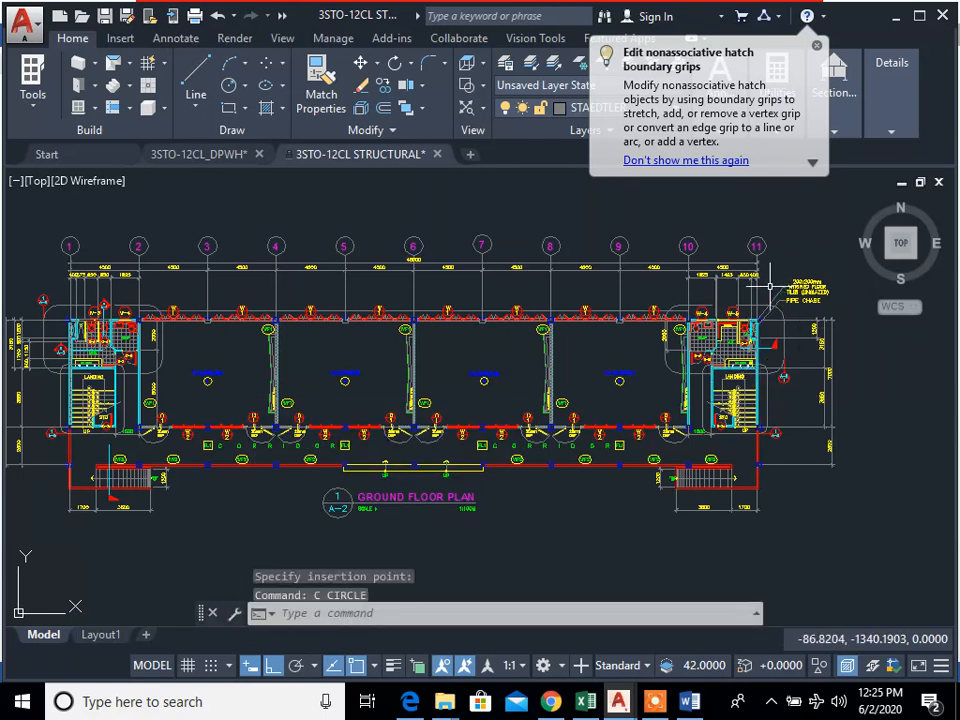
Step: Start the Copy command and select grid bubbles 1 to 11 with their gridlines on the pasted ground floor plan
{"action": "type", "text": "cp"}
{"action": "key", "text": "Return"}
{"action": "scroll", "coordinate": [766, 265], "scroll_direction": "up", "scroll_amount": 4}
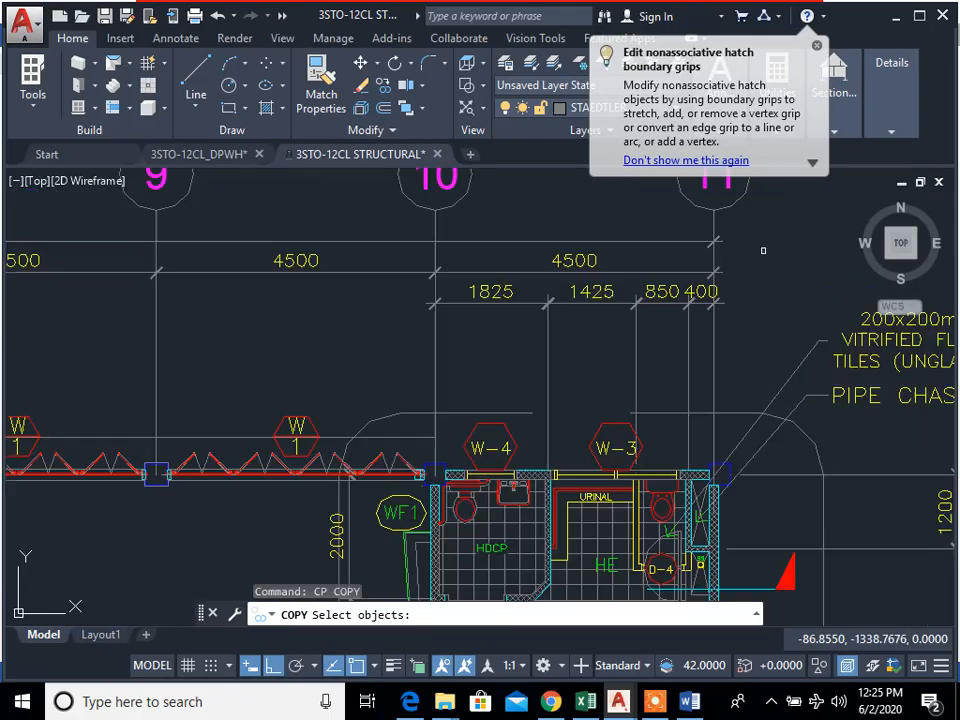
{"action": "middle_click_drag", "start_coordinate": [760, 246], "coordinate": [820, 399]}
{"action": "left_click", "coordinate": [846, 351]}
{"action": "scroll", "coordinate": [700, 285], "scroll_direction": "down", "scroll_amount": 4}
{"action": "middle_click_drag", "start_coordinate": [466, 351], "coordinate": [678, 336]}
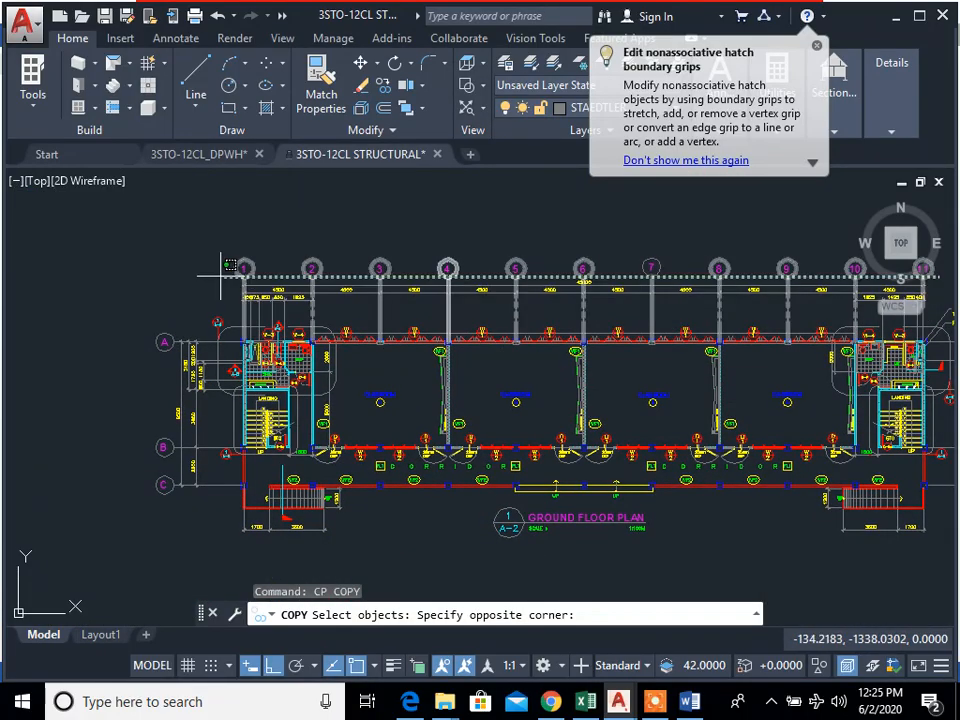
{"action": "left_click", "coordinate": [176, 229]}
Step: Add grid bubbles A, B and C with their horizontal gridlines to the copy selection
{"action": "middle_click_drag", "start_coordinate": [194, 455], "coordinate": [402, 346]}
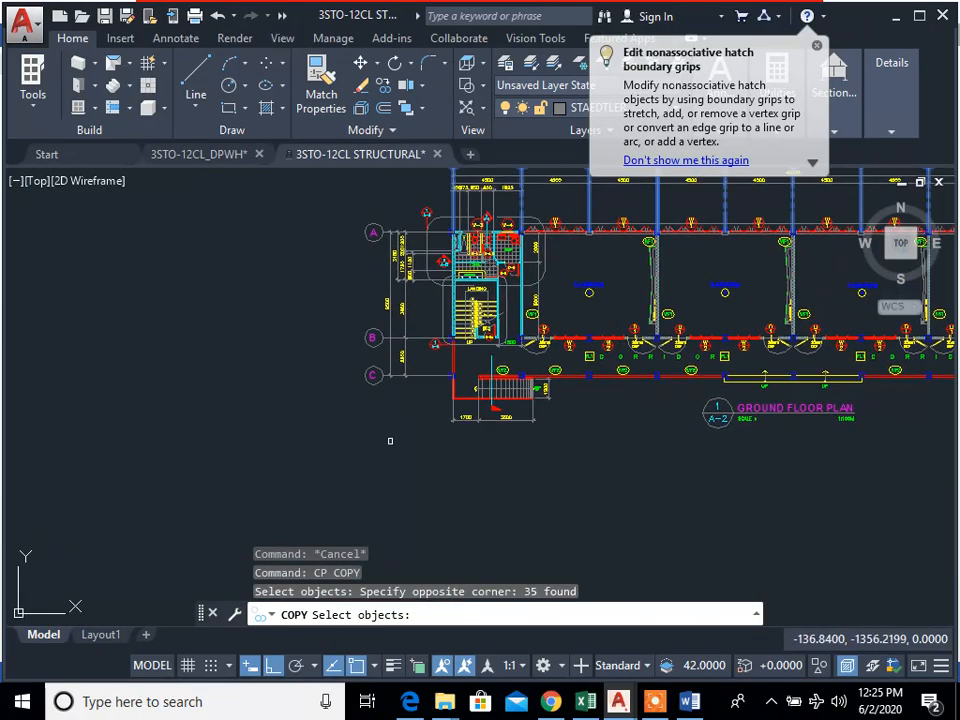
{"action": "scroll", "coordinate": [373, 399], "scroll_direction": "up", "scroll_amount": 4}
{"action": "middle_click_drag", "start_coordinate": [373, 399], "coordinate": [401, 560]}
{"action": "left_click", "coordinate": [456, 570]}
{"action": "left_click", "coordinate": [340, 343]}
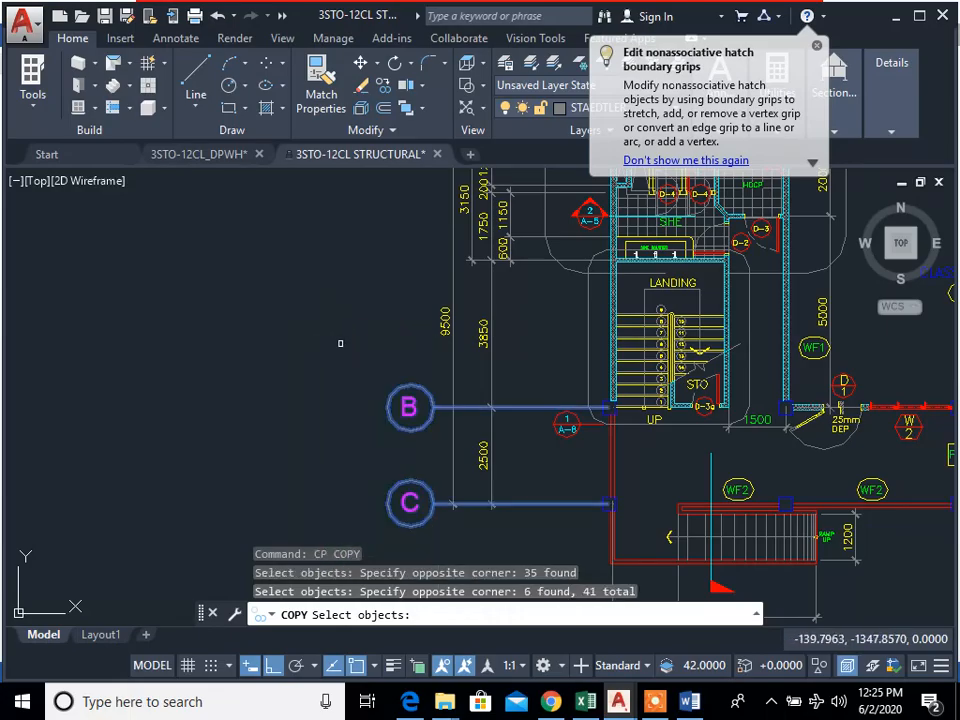
{"action": "scroll", "coordinate": [340, 343], "scroll_direction": "down", "scroll_amount": 2}
{"action": "middle_click_drag", "start_coordinate": [362, 224], "coordinate": [401, 347]}
{"action": "scroll", "coordinate": [406, 345], "scroll_direction": "up", "scroll_amount": 4}
{"action": "left_click", "coordinate": [487, 409]}
{"action": "left_click", "coordinate": [334, 242]}
{"action": "scroll", "coordinate": [342, 252], "scroll_direction": "down", "scroll_amount": 4}
{"action": "middle_click_drag", "start_coordinate": [352, 266], "coordinate": [262, 250]}
Step: Place one copy of the selected gridlines and bubbles in the empty space below the ground floor plan
{"action": "key", "text": "Return"}
{"action": "left_click", "coordinate": [617, 314]}
{"action": "scroll", "coordinate": [586, 218], "scroll_direction": "down", "scroll_amount": 6}
{"action": "middle_click_drag", "start_coordinate": [588, 520], "coordinate": [534, 405]}
{"action": "scroll", "coordinate": [534, 405], "scroll_direction": "down", "scroll_amount": 2}
{"action": "left_click", "coordinate": [549, 464]}
{"action": "key", "text": "Escape"}
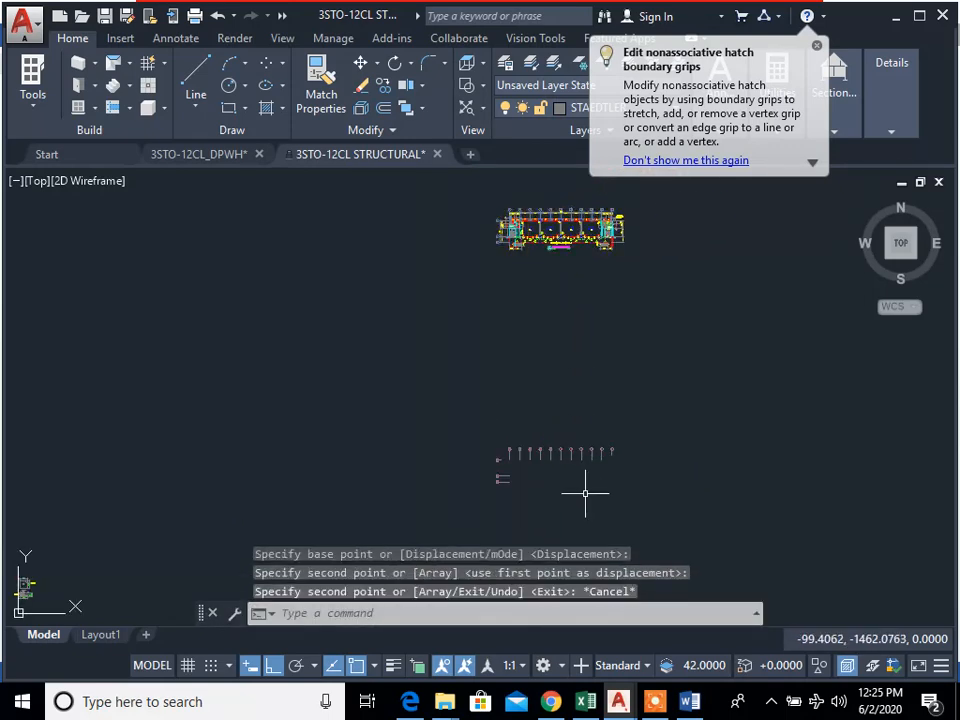
{"action": "scroll", "coordinate": [586, 493], "scroll_direction": "up", "scroll_amount": 8}
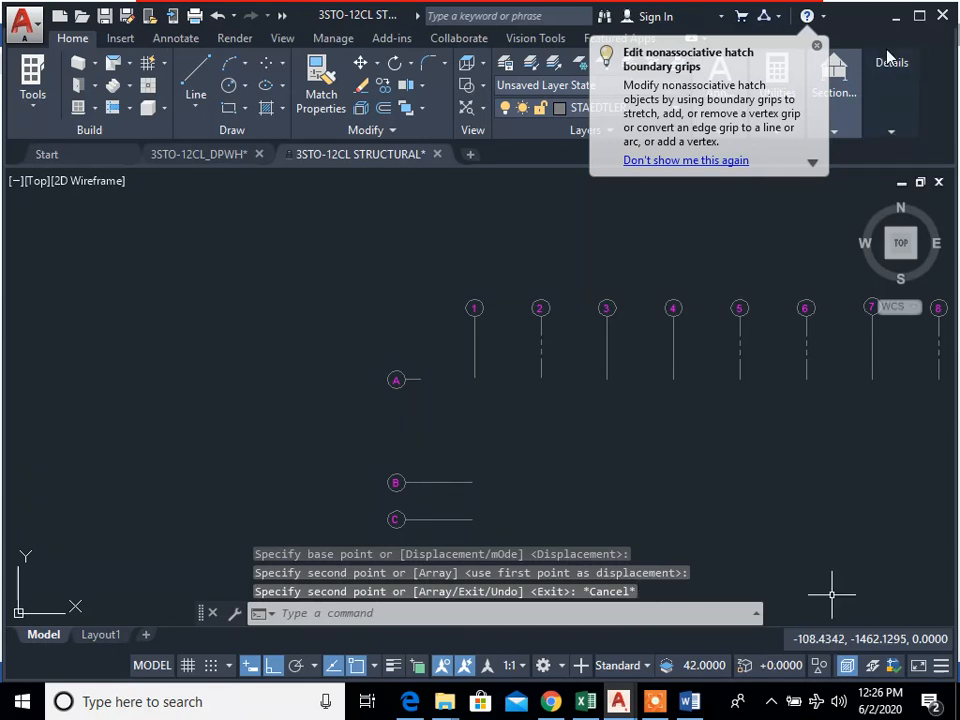
Step: Draw a horizontal construction line through the end of gridline A on the copied grid
{"action": "left_click", "coordinate": [486, 454]}
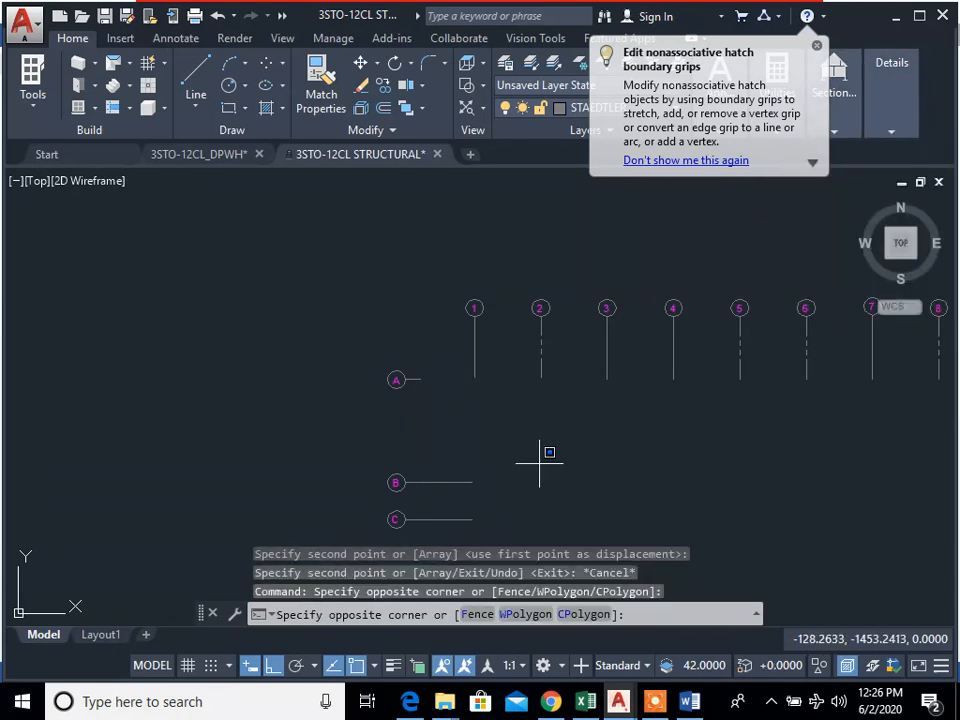
{"action": "type", "text": "xl"}
{"action": "key", "text": "Return"}
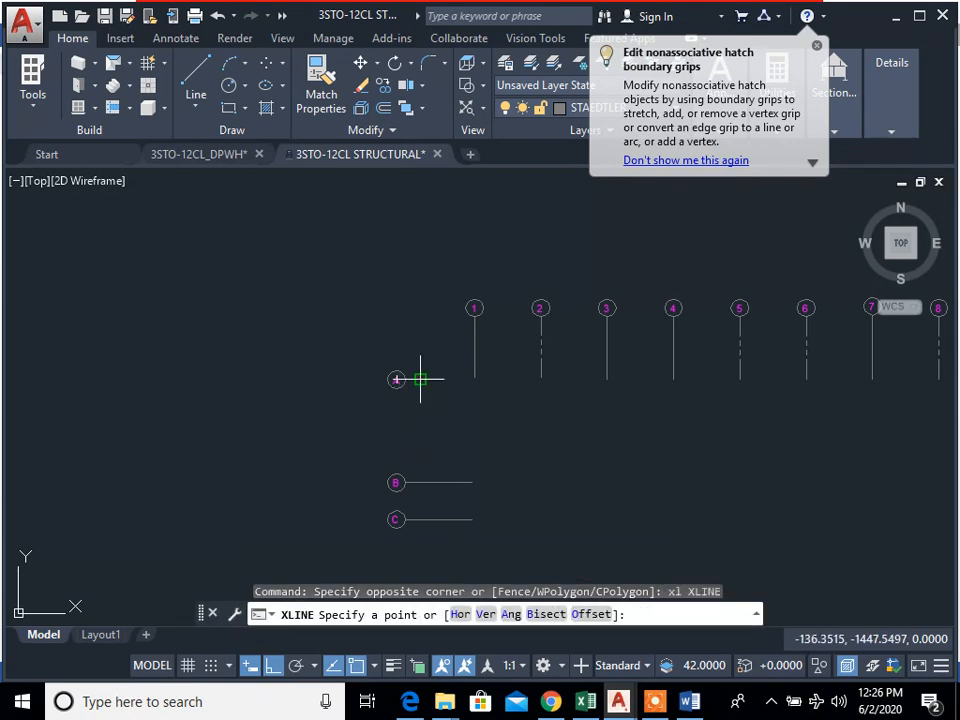
{"action": "left_click", "coordinate": [420, 379]}
{"action": "left_click", "coordinate": [786, 390]}
{"action": "key", "text": "Escape"}
{"action": "key", "text": "Escape"}
{"action": "key", "text": "Escape"}
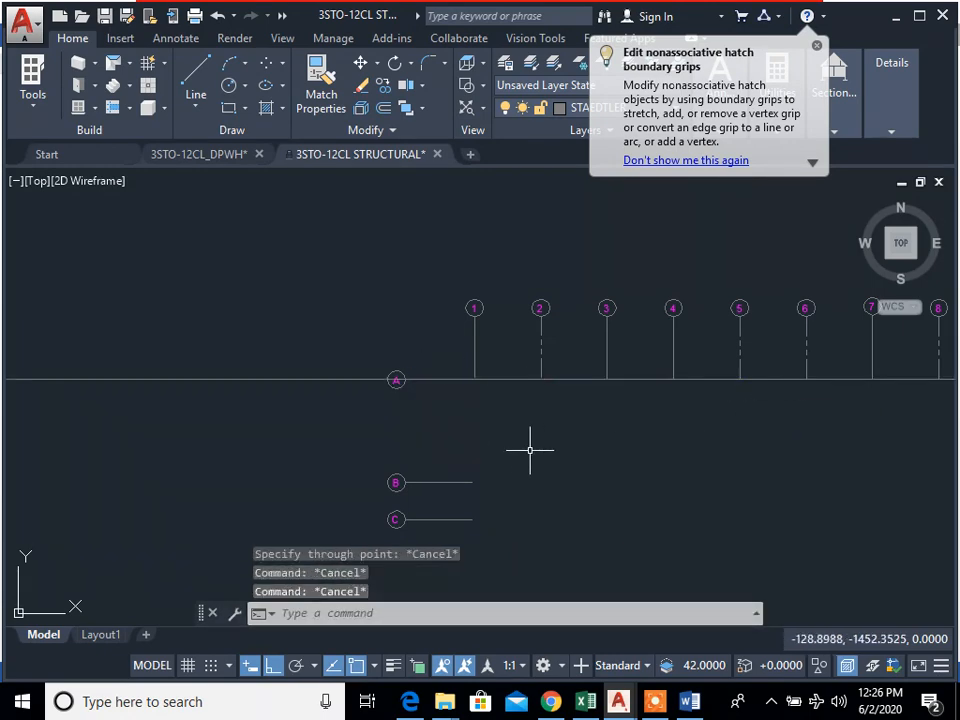
{"action": "type", "text": "x"}
{"action": "left_click", "coordinate": [507, 458]}
{"action": "key", "text": "Escape"}
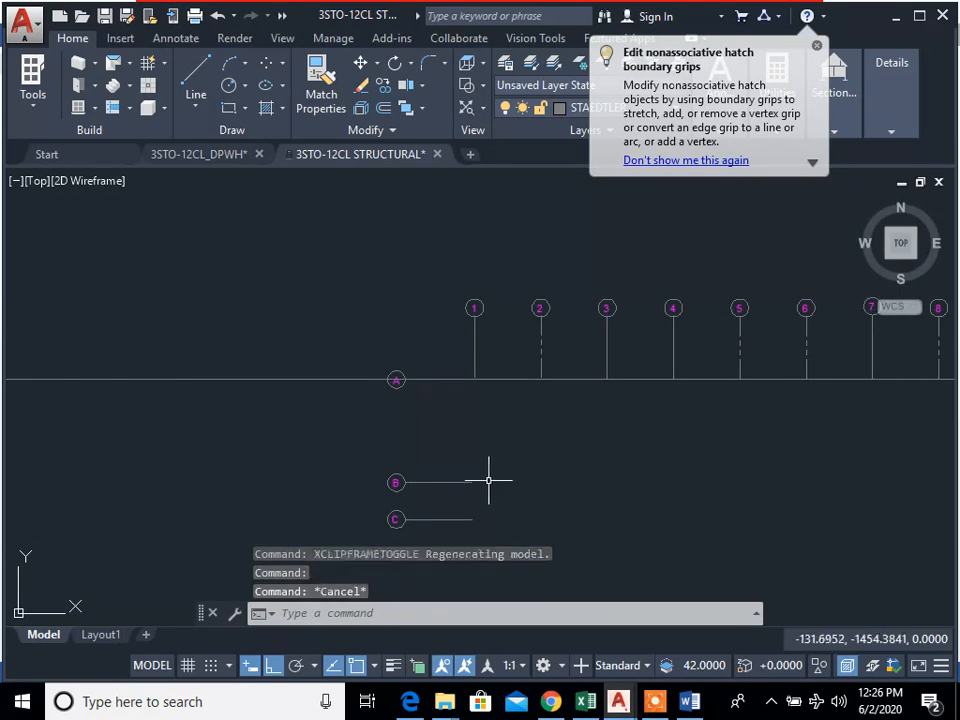
Step: Draw horizontal construction lines through the ends of gridlines B and C on the copied grid
{"action": "key", "text": "Escape"}
{"action": "type", "text": "xl"}
{"action": "key", "text": "Return"}
{"action": "left_click", "coordinate": [472, 483]}
{"action": "left_click", "coordinate": [814, 487]}
{"action": "key", "text": "Escape"}
{"action": "key", "text": "Escape"}
{"action": "key", "text": "Return"}
{"action": "left_click", "coordinate": [471, 519]}
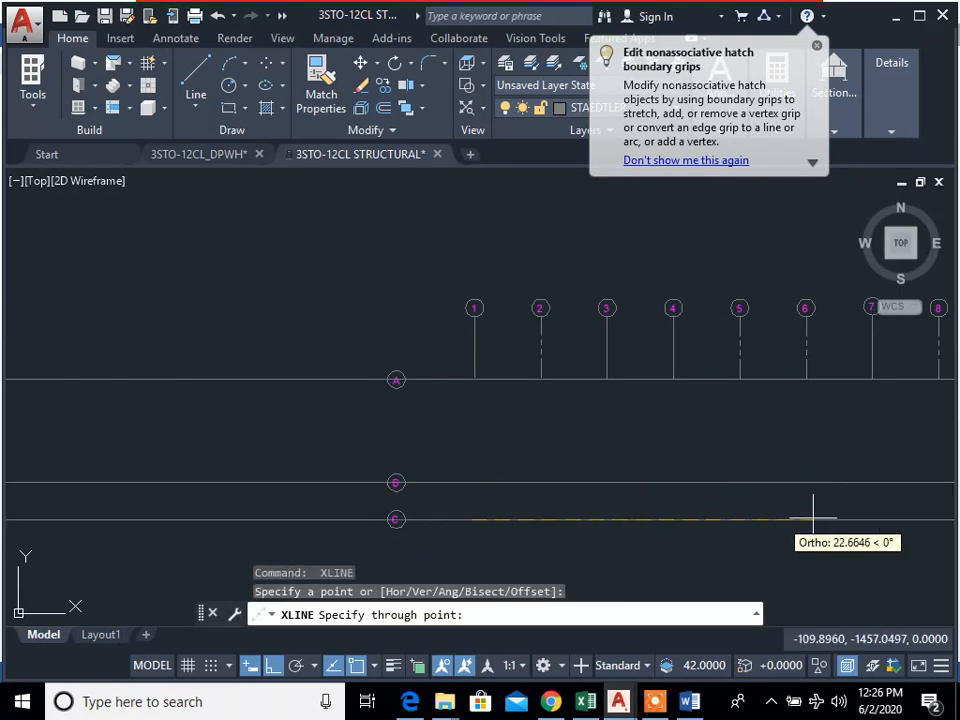
{"action": "key", "text": "Escape"}
{"action": "key", "text": "Escape"}
Step: Draw a vertical construction line through the lower end of gridline 1
{"action": "scroll", "coordinate": [589, 433], "scroll_direction": "down", "scroll_amount": 2}
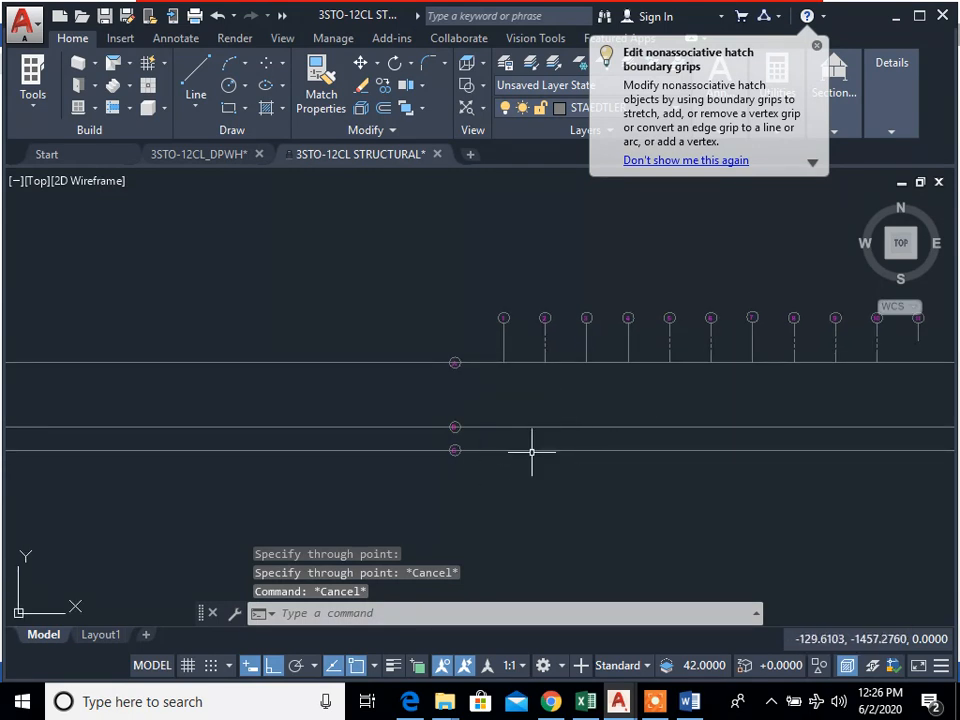
{"action": "scroll", "coordinate": [510, 401], "scroll_direction": "up", "scroll_amount": 2}
{"action": "mouse_move", "coordinate": [555, 428]}
{"action": "middle_mouse_down"}
{"action": "mouse_move", "coordinate": [371, 427]}
{"action": "mouse_move", "coordinate": [385, 412]}
{"action": "middle_mouse_up"}
{"action": "type", "text": "xl"}
{"action": "key", "text": "Return"}
{"action": "left_click", "coordinate": [322, 341]}
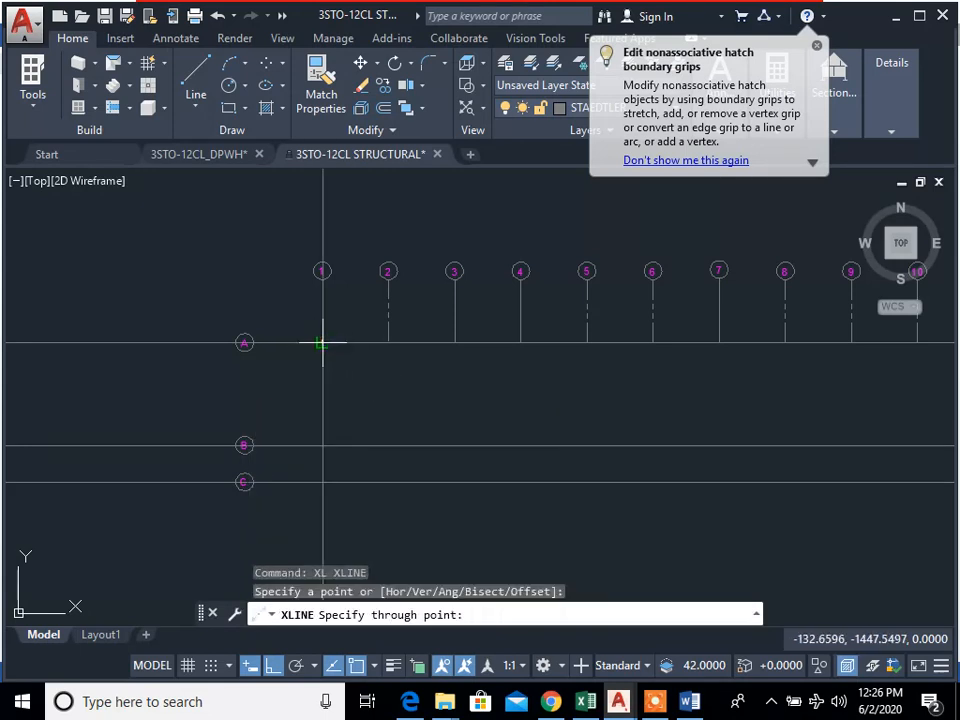
{"action": "left_click", "coordinate": [318, 530]}
{"action": "key", "text": "Escape"}
Step: Draw vertical construction lines through the lower ends of gridlines 2 and 3
{"action": "key", "text": "Return"}
{"action": "left_click", "coordinate": [388, 342]}
{"action": "left_click", "coordinate": [393, 530]}
{"action": "key", "text": "Escape"}
{"action": "key", "text": "Escape"}
{"action": "key", "text": "Return"}
{"action": "key", "text": "Escape"}
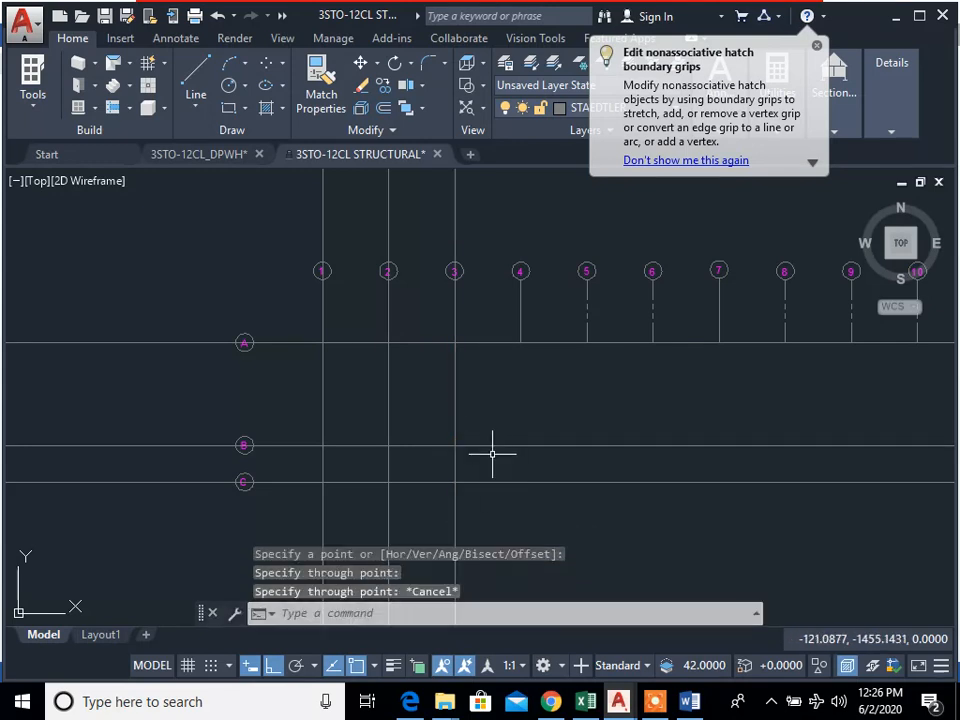
{"action": "key", "text": "Escape"}
{"action": "key", "text": "Escape"}
Step: Start the Copy command on the three vertical construction lines, with the base point at grid bubble 1
{"action": "middle_click_drag", "start_coordinate": [493, 450], "coordinate": [489, 489]}
{"action": "type", "text": "cp"}
{"action": "key", "text": "Return"}
{"action": "left_click", "coordinate": [583, 459]}
{"action": "left_click", "coordinate": [347, 439]}
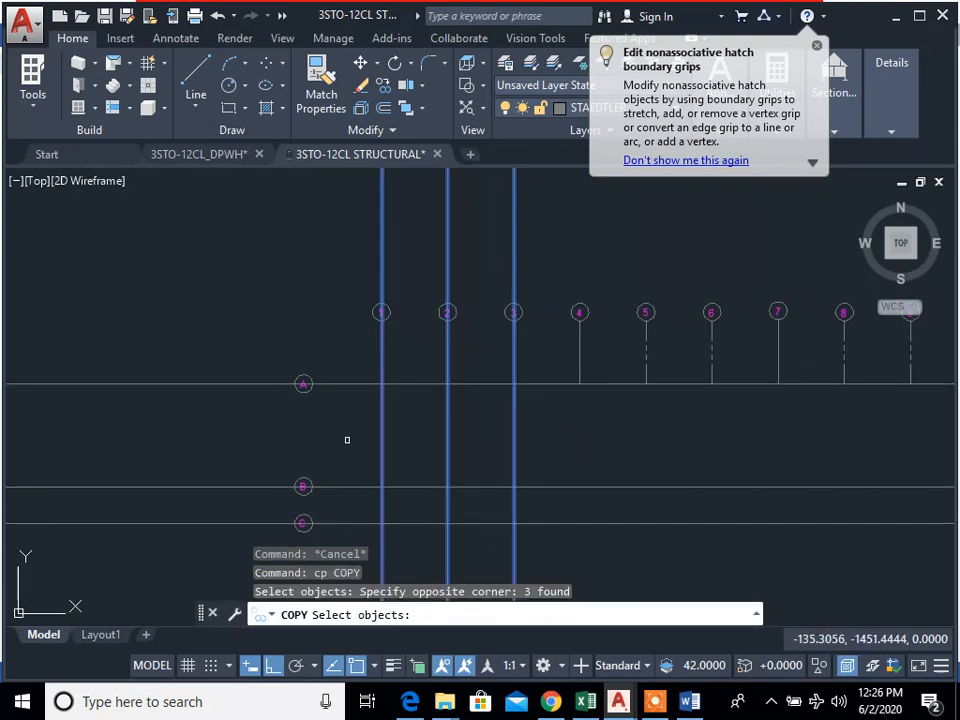
{"action": "scroll", "coordinate": [380, 370], "scroll_direction": "up", "scroll_amount": 4}
{"action": "key", "text": "Return"}
{"action": "left_click", "coordinate": [389, 243]}
Step: Place copies of the three vertical construction lines at grid bubbles 4, 7 and 10, and end the command
{"action": "scroll", "coordinate": [772, 374], "scroll_direction": "down", "scroll_amount": 4}
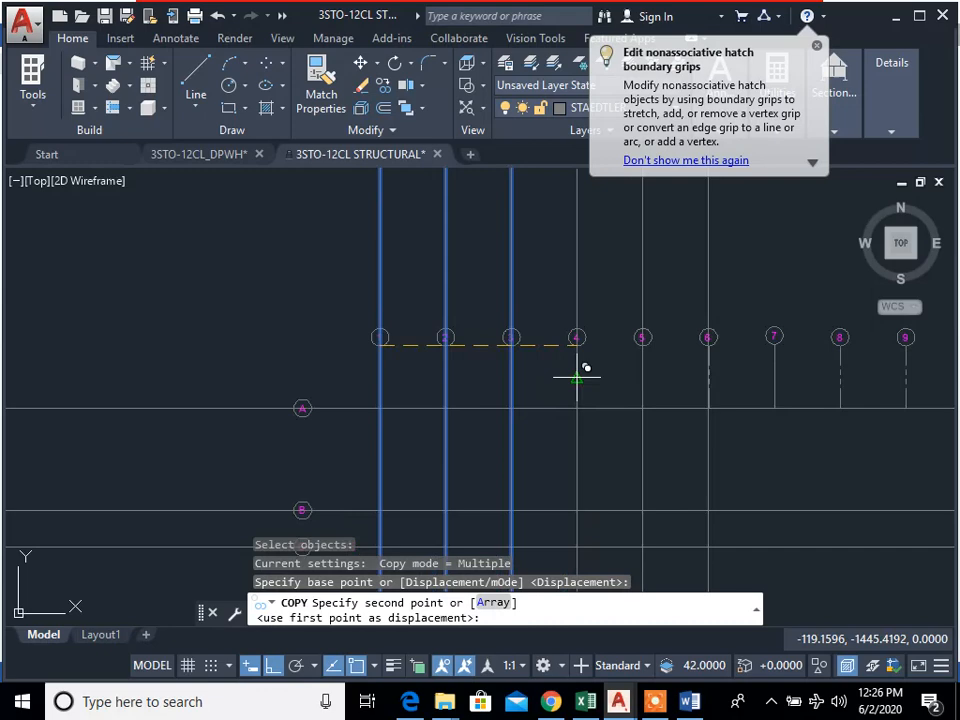
{"action": "left_click", "coordinate": [579, 336]}
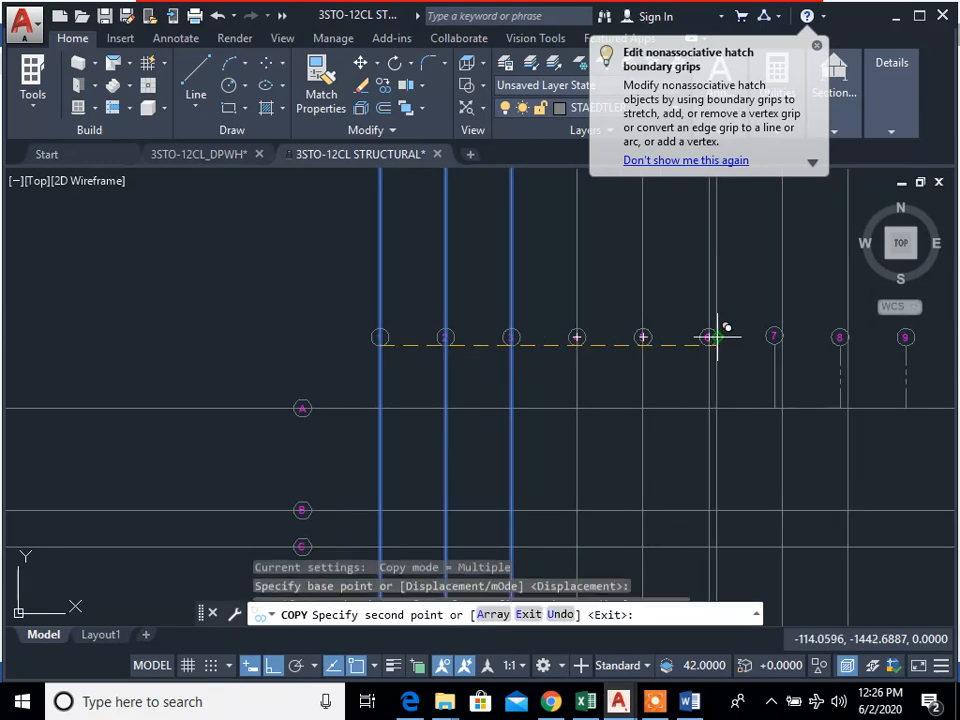
{"action": "left_click", "coordinate": [775, 336]}
{"action": "middle_click_drag", "start_coordinate": [826, 449], "coordinate": [491, 463]}
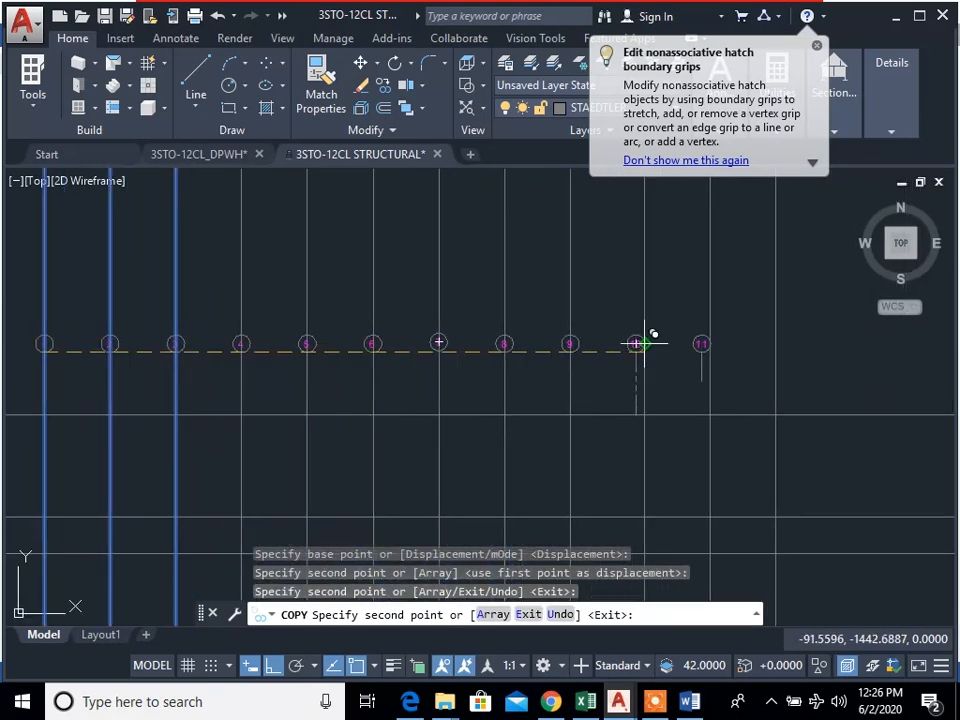
{"action": "left_click", "coordinate": [636, 342]}
{"action": "key", "text": "Escape"}
{"action": "key", "text": "Escape"}
{"action": "key", "text": "Escape"}
Step: Erase the surplus vertical construction line beyond gridline 11
{"action": "type", "text": "e"}
{"action": "key", "text": "space"}
{"action": "left_click", "coordinate": [811, 357]}
{"action": "left_click", "coordinate": [728, 277]}
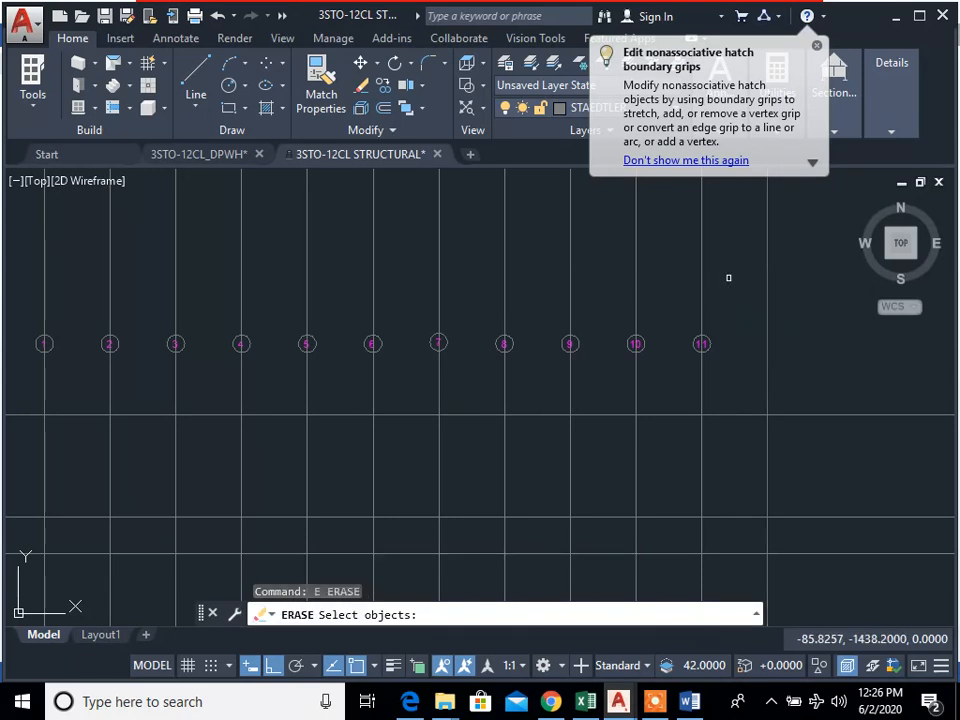
{"action": "key", "text": "space"}
{"action": "scroll", "coordinate": [800, 422], "scroll_direction": "down", "scroll_amount": 4}
{"action": "scroll", "coordinate": [719, 517], "scroll_direction": "up", "scroll_amount": 2}
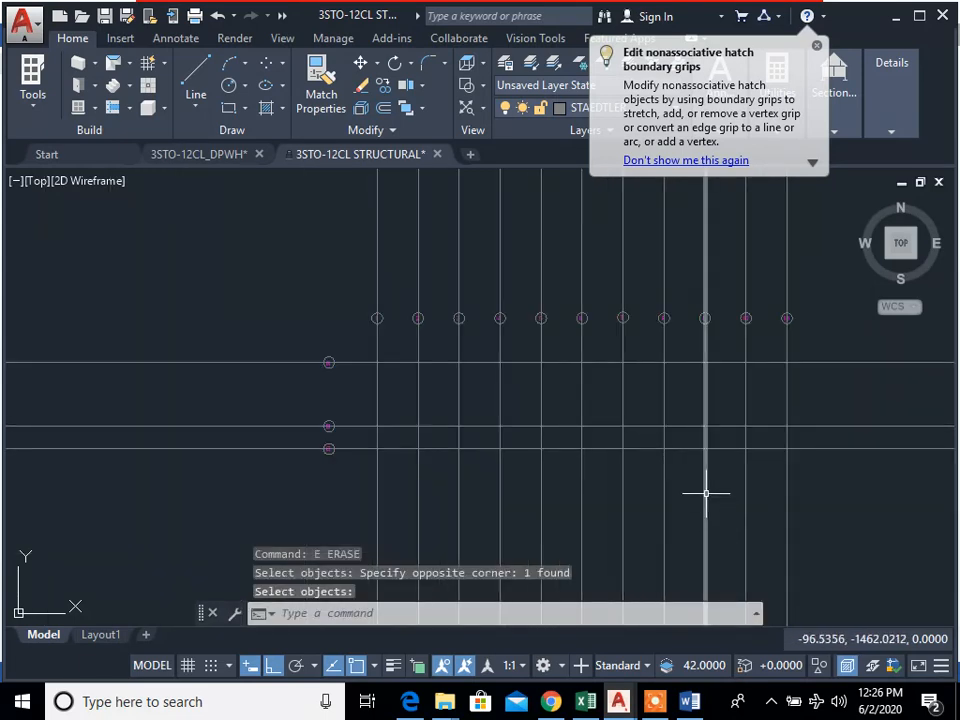
{"action": "mouse_move", "coordinate": [619, 700]}
{"action": "left_click", "coordinate": [627, 650]}
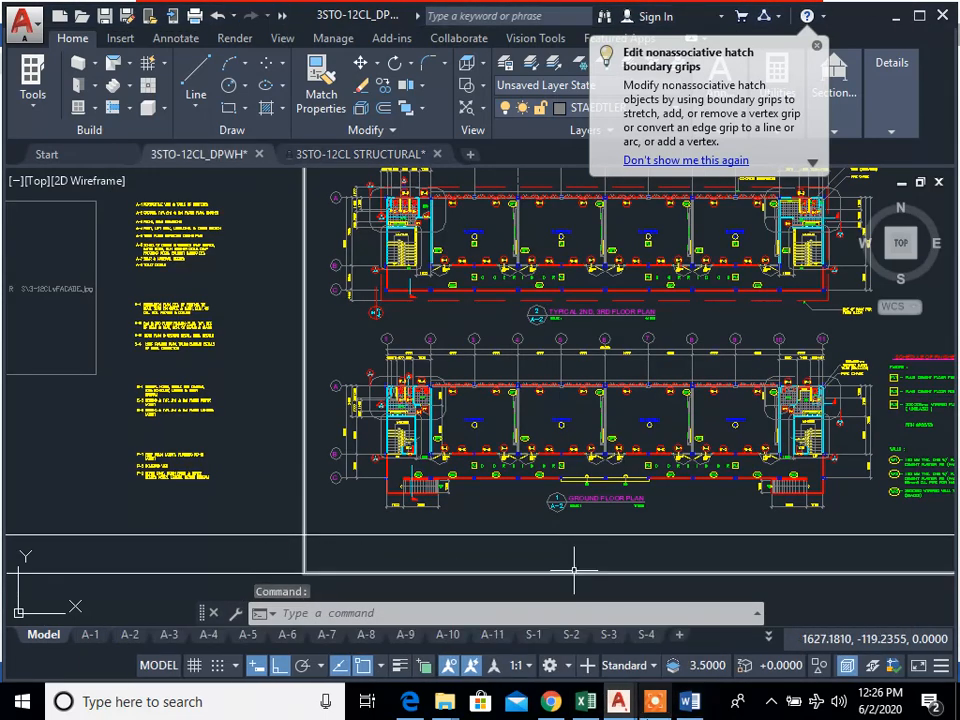
{"action": "left_click", "coordinate": [745, 636]}
Step: Start the Copy command and select the column at gridlines A and 1 on the ground floor plan
{"action": "scroll", "coordinate": [515, 400], "scroll_direction": "down", "scroll_amount": 6}
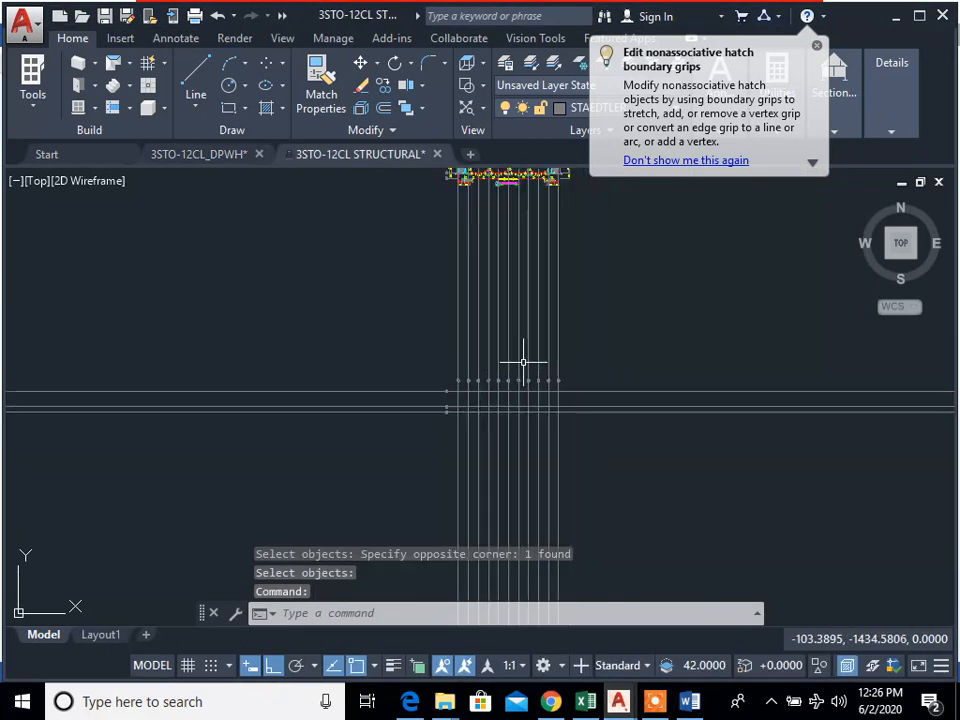
{"action": "scroll", "coordinate": [492, 417], "scroll_direction": "up", "scroll_amount": 8}
{"action": "mouse_move", "coordinate": [492, 417]}
{"action": "middle_mouse_down"}
{"action": "mouse_move", "coordinate": [494, 483]}
{"action": "mouse_move", "coordinate": [589, 540]}
{"action": "mouse_move", "coordinate": [534, 503]}
{"action": "mouse_move", "coordinate": [545, 516]}
{"action": "middle_mouse_up"}
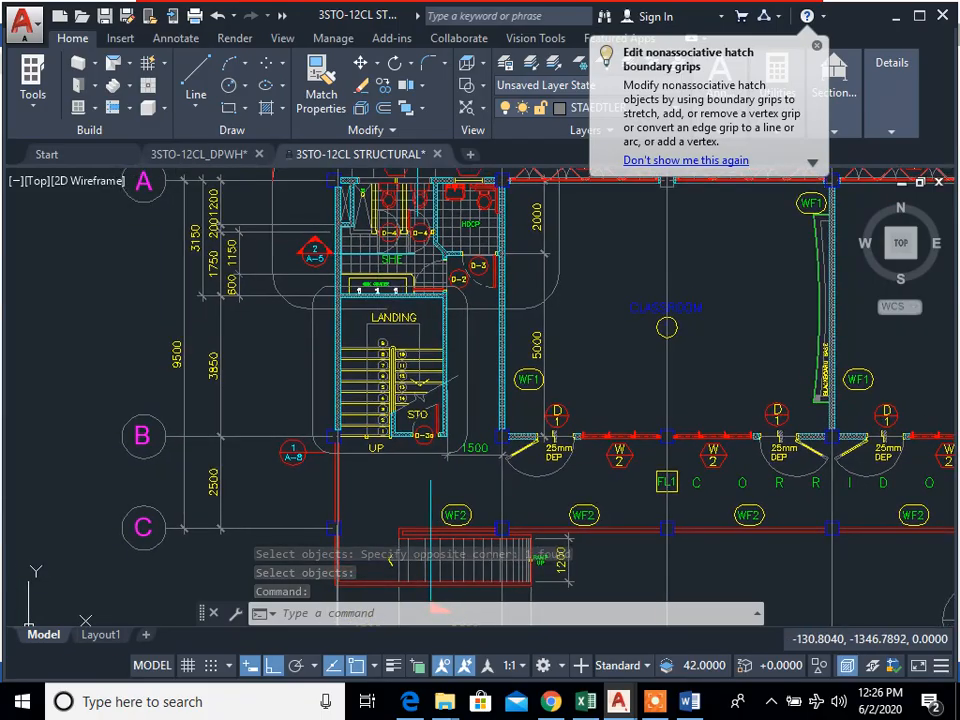
{"action": "middle_click_drag", "start_coordinate": [430, 414], "coordinate": [427, 370]}
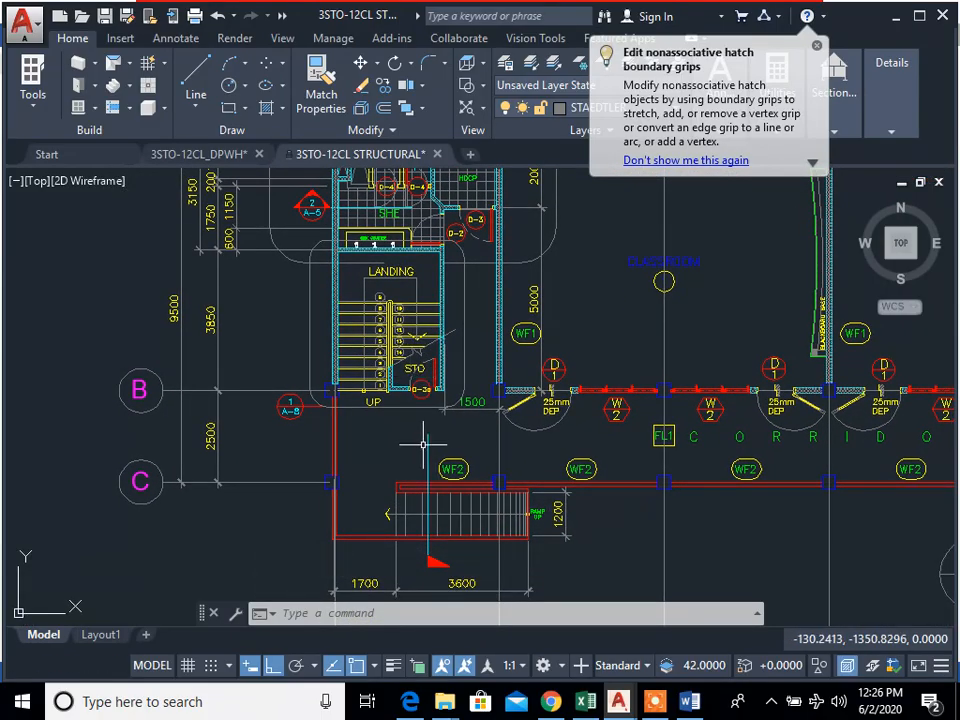
{"action": "middle_click_drag", "start_coordinate": [423, 444], "coordinate": [371, 548]}
{"action": "scroll", "coordinate": [285, 265], "scroll_direction": "up", "scroll_amount": 2}
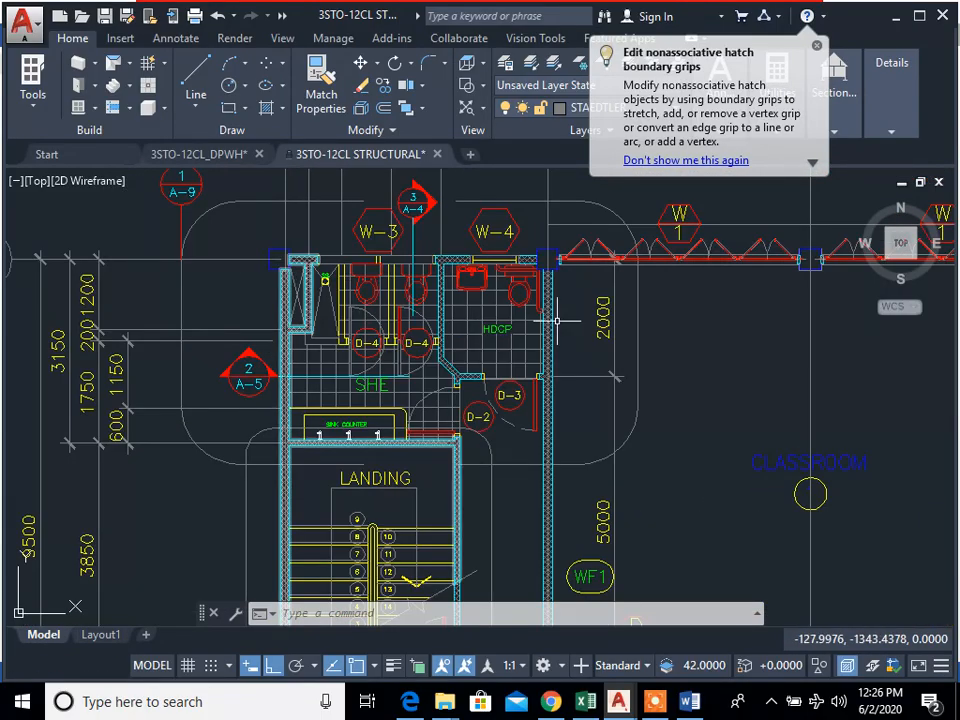
{"action": "scroll", "coordinate": [275, 262], "scroll_direction": "up", "scroll_amount": 2}
{"action": "scroll", "coordinate": [275, 262], "scroll_direction": "up", "scroll_amount": 2}
{"action": "type", "text": "cp"}
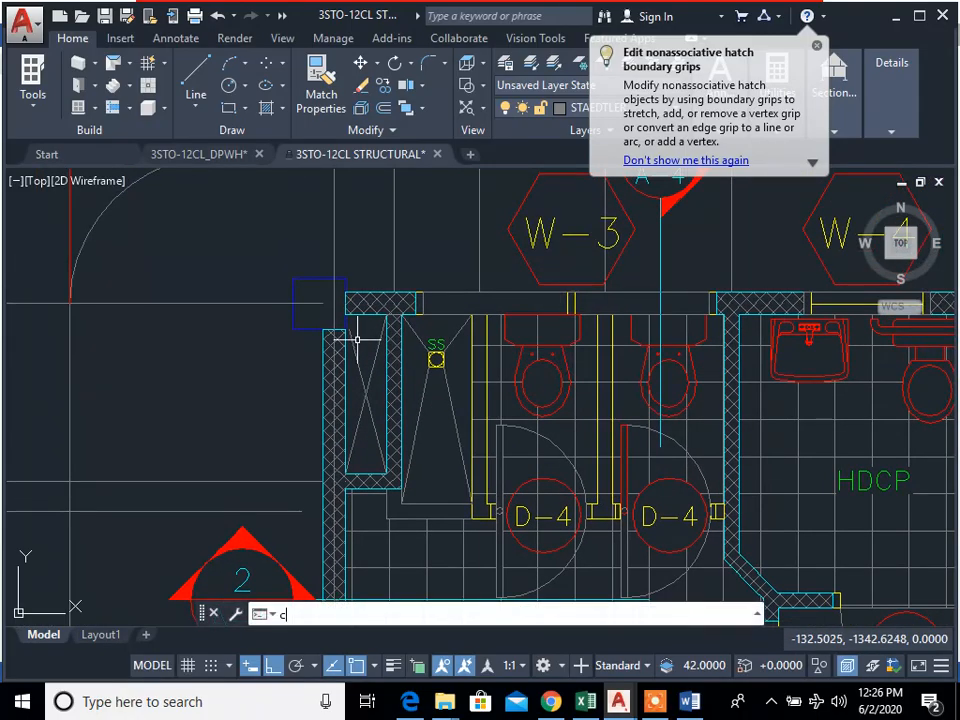
{"action": "key", "text": "Return"}
{"action": "left_click", "coordinate": [316, 342]}
{"action": "left_click", "coordinate": [286, 327]}
{"action": "scroll", "coordinate": [350, 326], "scroll_direction": "down", "scroll_amount": 4}
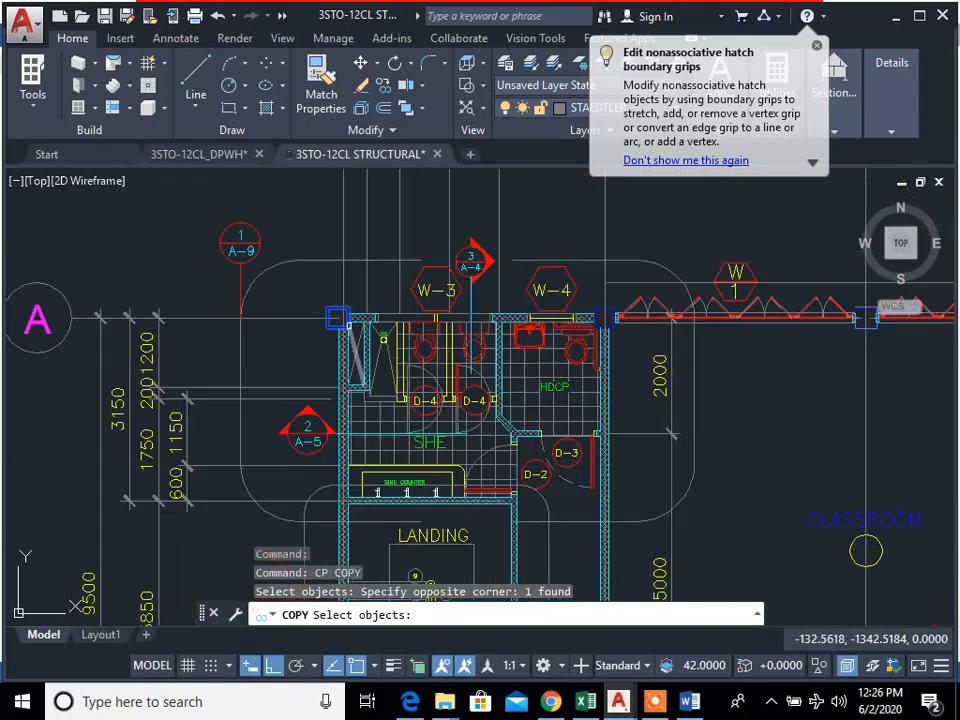
Step: Add the columns at B-1 and C-1 on the ground floor plan to the copy selection
{"action": "middle_click_drag", "start_coordinate": [351, 362], "coordinate": [379, 338]}
{"action": "scroll", "coordinate": [379, 340], "scroll_direction": "down", "scroll_amount": 2}
{"action": "middle_click_drag", "start_coordinate": [374, 454], "coordinate": [412, 280]}
{"action": "scroll", "coordinate": [403, 402], "scroll_direction": "up", "scroll_amount": 6}
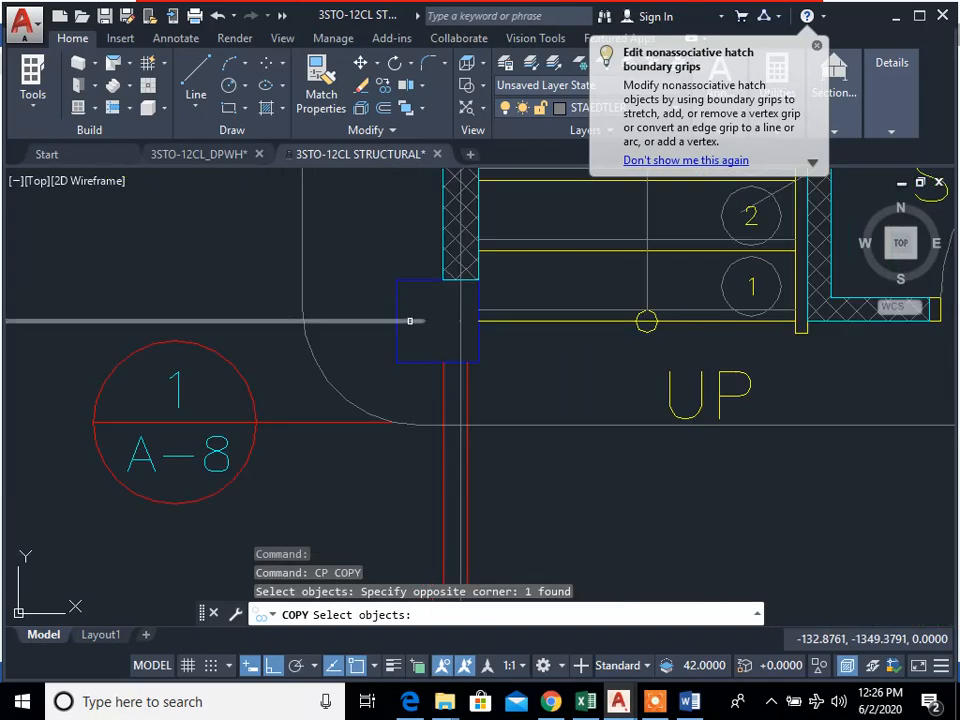
{"action": "left_click", "coordinate": [404, 359]}
{"action": "scroll", "coordinate": [440, 426], "scroll_direction": "down", "scroll_amount": 4}
{"action": "middle_click_drag", "start_coordinate": [440, 425], "coordinate": [440, 273]}
{"action": "scroll", "coordinate": [417, 516], "scroll_direction": "up", "scroll_amount": 6}
{"action": "left_click", "coordinate": [453, 444]}
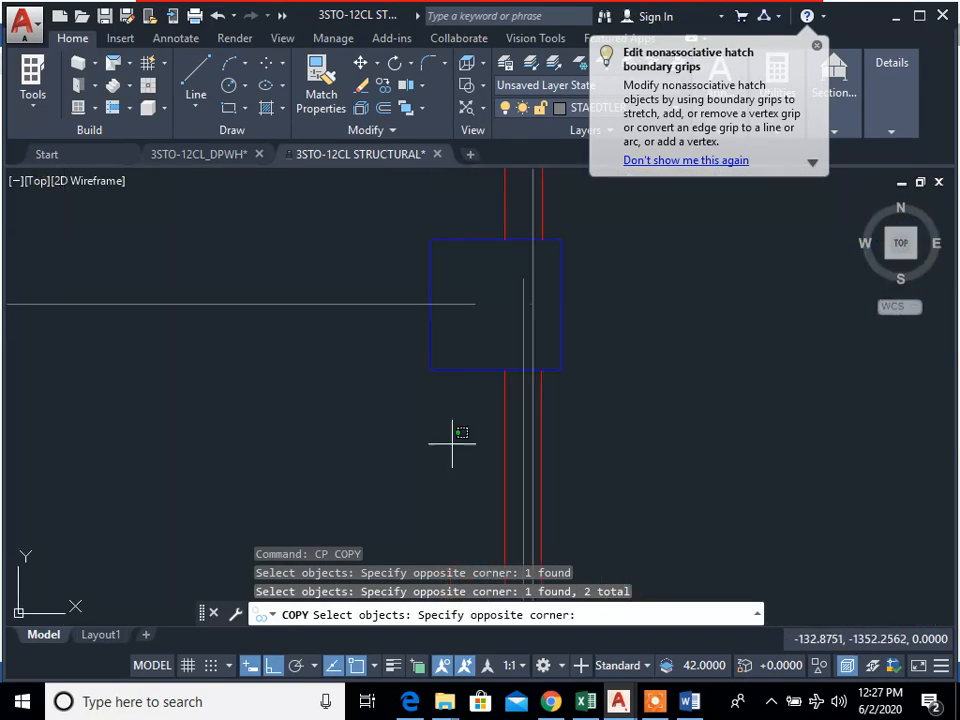
{"action": "left_click", "coordinate": [396, 352]}
Step: Add the column at A-2, beside the handicap toilet, to the copy selection
{"action": "scroll", "coordinate": [582, 411], "scroll_direction": "down", "scroll_amount": 6}
{"action": "middle_click_drag", "start_coordinate": [660, 422], "coordinate": [334, 476]}
{"action": "mouse_move", "coordinate": [429, 377]}
{"action": "middle_mouse_down"}
{"action": "mouse_move", "coordinate": [414, 417]}
{"action": "mouse_move", "coordinate": [414, 475]}
{"action": "middle_mouse_up"}
{"action": "middle_click_drag", "start_coordinate": [397, 276], "coordinate": [397, 300]}
{"action": "scroll", "coordinate": [405, 245], "scroll_direction": "up", "scroll_amount": 4}
{"action": "scroll", "coordinate": [352, 208], "scroll_direction": "up", "scroll_amount": 4}
{"action": "middle_click_drag", "start_coordinate": [379, 232], "coordinate": [438, 354]}
{"action": "left_click", "coordinate": [502, 393]}
{"action": "left_click", "coordinate": [480, 376]}
Step: Add the columns at B-2 and C-2 to the copy selection, leaving out the neighbouring wall lines
{"action": "scroll", "coordinate": [516, 445], "scroll_direction": "down", "scroll_amount": 9}
{"action": "middle_click_drag", "start_coordinate": [526, 526], "coordinate": [525, 315]}
{"action": "scroll", "coordinate": [505, 462], "scroll_direction": "up", "scroll_amount": 7}
{"action": "left_click", "coordinate": [437, 457]}
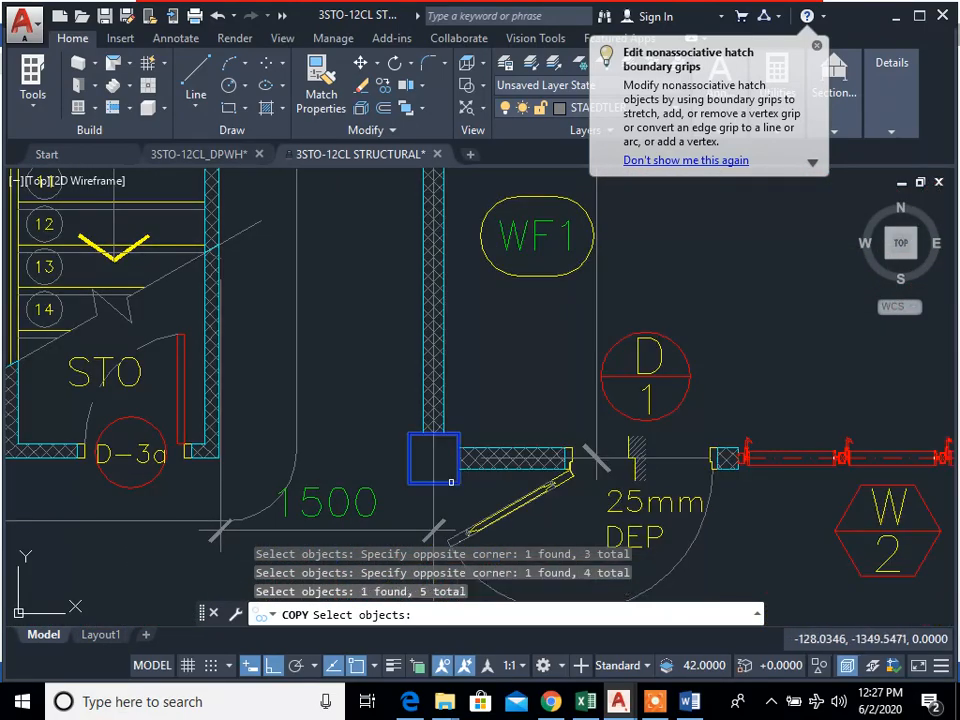
{"action": "scroll", "coordinate": [455, 322], "scroll_direction": "down", "scroll_amount": 5}
{"action": "scroll", "coordinate": [463, 481], "scroll_direction": "up", "scroll_amount": 2}
{"action": "left_click", "coordinate": [469, 482]}
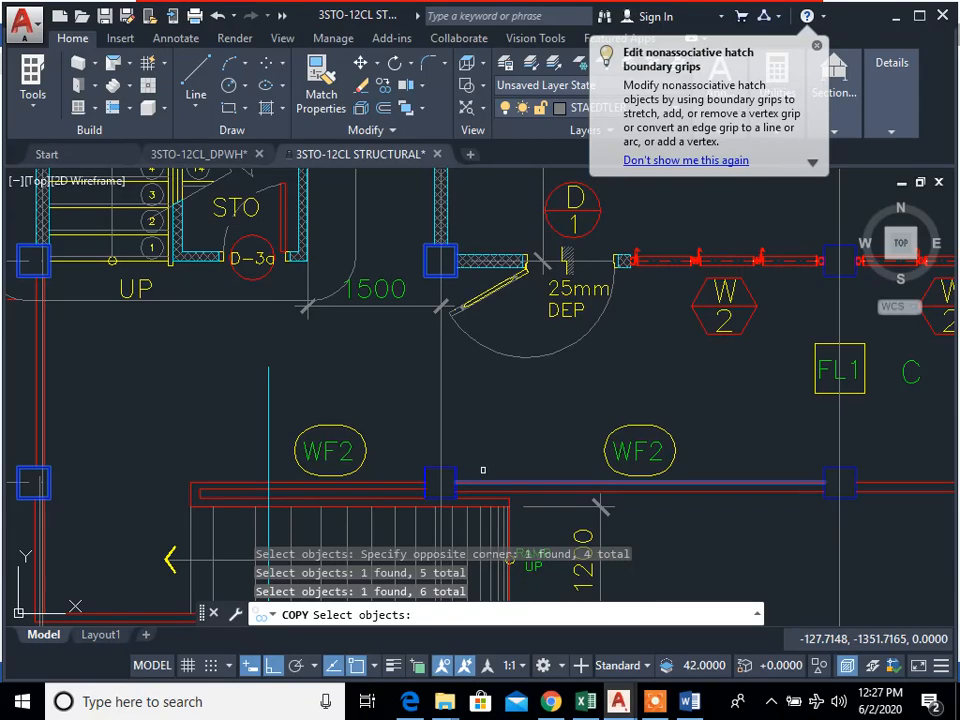
{"action": "left_click", "coordinate": [544, 515], "text": "shift"}
{"action": "left_click", "coordinate": [508, 436], "text": "shift"}
{"action": "left_click", "coordinate": [454, 469]}
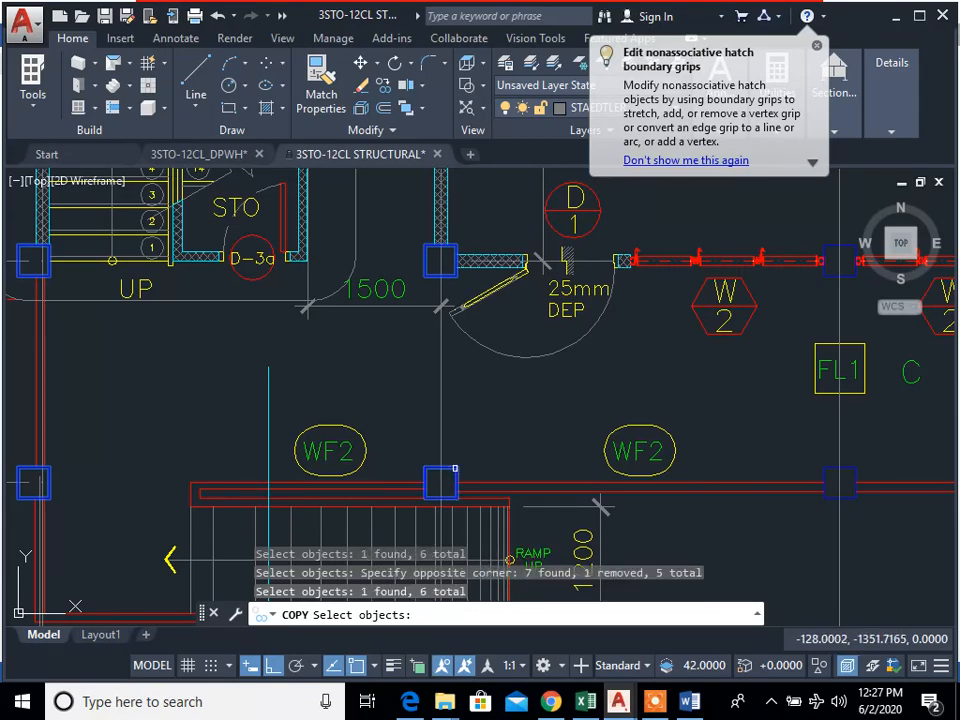
Step: Try to add the columns at C-3 and B-3 to the copy selection, and cancel the Copy command
{"action": "scroll", "coordinate": [697, 474], "scroll_direction": "down", "scroll_amount": 2}
{"action": "scroll", "coordinate": [788, 475], "scroll_direction": "up", "scroll_amount": 6}
{"action": "left_click", "coordinate": [724, 468]}
{"action": "scroll", "coordinate": [690, 500], "scroll_direction": "down", "scroll_amount": 3}
{"action": "scroll", "coordinate": [640, 330], "scroll_direction": "up", "scroll_amount": 4}
{"action": "left_click", "coordinate": [619, 307]}
{"action": "scroll", "coordinate": [616, 507], "scroll_direction": "down", "scroll_amount": 5}
{"action": "left_click", "coordinate": [622, 458]}
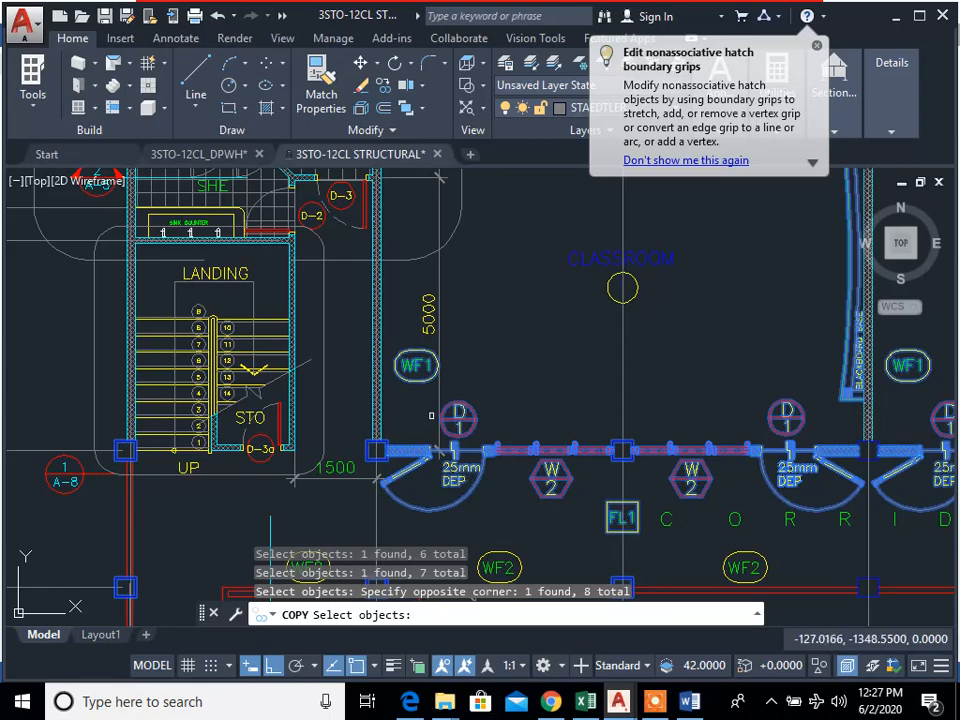
{"action": "key", "text": "Escape"}
{"action": "key", "text": "Escape"}
{"action": "key", "text": "Escape"}
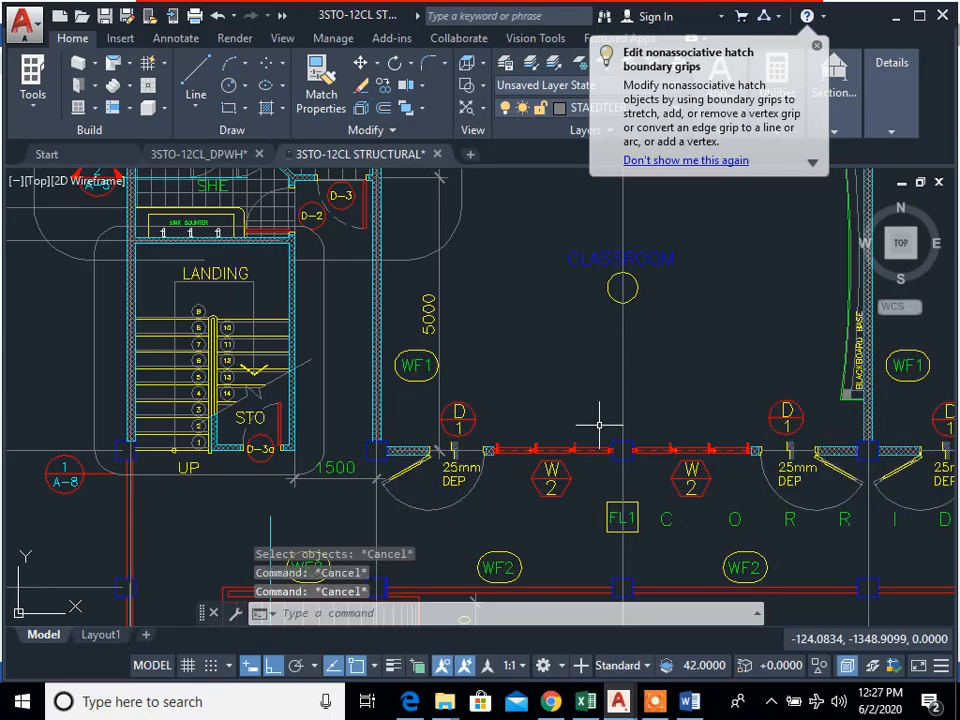
{"action": "type", "text": "e"}
{"action": "key", "text": "Return"}
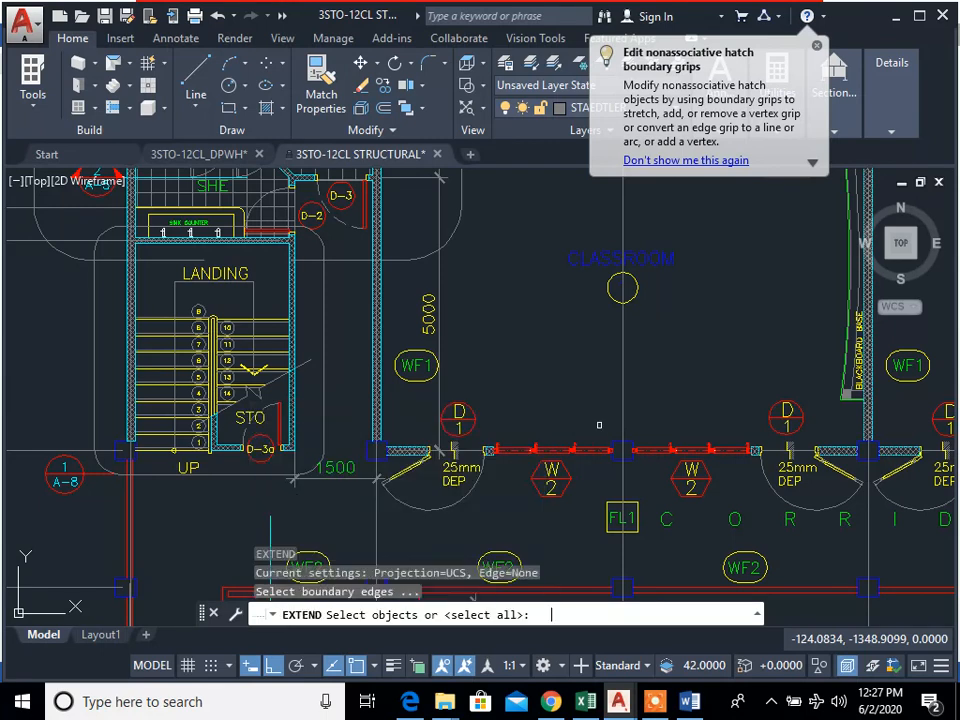
{"action": "left_click", "coordinate": [727, 494]}
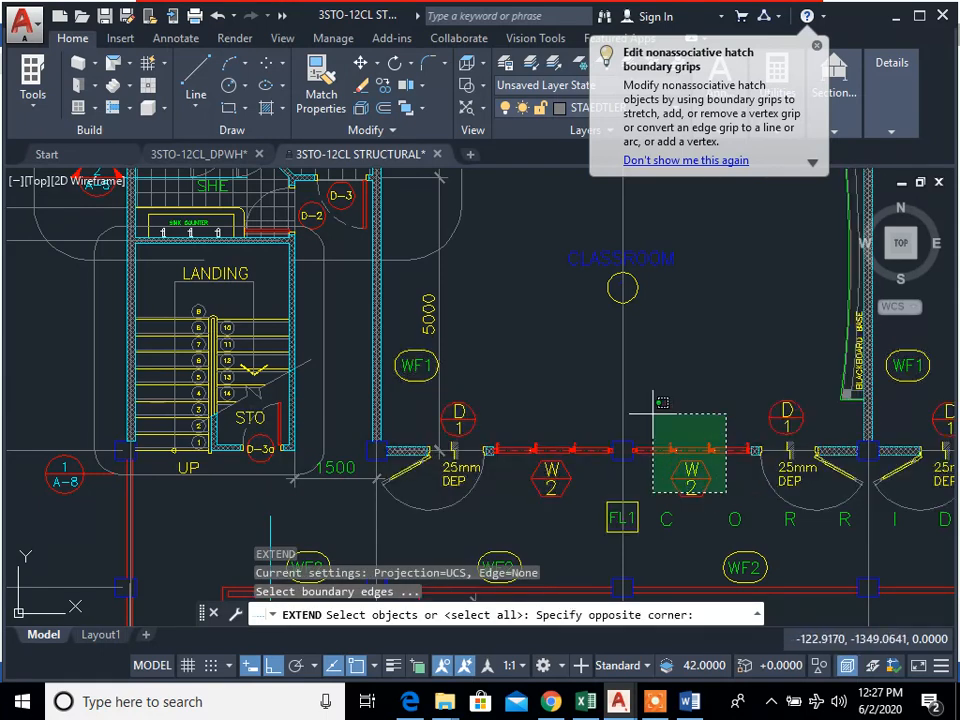
{"action": "left_click", "coordinate": [751, 485]}
{"action": "scroll", "coordinate": [778, 522], "scroll_direction": "down", "scroll_amount": 3}
{"action": "mouse_move", "coordinate": [754, 522]}
{"action": "middle_mouse_down"}
{"action": "mouse_move", "coordinate": [733, 524]}
{"action": "mouse_move", "coordinate": [384, 401]}
{"action": "middle_mouse_up"}
{"action": "scroll", "coordinate": [459, 403], "scroll_direction": "down", "scroll_amount": 4}
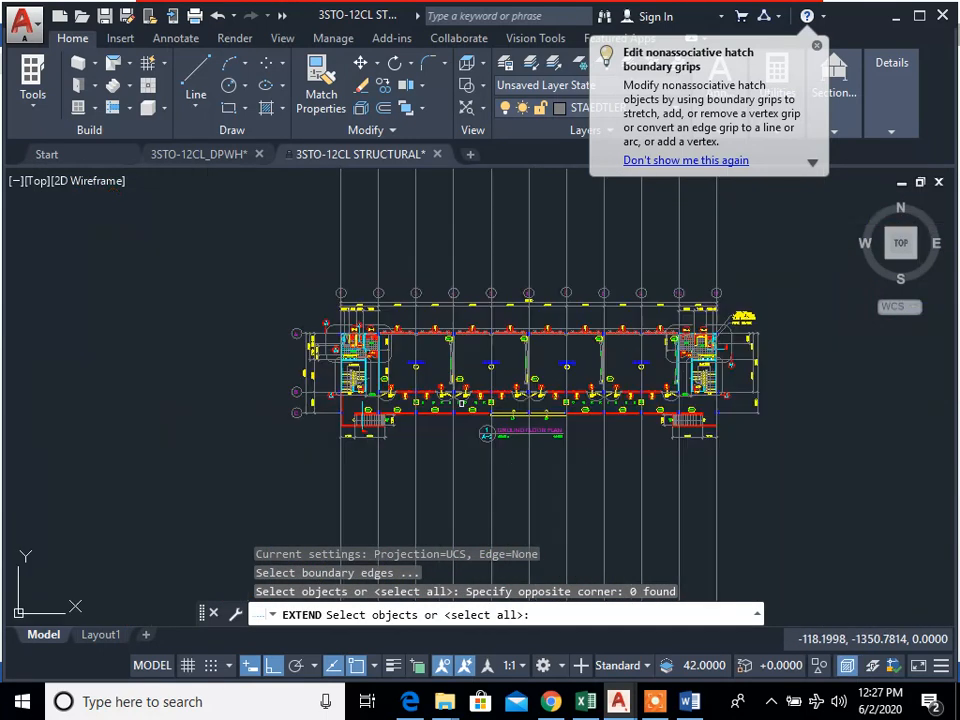
{"action": "left_click", "coordinate": [811, 457]}
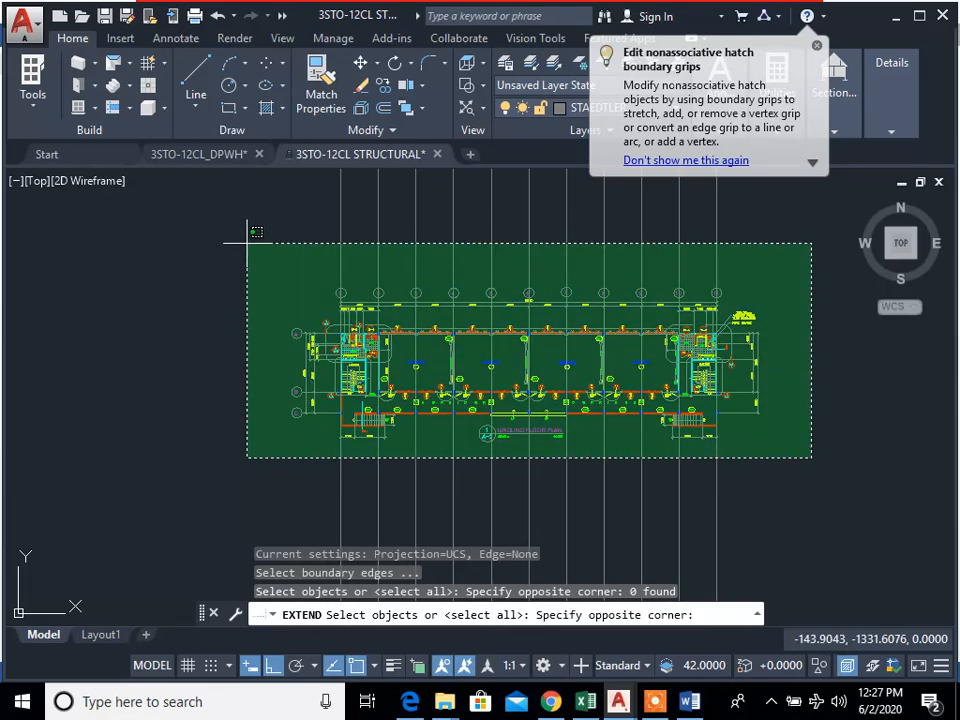
{"action": "left_click", "coordinate": [247, 243]}
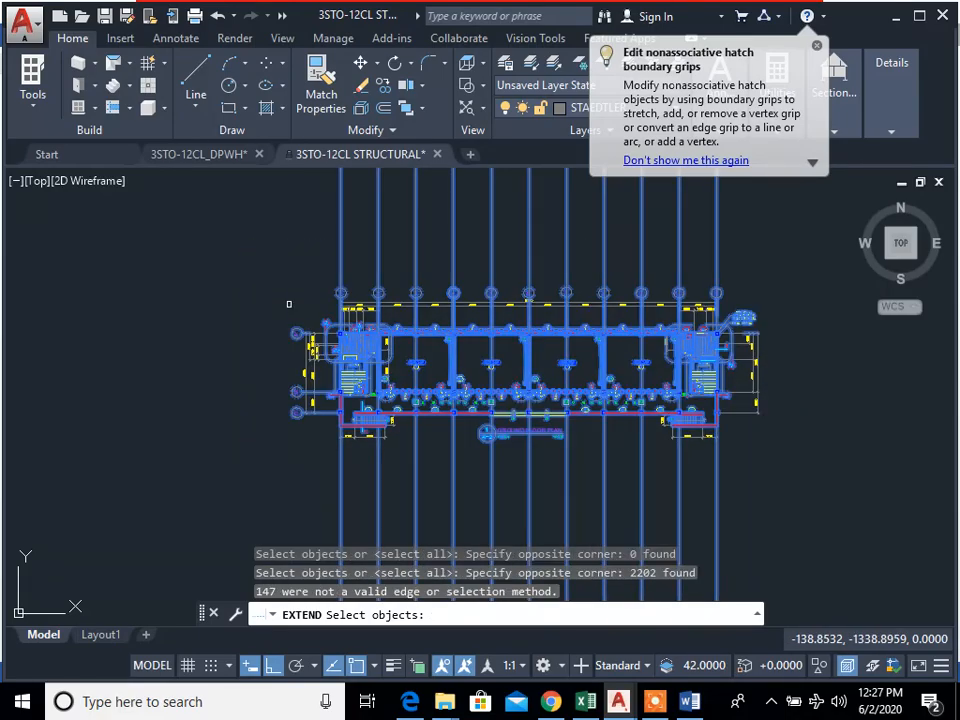
{"action": "key", "text": "Return"}
{"action": "key", "text": "Escape"}
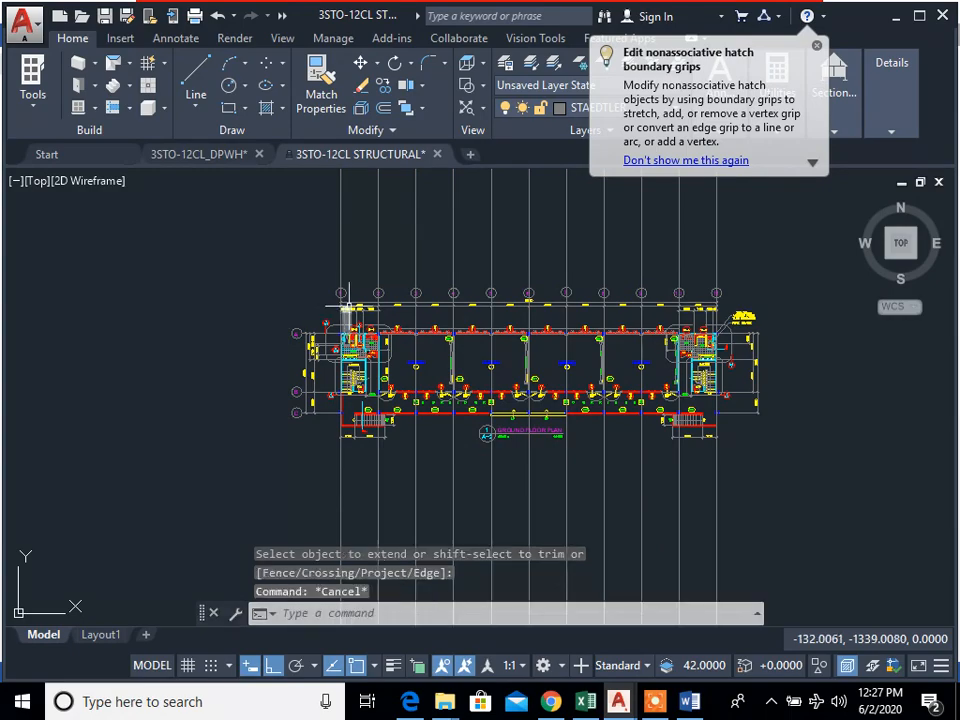
{"action": "scroll", "coordinate": [472, 376], "scroll_direction": "up", "scroll_amount": 5}
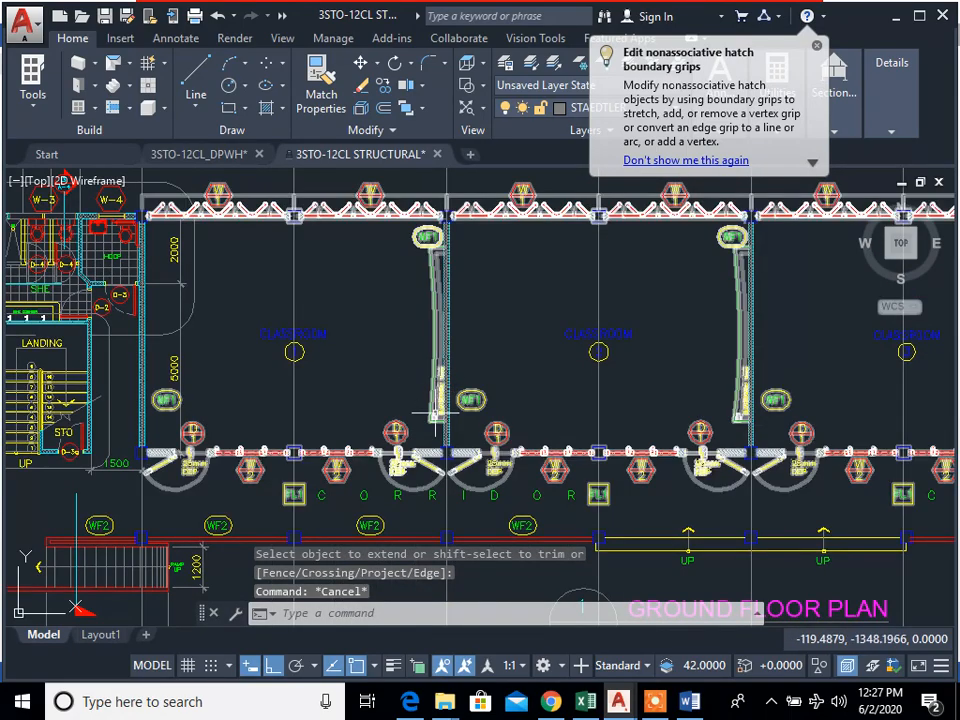
Step: Try to explode the classroom wall, window and door block on the ground floor plan
{"action": "scroll", "coordinate": [527, 477], "scroll_direction": "down", "scroll_amount": 3}
{"action": "left_click", "coordinate": [529, 477]}
{"action": "left_click", "coordinate": [512, 452]}
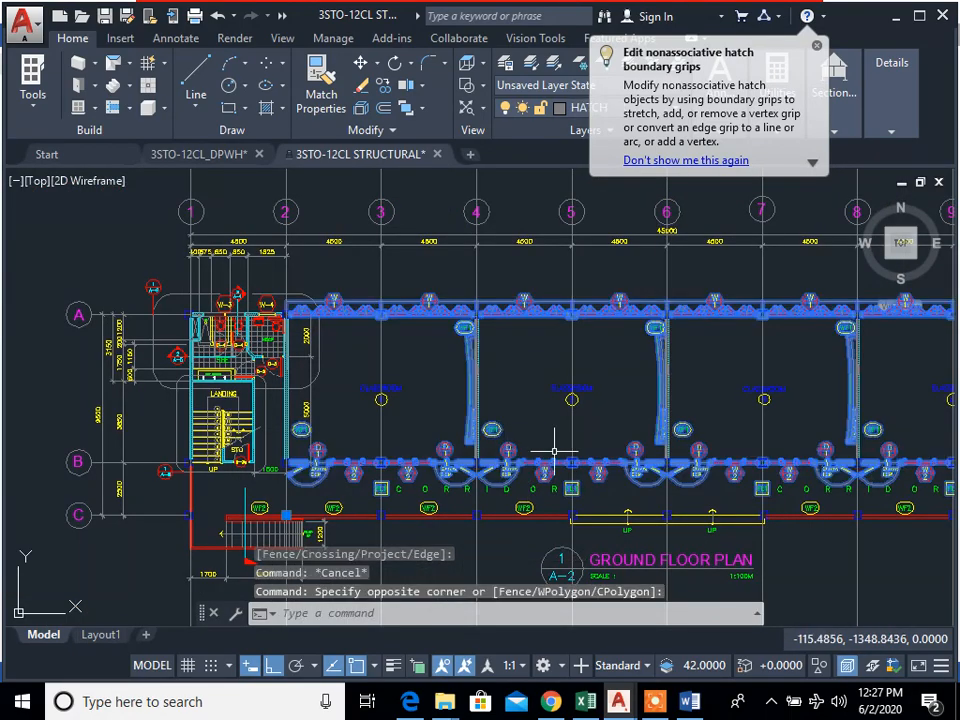
{"action": "type", "text": "explode"}
{"action": "key", "text": "Return"}
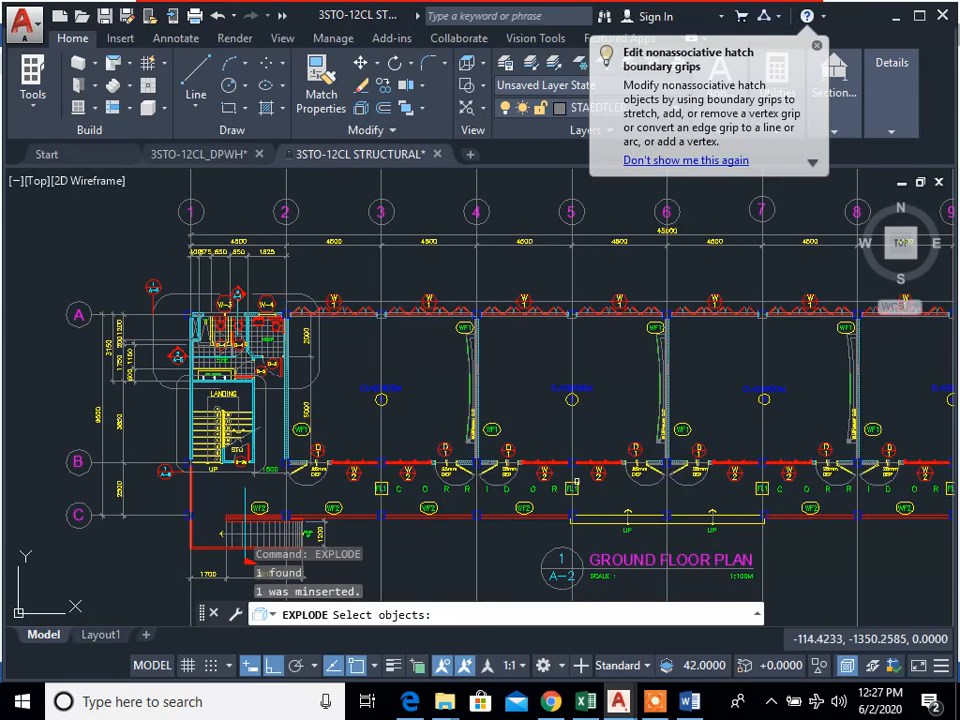
{"action": "left_click", "coordinate": [576, 483]}
{"action": "scroll", "coordinate": [560, 484], "scroll_direction": "up", "scroll_amount": 6}
{"action": "left_click", "coordinate": [572, 450]}
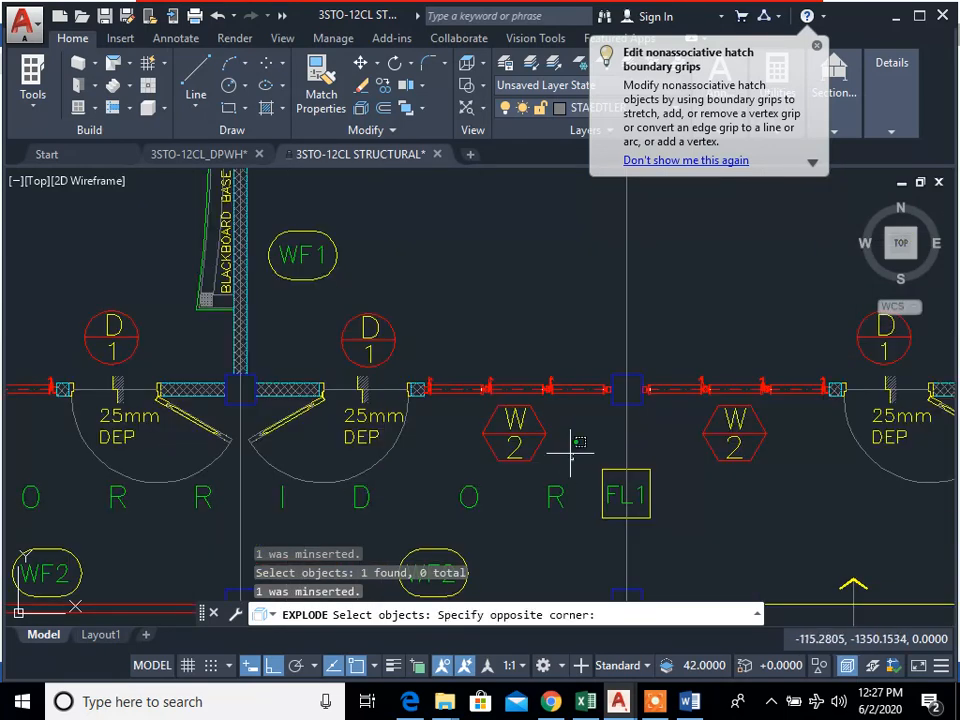
{"action": "left_click", "coordinate": [574, 451]}
{"action": "scroll", "coordinate": [576, 452], "scroll_direction": "down", "scroll_amount": 6}
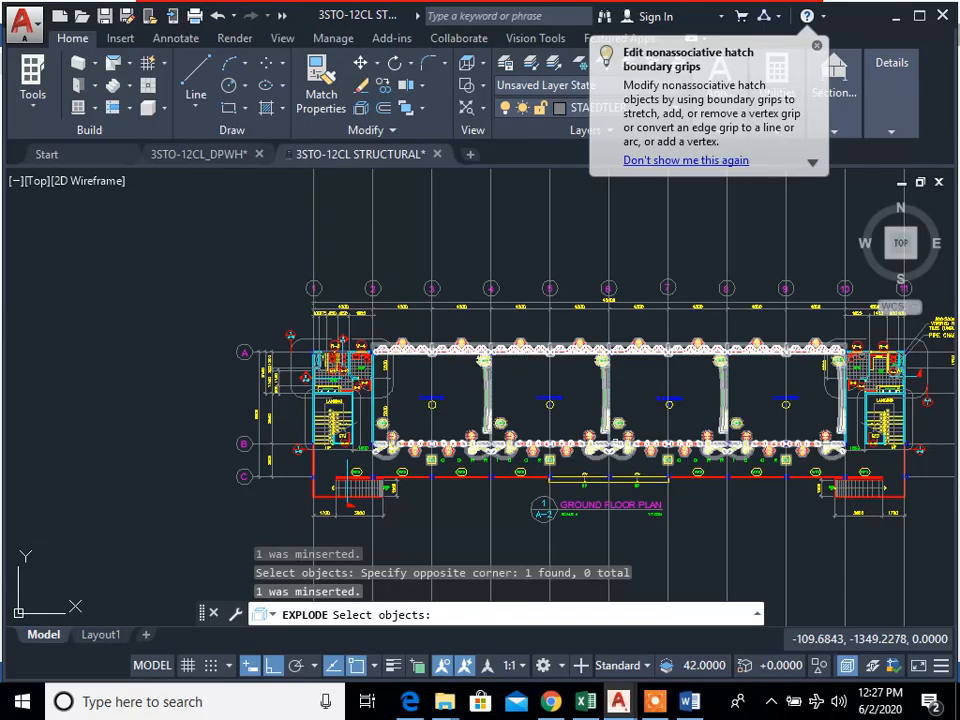
{"action": "left_click", "coordinate": [614, 443]}
{"action": "left_click", "coordinate": [612, 447]}
{"action": "key", "text": "Return"}
Step: Retry Explode on the preselected classroom block, then cancel the command
{"action": "left_click", "coordinate": [627, 446]}
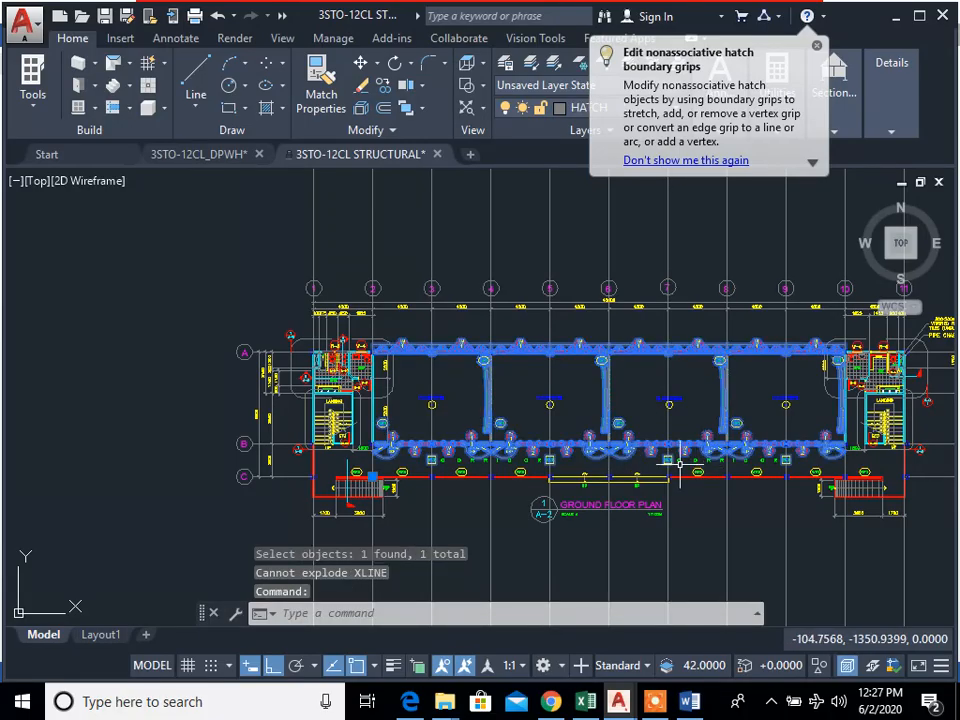
{"action": "type", "text": "x"}
{"action": "key", "text": "Return"}
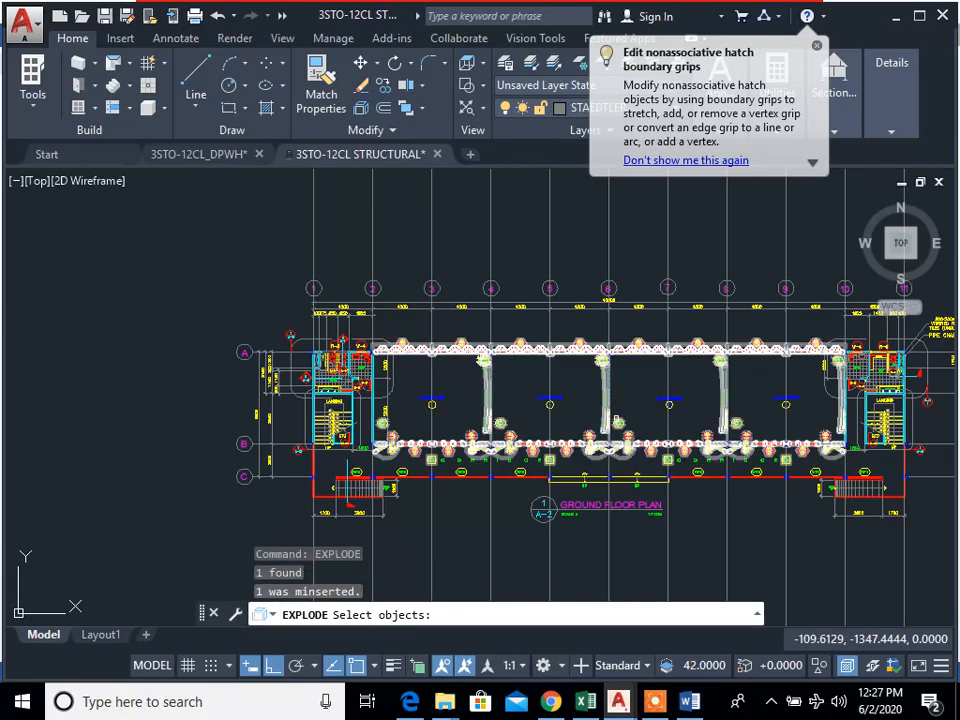
{"action": "left_click", "coordinate": [617, 418]}
{"action": "left_click", "coordinate": [553, 381]}
{"action": "key", "text": "Return"}
{"action": "key", "text": "Escape"}
{"action": "key", "text": "Escape"}
Step: Try to explode the classroom block together with its neighbouring wall and door objects, and clear the selection
{"action": "scroll", "coordinate": [838, 448], "scroll_direction": "up", "scroll_amount": 4}
{"action": "type", "text": "e"}
{"action": "key", "text": "Return"}
{"action": "key", "text": "Escape"}
{"action": "type", "text": "explode"}
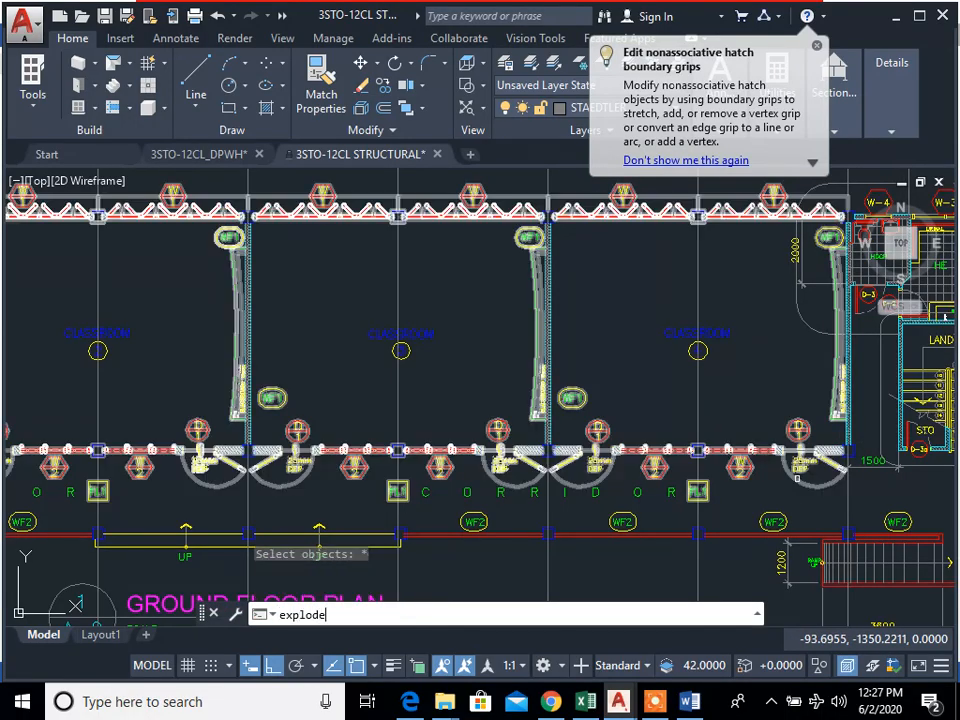
{"action": "key", "text": "Return"}
{"action": "left_click", "coordinate": [651, 451]}
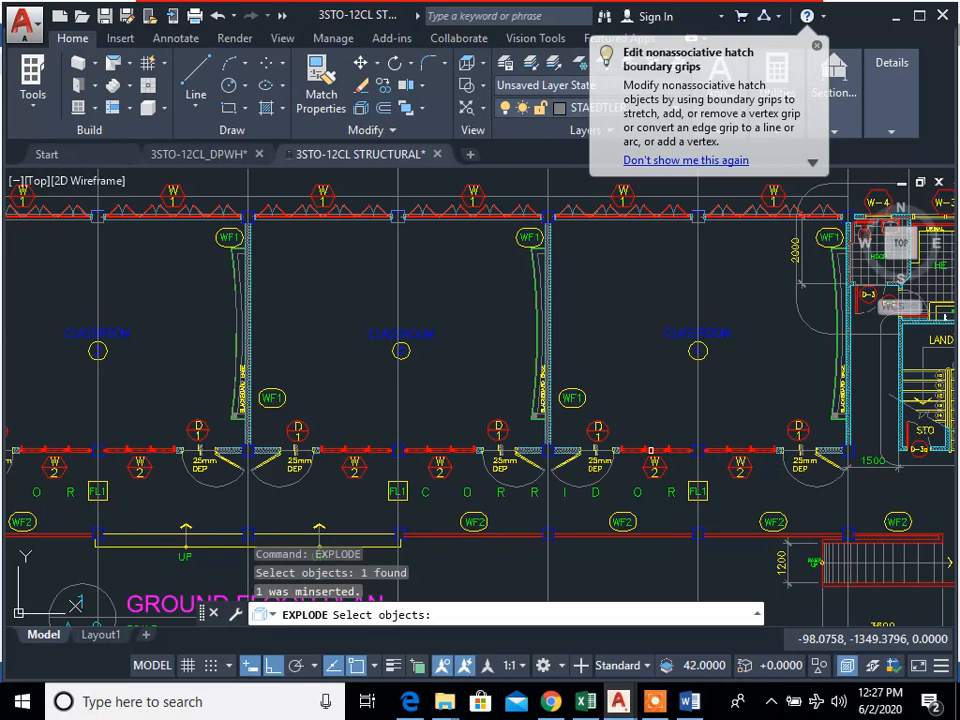
{"action": "left_click", "coordinate": [605, 386]}
{"action": "scroll", "coordinate": [729, 510], "scroll_direction": "down", "scroll_amount": 2}
{"action": "left_click", "coordinate": [650, 461]}
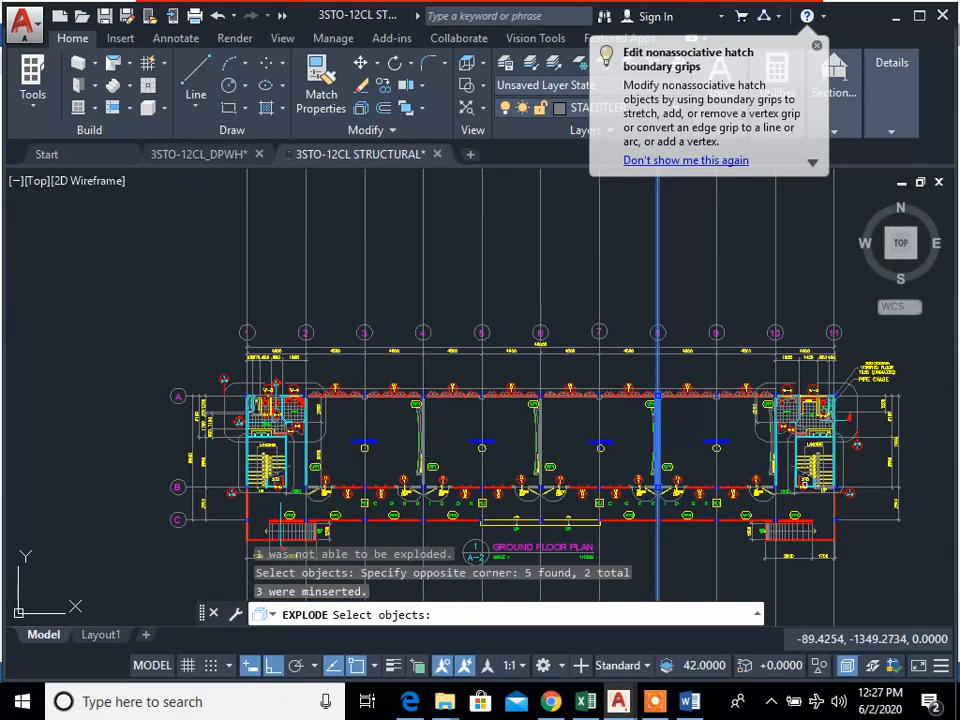
{"action": "key", "text": "Escape"}
{"action": "key", "text": "Escape"}
{"action": "key", "text": "Escape"}
{"action": "scroll", "coordinate": [797, 382], "scroll_direction": "down", "scroll_amount": 6}
{"action": "middle_click_drag", "start_coordinate": [805, 368], "coordinate": [675, 417]}
{"action": "type", "text": "e"}
{"action": "key", "text": "Return"}
{"action": "left_click", "coordinate": [735, 388]}
{"action": "key", "text": "Escape"}
{"action": "key", "text": "Escape"}
{"action": "key", "text": "Escape"}
Step: Explode all objects of the ground floor plan with one selection window around the entire plan
{"action": "scroll", "coordinate": [709, 512], "scroll_direction": "up", "scroll_amount": 4}
{"action": "type", "text": "explode"}
{"action": "key", "text": "Return"}
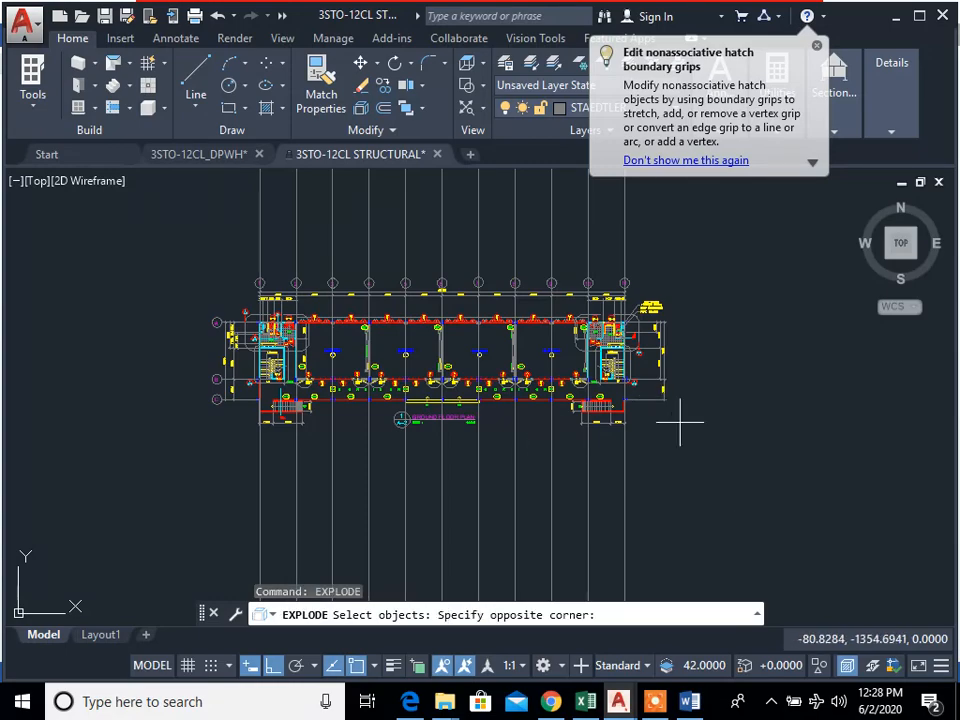
{"action": "left_click", "coordinate": [131, 282]}
{"action": "key", "text": "Return"}
{"action": "scroll", "coordinate": [386, 356], "scroll_direction": "up", "scroll_amount": 5}
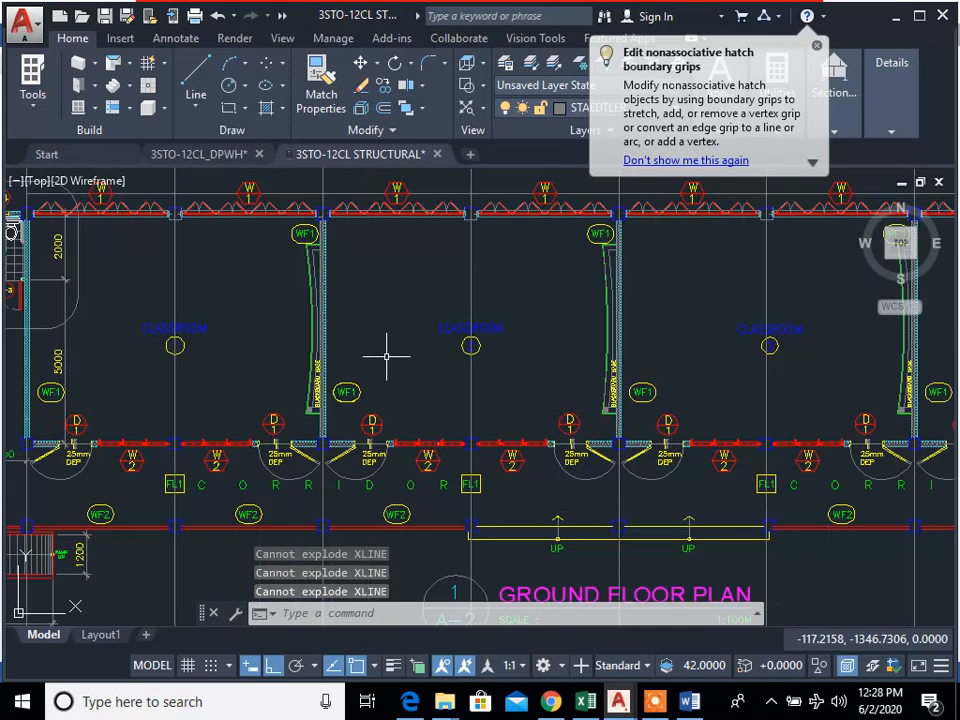
Step: Select the classroom block to check how its parts are grouped, and clear the selection
{"action": "left_click", "coordinate": [380, 438]}
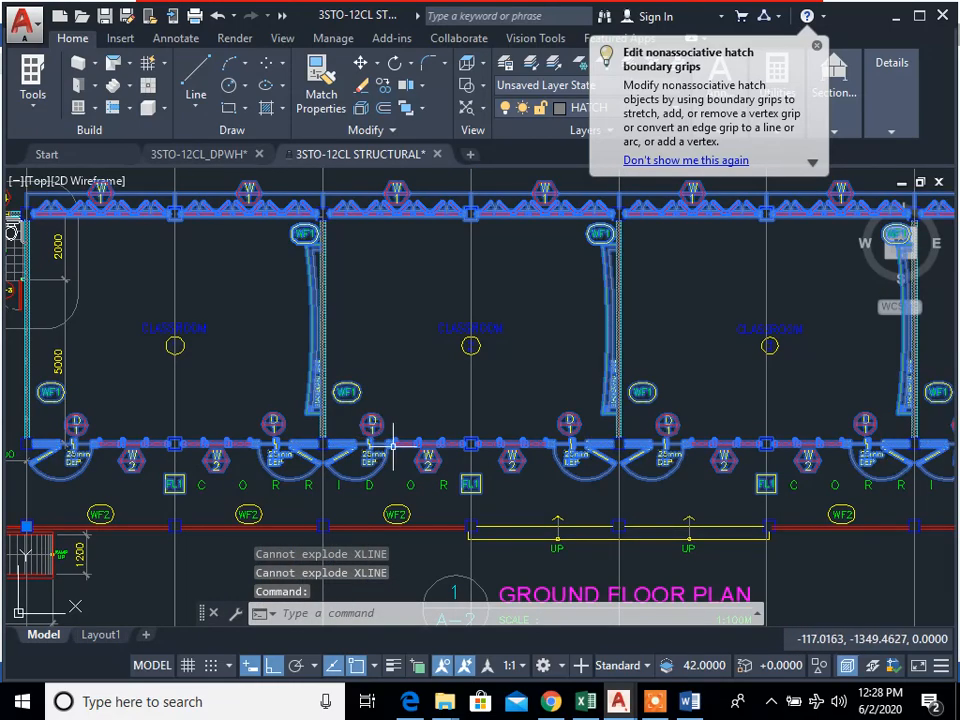
{"action": "middle_click_drag", "start_coordinate": [459, 446], "coordinate": [699, 456]}
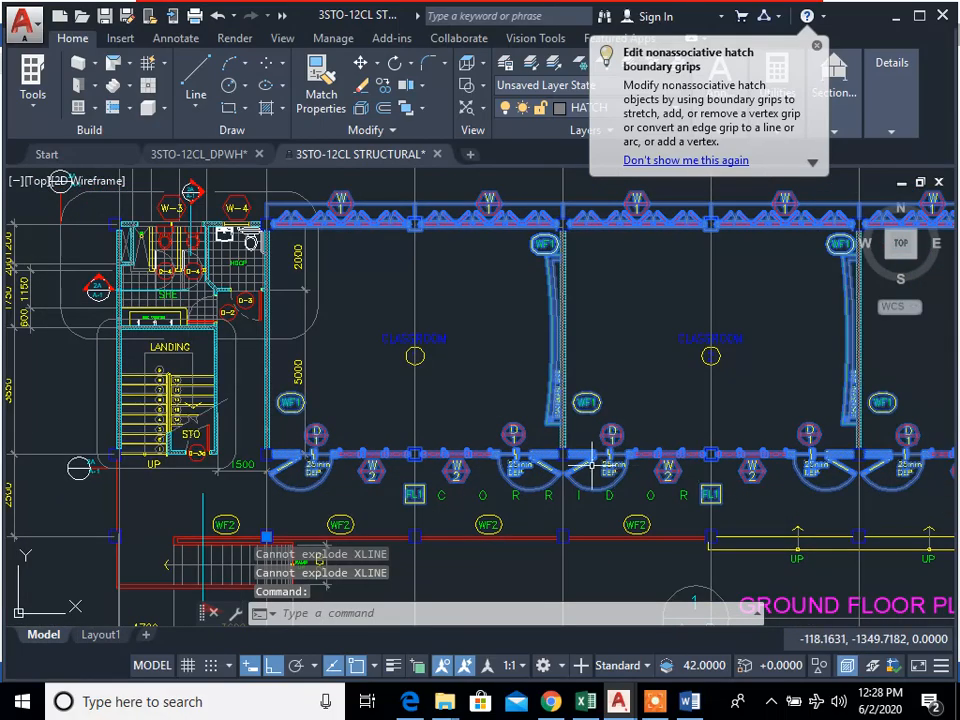
{"action": "scroll", "coordinate": [450, 440], "scroll_direction": "up", "scroll_amount": 4}
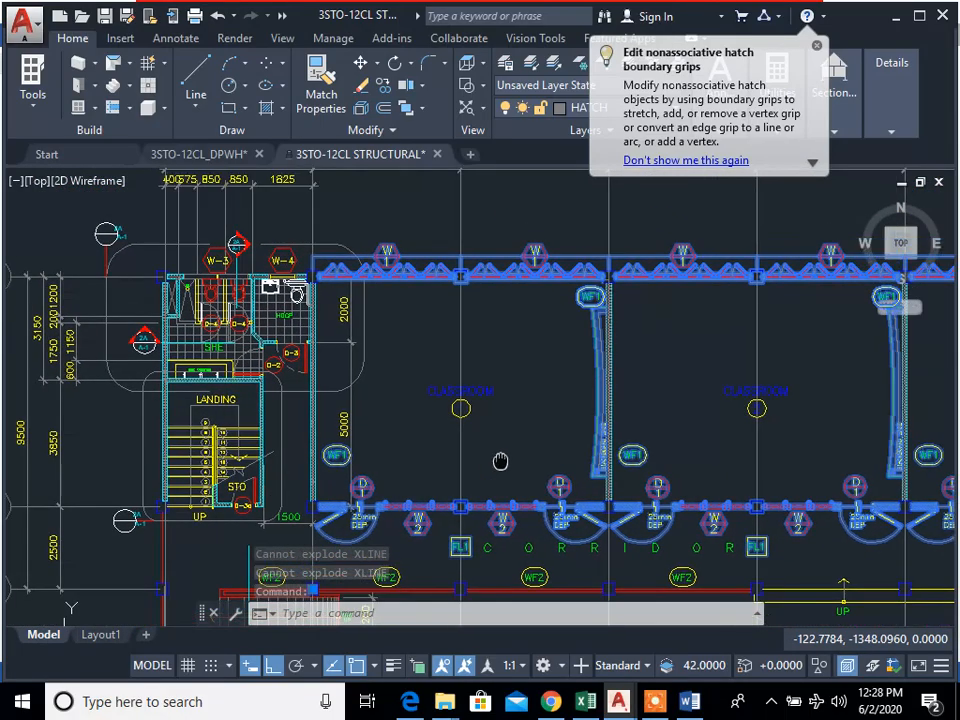
{"action": "scroll", "coordinate": [497, 444], "scroll_direction": "down", "scroll_amount": 3}
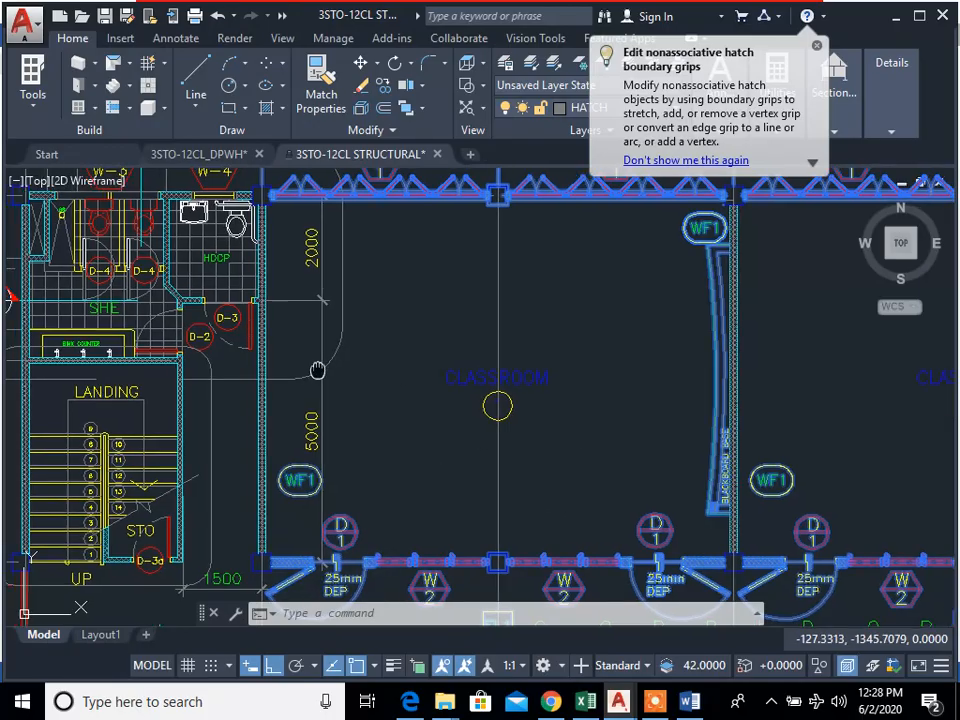
{"action": "key", "text": "Escape"}
{"action": "key", "text": "Escape"}
{"action": "key", "text": "Escape"}
{"action": "scroll", "coordinate": [415, 475], "scroll_direction": "up", "scroll_amount": 4}
{"action": "type", "text": "cp"}
{"action": "key", "text": "Return"}
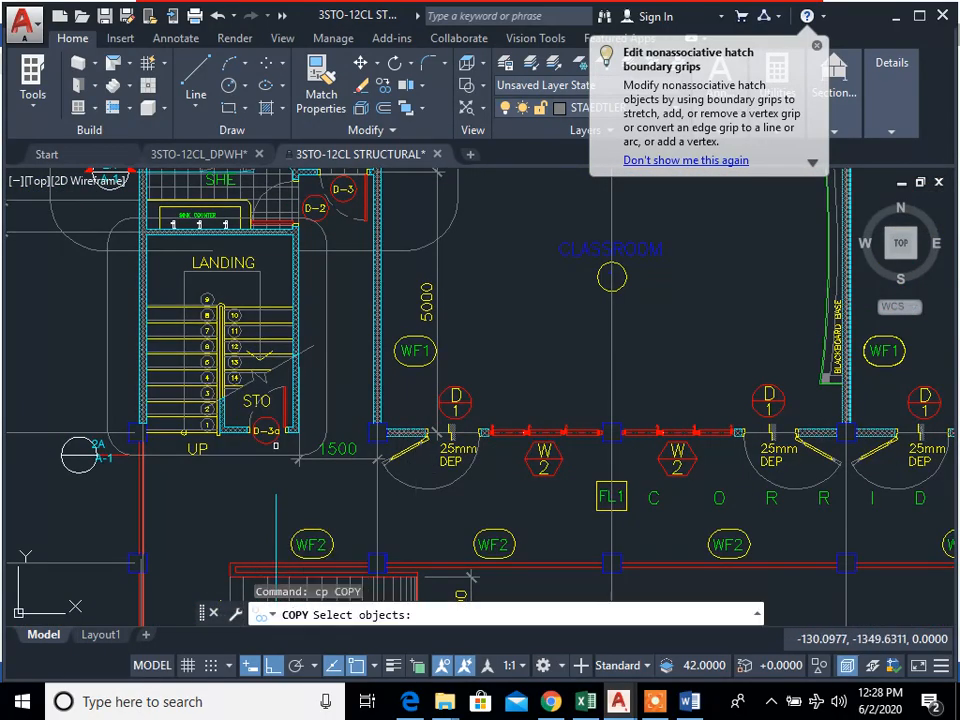
{"action": "scroll", "coordinate": [415, 475], "scroll_direction": "down", "scroll_amount": 5}
{"action": "scroll", "coordinate": [400, 370], "scroll_direction": "up", "scroll_amount": 5}
{"action": "scroll", "coordinate": [428, 267], "scroll_direction": "up", "scroll_amount": 4}
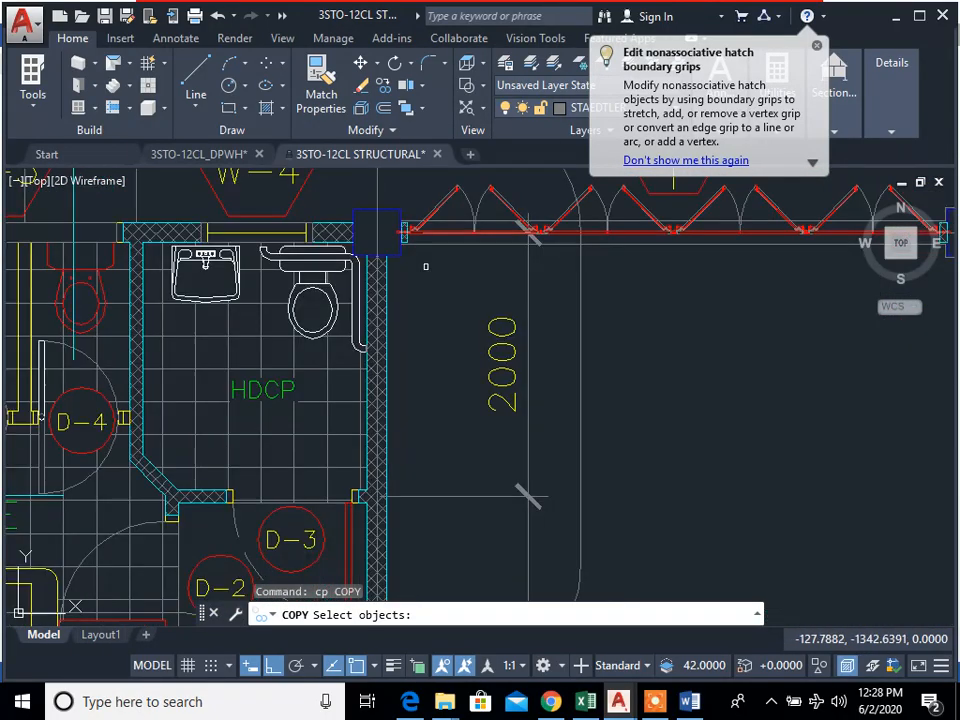
{"action": "left_click", "coordinate": [398, 257]}
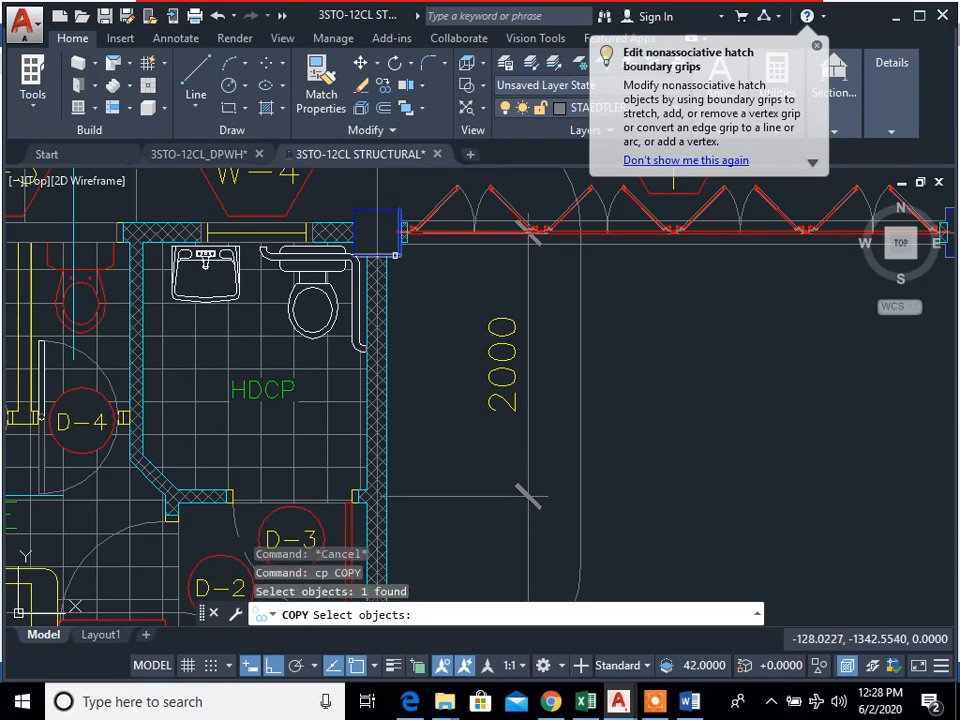
{"action": "scroll", "coordinate": [398, 255], "scroll_direction": "down", "scroll_amount": 5}
{"action": "key", "text": "Escape"}
{"action": "key", "text": "Escape"}
Step: Try to copy the column outline at A-1, and cancel the Copy command before picking a base point
{"action": "scroll", "coordinate": [281, 265], "scroll_direction": "up", "scroll_amount": 5}
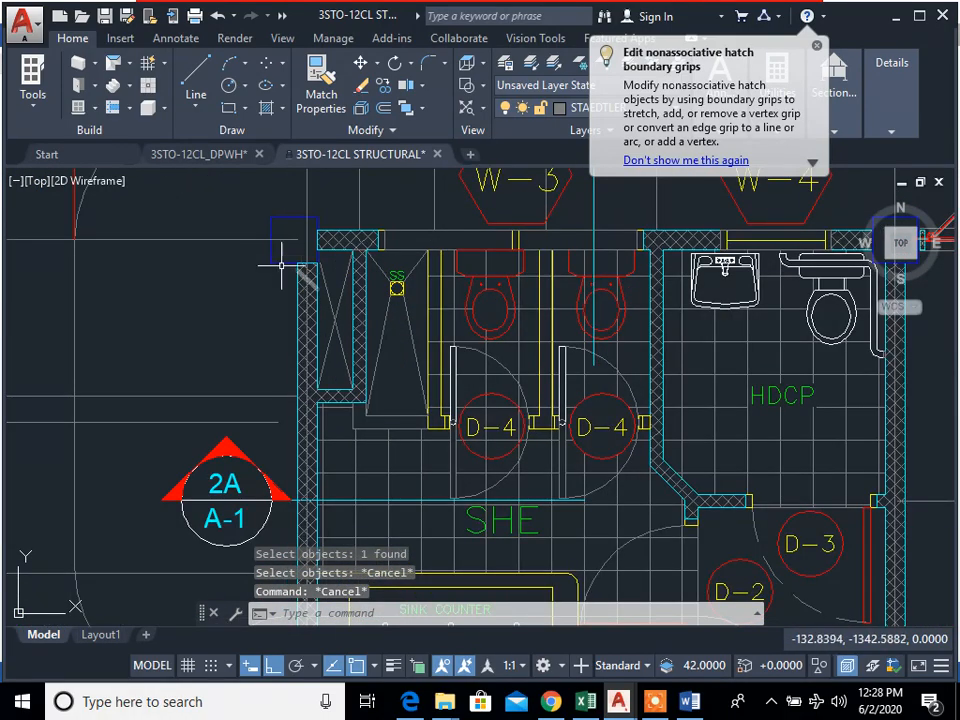
{"action": "type", "text": "cp"}
{"action": "key", "text": "Return"}
{"action": "left_click", "coordinate": [282, 268]}
{"action": "left_click", "coordinate": [262, 257]}
{"action": "left_click", "coordinate": [293, 224]}
{"action": "left_click", "coordinate": [267, 194]}
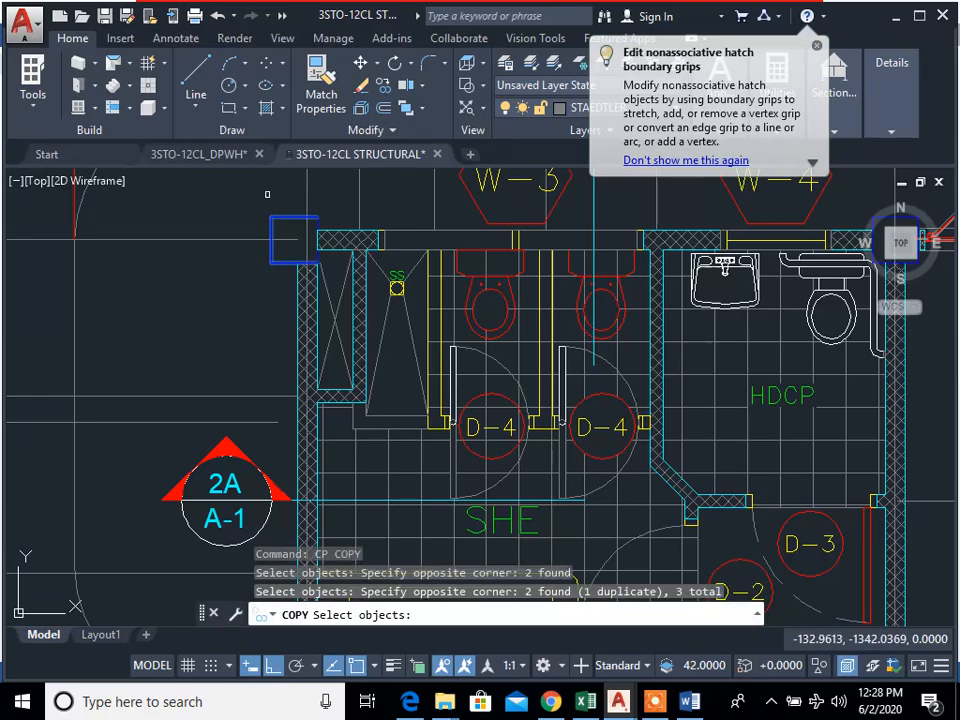
{"action": "scroll", "coordinate": [325, 228], "scroll_direction": "up", "scroll_amount": 6}
{"action": "left_click", "coordinate": [318, 229]}
{"action": "left_click", "coordinate": [283, 258]}
{"action": "scroll", "coordinate": [355, 295], "scroll_direction": "down", "scroll_amount": 6}
{"action": "key", "text": "Return"}
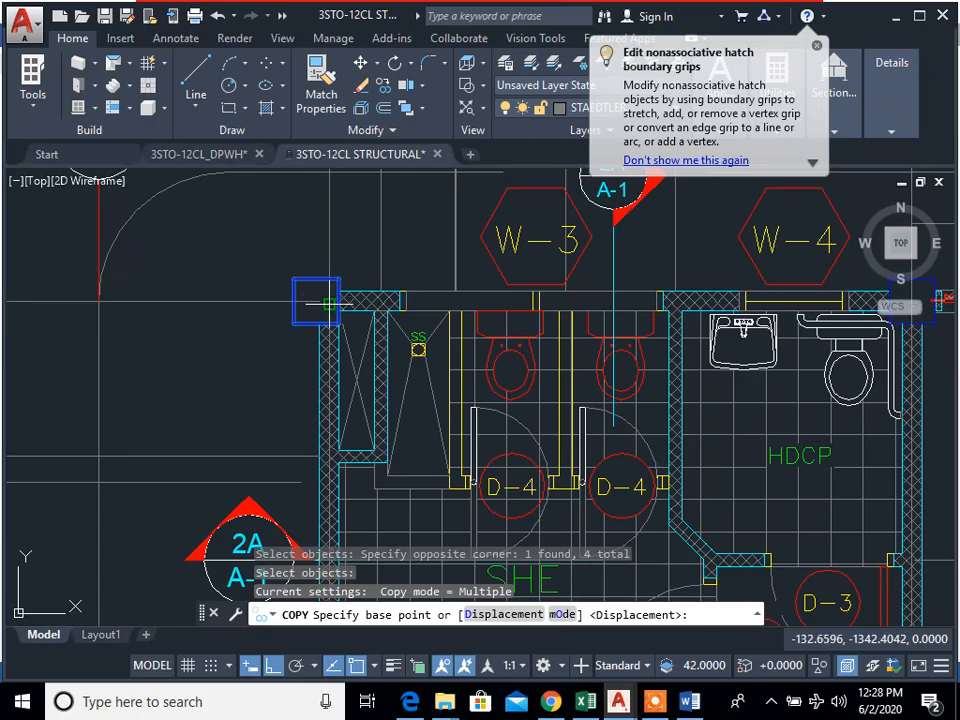
{"action": "scroll", "coordinate": [329, 302], "scroll_direction": "down", "scroll_amount": 4}
{"action": "scroll", "coordinate": [329, 290], "scroll_direction": "up", "scroll_amount": 9}
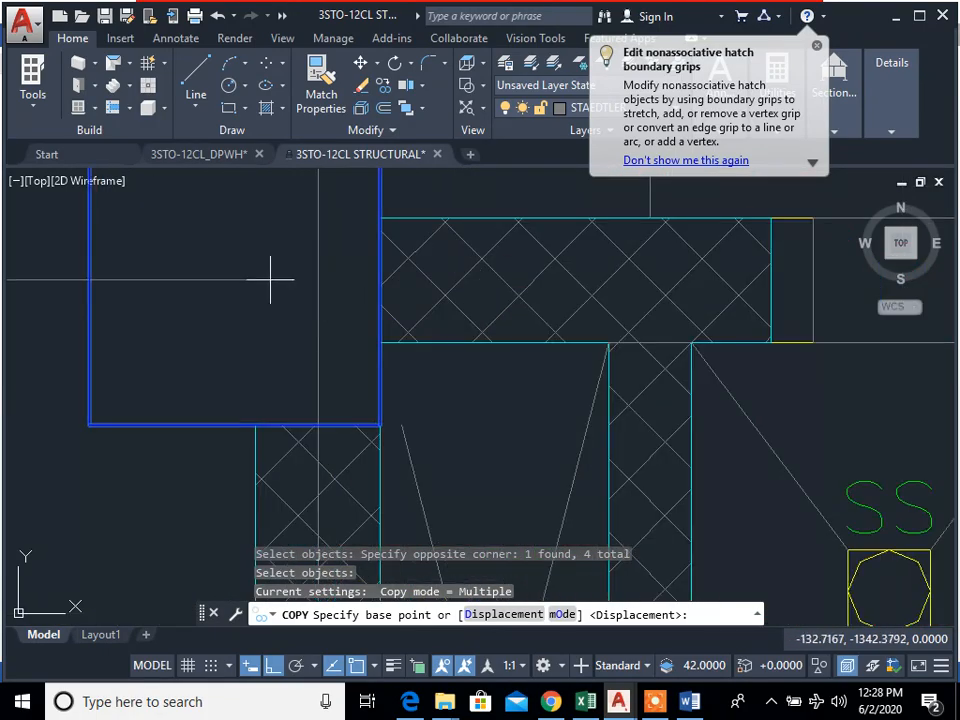
{"action": "scroll", "coordinate": [270, 280], "scroll_direction": "down", "scroll_amount": 6}
{"action": "key", "text": "Escape"}
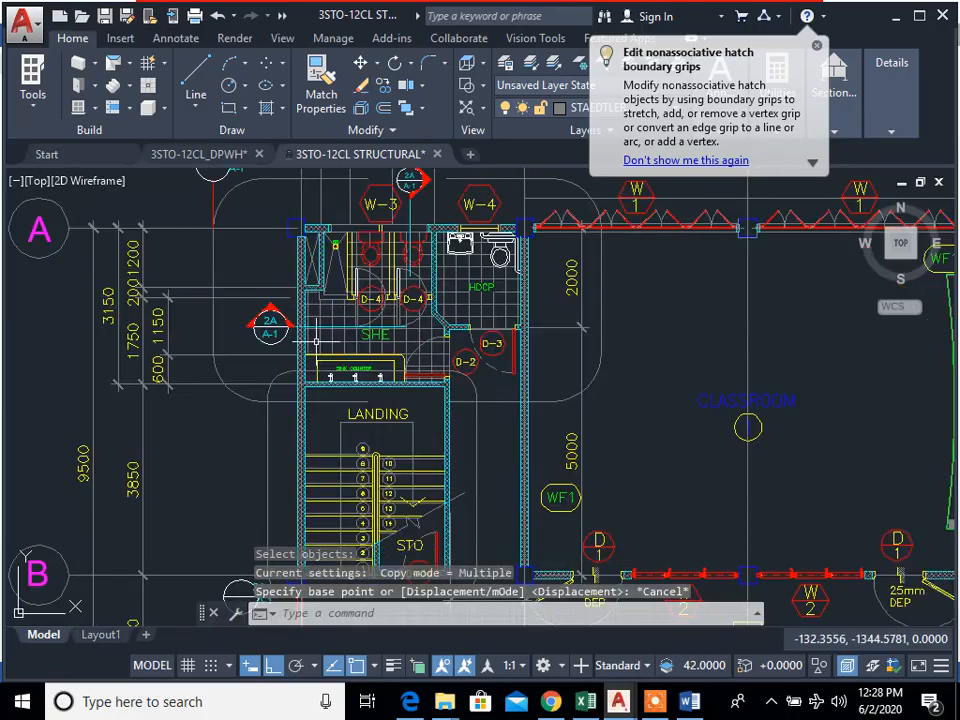
Step: Restart the Copy command and select all four outline edges of the column at A-1
{"action": "type", "text": "cp"}
{"action": "key", "text": "Return"}
{"action": "scroll", "coordinate": [307, 230], "scroll_direction": "up", "scroll_amount": 6}
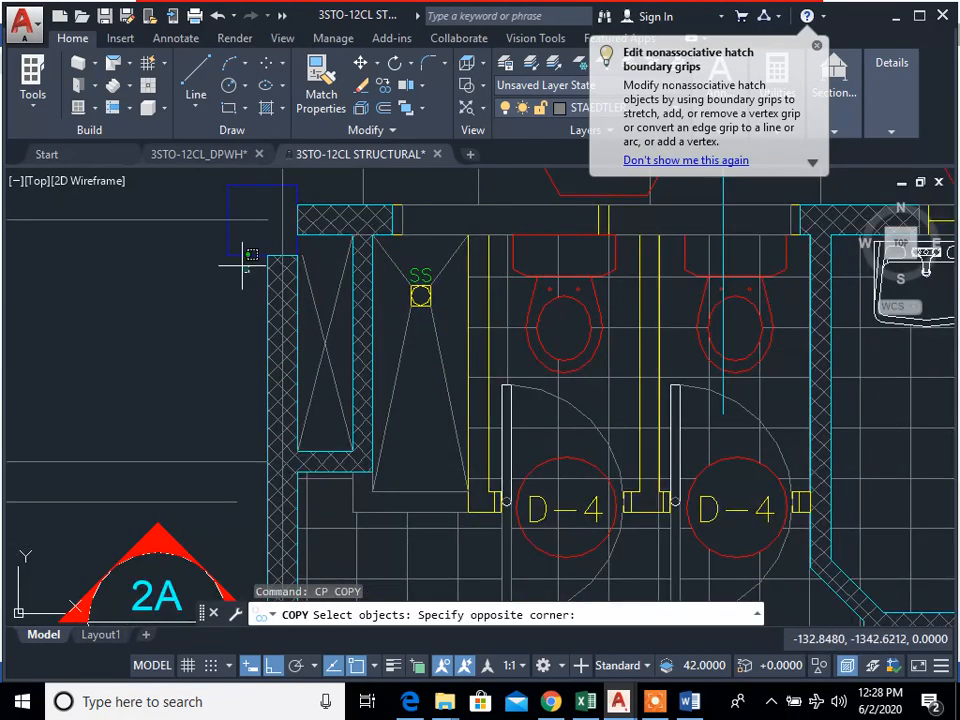
{"action": "left_click", "coordinate": [243, 265]}
{"action": "left_click", "coordinate": [296, 183]}
Step: Add the column outlines at B-1 and C-1 to the copy selection
{"action": "scroll", "coordinate": [296, 183], "scroll_direction": "down", "scroll_amount": 5}
{"action": "scroll", "coordinate": [329, 340], "scroll_direction": "up", "scroll_amount": 6}
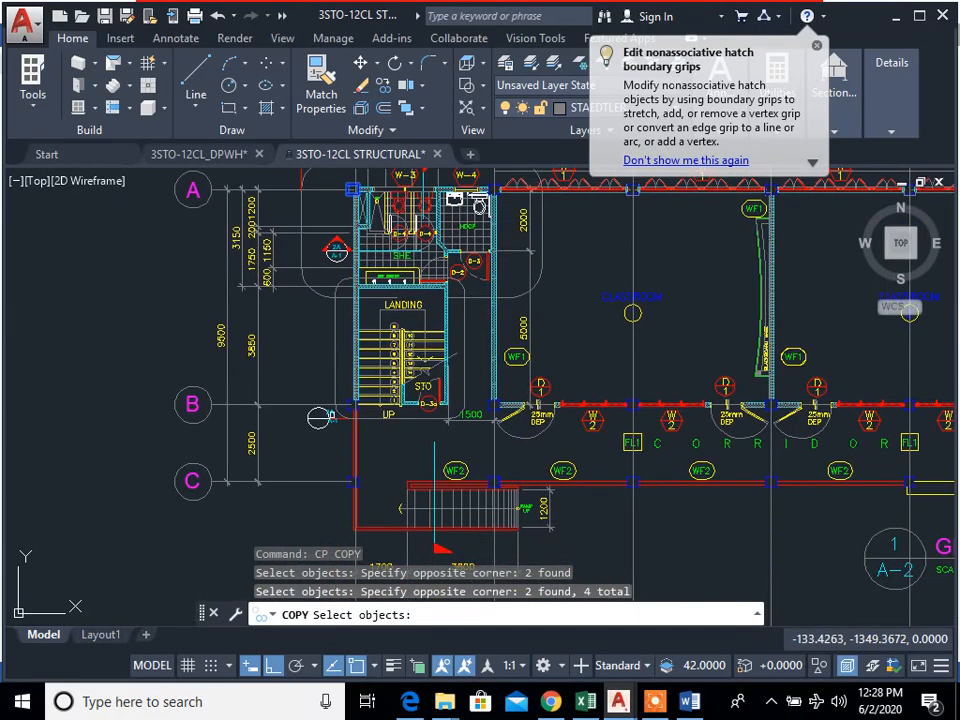
{"action": "left_click", "coordinate": [370, 377]}
{"action": "left_click", "coordinate": [320, 350]}
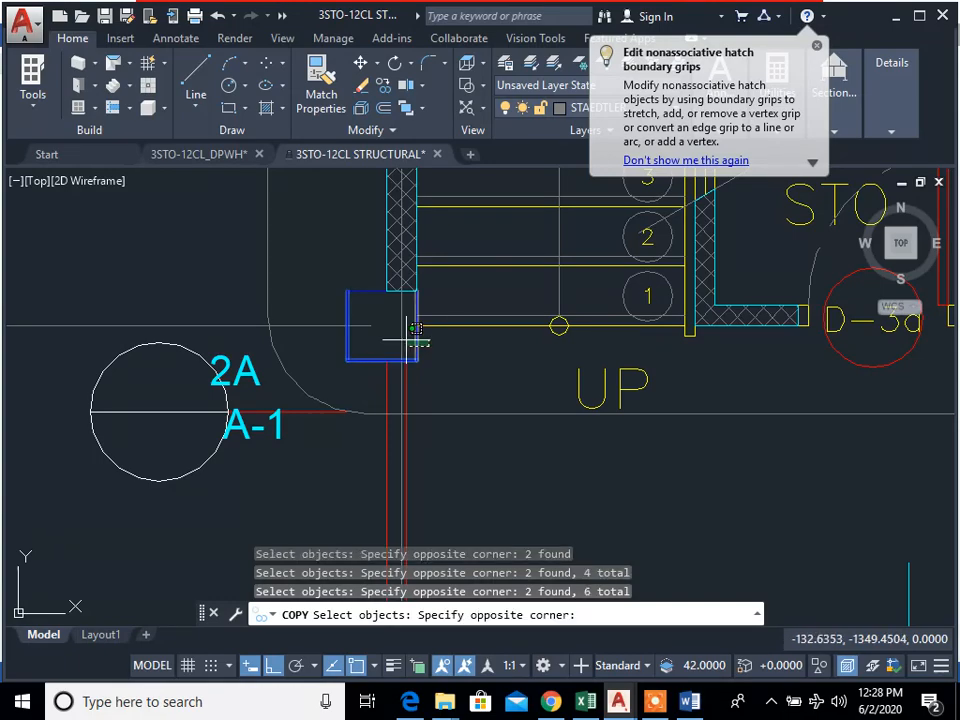
{"action": "scroll", "coordinate": [391, 321], "scroll_direction": "down", "scroll_amount": 3}
{"action": "scroll", "coordinate": [394, 418], "scroll_direction": "up", "scroll_amount": 5}
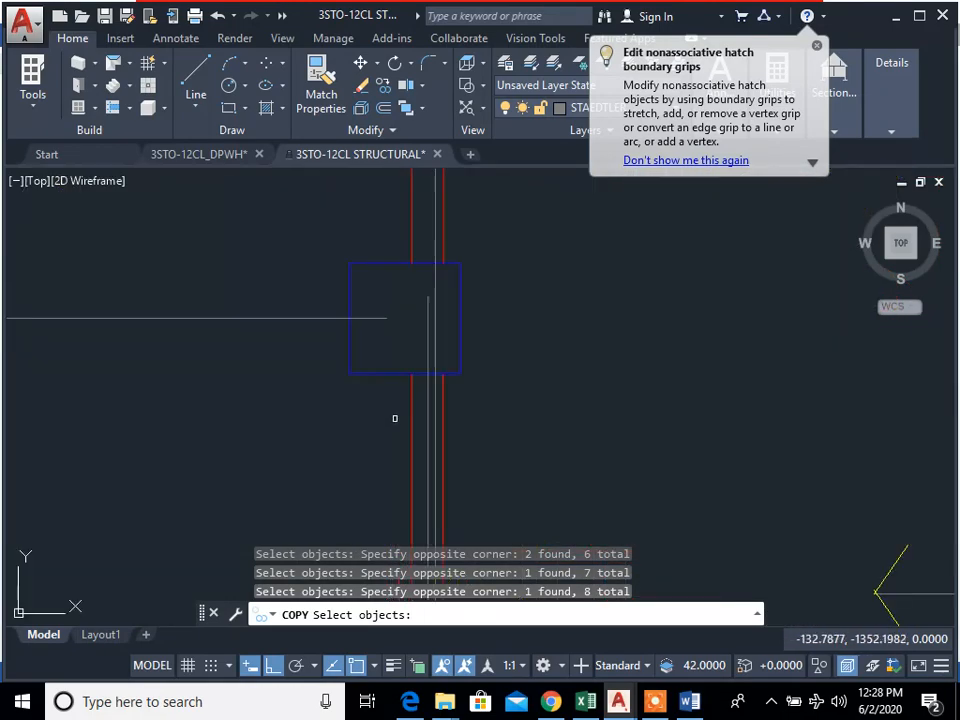
{"action": "scroll", "coordinate": [426, 259], "scroll_direction": "down", "scroll_amount": 3}
{"action": "scroll", "coordinate": [330, 300], "scroll_direction": "up", "scroll_amount": 5}
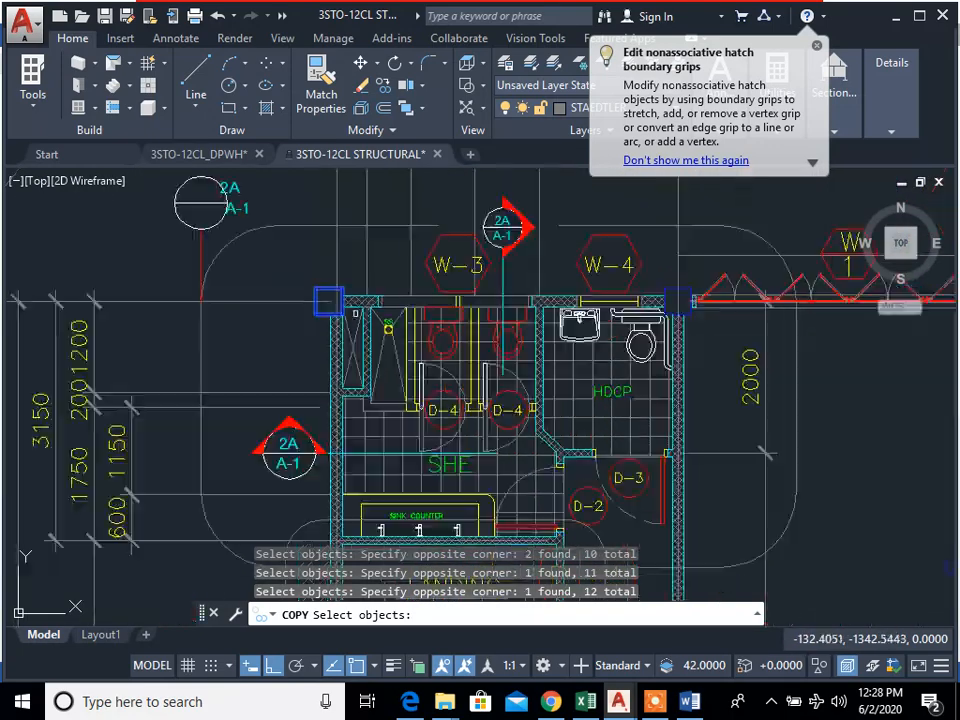
Step: Copy the three grid line 1 columns onto the foundation grid, using the A-1 grid intersection as base point and aligning them with rows A, B and C
{"action": "scroll", "coordinate": [430, 500], "scroll_direction": "down", "scroll_amount": 2}
{"action": "key", "text": "Return"}
{"action": "left_click", "coordinate": [372, 214]}
{"action": "middle_click_drag", "start_coordinate": [392, 405], "coordinate": [394, 312]}
{"action": "scroll", "coordinate": [394, 312], "scroll_direction": "down", "scroll_amount": 4}
{"action": "middle_click_drag", "start_coordinate": [400, 438], "coordinate": [411, 233]}
{"action": "scroll", "coordinate": [411, 233], "scroll_direction": "down", "scroll_amount": 2}
{"action": "middle_click_drag", "start_coordinate": [404, 460], "coordinate": [399, 180]}
{"action": "scroll", "coordinate": [385, 470], "scroll_direction": "down", "scroll_amount": 5}
{"action": "scroll", "coordinate": [388, 542], "scroll_direction": "up", "scroll_amount": 5}
{"action": "scroll", "coordinate": [358, 410], "scroll_direction": "up", "scroll_amount": 4}
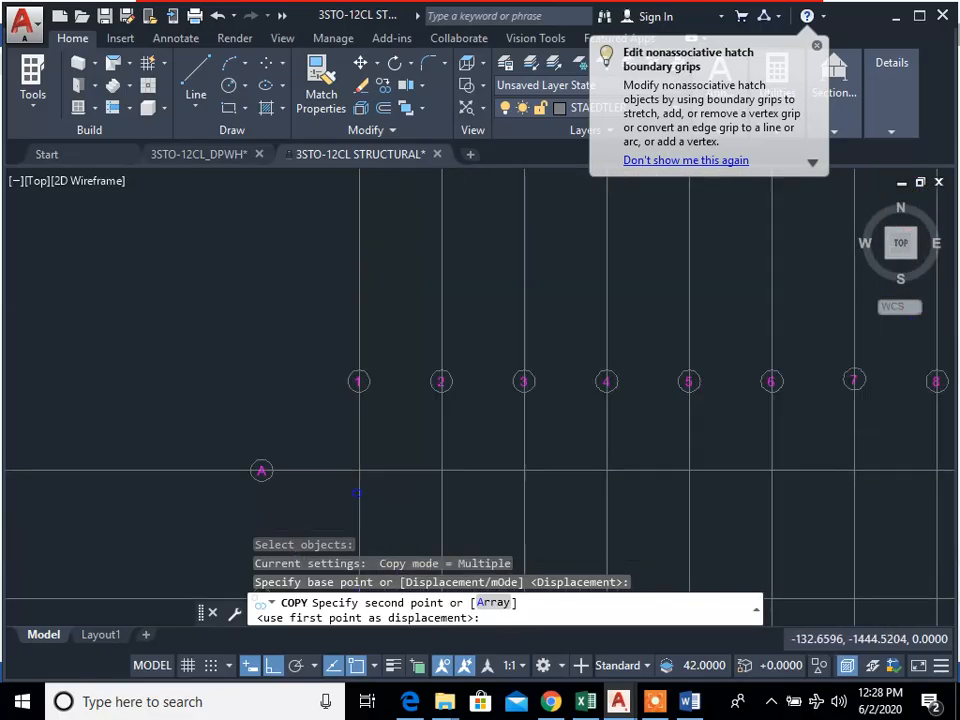
{"action": "left_click", "coordinate": [360, 372]}
{"action": "key", "text": "Escape"}
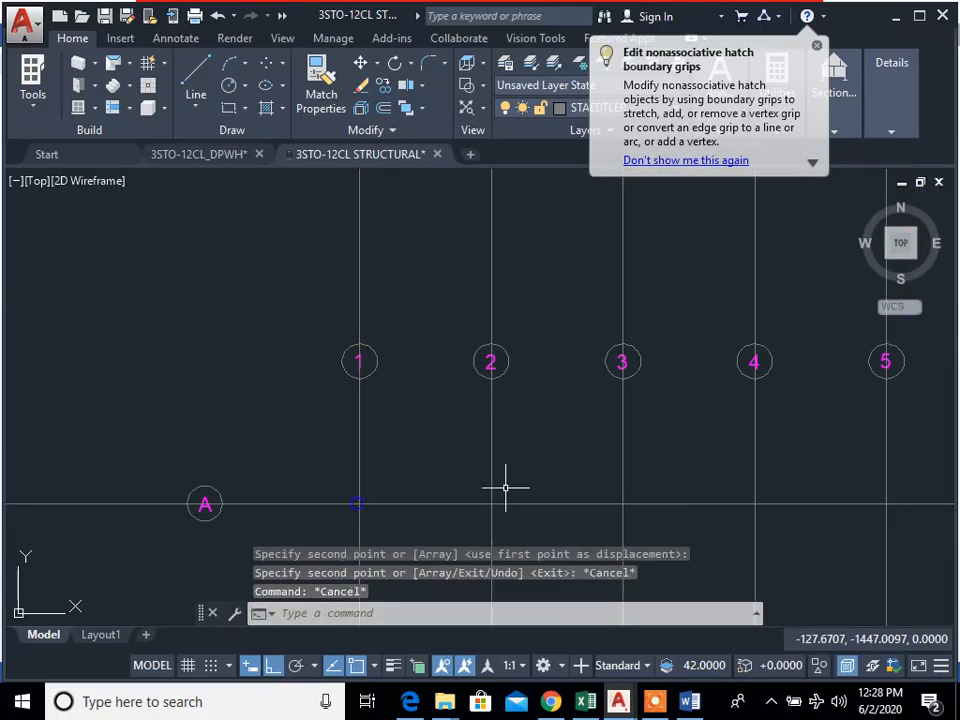
Step: Start copying in the ground floor plan and select all four outline edges of the column at A-11
{"action": "scroll", "coordinate": [478, 360], "scroll_direction": "down", "scroll_amount": 3}
{"action": "scroll", "coordinate": [534, 375], "scroll_direction": "down", "scroll_amount": 8}
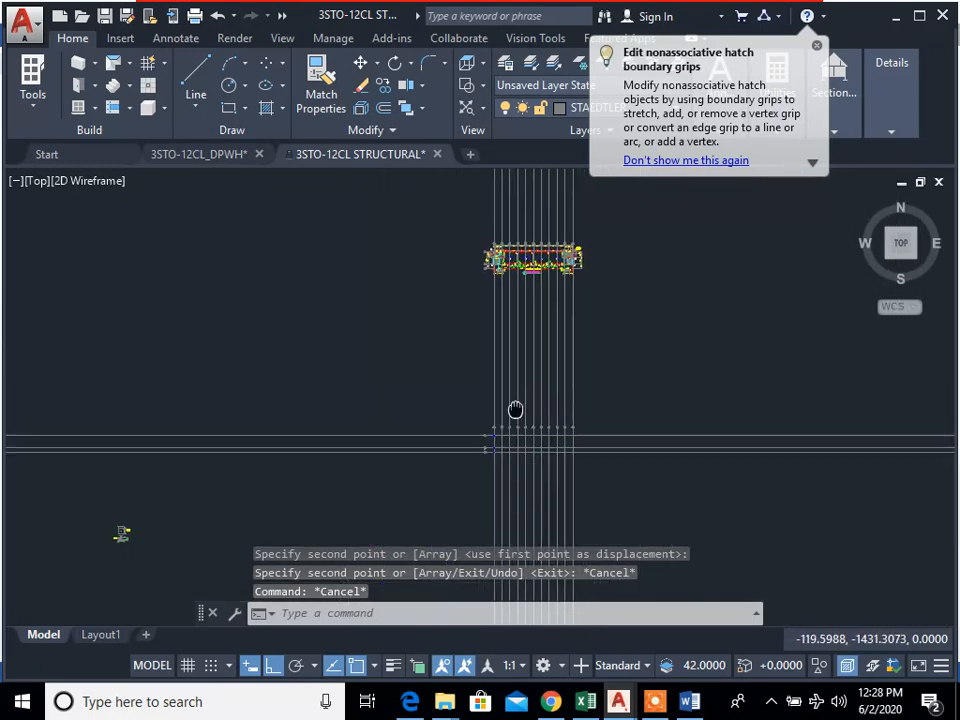
{"action": "scroll", "coordinate": [575, 468], "scroll_direction": "up", "scroll_amount": 6}
{"action": "mouse_move", "coordinate": [614, 370]}
{"action": "middle_mouse_down"}
{"action": "mouse_move", "coordinate": [583, 394]}
{"action": "mouse_move", "coordinate": [528, 406]}
{"action": "middle_mouse_up"}
{"action": "scroll", "coordinate": [528, 406], "scroll_direction": "down", "scroll_amount": 4}
{"action": "mouse_move", "coordinate": [530, 382]}
{"action": "middle_mouse_down"}
{"action": "mouse_move", "coordinate": [506, 394]}
{"action": "mouse_move", "coordinate": [474, 508]}
{"action": "middle_mouse_up"}
{"action": "scroll", "coordinate": [444, 272], "scroll_direction": "up", "scroll_amount": 4}
{"action": "scroll", "coordinate": [469, 362], "scroll_direction": "up", "scroll_amount": 6}
{"action": "middle_click_drag", "start_coordinate": [444, 353], "coordinate": [462, 371]}
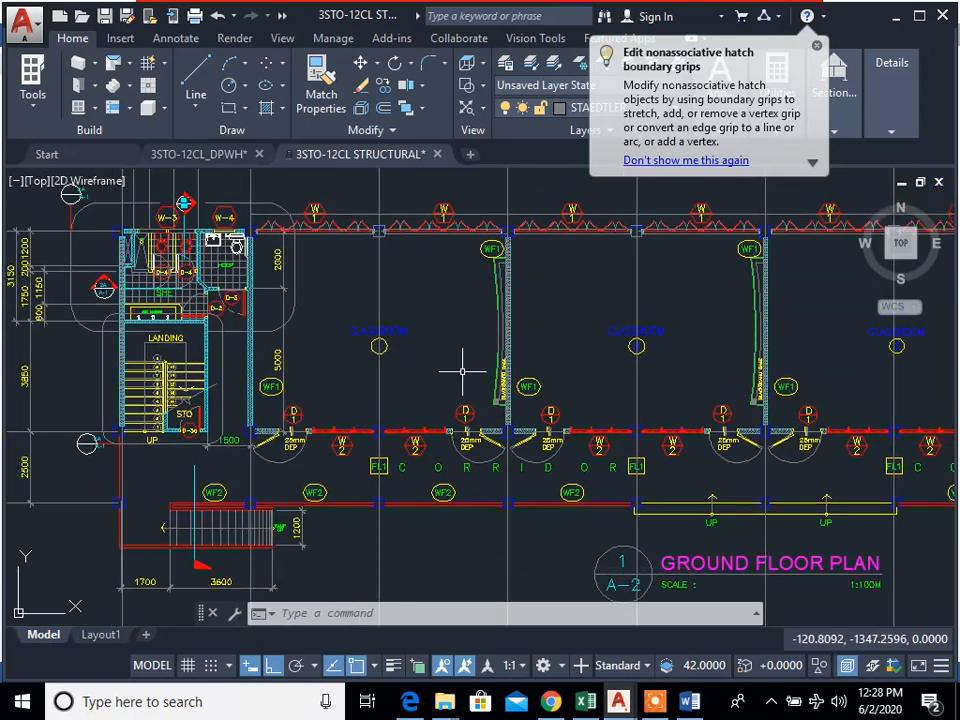
{"action": "middle_click_drag", "start_coordinate": [821, 490], "coordinate": [208, 433]}
{"action": "middle_click_drag", "start_coordinate": [669, 445], "coordinate": [464, 541]}
{"action": "scroll", "coordinate": [600, 279], "scroll_direction": "up", "scroll_amount": 5}
{"action": "middle_click_drag", "start_coordinate": [615, 339], "coordinate": [601, 361]}
{"action": "type", "text": "k"}
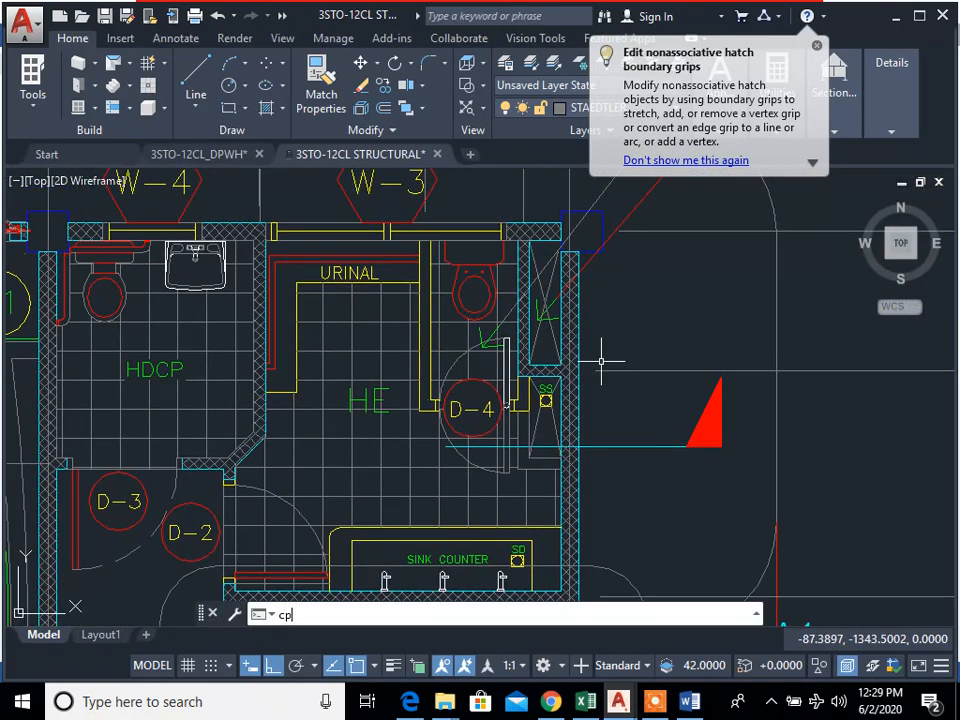
{"action": "type", "text": "p"}
{"action": "key", "text": "Return"}
{"action": "scroll", "coordinate": [580, 240], "scroll_direction": "up", "scroll_amount": 4}
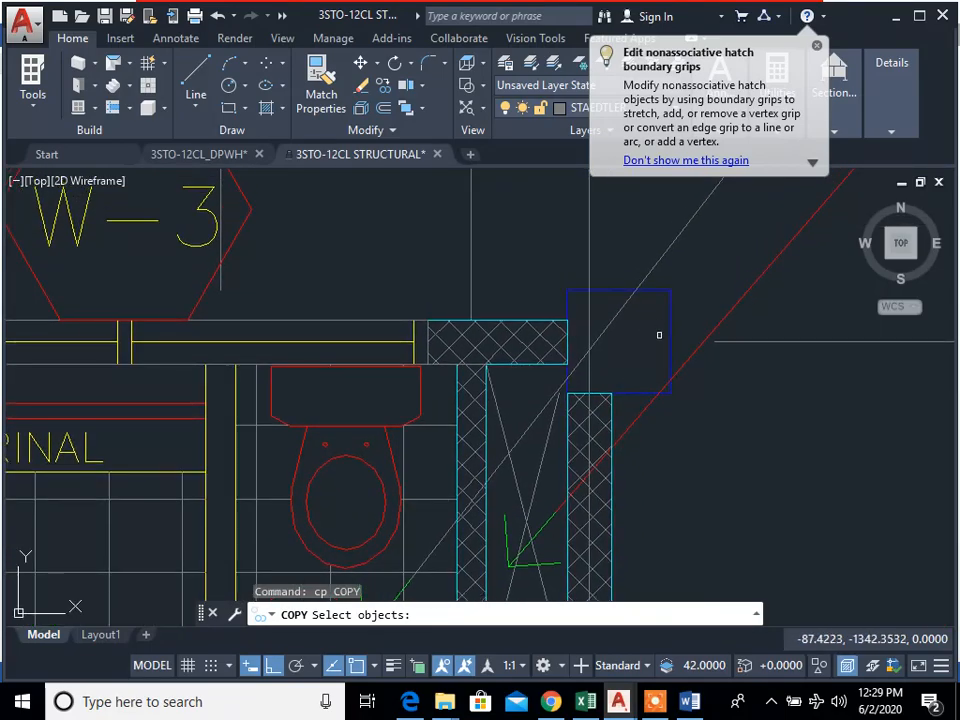
{"action": "left_click", "coordinate": [675, 272]}
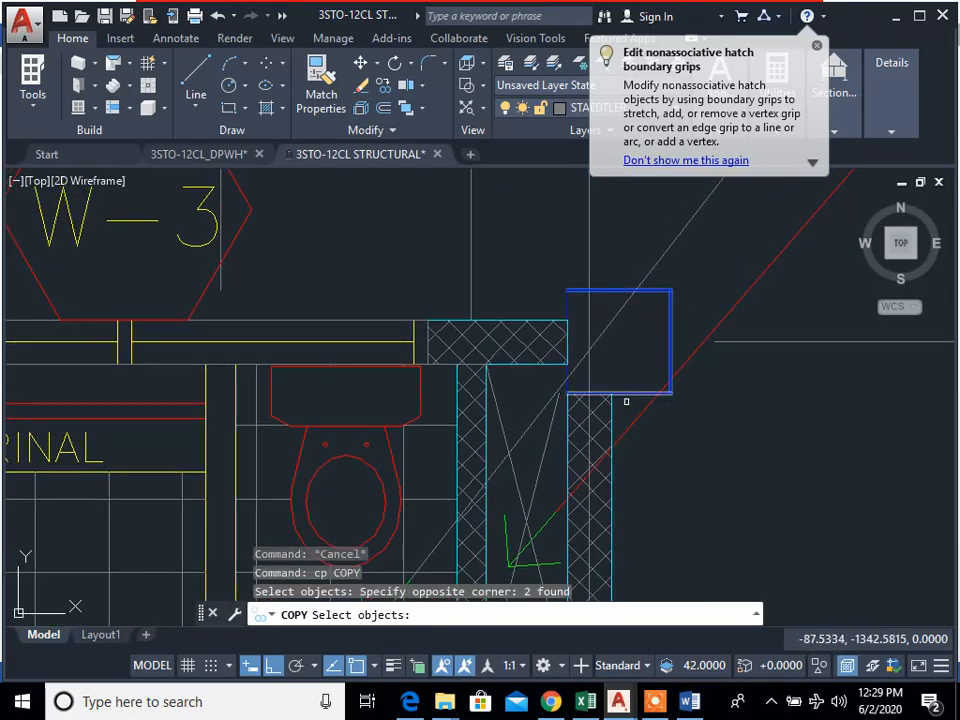
{"action": "left_click", "coordinate": [605, 388]}
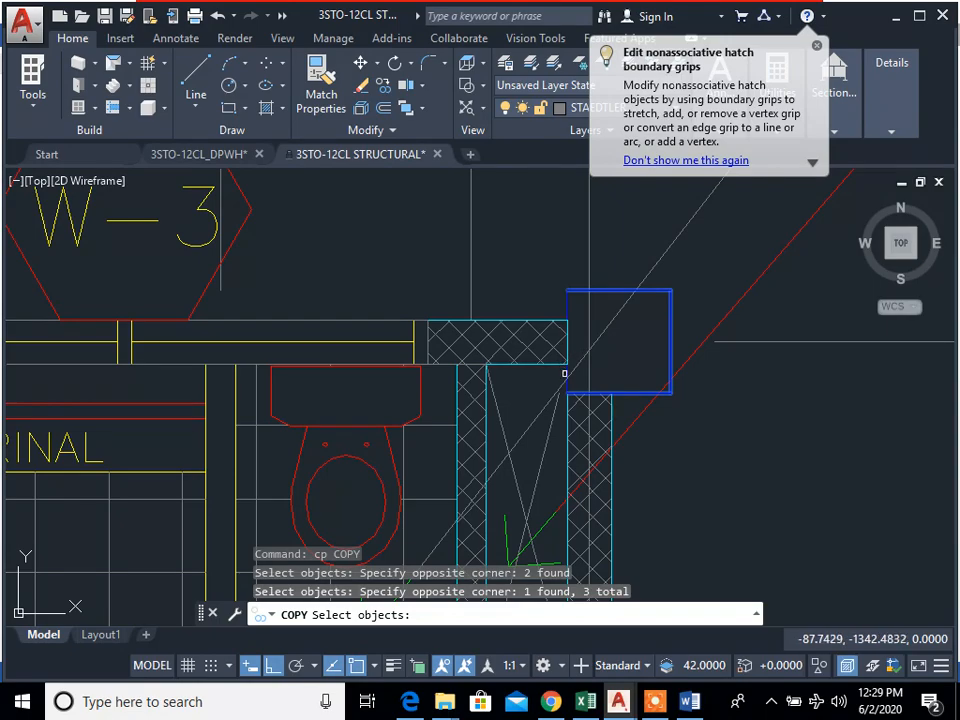
{"action": "left_click", "coordinate": [596, 272]}
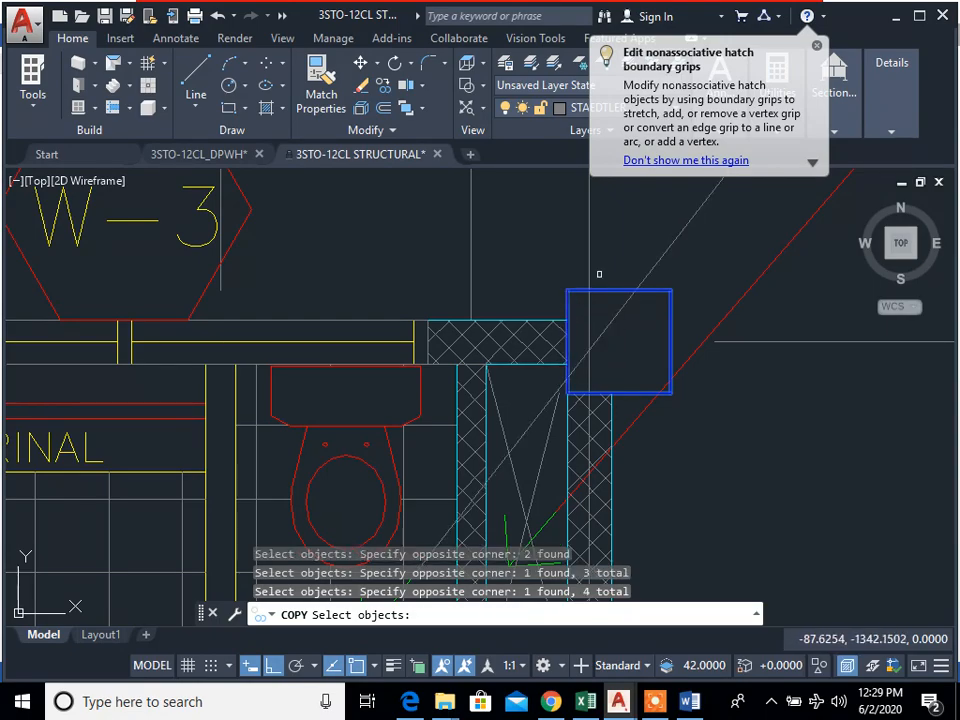
Step: Add the column outlines at B-11 and C-11 to the copy selection
{"action": "middle_click_drag", "start_coordinate": [596, 272], "coordinate": [615, 345]}
{"action": "scroll", "coordinate": [621, 390], "scroll_direction": "down", "scroll_amount": 3}
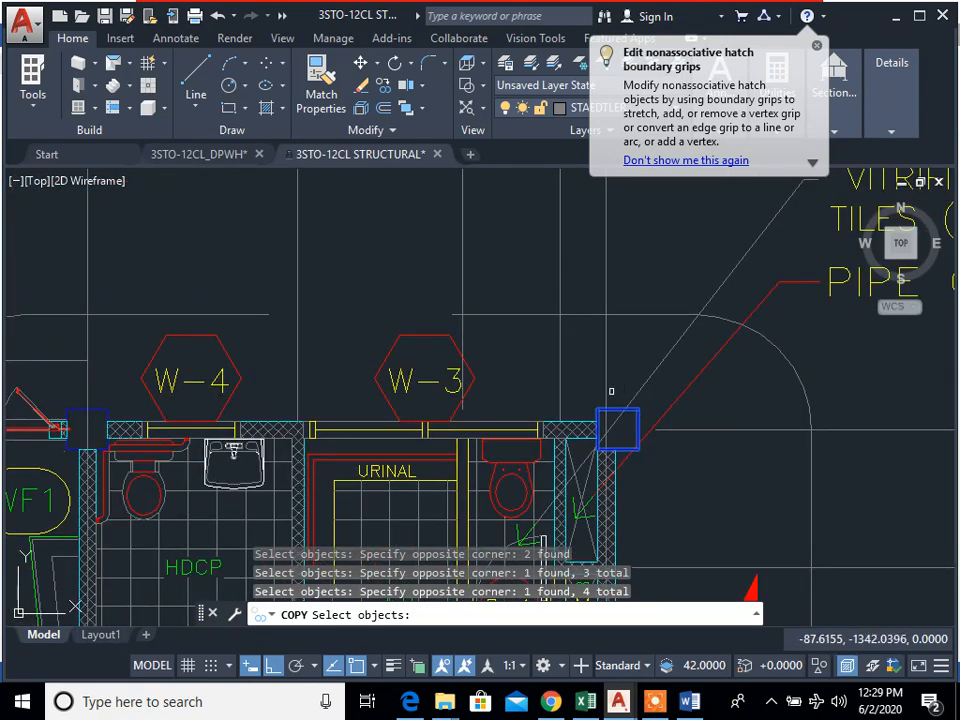
{"action": "scroll", "coordinate": [611, 391], "scroll_direction": "down", "scroll_amount": 5}
{"action": "scroll", "coordinate": [620, 403], "scroll_direction": "up", "scroll_amount": 10}
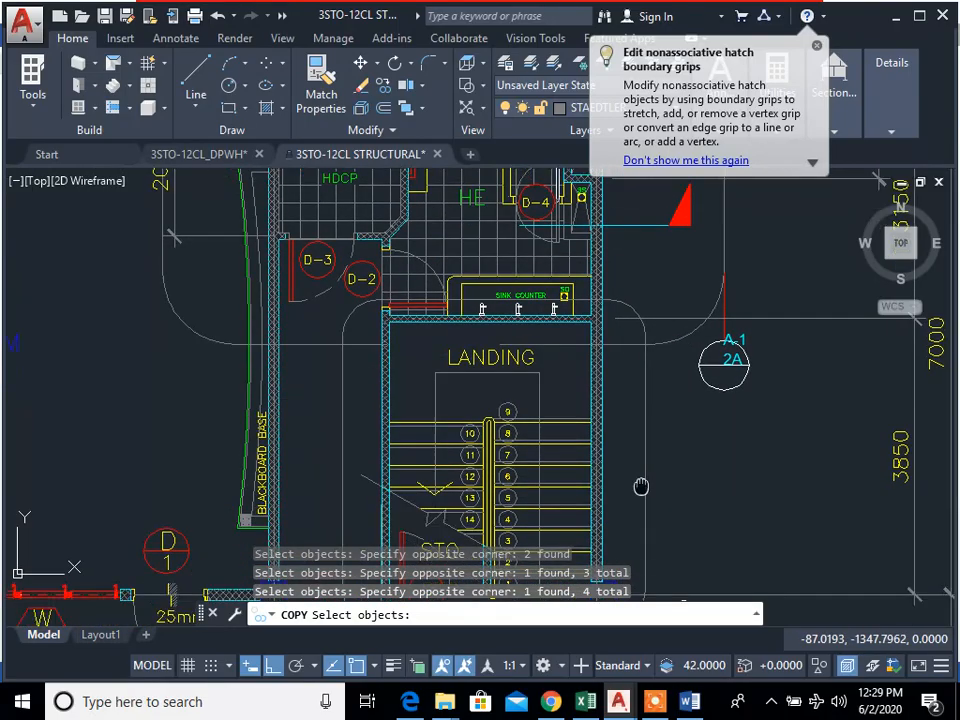
{"action": "left_click", "coordinate": [612, 382]}
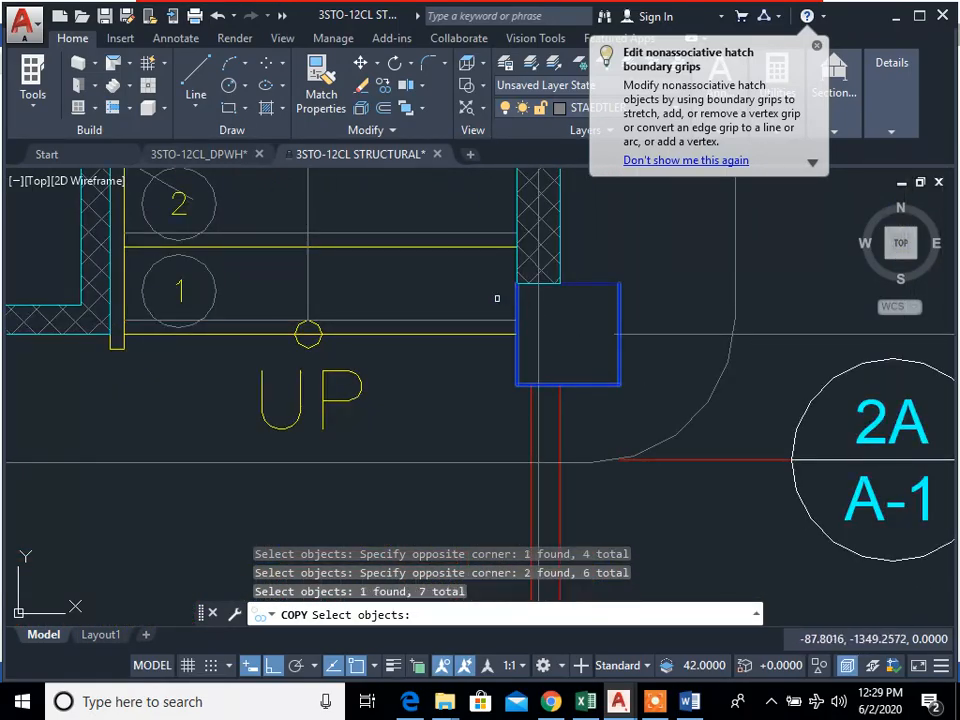
{"action": "left_click", "coordinate": [578, 267]}
{"action": "scroll", "coordinate": [653, 375], "scroll_direction": "down", "scroll_amount": 6}
{"action": "middle_click_drag", "start_coordinate": [653, 375], "coordinate": [638, 277]}
{"action": "scroll", "coordinate": [626, 466], "scroll_direction": "up", "scroll_amount": 4}
{"action": "left_click", "coordinate": [634, 456]}
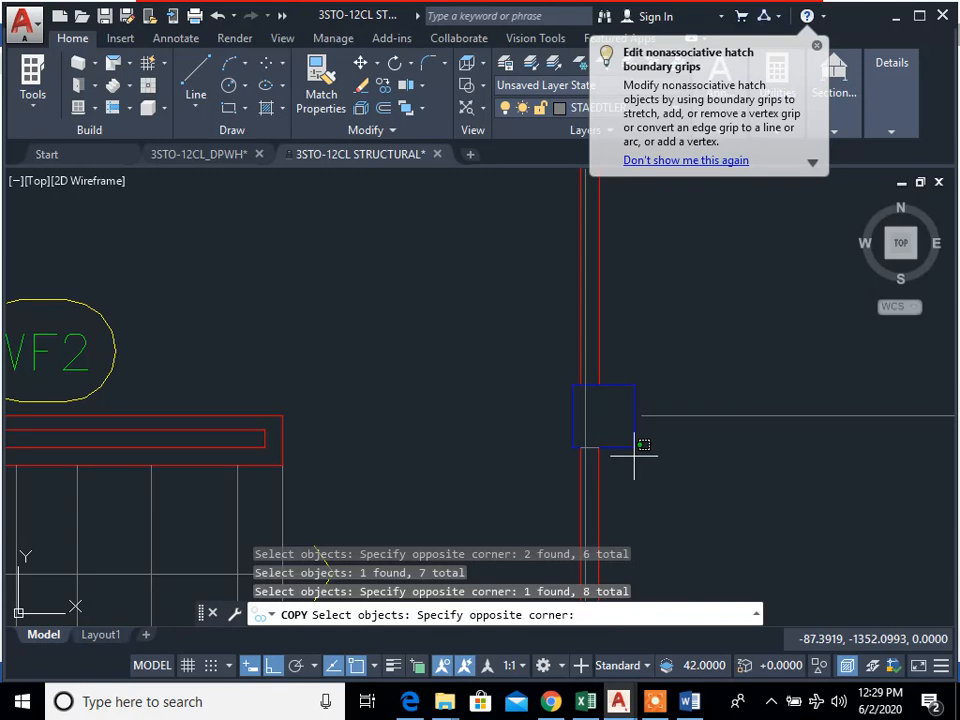
{"action": "left_click", "coordinate": [618, 435]}
{"action": "left_click", "coordinate": [628, 327]}
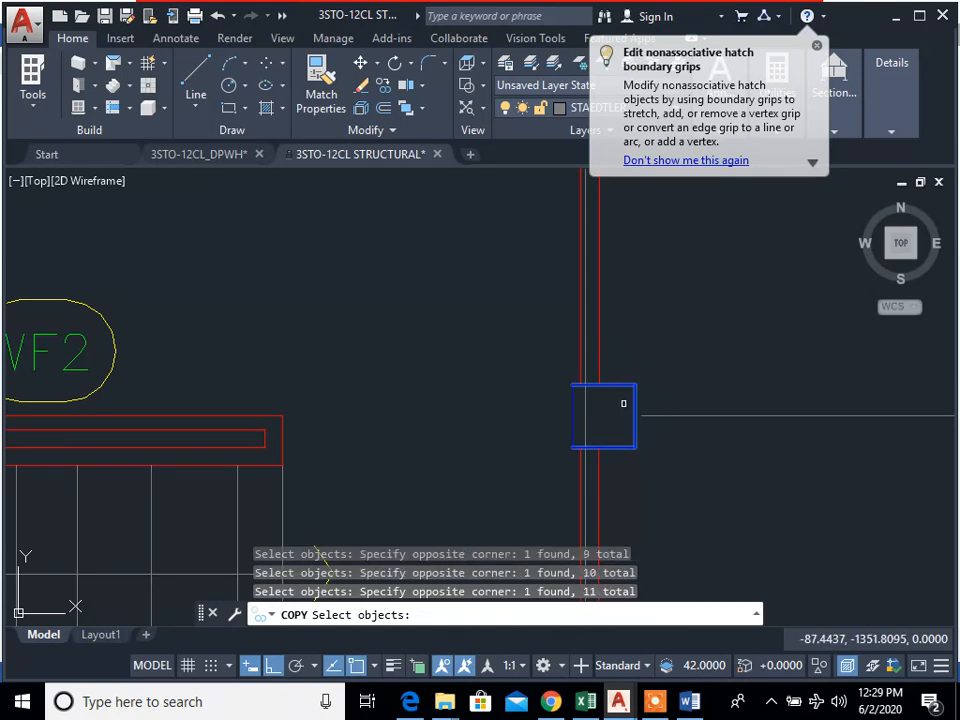
Step: Copy the three grid line 11 columns onto the foundation grid, using the point where the grid line meets bubble 11 as reference in both plans
{"action": "scroll", "coordinate": [544, 411], "scroll_direction": "down", "scroll_amount": 6}
{"action": "scroll", "coordinate": [475, 280], "scroll_direction": "up", "scroll_amount": 6}
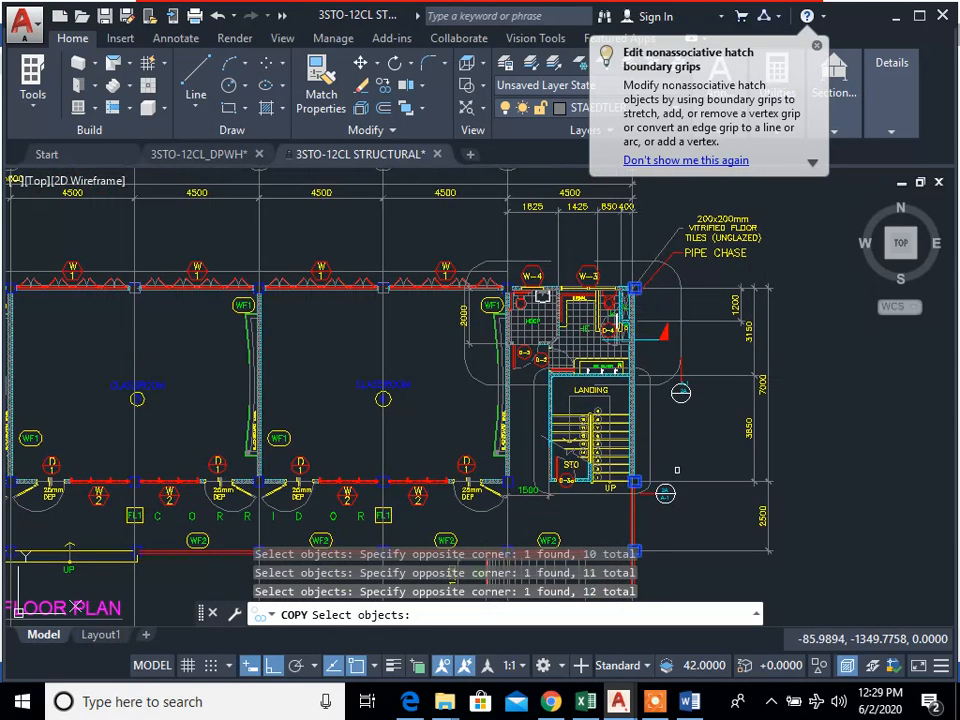
{"action": "scroll", "coordinate": [640, 330], "scroll_direction": "down", "scroll_amount": 8}
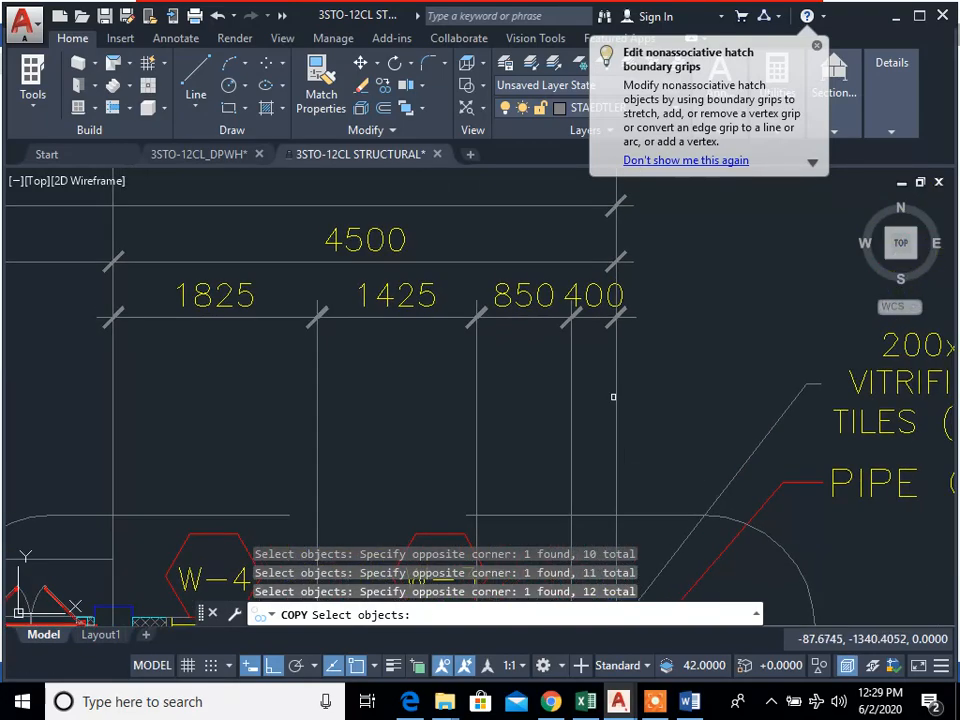
{"action": "key", "text": "Return"}
{"action": "scroll", "coordinate": [641, 330], "scroll_direction": "up", "scroll_amount": 2}
{"action": "scroll", "coordinate": [648, 295], "scroll_direction": "up", "scroll_amount": 3}
{"action": "left_click", "coordinate": [645, 425]}
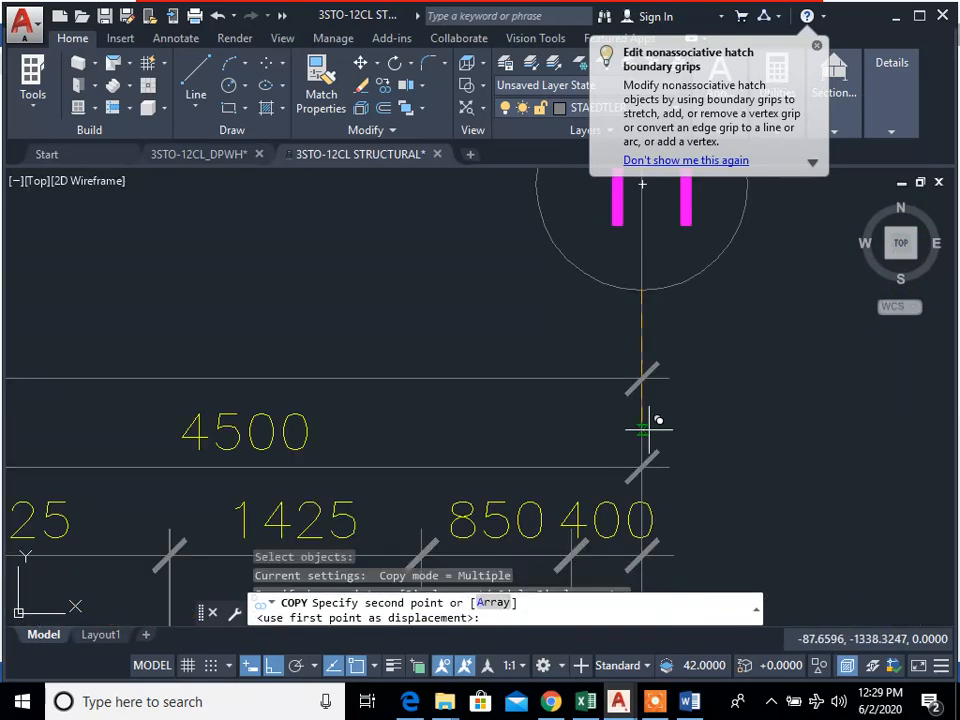
{"action": "scroll", "coordinate": [650, 418], "scroll_direction": "down", "scroll_amount": 8}
{"action": "scroll", "coordinate": [636, 466], "scroll_direction": "up", "scroll_amount": 10}
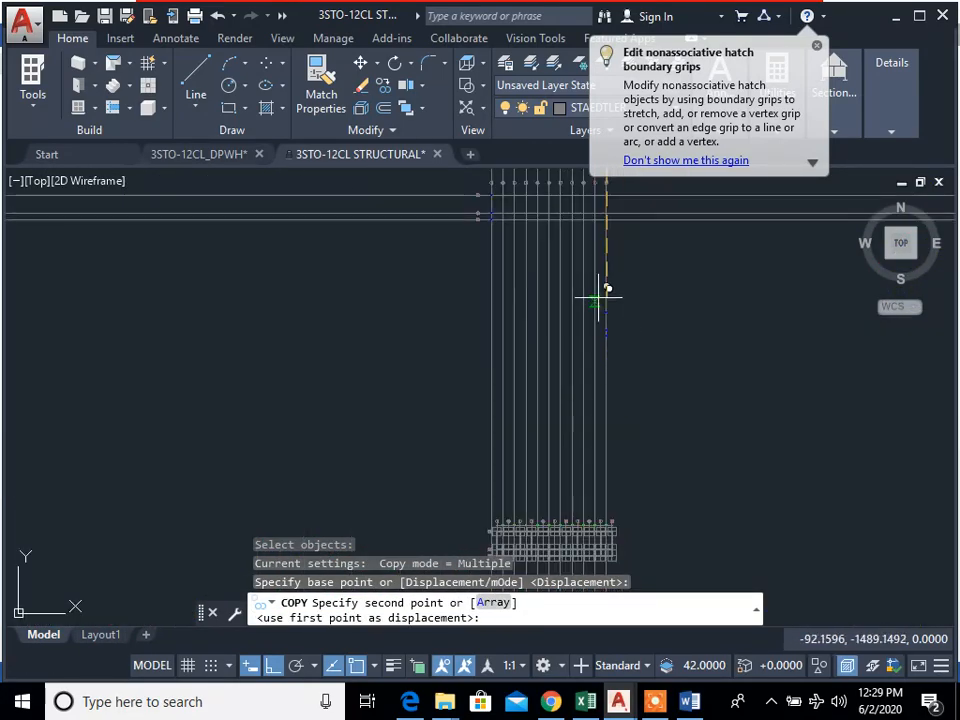
{"action": "scroll", "coordinate": [575, 307], "scroll_direction": "up", "scroll_amount": 6}
{"action": "middle_click_drag", "start_coordinate": [592, 242], "coordinate": [595, 411]}
{"action": "left_click", "coordinate": [590, 290]}
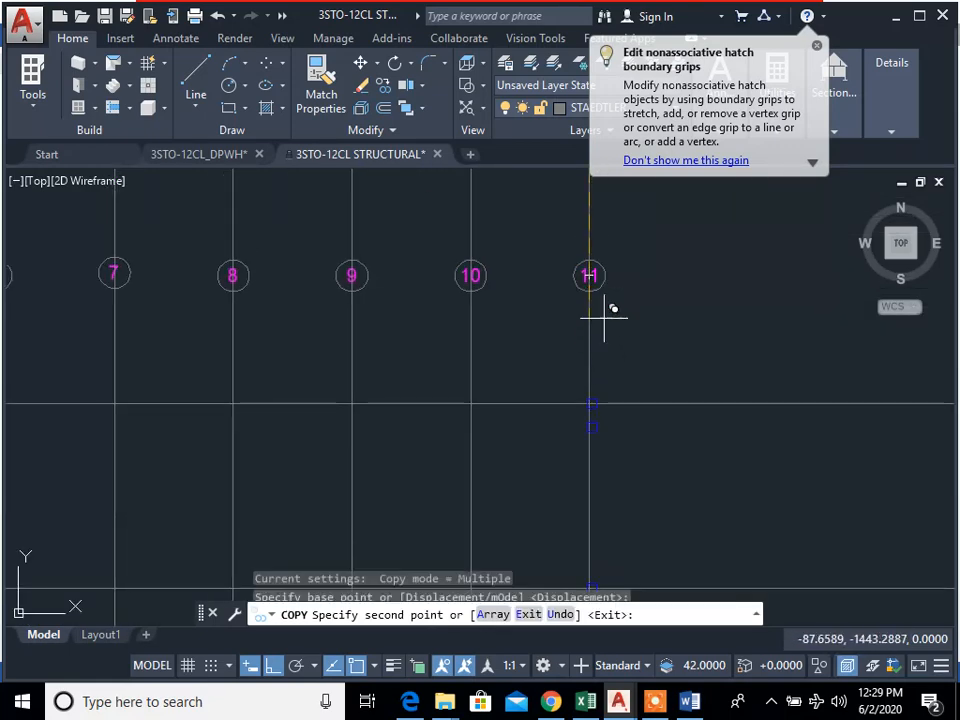
{"action": "key", "text": "Escape"}
{"action": "scroll", "coordinate": [638, 399], "scroll_direction": "down", "scroll_amount": 2}
{"action": "middle_click_drag", "start_coordinate": [425, 452], "coordinate": [692, 364]}
{"action": "mouse_move", "coordinate": [546, 358]}
{"action": "middle_mouse_down"}
{"action": "mouse_move", "coordinate": [523, 399]}
{"action": "mouse_move", "coordinate": [617, 405]}
{"action": "mouse_move", "coordinate": [530, 459]}
{"action": "middle_mouse_up"}
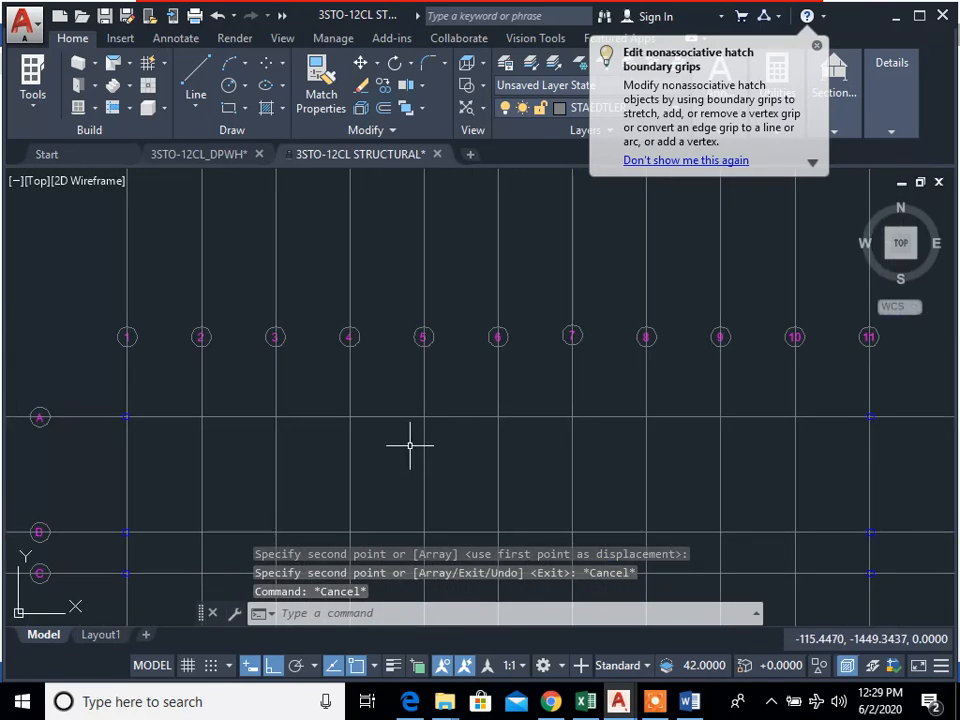
{"action": "scroll", "coordinate": [311, 443], "scroll_direction": "down", "scroll_amount": 1}
{"action": "scroll", "coordinate": [221, 437], "scroll_direction": "up", "scroll_amount": 5}
{"action": "type", "text": "cp"}
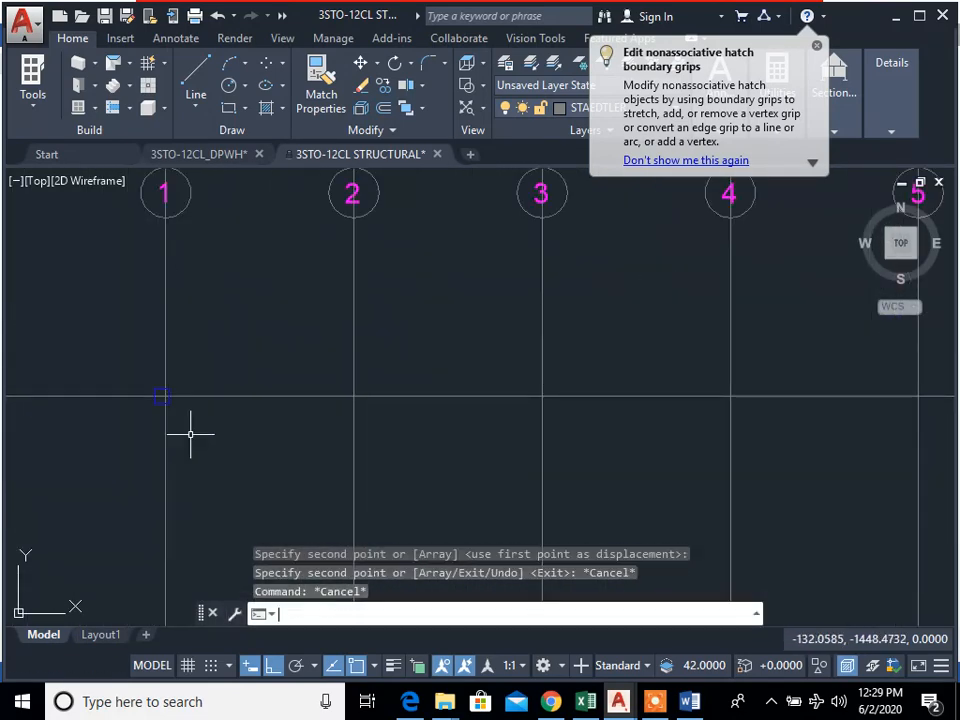
{"action": "key", "text": "space"}
{"action": "scroll", "coordinate": [156, 405], "scroll_direction": "up", "scroll_amount": 5}
{"action": "scroll", "coordinate": [401, 388], "scroll_direction": "down", "scroll_amount": 10}
{"action": "middle_click_drag", "start_coordinate": [454, 320], "coordinate": [430, 560]}
{"action": "middle_click_drag", "start_coordinate": [508, 327], "coordinate": [509, 411]}
{"action": "scroll", "coordinate": [500, 380], "scroll_direction": "down", "scroll_amount": 7}
{"action": "scroll", "coordinate": [470, 350], "scroll_direction": "up", "scroll_amount": 12}
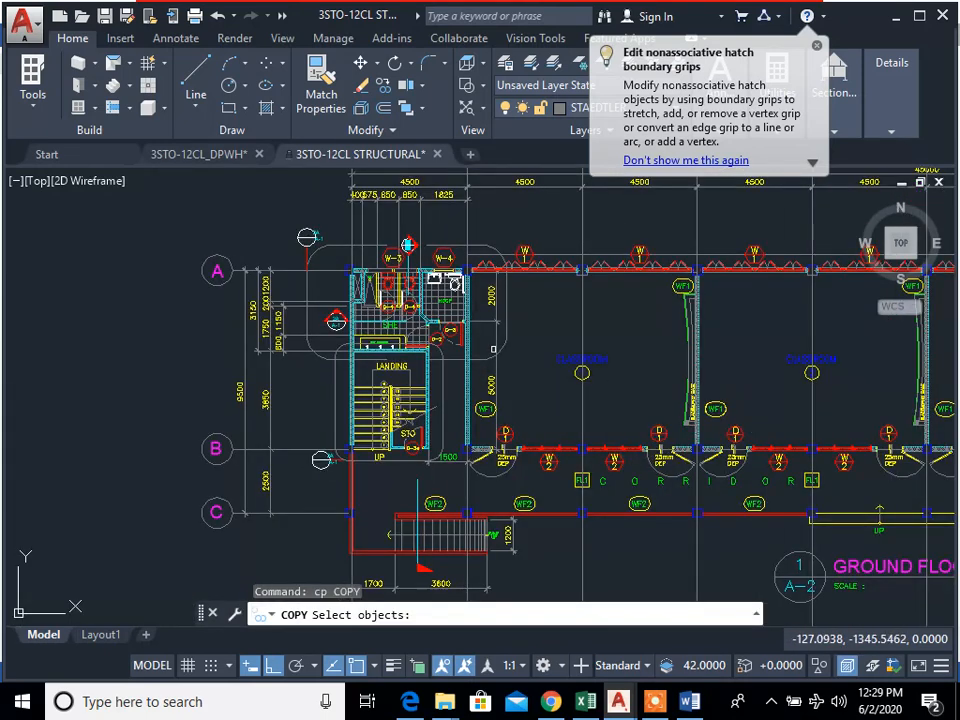
{"action": "scroll", "coordinate": [501, 273], "scroll_direction": "up", "scroll_amount": 6}
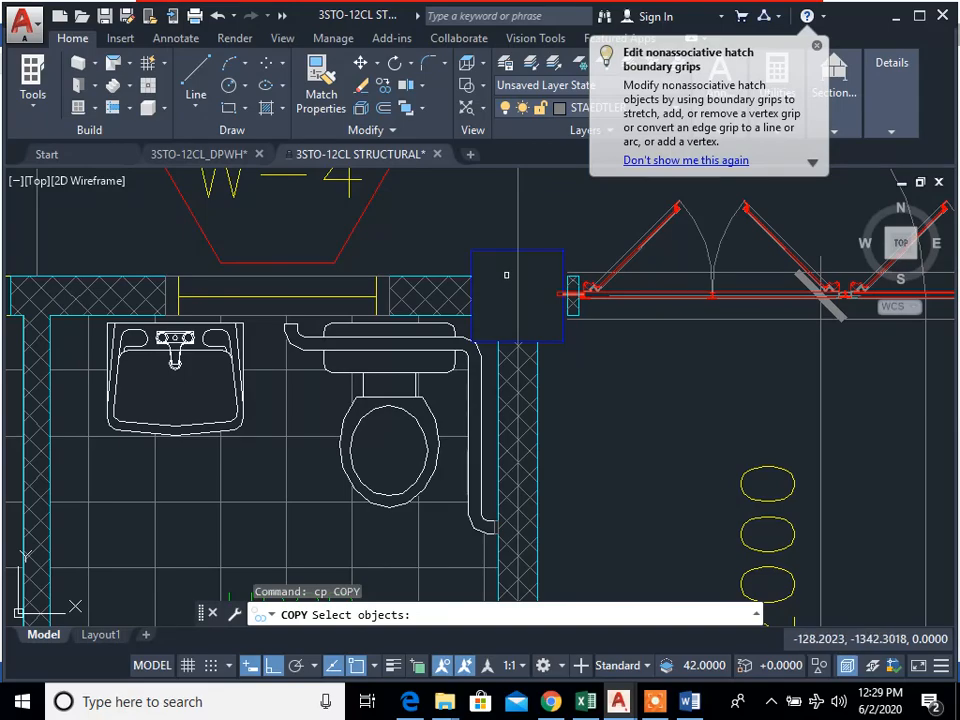
{"action": "scroll", "coordinate": [545, 295], "scroll_direction": "down", "scroll_amount": 8}
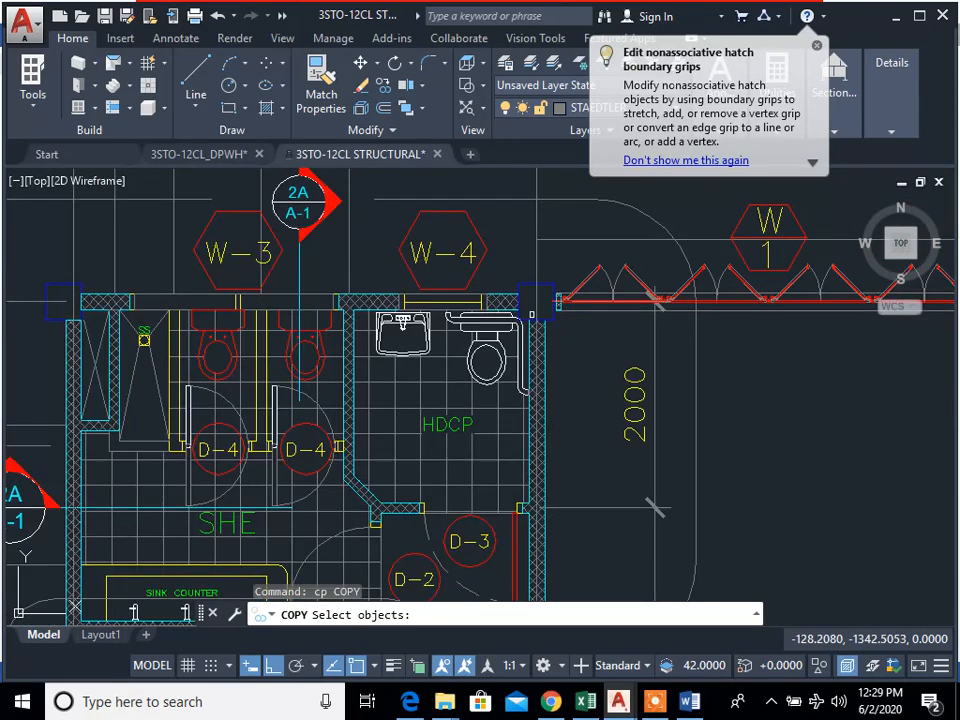
{"action": "scroll", "coordinate": [531, 313], "scroll_direction": "up", "scroll_amount": 6}
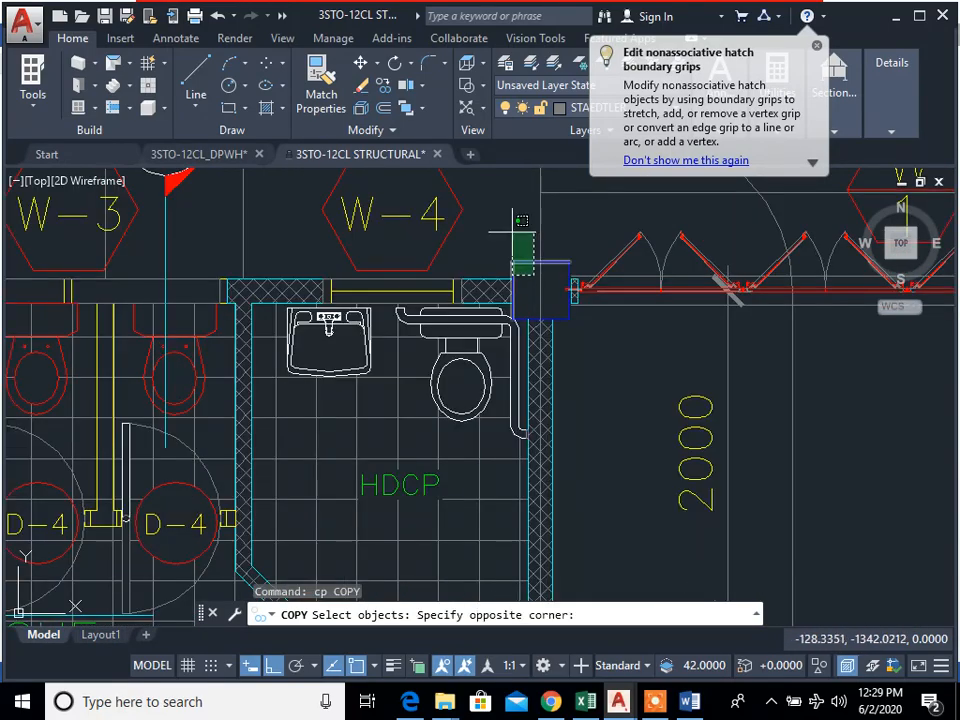
{"action": "left_click", "coordinate": [513, 233]}
{"action": "scroll", "coordinate": [570, 310], "scroll_direction": "up", "scroll_amount": 4}
{"action": "key", "text": "Return"}
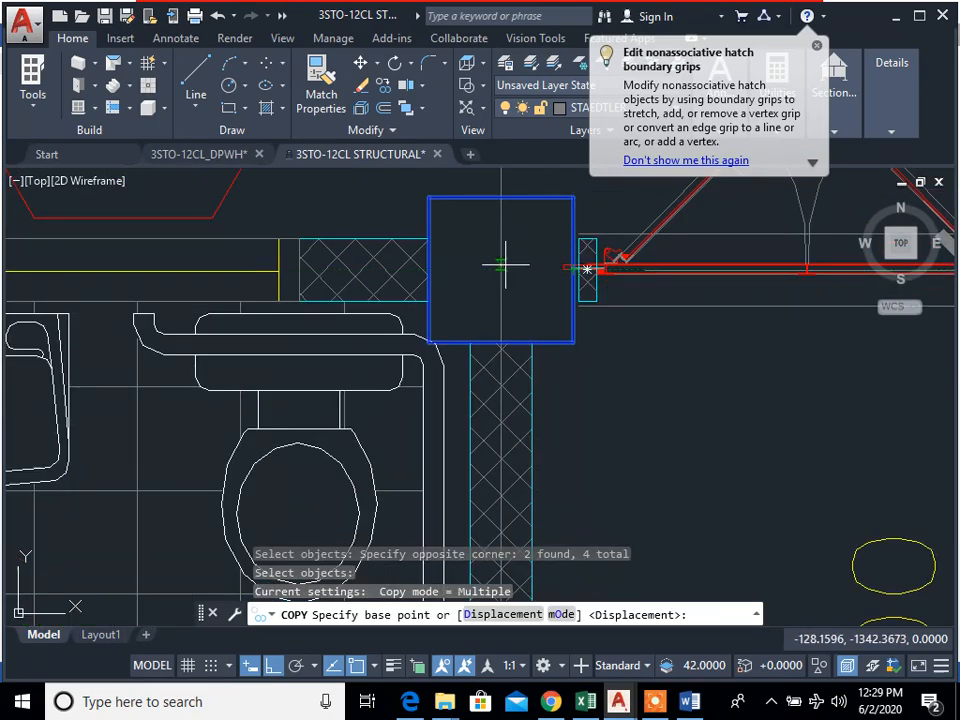
{"action": "key", "text": "Escape"}
{"action": "key", "text": "Escape"}
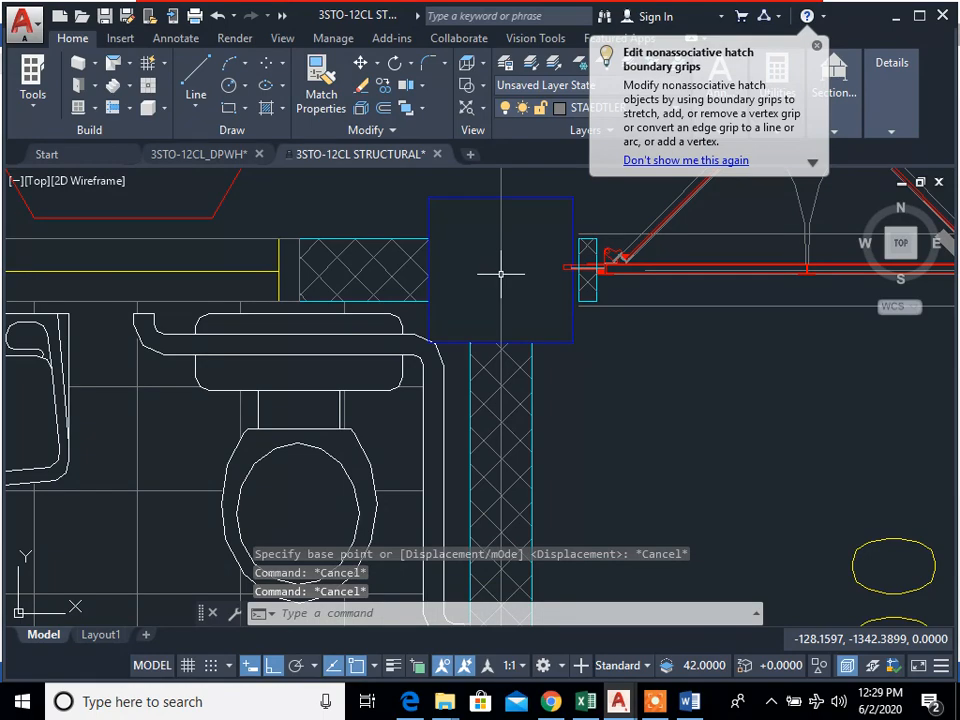
Step: Draw a diagonal line across the ground floor plan's A-2 column, from its lower-right corner to its upper-left corner
{"action": "type", "text": "l"}
{"action": "key", "text": "Return"}
{"action": "left_click", "coordinate": [573, 343]}
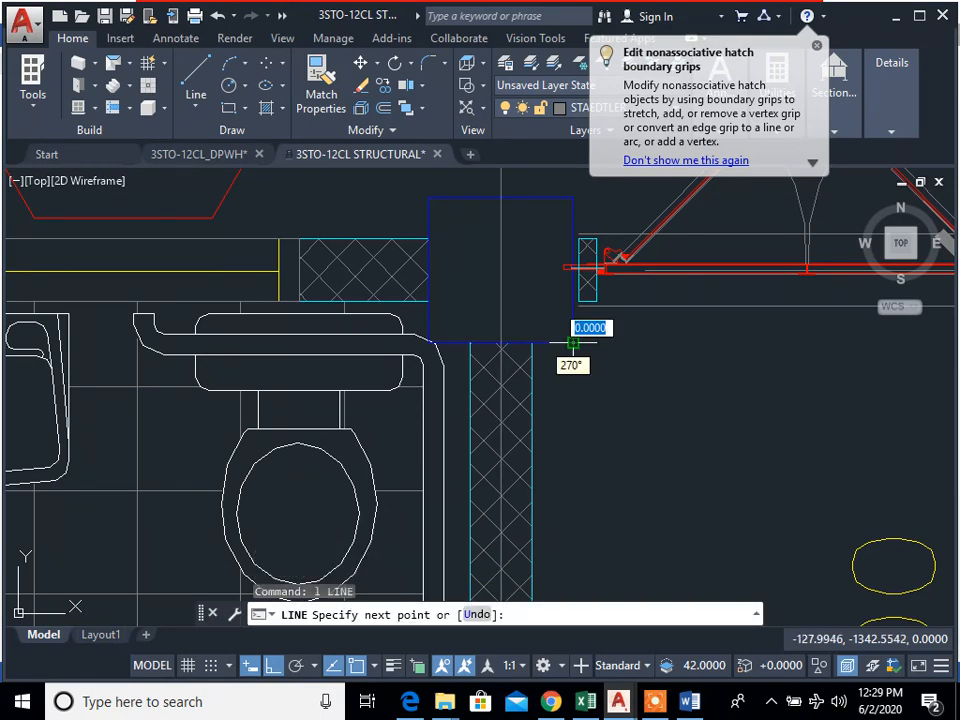
{"action": "left_click", "coordinate": [430, 198]}
{"action": "key", "text": "Escape"}
{"action": "key", "text": "Escape"}
{"action": "key", "text": "Escape"}
Step: Start the Copy command and select the four outline edges of the A-2 column, leaving out the diagonal
{"action": "type", "text": "cp"}
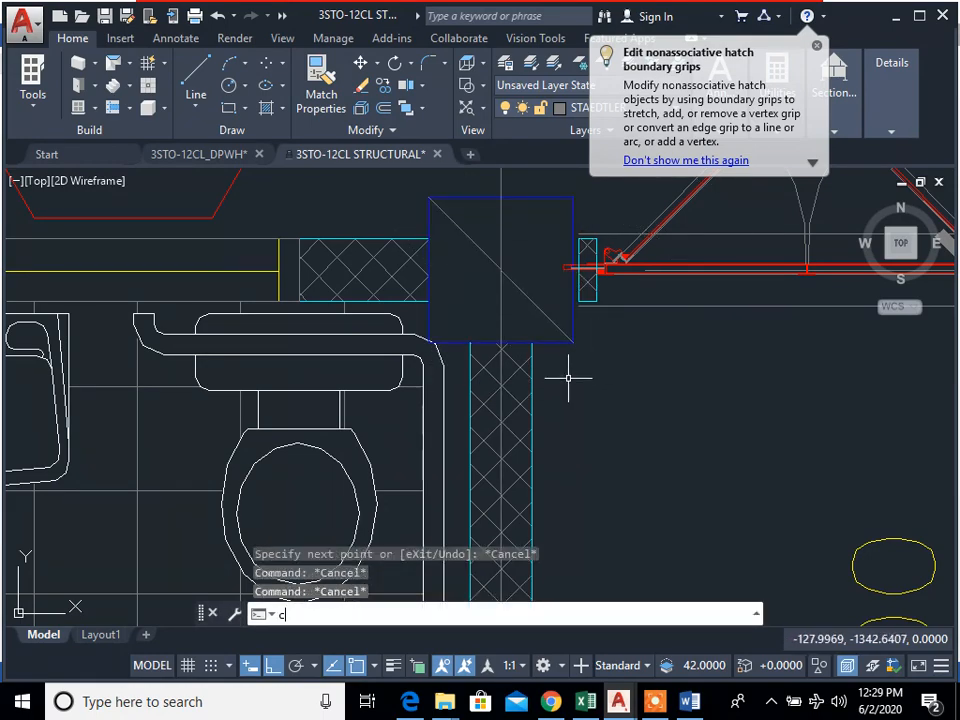
{"action": "key", "text": "Return"}
{"action": "left_click", "coordinate": [583, 330]}
{"action": "left_click", "coordinate": [565, 323]}
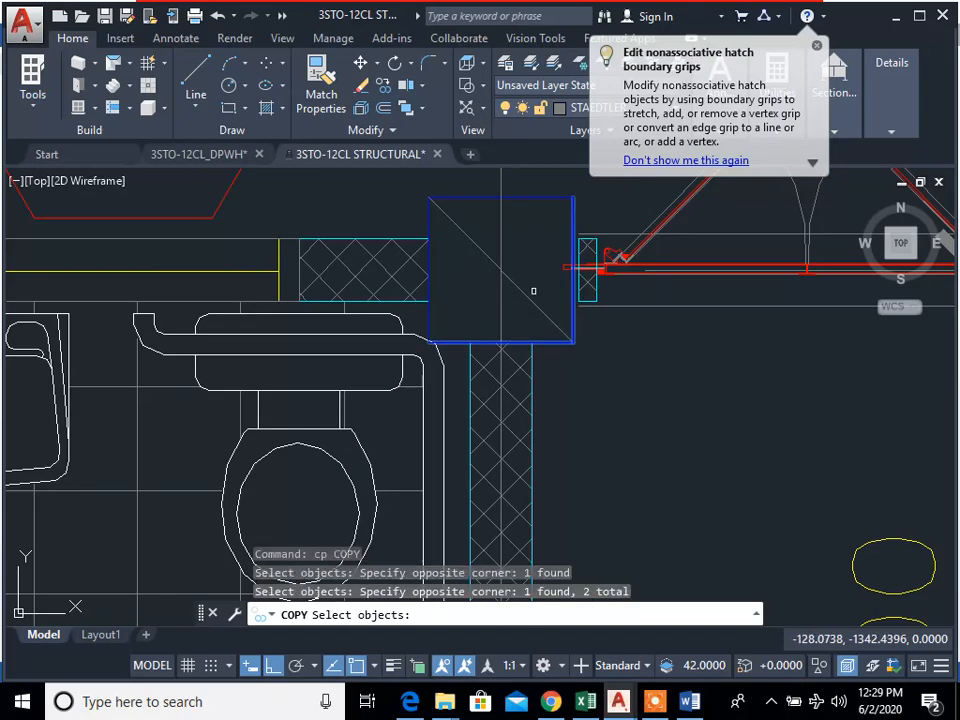
{"action": "left_click", "coordinate": [524, 182]}
{"action": "left_click", "coordinate": [497, 251]}
{"action": "key", "text": "Return"}
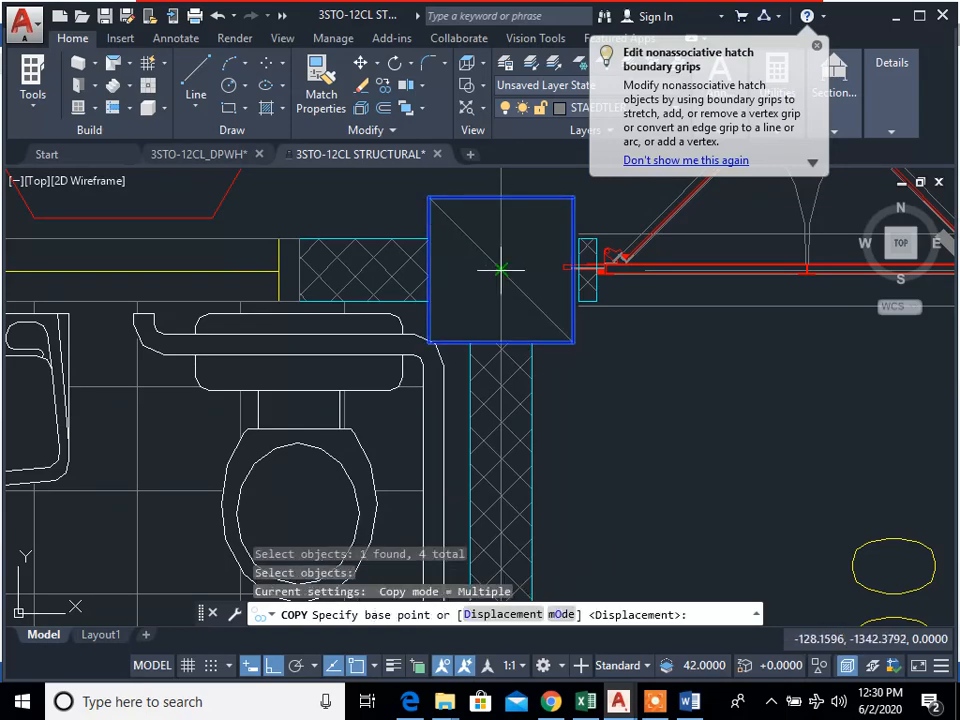
Step: Copy the column from its centre on the diagonal to the A-2 intersection of the foundation grid, and end the command
{"action": "left_click", "coordinate": [501, 269]}
{"action": "scroll", "coordinate": [513, 456], "scroll_direction": "down", "scroll_amount": 10}
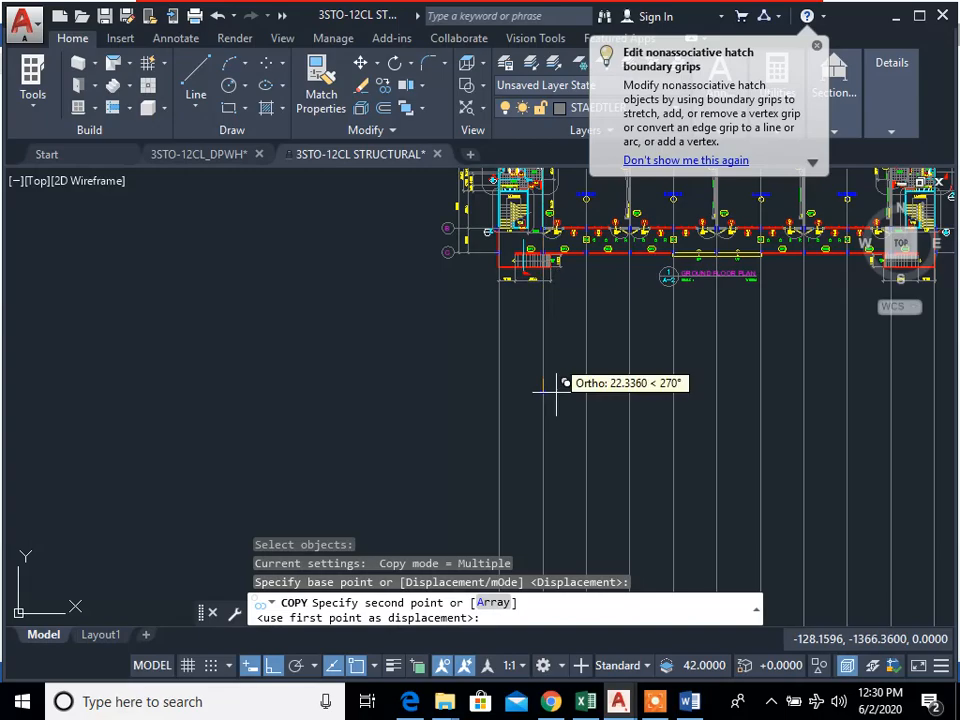
{"action": "scroll", "coordinate": [505, 435], "scroll_direction": "up", "scroll_amount": 10}
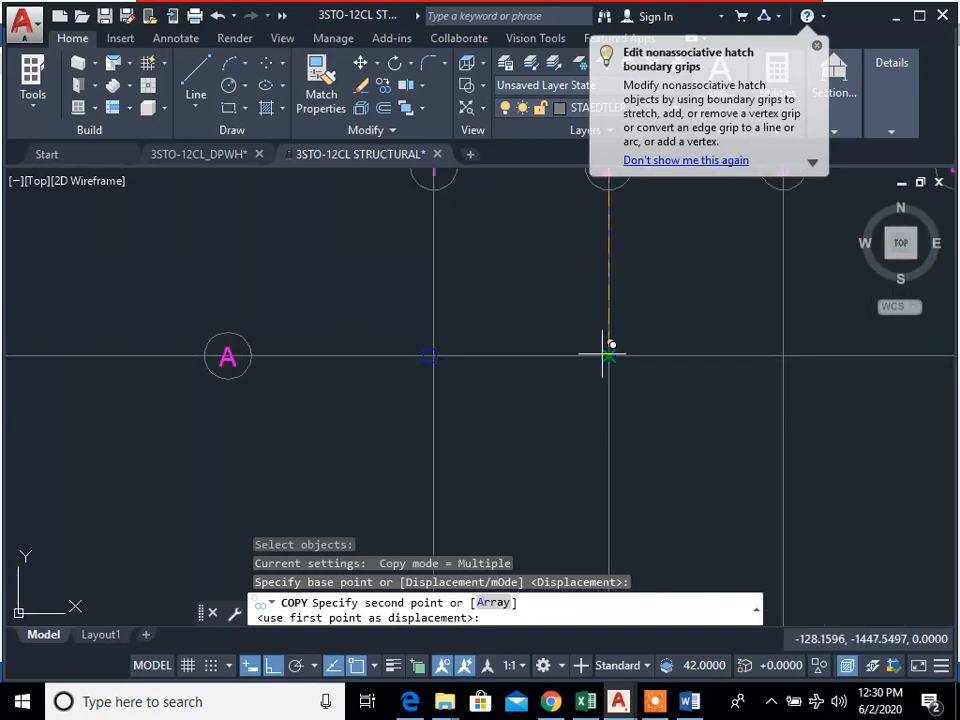
{"action": "left_click", "coordinate": [608, 356]}
{"action": "key", "text": "Escape"}
{"action": "key", "text": "Escape"}
{"action": "key", "text": "Escape"}
{"action": "key", "text": "Escape"}
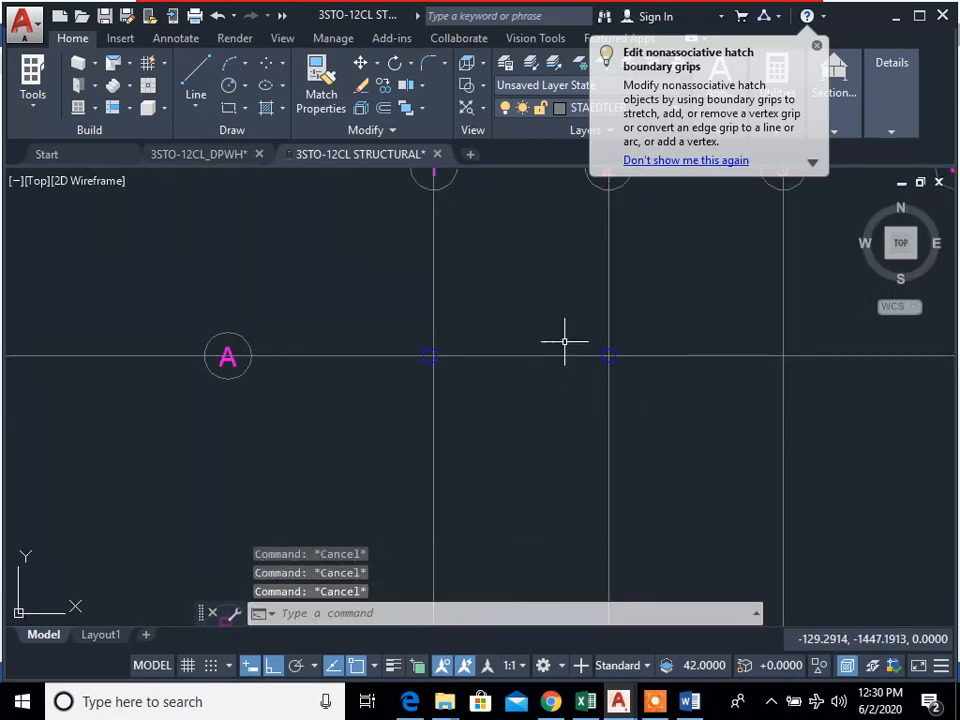
{"action": "scroll", "coordinate": [597, 390], "scroll_direction": "up", "scroll_amount": 4}
{"action": "middle_click_drag", "start_coordinate": [638, 327], "coordinate": [582, 412]}
{"action": "type", "text": "d"}
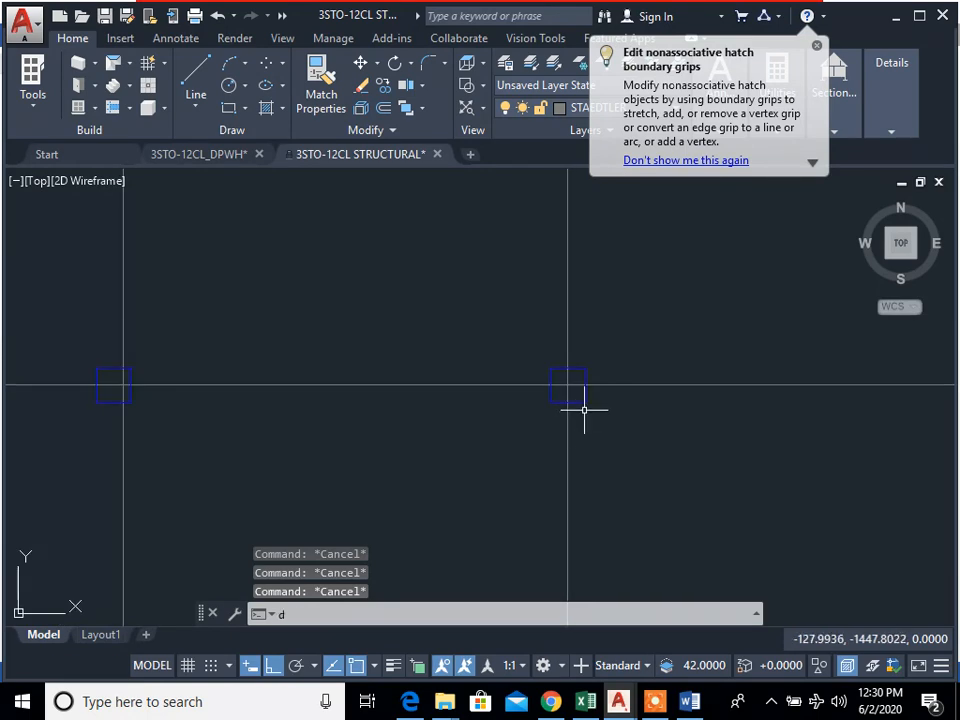
{"action": "scroll", "coordinate": [548, 445], "scroll_direction": "up", "scroll_amount": 4}
{"action": "middle_click_drag", "start_coordinate": [652, 435], "coordinate": [615, 473]}
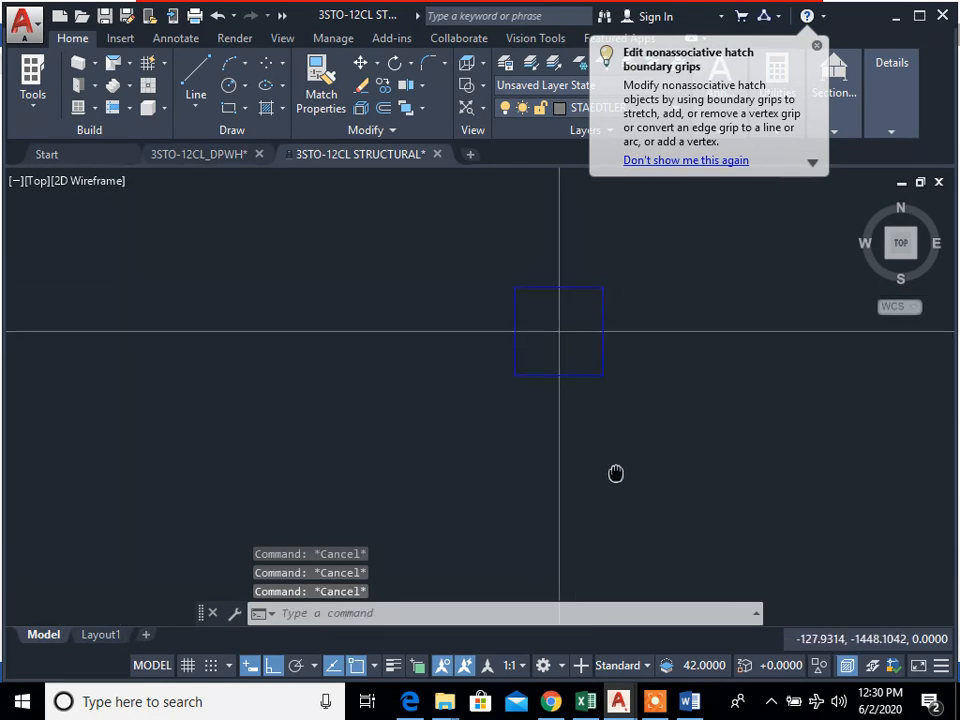
{"action": "middle_click_drag", "start_coordinate": [654, 394], "coordinate": [594, 446]}
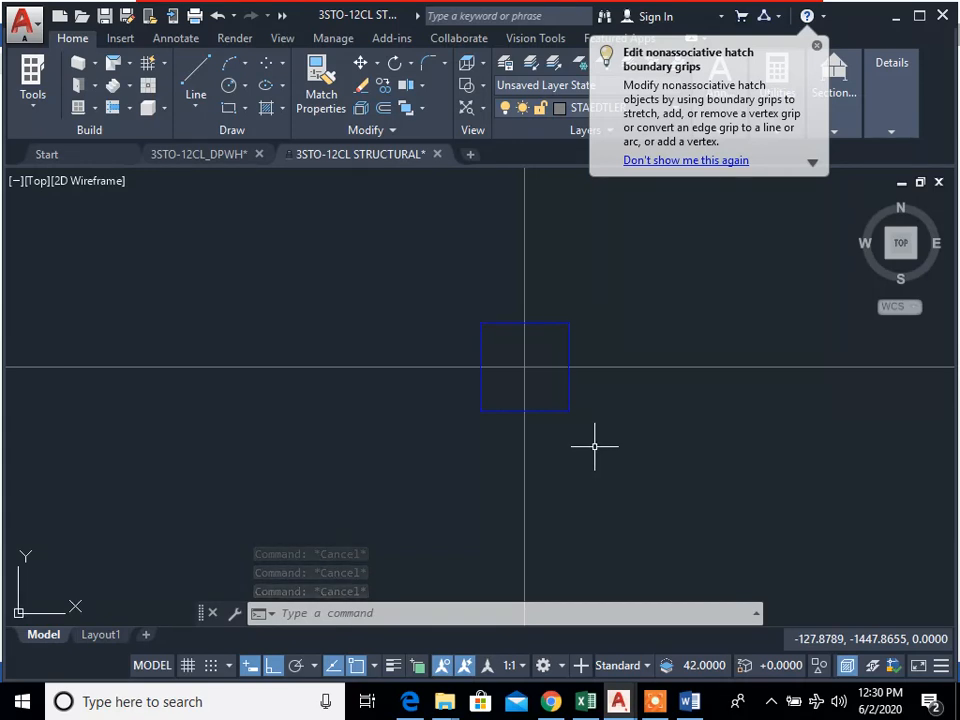
Step: Measure the width of the A-2 column on the foundation grid along its upper edge
{"action": "type", "text": "di"}
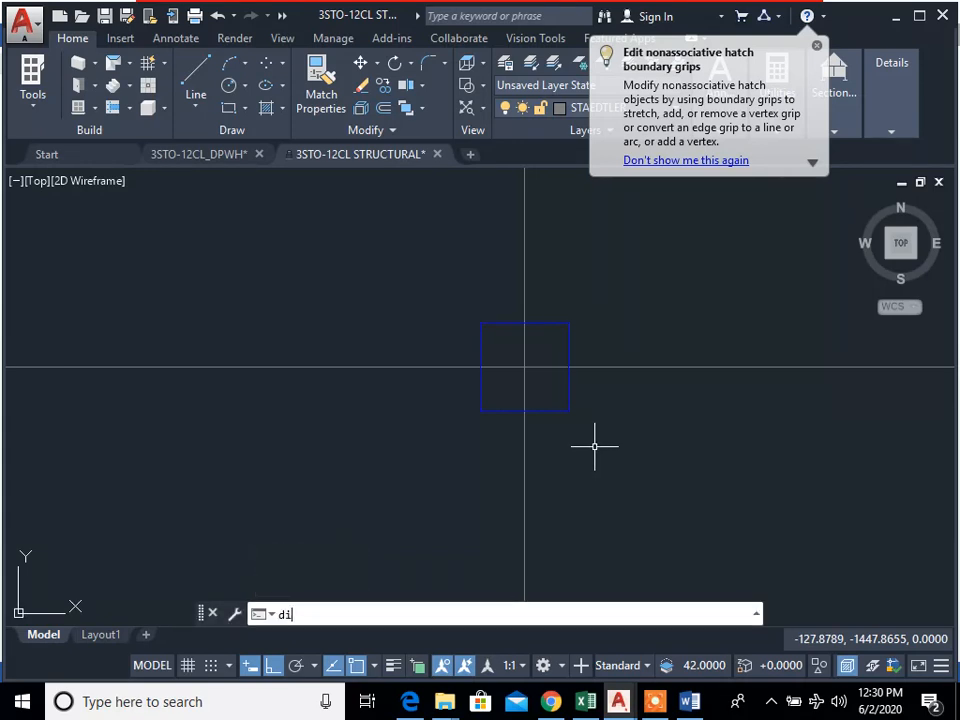
{"action": "key", "text": "Return"}
{"action": "left_click", "coordinate": [480, 323]}
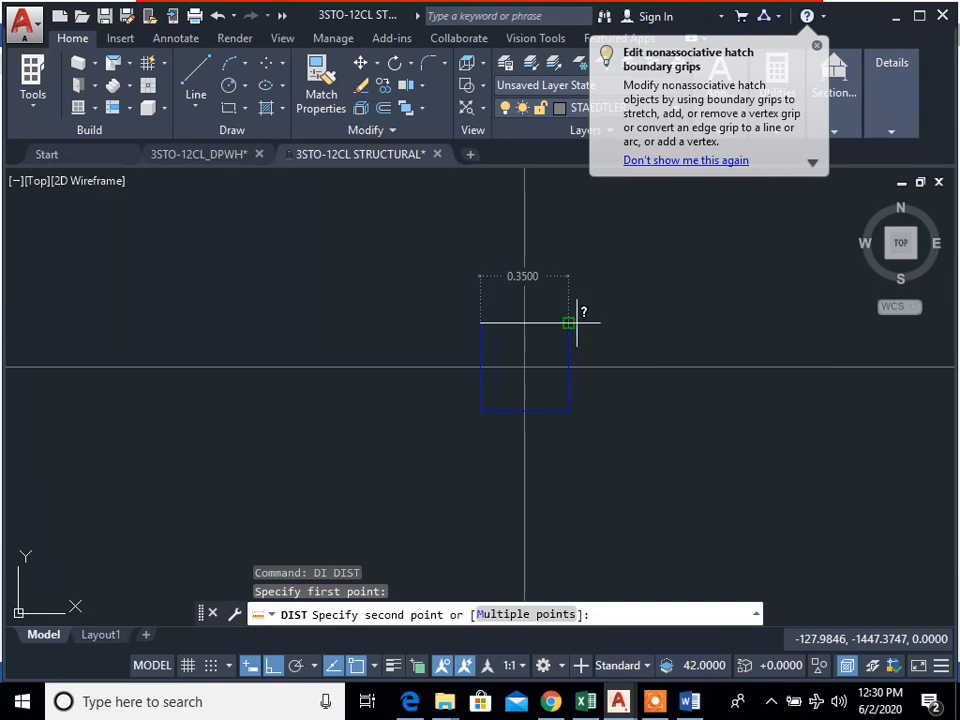
{"action": "key", "text": "Escape"}
Step: Switch to the Laboratory Activity document in Word, look up the specified column dimension, and return to the AutoCAD drawing
{"action": "left_click", "coordinate": [689, 701]}
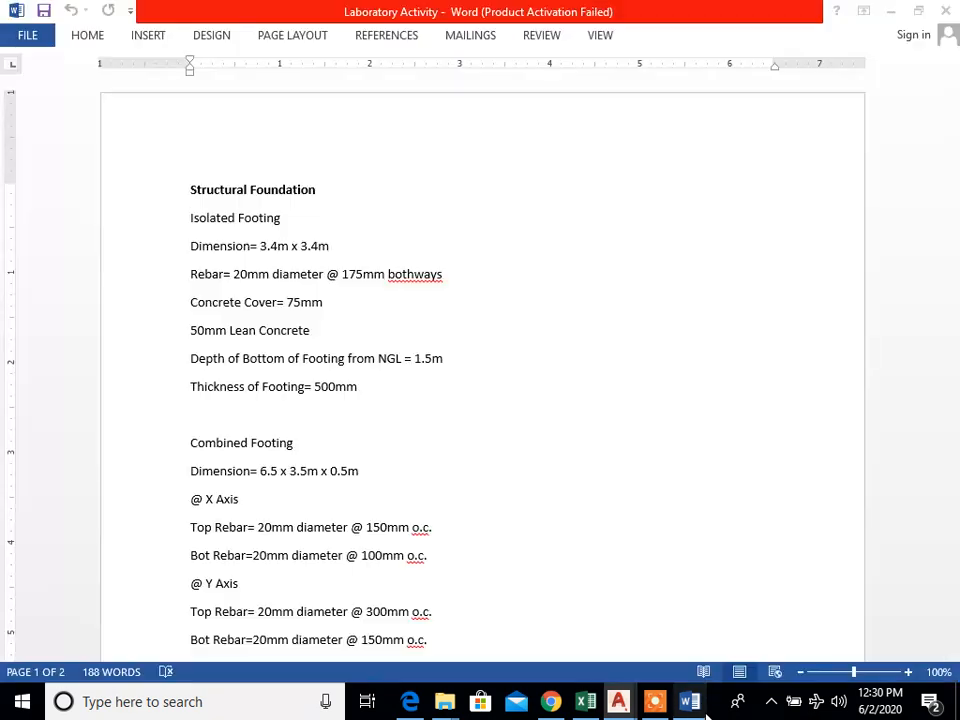
{"action": "scroll", "coordinate": [566, 512], "scroll_direction": "down", "scroll_amount": 2}
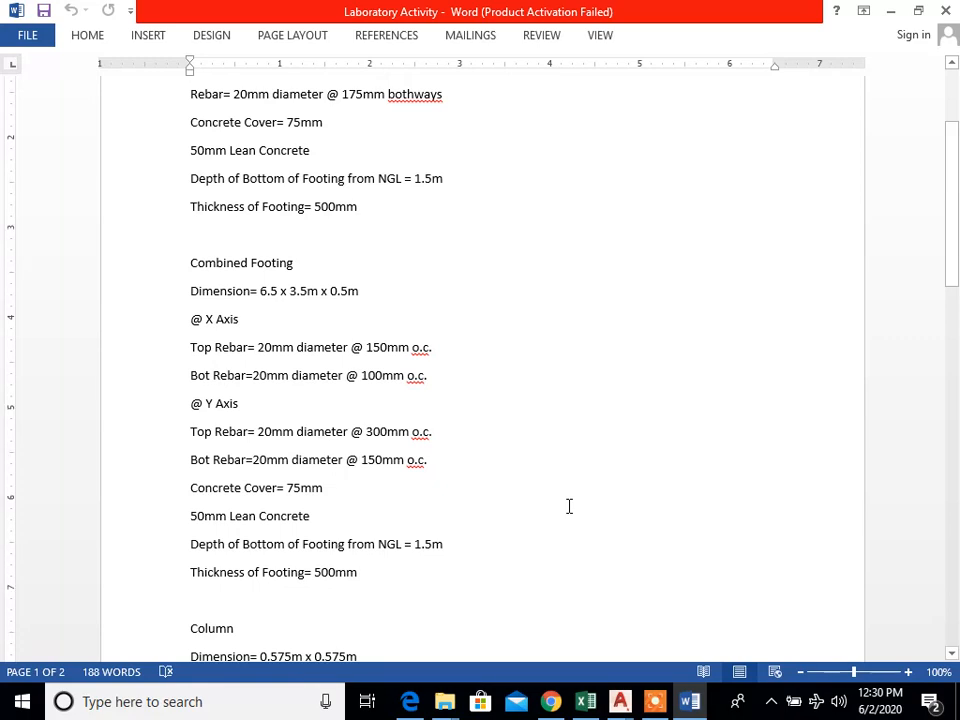
{"action": "scroll", "coordinate": [572, 500], "scroll_direction": "down", "scroll_amount": 12}
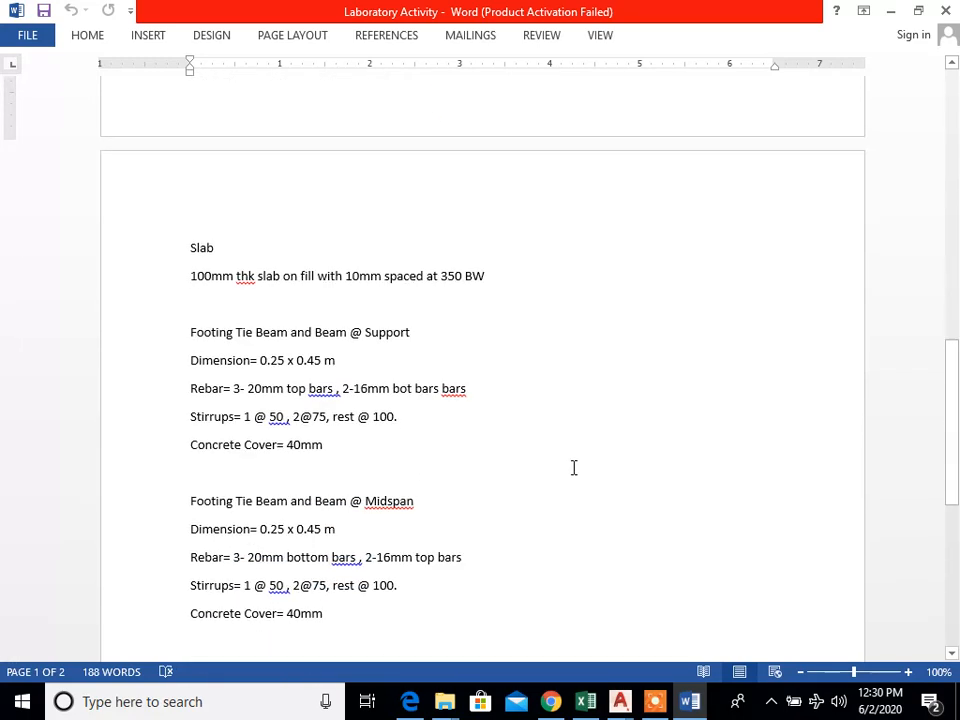
{"action": "scroll", "coordinate": [573, 467], "scroll_direction": "down", "scroll_amount": 3}
{"action": "scroll", "coordinate": [489, 469], "scroll_direction": "up", "scroll_amount": 7}
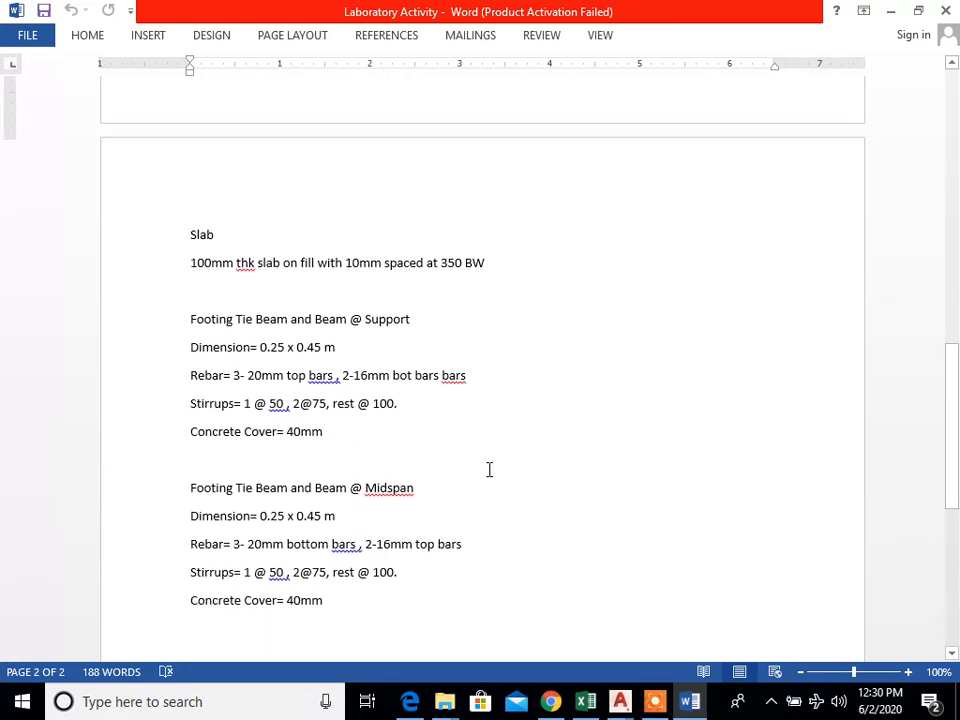
{"action": "scroll", "coordinate": [349, 391], "scroll_direction": "up", "scroll_amount": 3}
{"action": "scroll", "coordinate": [307, 350], "scroll_direction": "up", "scroll_amount": 2}
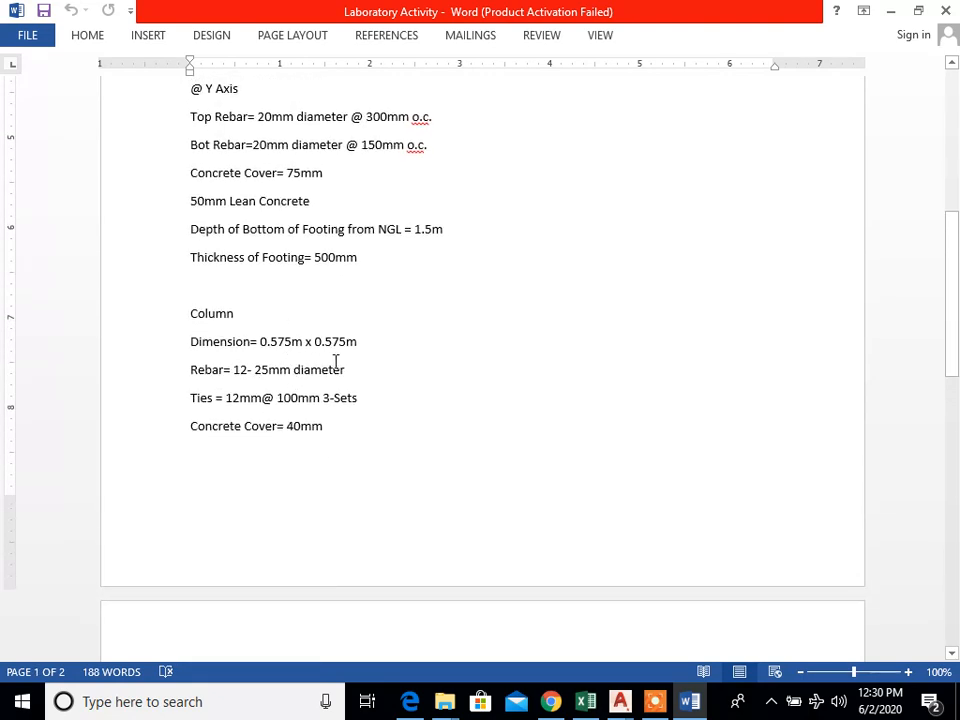
{"action": "left_click", "coordinate": [890, 11]}
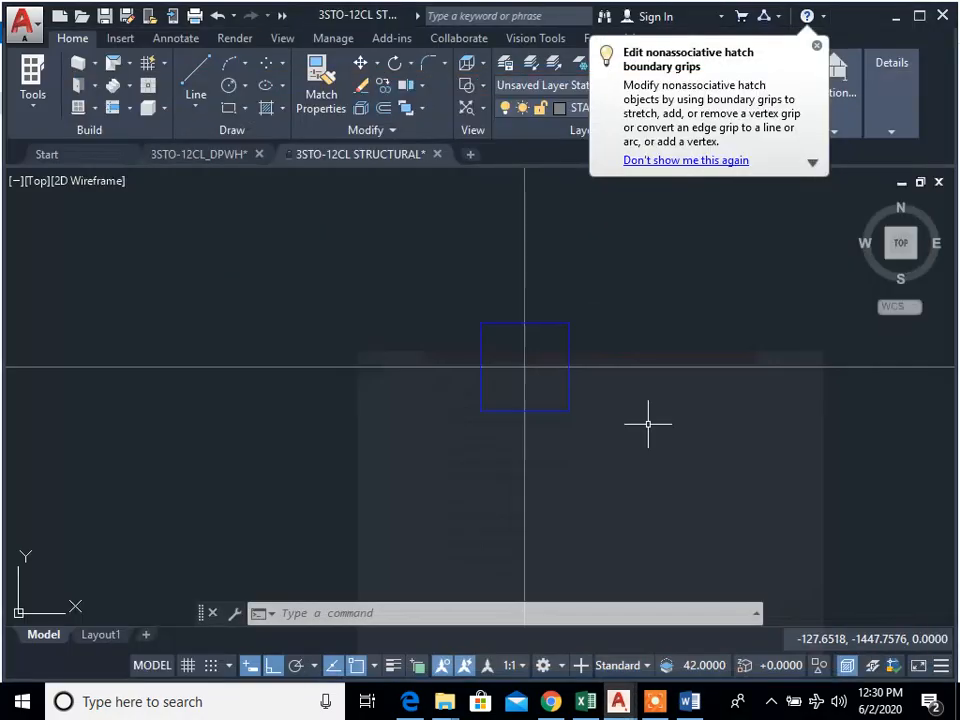
{"action": "scroll", "coordinate": [597, 454], "scroll_direction": "down", "scroll_amount": 6}
{"action": "middle_click_drag", "start_coordinate": [597, 455], "coordinate": [500, 395]}
{"action": "scroll", "coordinate": [359, 367], "scroll_direction": "up", "scroll_amount": 4}
{"action": "scroll", "coordinate": [467, 377], "scroll_direction": "up", "scroll_amount": 4}
{"action": "scroll", "coordinate": [466, 355], "scroll_direction": "down", "scroll_amount": 2}
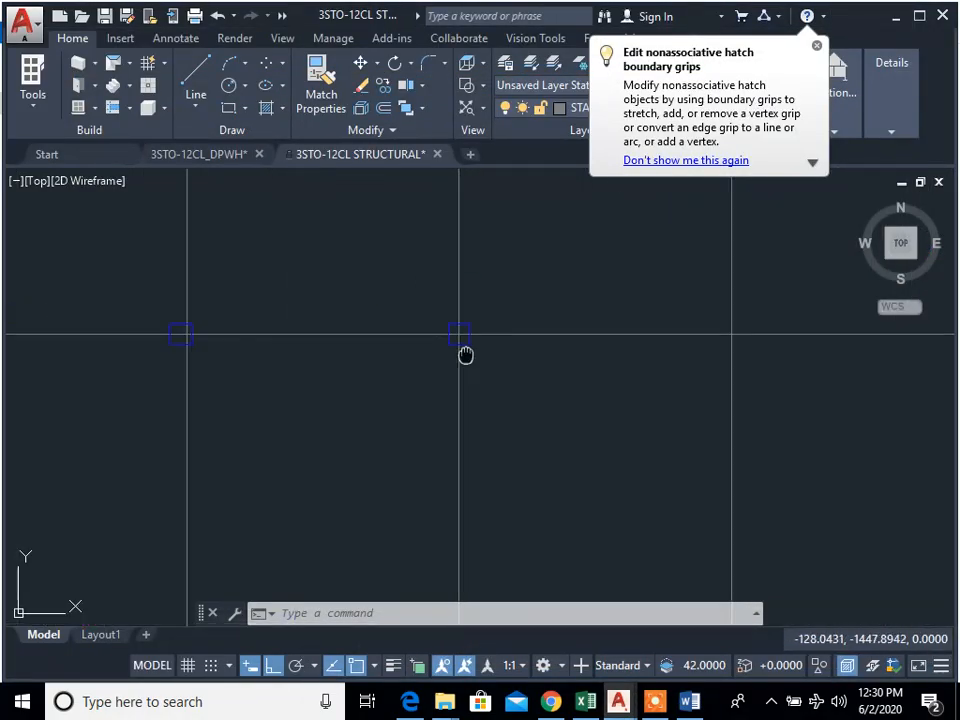
{"action": "middle_click_drag", "start_coordinate": [465, 356], "coordinate": [492, 386]}
{"action": "scroll", "coordinate": [493, 388], "scroll_direction": "down", "scroll_amount": 2}
{"action": "scroll", "coordinate": [503, 409], "scroll_direction": "up", "scroll_amount": 2}
{"action": "middle_click_drag", "start_coordinate": [531, 426], "coordinate": [504, 420]}
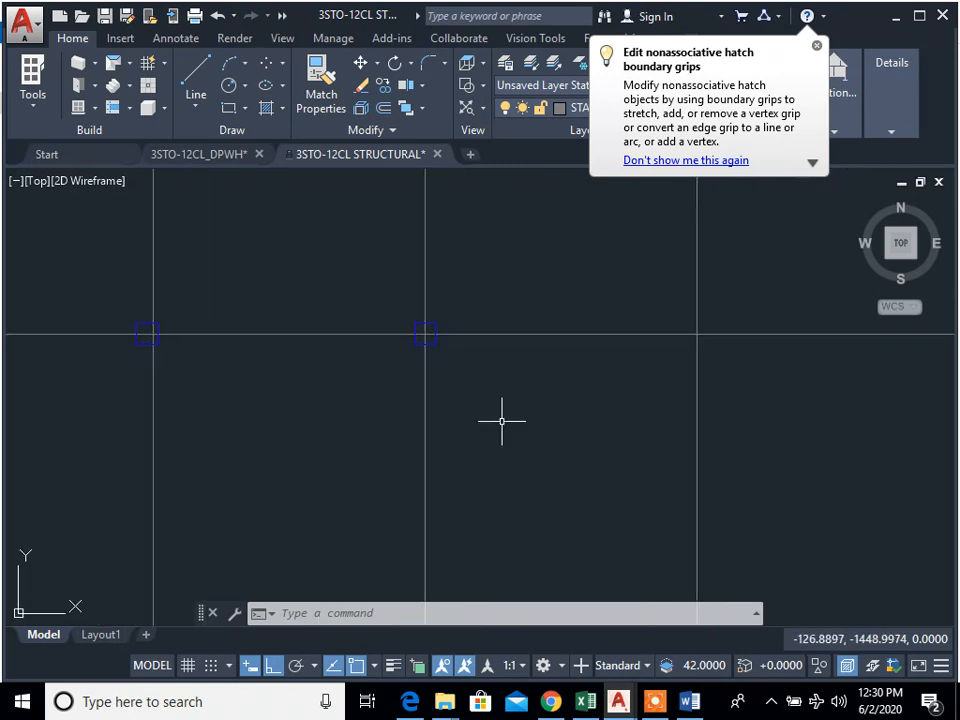
{"action": "type", "text": "rec"}
{"action": "key", "text": "Return"}
{"action": "left_click", "coordinate": [475, 433]}
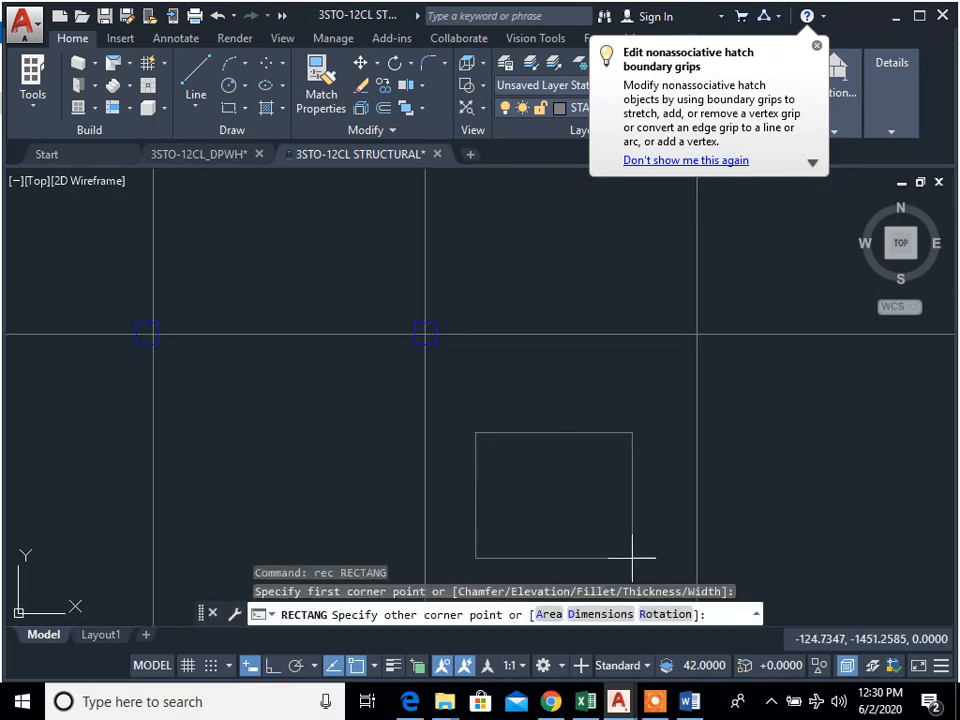
{"action": "type", "text": "d"}
{"action": "key", "text": "Return"}
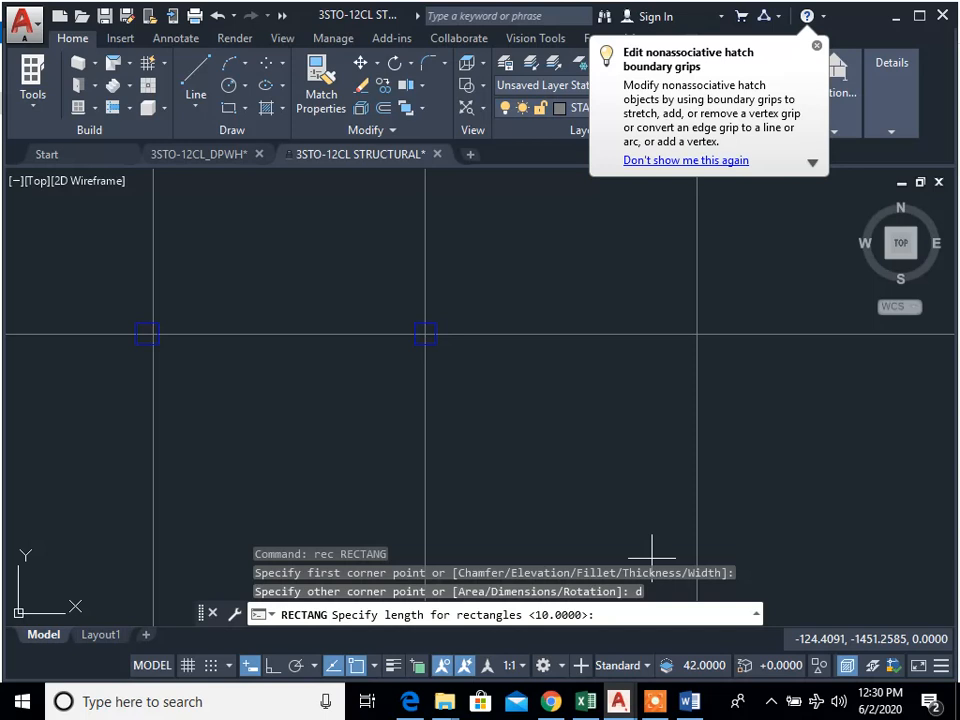
{"action": "type", "text": "0.575"}
{"action": "key", "text": "Return"}
{"action": "type", "text": "0.575"}
{"action": "key", "text": "Return"}
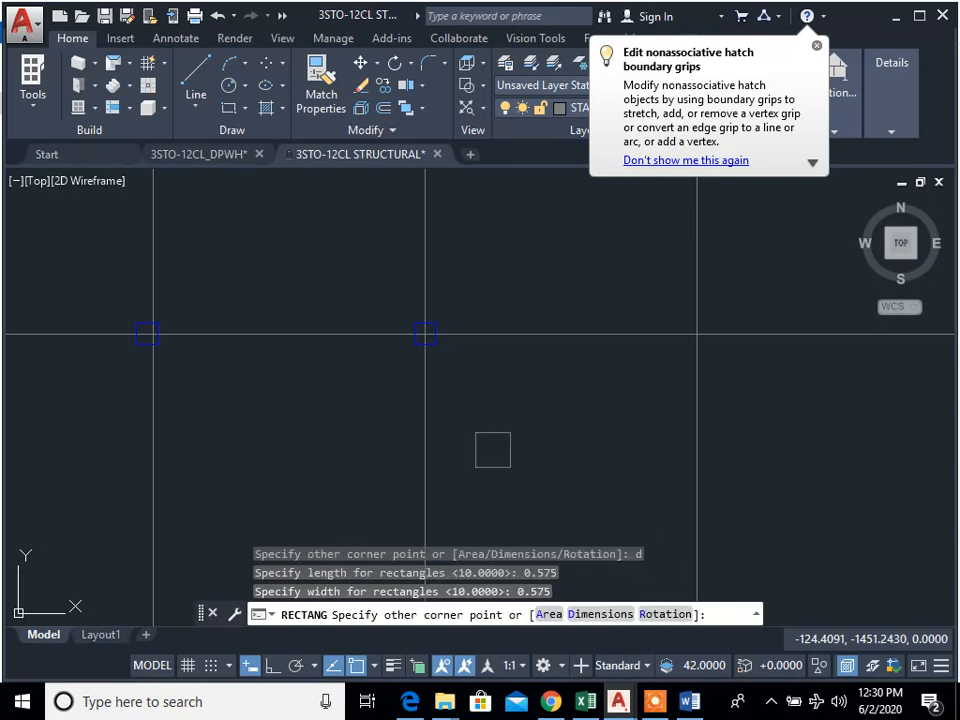
{"action": "key", "text": "Escape"}
{"action": "key", "text": "Escape"}
{"action": "type", "text": "rec"}
{"action": "key", "text": "Return"}
{"action": "left_click", "coordinate": [462, 428]}
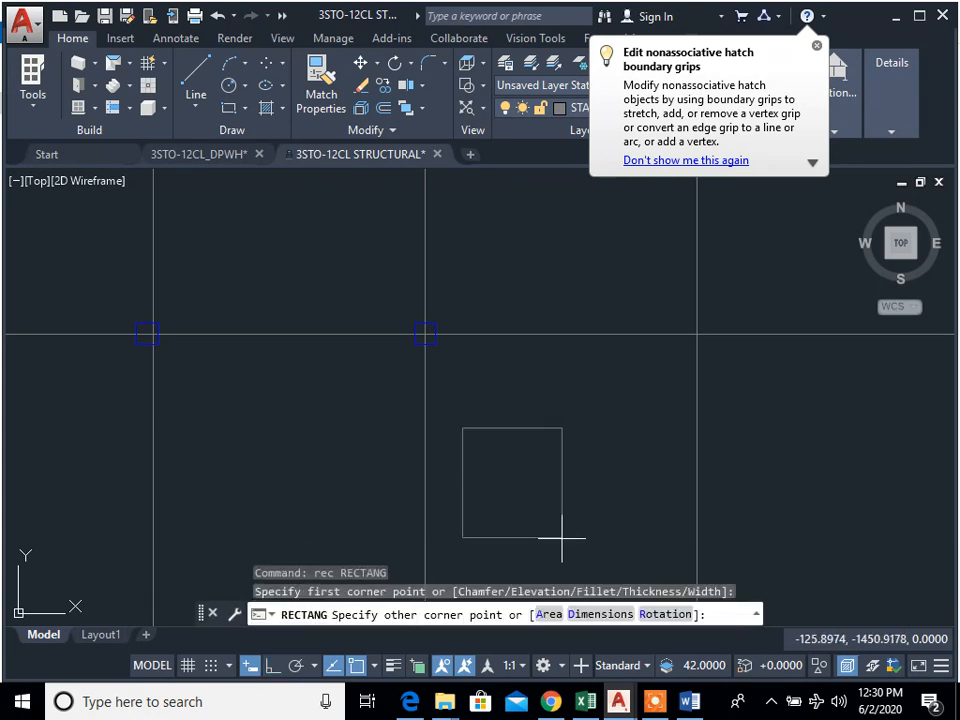
{"action": "type", "text": "d"}
{"action": "key", "text": "Return"}
{"action": "key", "text": "Escape"}
{"action": "key", "text": "Escape"}
Step: Draw a 0.575 by 0.575 rectangle in the empty area below and beside the A-2 column
{"action": "type", "text": "rec"}
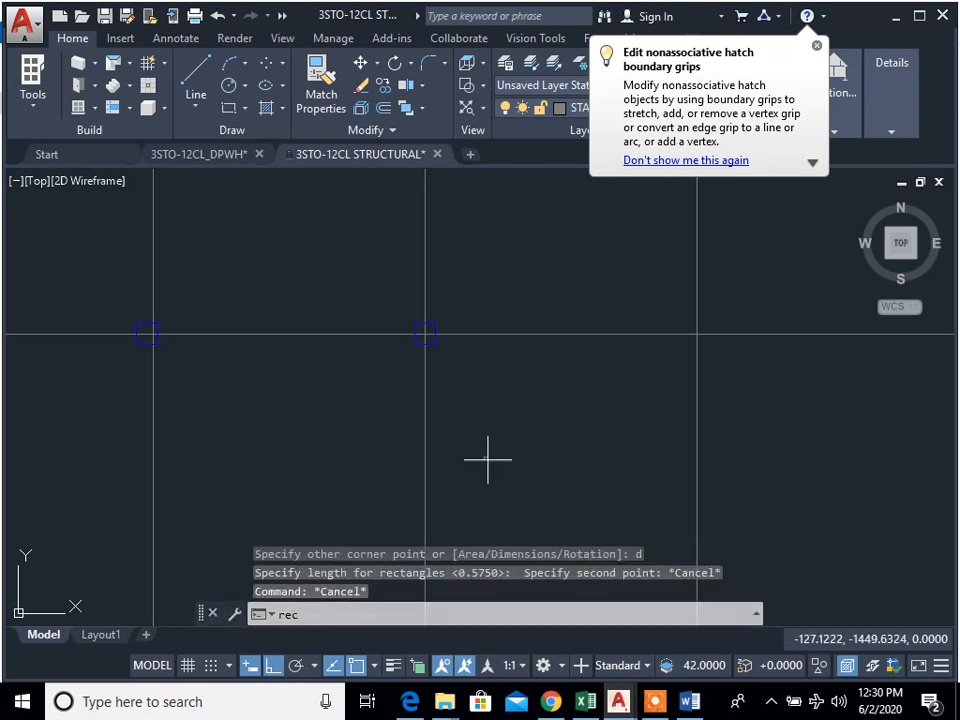
{"action": "key", "text": "Return"}
{"action": "left_click", "coordinate": [491, 461]}
{"action": "type", "text": "d"}
{"action": "key", "text": "Return"}
{"action": "type", "text": "0.575"}
{"action": "key", "text": "Return"}
{"action": "type", "text": "0.575"}
{"action": "key", "text": "Return"}
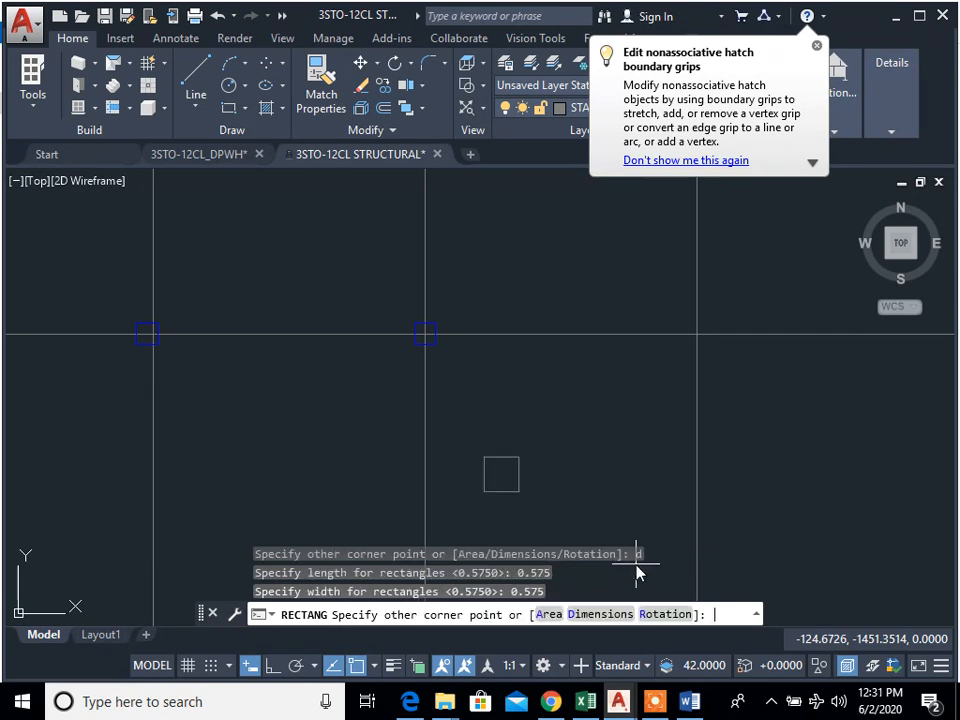
{"action": "scroll", "coordinate": [531, 486], "scroll_direction": "up", "scroll_amount": 4}
{"action": "middle_click_drag", "start_coordinate": [531, 486], "coordinate": [670, 491]}
{"action": "key", "text": "Escape"}
Step: Move the new 0.575 square by its centre onto the A-2 grid intersection
{"action": "key", "text": "Return"}
{"action": "type", "text": "m"}
{"action": "key", "text": "Escape"}
{"action": "type", "text": "m"}
{"action": "key", "text": "Return"}
{"action": "left_click_drag", "start_coordinate": [707, 536], "coordinate": [557, 400]}
{"action": "key", "text": "Return"}
{"action": "left_click", "coordinate": [595, 465]}
{"action": "scroll", "coordinate": [608, 451], "scroll_direction": "down", "scroll_amount": 5}
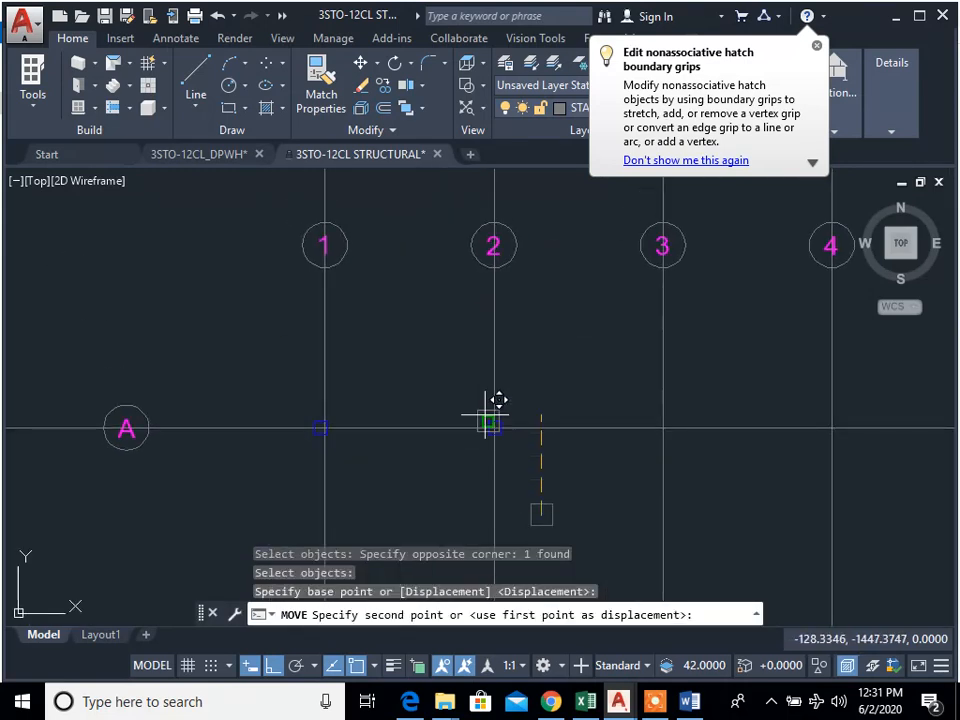
{"action": "scroll", "coordinate": [530, 468], "scroll_direction": "up", "scroll_amount": 3}
{"action": "left_click", "coordinate": [511, 459]}
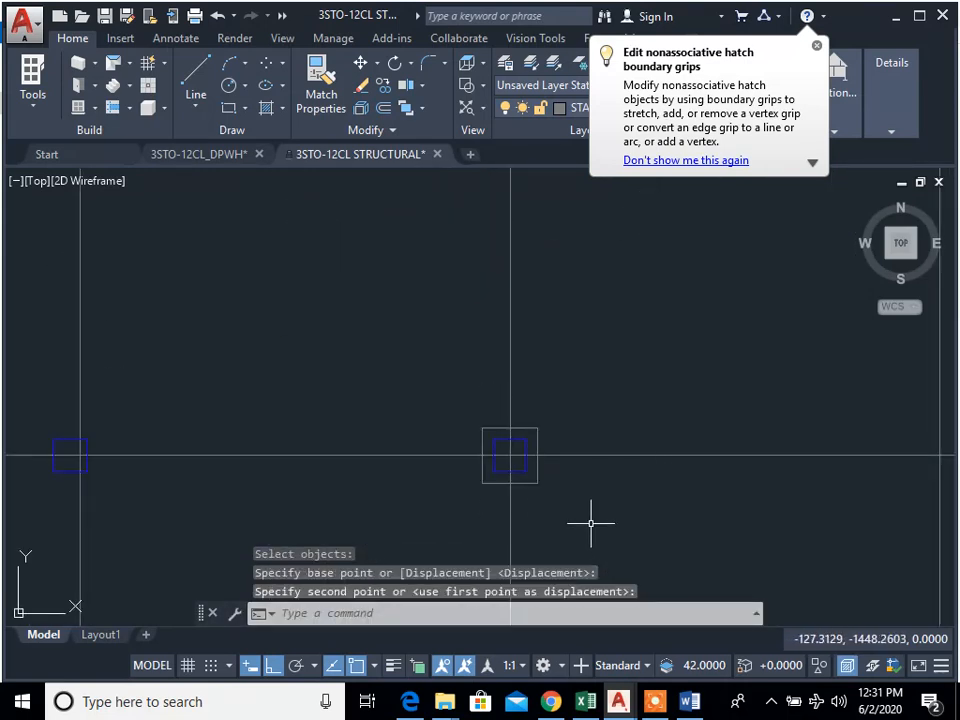
{"action": "key", "text": "Escape"}
{"action": "key", "text": "Escape"}
Step: Dismiss the hatch tip balloon and assign the 0.575 square at A-2 to the COLUMN layer
{"action": "scroll", "coordinate": [519, 396], "scroll_direction": "up", "scroll_amount": 2}
{"action": "scroll", "coordinate": [514, 422], "scroll_direction": "down", "scroll_amount": 3}
{"action": "scroll", "coordinate": [484, 403], "scroll_direction": "up", "scroll_amount": 4}
{"action": "left_click", "coordinate": [455, 413]}
{"action": "left_click", "coordinate": [419, 376]}
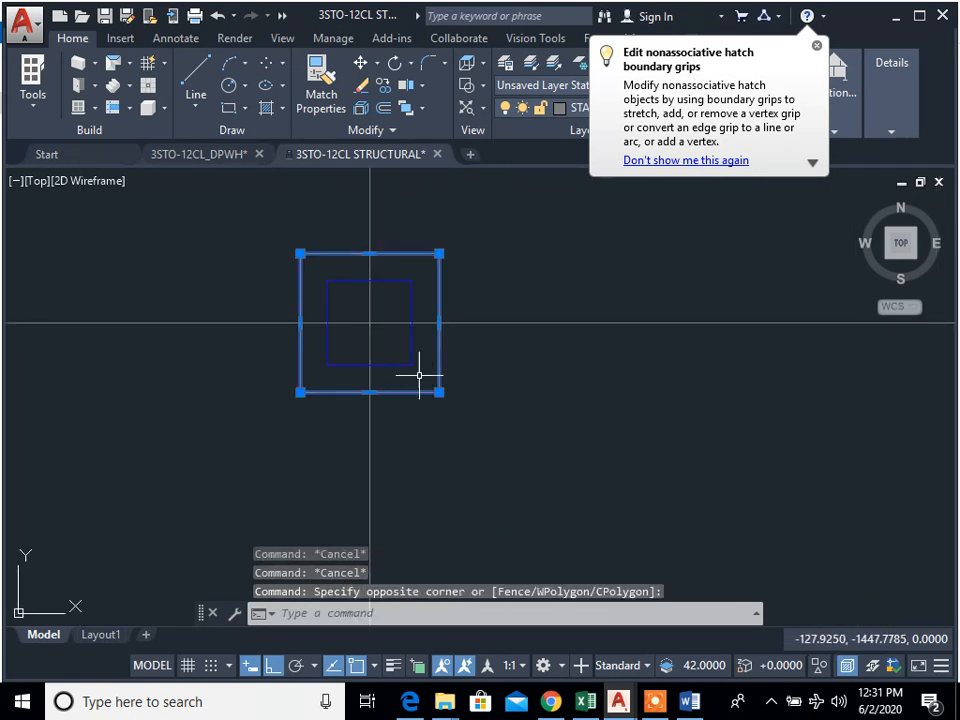
{"action": "left_click", "coordinate": [817, 46]}
{"action": "scroll", "coordinate": [546, 360], "scroll_direction": "down", "scroll_amount": 5}
{"action": "scroll", "coordinate": [557, 291], "scroll_direction": "up", "scroll_amount": 4}
{"action": "middle_click_drag", "start_coordinate": [557, 291], "coordinate": [601, 391]}
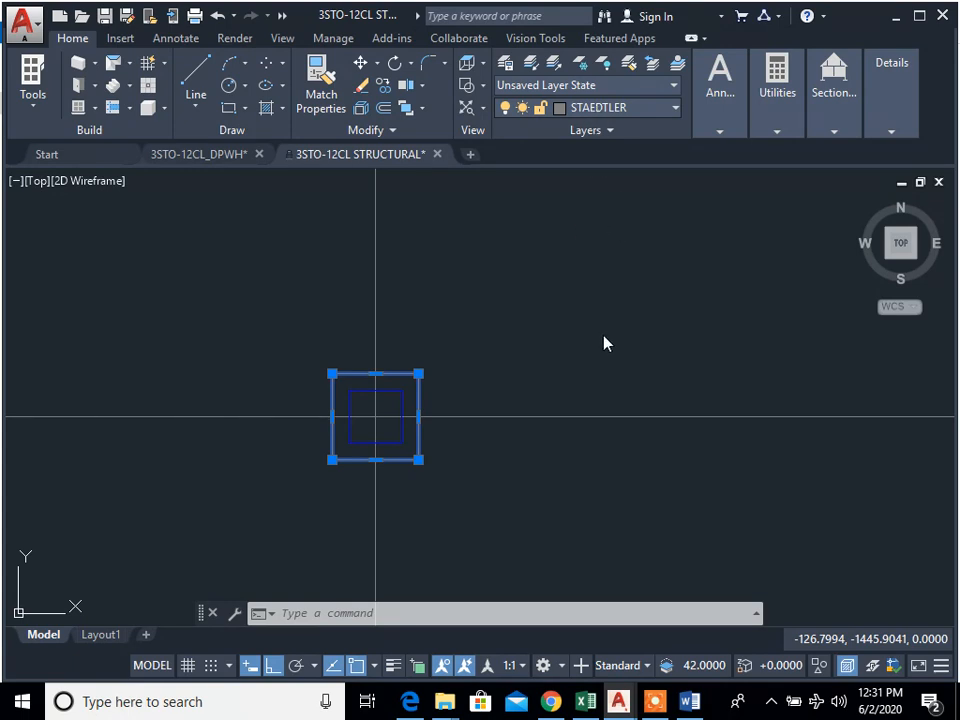
{"action": "left_click", "coordinate": [620, 107]}
{"action": "scroll", "coordinate": [639, 557], "scroll_direction": "up", "scroll_amount": 6}
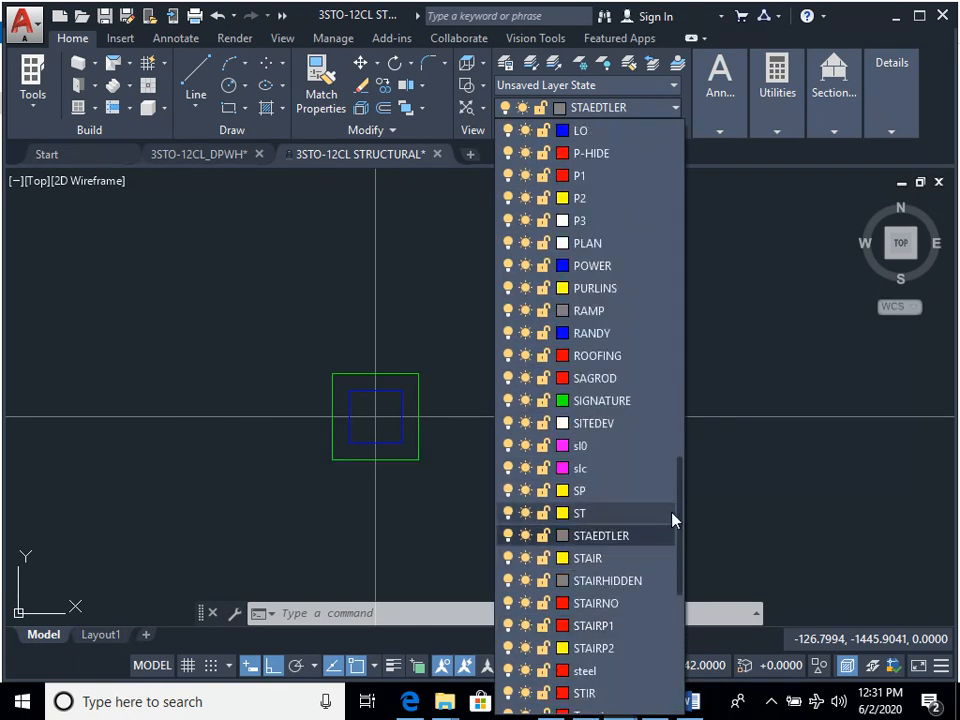
{"action": "left_click_drag", "start_coordinate": [678, 511], "coordinate": [677, 253]}
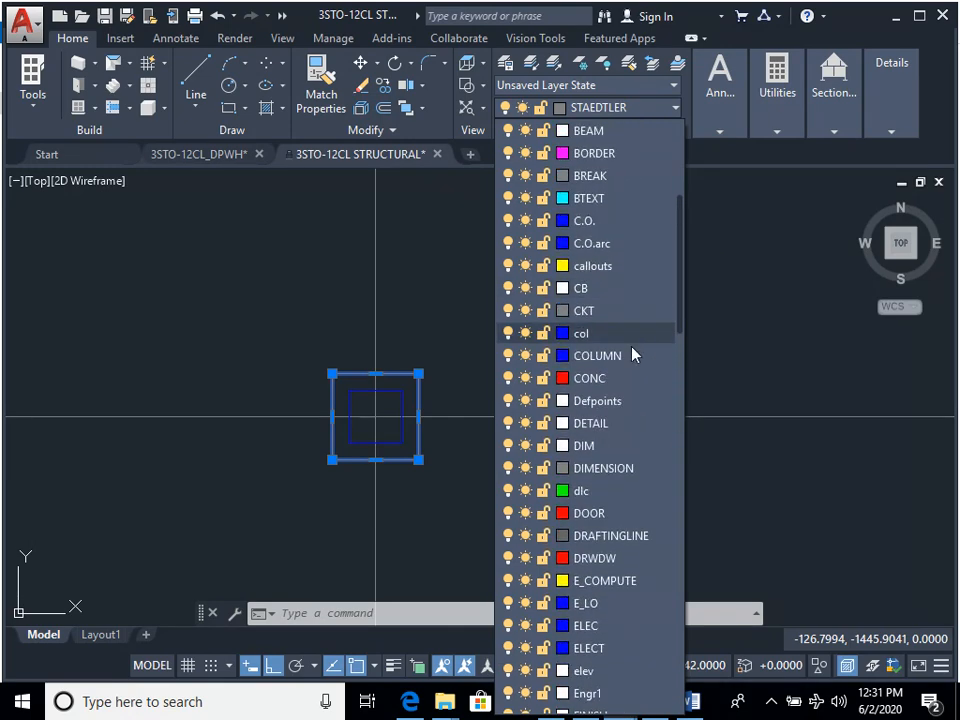
{"action": "left_click", "coordinate": [600, 356]}
{"action": "key", "text": "Escape"}
{"action": "key", "text": "Escape"}
{"action": "key", "text": "Escape"}
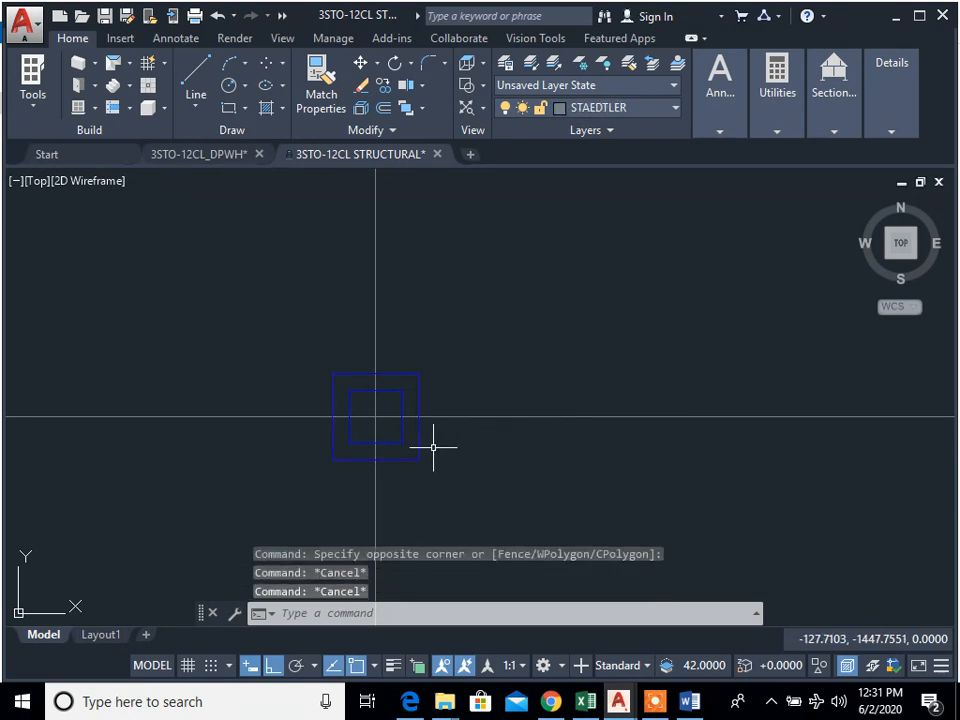
Step: Erase all four edges of the smaller column outline inside the 0.575 square at A-2
{"action": "scroll", "coordinate": [403, 448], "scroll_direction": "up", "scroll_amount": 6}
{"action": "mouse_move", "coordinate": [401, 444]}
{"action": "middle_mouse_down"}
{"action": "mouse_move", "coordinate": [512, 540]}
{"action": "mouse_move", "coordinate": [568, 562]}
{"action": "middle_mouse_up"}
{"action": "scroll", "coordinate": [510, 538], "scroll_direction": "up", "scroll_amount": 2}
{"action": "scroll", "coordinate": [568, 562], "scroll_direction": "down", "scroll_amount": 4}
{"action": "type", "text": "e"}
{"action": "left_click", "coordinate": [575, 556]}
{"action": "left_click", "coordinate": [546, 528]}
{"action": "key", "text": "space"}
{"action": "scroll", "coordinate": [595, 538], "scroll_direction": "down", "scroll_amount": 4}
{"action": "scroll", "coordinate": [558, 505], "scroll_direction": "up", "scroll_amount": 3}
{"action": "type", "text": "e"}
{"action": "left_click", "coordinate": [566, 531]}
{"action": "left_click", "coordinate": [523, 500]}
{"action": "key", "text": "space"}
{"action": "scroll", "coordinate": [592, 528], "scroll_direction": "down", "scroll_amount": 3}
Step: Copy the A-2 column from its centre to the B-2 and C-2 grid intersections
{"action": "mouse_move", "coordinate": [591, 528]}
{"action": "middle_mouse_down"}
{"action": "mouse_move", "coordinate": [491, 421]}
{"action": "mouse_move", "coordinate": [617, 396]}
{"action": "mouse_move", "coordinate": [566, 396]}
{"action": "mouse_move", "coordinate": [530, 306]}
{"action": "middle_mouse_up"}
{"action": "scroll", "coordinate": [572, 396], "scroll_direction": "down", "scroll_amount": 6}
{"action": "middle_click_drag", "start_coordinate": [585, 395], "coordinate": [553, 418]}
{"action": "type", "text": "cp"}
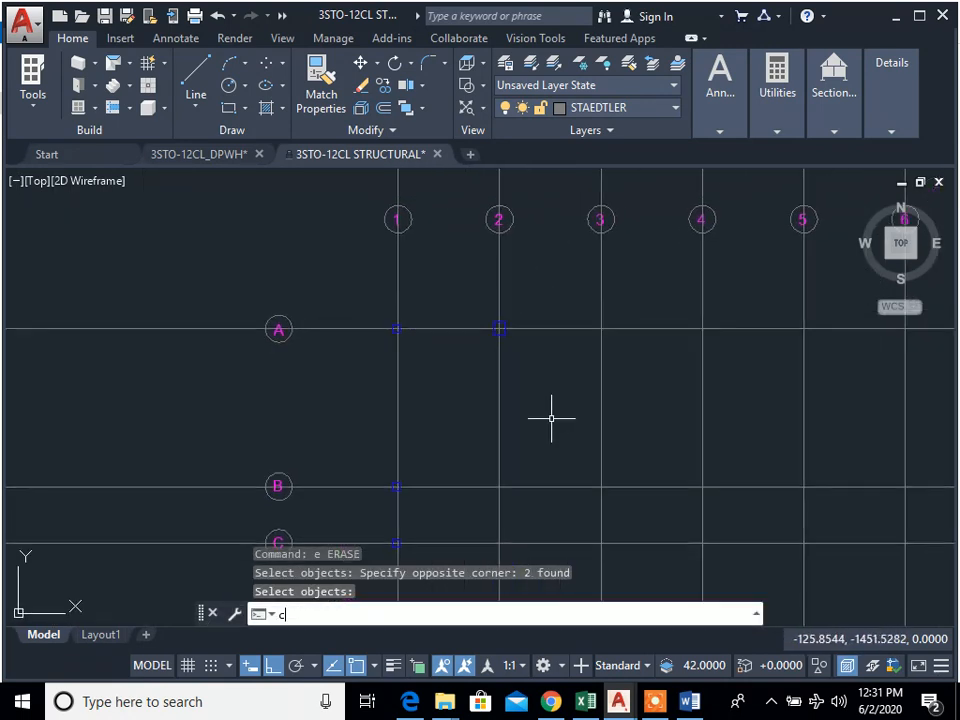
{"action": "key", "text": "space"}
{"action": "scroll", "coordinate": [512, 345], "scroll_direction": "up", "scroll_amount": 5}
{"action": "left_click", "coordinate": [478, 347]}
{"action": "left_click", "coordinate": [445, 291]}
{"action": "key", "text": "space"}
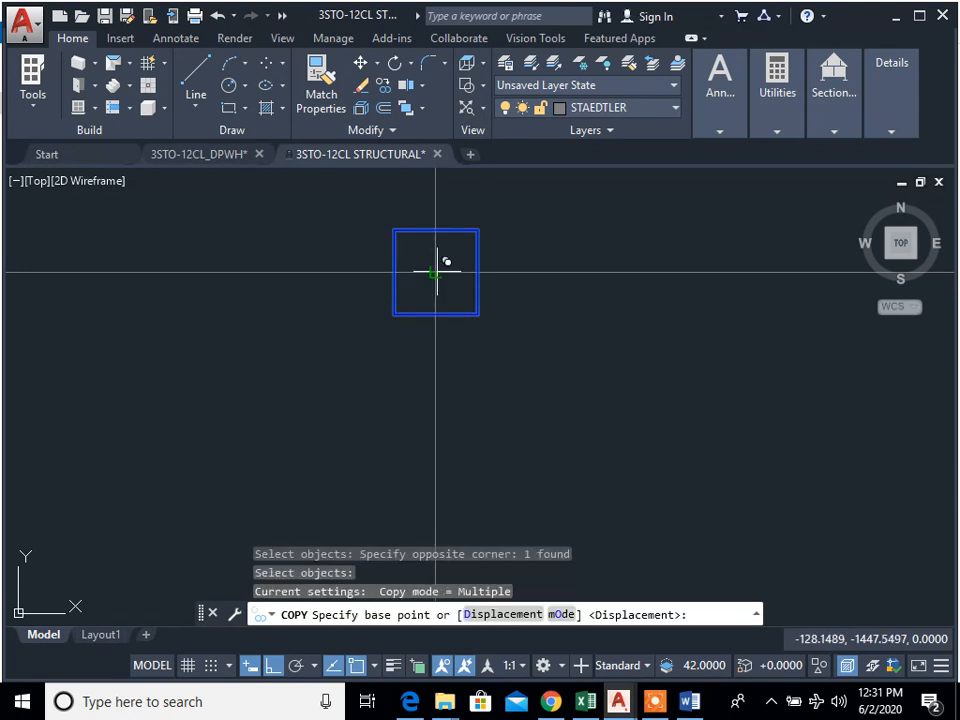
{"action": "left_click", "coordinate": [435, 272]}
{"action": "scroll", "coordinate": [445, 331], "scroll_direction": "down", "scroll_amount": 5}
{"action": "middle_click_drag", "start_coordinate": [448, 506], "coordinate": [471, 308]}
{"action": "left_click", "coordinate": [465, 372]}
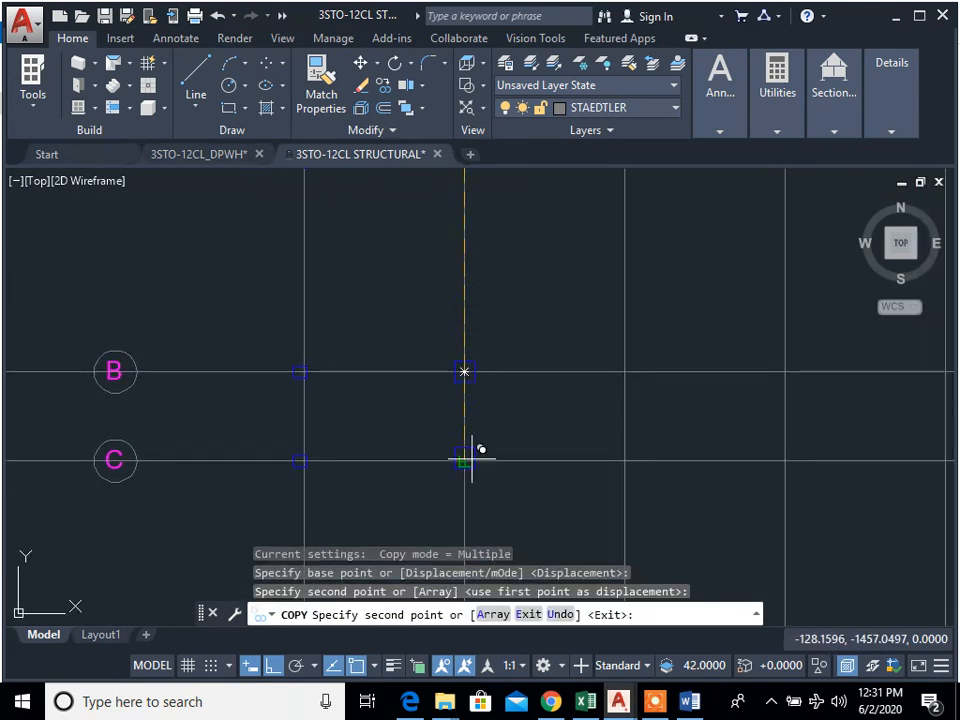
{"action": "left_click", "coordinate": [465, 460]}
{"action": "key", "text": "Escape"}
Step: Copy the three grid line 2 columns together, with the A-2 centre as base point, to grid lines 3 through 10
{"action": "type", "text": "cp"}
{"action": "key", "text": "space"}
{"action": "scroll", "coordinate": [472, 474], "scroll_direction": "up", "scroll_amount": 5}
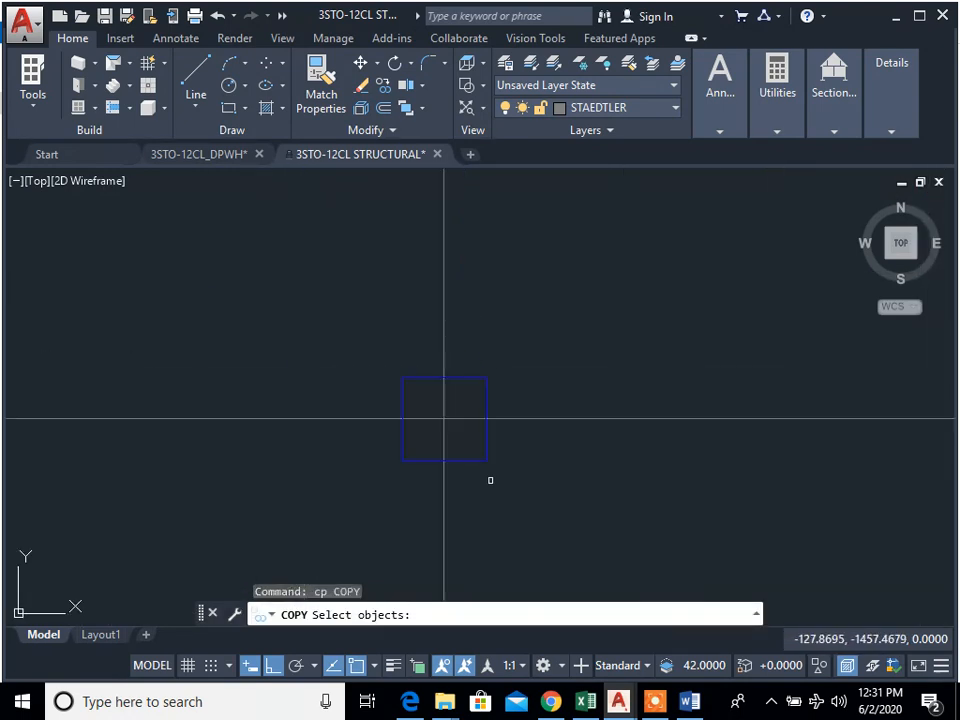
{"action": "left_click", "coordinate": [490, 480]}
{"action": "left_click", "coordinate": [470, 443]}
{"action": "scroll", "coordinate": [470, 443], "scroll_direction": "down", "scroll_amount": 6}
{"action": "middle_click_drag", "start_coordinate": [491, 377], "coordinate": [544, 433]}
{"action": "scroll", "coordinate": [541, 424], "scroll_direction": "up", "scroll_amount": 5}
{"action": "left_click", "coordinate": [513, 473]}
{"action": "left_click", "coordinate": [466, 447]}
{"action": "scroll", "coordinate": [494, 400], "scroll_direction": "down", "scroll_amount": 5}
{"action": "middle_click_drag", "start_coordinate": [506, 350], "coordinate": [527, 407]}
{"action": "scroll", "coordinate": [520, 347], "scroll_direction": "up", "scroll_amount": 5}
{"action": "left_click", "coordinate": [508, 334]}
{"action": "left_click", "coordinate": [472, 302]}
{"action": "key", "text": "space"}
{"action": "left_click", "coordinate": [456, 289]}
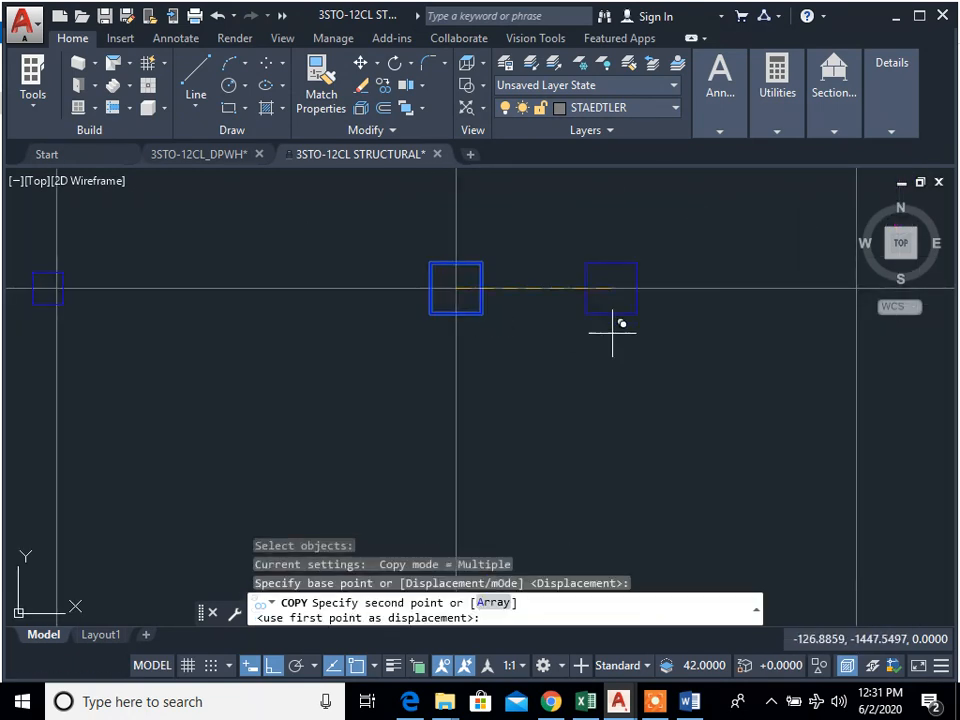
{"action": "scroll", "coordinate": [590, 335], "scroll_direction": "down", "scroll_amount": 5}
{"action": "left_click", "coordinate": [587, 346]}
{"action": "left_click", "coordinate": [688, 346]}
{"action": "left_click", "coordinate": [782, 346]}
{"action": "middle_click_drag", "start_coordinate": [831, 422], "coordinate": [568, 346]}
{"action": "left_click", "coordinate": [565, 320]}
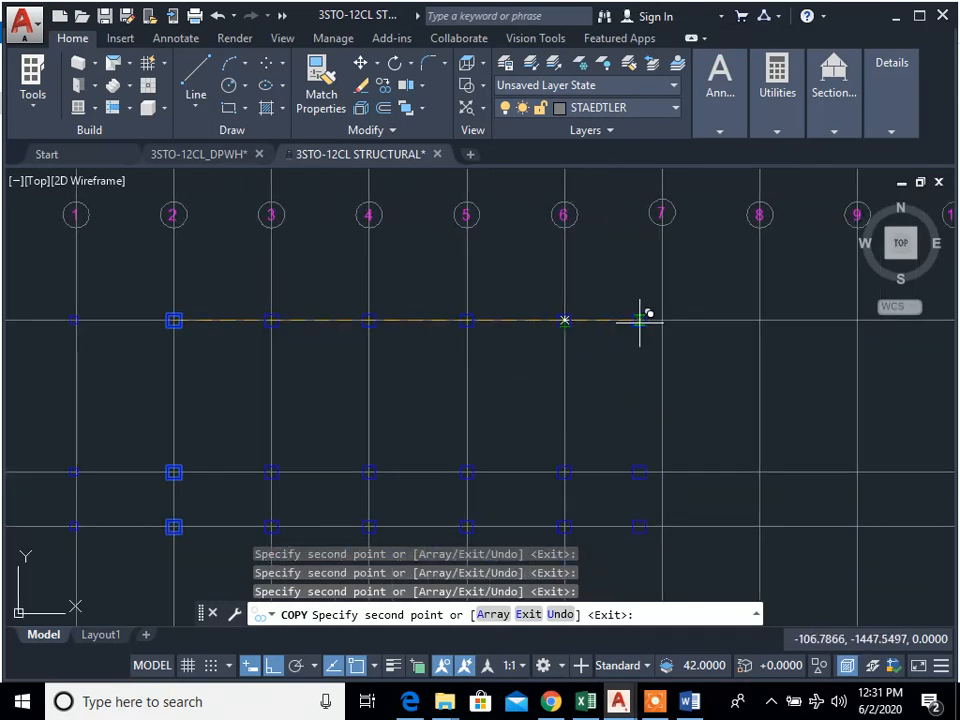
{"action": "left_click", "coordinate": [858, 320]}
{"action": "middle_click_drag", "start_coordinate": [770, 411], "coordinate": [399, 411]}
{"action": "key", "text": "Escape"}
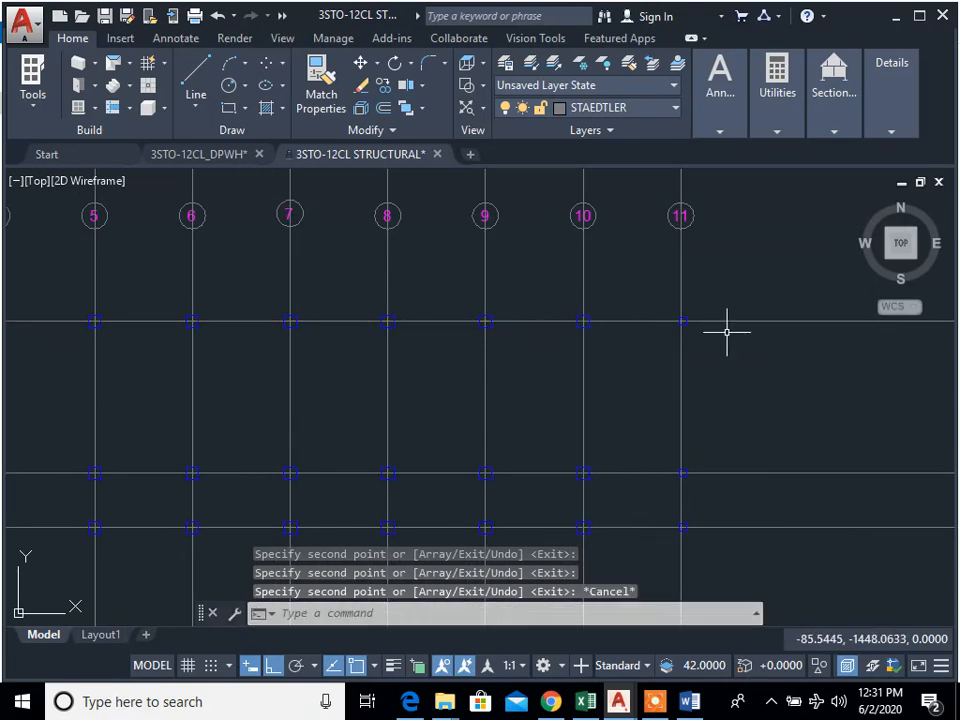
{"action": "key", "text": "Escape"}
{"action": "key", "text": "Escape"}
Step: Examine the columns across the foundation grid, comparing the grid line 1 and 11 columns with the 0.575 columns
{"action": "middle_click_drag", "start_coordinate": [525, 384], "coordinate": [795, 384]}
{"action": "middle_click_drag", "start_coordinate": [269, 334], "coordinate": [676, 349]}
{"action": "scroll", "coordinate": [349, 366], "scroll_direction": "up", "scroll_amount": 4}
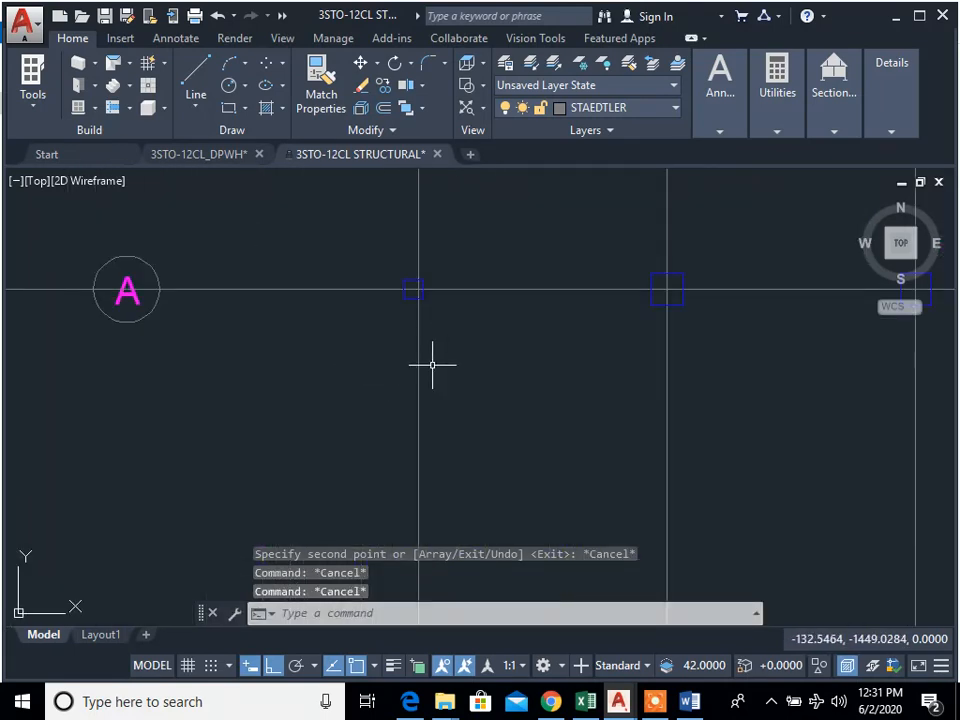
{"action": "middle_click_drag", "start_coordinate": [460, 553], "coordinate": [457, 362]}
{"action": "scroll", "coordinate": [460, 405], "scroll_direction": "down", "scroll_amount": 2}
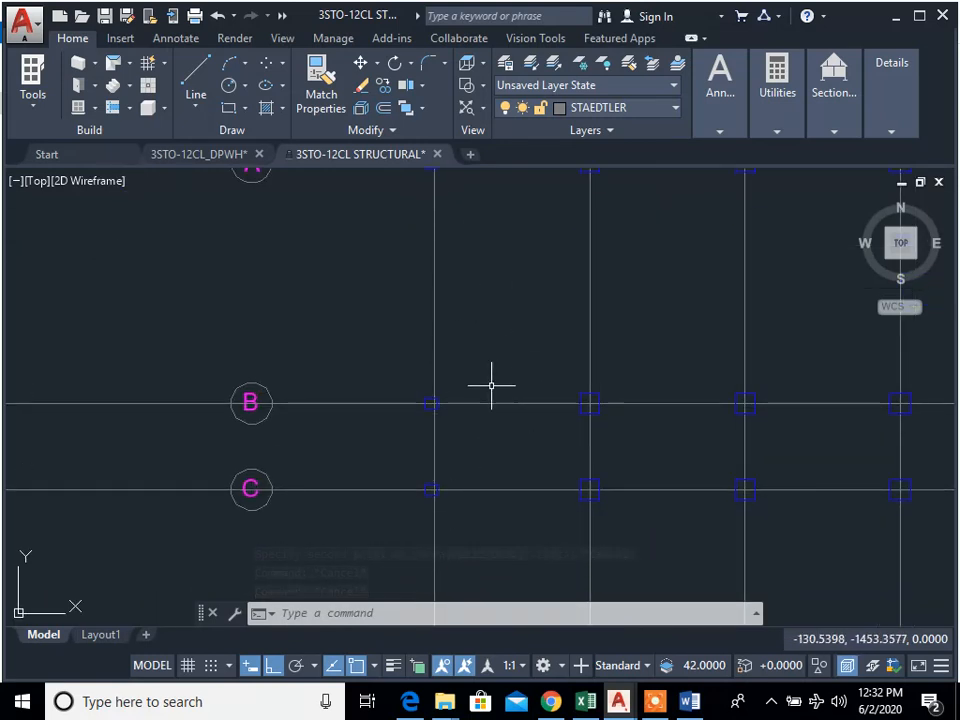
{"action": "scroll", "coordinate": [440, 400], "scroll_direction": "up", "scroll_amount": 2}
{"action": "scroll", "coordinate": [464, 417], "scroll_direction": "up", "scroll_amount": 2}
{"action": "scroll", "coordinate": [390, 369], "scroll_direction": "up", "scroll_amount": 2}
{"action": "scroll", "coordinate": [403, 371], "scroll_direction": "down", "scroll_amount": 2}
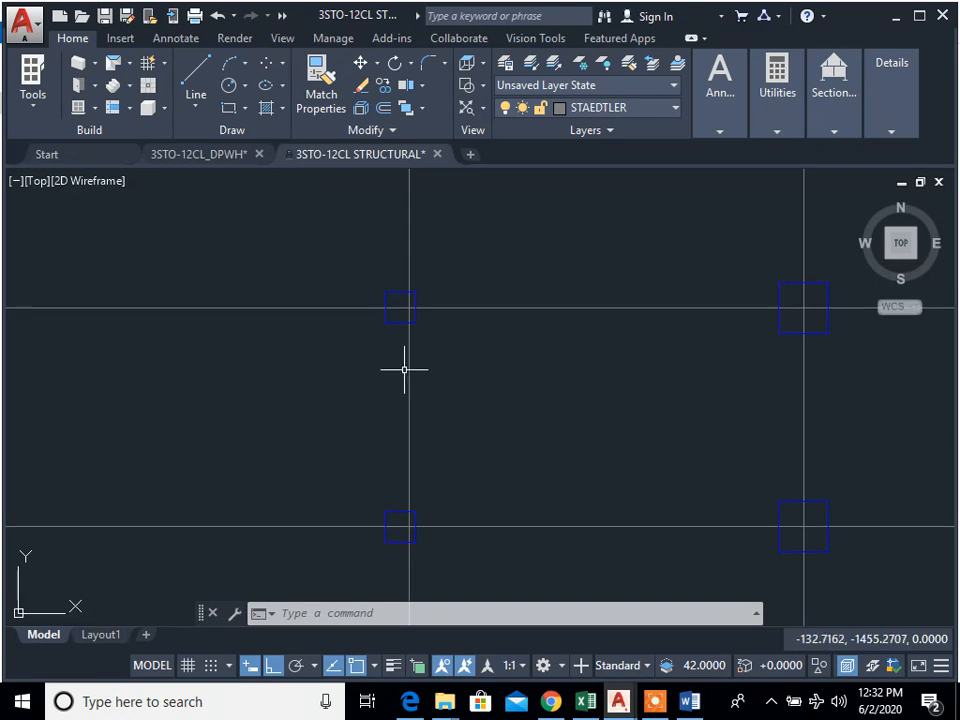
{"action": "scroll", "coordinate": [668, 423], "scroll_direction": "down", "scroll_amount": 2}
{"action": "middle_click_drag", "start_coordinate": [667, 424], "coordinate": [648, 436]}
{"action": "middle_click_drag", "start_coordinate": [580, 262], "coordinate": [501, 347]}
{"action": "scroll", "coordinate": [477, 273], "scroll_direction": "up", "scroll_amount": 1}
{"action": "scroll", "coordinate": [469, 251], "scroll_direction": "up", "scroll_amount": 2}
{"action": "scroll", "coordinate": [577, 381], "scroll_direction": "down", "scroll_amount": 4}
{"action": "middle_click_drag", "start_coordinate": [643, 418], "coordinate": [479, 396]}
{"action": "scroll", "coordinate": [779, 426], "scroll_direction": "down", "scroll_amount": 2}
{"action": "mouse_move", "coordinate": [696, 410]}
{"action": "middle_mouse_down"}
{"action": "mouse_move", "coordinate": [346, 418]}
{"action": "mouse_move", "coordinate": [660, 429]}
{"action": "middle_mouse_up"}
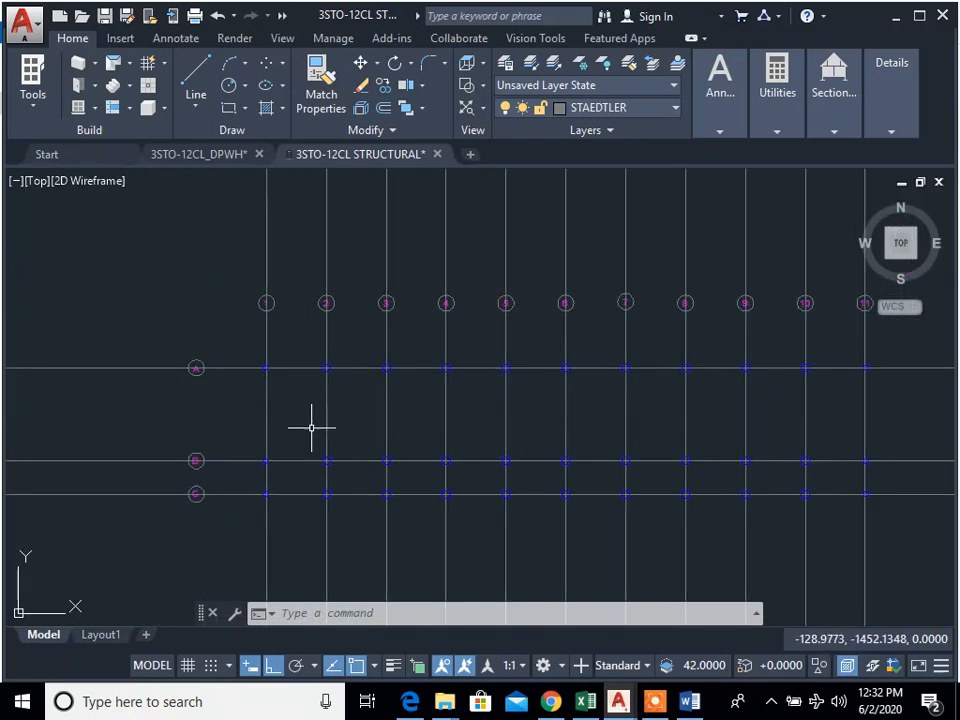
{"action": "scroll", "coordinate": [311, 427], "scroll_direction": "up", "scroll_amount": 4}
{"action": "middle_click_drag", "start_coordinate": [281, 401], "coordinate": [332, 401]}
{"action": "scroll", "coordinate": [312, 372], "scroll_direction": "up", "scroll_amount": 2}
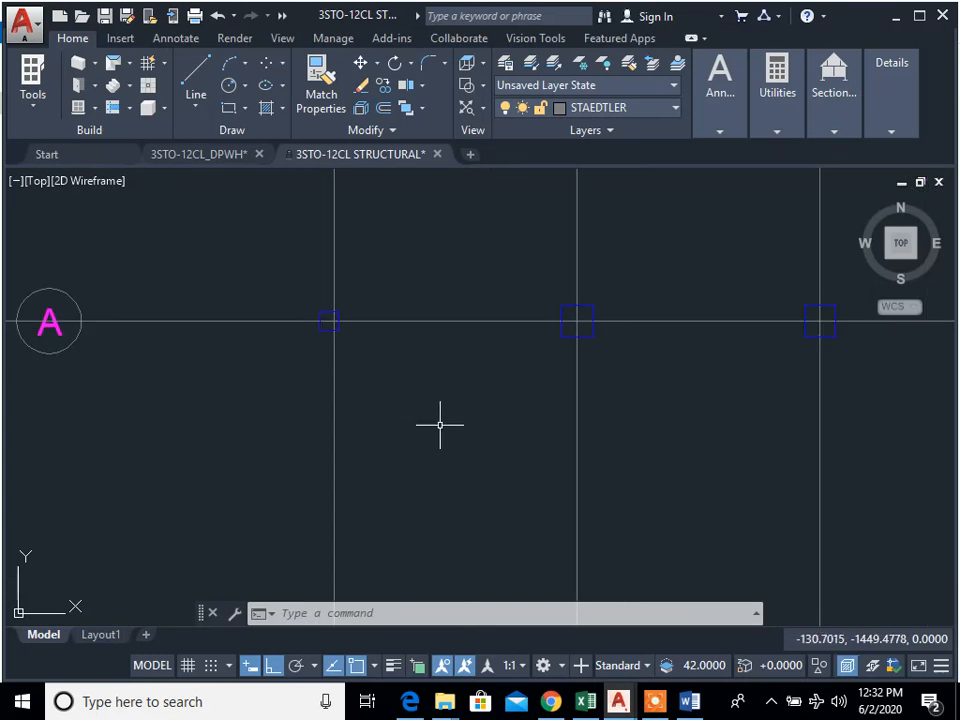
Step: Examine how the smaller grid line 1 column sits off its grid intersection beside the 0.575 columns on grid line A
{"action": "scroll", "coordinate": [447, 431], "scroll_direction": "down", "scroll_amount": 2}
{"action": "scroll", "coordinate": [388, 399], "scroll_direction": "up", "scroll_amount": 5}
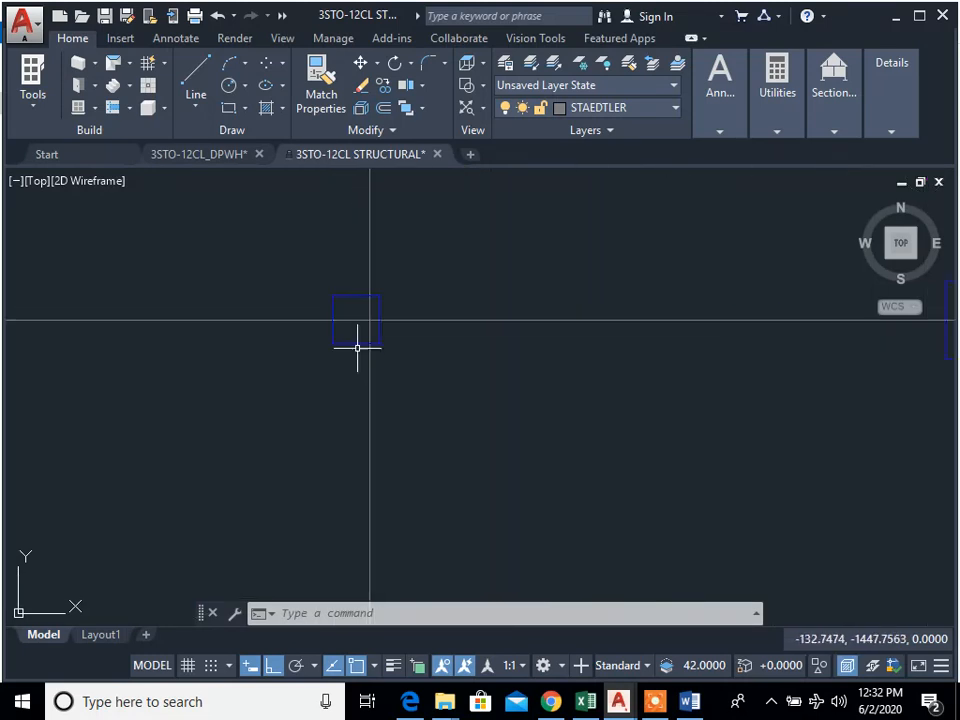
{"action": "scroll", "coordinate": [496, 385], "scroll_direction": "down", "scroll_amount": 4}
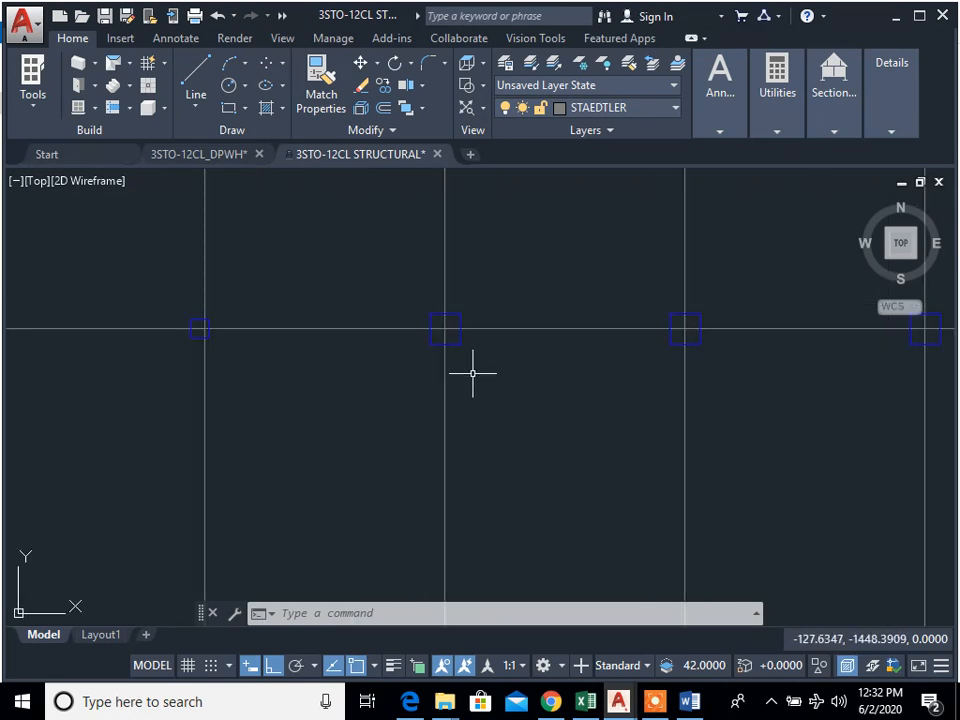
{"action": "scroll", "coordinate": [237, 343], "scroll_direction": "up", "scroll_amount": 5}
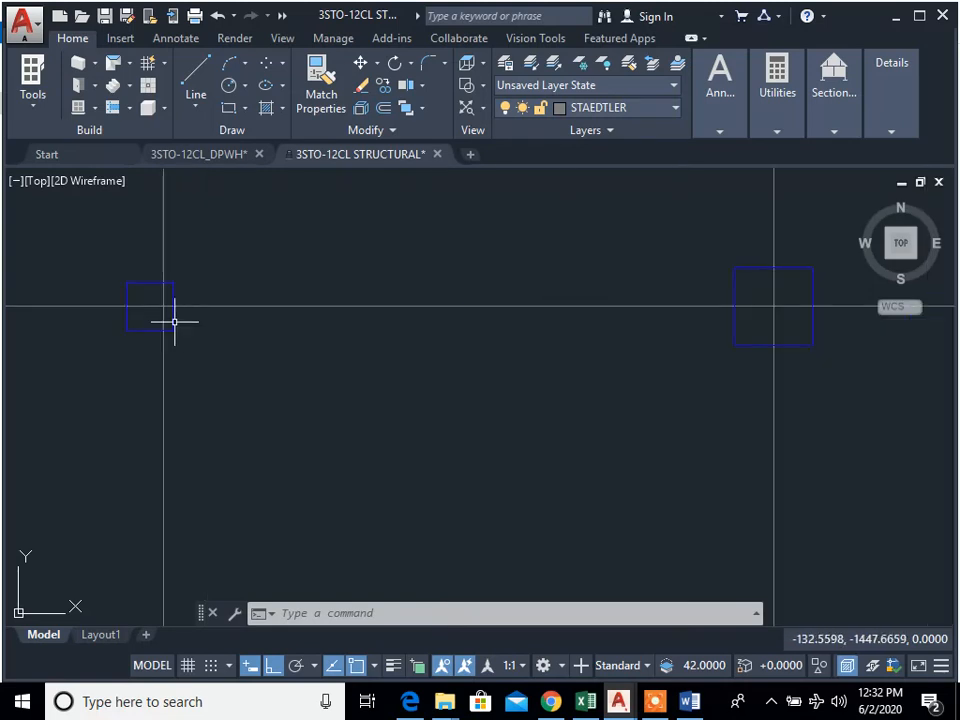
{"action": "scroll", "coordinate": [225, 358], "scroll_direction": "down", "scroll_amount": 2}
{"action": "middle_click_drag", "start_coordinate": [225, 358], "coordinate": [372, 370]}
{"action": "scroll", "coordinate": [358, 369], "scroll_direction": "down", "scroll_amount": 1}
{"action": "scroll", "coordinate": [365, 372], "scroll_direction": "up", "scroll_amount": 3}
{"action": "middle_click_drag", "start_coordinate": [551, 416], "coordinate": [512, 428]}
{"action": "scroll", "coordinate": [598, 452], "scroll_direction": "down", "scroll_amount": 4}
{"action": "middle_click_drag", "start_coordinate": [605, 455], "coordinate": [392, 438]}
{"action": "scroll", "coordinate": [590, 450], "scroll_direction": "down", "scroll_amount": 2}
{"action": "scroll", "coordinate": [372, 435], "scroll_direction": "up", "scroll_amount": 2}
Step: Draw a diagonal line across the smaller A-1 column from its lower-right corner to its upper-left corner
{"action": "type", "text": "l"}
{"action": "key", "text": "Return"}
{"action": "left_click", "coordinate": [288, 402]}
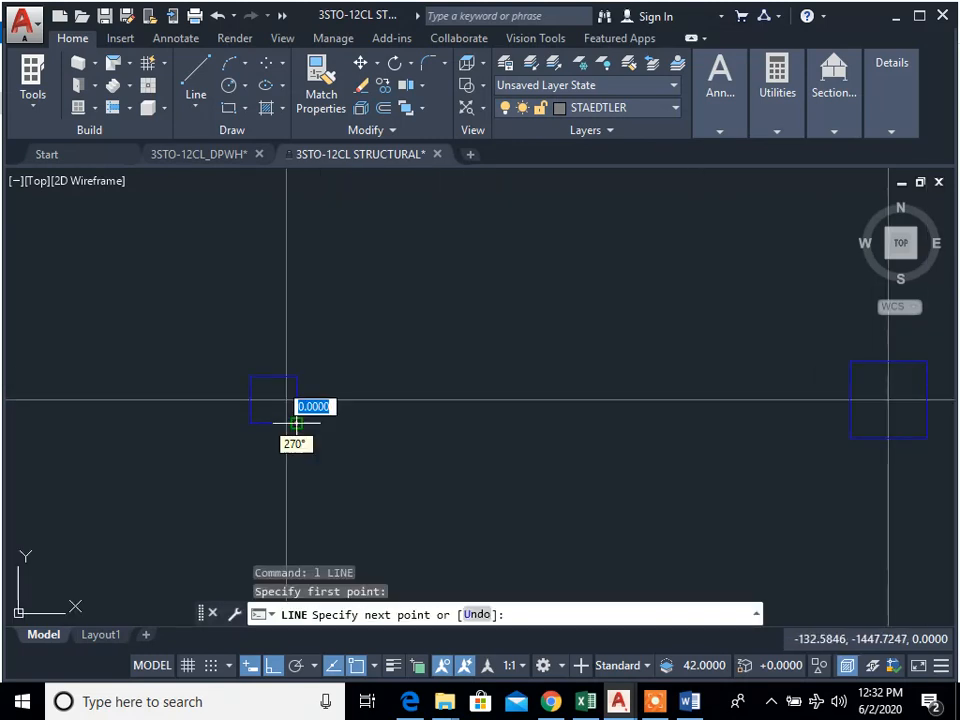
{"action": "left_click", "coordinate": [249, 377]}
{"action": "key", "text": "Escape"}
{"action": "key", "text": "Escape"}
{"action": "key", "text": "Escape"}
Step: Copy the A-2 column from its centre to the midpoint of the diagonal in the smaller A-1 column
{"action": "middle_click_drag", "start_coordinate": [729, 508], "coordinate": [602, 508]}
{"action": "type", "text": "cp"}
{"action": "key", "text": "Return"}
{"action": "left_click", "coordinate": [831, 465]}
{"action": "left_click", "coordinate": [784, 424]}
{"action": "key", "text": "Return"}
{"action": "left_click", "coordinate": [760, 400]}
{"action": "scroll", "coordinate": [200, 398], "scroll_direction": "up", "scroll_amount": 5}
{"action": "left_click", "coordinate": [203, 393]}
{"action": "key", "text": "Escape"}
{"action": "key", "text": "Escape"}
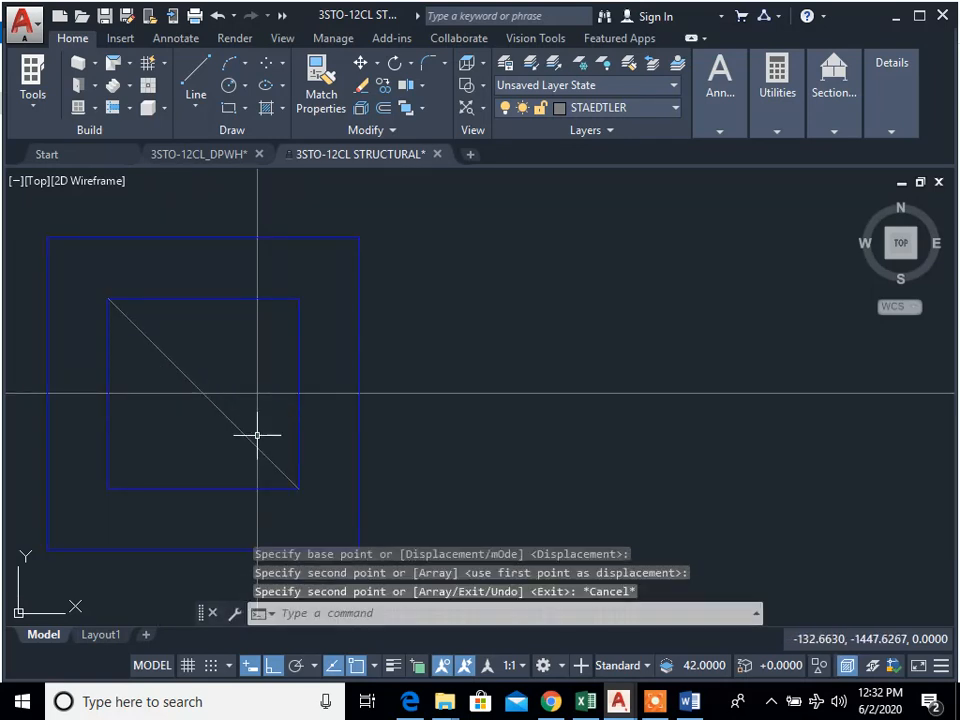
Step: Erase the four edges of the smaller A-1 column outline and the diagonal line inside the new column
{"action": "scroll", "coordinate": [430, 430], "scroll_direction": "down", "scroll_amount": 5}
{"action": "scroll", "coordinate": [360, 437], "scroll_direction": "up", "scroll_amount": 4}
{"action": "type", "text": "e"}
{"action": "key", "text": "space"}
{"action": "left_click", "coordinate": [390, 463]}
{"action": "left_click", "coordinate": [339, 430]}
{"action": "key", "text": "space"}
{"action": "key", "text": "space"}
{"action": "left_click", "coordinate": [478, 373]}
{"action": "left_click", "coordinate": [467, 328]}
{"action": "key", "text": "space"}
{"action": "key", "text": "space"}
{"action": "left_click", "coordinate": [406, 352]}
{"action": "left_click", "coordinate": [392, 382]}
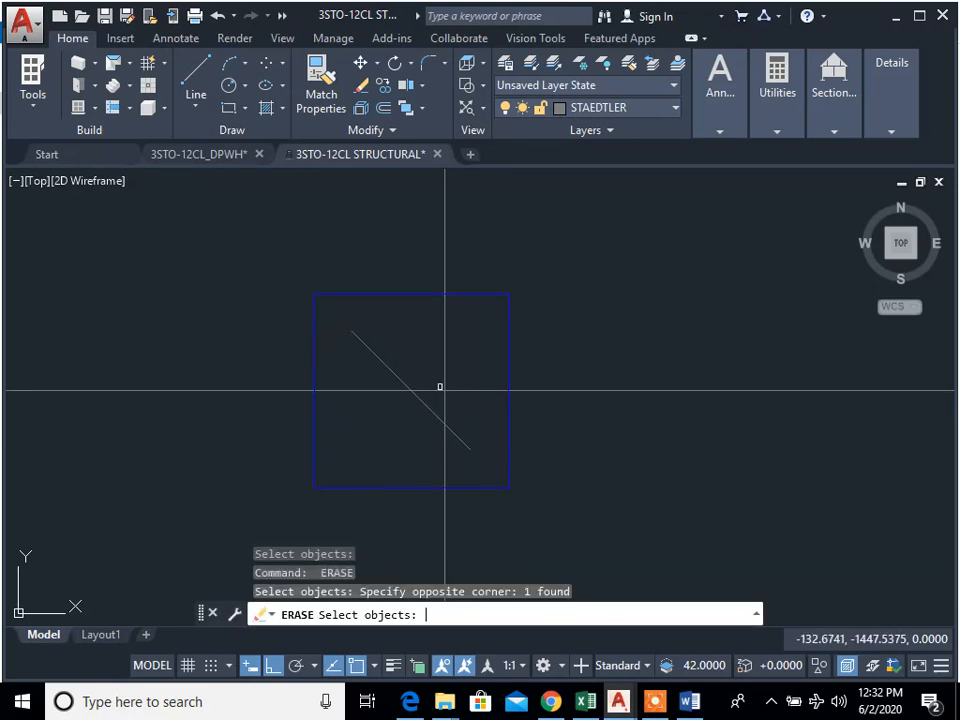
{"action": "key", "text": "space"}
Step: Copy the enlarged A-1 column, with the A-1 grid intersection as base point, to the B-1 and C-1 intersections
{"action": "scroll", "coordinate": [455, 456], "scroll_direction": "down", "scroll_amount": 6}
{"action": "middle_click_drag", "start_coordinate": [508, 476], "coordinate": [534, 484]}
{"action": "scroll", "coordinate": [531, 530], "scroll_direction": "down", "scroll_amount": 2}
{"action": "mouse_move", "coordinate": [528, 560]}
{"action": "middle_mouse_down"}
{"action": "mouse_move", "coordinate": [521, 427]}
{"action": "mouse_move", "coordinate": [541, 368]}
{"action": "middle_mouse_up"}
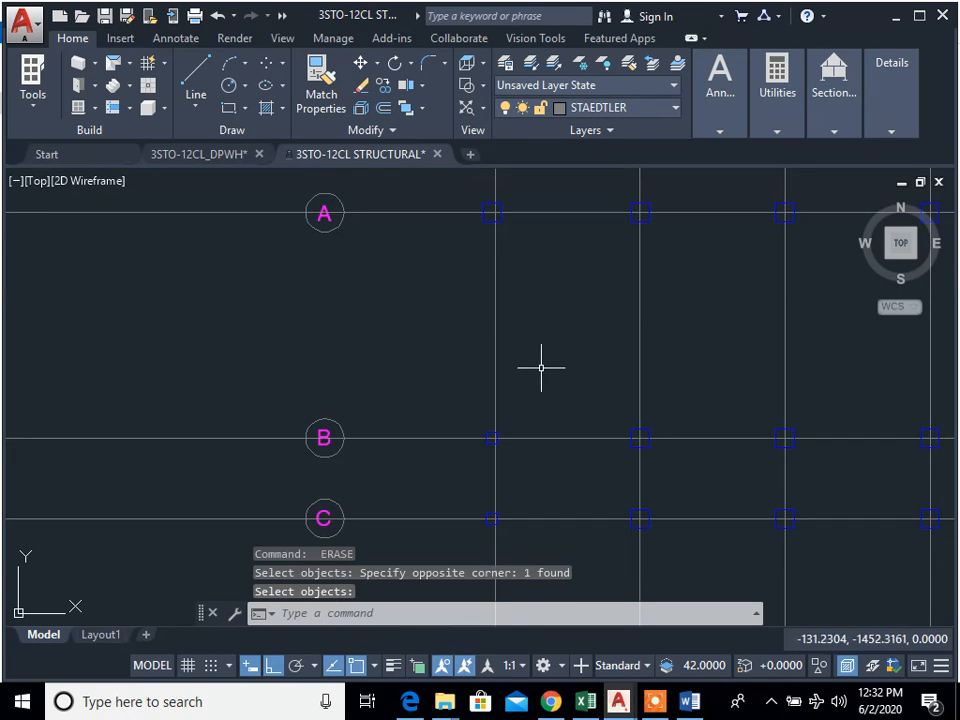
{"action": "type", "text": "cp"}
{"action": "key", "text": "space"}
{"action": "scroll", "coordinate": [529, 350], "scroll_direction": "up", "scroll_amount": 4}
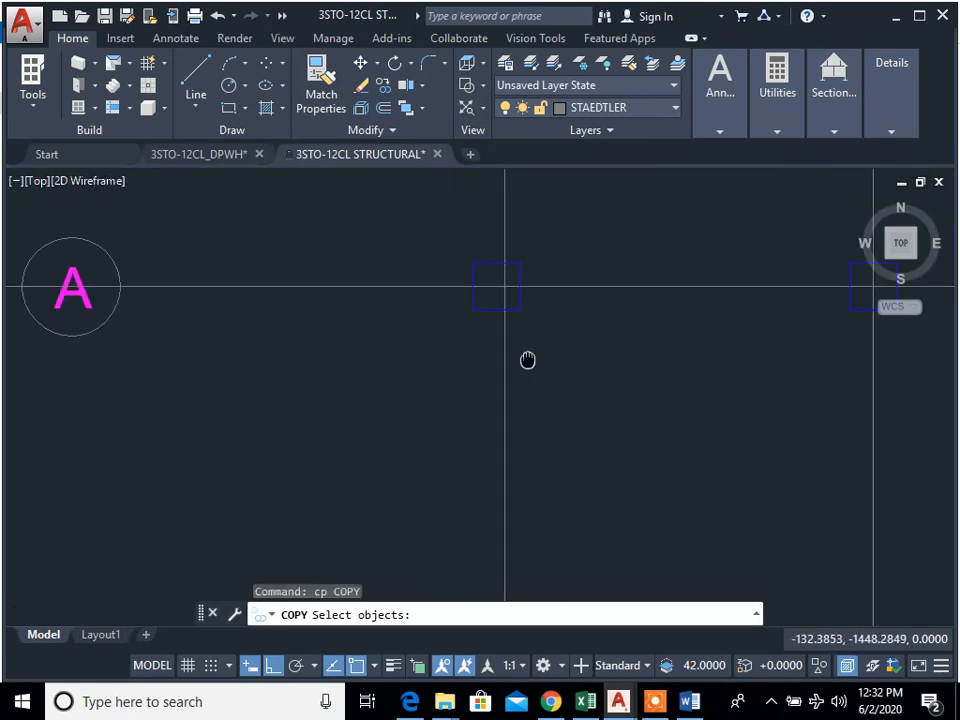
{"action": "left_click", "coordinate": [536, 338]}
{"action": "left_click", "coordinate": [516, 345]}
{"action": "key", "text": "space"}
{"action": "left_click", "coordinate": [506, 339]}
{"action": "scroll", "coordinate": [501, 366], "scroll_direction": "down", "scroll_amount": 4}
{"action": "middle_click_drag", "start_coordinate": [503, 480], "coordinate": [497, 375]}
{"action": "scroll", "coordinate": [500, 370], "scroll_direction": "up", "scroll_amount": 8}
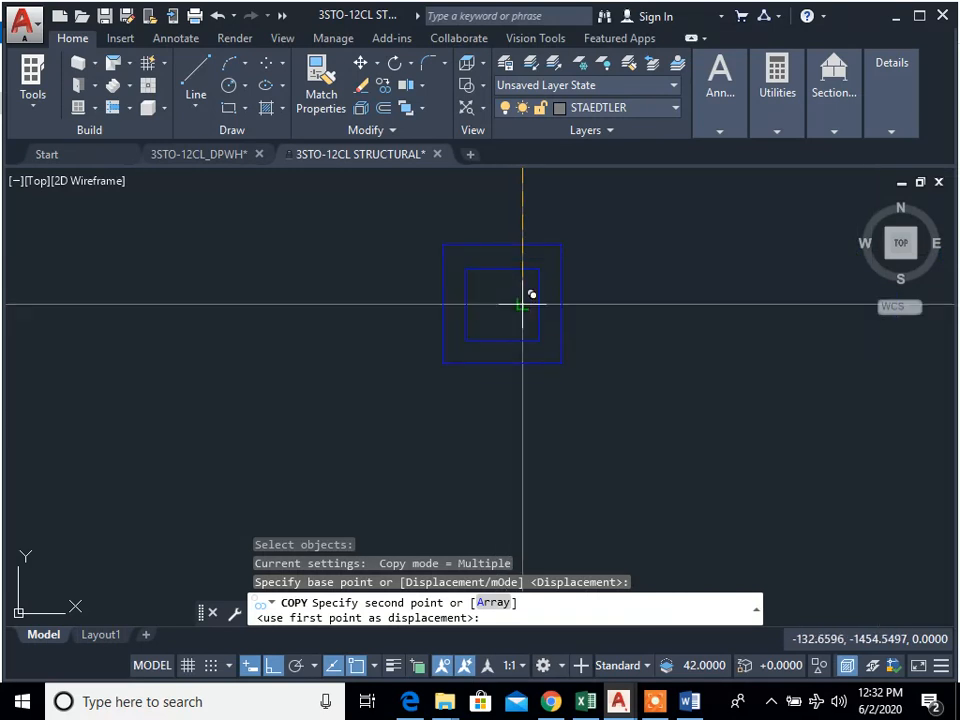
{"action": "left_click", "coordinate": [523, 302]}
{"action": "scroll", "coordinate": [537, 460], "scroll_direction": "down", "scroll_amount": 8}
{"action": "middle_click_drag", "start_coordinate": [537, 460], "coordinate": [514, 274]}
{"action": "scroll", "coordinate": [514, 375], "scroll_direction": "up", "scroll_amount": 6}
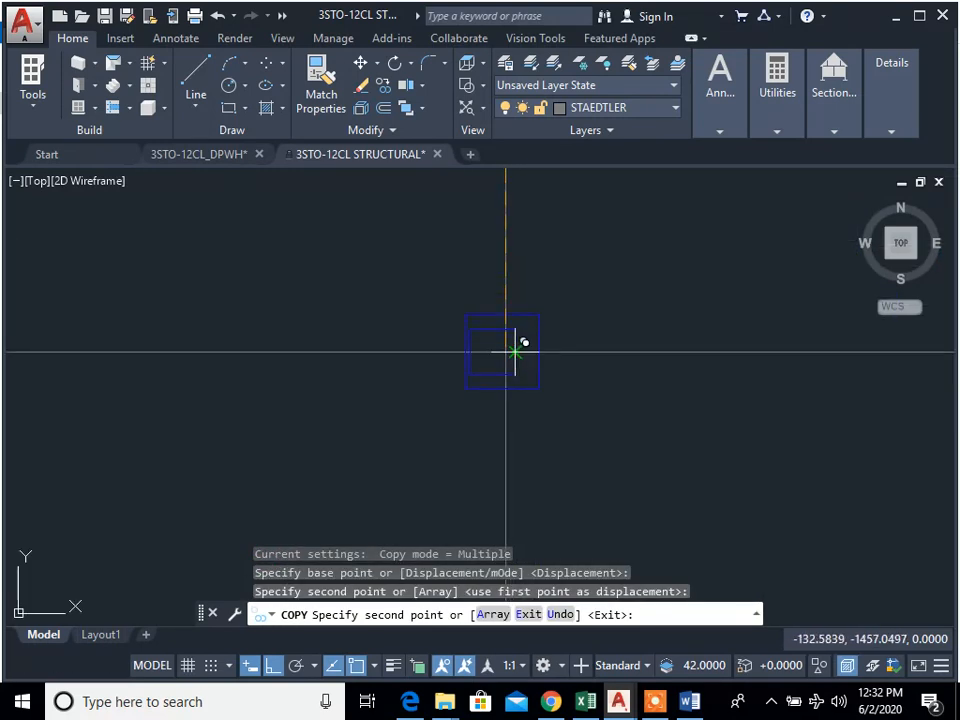
{"action": "key", "text": "Escape"}
{"action": "key", "text": "Escape"}
{"action": "key", "text": "Escape"}
Step: Erase the smaller column outline inside the new square at C-1
{"action": "scroll", "coordinate": [514, 345], "scroll_direction": "up", "scroll_amount": 6}
{"action": "type", "text": "e"}
{"action": "key", "text": "space"}
{"action": "left_click", "coordinate": [546, 392]}
{"action": "left_click", "coordinate": [446, 278]}
{"action": "left_click", "coordinate": [422, 253]}
{"action": "left_click", "coordinate": [344, 194]}
{"action": "key", "text": "space"}
Step: Erase all edges of the smaller column outline inside the new square at B-1
{"action": "scroll", "coordinate": [452, 425], "scroll_direction": "down", "scroll_amount": 10}
{"action": "middle_click_drag", "start_coordinate": [469, 304], "coordinate": [471, 394]}
{"action": "scroll", "coordinate": [471, 394], "scroll_direction": "up", "scroll_amount": 2}
{"action": "scroll", "coordinate": [471, 394], "scroll_direction": "up", "scroll_amount": 6}
{"action": "type", "text": "e"}
{"action": "key", "text": "space"}
{"action": "left_click", "coordinate": [426, 460]}
{"action": "left_click", "coordinate": [394, 430]}
{"action": "key", "text": "space"}
{"action": "type", "text": "e"}
{"action": "key", "text": "space"}
{"action": "left_click", "coordinate": [284, 331]}
{"action": "left_click", "coordinate": [333, 374]}
{"action": "left_click", "coordinate": [333, 375]}
{"action": "left_click", "coordinate": [294, 336]}
{"action": "key", "text": "space"}
Step: Review the columns from grid line 1 to grid line 11, looking closely at the smaller grid line 11 columns
{"action": "scroll", "coordinate": [406, 354], "scroll_direction": "down", "scroll_amount": 10}
{"action": "middle_click_drag", "start_coordinate": [426, 334], "coordinate": [469, 458]}
{"action": "middle_click_drag", "start_coordinate": [460, 377], "coordinate": [372, 302]}
{"action": "scroll", "coordinate": [372, 302], "scroll_direction": "down", "scroll_amount": 4}
{"action": "middle_click_drag", "start_coordinate": [729, 392], "coordinate": [431, 380]}
{"action": "middle_click_drag", "start_coordinate": [632, 361], "coordinate": [720, 465]}
{"action": "scroll", "coordinate": [281, 439], "scroll_direction": "up", "scroll_amount": 2}
{"action": "mouse_move", "coordinate": [281, 439]}
{"action": "middle_mouse_down"}
{"action": "mouse_move", "coordinate": [503, 447]}
{"action": "mouse_move", "coordinate": [186, 443]}
{"action": "middle_mouse_up"}
{"action": "scroll", "coordinate": [754, 332], "scroll_direction": "up", "scroll_amount": 7}
{"action": "mouse_move", "coordinate": [268, 326]}
{"action": "middle_mouse_down"}
{"action": "mouse_move", "coordinate": [343, 388]}
{"action": "mouse_move", "coordinate": [335, 390]}
{"action": "middle_mouse_up"}
{"action": "scroll", "coordinate": [640, 390], "scroll_direction": "down", "scroll_amount": 15}
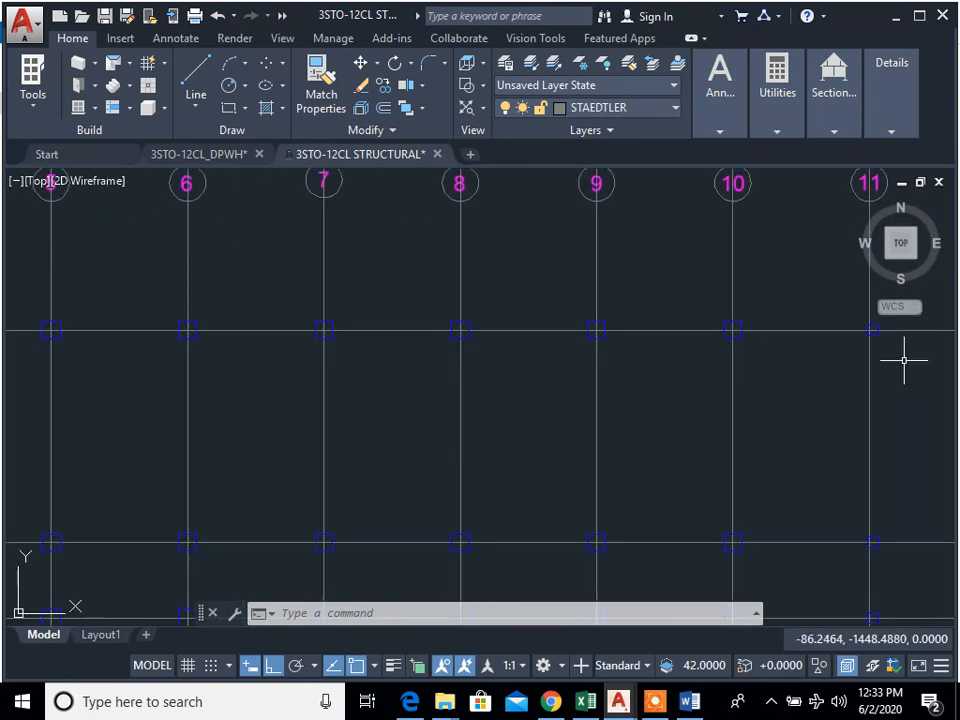
{"action": "scroll", "coordinate": [650, 373], "scroll_direction": "up", "scroll_amount": 4}
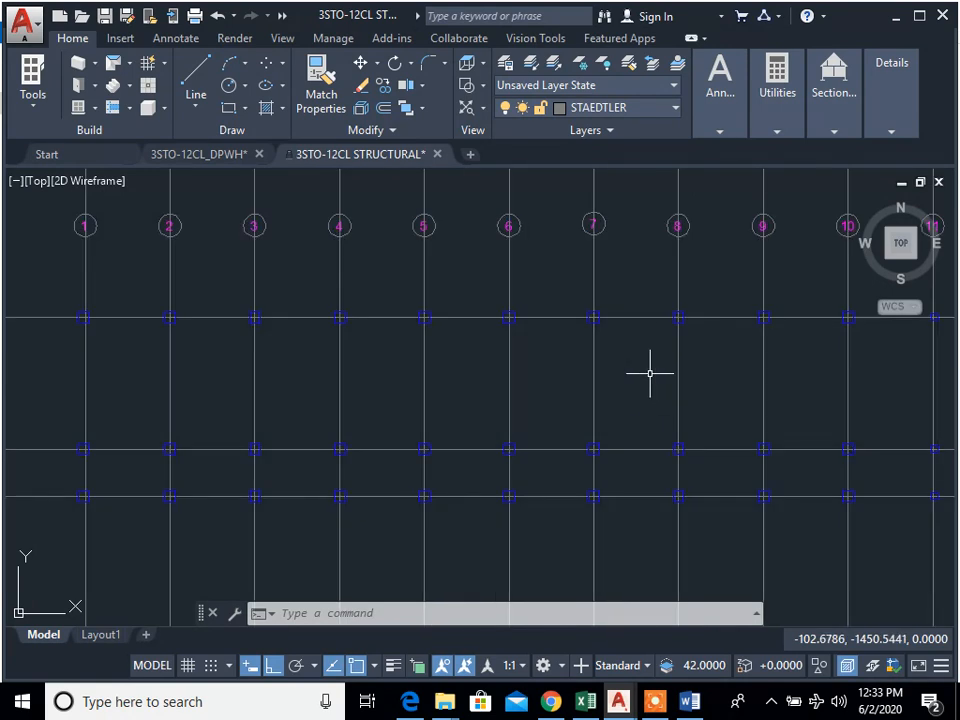
{"action": "scroll", "coordinate": [650, 373], "scroll_direction": "down", "scroll_amount": 2}
{"action": "middle_click_drag", "start_coordinate": [660, 447], "coordinate": [651, 398]}
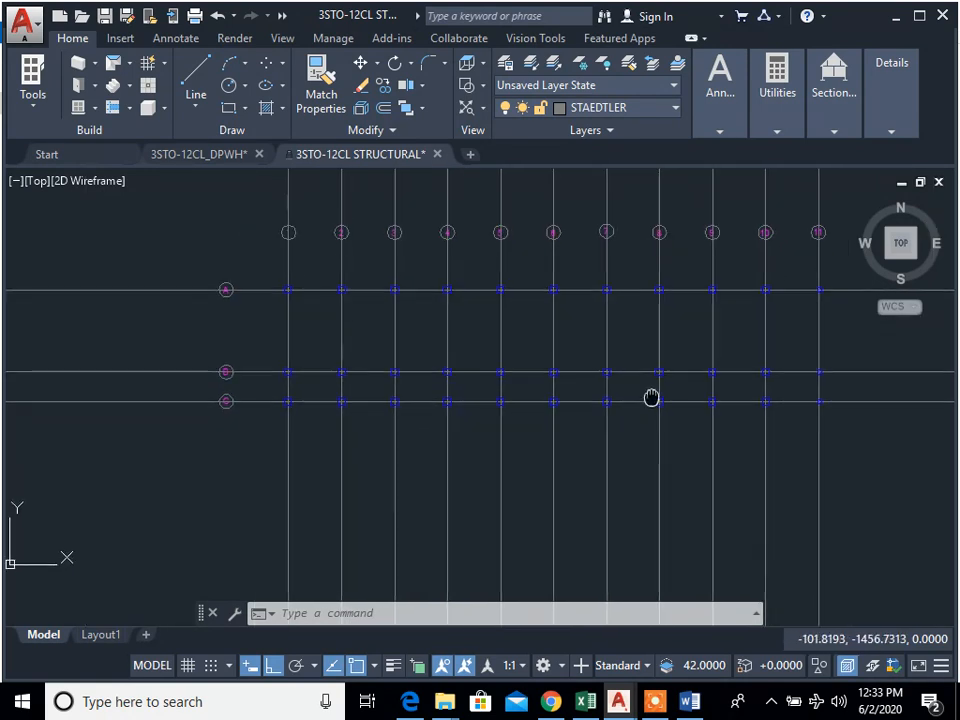
Step: Draw a horizontal line below grid line C from grid line 1 to grid line 11 and check its midpoint against grid line 6
{"action": "type", "text": "l"}
{"action": "key", "text": "Return"}
{"action": "left_click", "coordinate": [290, 517]}
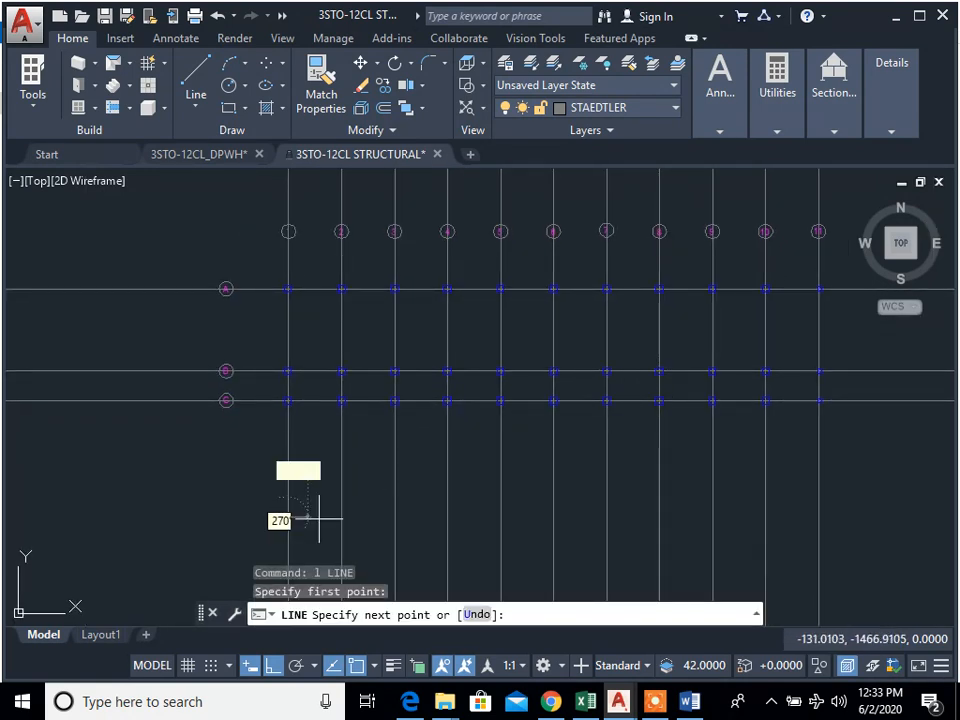
{"action": "left_click", "coordinate": [810, 512]}
{"action": "key", "text": "Escape"}
{"action": "key", "text": "Return"}
{"action": "key", "text": "Escape"}
{"action": "left_click", "coordinate": [525, 508]}
{"action": "left_click", "coordinate": [531, 519]}
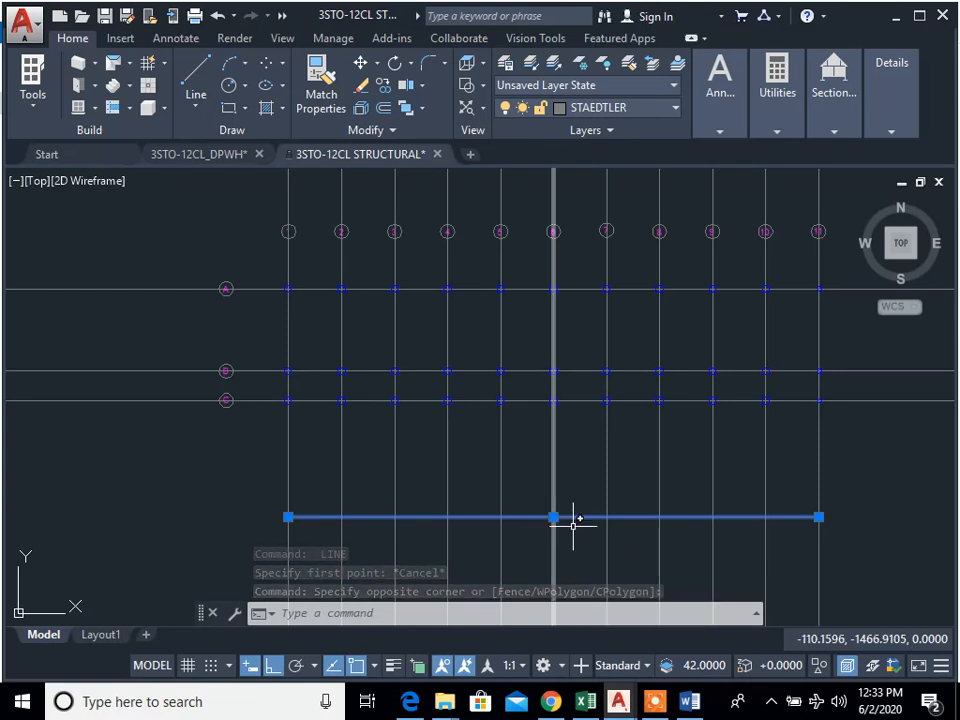
{"action": "key", "text": "Escape"}
{"action": "key", "text": "Escape"}
{"action": "key", "text": "Escape"}
Step: Erase all four edges of the smaller column at A-11
{"action": "scroll", "coordinate": [818, 293], "scroll_direction": "up", "scroll_amount": 5}
{"action": "scroll", "coordinate": [823, 286], "scroll_direction": "up", "scroll_amount": 3}
{"action": "type", "text": "e"}
{"action": "key", "text": "space"}
{"action": "left_click", "coordinate": [824, 283]}
{"action": "left_click", "coordinate": [813, 266]}
{"action": "key", "text": "space"}
{"action": "left_click", "coordinate": [836, 281]}
{"action": "left_click", "coordinate": [820, 266]}
{"action": "key", "text": "space"}
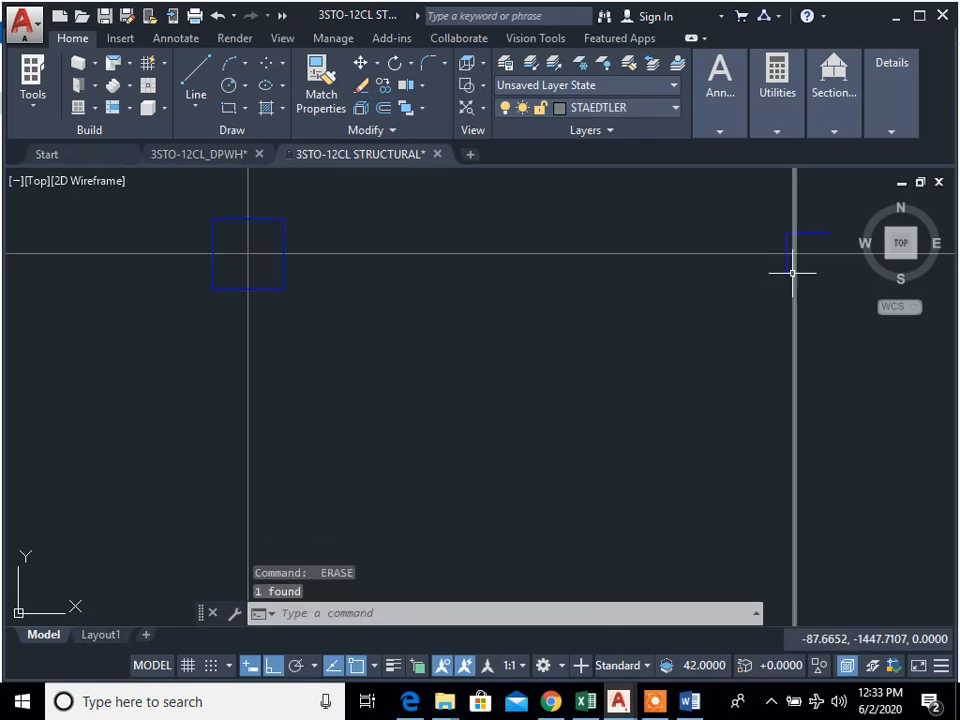
{"action": "left_click", "coordinate": [790, 268]}
{"action": "left_click", "coordinate": [790, 267]}
{"action": "left_click", "coordinate": [790, 267]}
{"action": "left_click", "coordinate": [780, 260]}
{"action": "key", "text": "space"}
{"action": "left_click", "coordinate": [819, 240]}
{"action": "left_click", "coordinate": [810, 225]}
{"action": "key", "text": "space"}
Step: Erase the smaller column outline at B-11
{"action": "scroll", "coordinate": [825, 342], "scroll_direction": "down", "scroll_amount": 5}
{"action": "scroll", "coordinate": [865, 558], "scroll_direction": "up", "scroll_amount": 5}
{"action": "scroll", "coordinate": [711, 435], "scroll_direction": "up", "scroll_amount": 6}
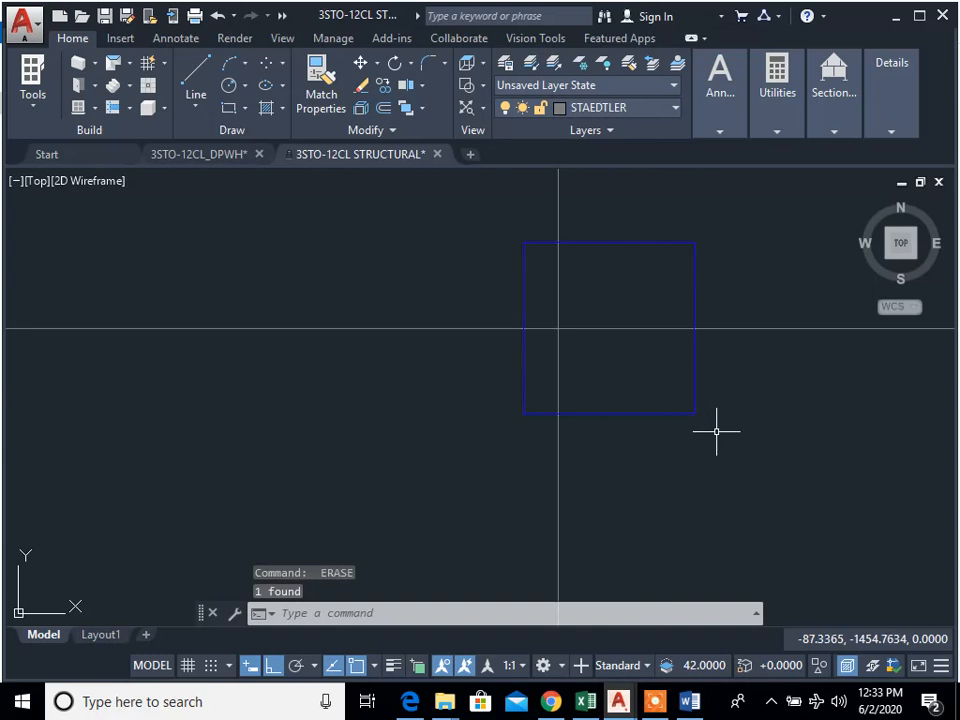
{"action": "key", "text": "space"}
{"action": "left_click", "coordinate": [716, 431]}
{"action": "left_click", "coordinate": [587, 366]}
{"action": "key", "text": "space"}
{"action": "left_click", "coordinate": [532, 279]}
{"action": "left_click", "coordinate": [502, 239]}
{"action": "key", "text": "space"}
Step: Erase the smaller column outline at C-11
{"action": "scroll", "coordinate": [677, 447], "scroll_direction": "down", "scroll_amount": 8}
{"action": "mouse_move", "coordinate": [674, 434]}
{"action": "middle_mouse_down"}
{"action": "mouse_move", "coordinate": [653, 343]}
{"action": "mouse_move", "coordinate": [659, 317]}
{"action": "middle_mouse_up"}
{"action": "scroll", "coordinate": [673, 448], "scroll_direction": "up", "scroll_amount": 5}
{"action": "key", "text": "space"}
{"action": "left_click", "coordinate": [644, 446]}
{"action": "left_click", "coordinate": [599, 425]}
{"action": "key", "text": "space"}
{"action": "left_click", "coordinate": [574, 393]}
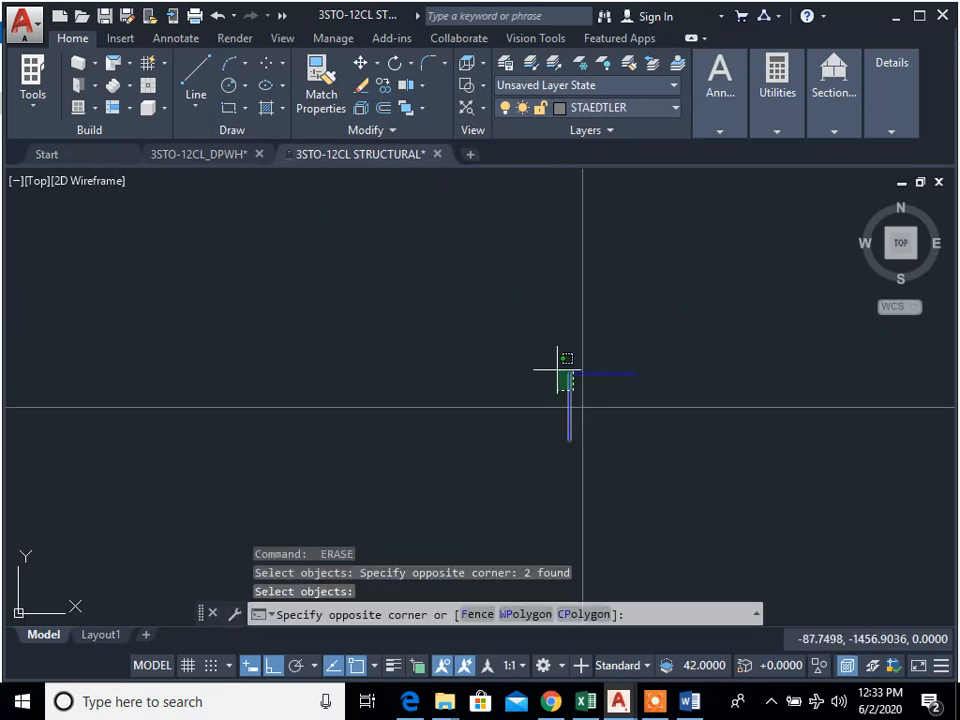
{"action": "left_click", "coordinate": [558, 367]}
{"action": "key", "text": "space"}
Step: Mirror the three grid line 1 columns at A, B and C across grid line 6 onto grid line 11, keeping the originals
{"action": "scroll", "coordinate": [609, 399], "scroll_direction": "down", "scroll_amount": 9}
{"action": "middle_click_drag", "start_coordinate": [623, 411], "coordinate": [731, 427]}
{"action": "type", "text": "mi"}
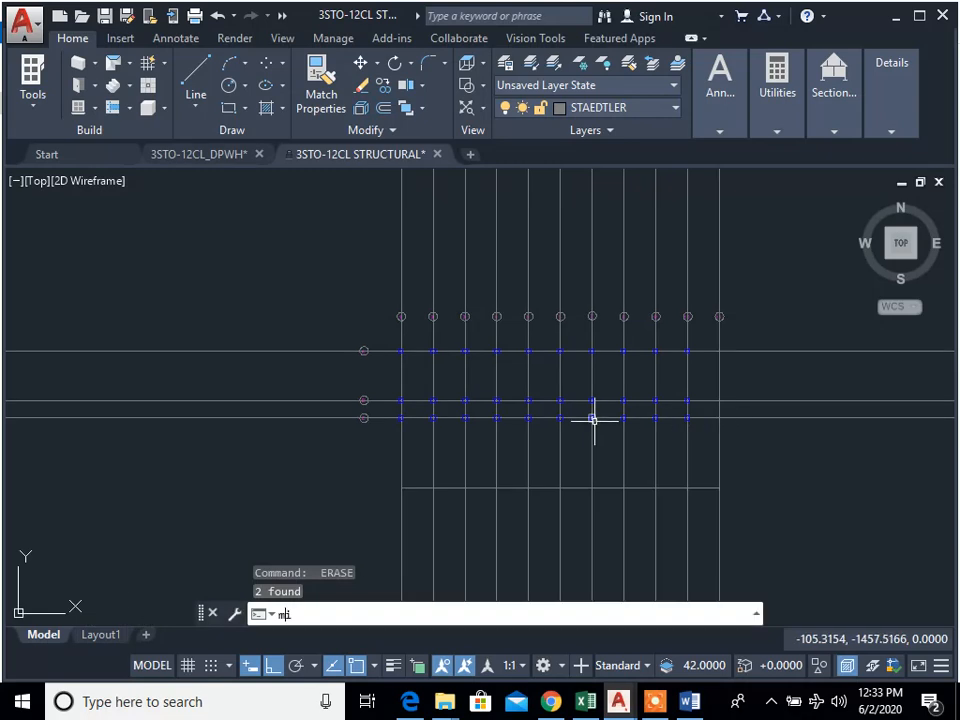
{"action": "key", "text": "space"}
{"action": "scroll", "coordinate": [418, 387], "scroll_direction": "up", "scroll_amount": 10}
{"action": "left_click", "coordinate": [323, 512]}
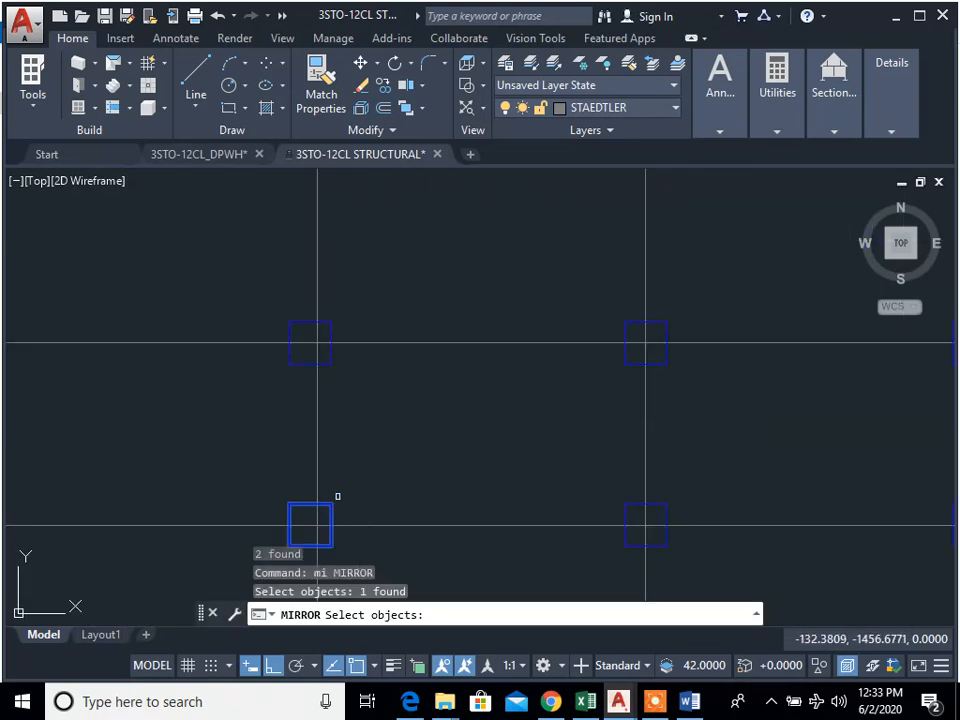
{"action": "left_click", "coordinate": [324, 348]}
{"action": "scroll", "coordinate": [366, 303], "scroll_direction": "down", "scroll_amount": 4}
{"action": "middle_click_drag", "start_coordinate": [365, 302], "coordinate": [397, 407]}
{"action": "scroll", "coordinate": [378, 237], "scroll_direction": "up", "scroll_amount": 4}
{"action": "left_click", "coordinate": [399, 239]}
{"action": "left_click", "coordinate": [395, 226]}
{"action": "scroll", "coordinate": [675, 401], "scroll_direction": "down", "scroll_amount": 5}
{"action": "scroll", "coordinate": [521, 399], "scroll_direction": "up", "scroll_amount": 3}
{"action": "scroll", "coordinate": [549, 443], "scroll_direction": "down", "scroll_amount": 1}
{"action": "middle_click_drag", "start_coordinate": [549, 443], "coordinate": [517, 339]}
{"action": "key", "text": "Return"}
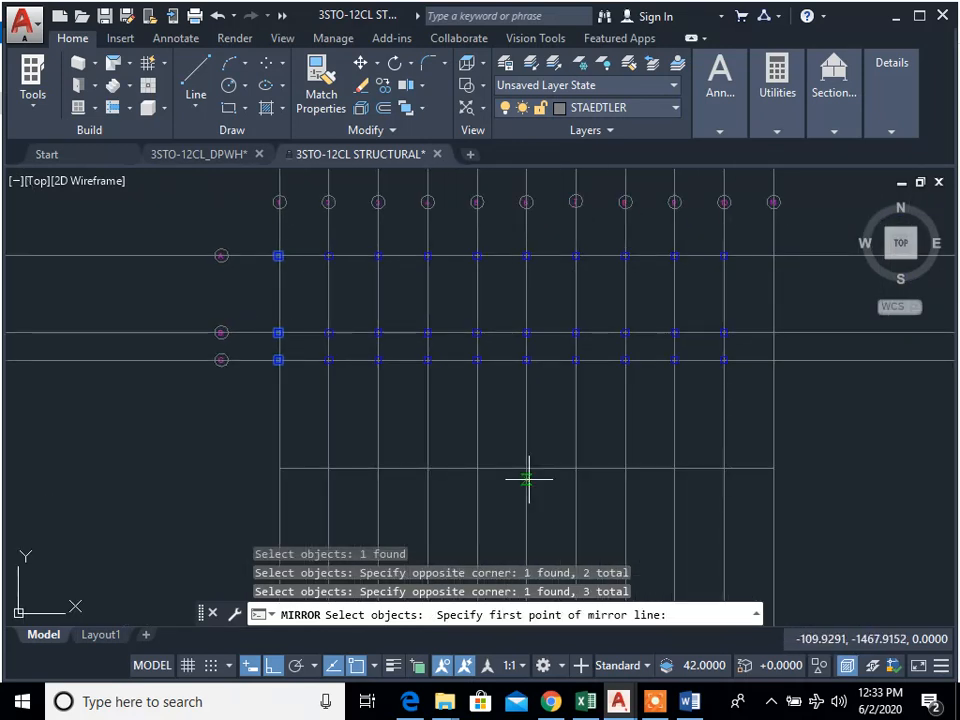
{"action": "left_click", "coordinate": [526, 468]}
{"action": "left_click", "coordinate": [501, 519]}
{"action": "key", "text": "Return"}
{"action": "key", "text": "Return"}
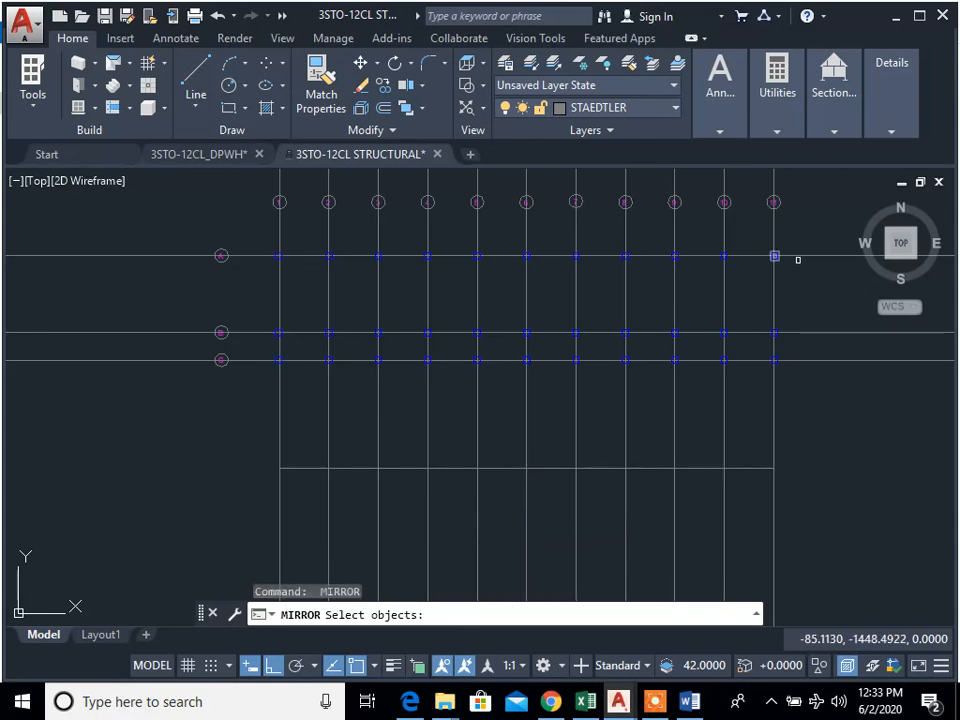
{"action": "scroll", "coordinate": [789, 243], "scroll_direction": "up", "scroll_amount": 8}
{"action": "scroll", "coordinate": [718, 347], "scroll_direction": "down", "scroll_amount": 6}
{"action": "scroll", "coordinate": [729, 357], "scroll_direction": "up", "scroll_amount": 6}
{"action": "scroll", "coordinate": [729, 357], "scroll_direction": "down", "scroll_amount": 6}
{"action": "key", "text": "Escape"}
{"action": "key", "text": "Escape"}
{"action": "scroll", "coordinate": [566, 458], "scroll_direction": "up", "scroll_amount": 2}
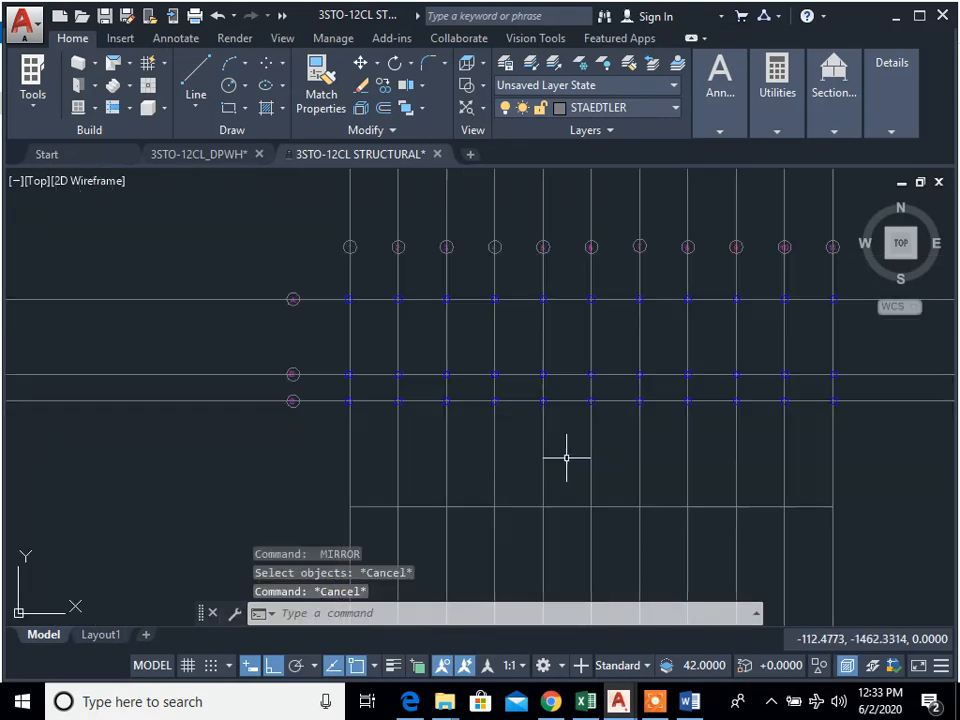
Step: Erase the horizontal line below grid line C and undo that erasure
{"action": "middle_click_drag", "start_coordinate": [674, 442], "coordinate": [669, 443]}
{"action": "type", "text": "e"}
{"action": "key", "text": "Return"}
{"action": "left_click", "coordinate": [571, 528]}
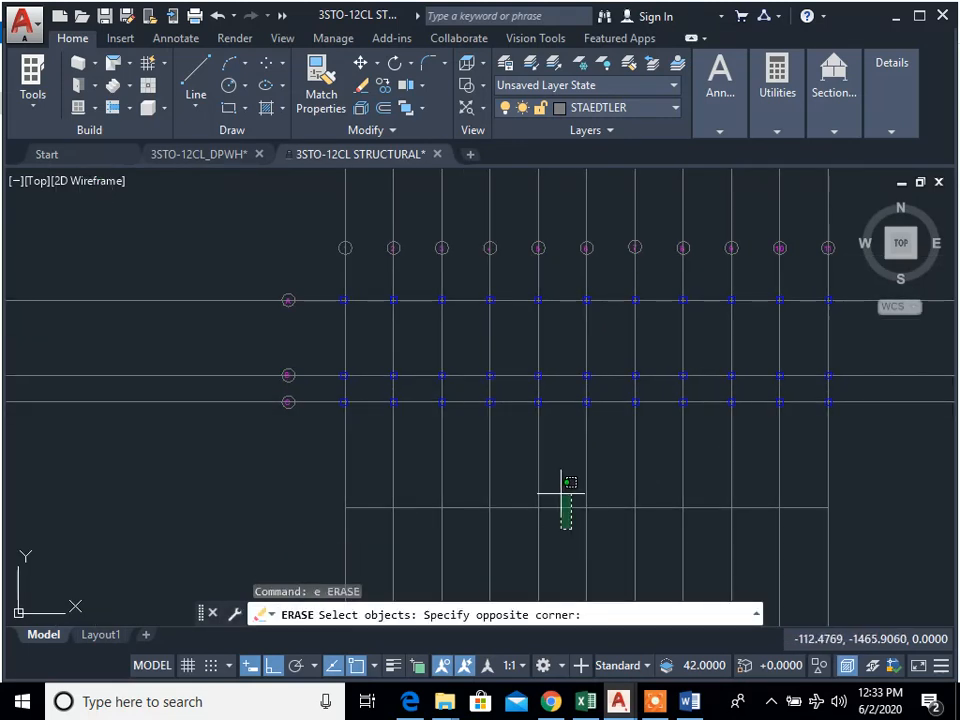
{"action": "left_click", "coordinate": [560, 493]}
{"action": "key", "text": "Return"}
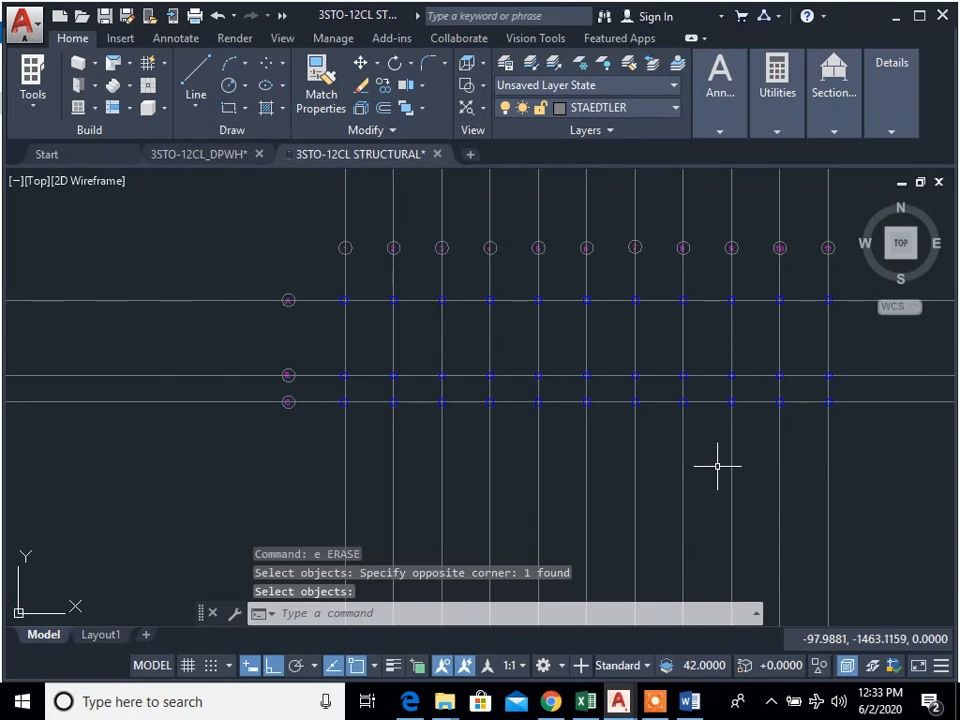
{"action": "key", "text": "ctrl+z"}
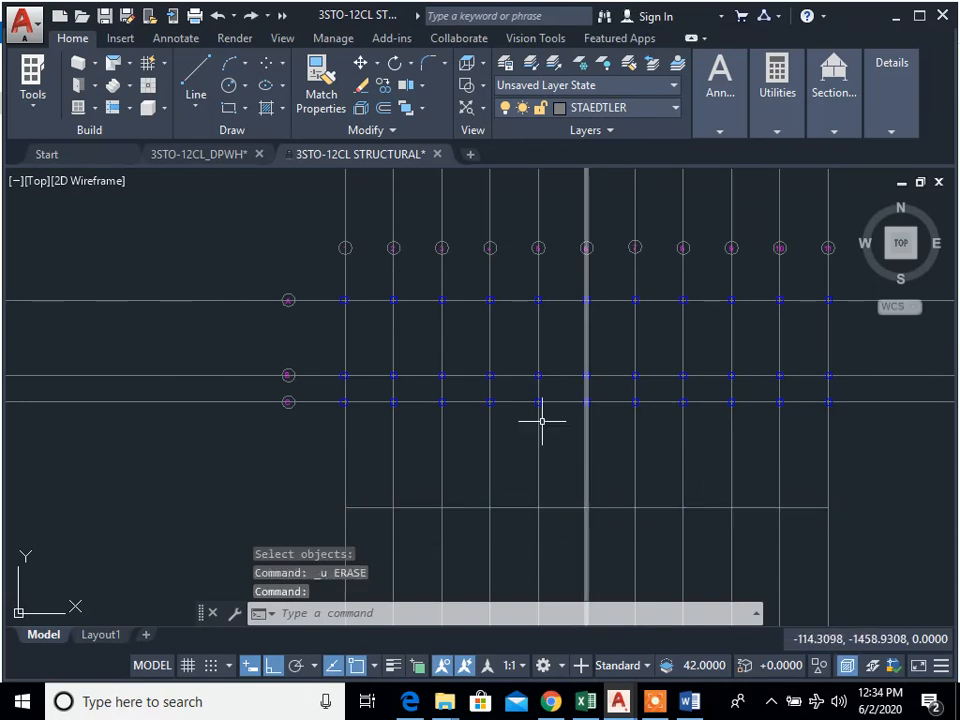
{"action": "key", "text": "Escape"}
{"action": "key", "text": "Escape"}
{"action": "key", "text": "Escape"}
Step: Switch to the Word specification document and read the isolated footing's dimensions
{"action": "left_click", "coordinate": [690, 701]}
{"action": "scroll", "coordinate": [268, 234], "scroll_direction": "up", "scroll_amount": 9}
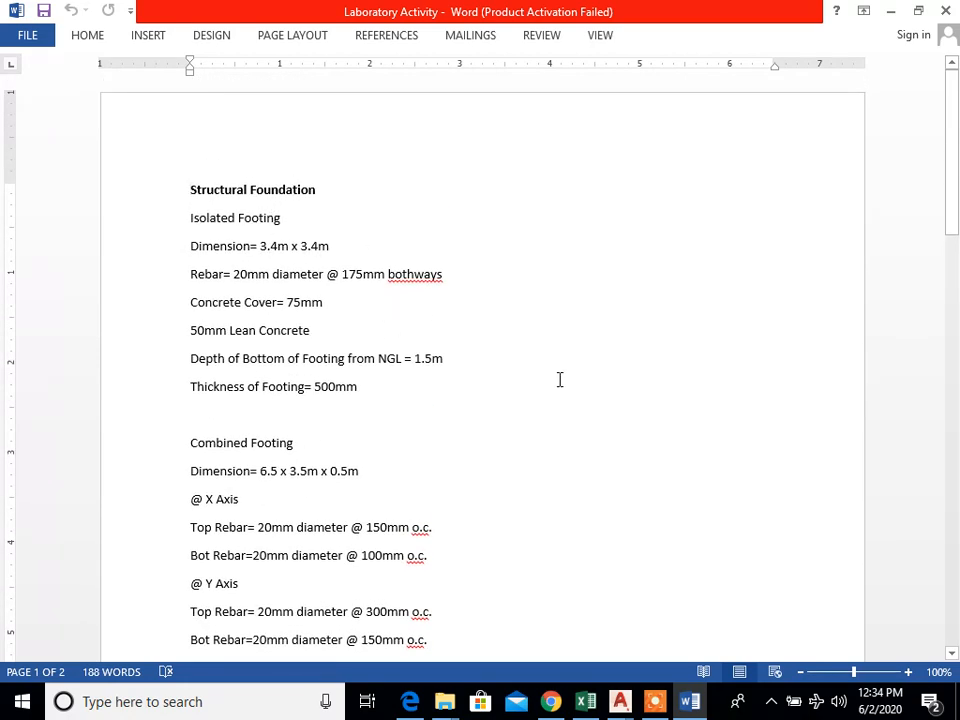
{"action": "key", "text": "alt+Tab"}
Step: Back in AutoCAD, draw a 3.4 m by 3.4 m footing square in the empty area beyond grid line 11, below grid line C
{"action": "left_click", "coordinate": [850, 457]}
{"action": "key", "text": "Escape"}
{"action": "key", "text": "Escape"}
{"action": "middle_click_drag", "start_coordinate": [866, 489], "coordinate": [473, 397]}
{"action": "type", "text": "re"}
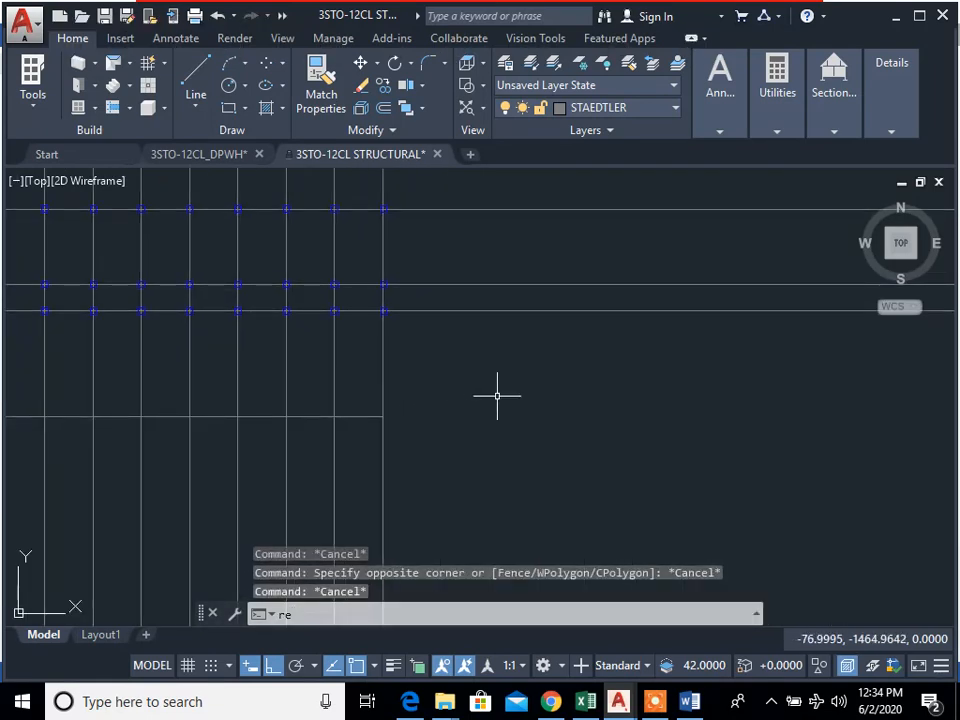
{"action": "type", "text": "c"}
{"action": "key", "text": "Return"}
{"action": "left_click", "coordinate": [463, 378]}
{"action": "type", "text": "d"}
{"action": "key", "text": "Return"}
{"action": "type", "text": "3.4"}
{"action": "key", "text": "Return"}
{"action": "type", "text": "3.4"}
{"action": "key", "text": "Return"}
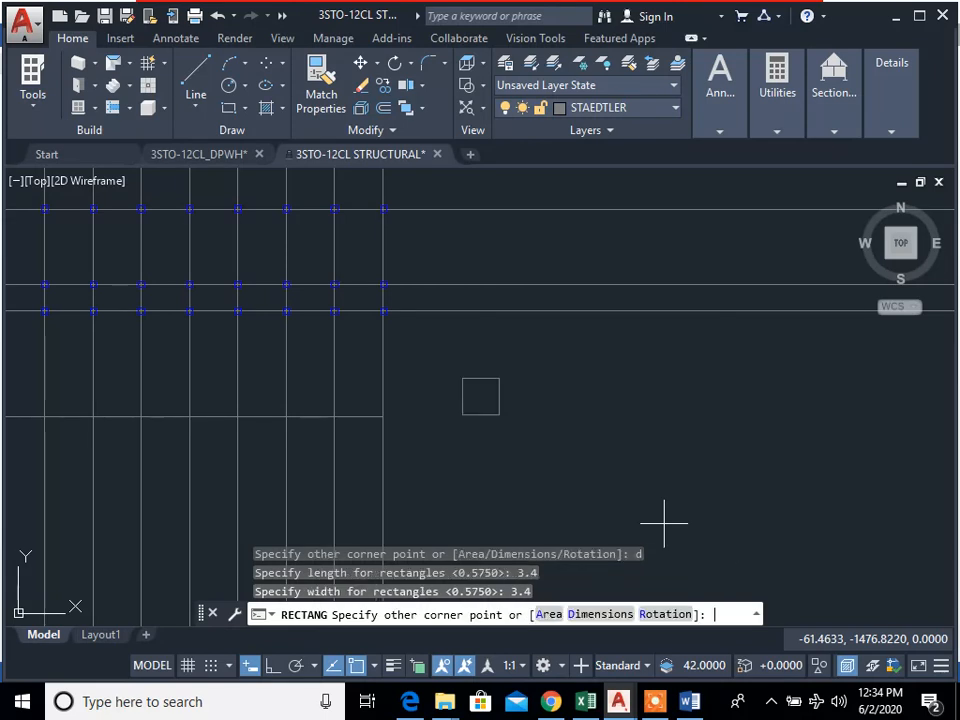
{"action": "left_click", "coordinate": [658, 520]}
{"action": "key", "text": "Return"}
{"action": "key", "text": "Escape"}
Step: Draw a diagonal line between two opposite corners of the footing square
{"action": "mouse_move", "coordinate": [485, 410]}
{"action": "middle_mouse_down"}
{"action": "mouse_move", "coordinate": [575, 484]}
{"action": "mouse_move", "coordinate": [744, 519]}
{"action": "mouse_move", "coordinate": [795, 519]}
{"action": "middle_mouse_up"}
{"action": "scroll", "coordinate": [580, 487], "scroll_direction": "up", "scroll_amount": 2}
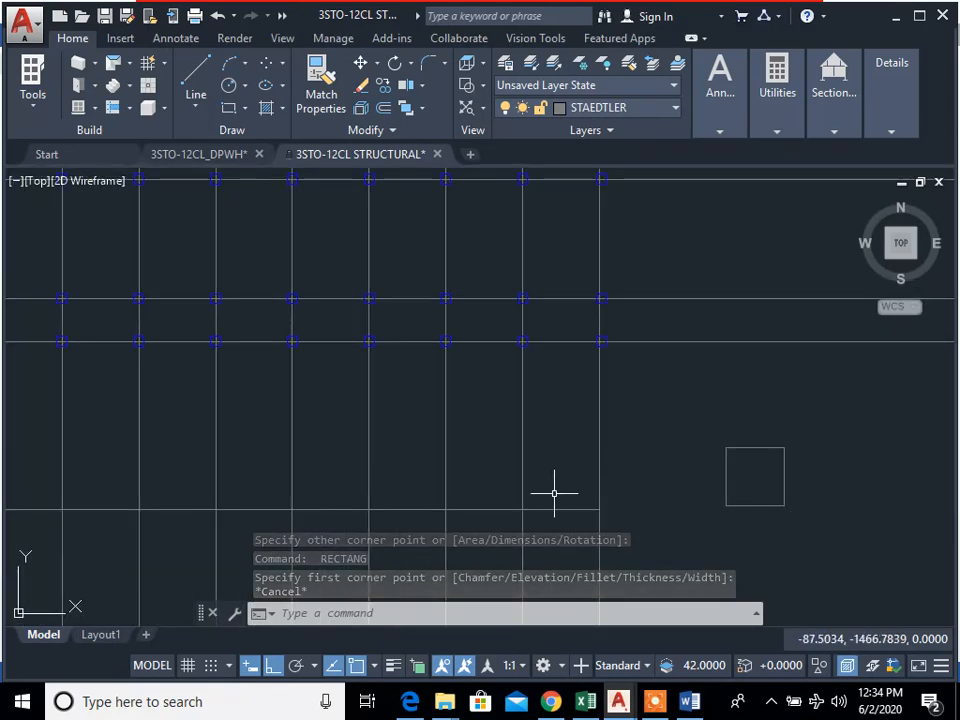
{"action": "middle_click_drag", "start_coordinate": [620, 494], "coordinate": [643, 510]}
{"action": "type", "text": "l"}
{"action": "key", "text": "Return"}
{"action": "left_click", "coordinate": [801, 521]}
{"action": "left_click", "coordinate": [743, 463]}
{"action": "key", "text": "Escape"}
{"action": "key", "text": "Escape"}
Step: Move the footing square by the midpoint of its diagonal onto the centre of the column at A-1, leaving the diagonal behind
{"action": "type", "text": "m"}
{"action": "key", "text": "Return"}
{"action": "left_click", "coordinate": [770, 523]}
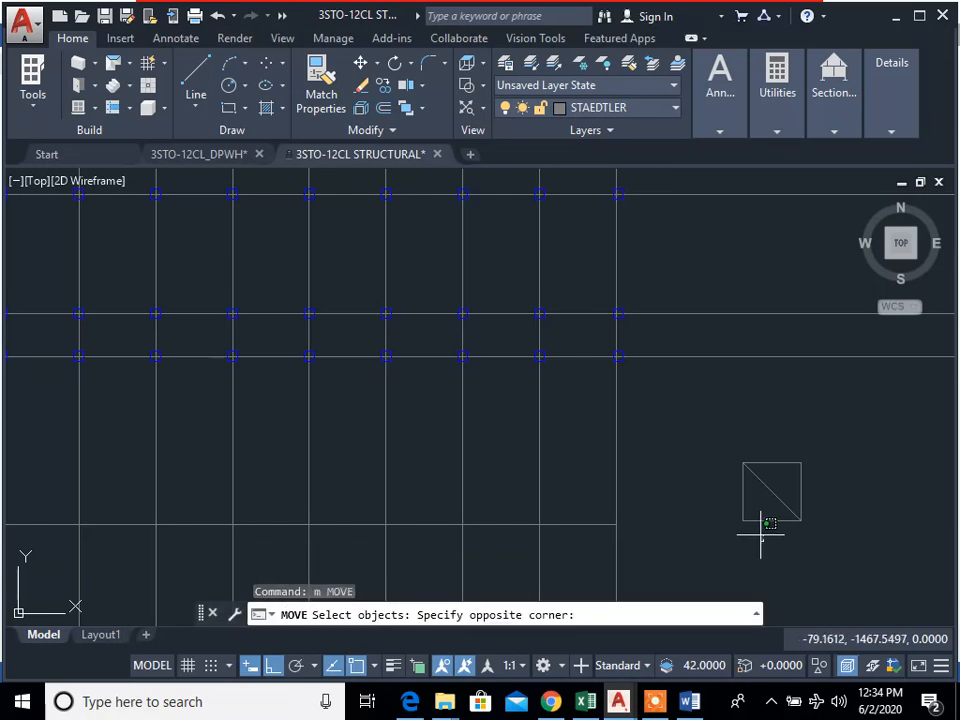
{"action": "left_click", "coordinate": [761, 535]}
{"action": "key", "text": "Return"}
{"action": "left_click", "coordinate": [771, 493]}
{"action": "scroll", "coordinate": [771, 493], "scroll_direction": "down", "scroll_amount": 6}
{"action": "middle_click_drag", "start_coordinate": [684, 475], "coordinate": [703, 497]}
{"action": "scroll", "coordinate": [592, 450], "scroll_direction": "up", "scroll_amount": 4}
{"action": "scroll", "coordinate": [506, 407], "scroll_direction": "up", "scroll_amount": 8}
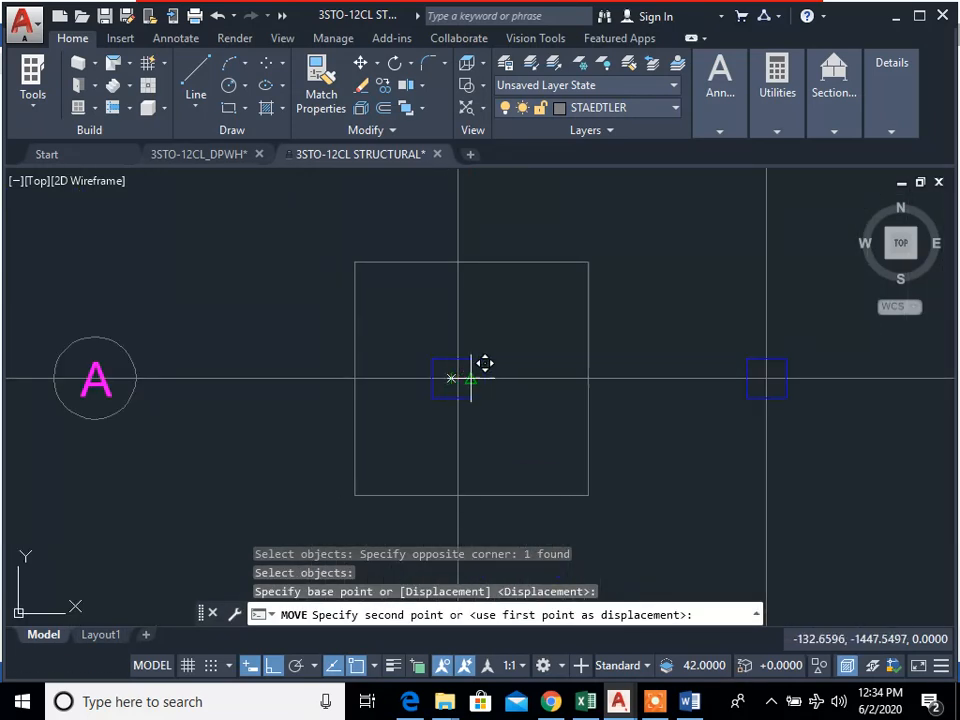
{"action": "scroll", "coordinate": [447, 384], "scroll_direction": "up", "scroll_amount": 6}
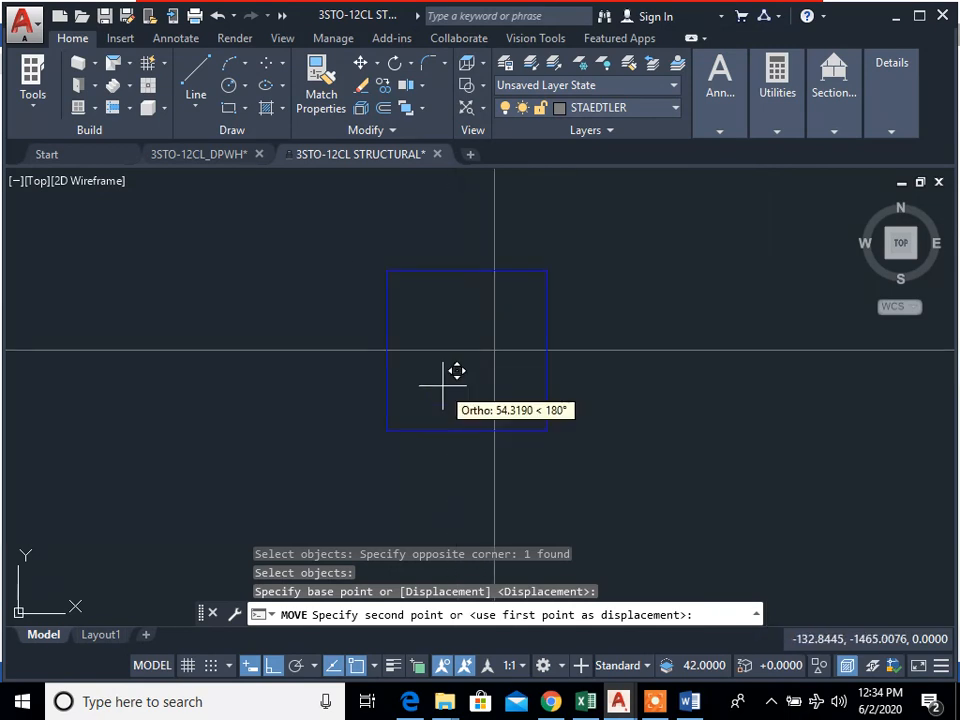
{"action": "scroll", "coordinate": [464, 358], "scroll_direction": "down", "scroll_amount": 6}
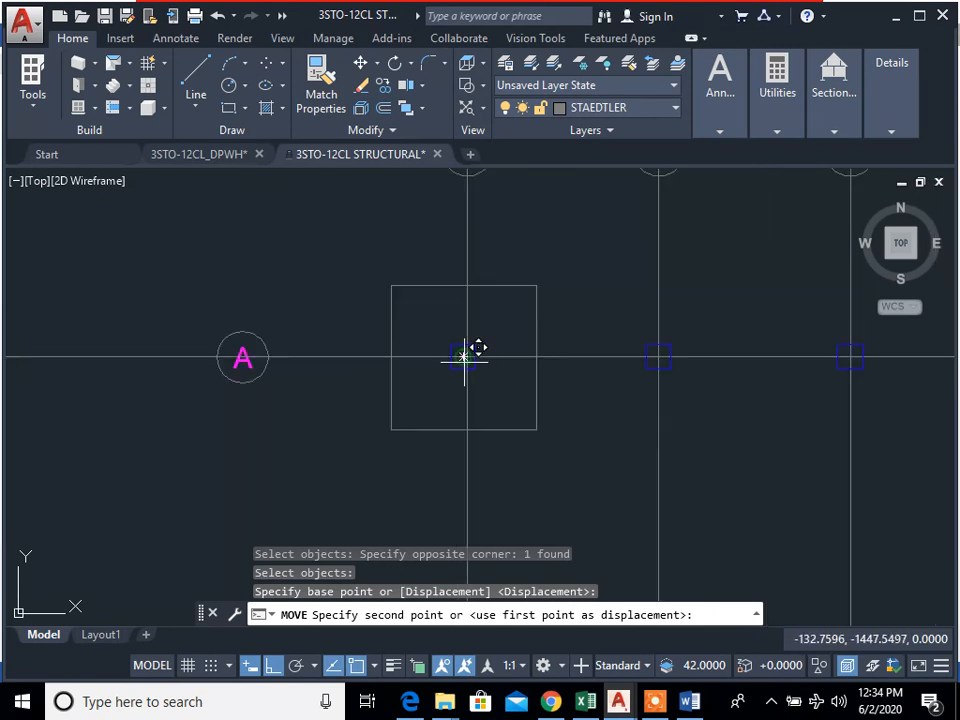
{"action": "left_click", "coordinate": [464, 358]}
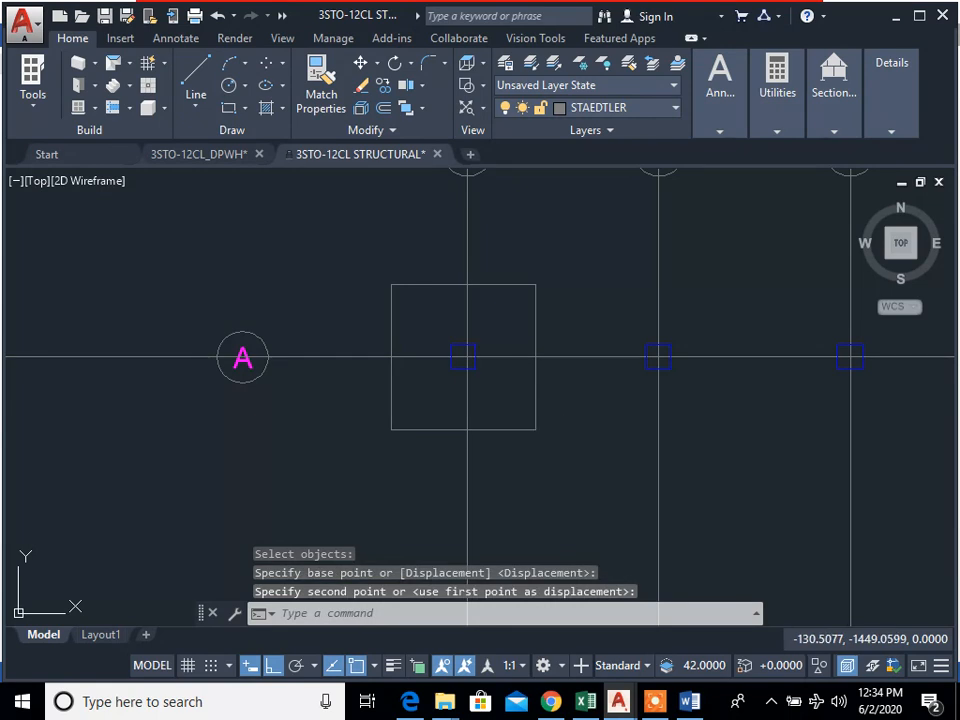
{"action": "key", "text": "Escape"}
{"action": "key", "text": "Escape"}
{"action": "scroll", "coordinate": [580, 428], "scroll_direction": "down", "scroll_amount": 2}
{"action": "middle_click_drag", "start_coordinate": [577, 426], "coordinate": [553, 420]}
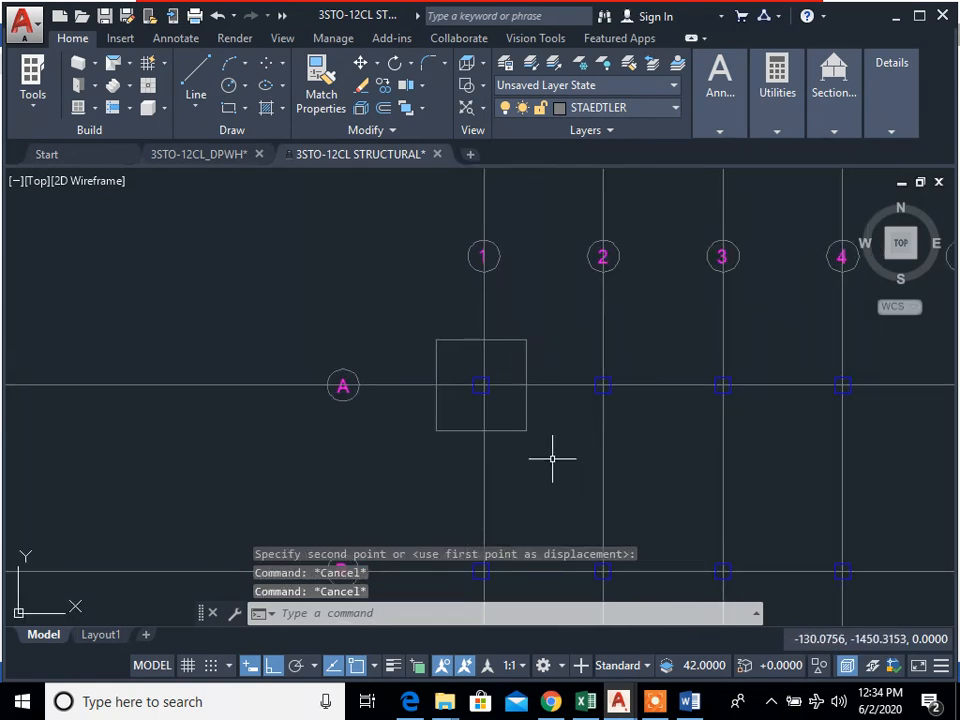
{"action": "scroll", "coordinate": [532, 424], "scroll_direction": "down", "scroll_amount": 2}
{"action": "scroll", "coordinate": [581, 418], "scroll_direction": "up", "scroll_amount": 2}
{"action": "type", "text": "c"}
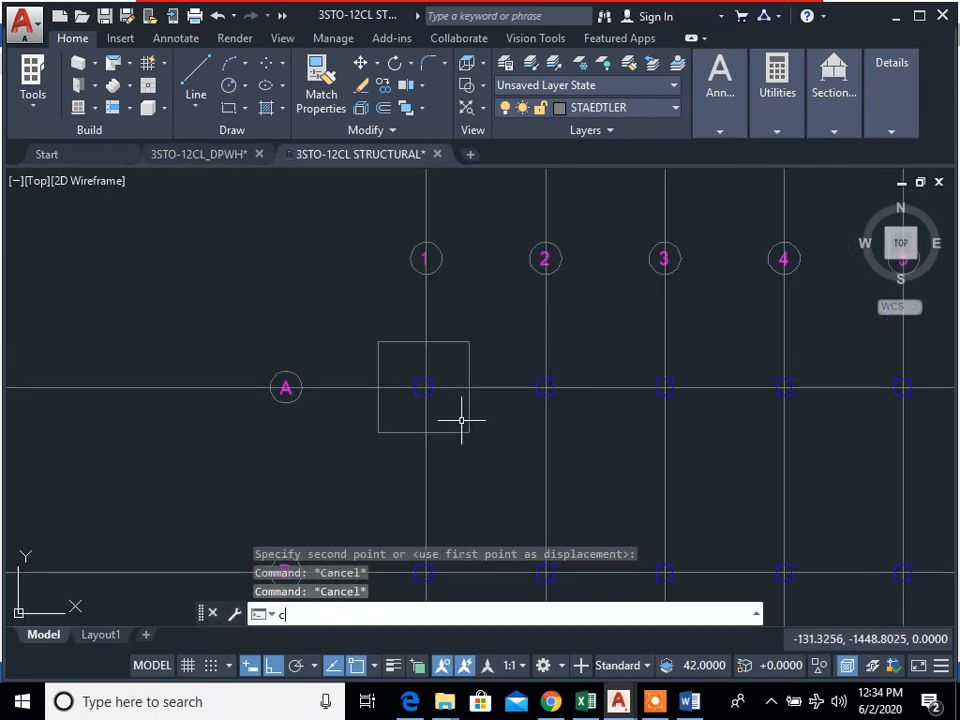
{"action": "key", "text": "Return"}
{"action": "scroll", "coordinate": [502, 443], "scroll_direction": "down", "scroll_amount": 3}
{"action": "middle_click_drag", "start_coordinate": [502, 443], "coordinate": [210, 253]}
{"action": "key", "text": "Escape"}
{"action": "key", "text": "Escape"}
Step: Try to draw a second 3.4 m by 3.4 m footing square below the leftover diagonal line
{"action": "scroll", "coordinate": [741, 504], "scroll_direction": "down", "scroll_amount": 1}
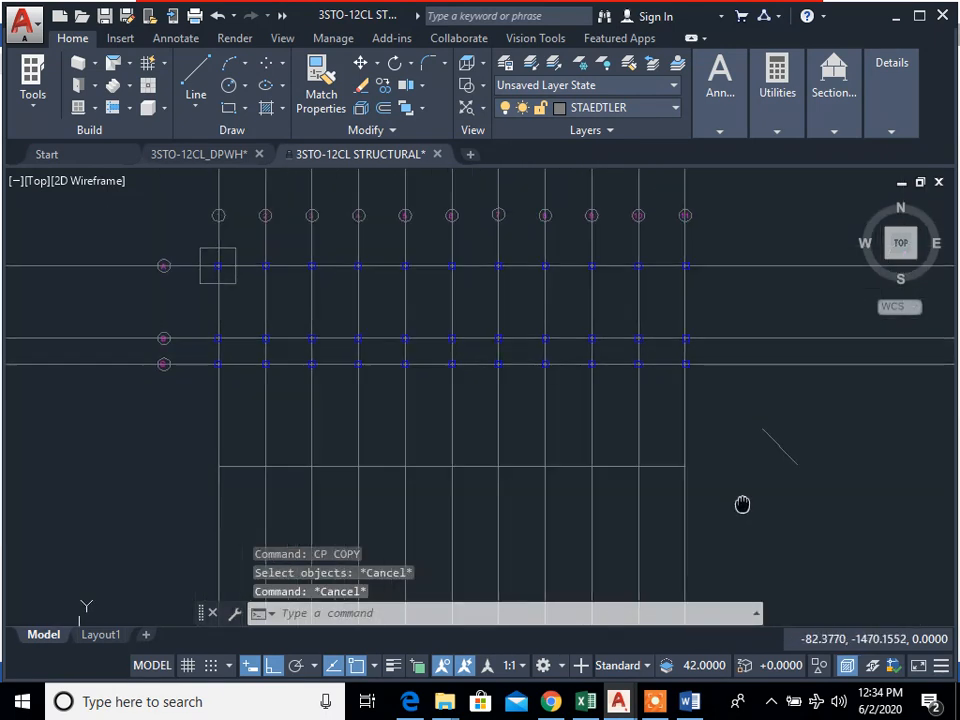
{"action": "scroll", "coordinate": [613, 394], "scroll_direction": "up", "scroll_amount": 1}
{"action": "type", "text": "rec"}
{"action": "key", "text": "Return"}
{"action": "left_click", "coordinate": [803, 553]}
{"action": "type", "text": "d"}
{"action": "key", "text": "Return"}
{"action": "type", "text": "3.4"}
{"action": "key", "text": "Return"}
{"action": "type", "text": "3.4"}
{"action": "key", "text": "Return"}
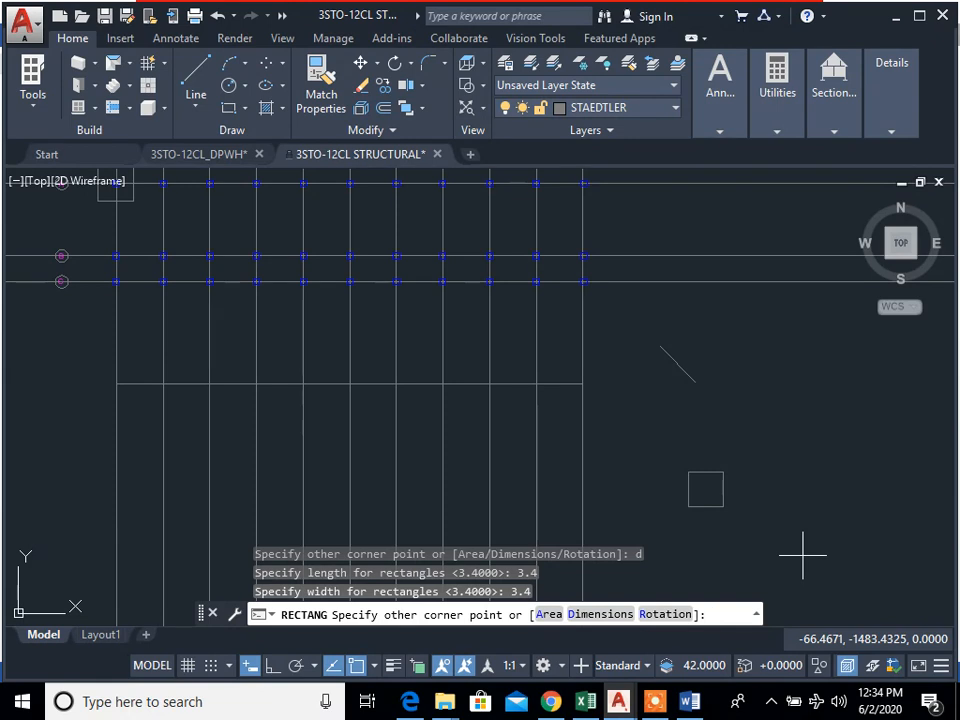
{"action": "key", "text": "Return"}
{"action": "key", "text": "Return"}
{"action": "key", "text": "Escape"}
{"action": "key", "text": "Escape"}
Step: Draw a freehand rectangle below the leftover diagonal line and erase it
{"action": "type", "text": "re"}
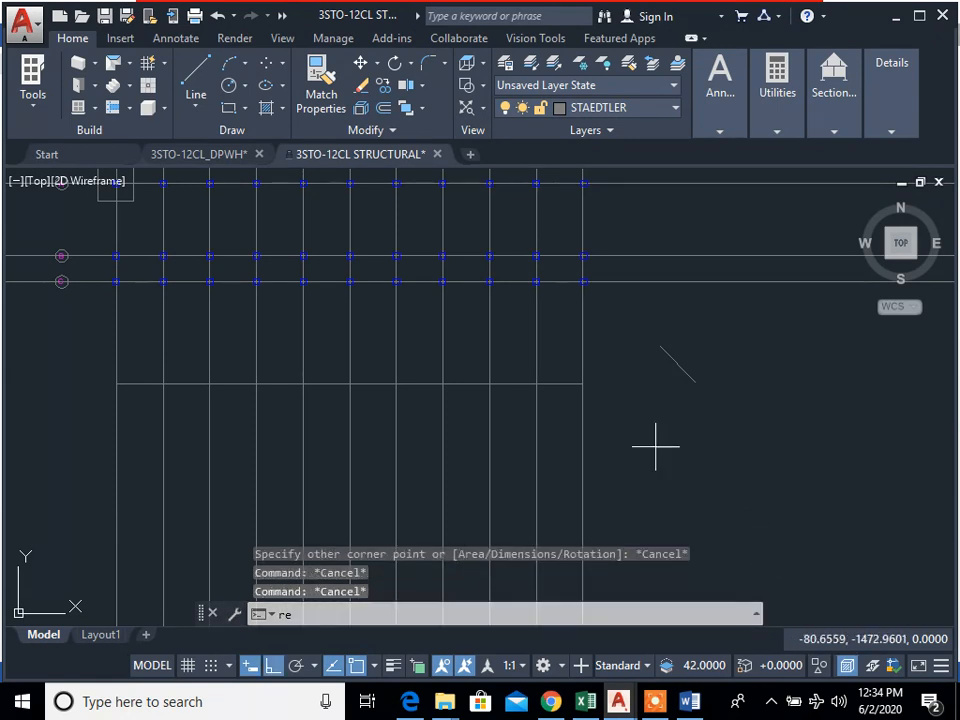
{"action": "type", "text": "c"}
{"action": "key", "text": "Return"}
{"action": "left_click", "coordinate": [656, 447]}
{"action": "type", "text": "d"}
{"action": "key", "text": "Return"}
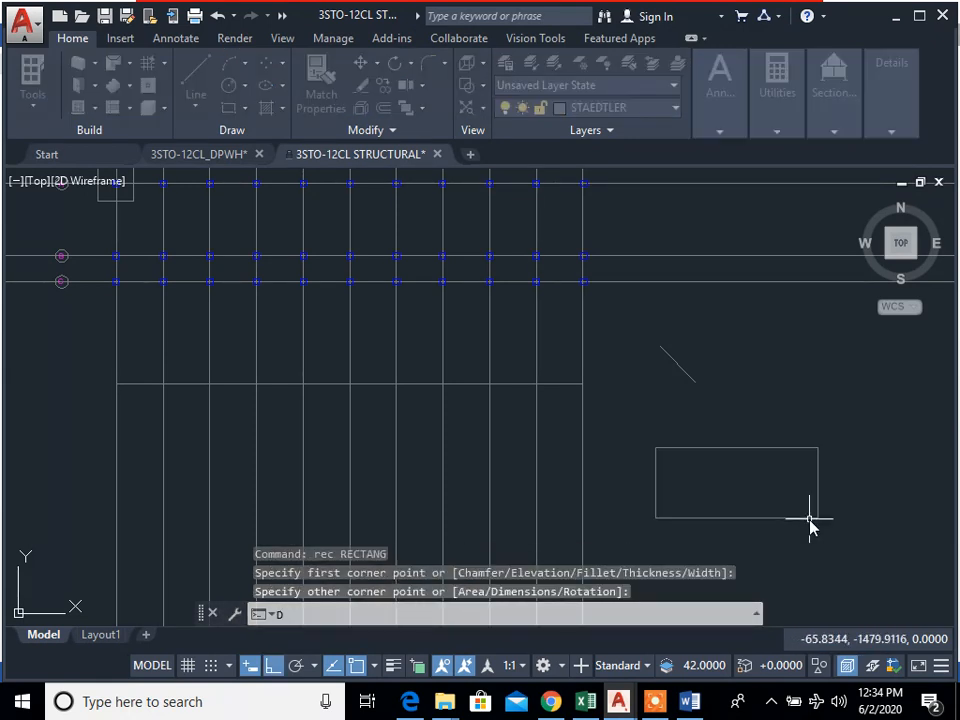
{"action": "key", "text": "Escape"}
{"action": "key", "text": "Escape"}
{"action": "left_click", "coordinate": [860, 615]}
{"action": "left_click", "coordinate": [675, 425]}
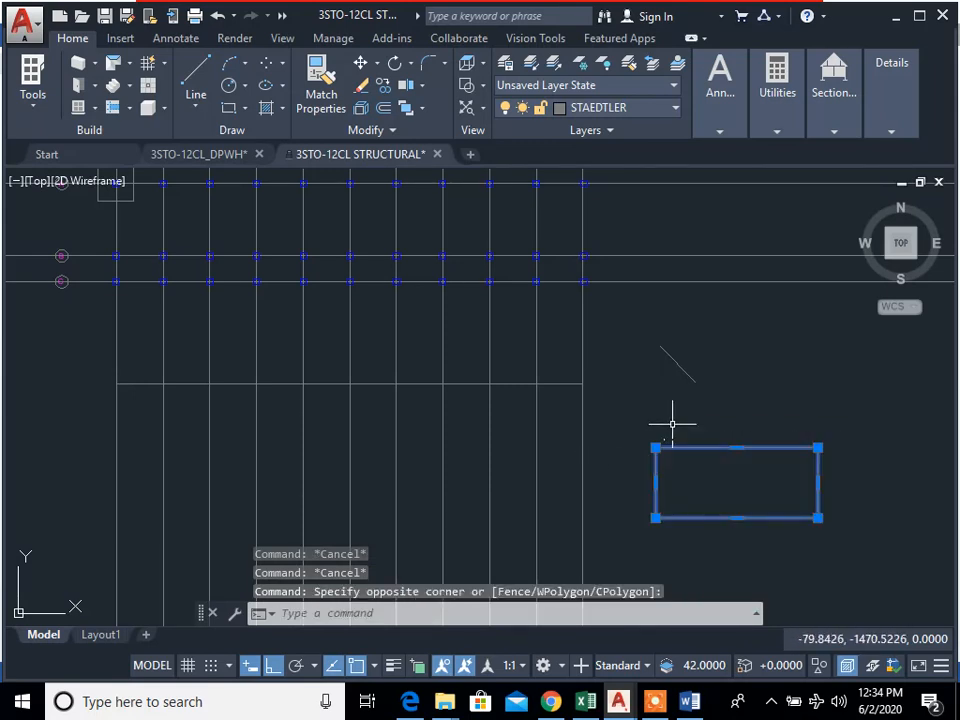
{"action": "type", "text": "e"}
{"action": "key", "text": "Return"}
Step: Draw a second footing square, 3.4 m long and 3.4 m wide, just below the leftover diagonal line
{"action": "type", "text": "rec"}
{"action": "key", "text": "Return"}
{"action": "left_click", "coordinate": [669, 451]}
{"action": "type", "text": "d"}
{"action": "key", "text": "Return"}
{"action": "type", "text": "3.4"}
{"action": "key", "text": "Return"}
{"action": "type", "text": "3.4"}
{"action": "key", "text": "Return"}
{"action": "key", "text": "Escape"}
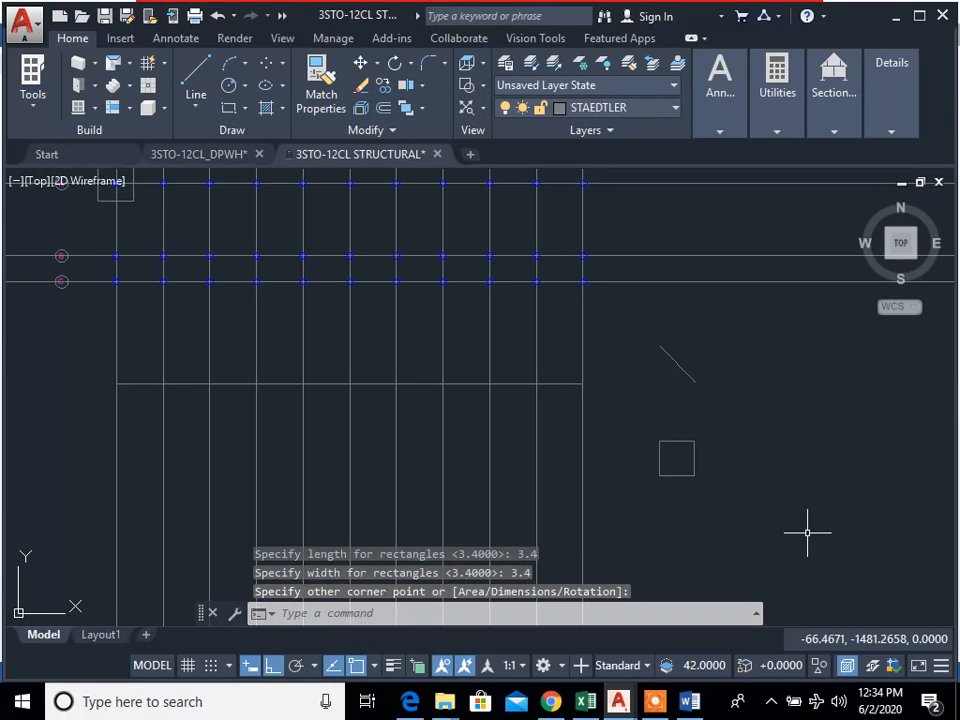
{"action": "key", "text": "Escape"}
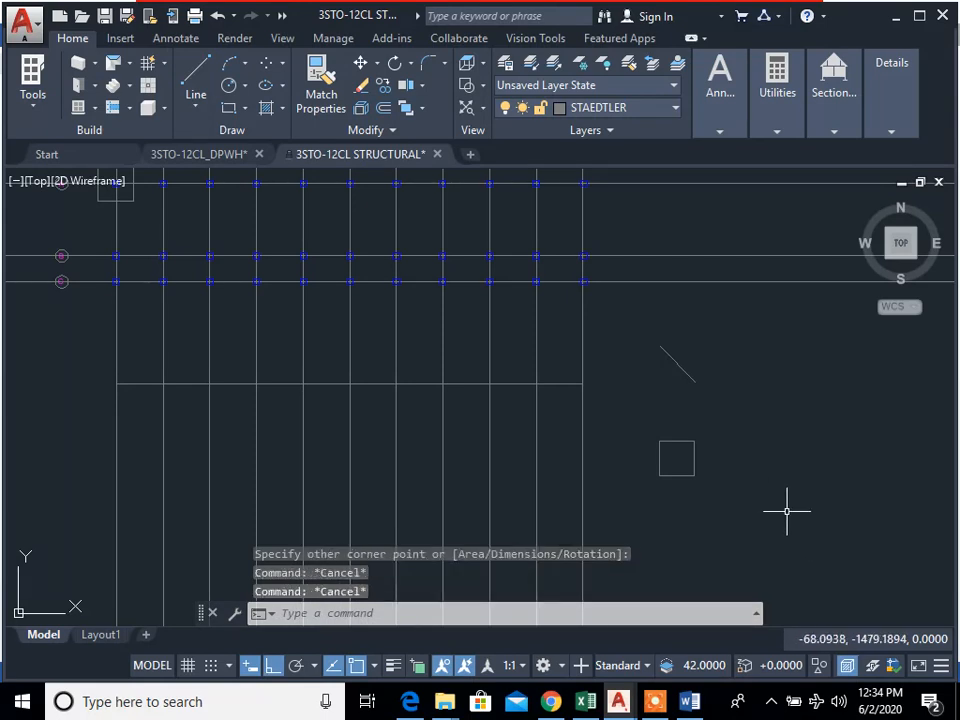
{"action": "middle_click_drag", "start_coordinate": [790, 515], "coordinate": [841, 597]}
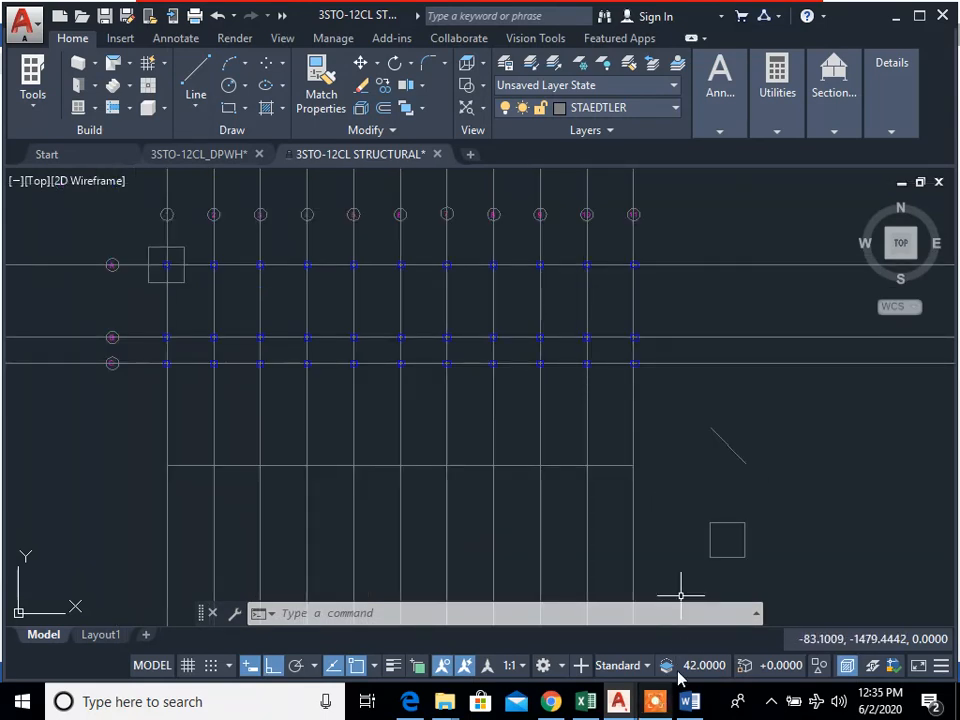
{"action": "left_click", "coordinate": [652, 704]}
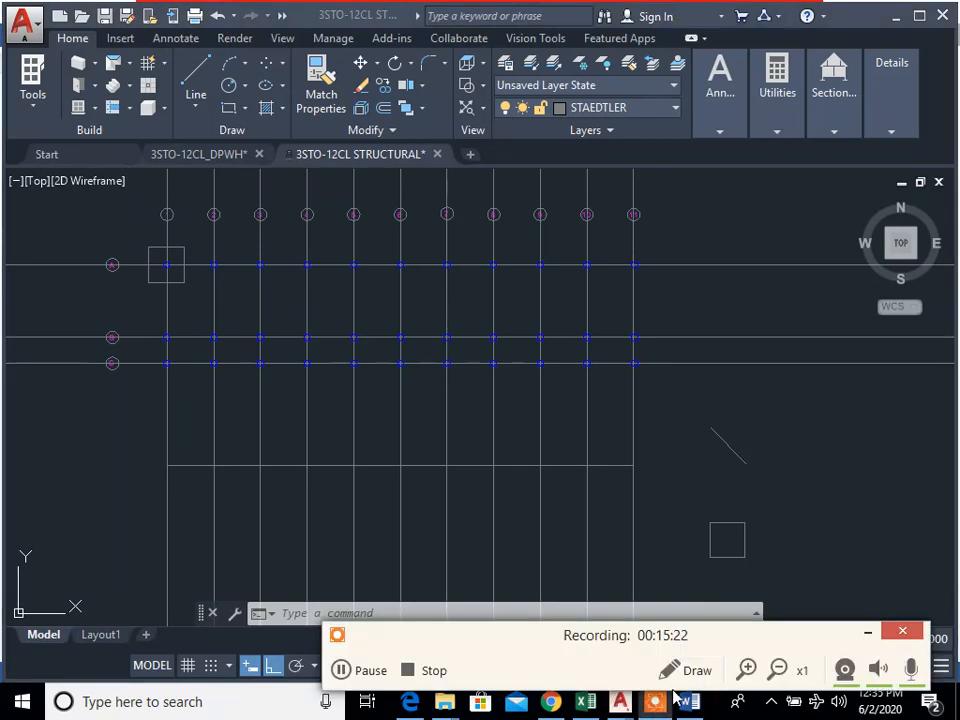
Step: Move the second footing square by its geometric centre onto the grid intersection at A-2
{"action": "scroll", "coordinate": [770, 590], "scroll_direction": "up", "scroll_amount": 2}
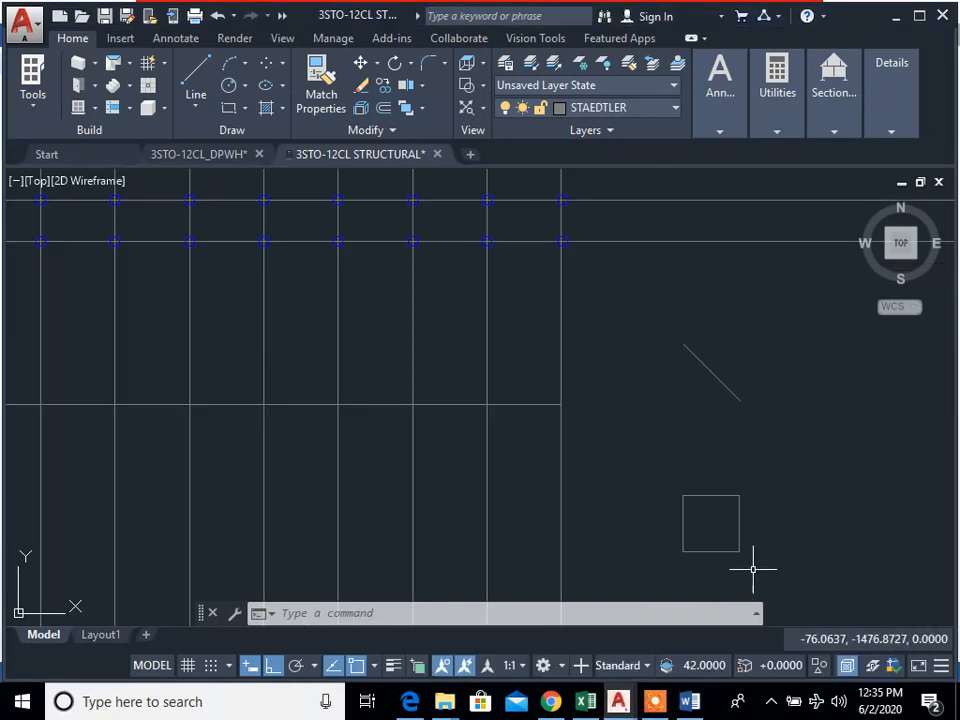
{"action": "middle_click_drag", "start_coordinate": [699, 521], "coordinate": [633, 459]}
{"action": "key", "text": "Escape"}
{"action": "type", "text": "m"}
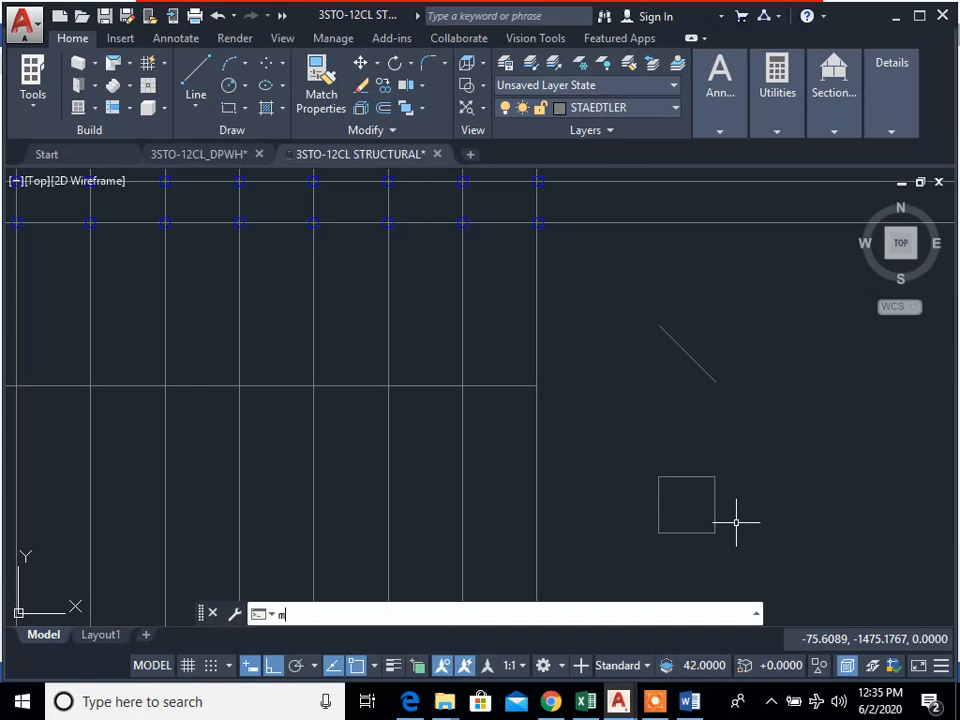
{"action": "key", "text": "Return"}
{"action": "left_click", "coordinate": [735, 521]}
{"action": "left_click", "coordinate": [623, 409]}
{"action": "key", "text": "Return"}
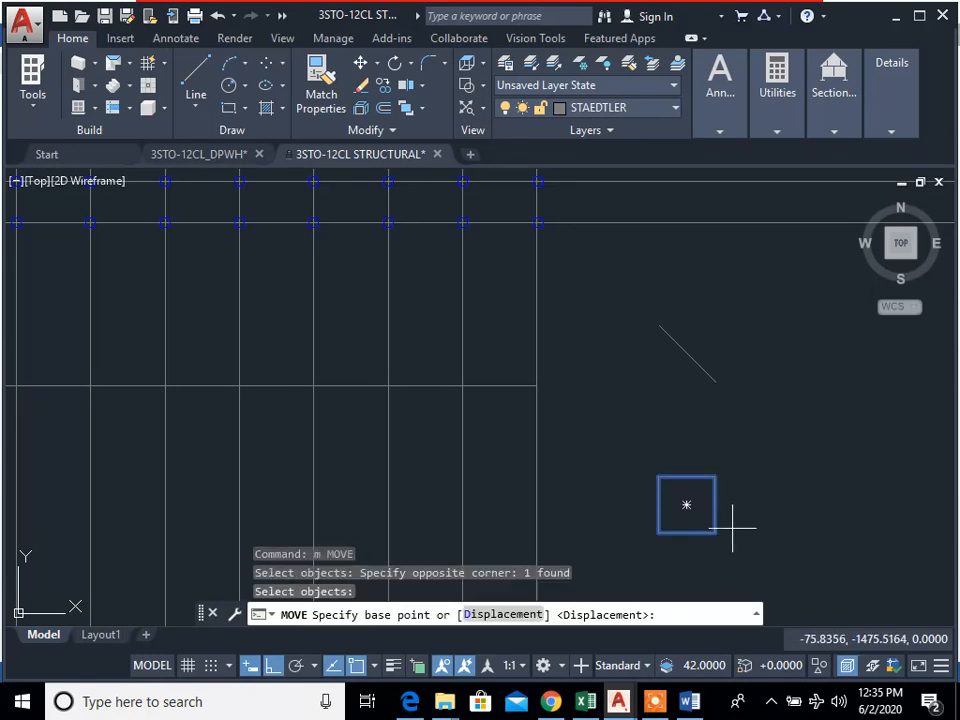
{"action": "left_click", "coordinate": [686, 505]}
{"action": "scroll", "coordinate": [454, 448], "scroll_direction": "down", "scroll_amount": 5}
{"action": "scroll", "coordinate": [347, 381], "scroll_direction": "up", "scroll_amount": 8}
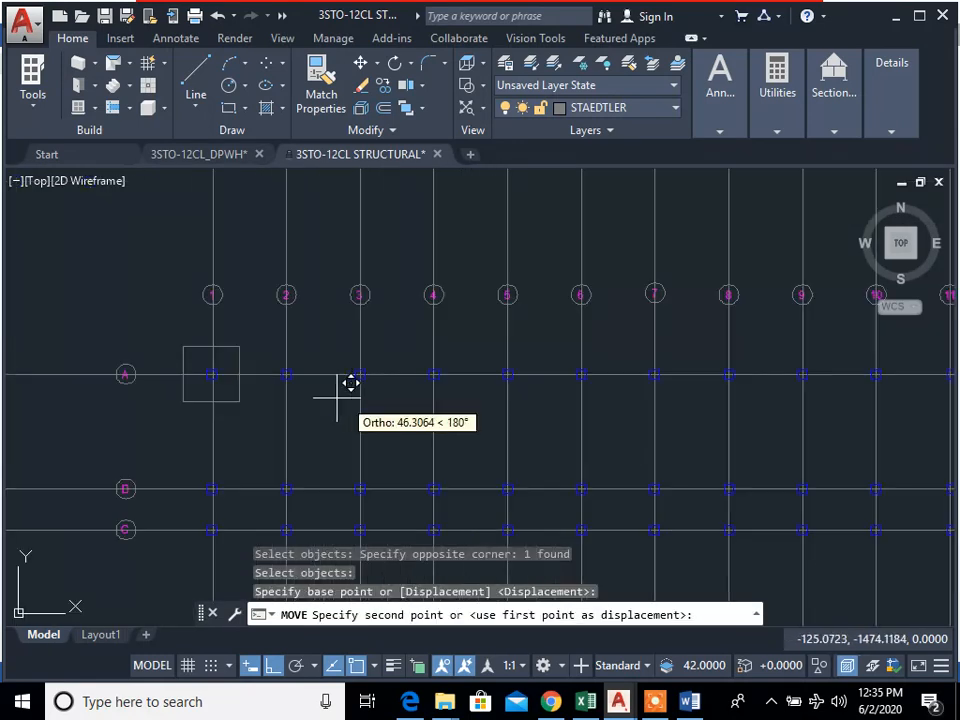
{"action": "left_click", "coordinate": [266, 320]}
{"action": "scroll", "coordinate": [508, 413], "scroll_direction": "down", "scroll_amount": 5}
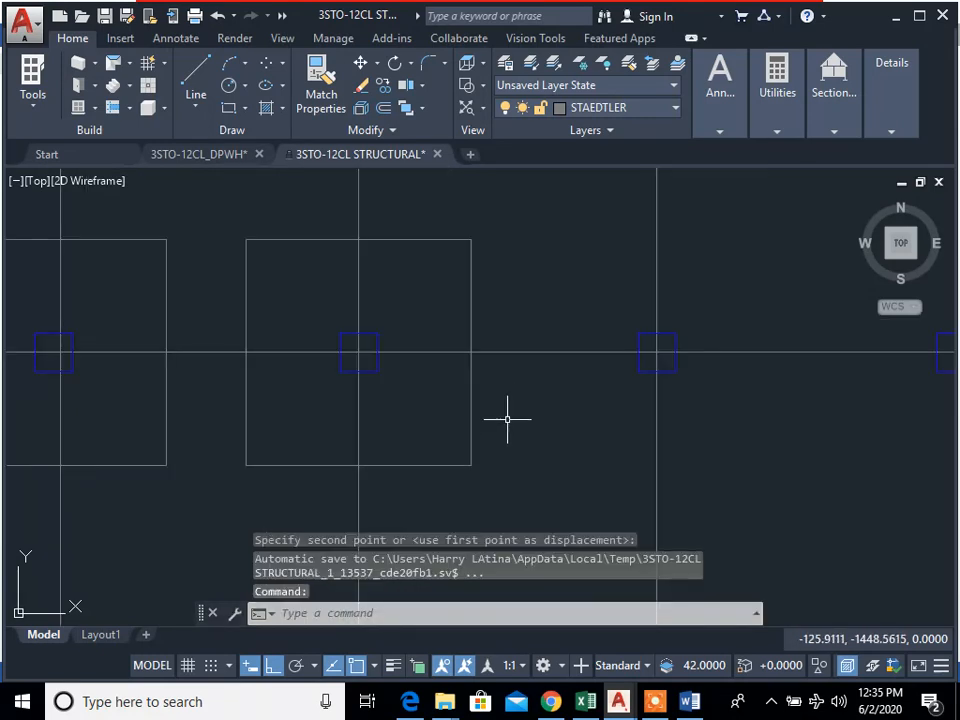
{"action": "key", "text": "Escape"}
{"action": "key", "text": "Escape"}
Step: Copy the A-2 footing square from its column centre onto grid intersections A-3, A-4, A-5 and A-6
{"action": "type", "text": "co"}
{"action": "key", "text": "Return"}
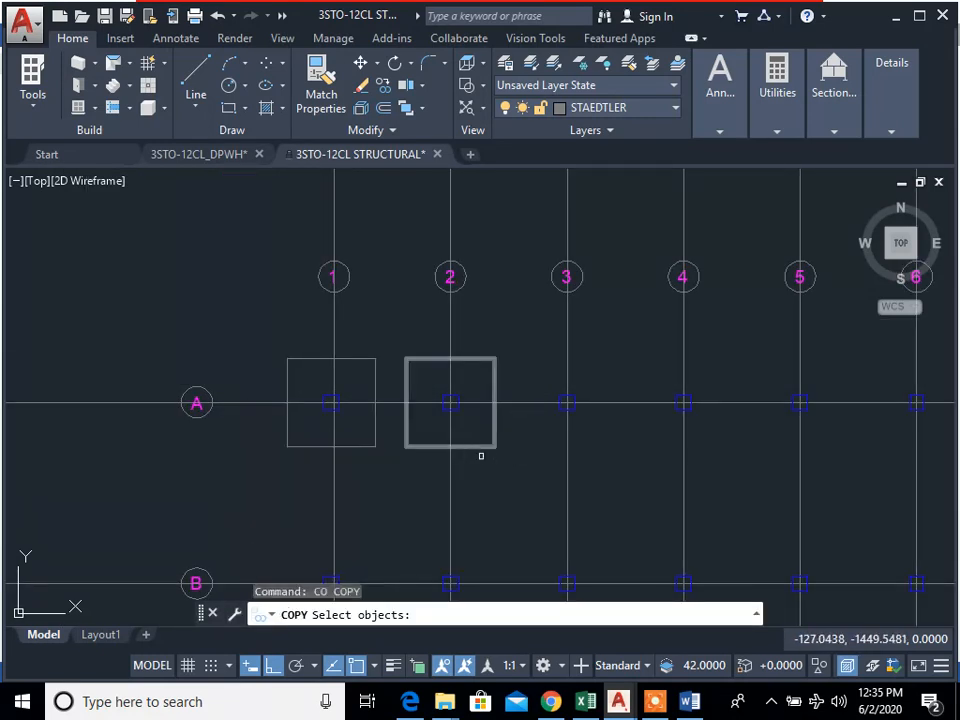
{"action": "scroll", "coordinate": [488, 459], "scroll_direction": "up", "scroll_amount": 5}
{"action": "left_click", "coordinate": [501, 461]}
{"action": "left_click", "coordinate": [429, 375]}
{"action": "key", "text": "Return"}
{"action": "left_click", "coordinate": [390, 312]}
{"action": "left_click", "coordinate": [686, 312]}
{"action": "scroll", "coordinate": [697, 370], "scroll_direction": "down", "scroll_amount": 3}
{"action": "scroll", "coordinate": [618, 330], "scroll_direction": "up", "scroll_amount": 2}
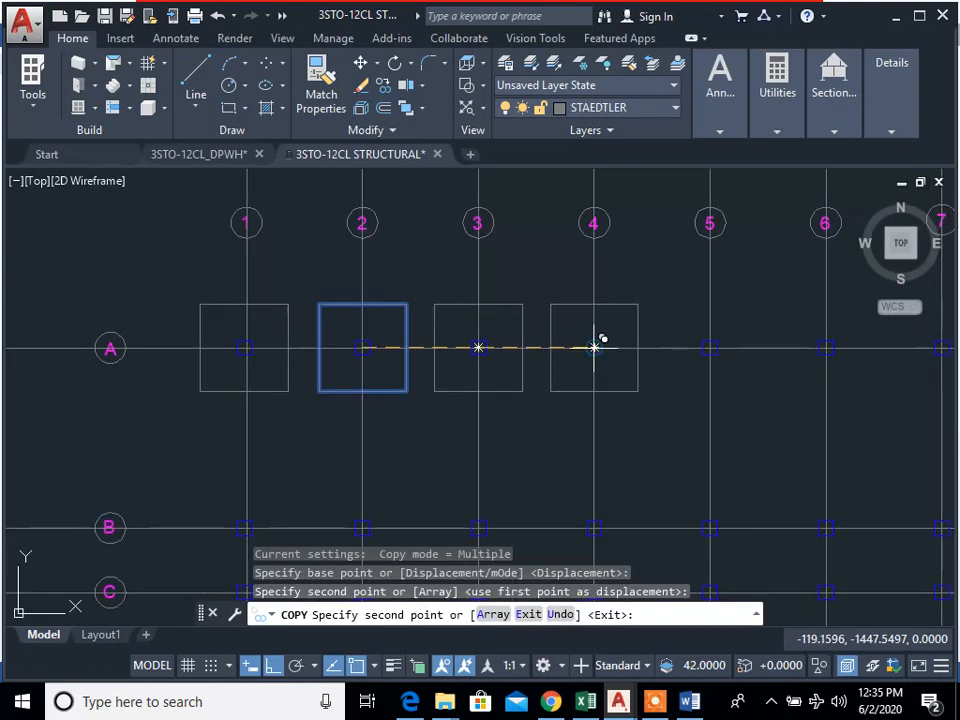
{"action": "left_click", "coordinate": [598, 343]}
{"action": "left_click", "coordinate": [712, 343]}
{"action": "left_click", "coordinate": [826, 347]}
{"action": "middle_click_drag", "start_coordinate": [816, 407], "coordinate": [476, 410]}
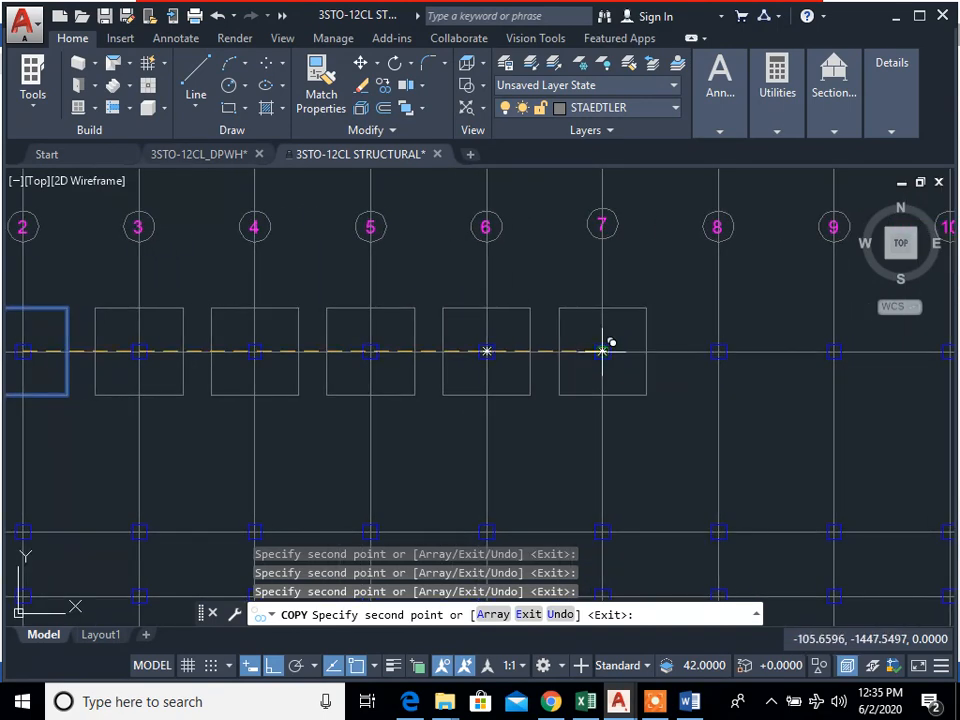
Step: Continue the footing copies along grid line A onto intersections A-7, A-8, A-9 and A-10, and end the copying
{"action": "left_click", "coordinate": [602, 351]}
{"action": "left_click", "coordinate": [718, 351]}
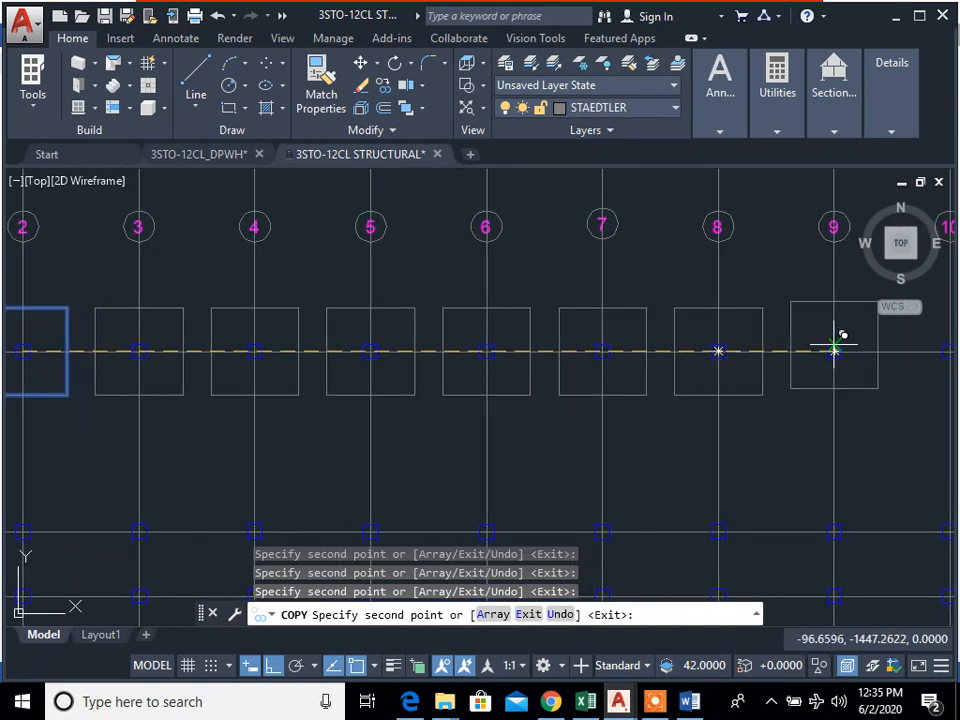
{"action": "left_click", "coordinate": [834, 350]}
{"action": "middle_click_drag", "start_coordinate": [868, 392], "coordinate": [623, 390]}
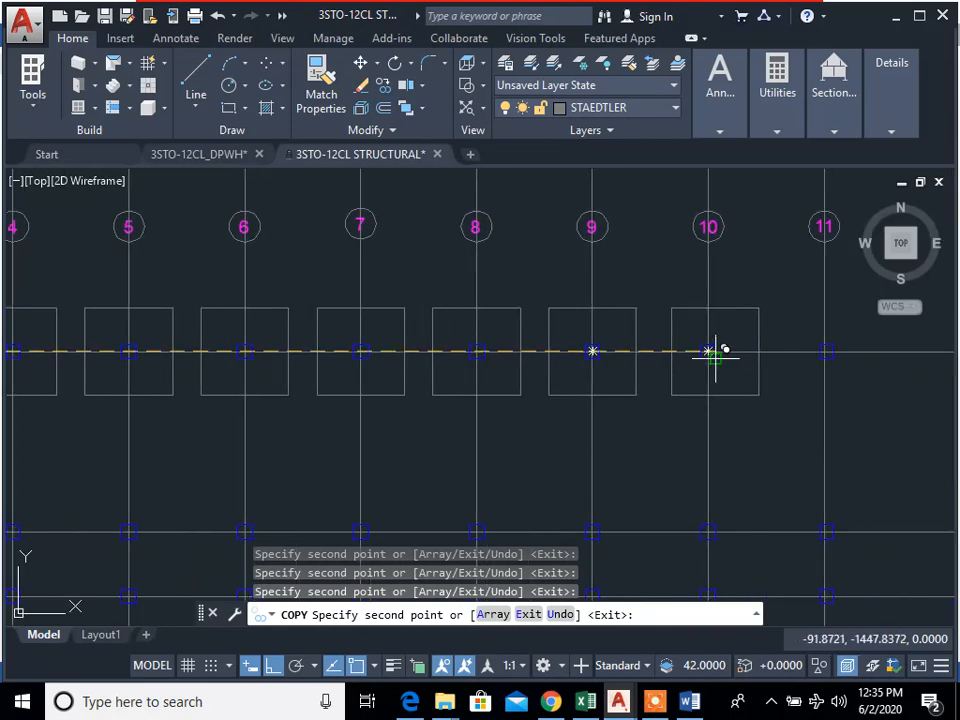
{"action": "left_click", "coordinate": [708, 350]}
{"action": "scroll", "coordinate": [686, 432], "scroll_direction": "down", "scroll_amount": 2}
{"action": "key", "text": "Escape"}
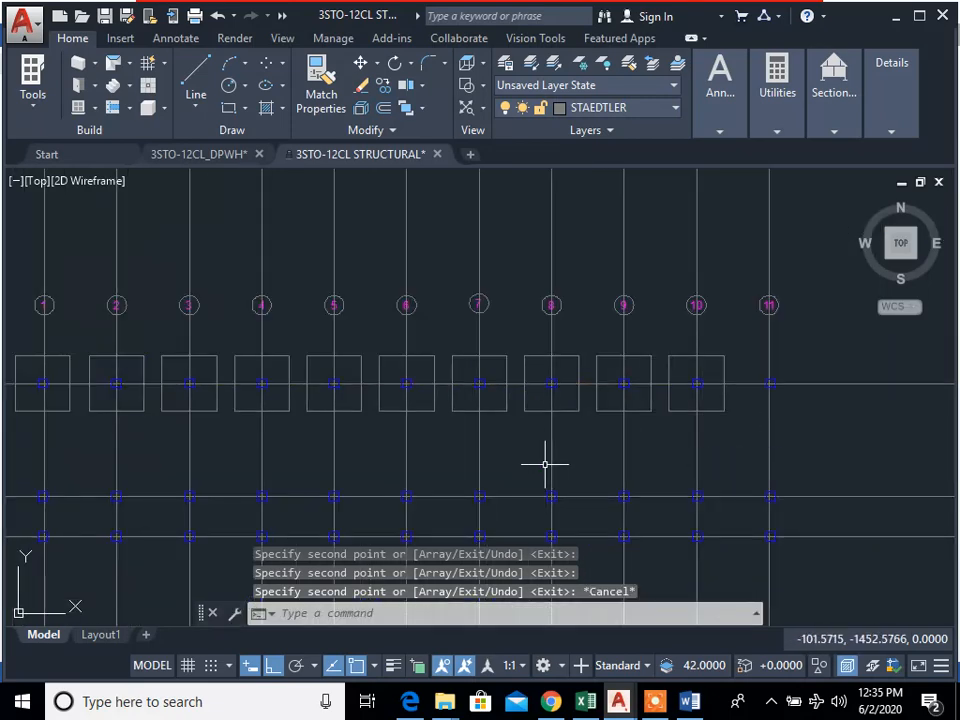
{"action": "key", "text": "Escape"}
{"action": "key", "text": "Escape"}
Step: Mirror the A-1 footing square about vertical grid line 6 onto A-11, keeping the original footing
{"action": "middle_click_drag", "start_coordinate": [546, 461], "coordinate": [699, 386]}
{"action": "type", "text": "mi"}
{"action": "key", "text": "Return"}
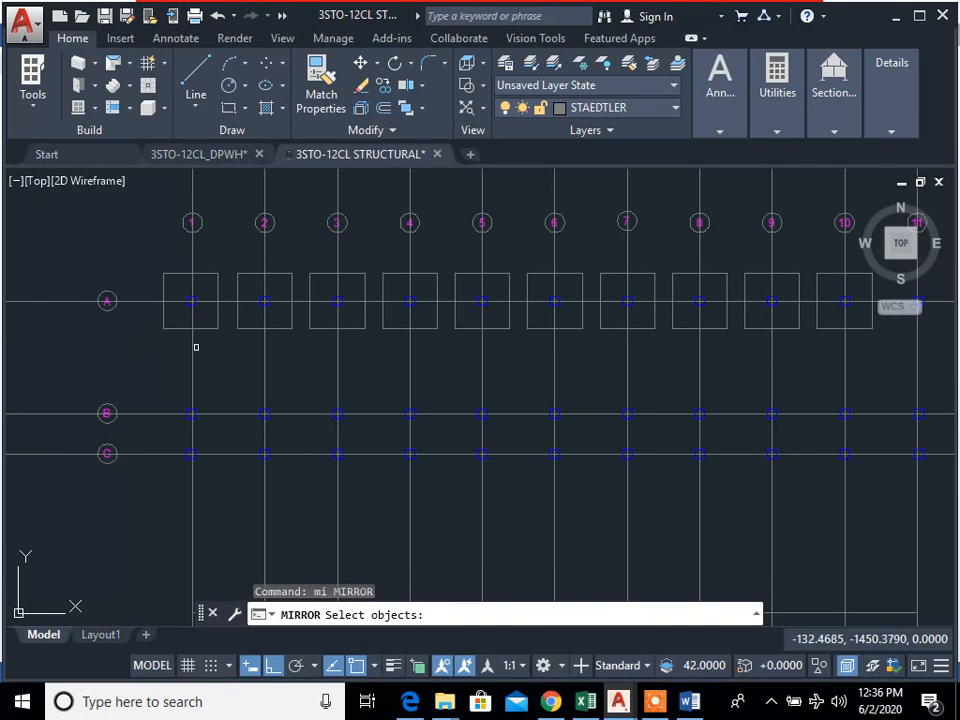
{"action": "scroll", "coordinate": [200, 348], "scroll_direction": "up", "scroll_amount": 2}
{"action": "left_click", "coordinate": [229, 343]}
{"action": "left_click", "coordinate": [212, 308]}
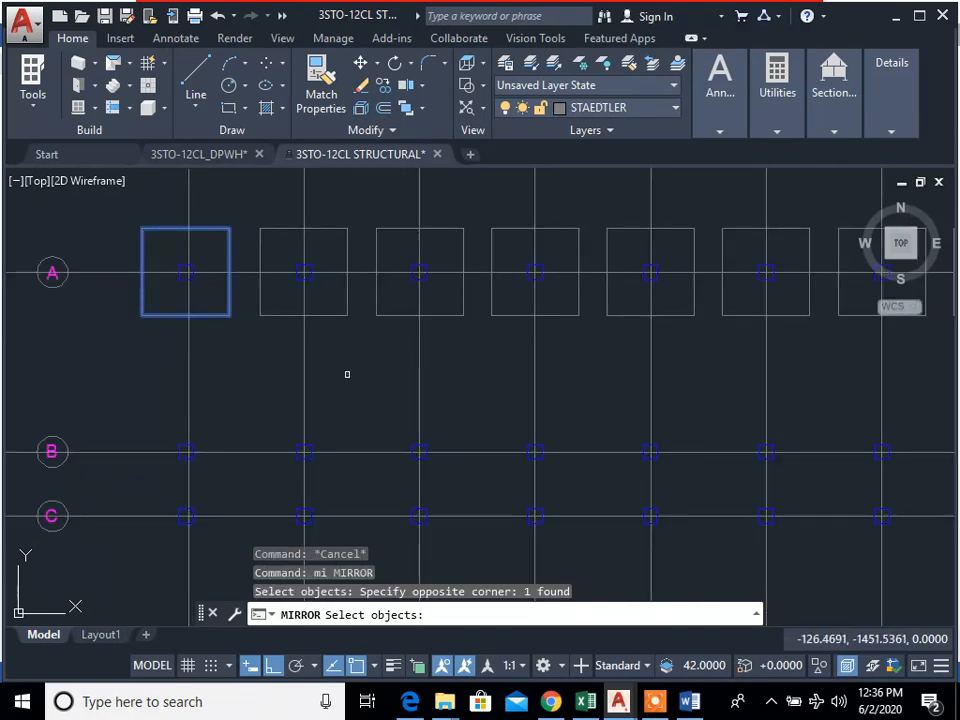
{"action": "scroll", "coordinate": [261, 315], "scroll_direction": "down", "scroll_amount": 4}
{"action": "middle_click_drag", "start_coordinate": [401, 407], "coordinate": [451, 435]}
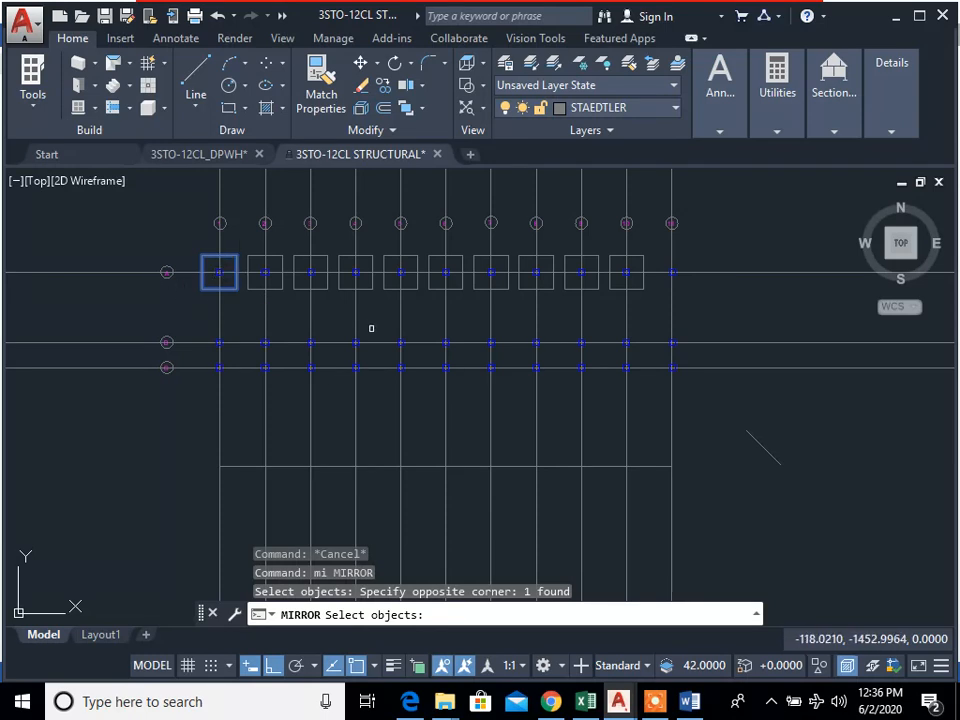
{"action": "key", "text": "Return"}
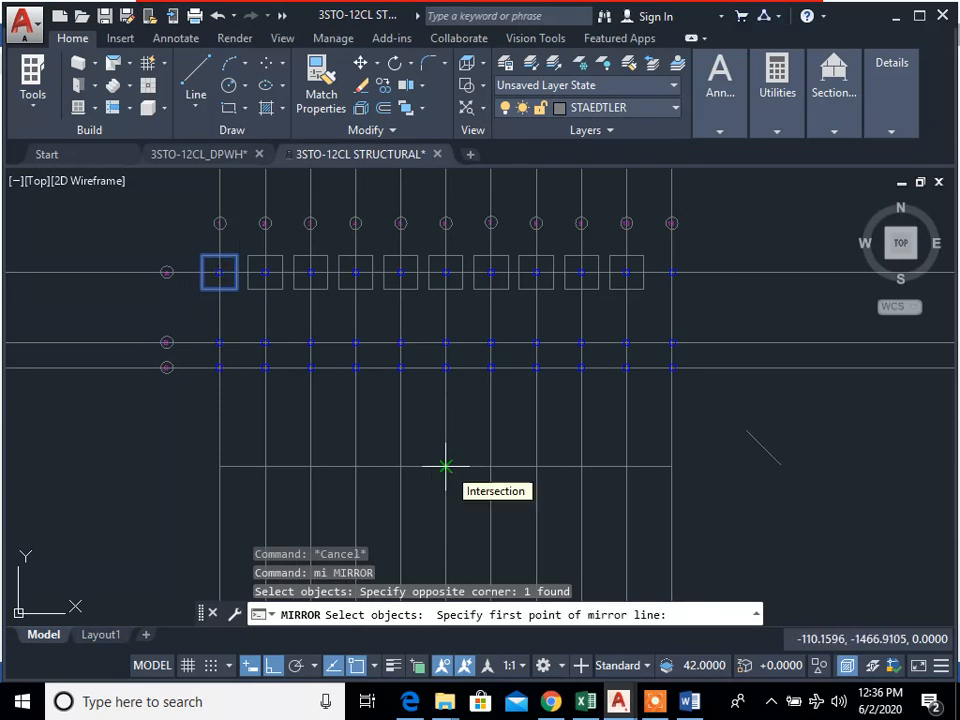
{"action": "left_click", "coordinate": [446, 466]}
{"action": "key", "text": "Return"}
{"action": "key", "text": "Return"}
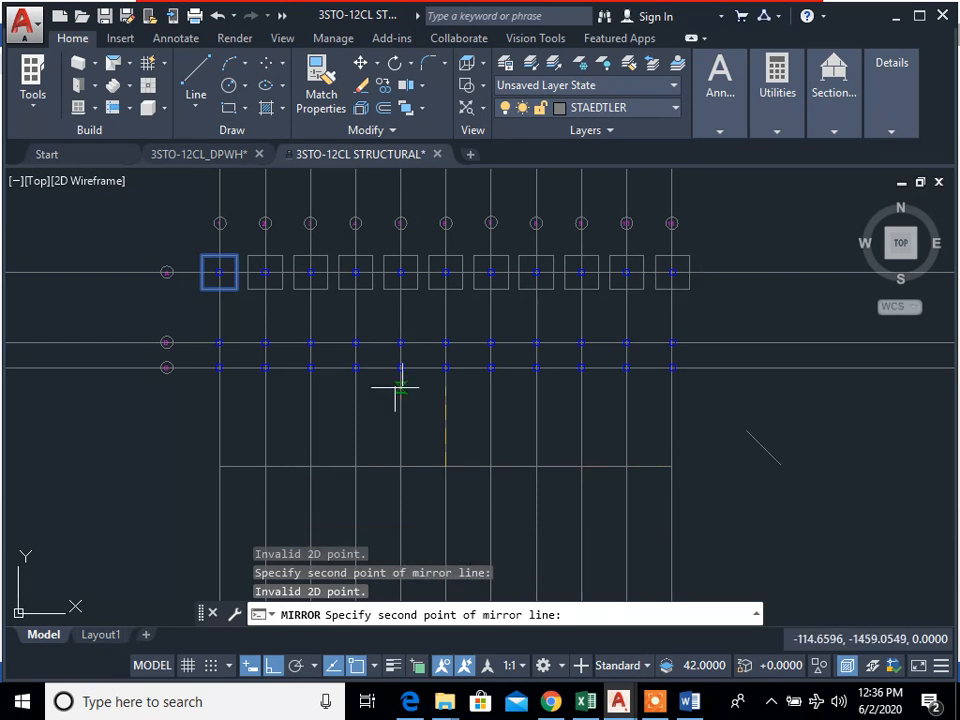
{"action": "left_click", "coordinate": [448, 488]}
{"action": "key", "text": "Return"}
{"action": "key", "text": "Return"}
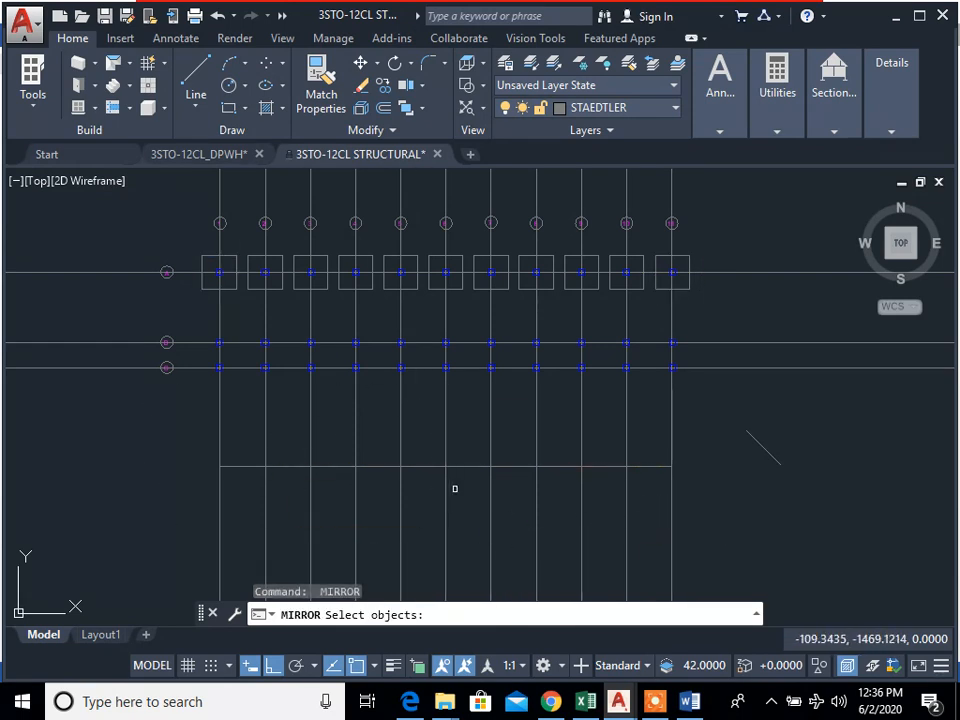
{"action": "key", "text": "Escape"}
{"action": "key", "text": "Escape"}
{"action": "key", "text": "Escape"}
Step: Erase the leftover diagonal line beside the foundation grid
{"action": "middle_click_drag", "start_coordinate": [508, 310], "coordinate": [593, 354]}
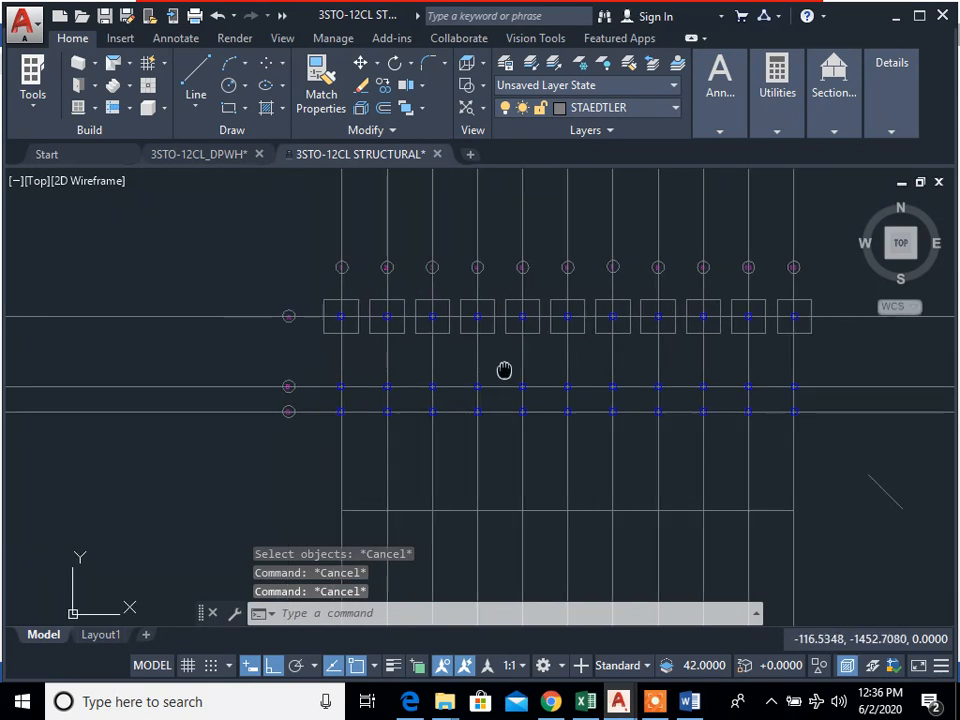
{"action": "middle_click_drag", "start_coordinate": [930, 506], "coordinate": [845, 476]}
{"action": "type", "text": "e"}
{"action": "key", "text": "Return"}
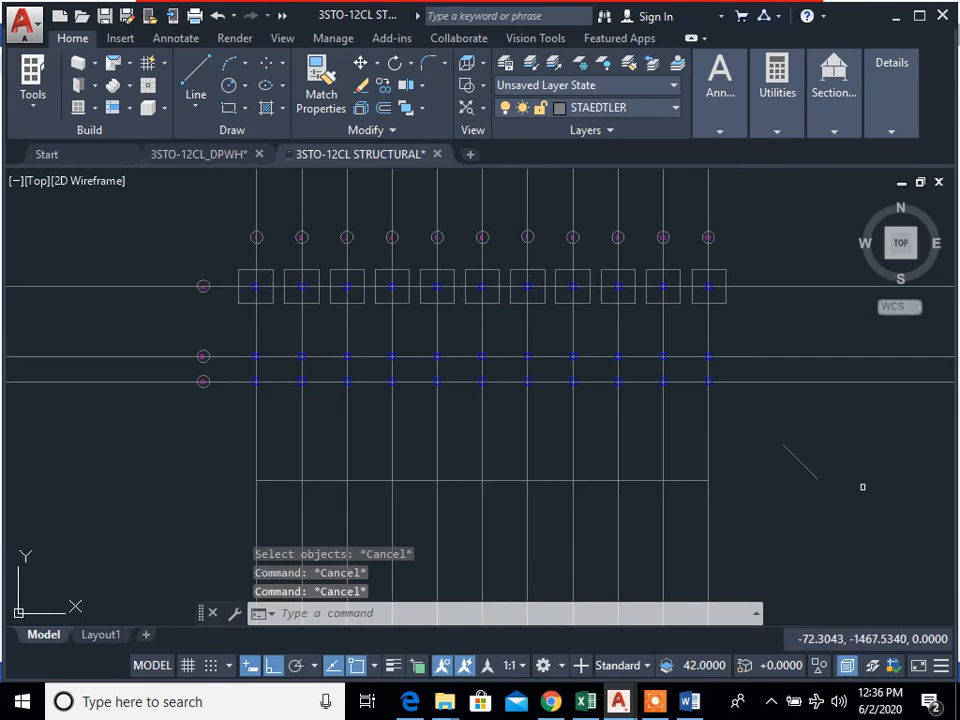
{"action": "left_click", "coordinate": [864, 488]}
{"action": "left_click", "coordinate": [722, 403]}
{"action": "key", "text": "Return"}
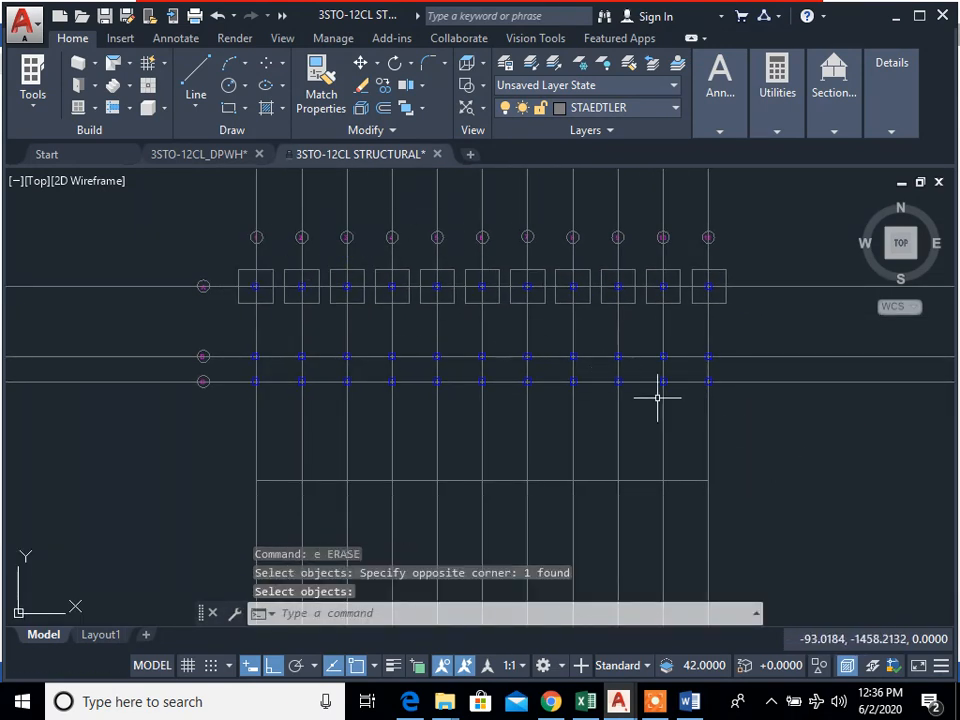
Step: Switch to Word to check the combined footing specifications, and search google.com in Chrome for "combined footing"
{"action": "left_click", "coordinate": [689, 701]}
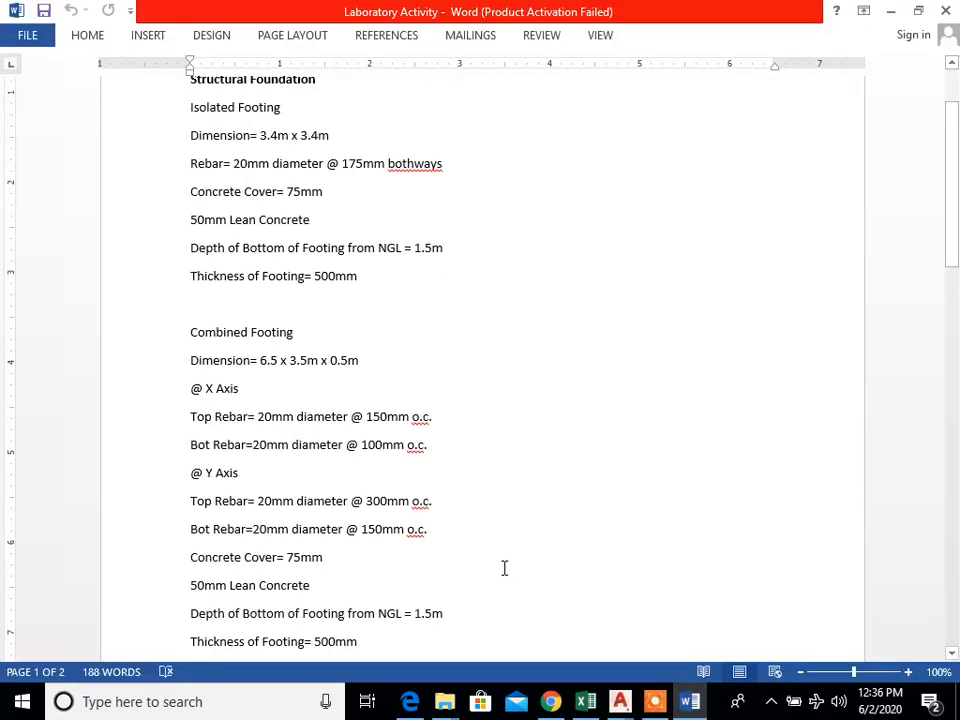
{"action": "scroll", "coordinate": [417, 421], "scroll_direction": "down", "scroll_amount": 1}
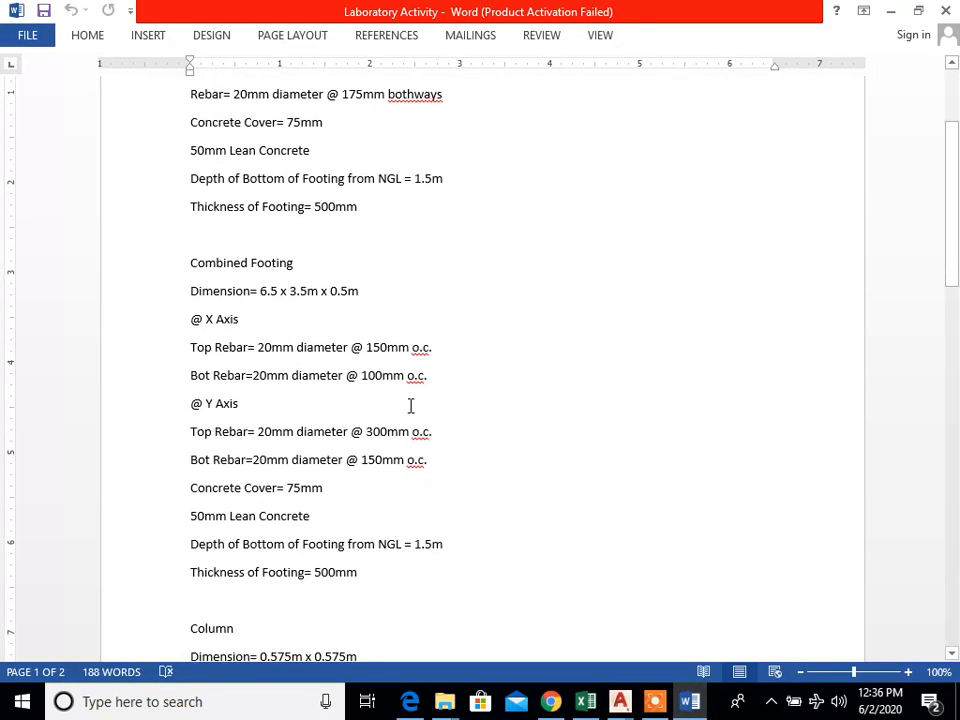
{"action": "left_click", "coordinate": [548, 703]}
{"action": "left_click", "coordinate": [489, 58]}
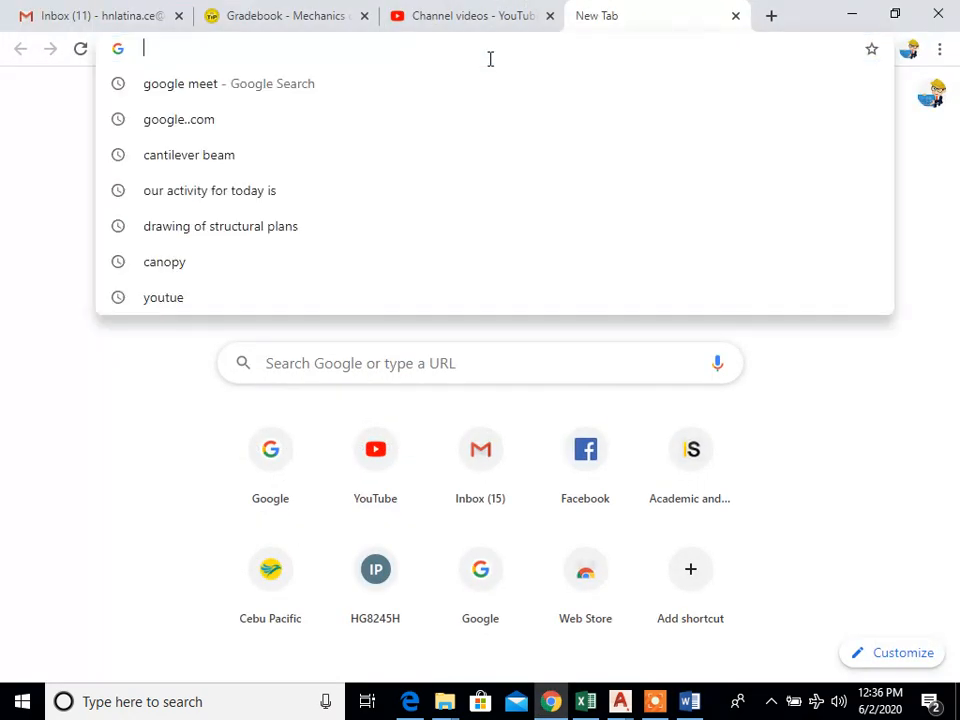
{"action": "type", "text": "google.com"}
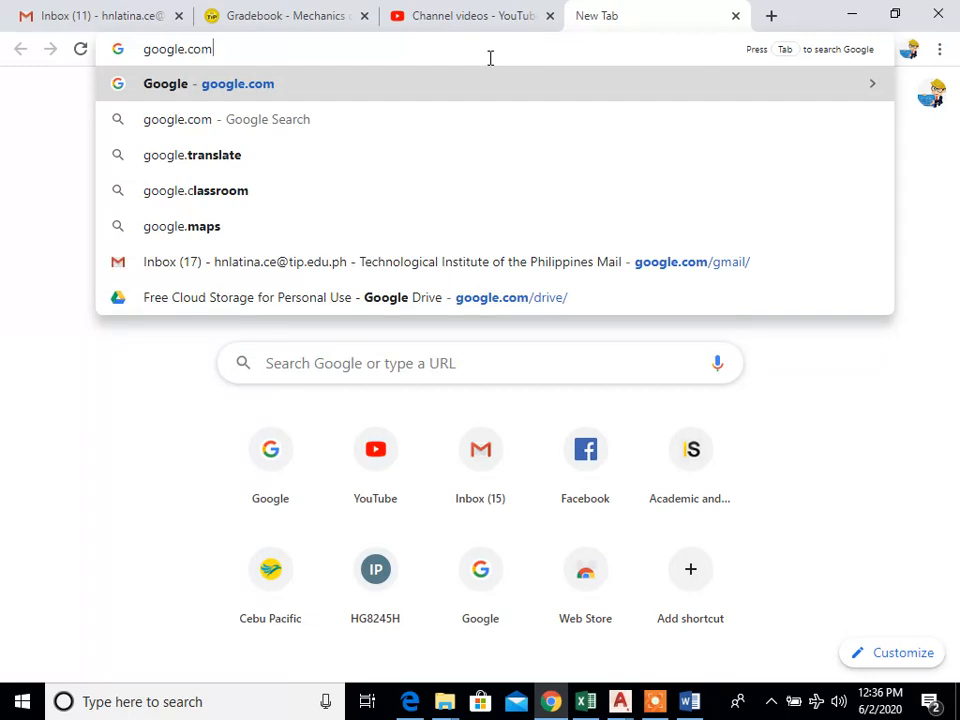
{"action": "key", "text": "Return"}
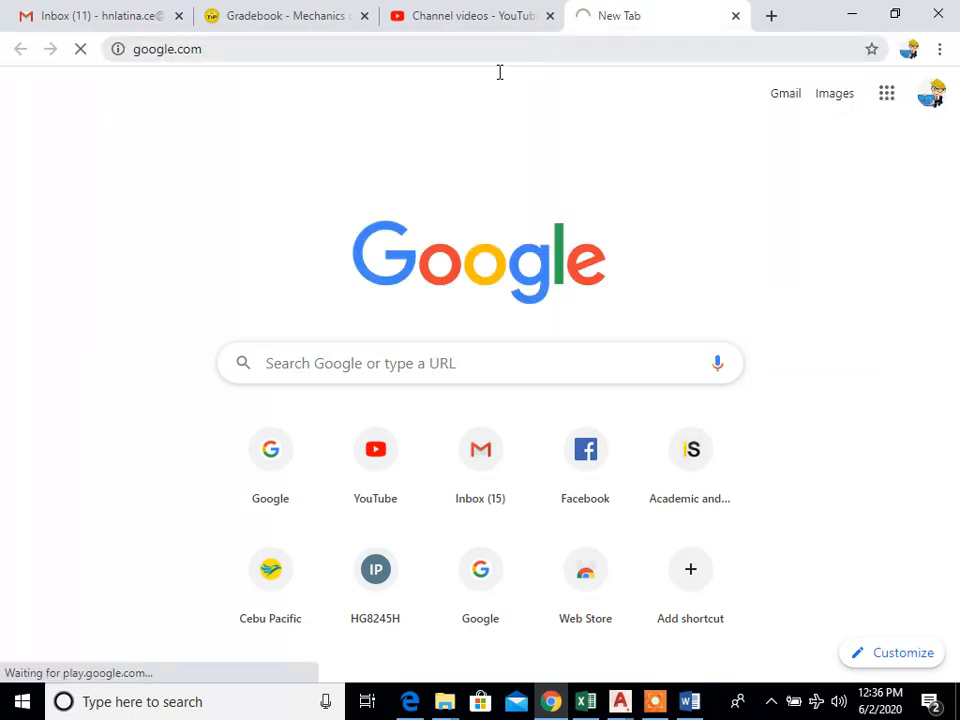
{"action": "type", "text": "combined footing"}
{"action": "key", "text": "Return"}
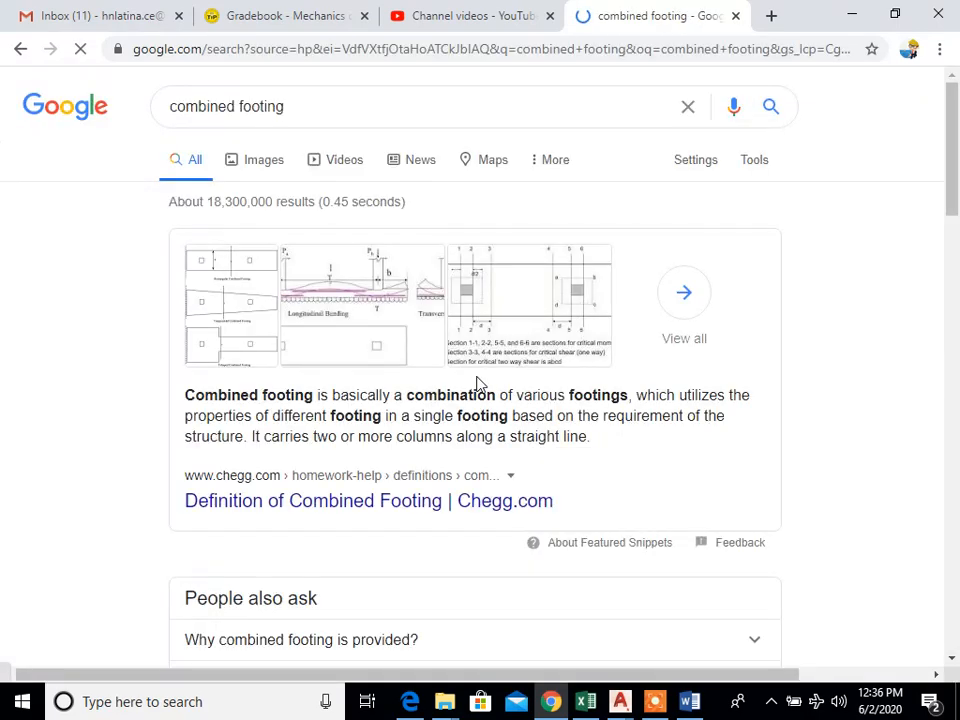
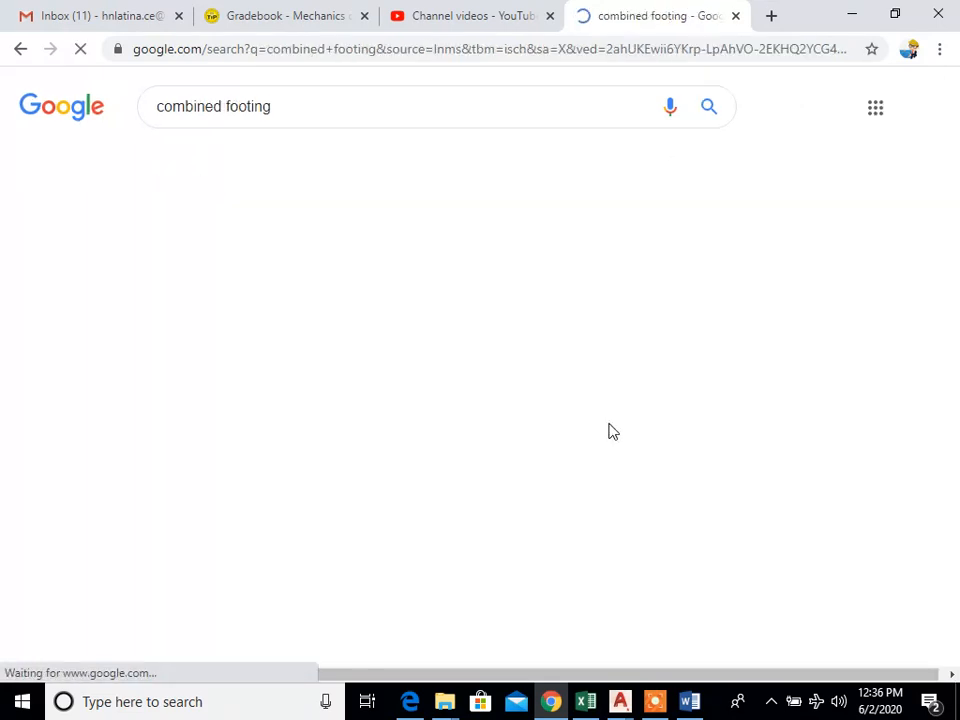
Step: Examine the combined footing image results, including the built combined footings and the stepped type with column rebar
{"action": "scroll", "coordinate": [523, 421], "scroll_direction": "down", "scroll_amount": 2}
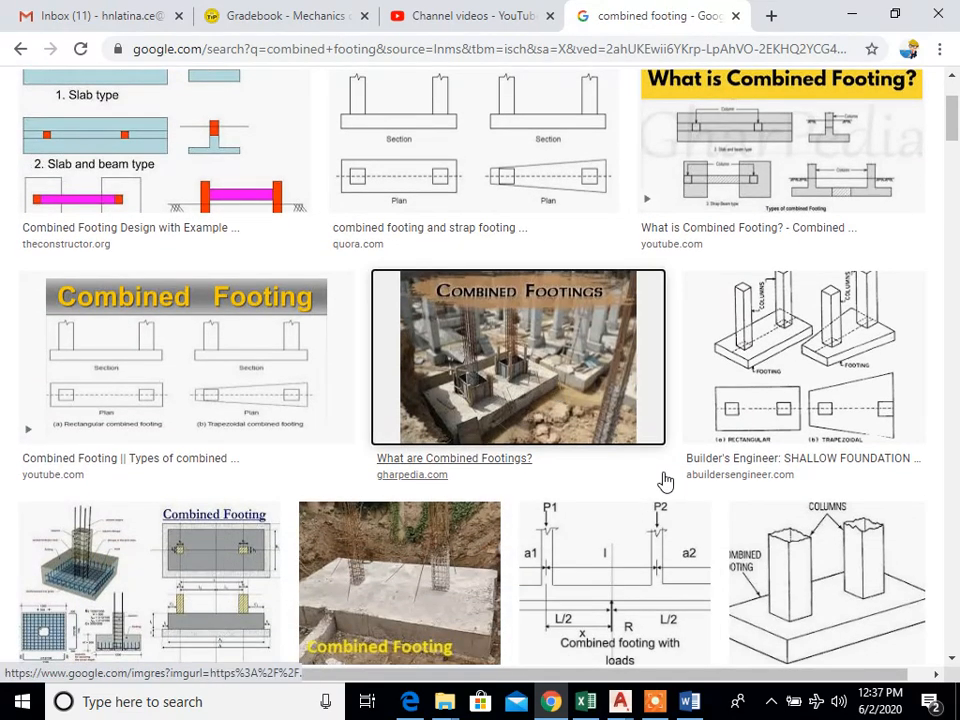
{"action": "left_click", "coordinate": [660, 478]}
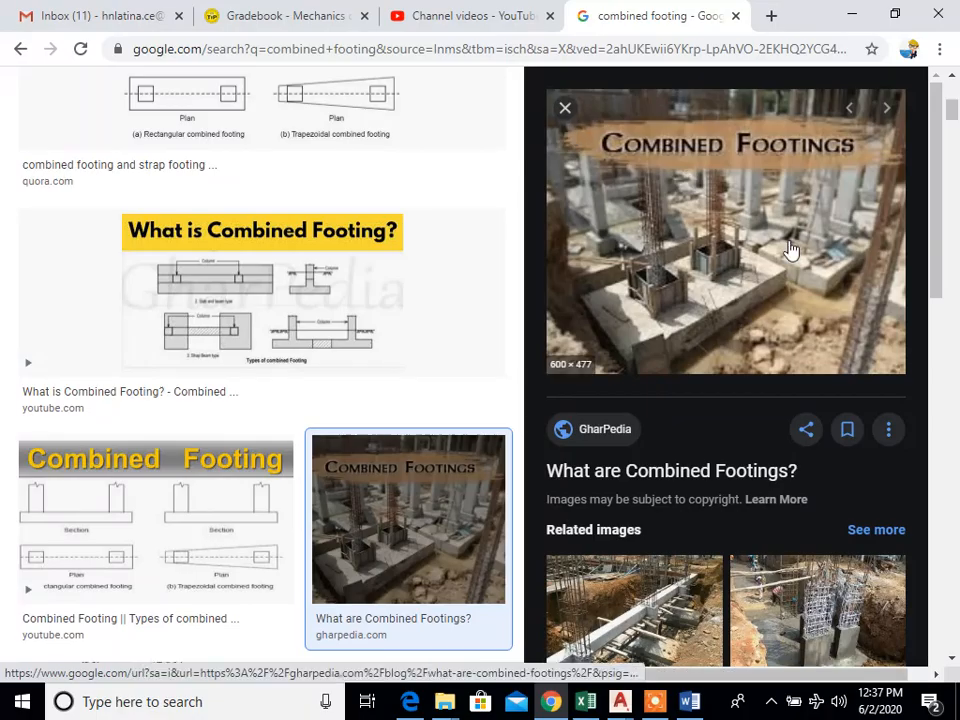
{"action": "mouse_move", "coordinate": [936, 181]}
{"action": "left_mouse_down"}
{"action": "mouse_move", "coordinate": [936, 227]}
{"action": "mouse_move", "coordinate": [936, 193]}
{"action": "left_mouse_up"}
{"action": "scroll", "coordinate": [790, 482], "scroll_direction": "down", "scroll_amount": 3}
{"action": "scroll", "coordinate": [790, 482], "scroll_direction": "up", "scroll_amount": 8}
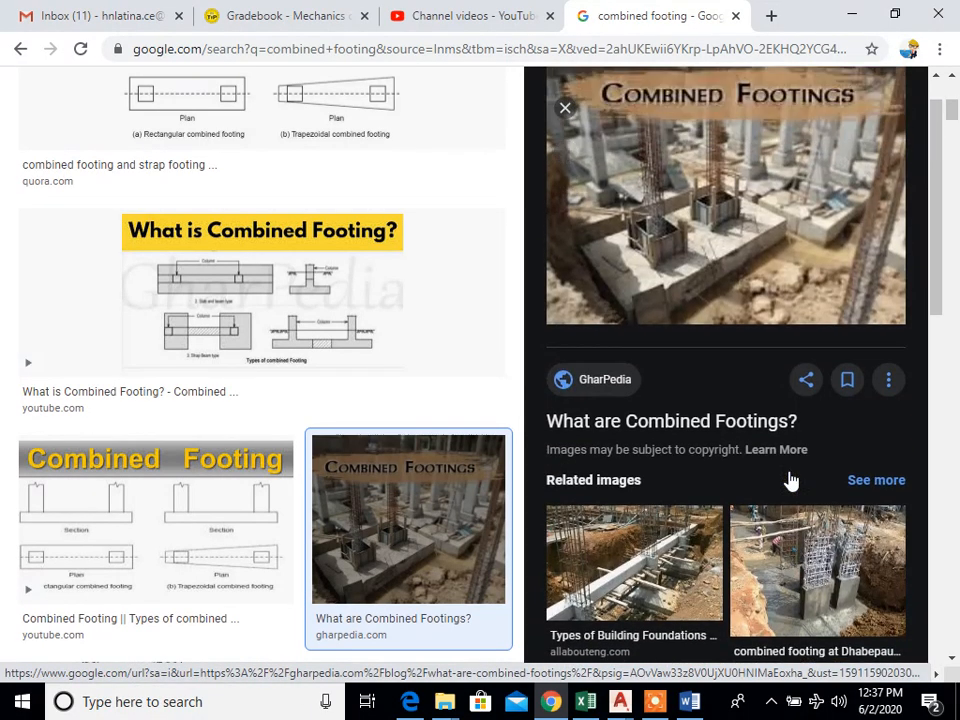
{"action": "scroll", "coordinate": [685, 520], "scroll_direction": "down", "scroll_amount": 7}
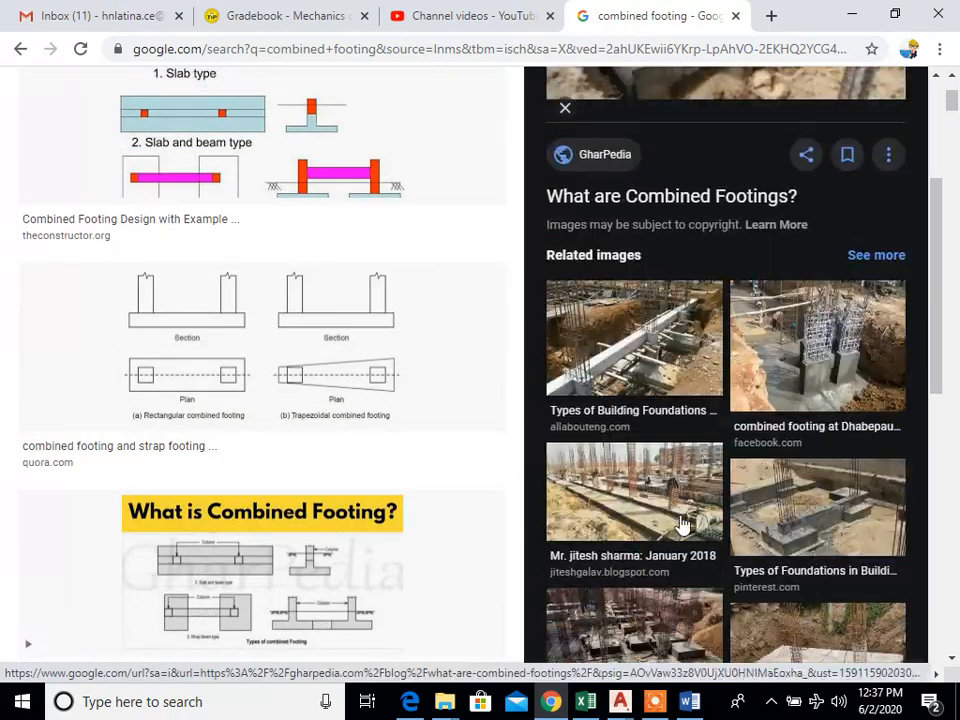
{"action": "left_click", "coordinate": [820, 432]}
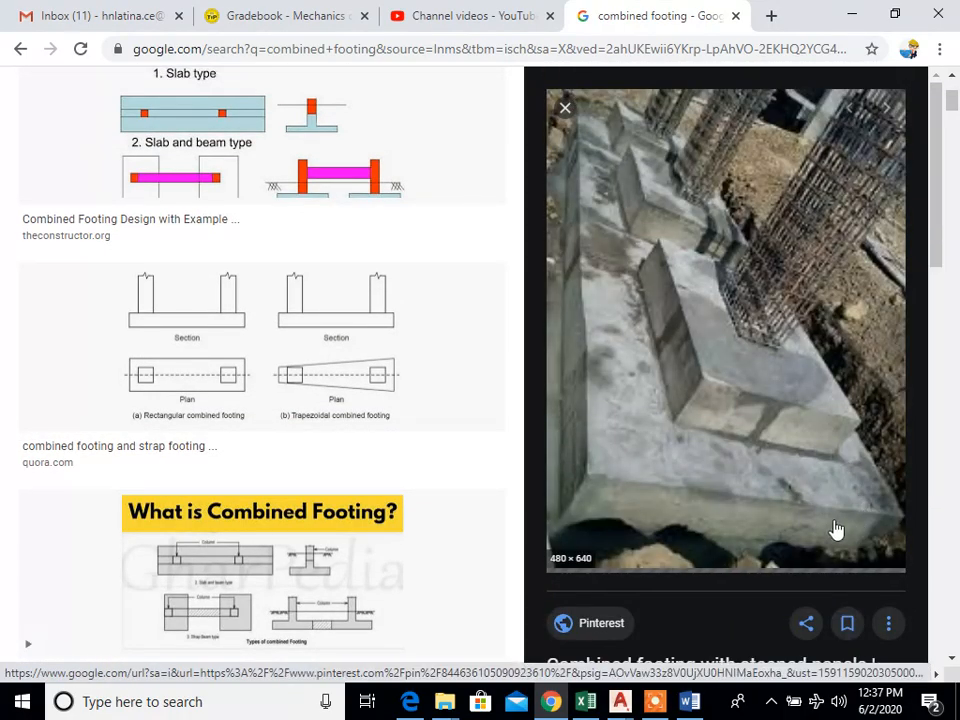
{"action": "scroll", "coordinate": [831, 519], "scroll_direction": "down", "scroll_amount": 1}
{"action": "key", "text": "Escape"}
{"action": "scroll", "coordinate": [703, 491], "scroll_direction": "down", "scroll_amount": 3}
{"action": "scroll", "coordinate": [649, 476], "scroll_direction": "up", "scroll_amount": 3}
Step: Read the combined footing dimensions in the Word laboratory activity, and return to the AutoCAD structural drawing
{"action": "mouse_move", "coordinate": [619, 701]}
{"action": "left_click", "coordinate": [771, 655]}
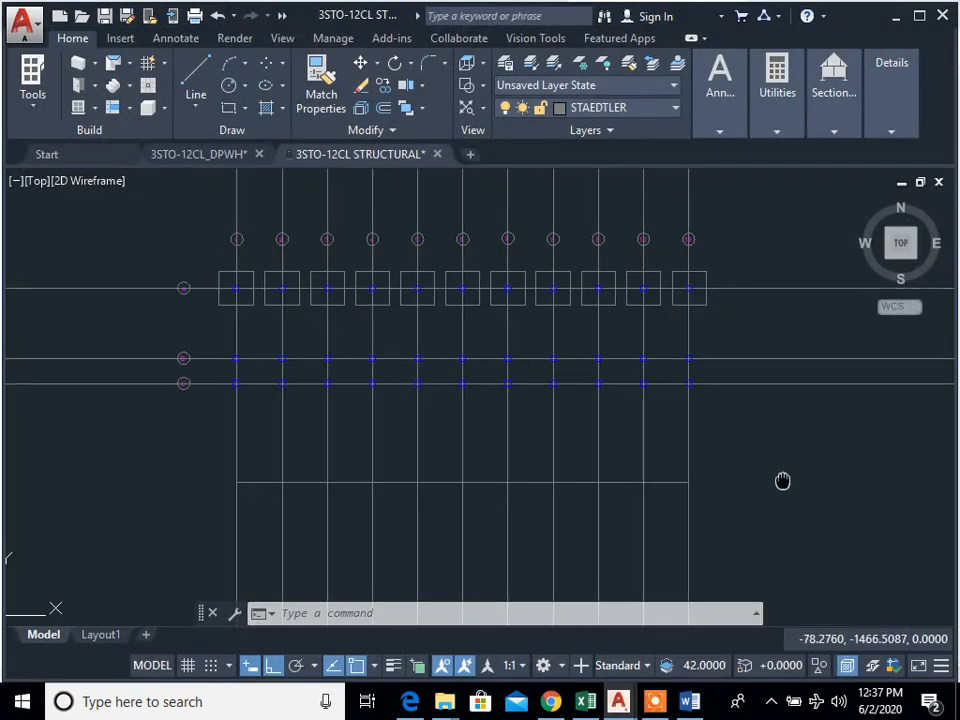
{"action": "left_click", "coordinate": [690, 701]}
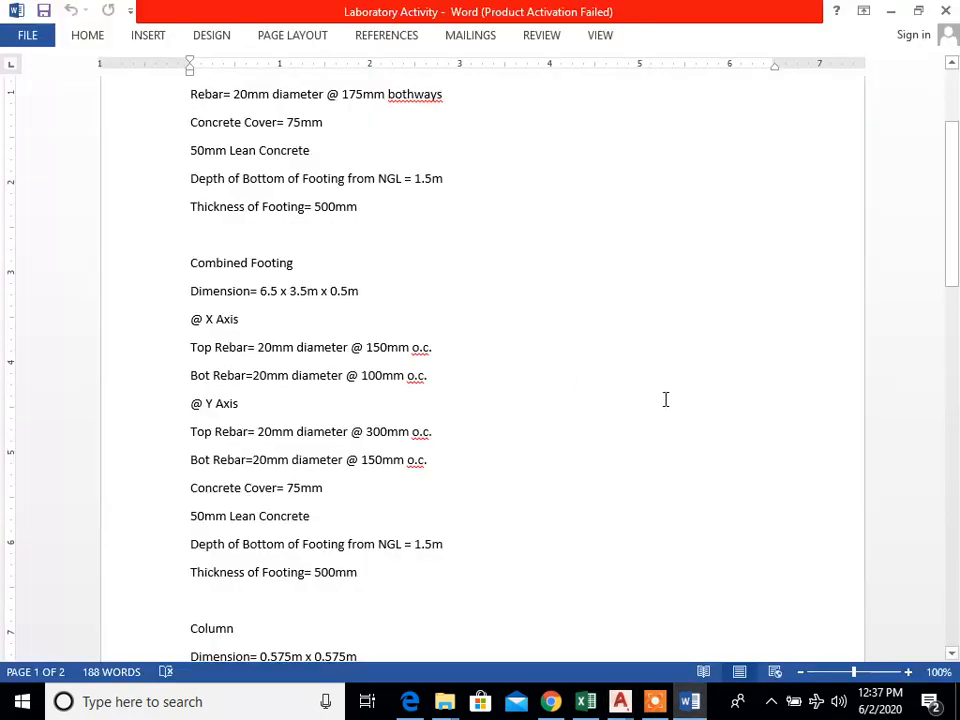
{"action": "key", "text": "alt+Tab"}
{"action": "middle_click_drag", "start_coordinate": [851, 478], "coordinate": [692, 448]}
{"action": "type", "text": "rec"}
{"action": "key", "text": "Return"}
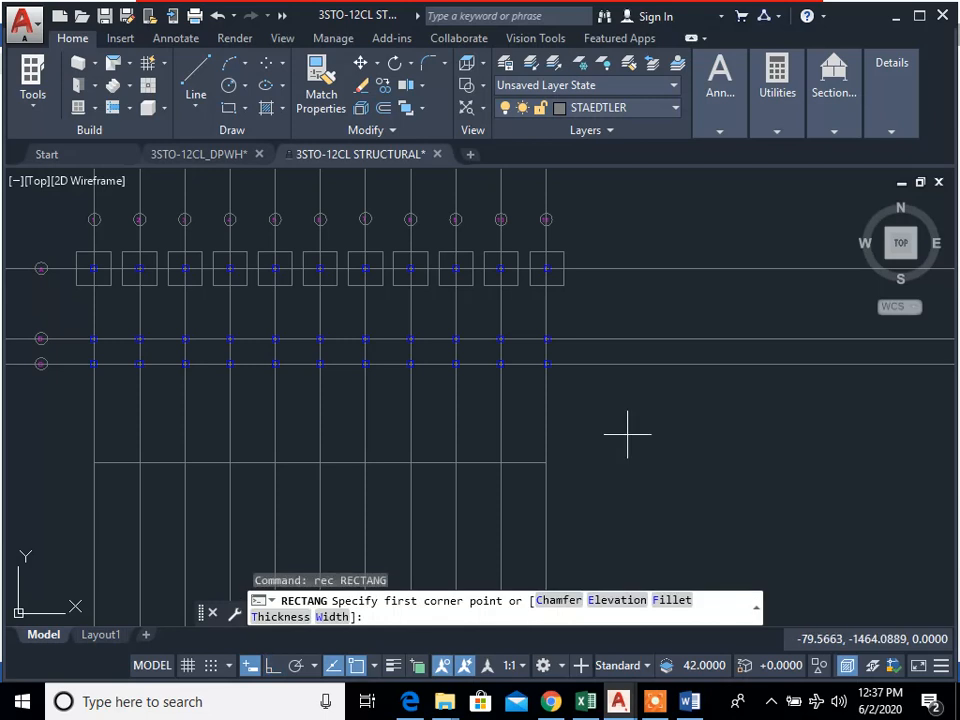
{"action": "left_click", "coordinate": [607, 428]}
{"action": "type", "text": "d"}
{"action": "key", "text": "Return"}
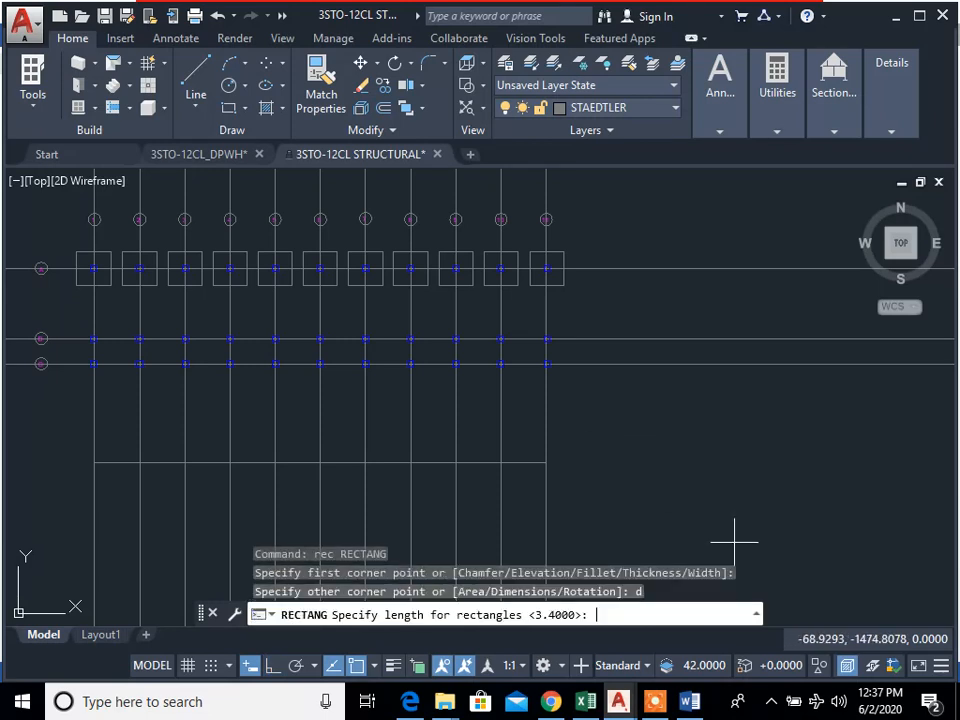
{"action": "type", "text": "6.5"}
{"action": "key", "text": "Return"}
{"action": "type", "text": "3.5"}
{"action": "key", "text": "Return"}
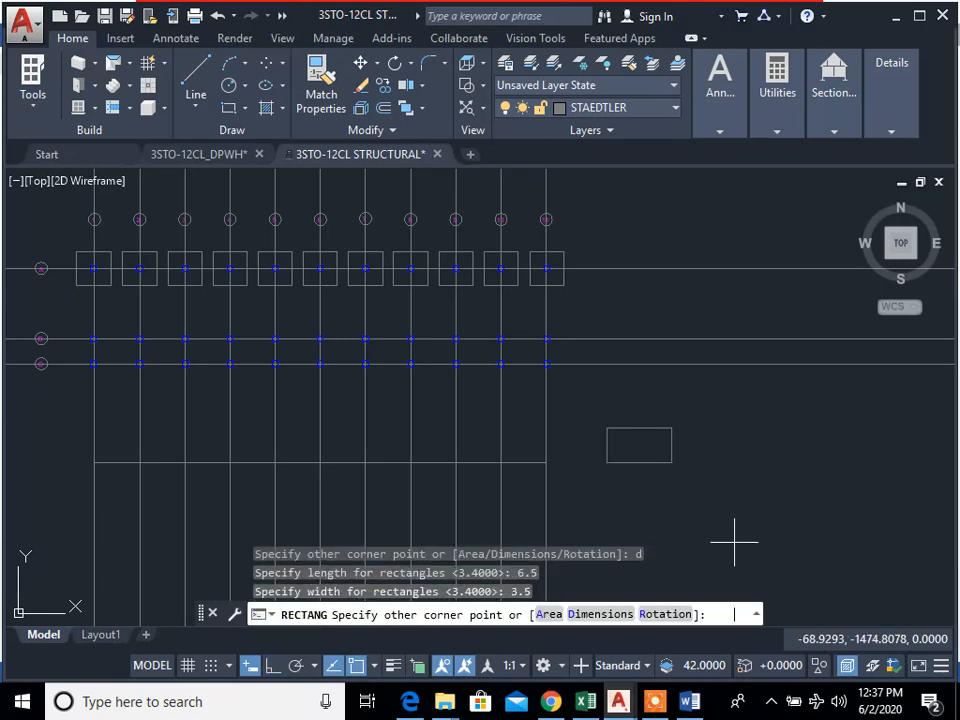
{"action": "key", "text": "Return"}
{"action": "key", "text": "Return"}
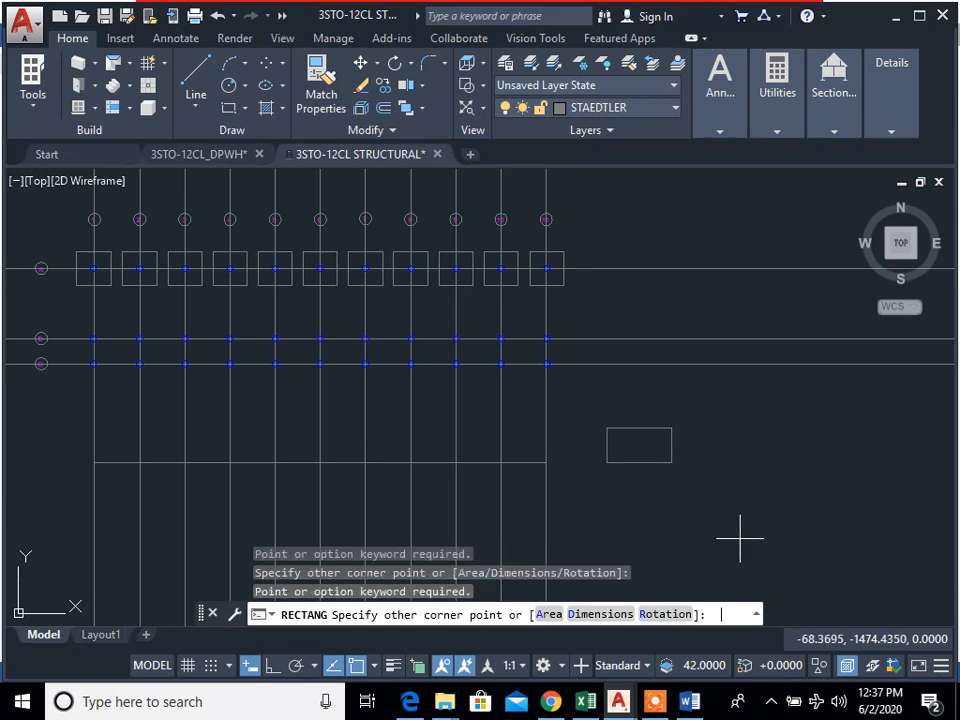
{"action": "key", "text": "Escape"}
{"action": "type", "text": "rec"}
{"action": "key", "text": "Return"}
{"action": "left_click", "coordinate": [636, 439]}
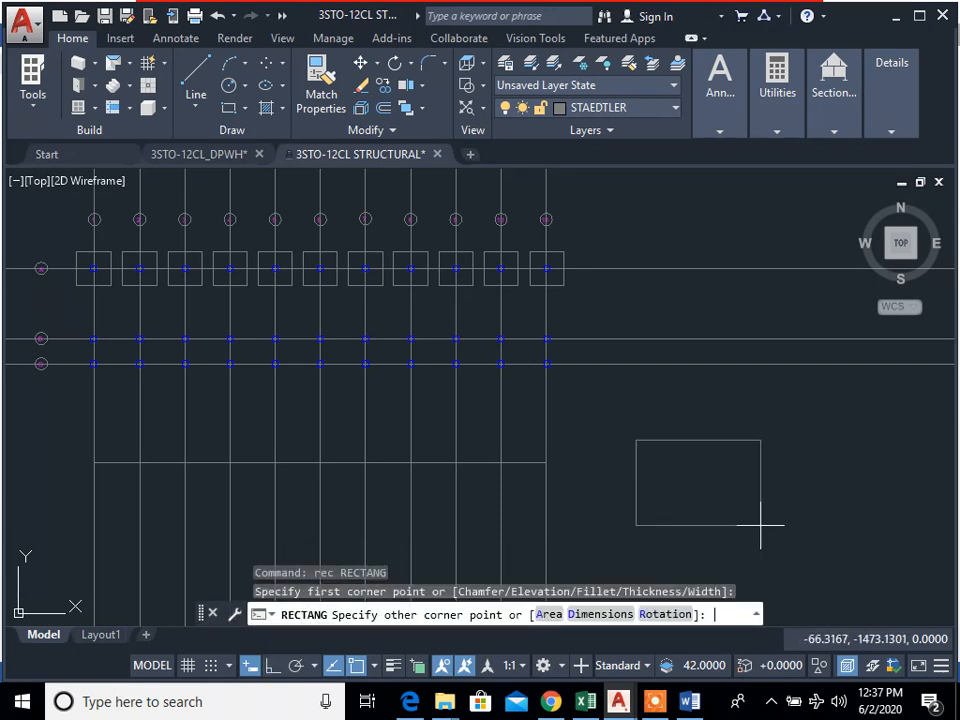
{"action": "type", "text": "d"}
{"action": "key", "text": "Return"}
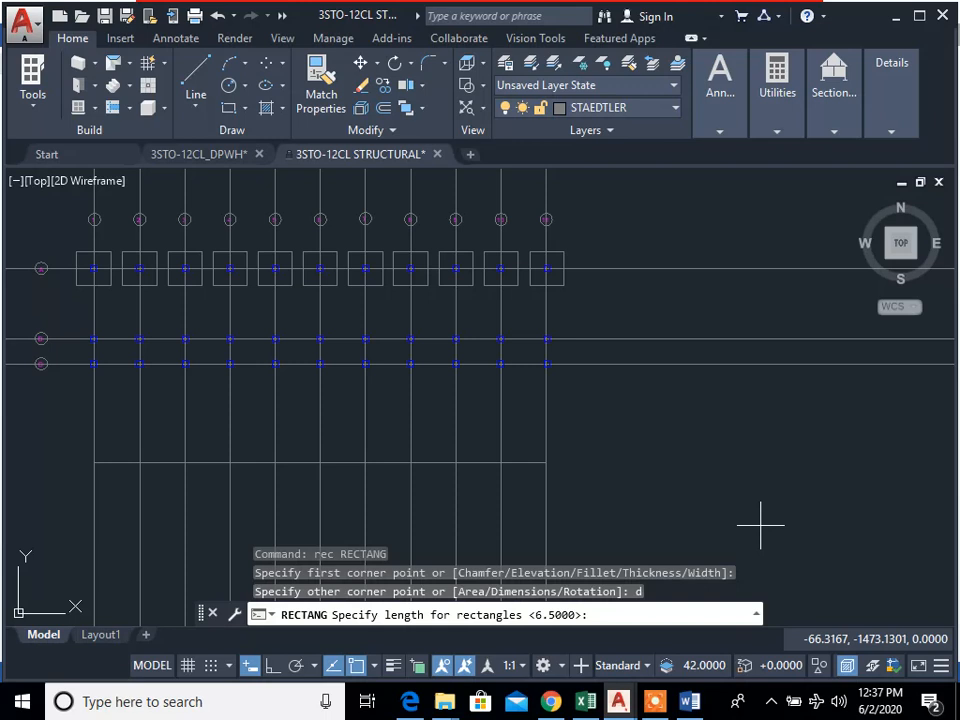
{"action": "middle_click_drag", "start_coordinate": [696, 494], "coordinate": [830, 542]}
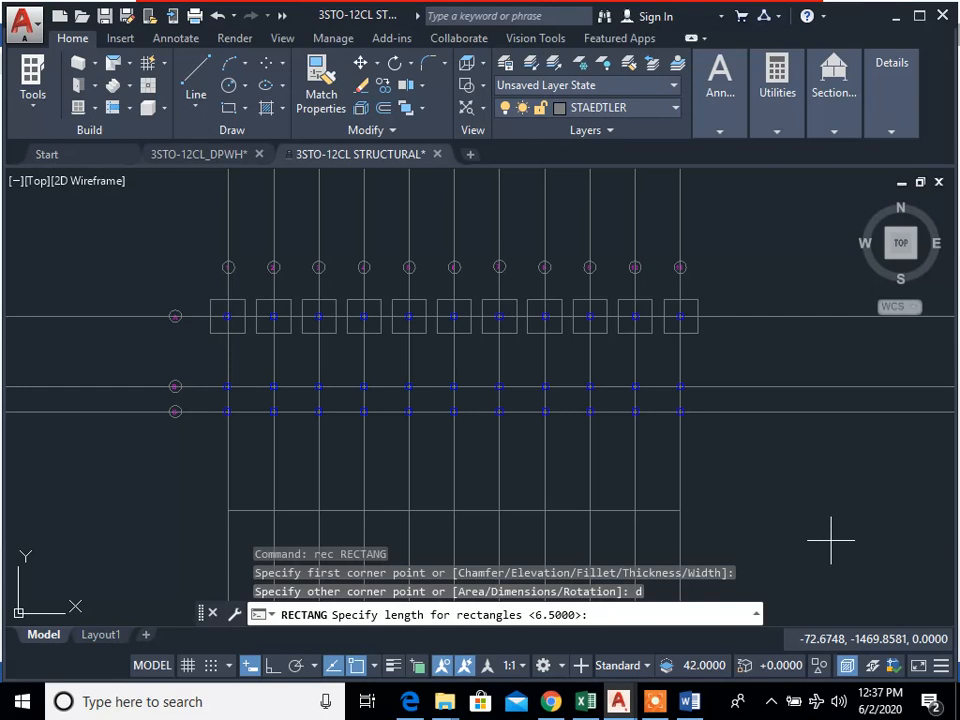
{"action": "middle_click_drag", "start_coordinate": [830, 542], "coordinate": [617, 381]}
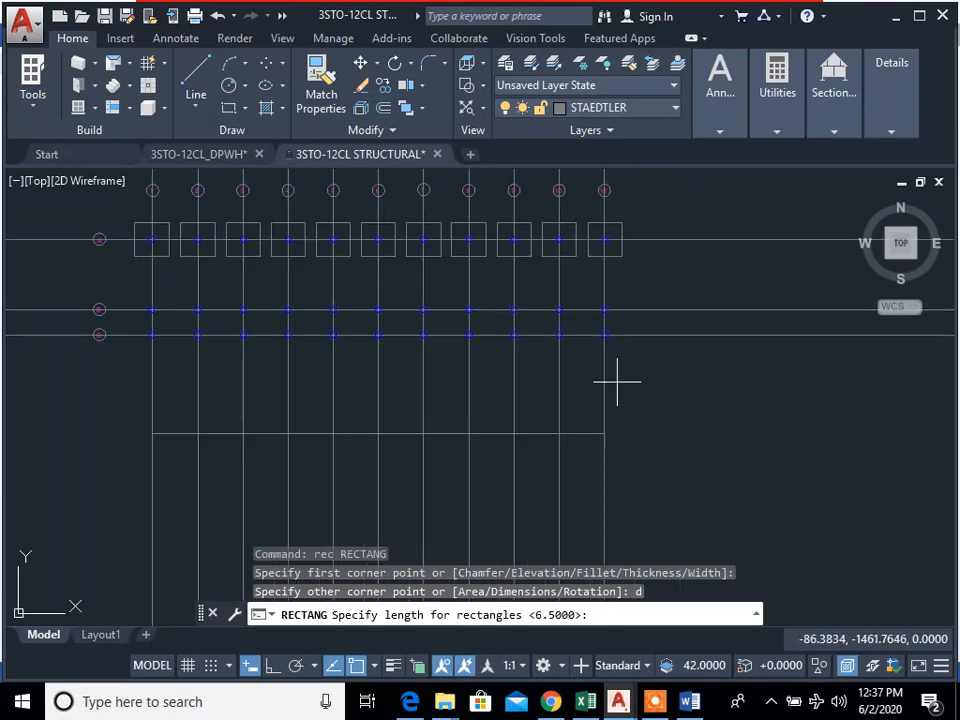
{"action": "key", "text": "Escape"}
{"action": "key", "text": "Escape"}
Step: Draw a combined footing rectangle 6.5 m long and 3.5 m wide in the empty space beside the foundation grid
{"action": "type", "text": "rec"}
{"action": "key", "text": "Return"}
{"action": "left_click", "coordinate": [693, 432]}
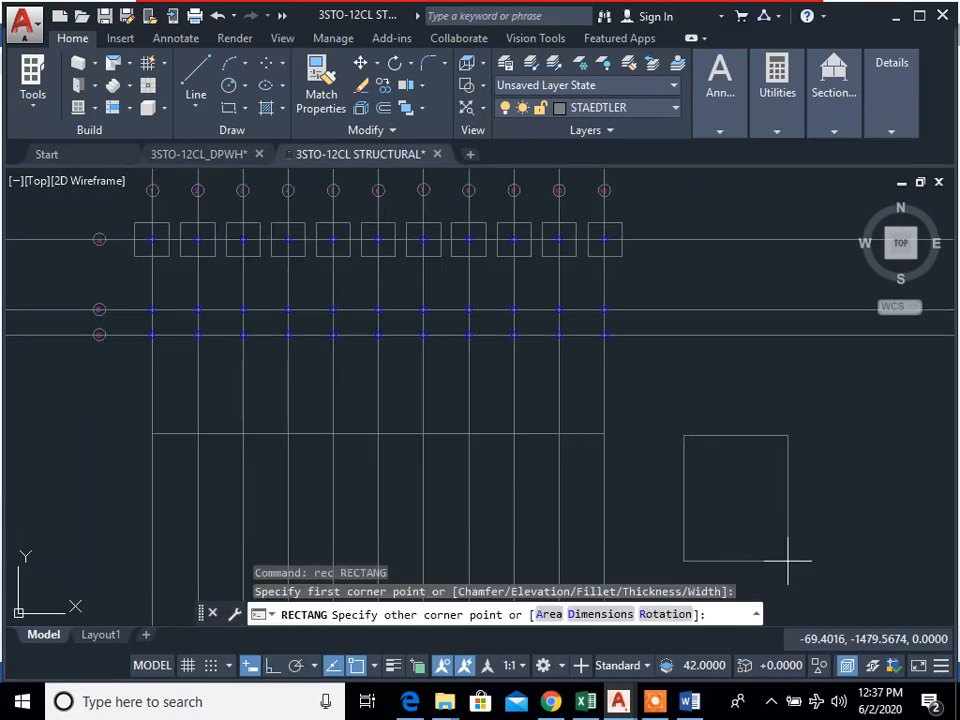
{"action": "type", "text": "d"}
{"action": "key", "text": "Return"}
{"action": "type", "text": "6.5"}
{"action": "key", "text": "Return"}
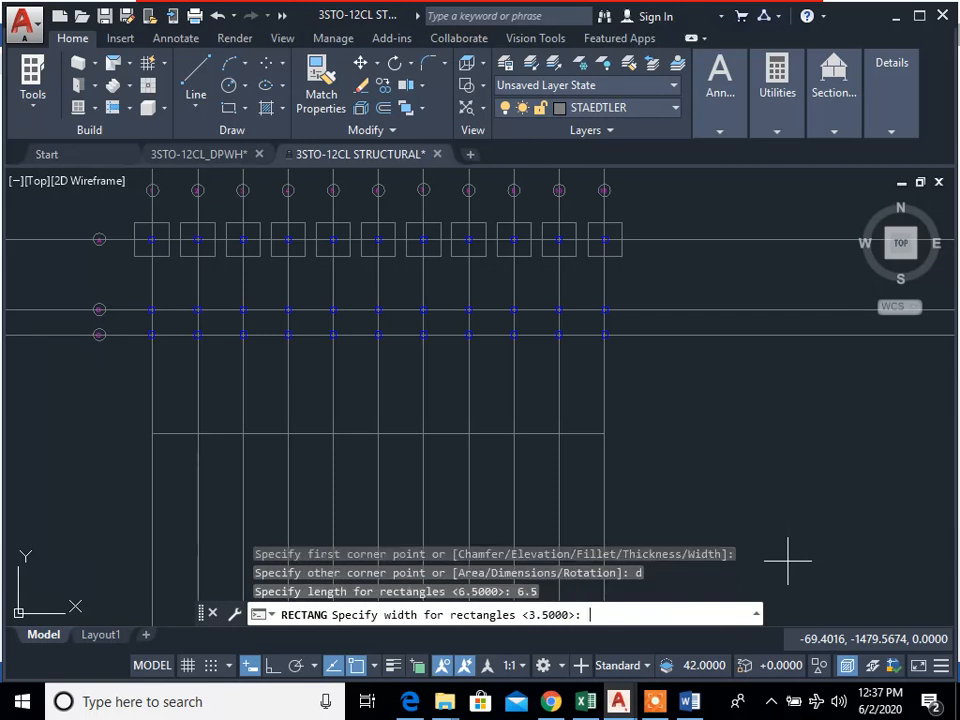
{"action": "type", "text": "3.5"}
{"action": "key", "text": "Return"}
{"action": "key", "text": "Return"}
{"action": "key", "text": "Return"}
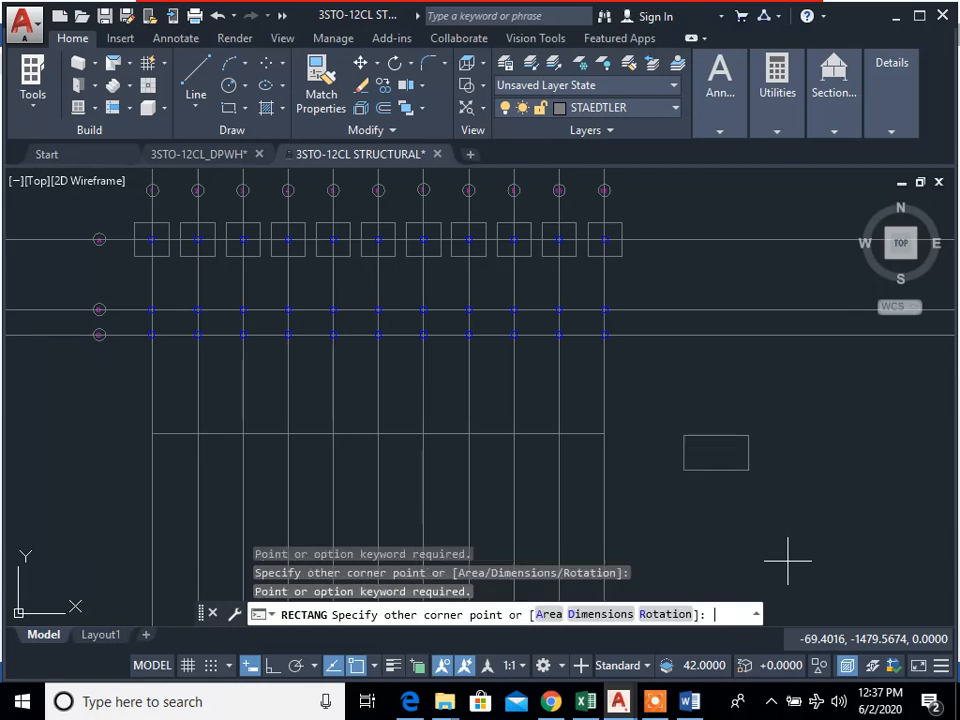
{"action": "left_click", "coordinate": [871, 555]}
{"action": "mouse_move", "coordinate": [788, 527]}
{"action": "middle_mouse_down"}
{"action": "mouse_move", "coordinate": [774, 516]}
{"action": "mouse_move", "coordinate": [729, 538]}
{"action": "middle_mouse_up"}
{"action": "type", "text": "r"}
{"action": "key", "text": "Return"}
{"action": "left_click", "coordinate": [739, 531]}
{"action": "left_click", "coordinate": [613, 397]}
{"action": "key", "text": "Return"}
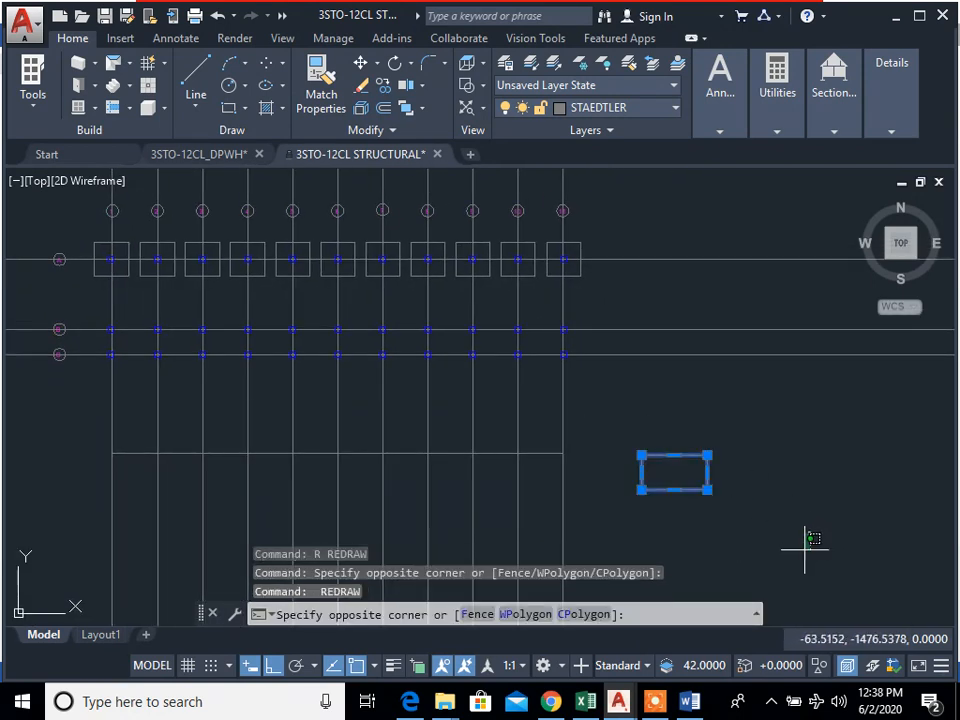
{"action": "key", "text": "Escape"}
{"action": "scroll", "coordinate": [680, 520], "scroll_direction": "up", "scroll_amount": 2}
{"action": "type", "text": "ro"}
{"action": "key", "text": "Return"}
{"action": "left_click", "coordinate": [674, 443]}
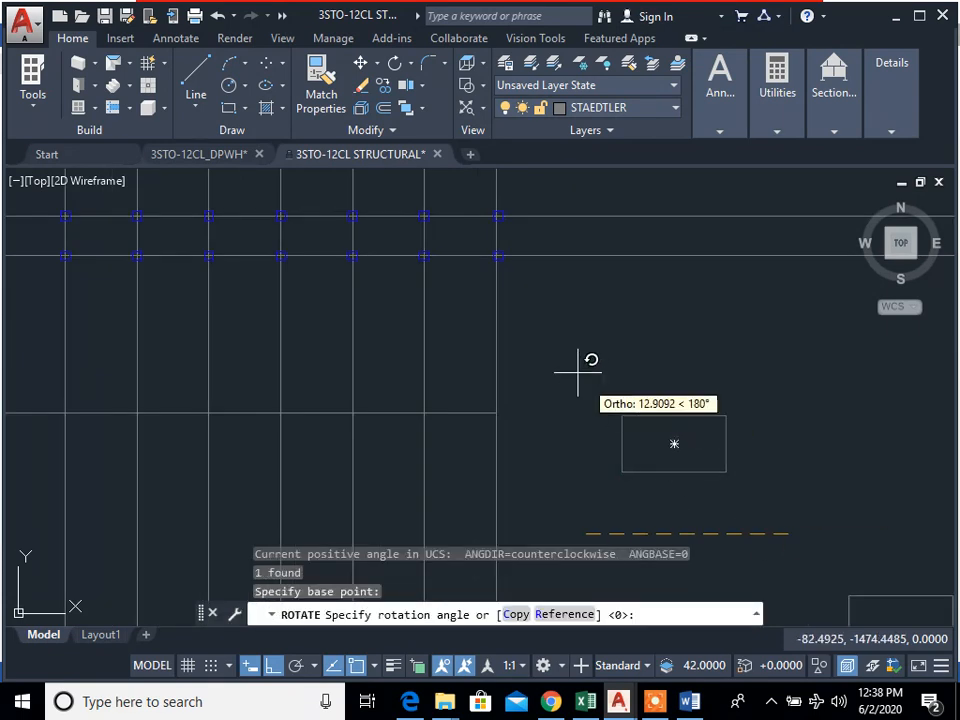
{"action": "key", "text": "Escape"}
{"action": "key", "text": "Escape"}
{"action": "scroll", "coordinate": [591, 379], "scroll_direction": "down", "scroll_amount": 4}
{"action": "scroll", "coordinate": [729, 484], "scroll_direction": "up", "scroll_amount": 4}
{"action": "type", "text": "r"}
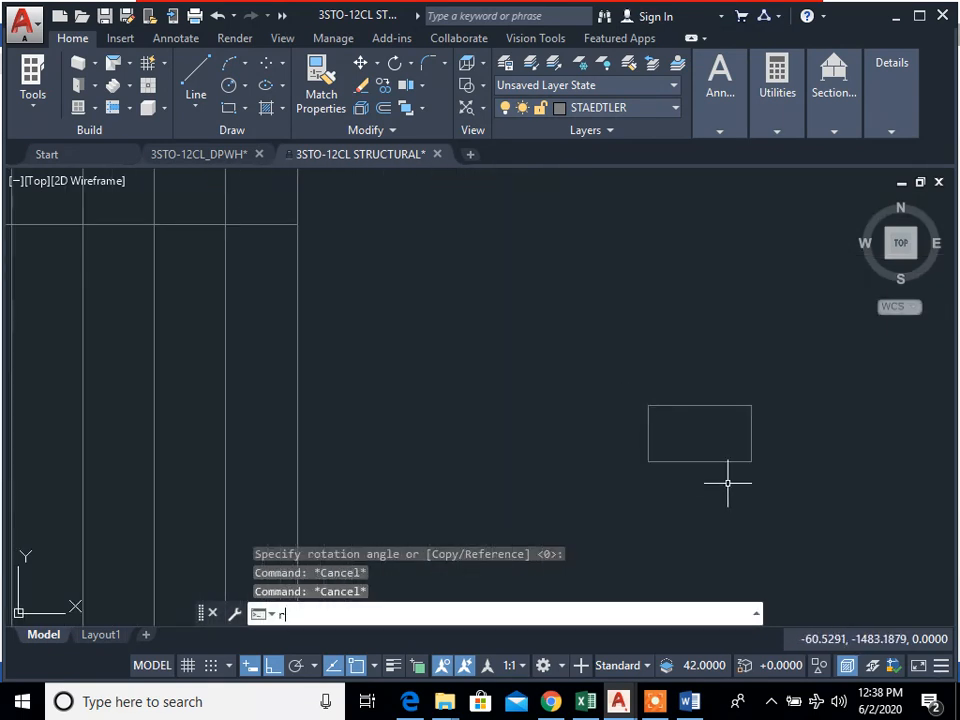
{"action": "key", "text": "Return"}
Step: Rotate the combined footing rectangle 270° about its lower-right corner so its long side runs vertically
{"action": "type", "text": "ro"}
{"action": "key", "text": "Return"}
{"action": "left_click", "coordinate": [776, 497]}
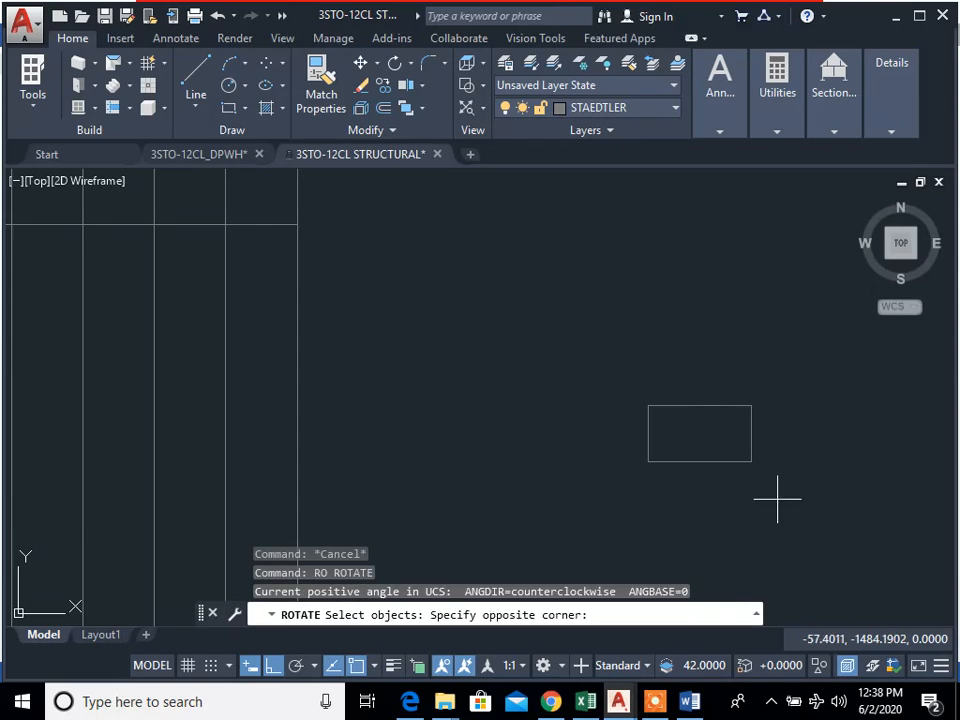
{"action": "left_click", "coordinate": [746, 454]}
{"action": "key", "text": "Return"}
{"action": "left_click", "coordinate": [752, 461]}
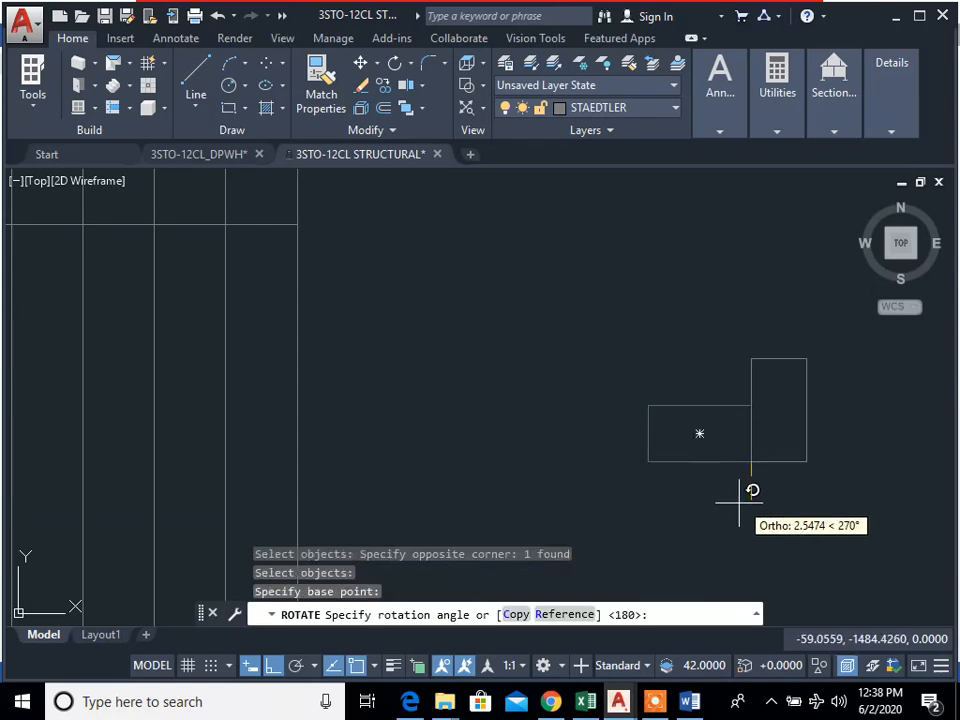
{"action": "left_click", "coordinate": [735, 510]}
{"action": "key", "text": "Return"}
{"action": "key", "text": "Escape"}
{"action": "key", "text": "Escape"}
{"action": "key", "text": "Escape"}
Step: Draw a vertical helper line from grid line B to grid line C, between the grid bubbles and grid line 1
{"action": "scroll", "coordinate": [778, 486], "scroll_direction": "down", "scroll_amount": 2}
{"action": "middle_click_drag", "start_coordinate": [778, 486], "coordinate": [750, 520]}
{"action": "scroll", "coordinate": [629, 509], "scroll_direction": "up", "scroll_amount": 2}
{"action": "key", "text": "Escape"}
{"action": "scroll", "coordinate": [675, 514], "scroll_direction": "down", "scroll_amount": 2}
{"action": "middle_click_drag", "start_coordinate": [508, 493], "coordinate": [825, 517]}
{"action": "scroll", "coordinate": [657, 453], "scroll_direction": "down", "scroll_amount": 2}
{"action": "mouse_move", "coordinate": [657, 453]}
{"action": "middle_mouse_down"}
{"action": "mouse_move", "coordinate": [385, 355]}
{"action": "mouse_move", "coordinate": [668, 497]}
{"action": "middle_mouse_up"}
{"action": "scroll", "coordinate": [451, 380], "scroll_direction": "up", "scroll_amount": 8}
{"action": "scroll", "coordinate": [435, 407], "scroll_direction": "up", "scroll_amount": 2}
{"action": "middle_click_drag", "start_coordinate": [410, 437], "coordinate": [561, 440]}
{"action": "type", "text": "l"}
{"action": "key", "text": "Return"}
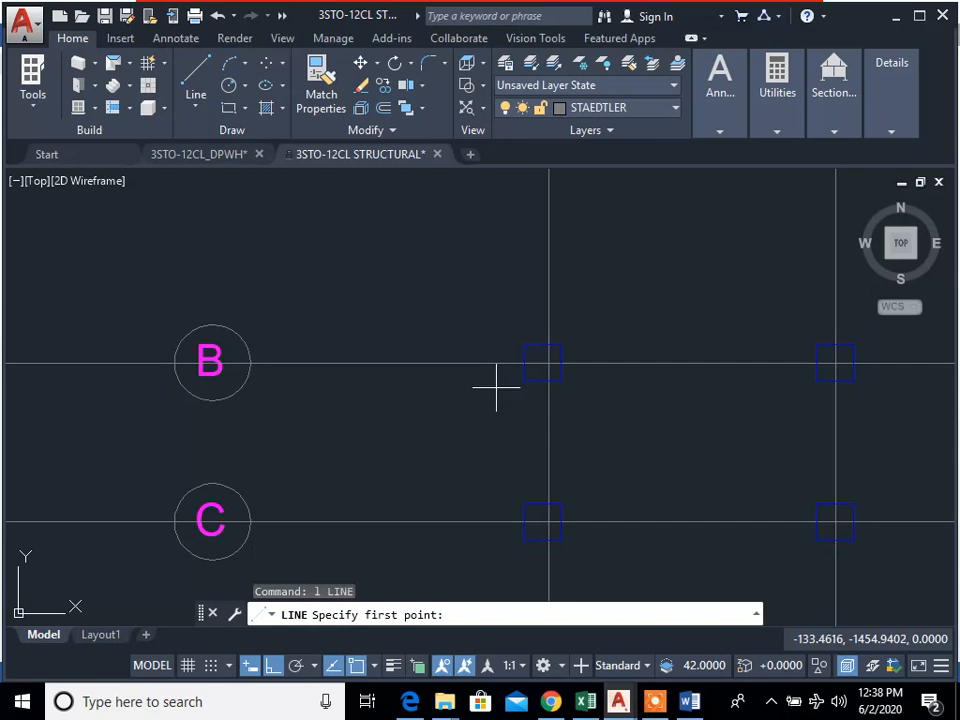
{"action": "left_click", "coordinate": [406, 362]}
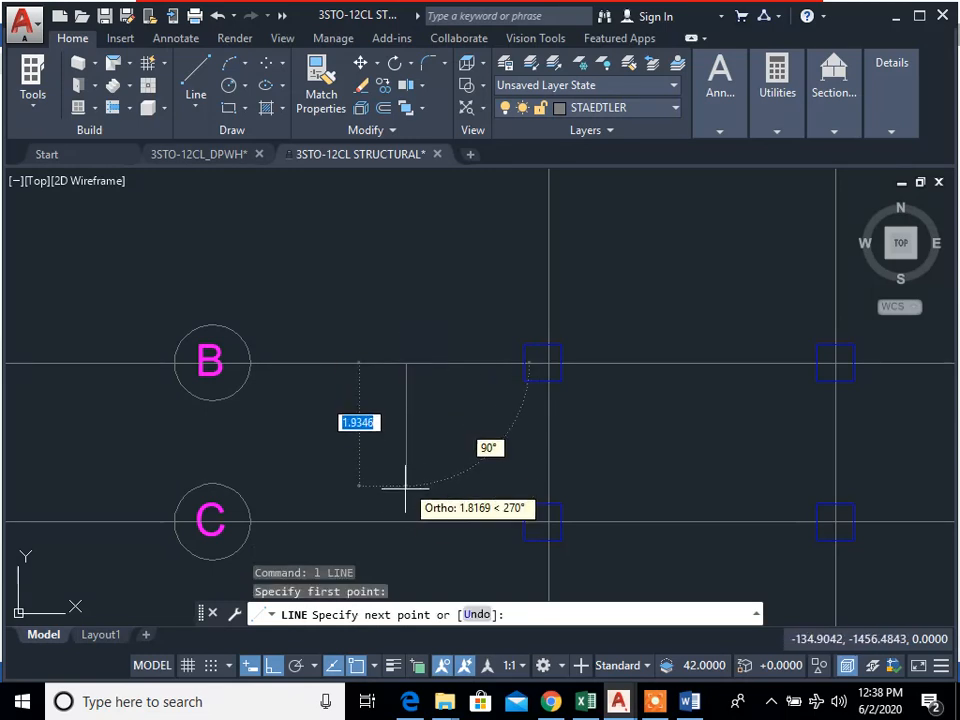
{"action": "left_click", "coordinate": [406, 520]}
{"action": "key", "text": "Escape"}
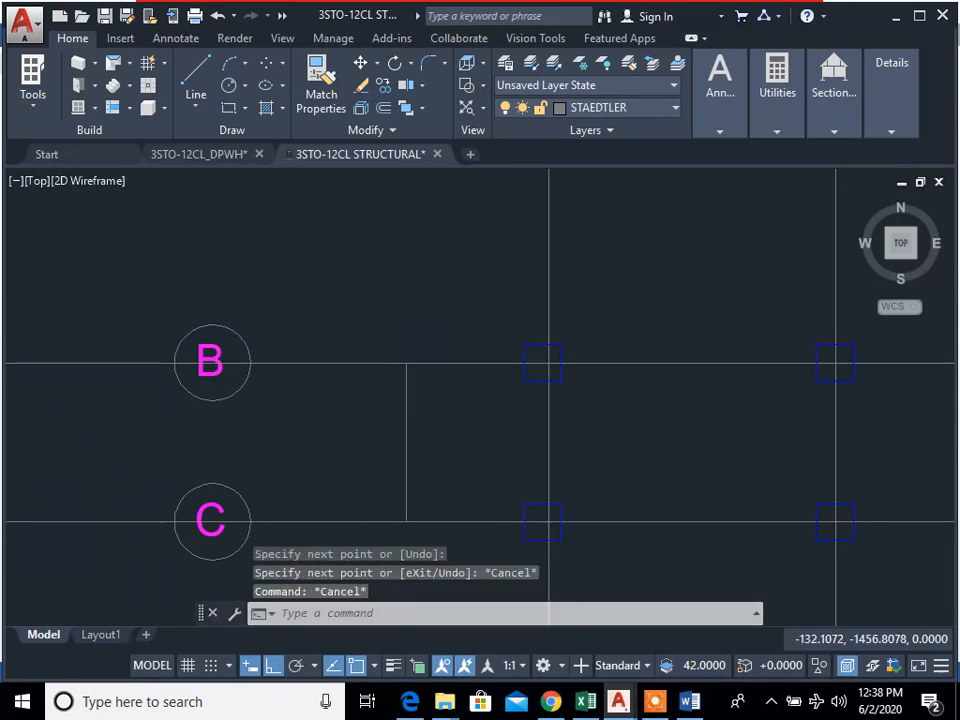
{"action": "scroll", "coordinate": [253, 350], "scroll_direction": "down", "scroll_amount": 4}
{"action": "middle_click_drag", "start_coordinate": [597, 494], "coordinate": [544, 458]}
{"action": "scroll", "coordinate": [837, 556], "scroll_direction": "down", "scroll_amount": 2}
{"action": "middle_click_drag", "start_coordinate": [837, 556], "coordinate": [524, 404]}
{"action": "scroll", "coordinate": [125, 256], "scroll_direction": "up", "scroll_amount": 6}
{"action": "middle_click_drag", "start_coordinate": [148, 272], "coordinate": [229, 301]}
{"action": "left_click", "coordinate": [376, 364]}
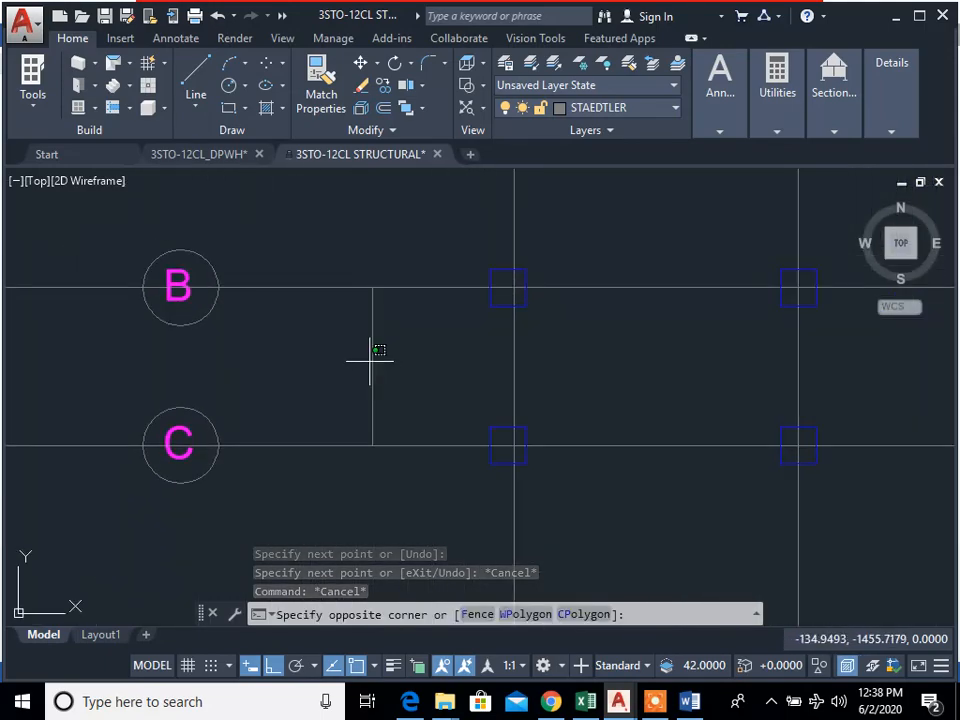
{"action": "left_click", "coordinate": [379, 383]}
{"action": "left_click", "coordinate": [380, 384]}
{"action": "left_click", "coordinate": [342, 356]}
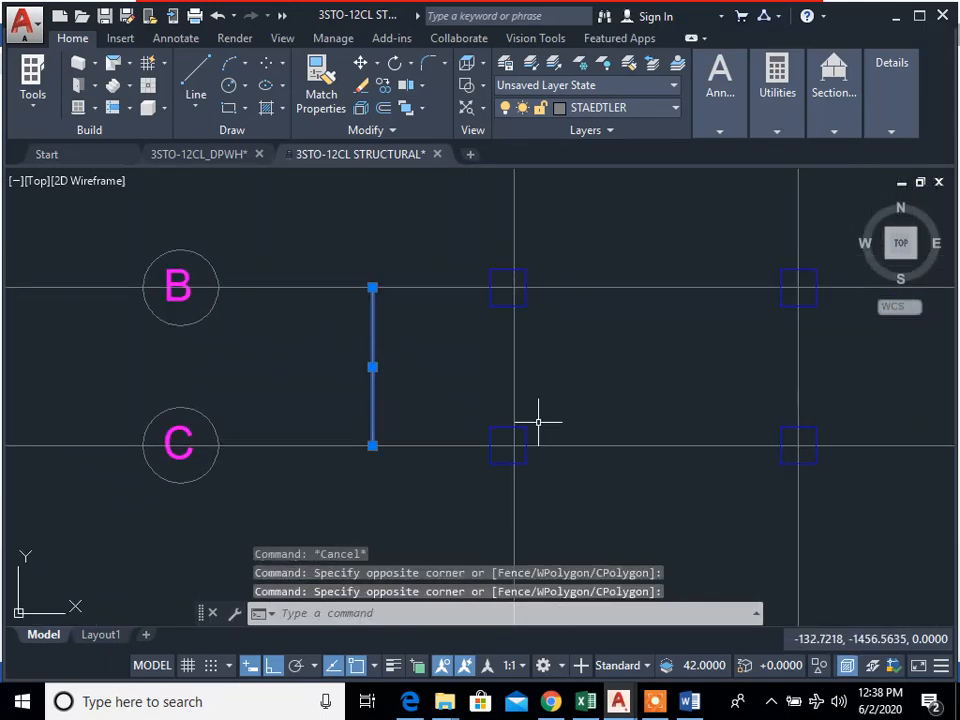
{"action": "scroll", "coordinate": [538, 422], "scroll_direction": "down", "scroll_amount": 6}
{"action": "middle_click_drag", "start_coordinate": [573, 434], "coordinate": [502, 379]}
{"action": "key", "text": "Escape"}
{"action": "key", "text": "Escape"}
{"action": "key", "text": "Escape"}
{"action": "middle_click_drag", "start_coordinate": [909, 536], "coordinate": [453, 412]}
{"action": "scroll", "coordinate": [787, 499], "scroll_direction": "down", "scroll_amount": 2}
{"action": "middle_click_drag", "start_coordinate": [808, 513], "coordinate": [601, 414]}
{"action": "scroll", "coordinate": [801, 512], "scroll_direction": "up", "scroll_amount": 2}
{"action": "middle_click_drag", "start_coordinate": [801, 512], "coordinate": [821, 544]}
{"action": "type", "text": "l"}
{"action": "key", "text": "Return"}
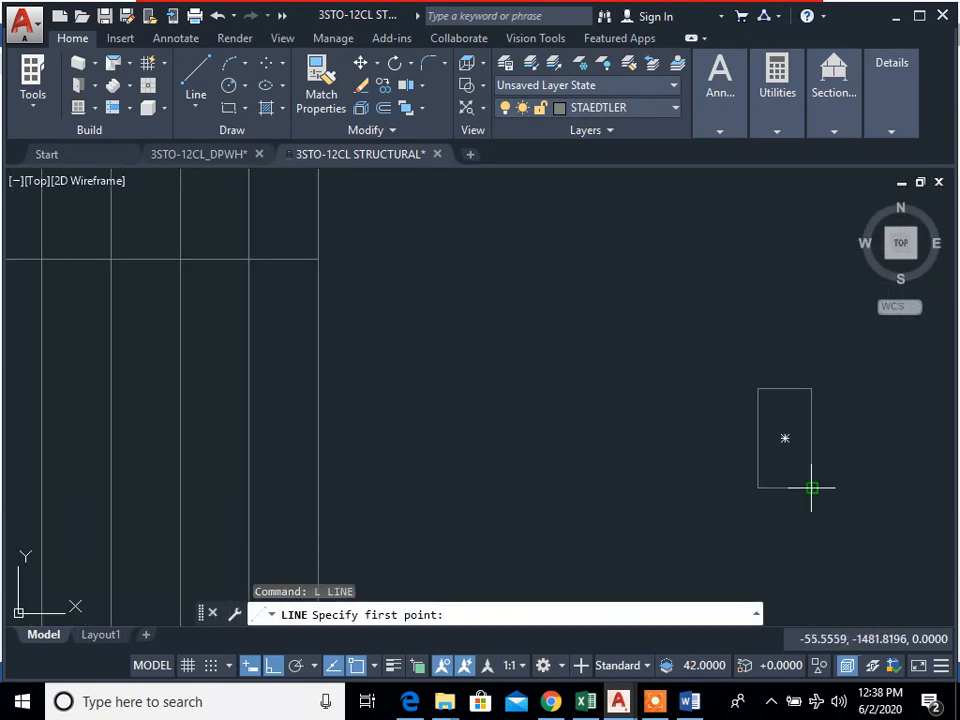
{"action": "key", "text": "Escape"}
{"action": "key", "text": "Escape"}
{"action": "type", "text": "m"}
{"action": "key", "text": "Return"}
{"action": "left_click", "coordinate": [864, 520]}
{"action": "left_click", "coordinate": [701, 326]}
{"action": "key", "text": "Escape"}
{"action": "scroll", "coordinate": [512, 435], "scroll_direction": "down", "scroll_amount": 4}
{"action": "key", "text": "Escape"}
Step: Draw a horizontal helper line from the midpoint of the vertical helper line perpendicular to grid line 1
{"action": "middle_click_drag", "start_coordinate": [70, 303], "coordinate": [617, 471]}
{"action": "scroll", "coordinate": [683, 473], "scroll_direction": "up", "scroll_amount": 6}
{"action": "middle_click_drag", "start_coordinate": [790, 489], "coordinate": [666, 489]}
{"action": "scroll", "coordinate": [666, 489], "scroll_direction": "up", "scroll_amount": 2}
{"action": "type", "text": "l"}
{"action": "key", "text": "Return"}
{"action": "left_click", "coordinate": [599, 431]}
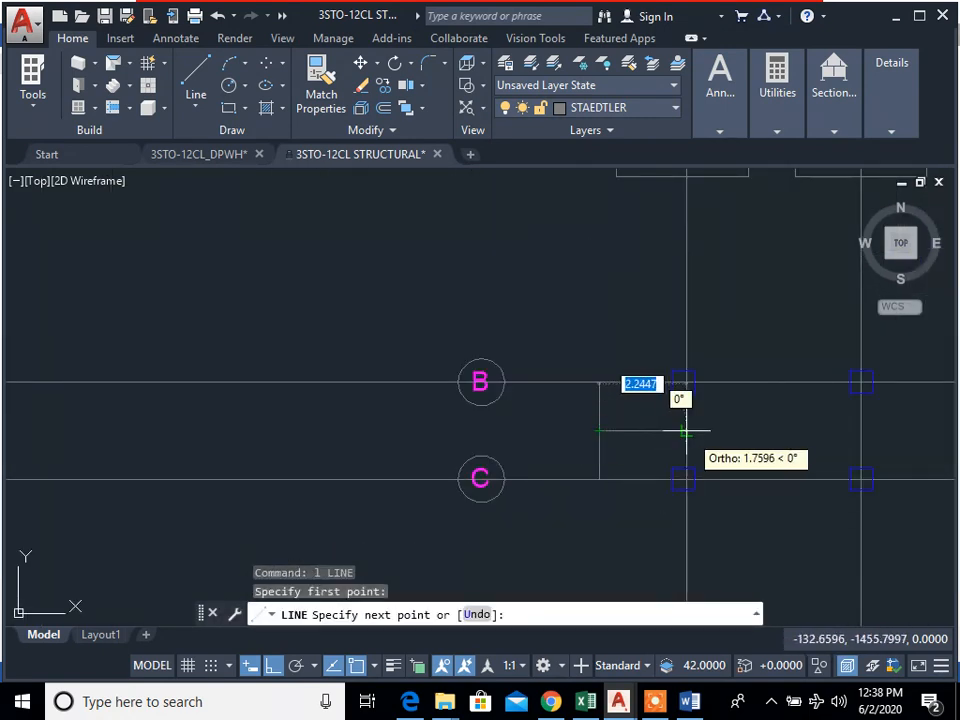
{"action": "key", "text": "Escape"}
Step: Draw a diagonal across the combined footing rectangle from its lower-right corner to its upper-left corner
{"action": "scroll", "coordinate": [883, 493], "scroll_direction": "down", "scroll_amount": 4}
{"action": "middle_click_drag", "start_coordinate": [883, 493], "coordinate": [654, 416]}
{"action": "scroll", "coordinate": [678, 461], "scroll_direction": "up", "scroll_amount": 2}
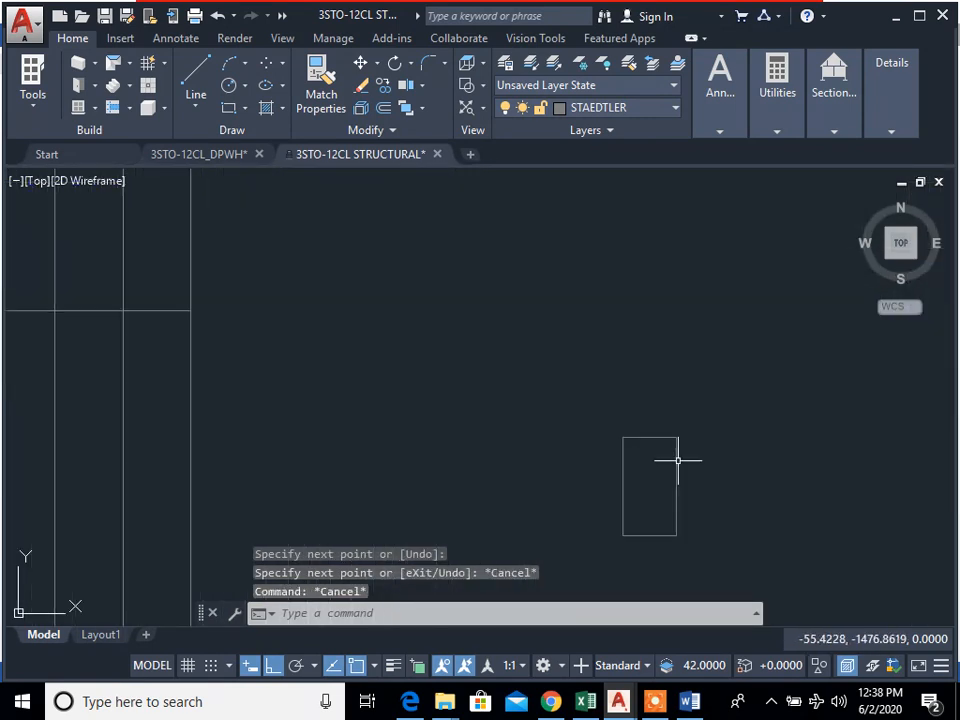
{"action": "type", "text": "l"}
{"action": "key", "text": "Return"}
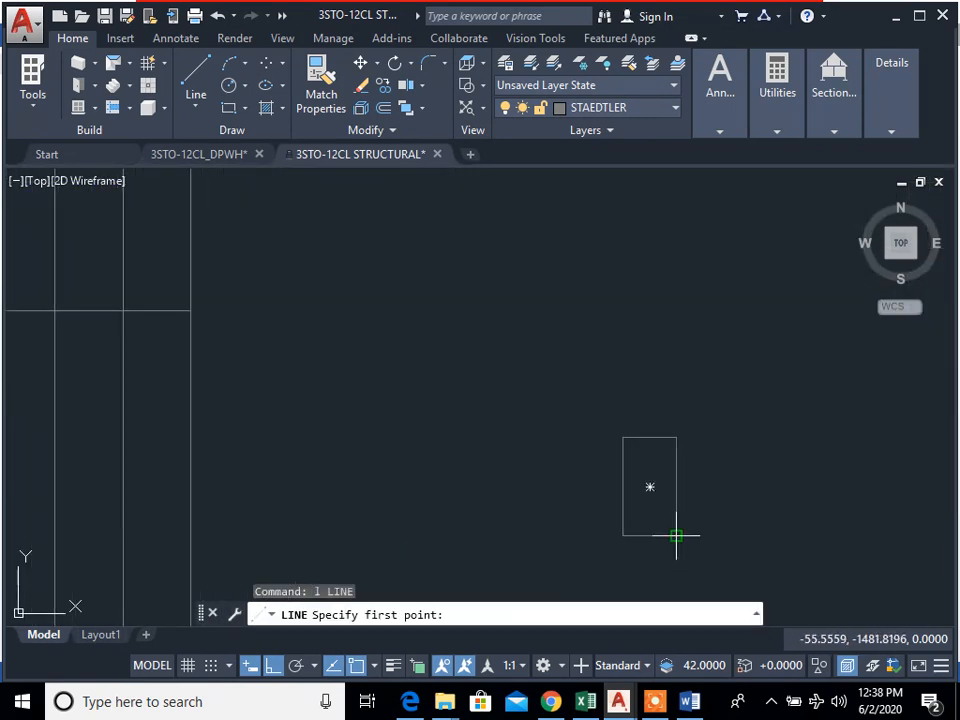
{"action": "left_click", "coordinate": [676, 536]}
{"action": "left_click", "coordinate": [623, 438]}
{"action": "key", "text": "Escape"}
{"action": "key", "text": "Escape"}
{"action": "key", "text": "Escape"}
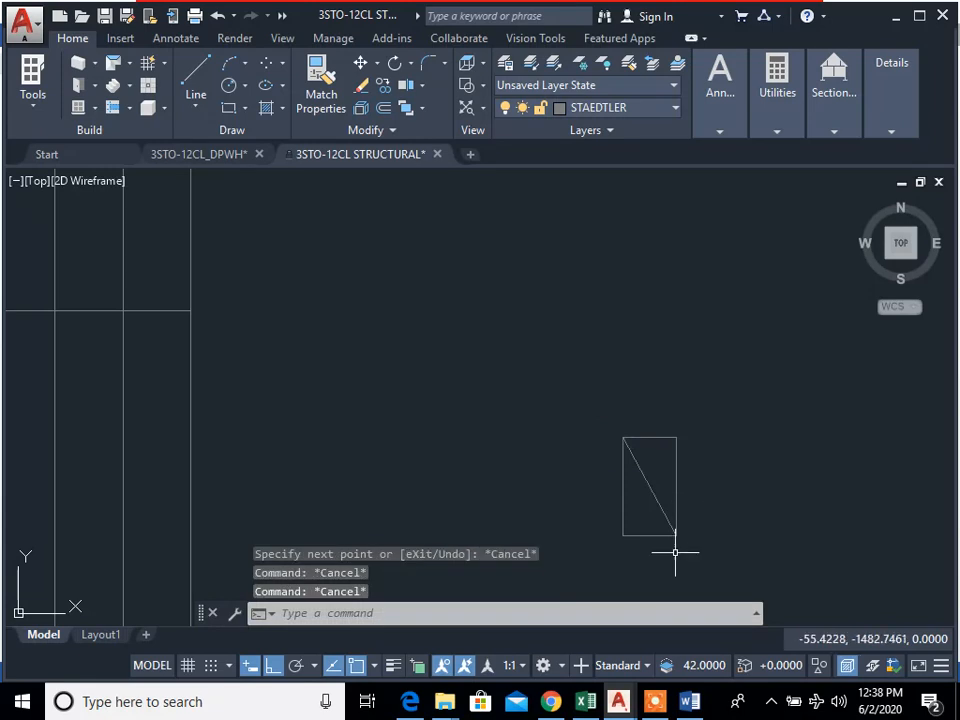
Step: Move the combined footing rectangle by its centre onto the helper line's end at grid line 1, midway between grid lines B and C
{"action": "type", "text": "m"}
{"action": "key", "text": "Return"}
{"action": "left_click", "coordinate": [654, 561]}
{"action": "left_click", "coordinate": [610, 500]}
{"action": "key", "text": "Return"}
{"action": "left_click", "coordinate": [650, 487]}
{"action": "scroll", "coordinate": [440, 462], "scroll_direction": "down", "scroll_amount": 2}
{"action": "middle_click_drag", "start_coordinate": [438, 461], "coordinate": [791, 530]}
{"action": "scroll", "coordinate": [423, 410], "scroll_direction": "up", "scroll_amount": 4}
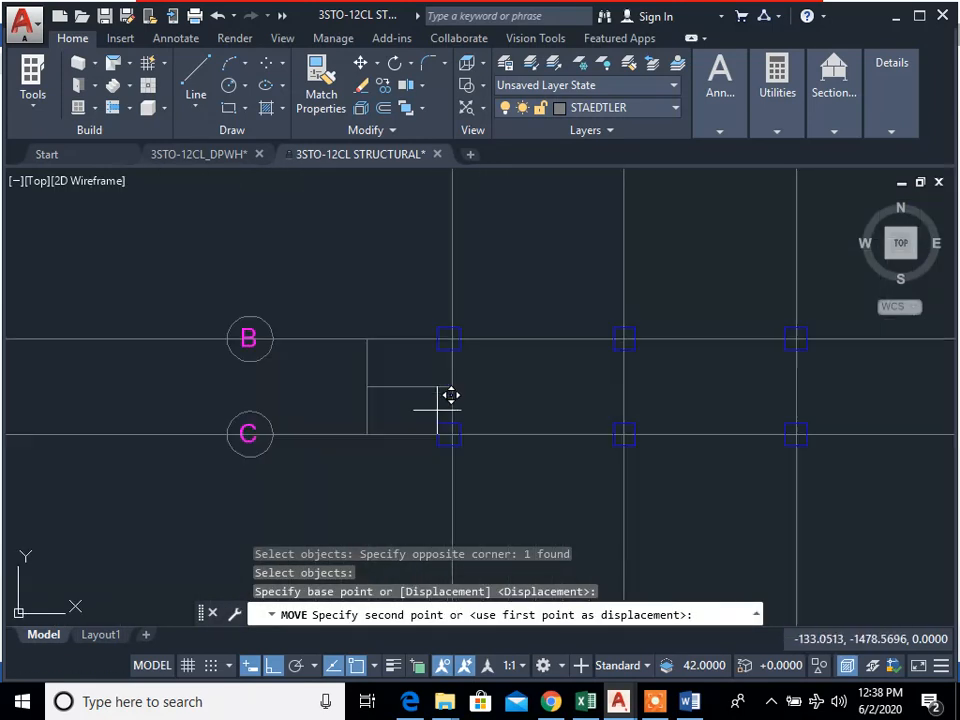
{"action": "scroll", "coordinate": [451, 395], "scroll_direction": "up", "scroll_amount": 2}
{"action": "left_click", "coordinate": [457, 373]}
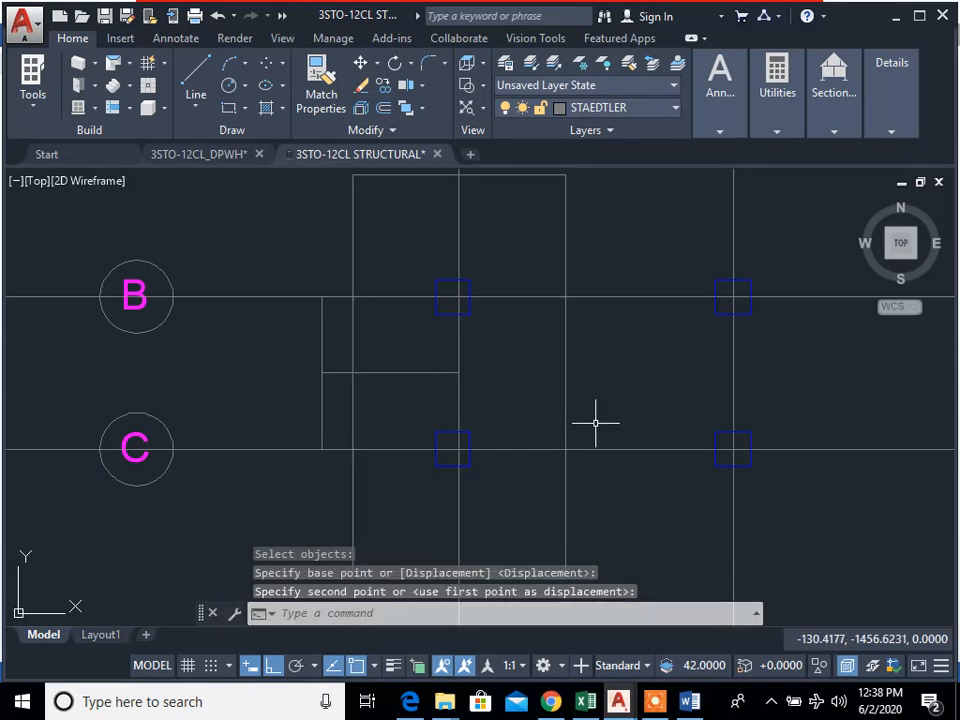
{"action": "key", "text": "Escape"}
{"action": "key", "text": "Escape"}
{"action": "key", "text": "Escape"}
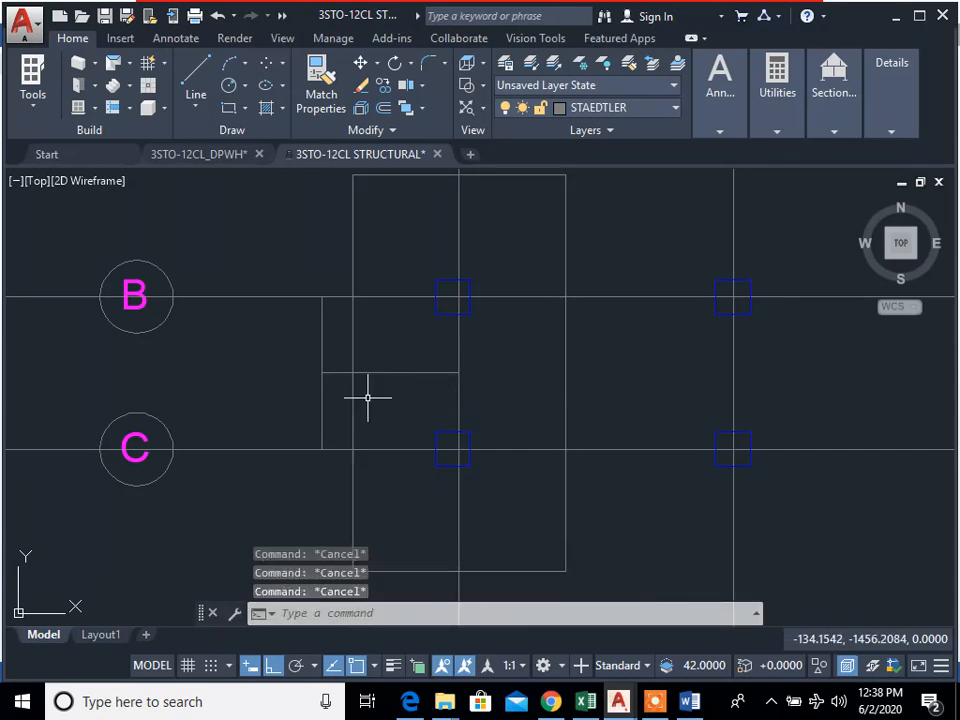
{"action": "type", "text": "e"}
{"action": "key", "text": "Return"}
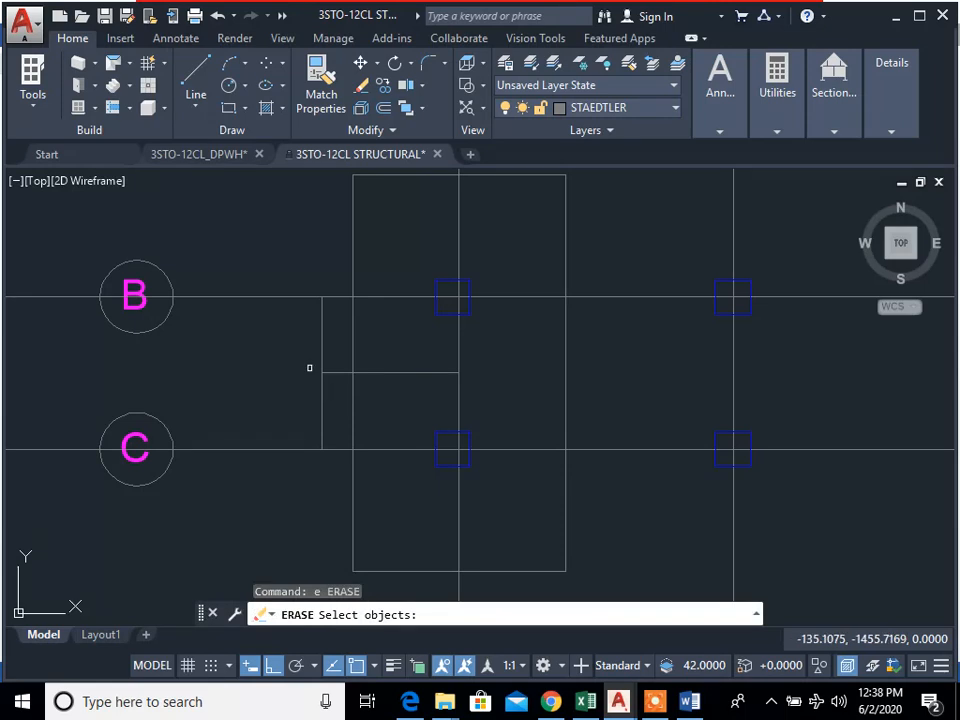
{"action": "left_click", "coordinate": [320, 396]}
{"action": "left_click", "coordinate": [280, 341]}
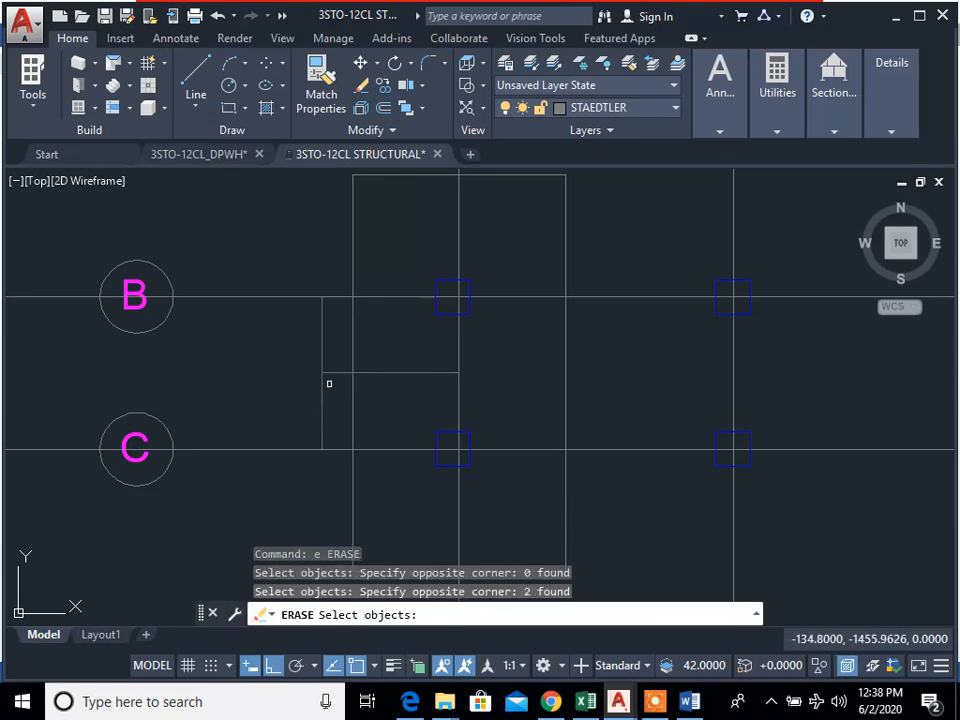
{"action": "scroll", "coordinate": [391, 399], "scroll_direction": "down", "scroll_amount": 2}
{"action": "scroll", "coordinate": [382, 408], "scroll_direction": "up", "scroll_amount": 4}
{"action": "type", "text": "e"}
{"action": "key", "text": "Return"}
{"action": "left_click", "coordinate": [348, 283]}
{"action": "left_click", "coordinate": [433, 321]}
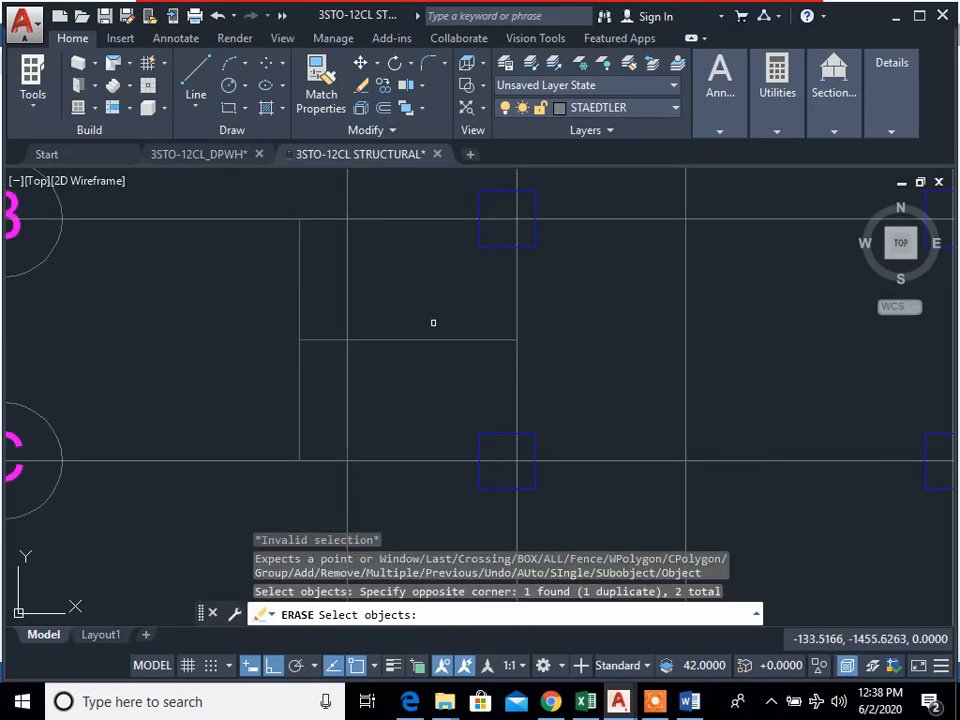
{"action": "key", "text": "Escape"}
{"action": "scroll", "coordinate": [510, 378], "scroll_direction": "down", "scroll_amount": 2}
{"action": "scroll", "coordinate": [675, 435], "scroll_direction": "down", "scroll_amount": 4}
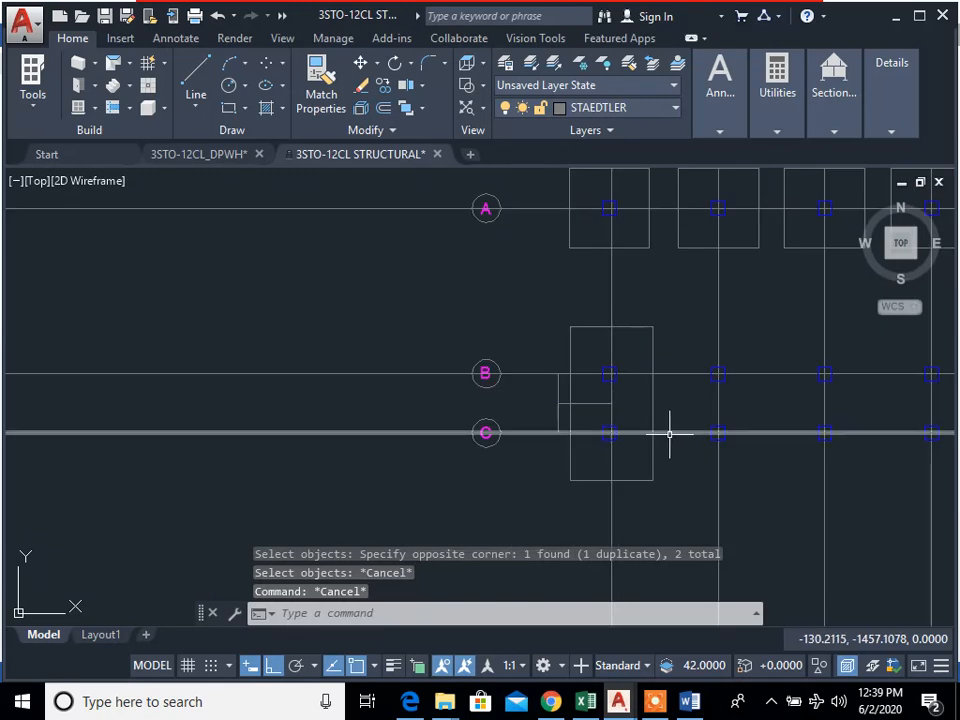
Step: Erase the vertical and horizontal helper lines beside grid line 1 between grid lines B and C
{"action": "scroll", "coordinate": [556, 412], "scroll_direction": "up", "scroll_amount": 6}
{"action": "type", "text": "e"}
{"action": "key", "text": "Return"}
{"action": "left_click", "coordinate": [581, 396]}
{"action": "left_click", "coordinate": [604, 402]}
{"action": "scroll", "coordinate": [621, 421], "scroll_direction": "down", "scroll_amount": 5}
{"action": "middle_click_drag", "start_coordinate": [767, 461], "coordinate": [435, 373]}
{"action": "scroll", "coordinate": [671, 456], "scroll_direction": "down", "scroll_amount": 4}
{"action": "scroll", "coordinate": [517, 421], "scroll_direction": "up", "scroll_amount": 4}
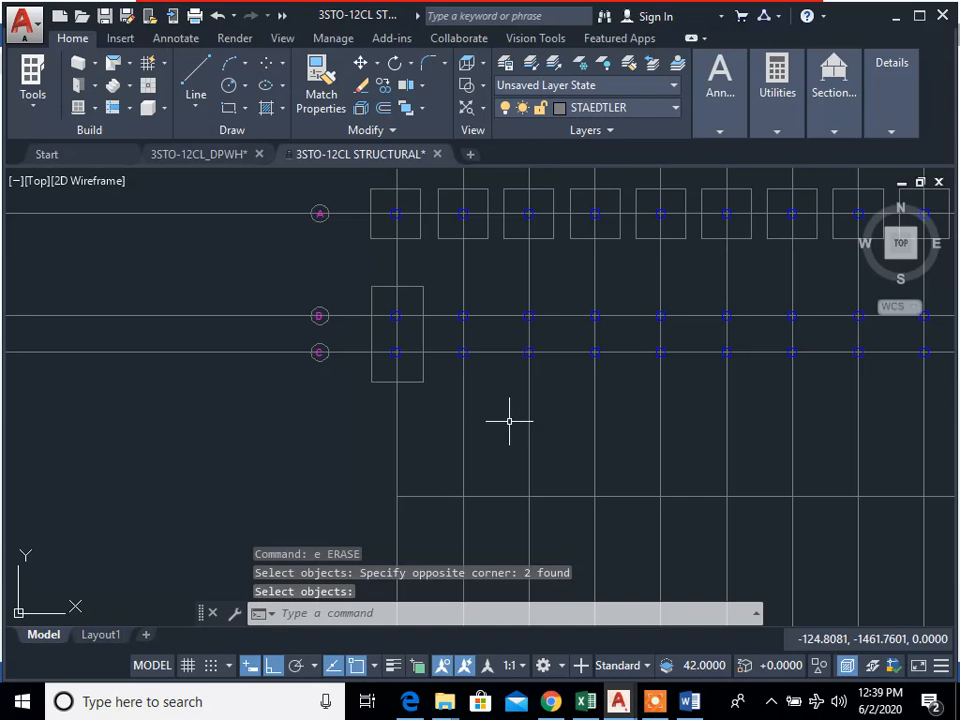
Step: Mirror the combined footing from grid line 1 to grid line 11 about grid line 6, keeping the original
{"action": "middle_click_drag", "start_coordinate": [479, 403], "coordinate": [511, 450]}
{"action": "scroll", "coordinate": [680, 478], "scroll_direction": "down", "scroll_amount": 4}
{"action": "middle_click_drag", "start_coordinate": [774, 488], "coordinate": [368, 349]}
{"action": "middle_click_drag", "start_coordinate": [459, 373], "coordinate": [600, 445]}
{"action": "type", "text": "mi"}
{"action": "key", "text": "Return"}
{"action": "scroll", "coordinate": [303, 365], "scroll_direction": "up", "scroll_amount": 4}
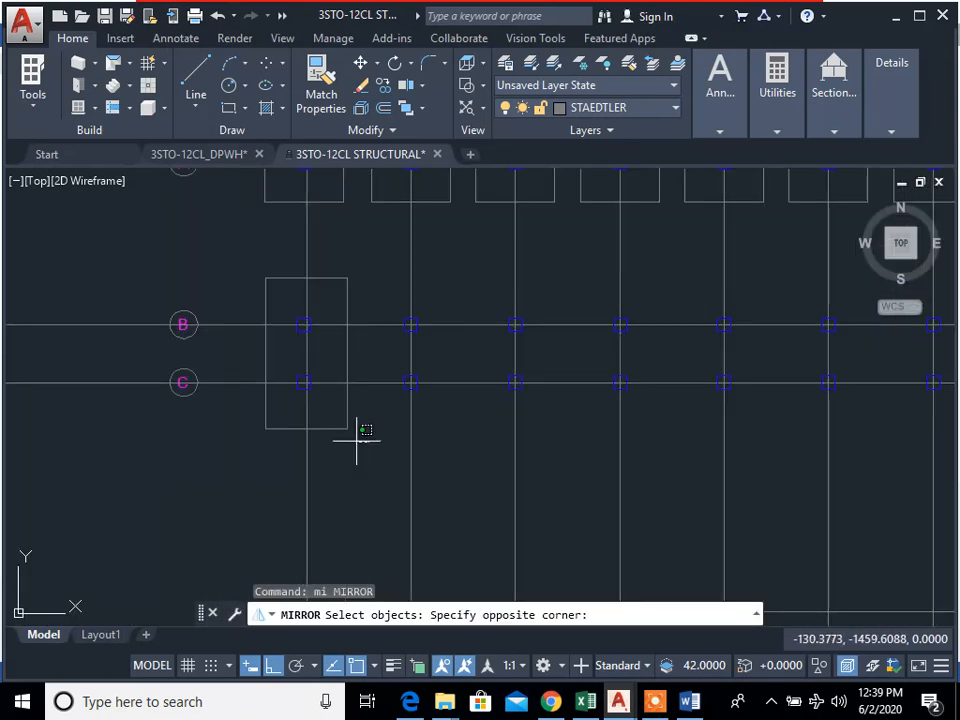
{"action": "left_click", "coordinate": [356, 441]}
{"action": "scroll", "coordinate": [427, 380], "scroll_direction": "down", "scroll_amount": 4}
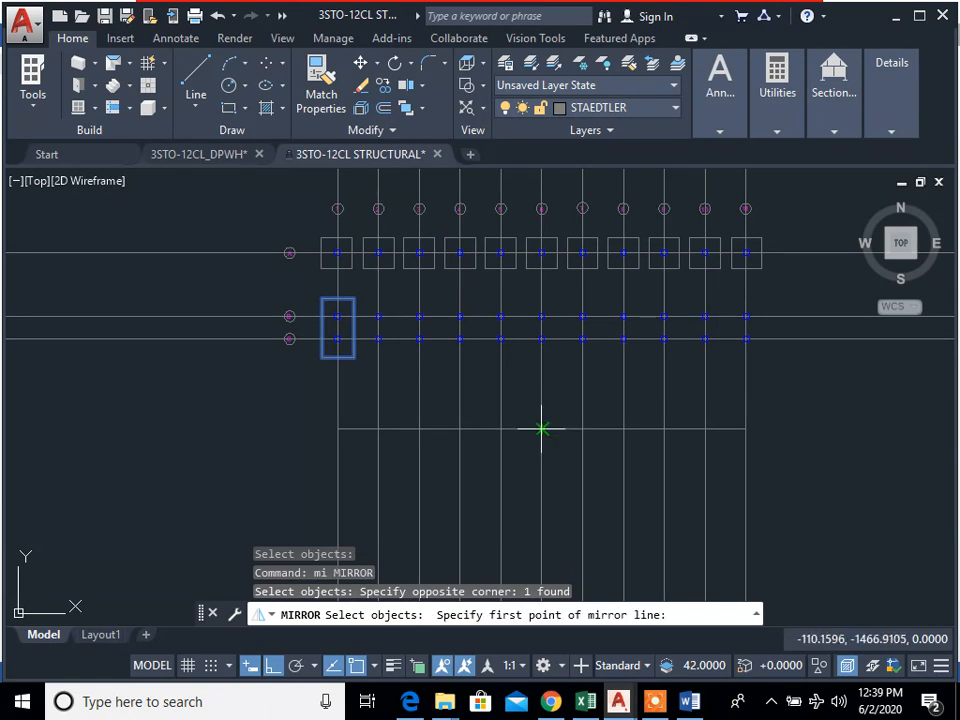
{"action": "left_click", "coordinate": [541, 428]}
{"action": "left_click", "coordinate": [521, 516]}
{"action": "key", "text": "Return"}
{"action": "key", "text": "Escape"}
{"action": "key", "text": "Escape"}
{"action": "middle_click_drag", "start_coordinate": [724, 453], "coordinate": [590, 460]}
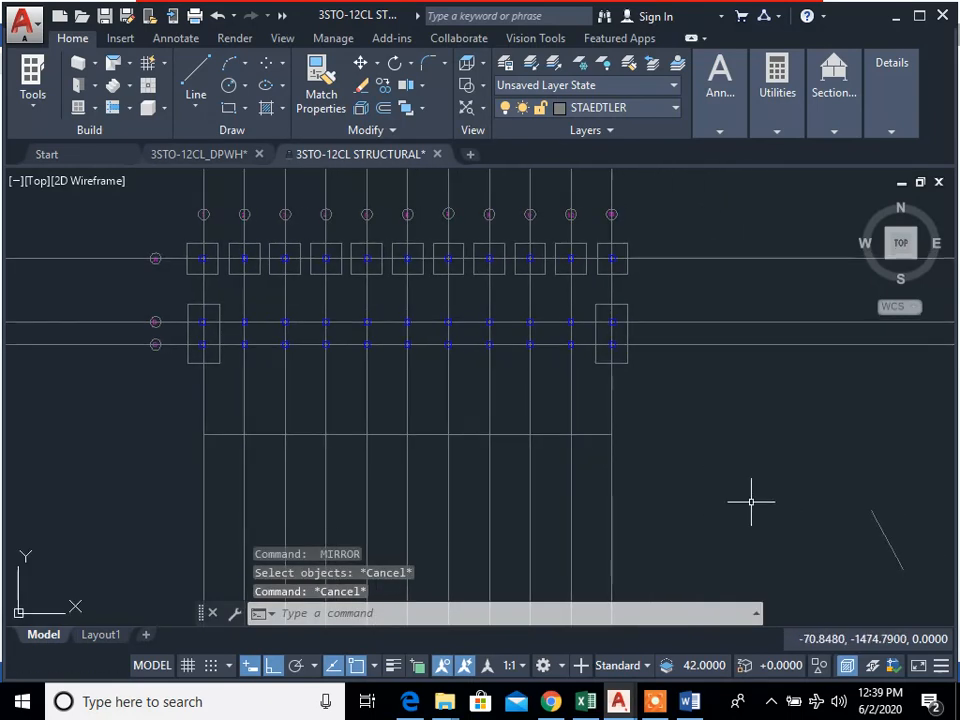
Step: Erase the stray diagonal line in the empty area to the lower right of the foundation plan
{"action": "middle_click_drag", "start_coordinate": [751, 501], "coordinate": [617, 407]}
{"action": "type", "text": "e"}
{"action": "key", "text": "Return"}
{"action": "left_click", "coordinate": [866, 514]}
{"action": "left_click", "coordinate": [681, 379]}
Step: Copy the combined footing at grid line 11 to the empty area at the lower right of the plan, with ortho mode off
{"action": "type", "text": "cp"}
{"action": "key", "text": "Return"}
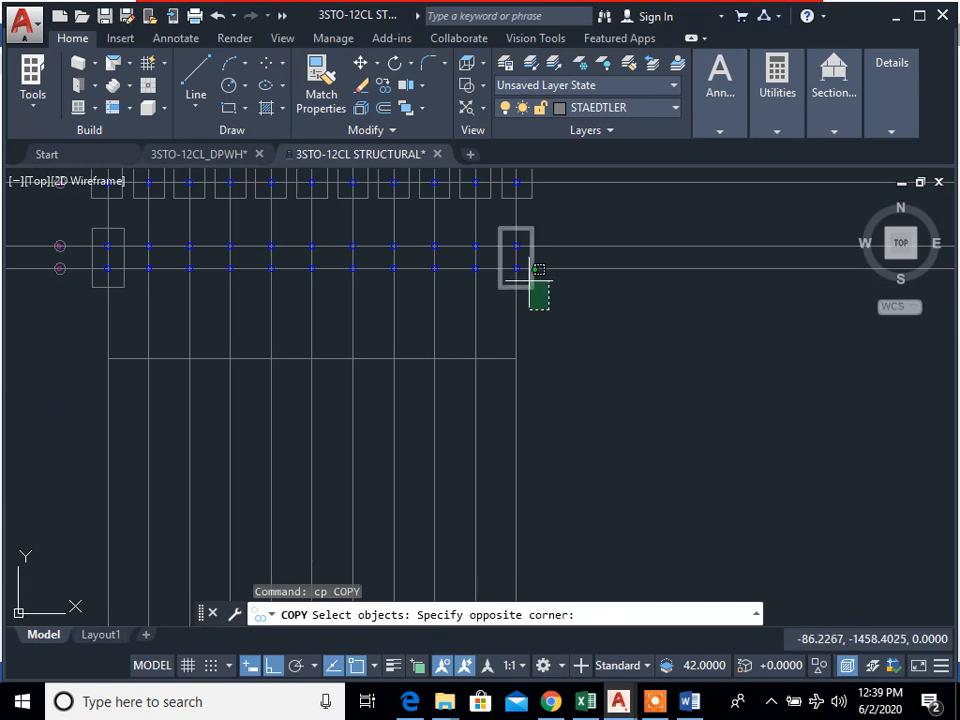
{"action": "left_click", "coordinate": [538, 270]}
{"action": "key", "text": "Return"}
{"action": "left_click", "coordinate": [540, 321]}
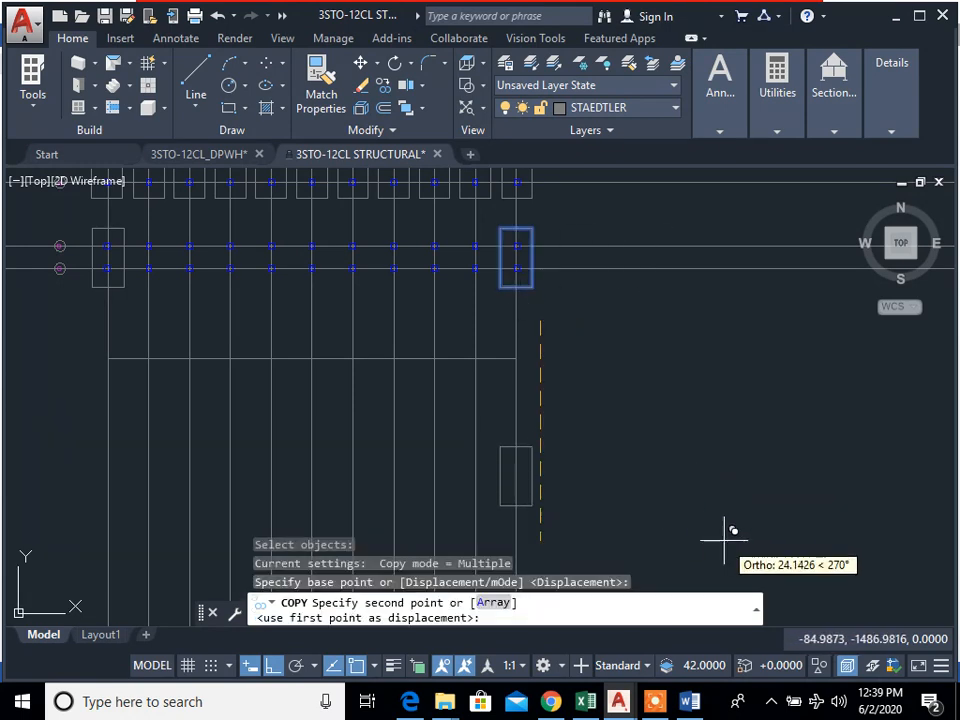
{"action": "key", "text": "F8"}
{"action": "left_click", "coordinate": [726, 490]}
{"action": "key", "text": "Escape"}
{"action": "key", "text": "Escape"}
{"action": "key", "text": "Escape"}
{"action": "type", "text": "c"}
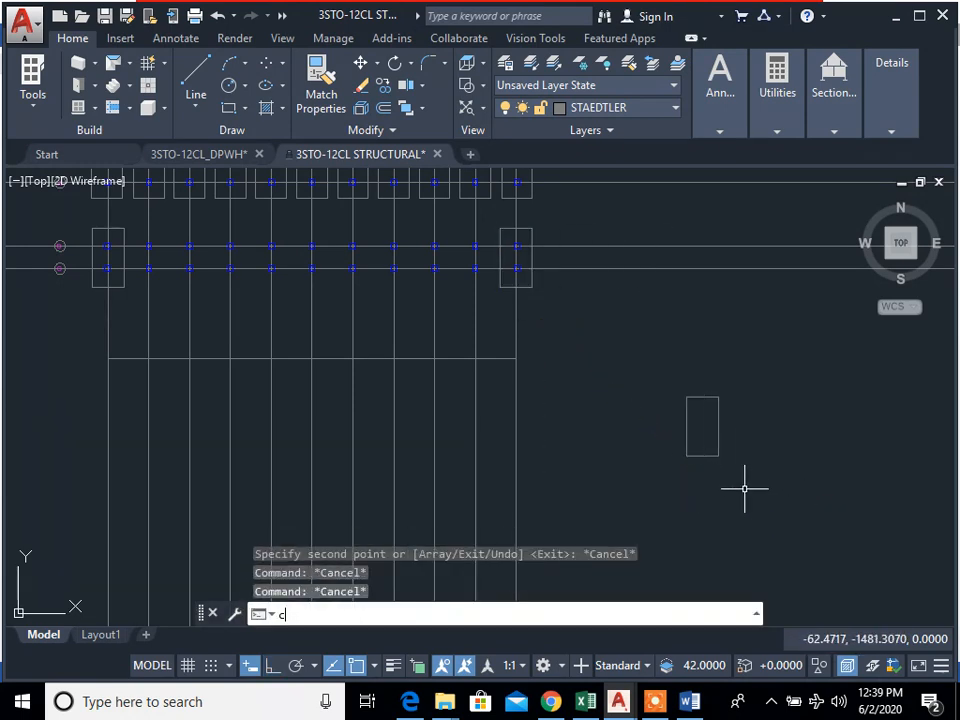
{"action": "type", "text": "p"}
{"action": "key", "text": "Return"}
{"action": "left_click", "coordinate": [744, 486]}
{"action": "left_click", "coordinate": [658, 351]}
{"action": "key", "text": "Return"}
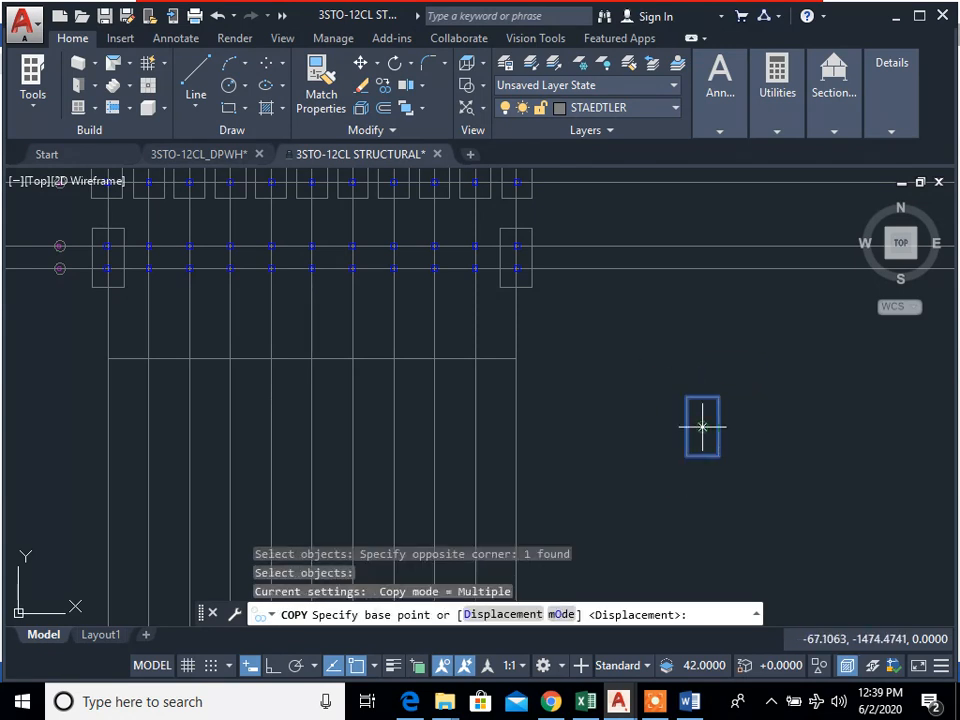
{"action": "left_click", "coordinate": [702, 427]}
{"action": "scroll", "coordinate": [142, 266], "scroll_direction": "up", "scroll_amount": 4}
{"action": "scroll", "coordinate": [192, 204], "scroll_direction": "down", "scroll_amount": 1}
{"action": "middle_click_drag", "start_coordinate": [257, 295], "coordinate": [395, 427]}
{"action": "scroll", "coordinate": [228, 220], "scroll_direction": "down", "scroll_amount": 5}
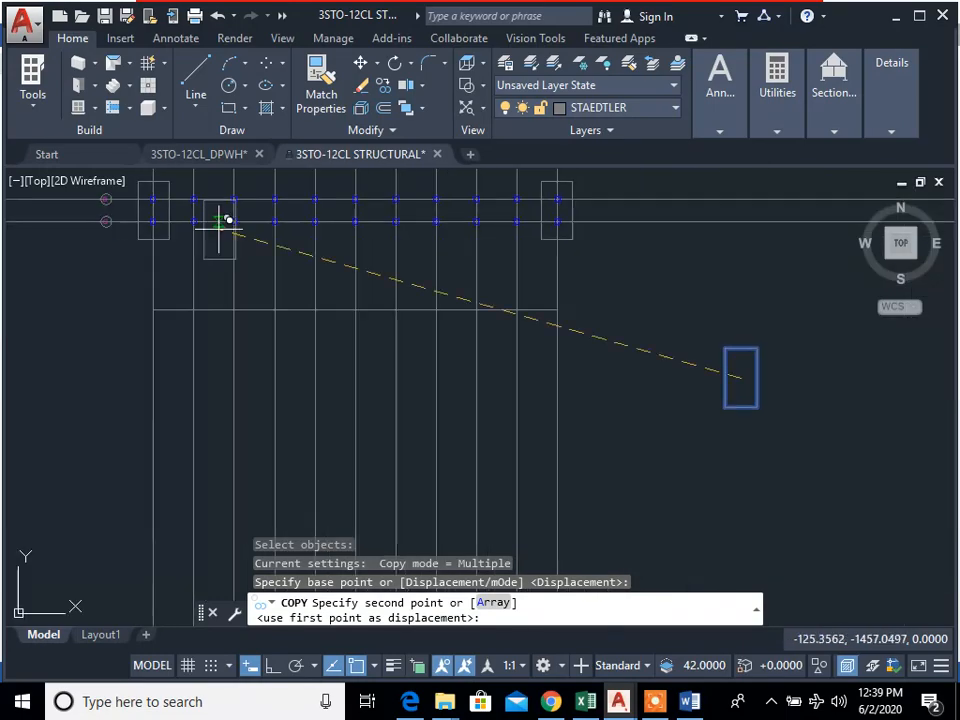
{"action": "key", "text": "Escape"}
{"action": "key", "text": "Escape"}
{"action": "key", "text": "Escape"}
Step: Draw a helper line along grid line 2 from grid line C to grid line B
{"action": "scroll", "coordinate": [480, 388], "scroll_direction": "up", "scroll_amount": 6}
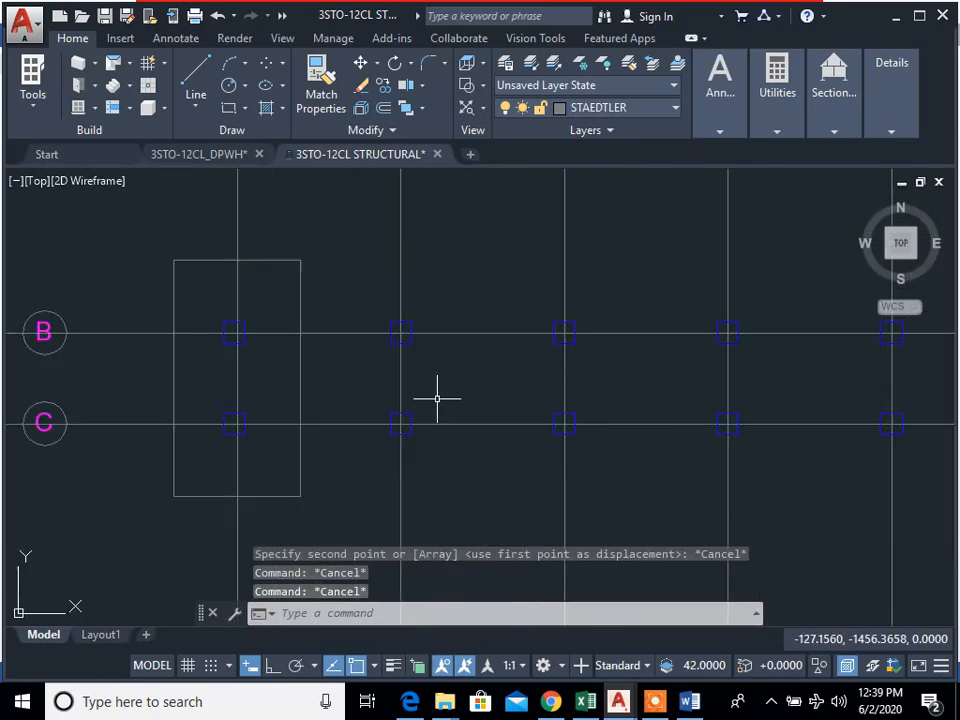
{"action": "type", "text": "l"}
{"action": "key", "text": "Return"}
{"action": "left_click", "coordinate": [401, 334]}
{"action": "key", "text": "Escape"}
{"action": "key", "text": "Escape"}
{"action": "key", "text": "Return"}
{"action": "left_click", "coordinate": [400, 425]}
{"action": "left_click", "coordinate": [401, 334]}
{"action": "key", "text": "Return"}
{"action": "key", "text": "Return"}
Step: Draw a horizontal helper line about 3 m long toward grid line 3, starting on grid line 2 midway between grid lines B and C
{"action": "left_click", "coordinate": [473, 378]}
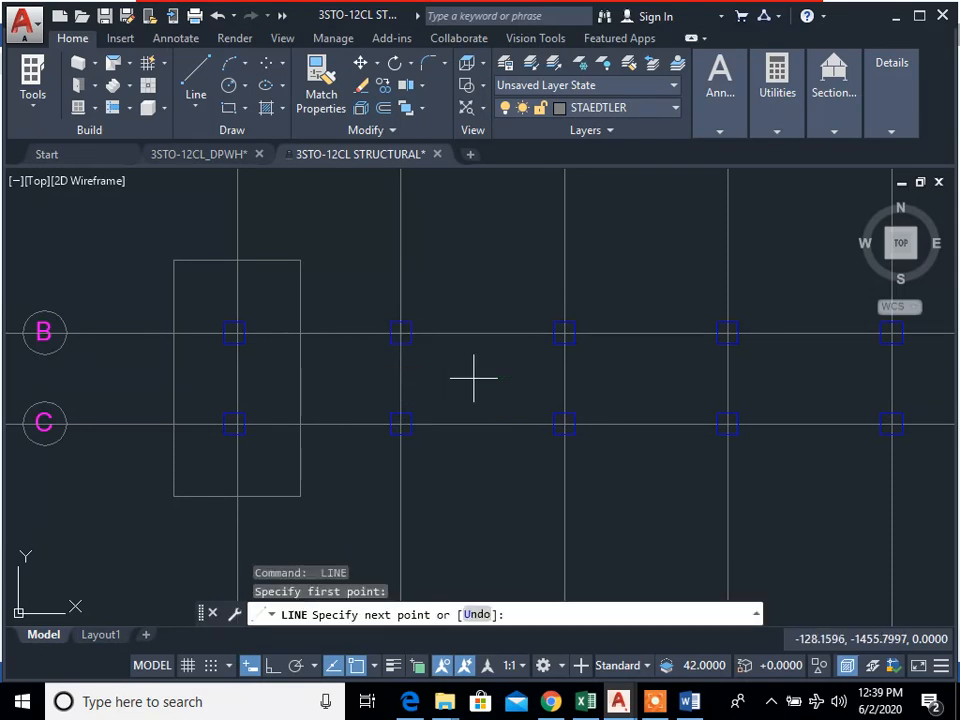
{"action": "left_click", "coordinate": [473, 378]}
{"action": "key", "text": "Escape"}
{"action": "key", "text": "Escape"}
{"action": "scroll", "coordinate": [642, 468], "scroll_direction": "down", "scroll_amount": 6}
{"action": "middle_click_drag", "start_coordinate": [683, 478], "coordinate": [628, 461]}
{"action": "scroll", "coordinate": [539, 439], "scroll_direction": "up", "scroll_amount": 6}
{"action": "key", "text": "Return"}
{"action": "left_click", "coordinate": [531, 398]}
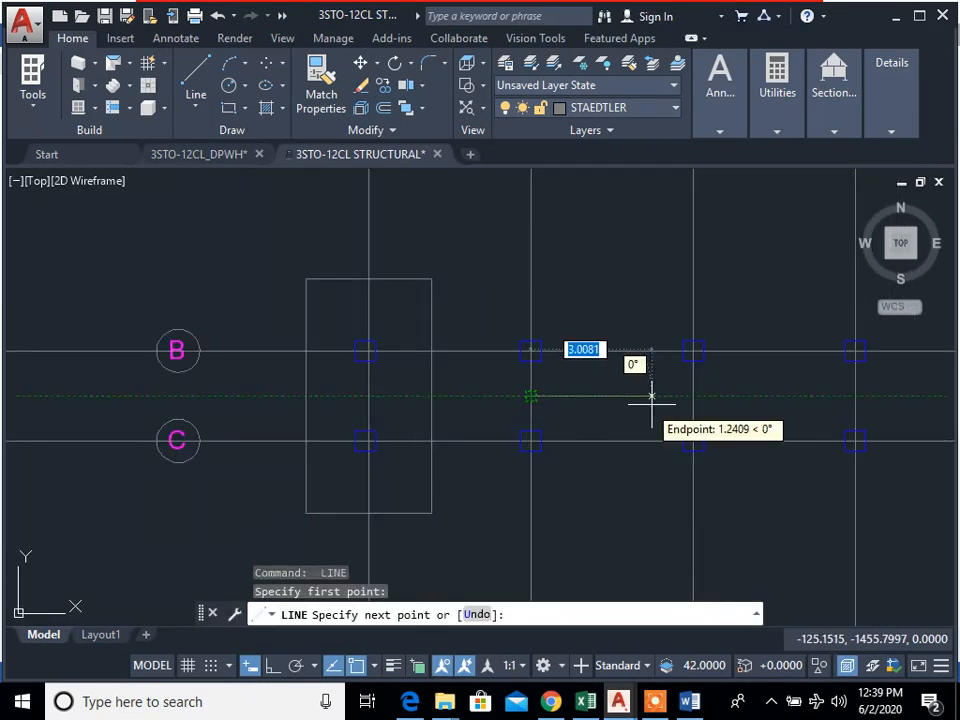
{"action": "left_click", "coordinate": [652, 402]}
{"action": "key", "text": "Escape"}
{"action": "key", "text": "Escape"}
{"action": "scroll", "coordinate": [744, 508], "scroll_direction": "down", "scroll_amount": 4}
{"action": "middle_click_drag", "start_coordinate": [742, 508], "coordinate": [197, 316]}
{"action": "scroll", "coordinate": [568, 424], "scroll_direction": "down", "scroll_amount": 2}
{"action": "middle_click_drag", "start_coordinate": [568, 424], "coordinate": [480, 378]}
Step: Copy the spare combined footing by its centre onto the helper line's start on grid line 2, midway between grid lines B and C
{"action": "type", "text": "c"}
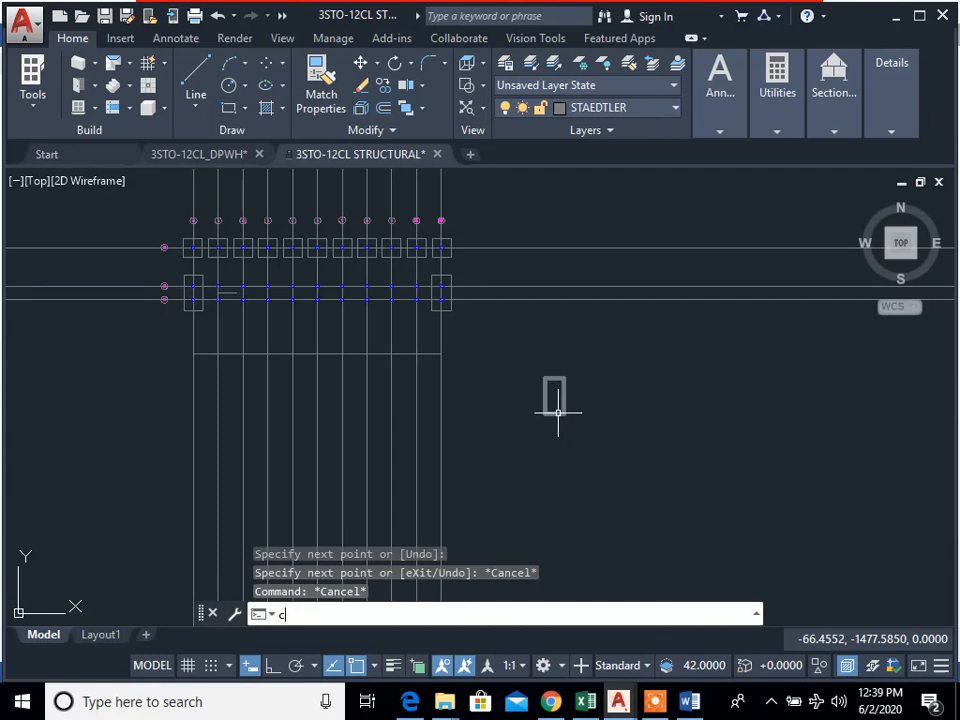
{"action": "key", "text": "Escape"}
{"action": "type", "text": "cp"}
{"action": "key", "text": "Return"}
{"action": "left_click", "coordinate": [594, 438]}
{"action": "left_click", "coordinate": [553, 392]}
{"action": "key", "text": "Return"}
{"action": "left_click", "coordinate": [561, 390]}
{"action": "scroll", "coordinate": [229, 283], "scroll_direction": "up", "scroll_amount": 8}
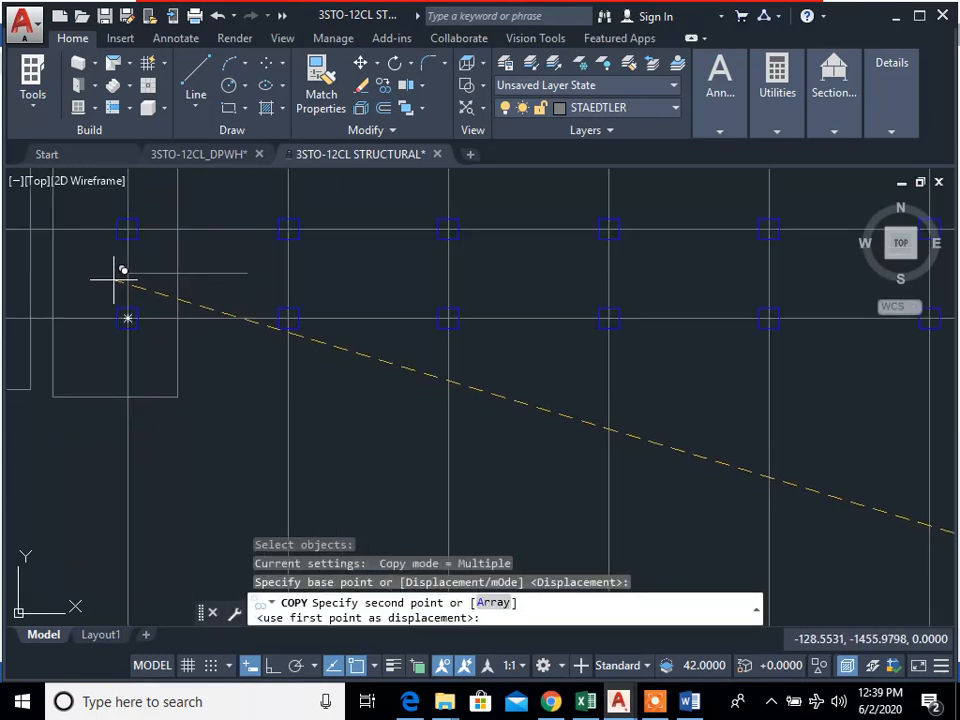
{"action": "left_click", "coordinate": [289, 272]}
{"action": "key", "text": "Escape"}
{"action": "middle_click_drag", "start_coordinate": [257, 291], "coordinate": [336, 368]}
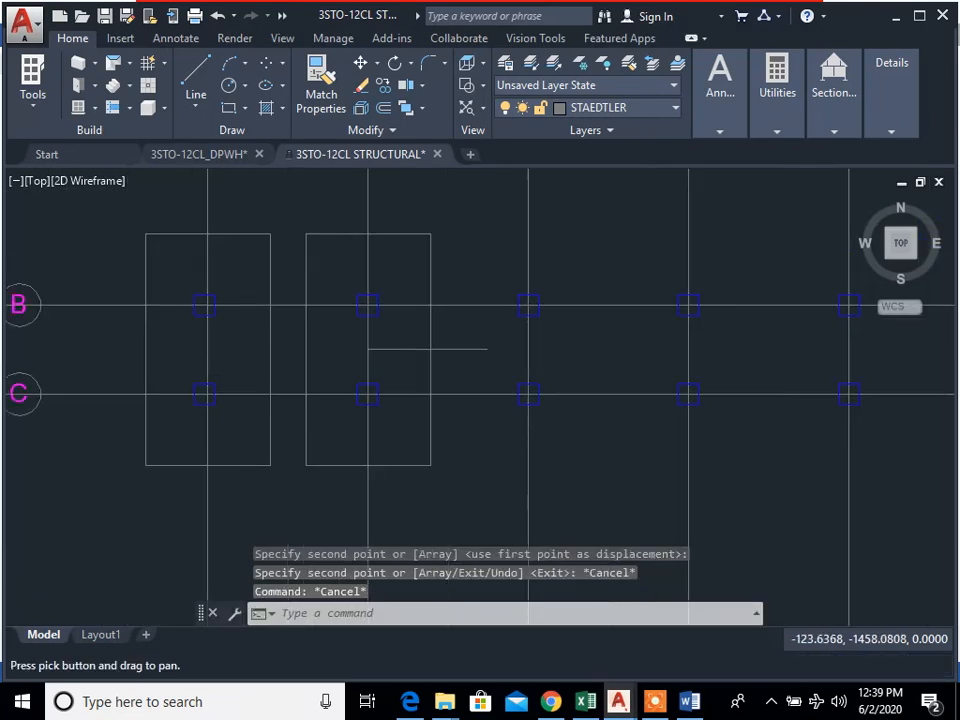
Step: Copy the combined footing at grid line 2 to grid lines 3 through 10, using the grid intersections on line B as reference points
{"action": "type", "text": "cp"}
{"action": "key", "text": "Return"}
{"action": "left_click", "coordinate": [446, 484]}
{"action": "left_click", "coordinate": [384, 271]}
{"action": "key", "text": "Return"}
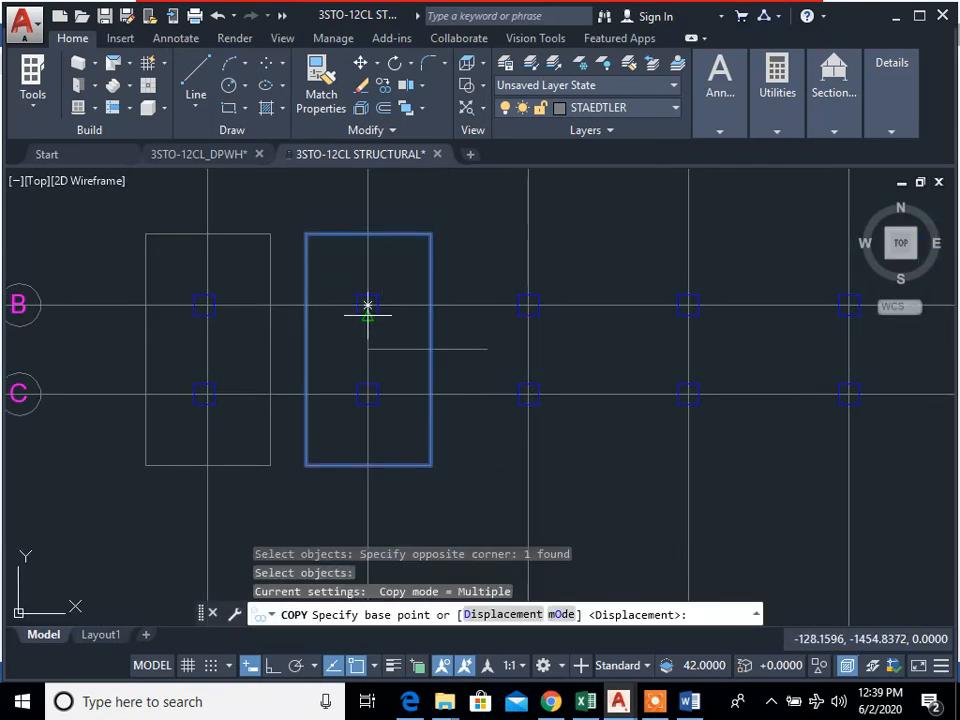
{"action": "left_click", "coordinate": [367, 305]}
{"action": "left_click", "coordinate": [528, 305]}
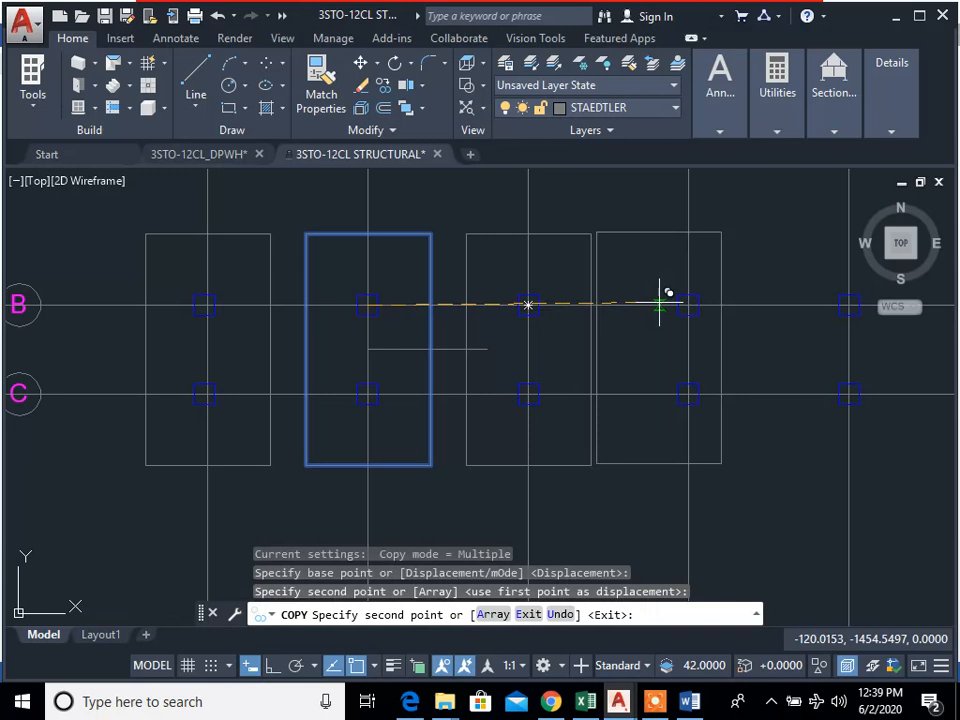
{"action": "left_click", "coordinate": [688, 305]}
{"action": "middle_click_drag", "start_coordinate": [781, 372], "coordinate": [483, 364]}
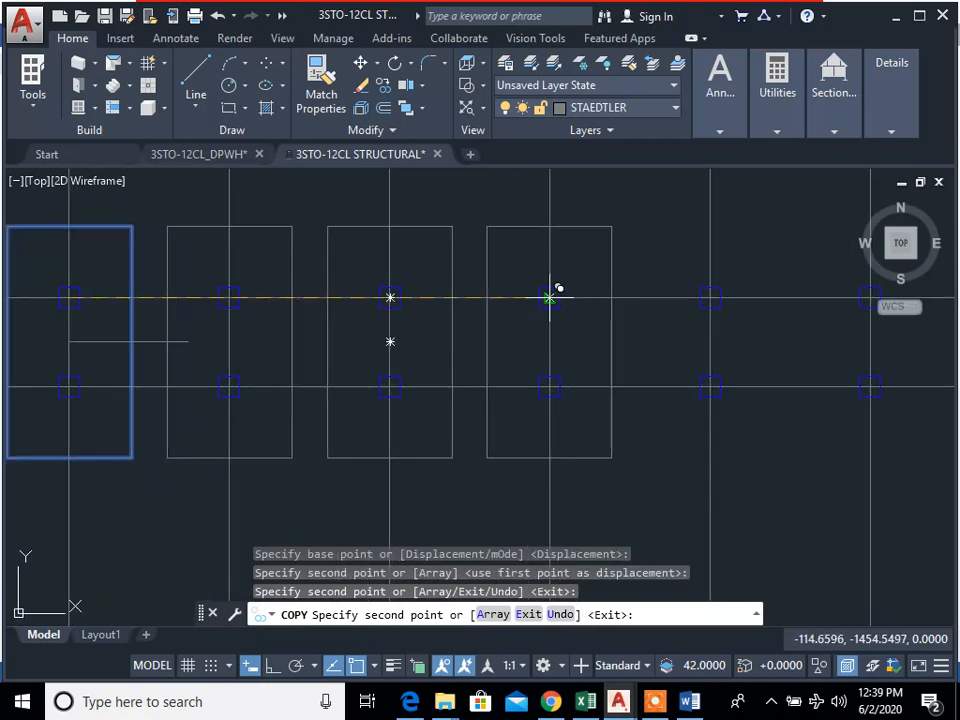
{"action": "left_click", "coordinate": [550, 298]}
{"action": "left_click", "coordinate": [710, 298]}
{"action": "middle_click_drag", "start_coordinate": [816, 299], "coordinate": [433, 317]}
{"action": "left_click", "coordinate": [487, 316]}
{"action": "left_click", "coordinate": [647, 316]}
{"action": "left_click", "coordinate": [808, 316]}
{"action": "middle_click_drag", "start_coordinate": [797, 316], "coordinate": [691, 311]}
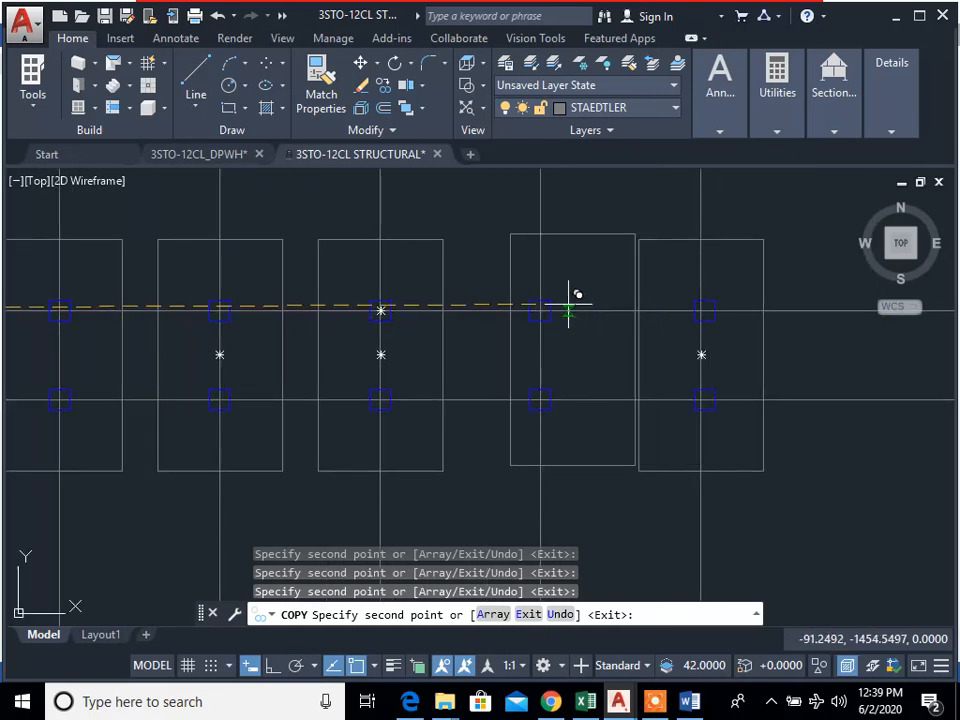
{"action": "scroll", "coordinate": [550, 310], "scroll_direction": "down", "scroll_amount": 5}
{"action": "type", "text": "`"}
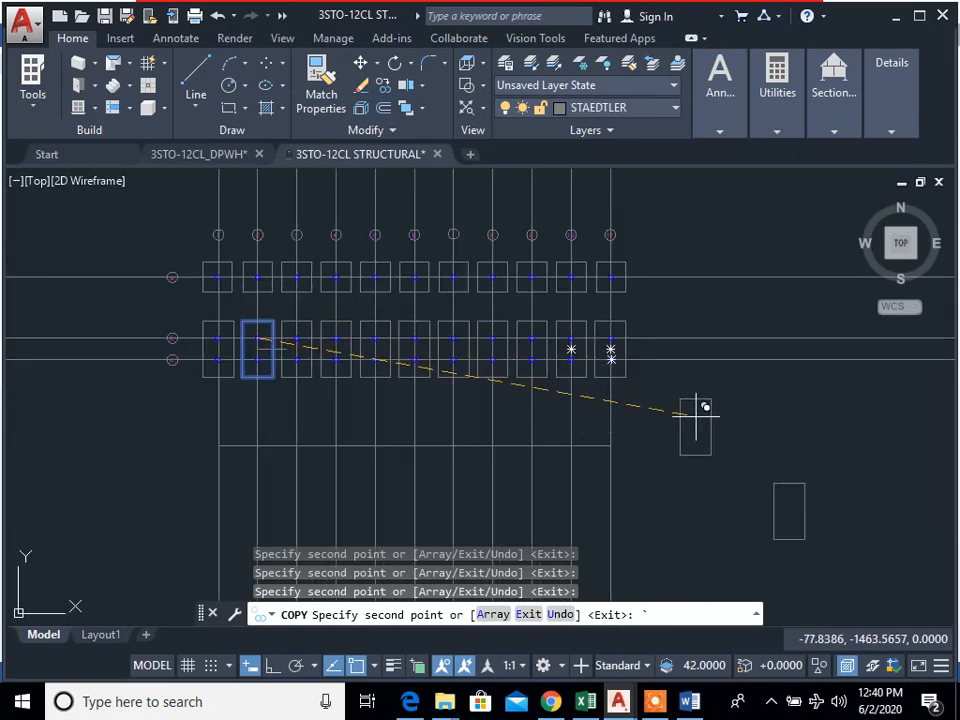
{"action": "key", "text": "Escape"}
{"action": "key", "text": "Escape"}
{"action": "key", "text": "Escape"}
Step: Erase the spare combined footing rectangle at the lower right of the foundation plan
{"action": "type", "text": "e"}
{"action": "key", "text": "Return"}
{"action": "left_click", "coordinate": [849, 561]}
{"action": "left_click", "coordinate": [727, 466]}
{"action": "key", "text": "Return"}
{"action": "middle_click_drag", "start_coordinate": [631, 447], "coordinate": [689, 578]}
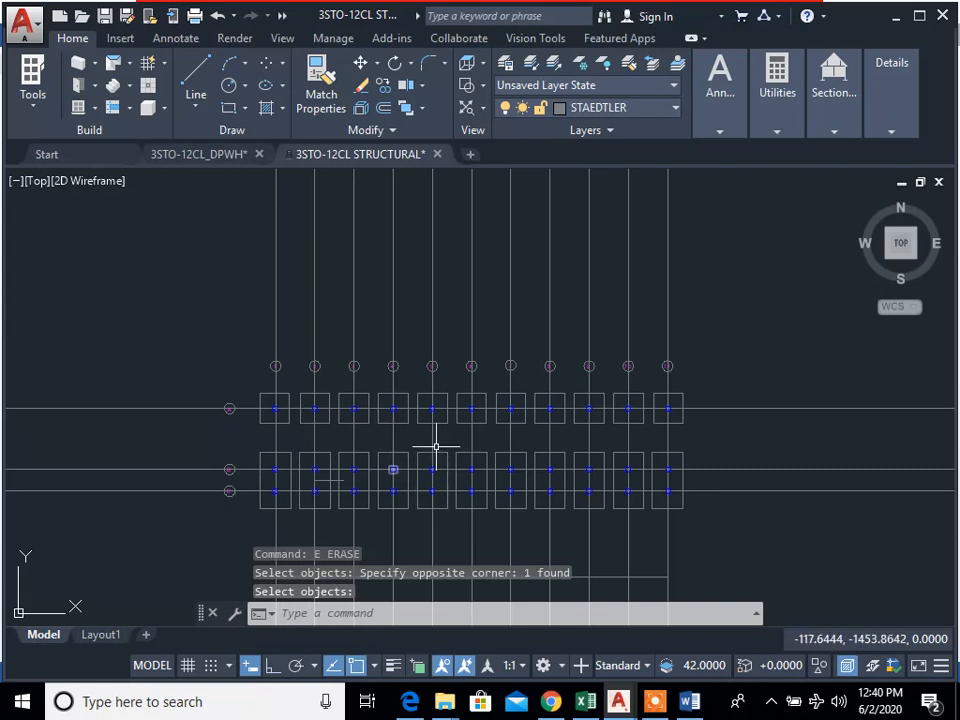
Step: Switch to the Laboratory Activity document in Word and review the footing, column, slab and footing tie beam specifications
{"action": "left_click", "coordinate": [691, 702]}
{"action": "scroll", "coordinate": [332, 266], "scroll_direction": "up", "scroll_amount": 3}
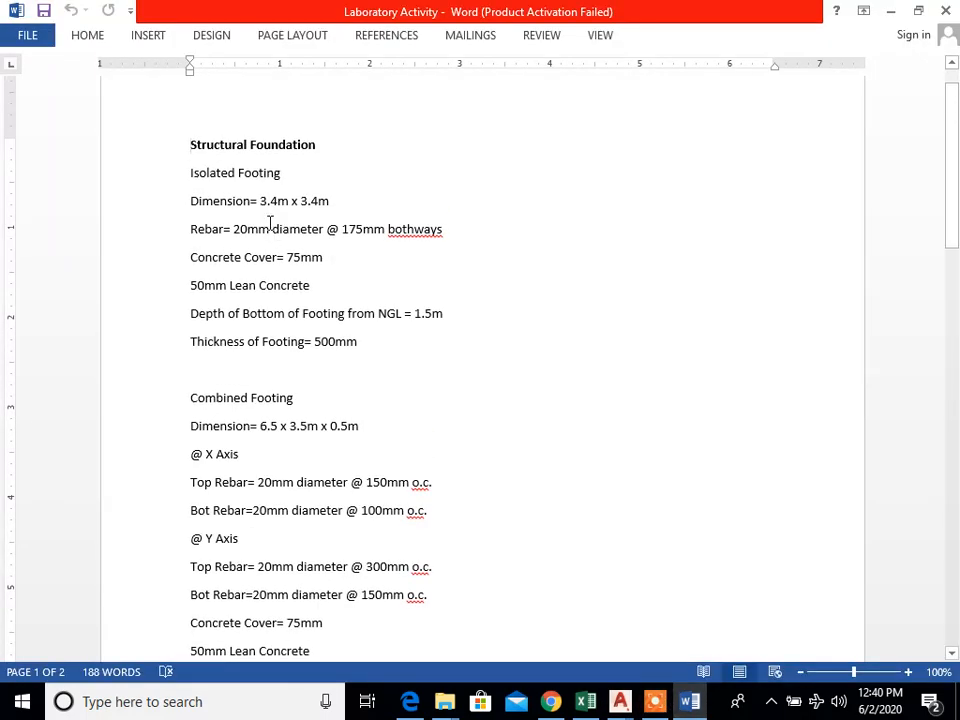
{"action": "scroll", "coordinate": [240, 446], "scroll_direction": "down", "scroll_amount": 6}
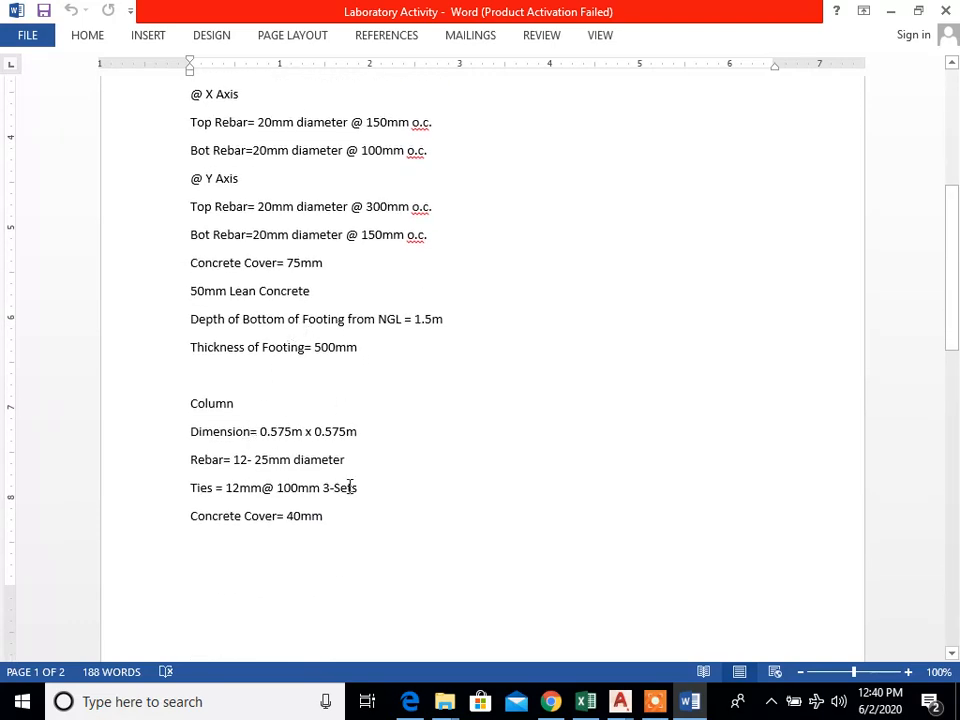
{"action": "scroll", "coordinate": [358, 480], "scroll_direction": "down", "scroll_amount": 9}
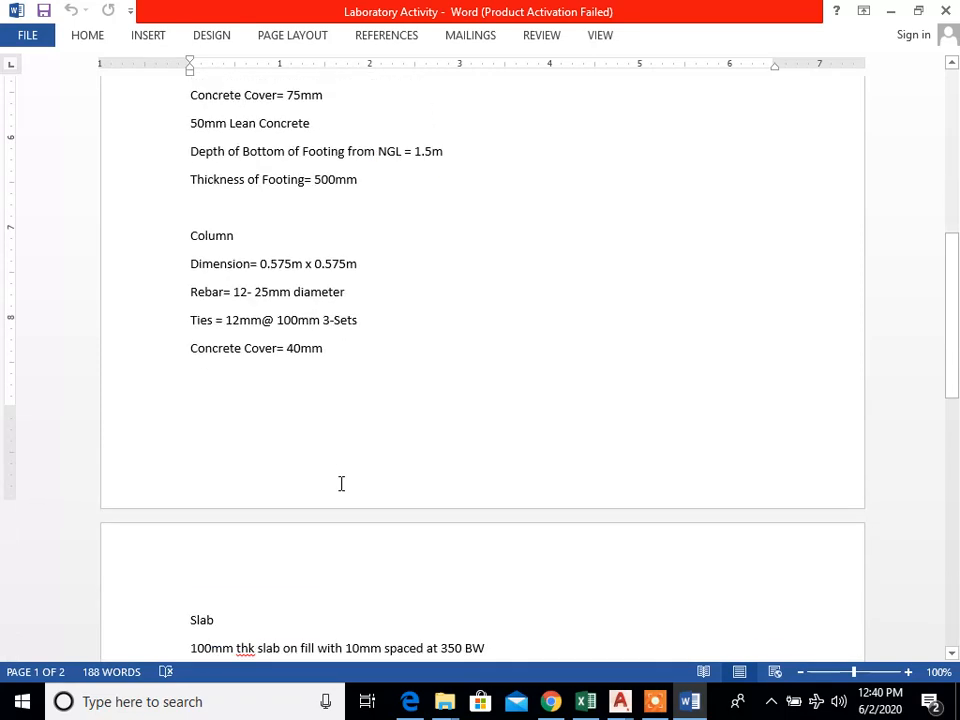
{"action": "scroll", "coordinate": [340, 450], "scroll_direction": "down", "scroll_amount": 1}
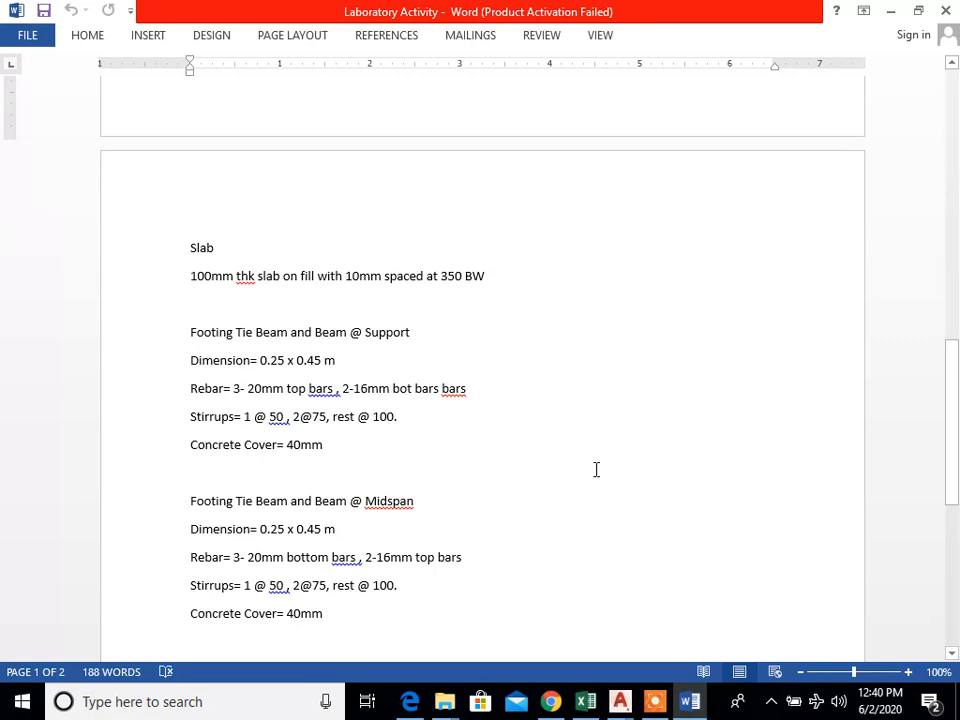
{"action": "key", "text": "alt"}
{"action": "key", "text": "alt"}
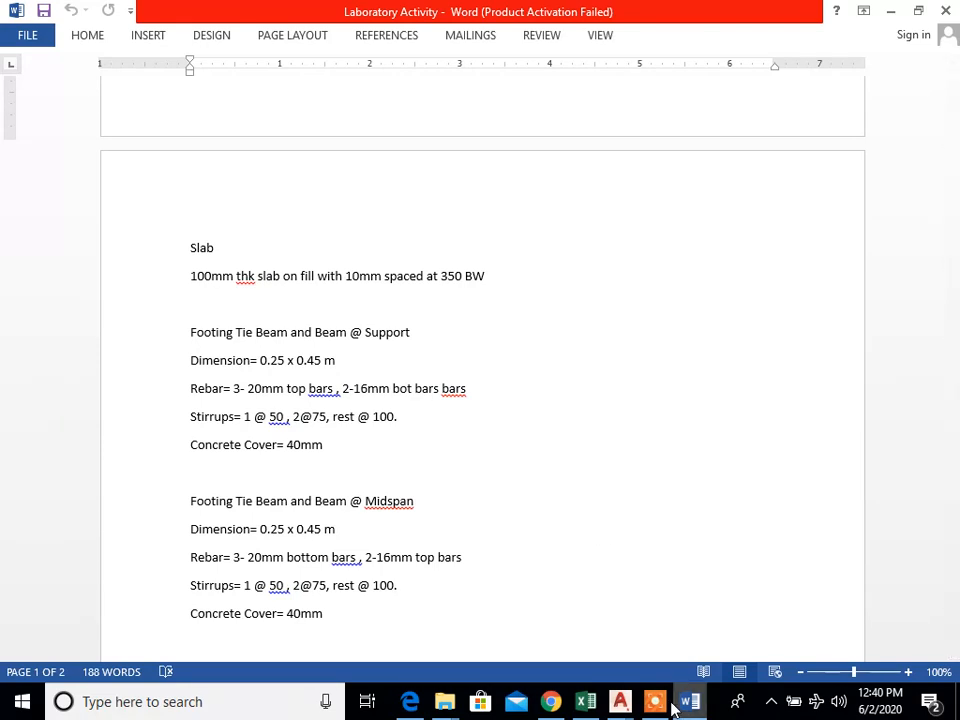
{"action": "left_click", "coordinate": [662, 703]}
{"action": "left_click", "coordinate": [868, 632]}
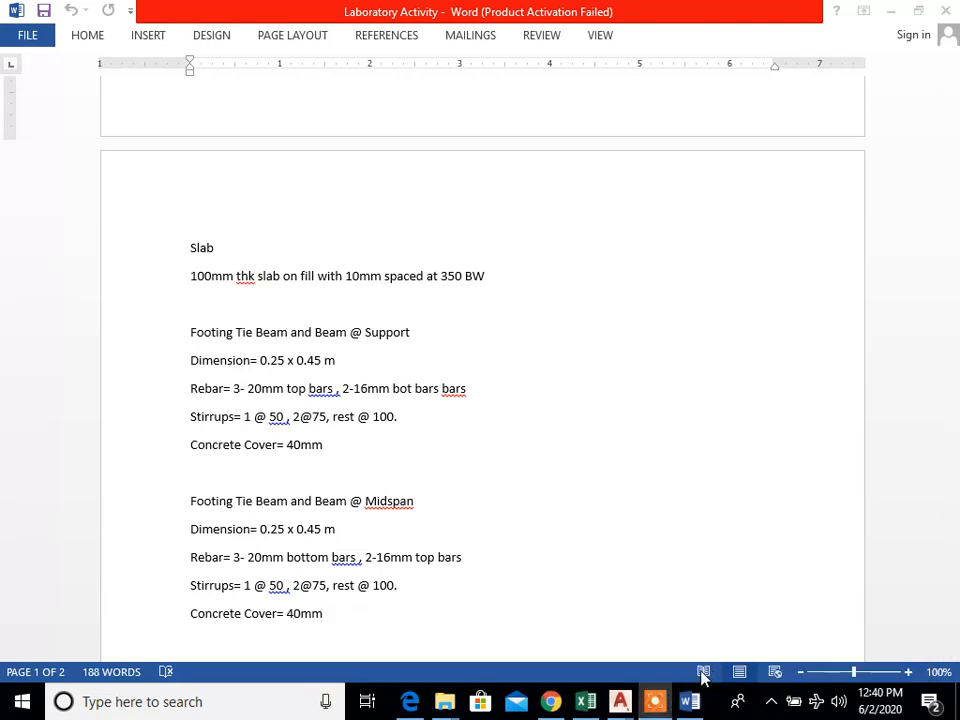
Step: Inspect the footing layout in AutoCAD, check the footing tie beam dimensions at support in the Word document, and return to the drawing
{"action": "left_click", "coordinate": [692, 690]}
{"action": "scroll", "coordinate": [682, 548], "scroll_direction": "down", "scroll_amount": 2}
{"action": "middle_click_drag", "start_coordinate": [682, 548], "coordinate": [589, 480]}
{"action": "scroll", "coordinate": [512, 468], "scroll_direction": "up", "scroll_amount": 4}
{"action": "mouse_move", "coordinate": [454, 483]}
{"action": "middle_mouse_down"}
{"action": "mouse_move", "coordinate": [619, 503]}
{"action": "mouse_move", "coordinate": [672, 528]}
{"action": "middle_mouse_up"}
{"action": "middle_click_drag", "start_coordinate": [314, 458], "coordinate": [344, 477]}
{"action": "scroll", "coordinate": [268, 385], "scroll_direction": "up", "scroll_amount": 4}
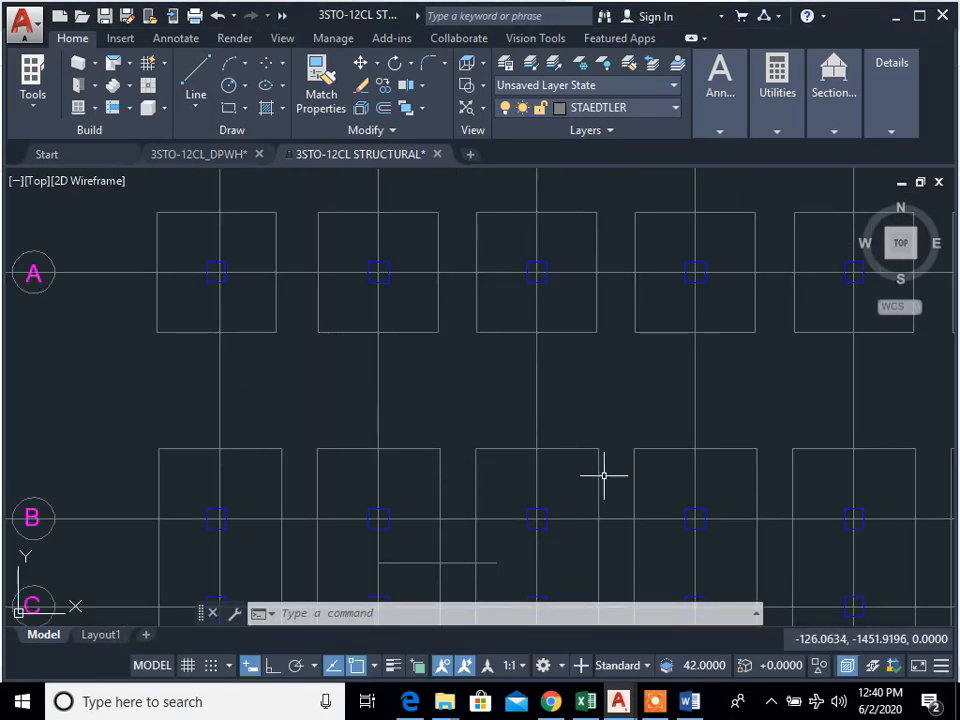
{"action": "scroll", "coordinate": [516, 508], "scroll_direction": "down", "scroll_amount": 4}
{"action": "key", "text": "alt+Tab"}
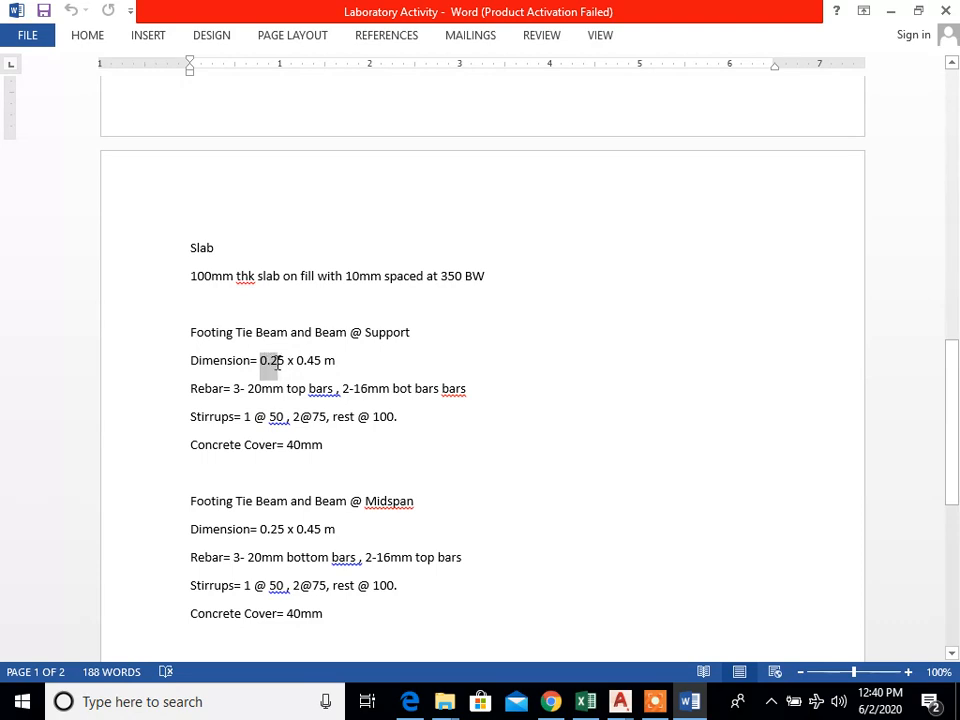
{"action": "key", "text": "alt+Tab"}
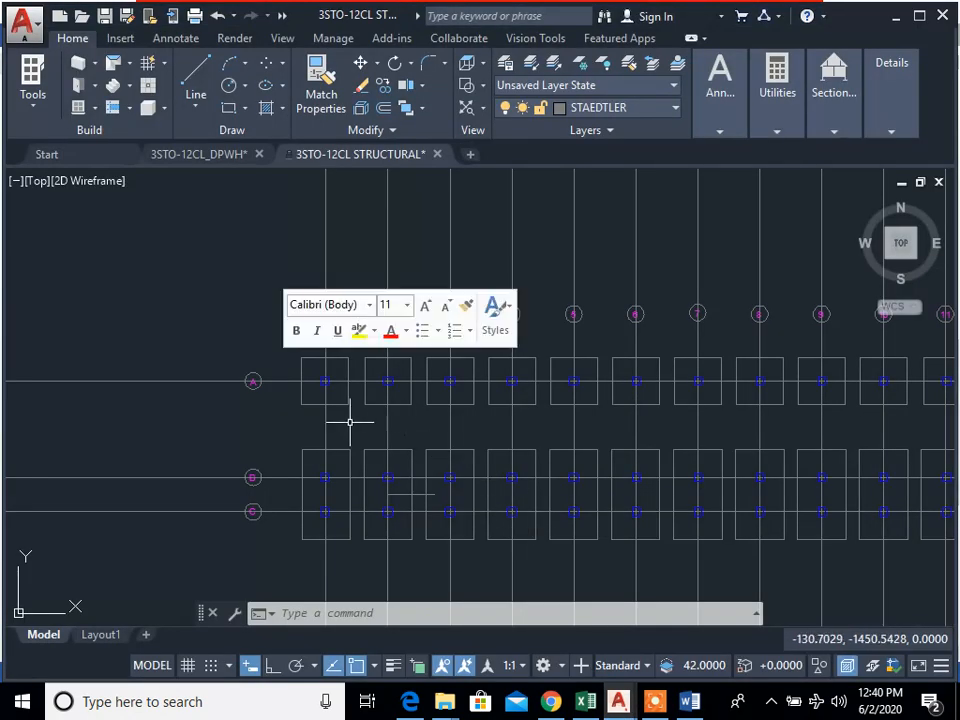
Step: Turn on Ortho mode for drawing the footing tie beam from the column at grid A1
{"action": "scroll", "coordinate": [330, 500], "scroll_direction": "up", "scroll_amount": 4}
{"action": "middle_click_drag", "start_coordinate": [325, 517], "coordinate": [307, 517]}
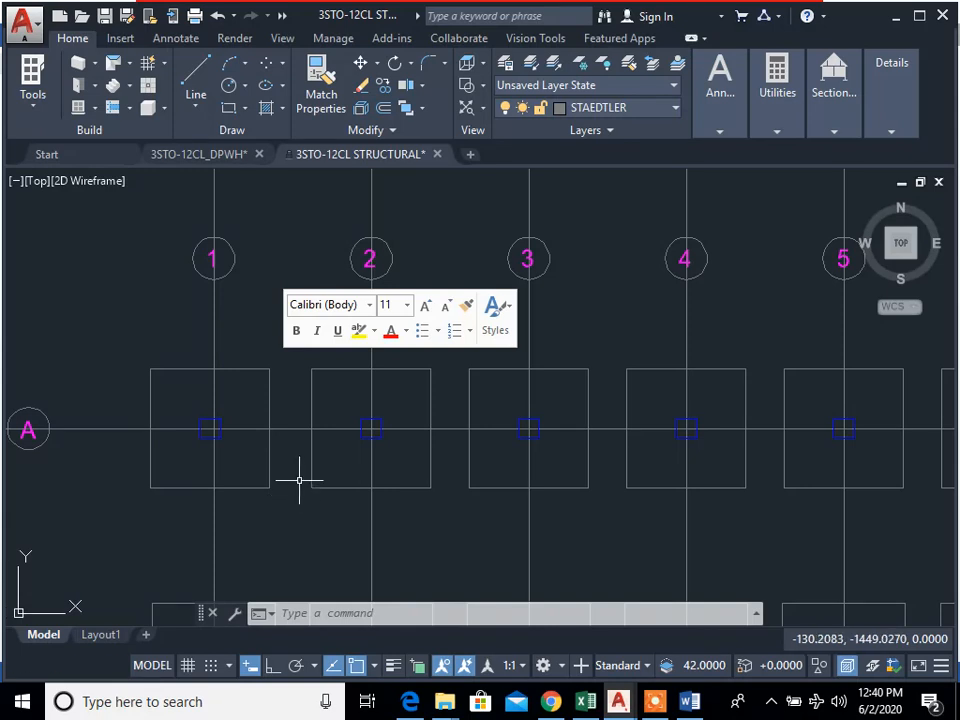
{"action": "scroll", "coordinate": [231, 414], "scroll_direction": "down", "scroll_amount": 4}
{"action": "scroll", "coordinate": [208, 413], "scroll_direction": "up", "scroll_amount": 2}
{"action": "scroll", "coordinate": [274, 443], "scroll_direction": "up", "scroll_amount": 2}
{"action": "type", "text": "l"}
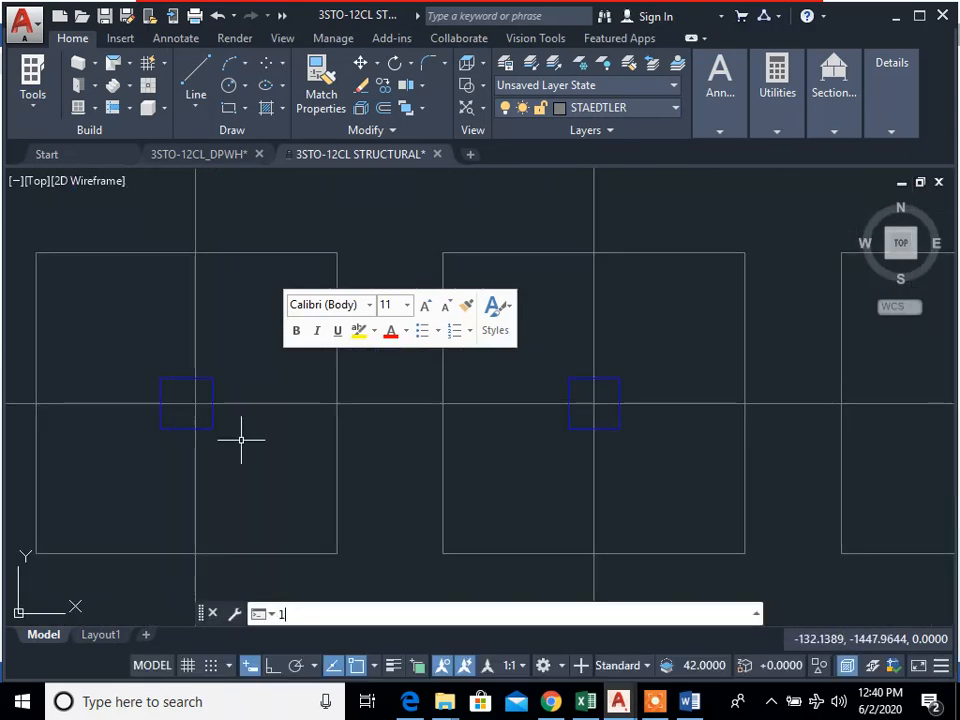
{"action": "key", "text": "Return"}
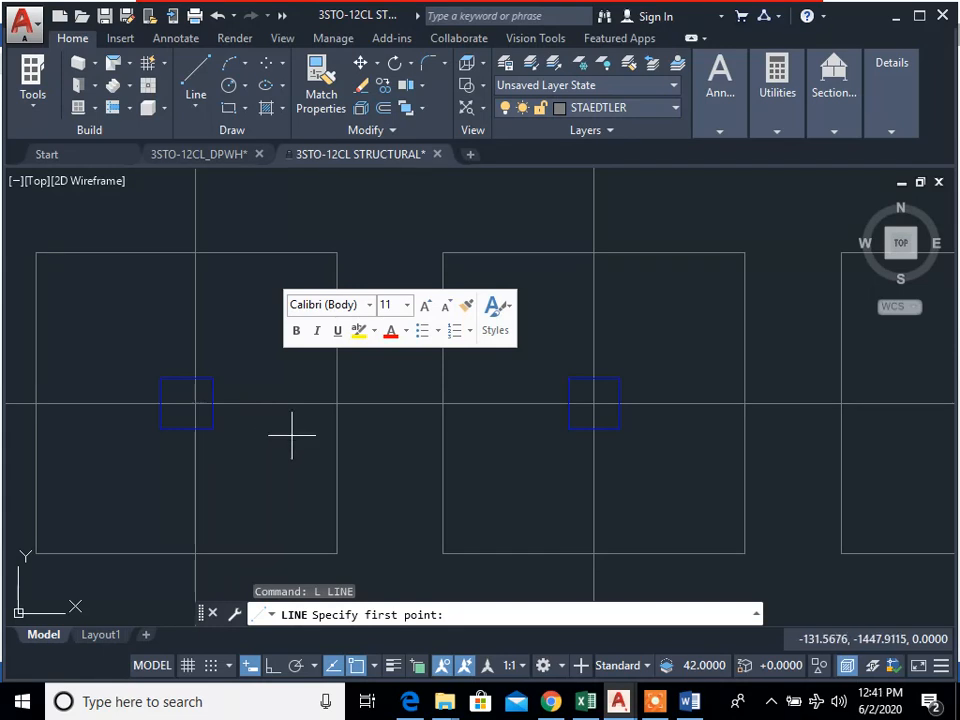
{"action": "scroll", "coordinate": [465, 516], "scroll_direction": "down", "scroll_amount": 4}
{"action": "middle_click_drag", "start_coordinate": [445, 505], "coordinate": [394, 463]}
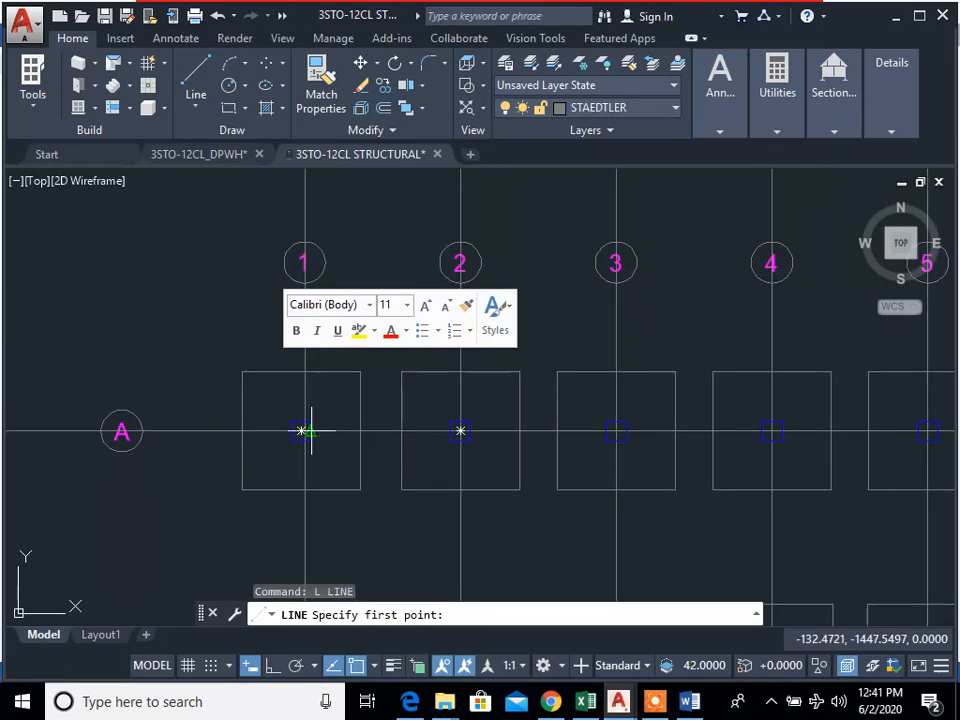
{"action": "scroll", "coordinate": [311, 430], "scroll_direction": "up", "scroll_amount": 4}
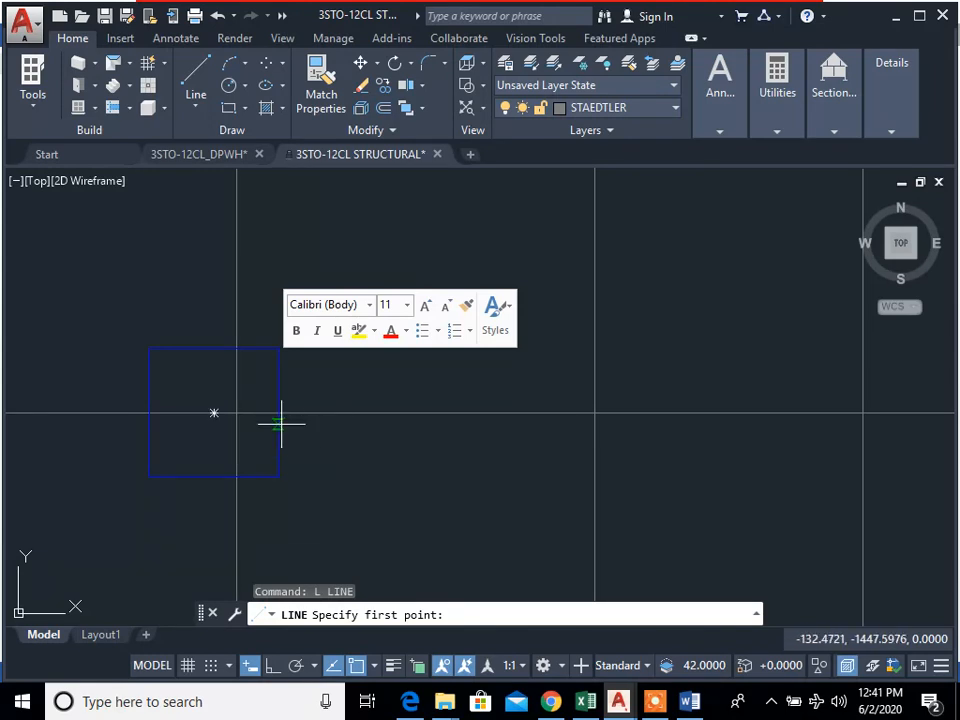
{"action": "scroll", "coordinate": [290, 432], "scroll_direction": "down", "scroll_amount": 5}
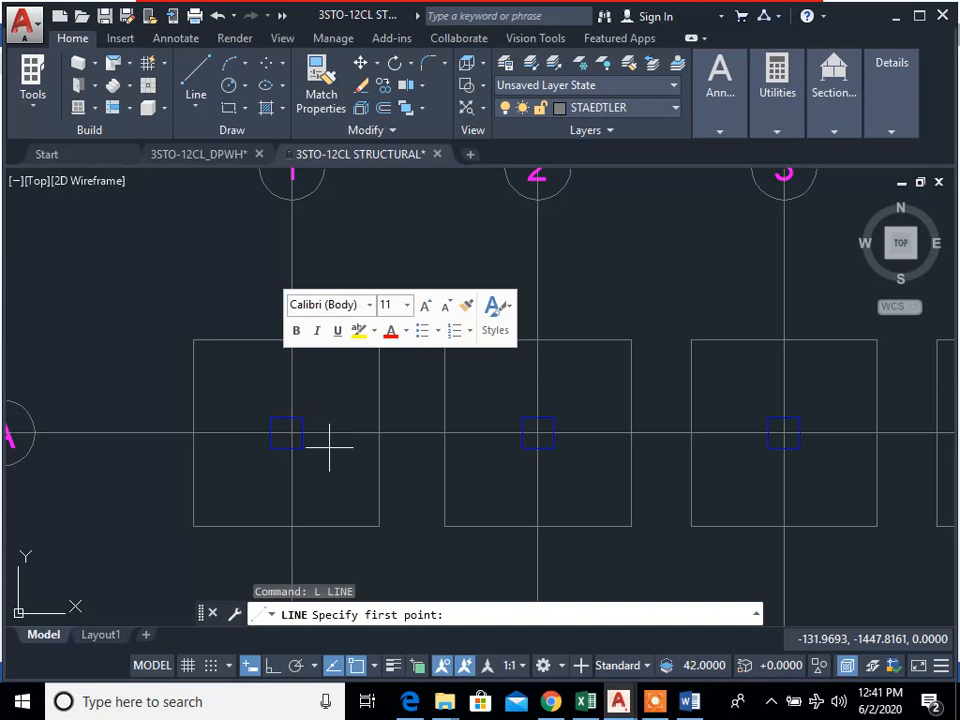
{"action": "key", "text": "F8"}
{"action": "scroll", "coordinate": [320, 450], "scroll_direction": "up", "scroll_amount": 4}
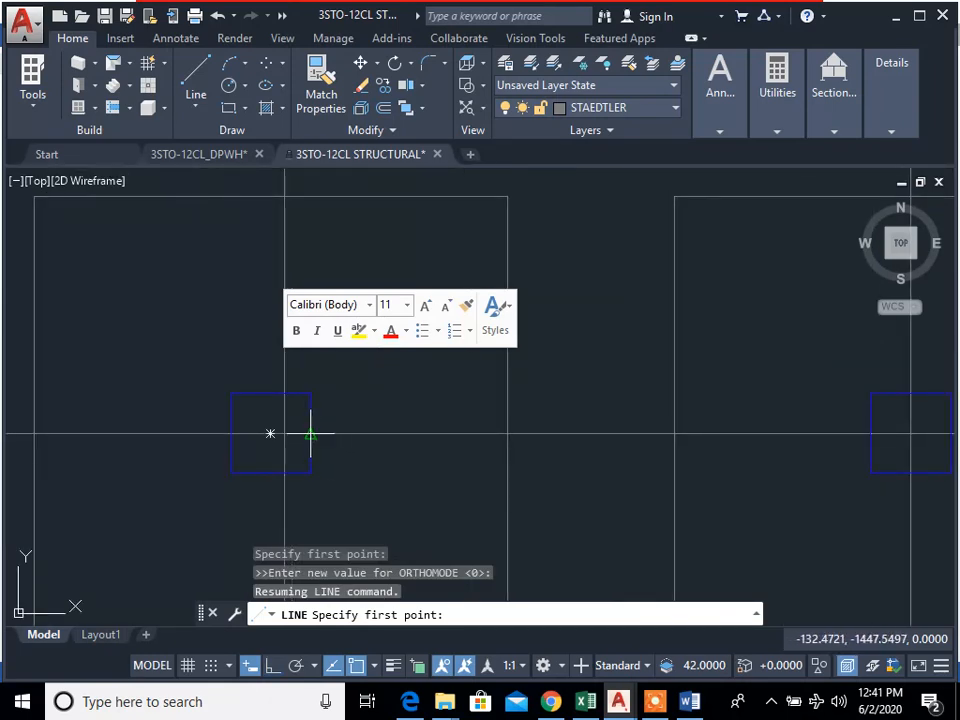
{"action": "scroll", "coordinate": [315, 440], "scroll_direction": "down", "scroll_amount": 4}
{"action": "scroll", "coordinate": [336, 452], "scroll_direction": "up", "scroll_amount": 2}
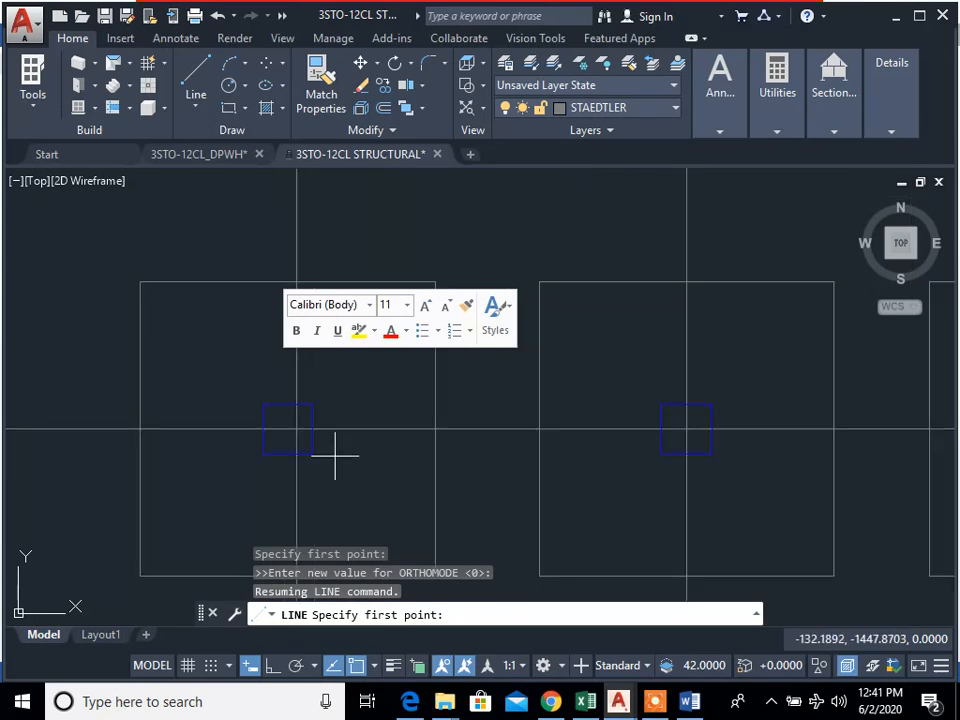
{"action": "scroll", "coordinate": [343, 435], "scroll_direction": "down", "scroll_amount": 2}
{"action": "scroll", "coordinate": [343, 444], "scroll_direction": "up", "scroll_amount": 2}
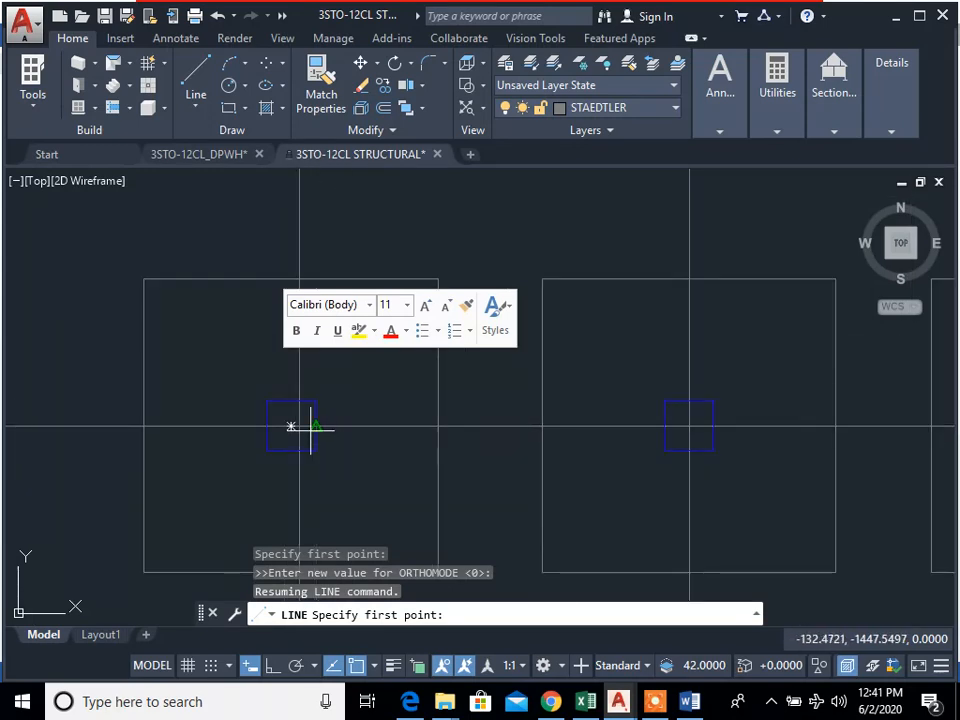
{"action": "left_click", "coordinate": [315, 428]}
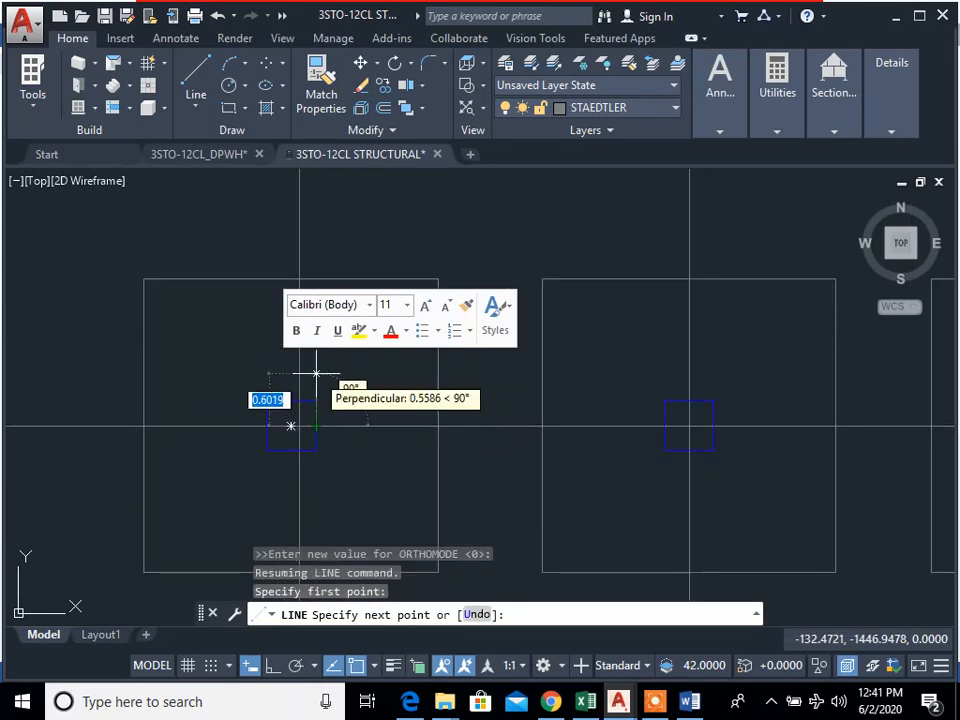
{"action": "middle_click_drag", "start_coordinate": [314, 375], "coordinate": [325, 401]}
{"action": "scroll", "coordinate": [325, 401], "scroll_direction": "up", "scroll_amount": 4}
{"action": "scroll", "coordinate": [332, 381], "scroll_direction": "down", "scroll_amount": 2}
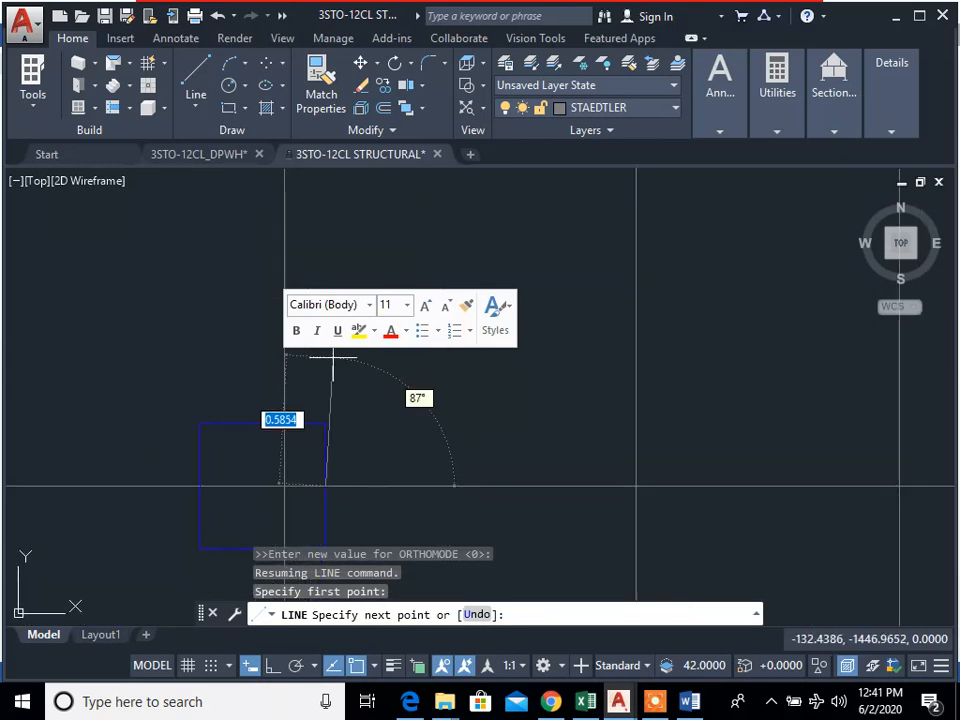
{"action": "key", "text": "F8"}
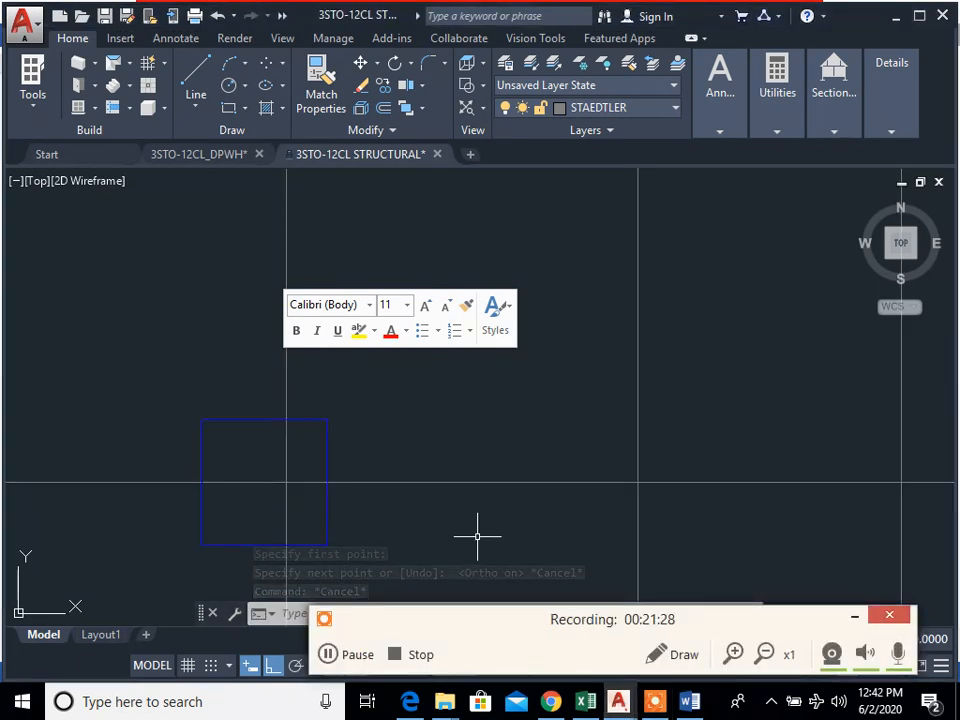
{"action": "mouse_move", "coordinate": [476, 536]}
{"action": "middle_mouse_down"}
{"action": "mouse_move", "coordinate": [449, 475]}
{"action": "mouse_move", "coordinate": [456, 534]}
{"action": "middle_mouse_up"}
{"action": "type", "text": "l"}
{"action": "key", "text": "Return"}
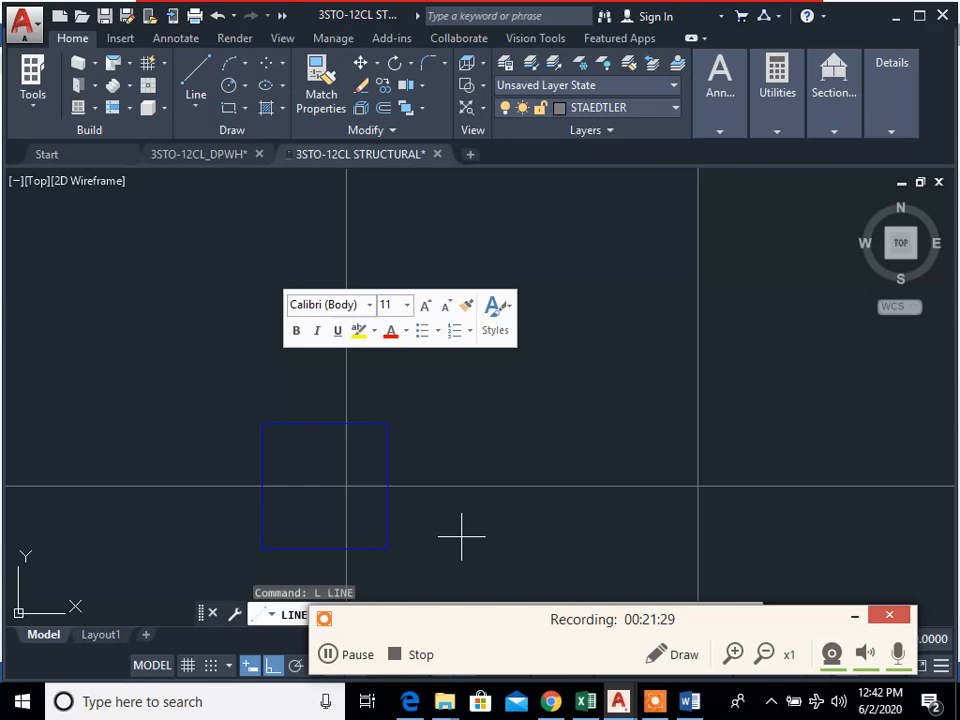
{"action": "left_click", "coordinate": [390, 488]}
{"action": "key", "text": "Escape"}
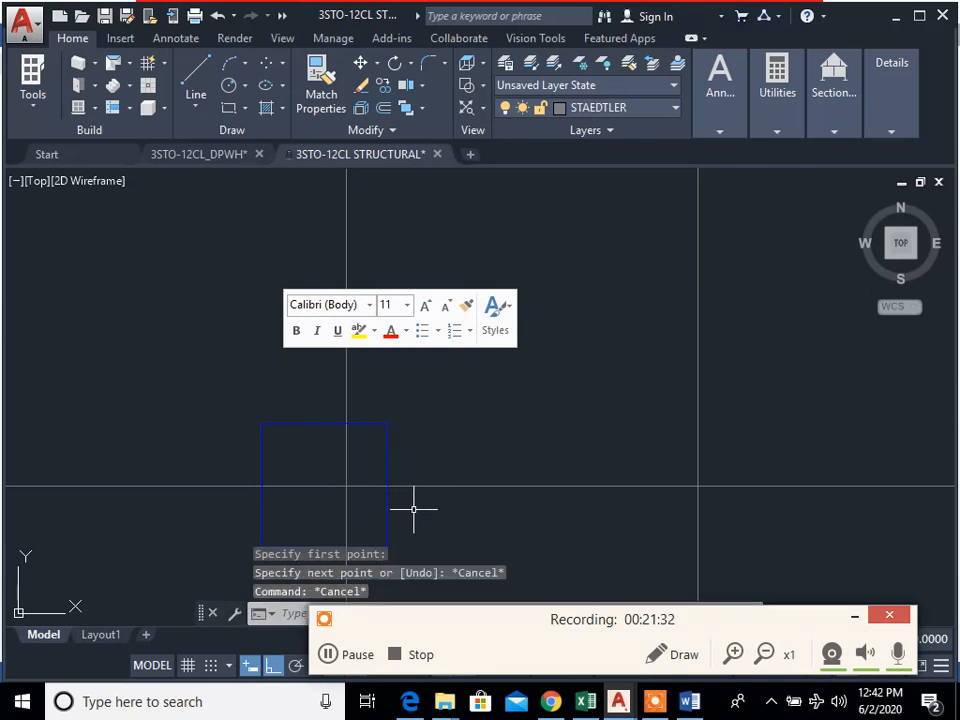
Step: Draw the tie beam's upper edge from column A1's right-face midpoint: 0.125 upward, continuing horizontally until perpendicular to column A2
{"action": "type", "text": "l"}
{"action": "key", "text": "Return"}
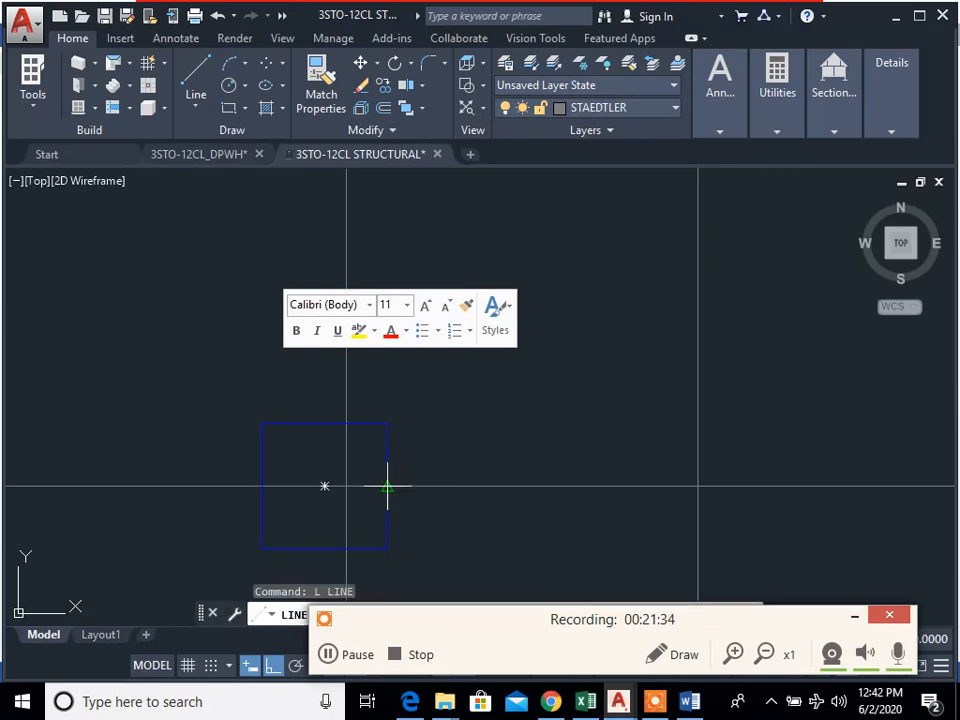
{"action": "left_click", "coordinate": [388, 486]}
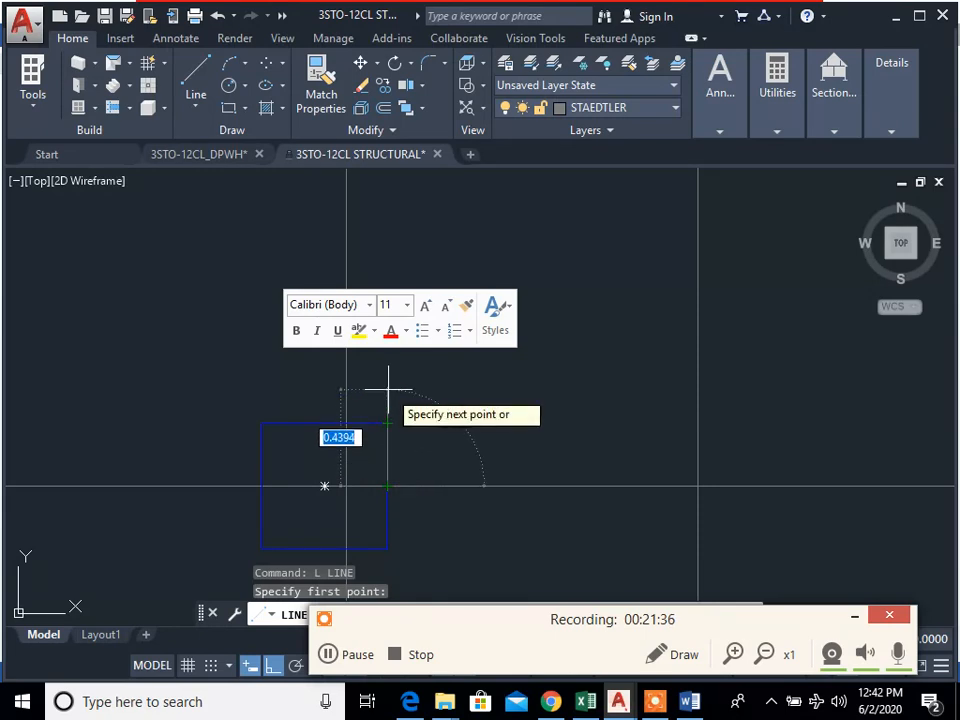
{"action": "key", "text": "Return"}
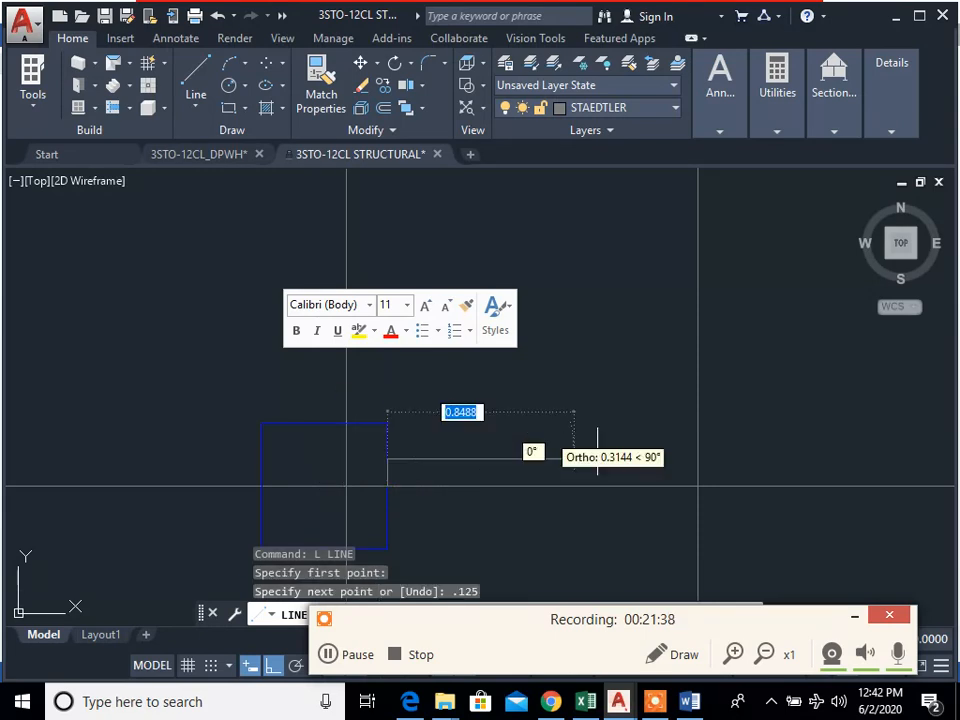
{"action": "middle_click_drag", "start_coordinate": [665, 456], "coordinate": [561, 412]}
{"action": "scroll", "coordinate": [561, 412], "scroll_direction": "down", "scroll_amount": 2}
{"action": "middle_click_drag", "start_coordinate": [746, 414], "coordinate": [624, 409]}
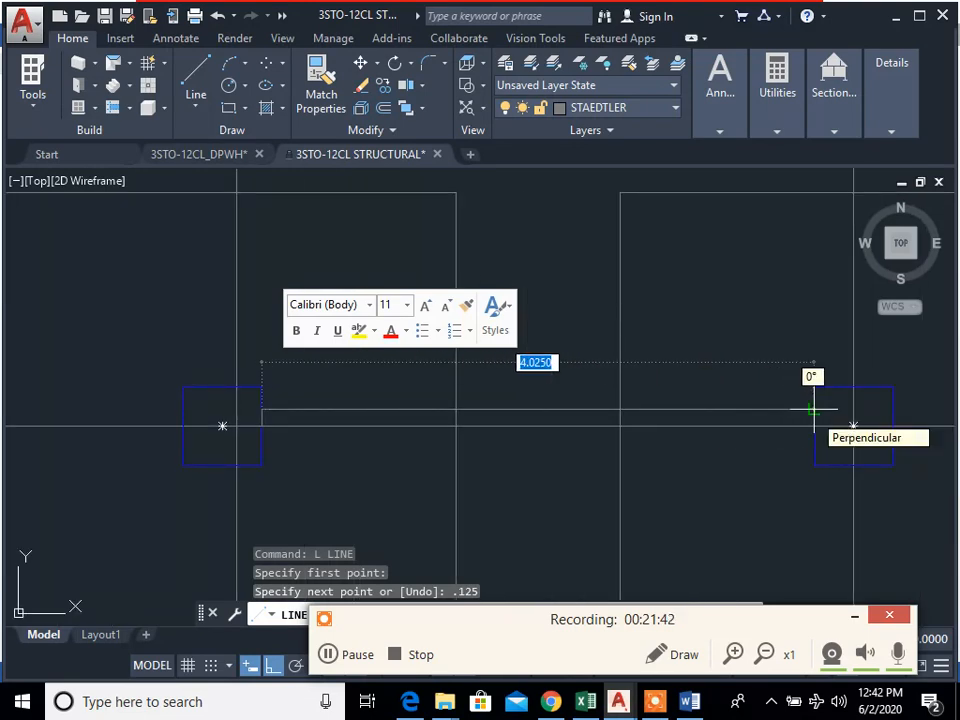
{"action": "left_click", "coordinate": [814, 408]}
{"action": "key", "text": "Escape"}
{"action": "key", "text": "Escape"}
{"action": "key", "text": "Escape"}
{"action": "scroll", "coordinate": [529, 450], "scroll_direction": "up", "scroll_amount": 2}
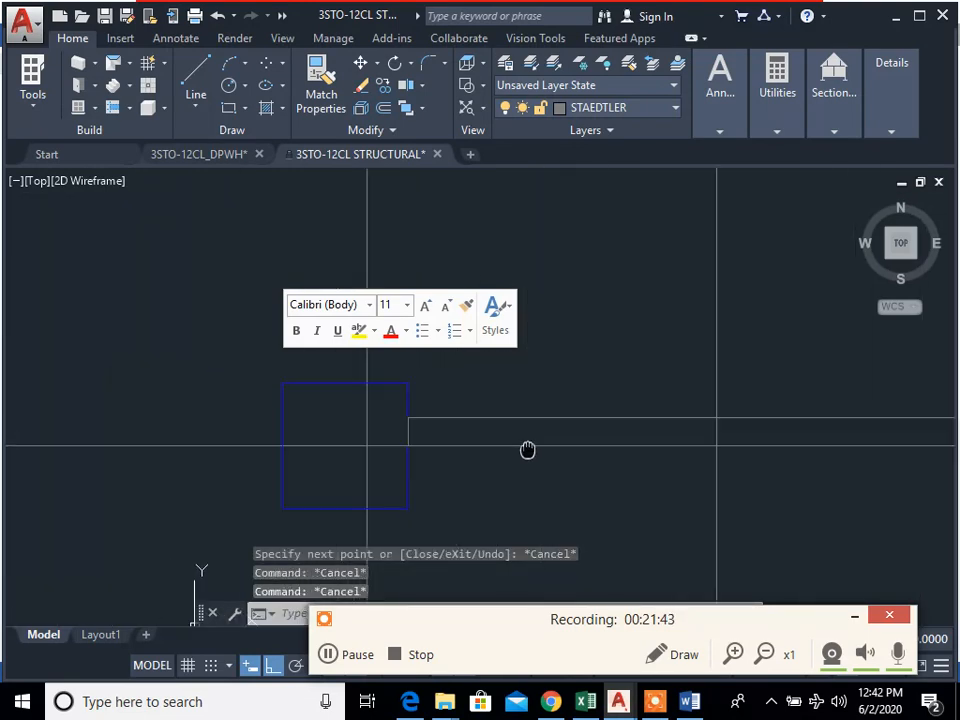
{"action": "type", "text": "cp"}
{"action": "key", "text": "Return"}
{"action": "left_click", "coordinate": [476, 425]}
{"action": "key", "text": "Escape"}
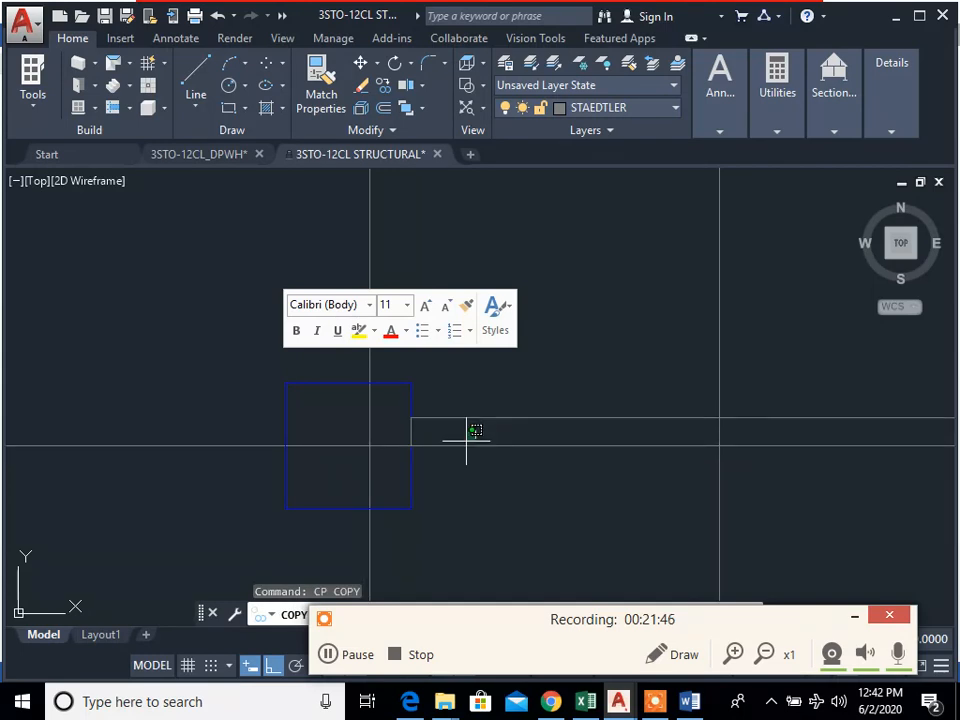
Step: Draw the tie beam's lower edge from column A1's right-face midpoint: 0.125 downward, continuing horizontally until perpendicular to column A2
{"action": "type", "text": "l"}
{"action": "key", "text": "Return"}
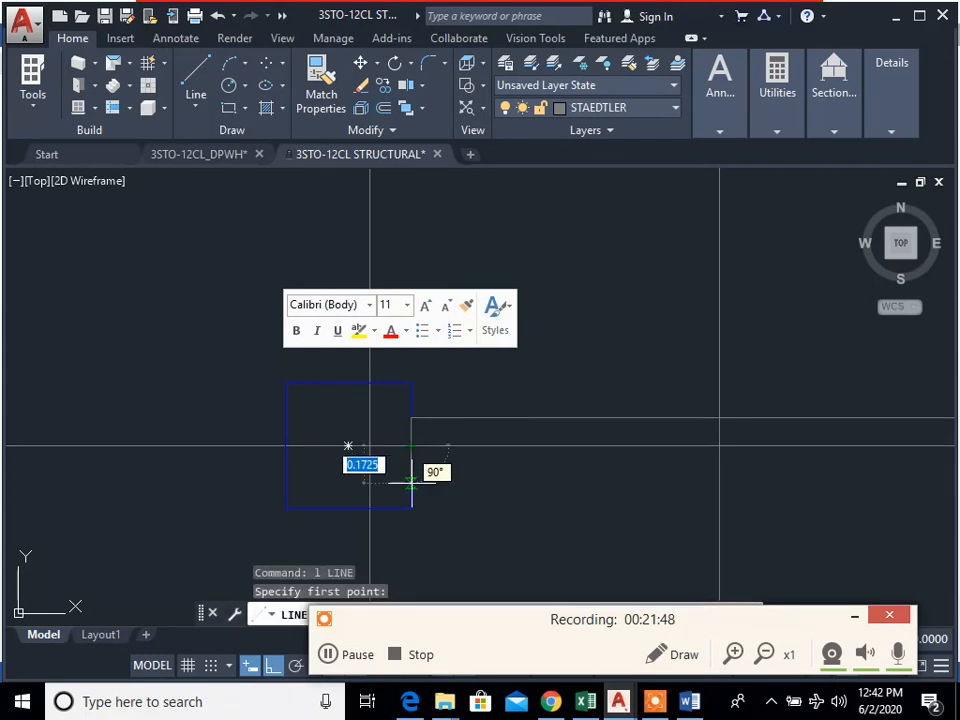
{"action": "key", "text": "Return"}
{"action": "middle_click_drag", "start_coordinate": [874, 514], "coordinate": [531, 450]}
{"action": "scroll", "coordinate": [668, 497], "scroll_direction": "down", "scroll_amount": 2}
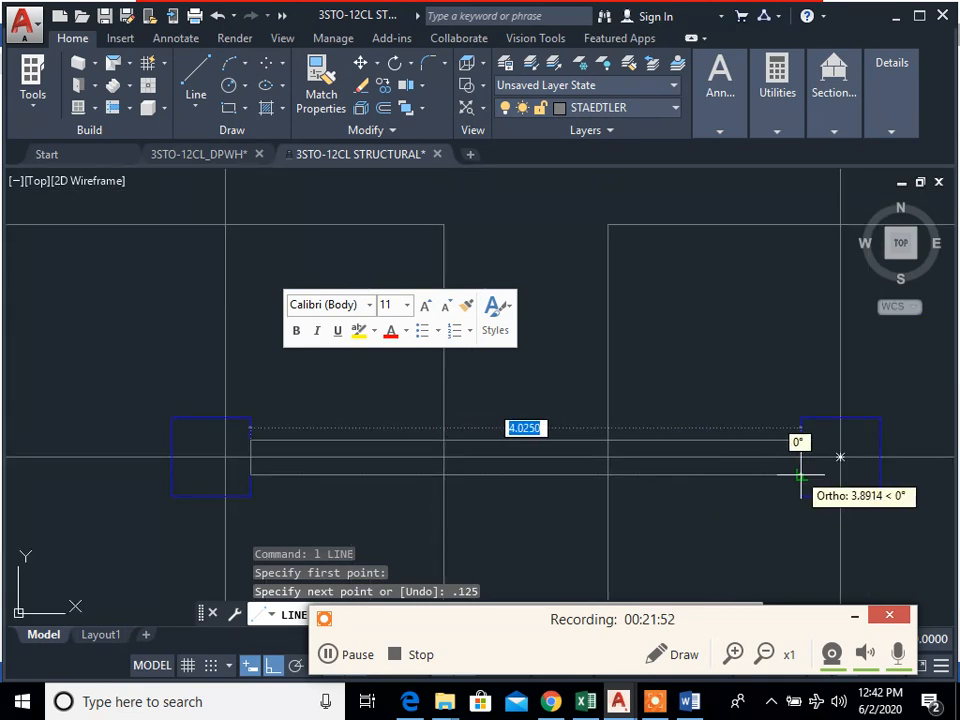
{"action": "left_click", "coordinate": [802, 480]}
{"action": "key", "text": "Escape"}
{"action": "key", "text": "Escape"}
{"action": "key", "text": "Escape"}
Step: Examine the tie beam between grid lines 1 and 2 and the remaining bays along line A
{"action": "scroll", "coordinate": [500, 407], "scroll_direction": "down", "scroll_amount": 2}
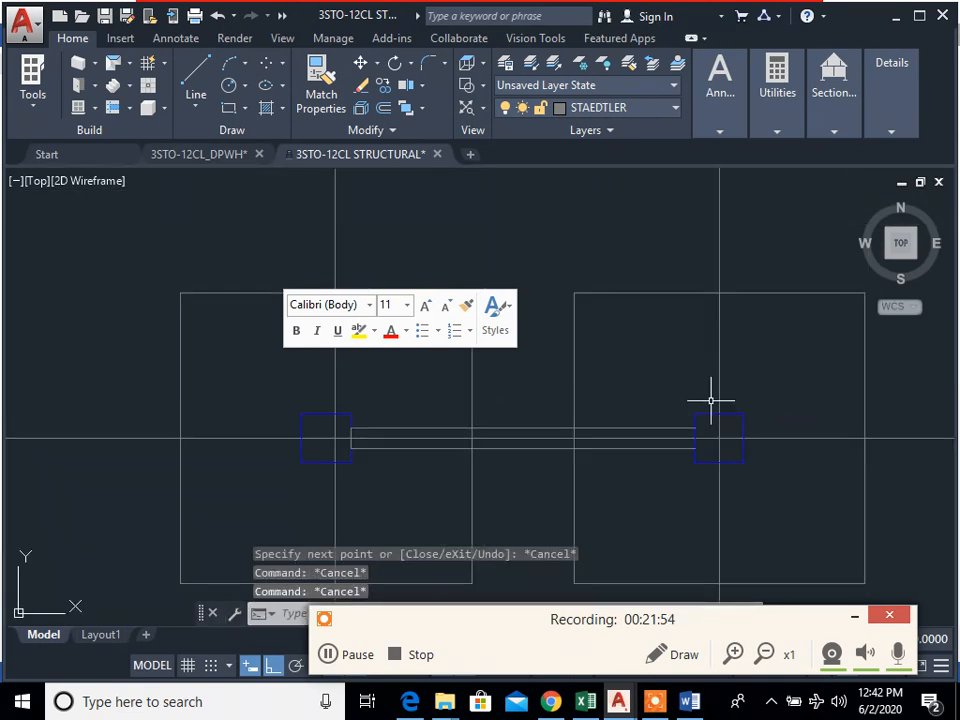
{"action": "scroll", "coordinate": [556, 491], "scroll_direction": "down", "scroll_amount": 2}
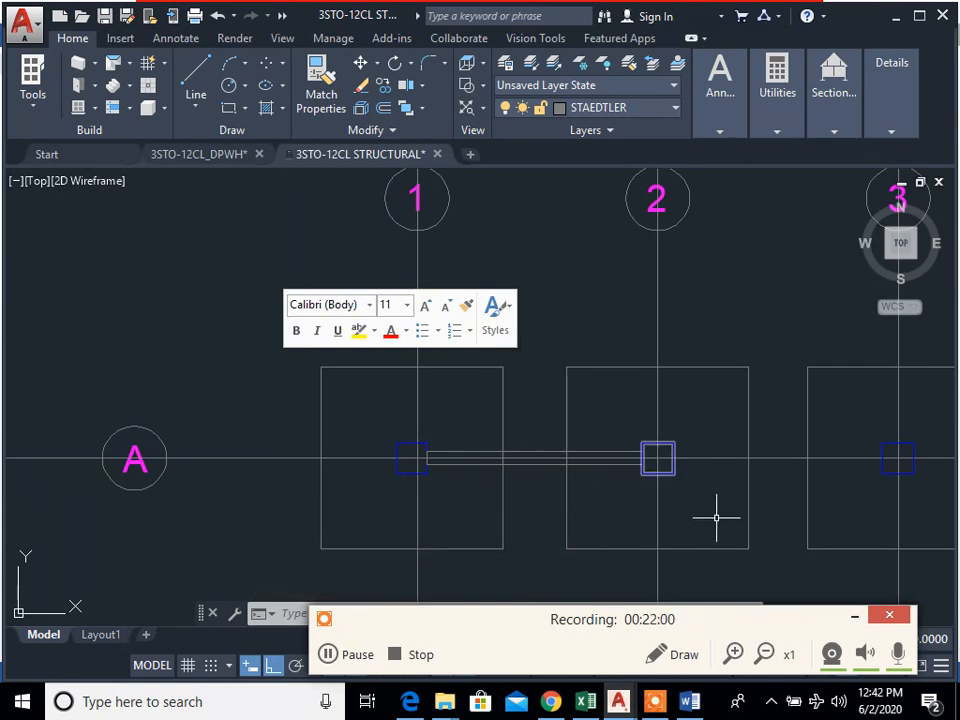
{"action": "scroll", "coordinate": [686, 506], "scroll_direction": "down", "scroll_amount": 2}
{"action": "scroll", "coordinate": [630, 507], "scroll_direction": "up", "scroll_amount": 4}
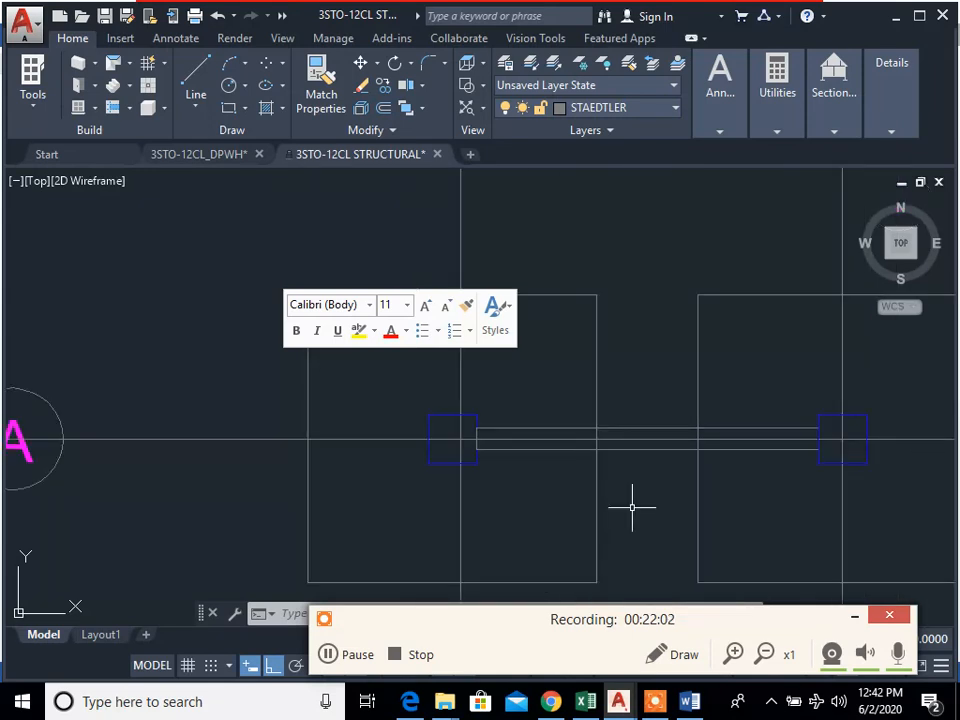
{"action": "scroll", "coordinate": [386, 439], "scroll_direction": "down", "scroll_amount": 3}
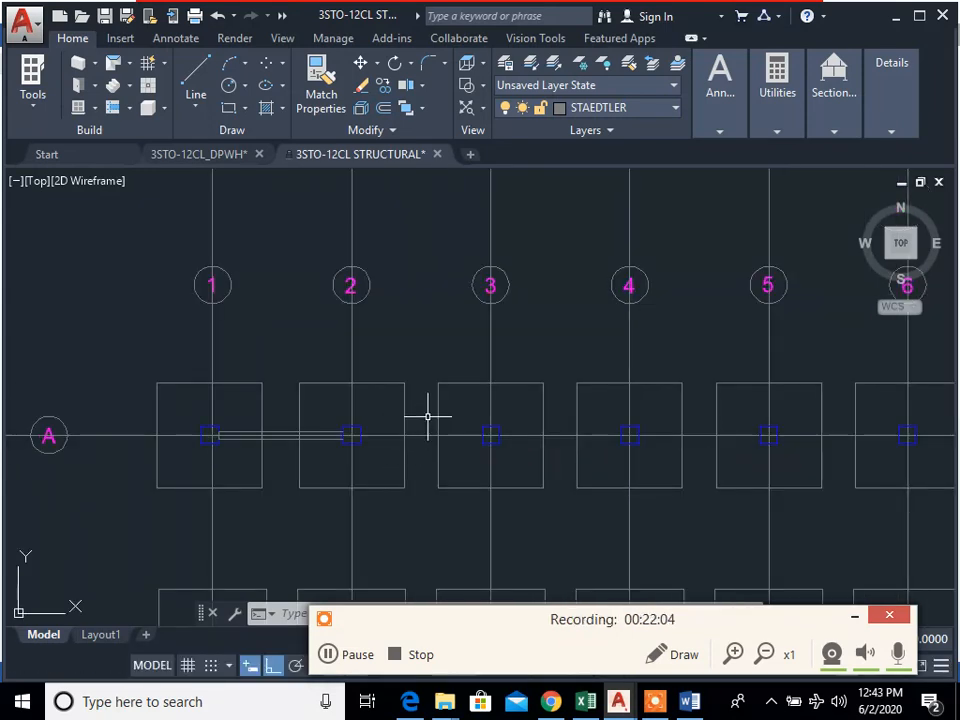
{"action": "scroll", "coordinate": [412, 520], "scroll_direction": "down", "scroll_amount": 2}
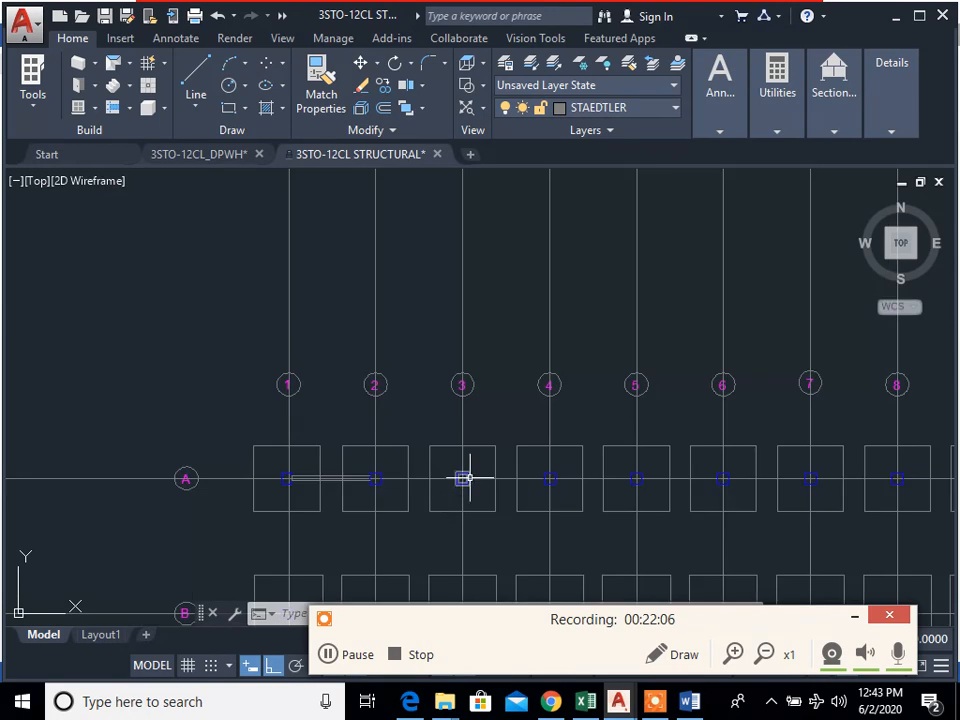
{"action": "scroll", "coordinate": [469, 478], "scroll_direction": "down", "scroll_amount": 4}
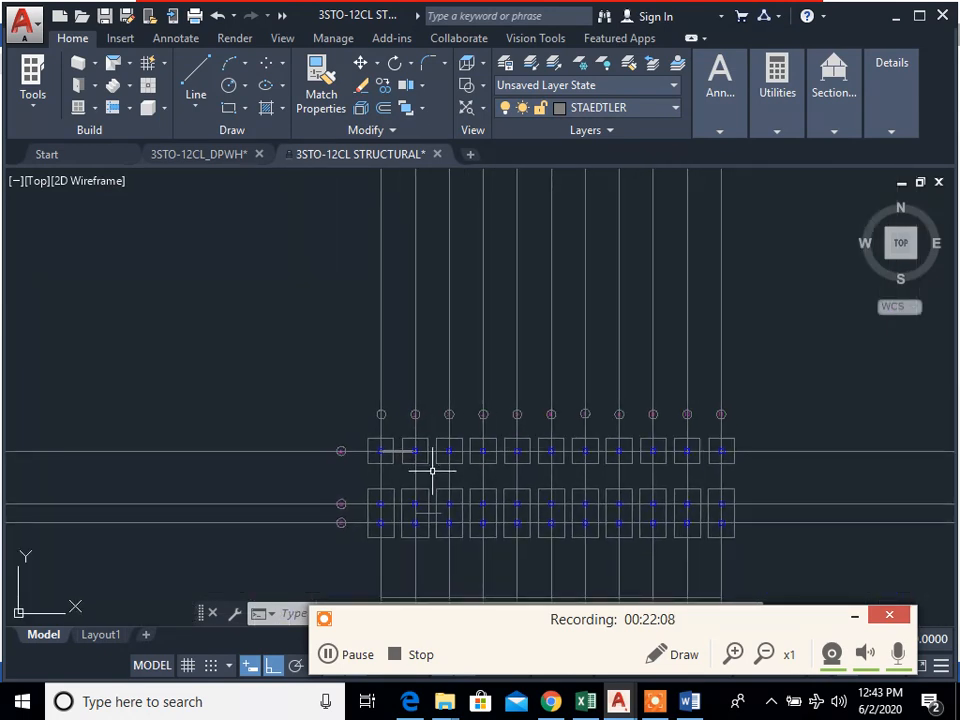
{"action": "scroll", "coordinate": [434, 445], "scroll_direction": "up", "scroll_amount": 2}
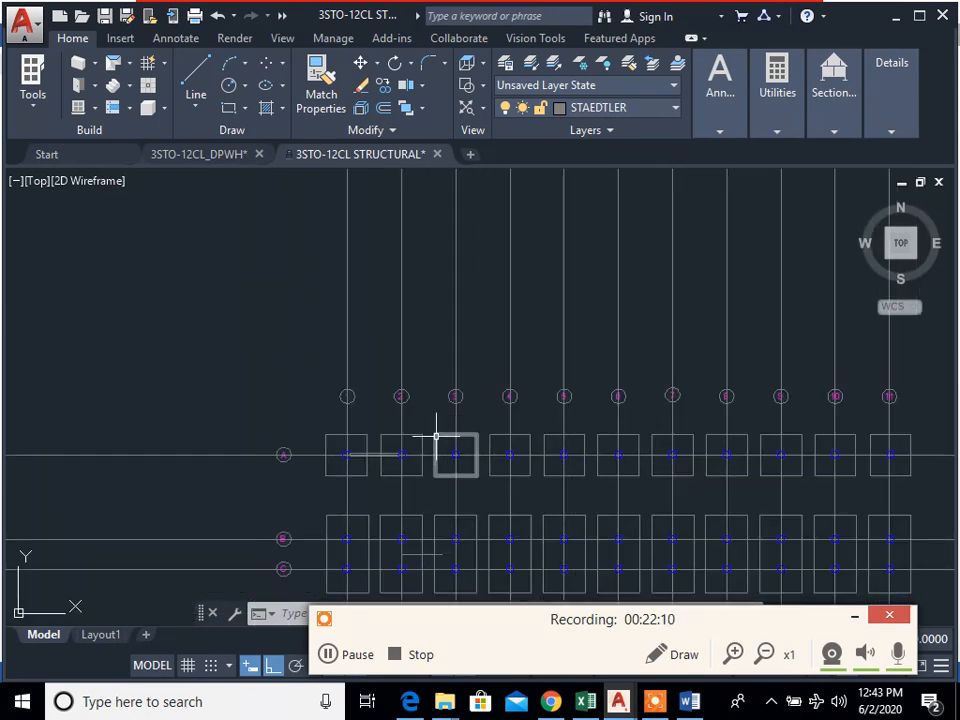
{"action": "scroll", "coordinate": [436, 436], "scroll_direction": "up", "scroll_amount": 4}
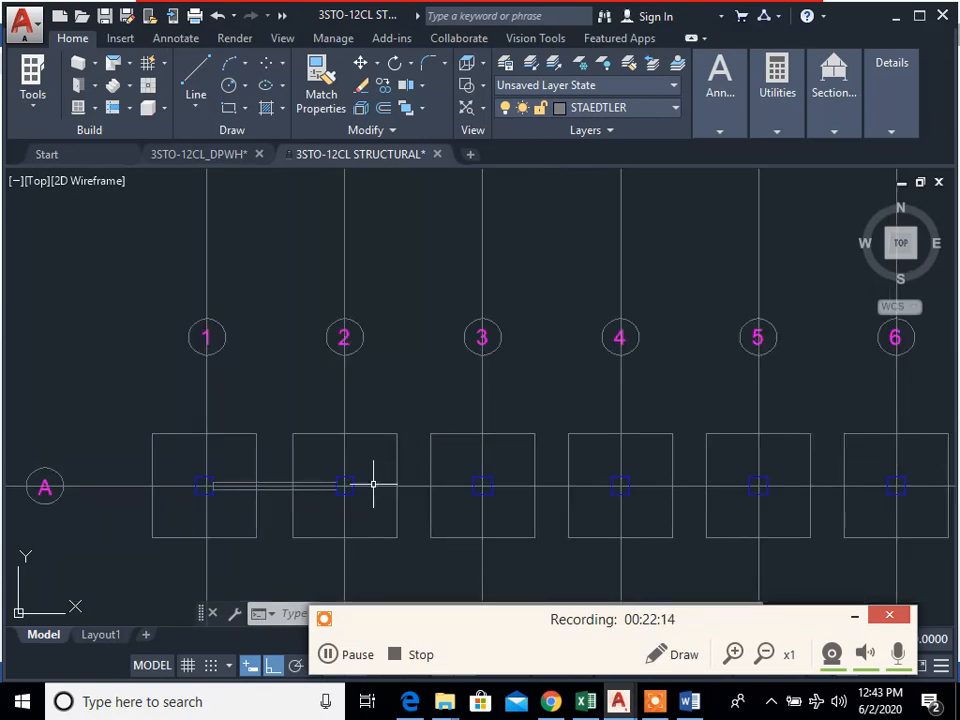
{"action": "scroll", "coordinate": [373, 482], "scroll_direction": "up", "scroll_amount": 2}
{"action": "type", "text": "cp"}
{"action": "key", "text": "Return"}
{"action": "middle_click_drag", "start_coordinate": [241, 525], "coordinate": [353, 514]}
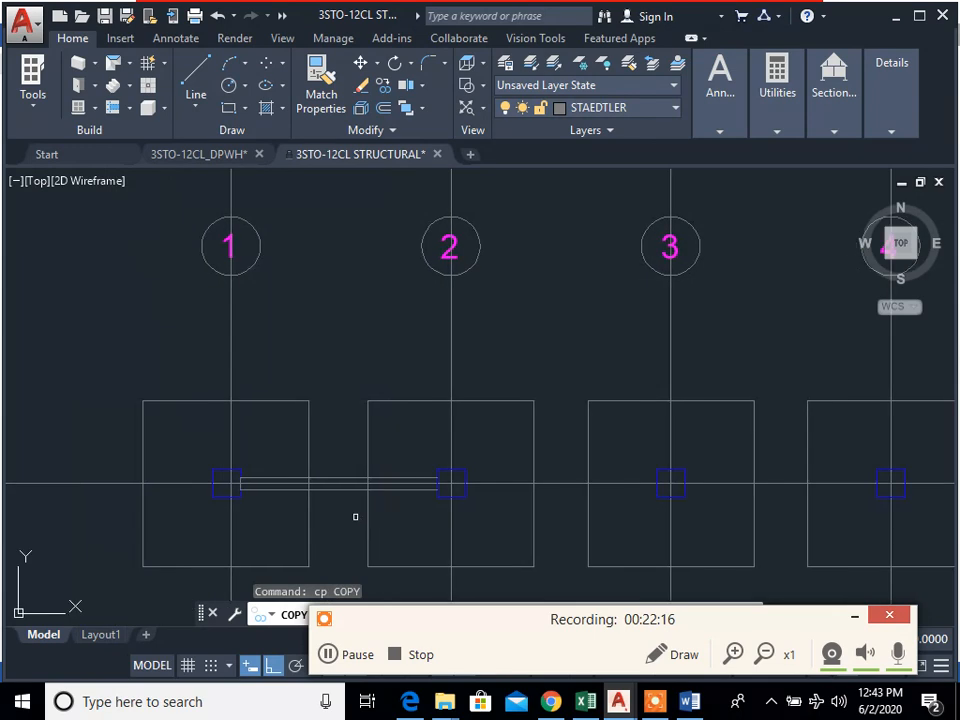
{"action": "left_click", "coordinate": [353, 514]}
{"action": "left_click", "coordinate": [334, 451]}
{"action": "key", "text": "Escape"}
{"action": "key", "text": "Escape"}
Step: Copy the tie beam's two edge lines from the bay between grids 1 and 2 into bays 2–3 and 3–4 along line A
{"action": "type", "text": "cp"}
{"action": "key", "text": "Return"}
{"action": "scroll", "coordinate": [265, 489], "scroll_direction": "up", "scroll_amount": 6}
{"action": "left_click", "coordinate": [274, 501]}
{"action": "left_click", "coordinate": [222, 486]}
{"action": "left_click", "coordinate": [225, 456]}
{"action": "left_click", "coordinate": [191, 403]}
{"action": "key", "text": "Return"}
{"action": "left_click", "coordinate": [168, 466]}
{"action": "scroll", "coordinate": [574, 500], "scroll_direction": "down", "scroll_amount": 4}
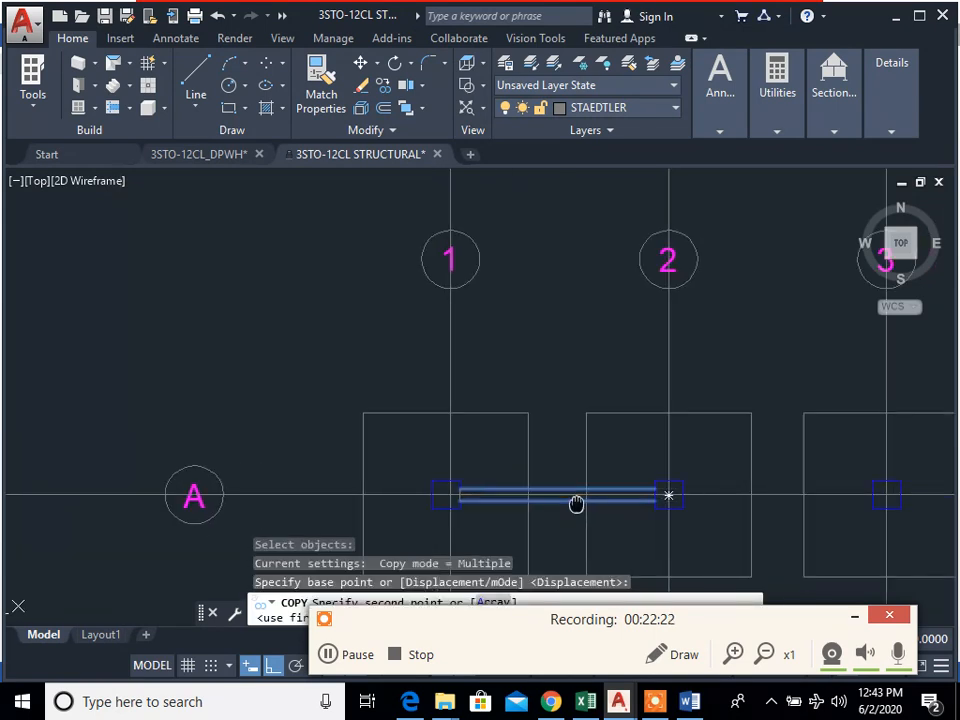
{"action": "left_click", "coordinate": [518, 466]}
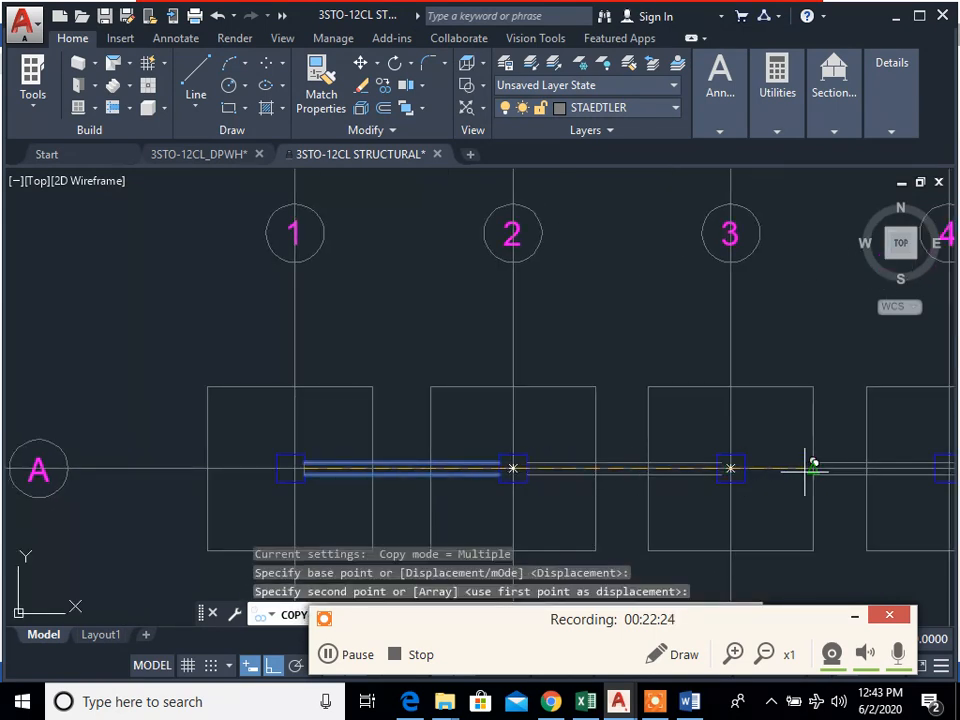
{"action": "middle_click_drag", "start_coordinate": [767, 459], "coordinate": [574, 459]}
{"action": "left_click", "coordinate": [558, 467]}
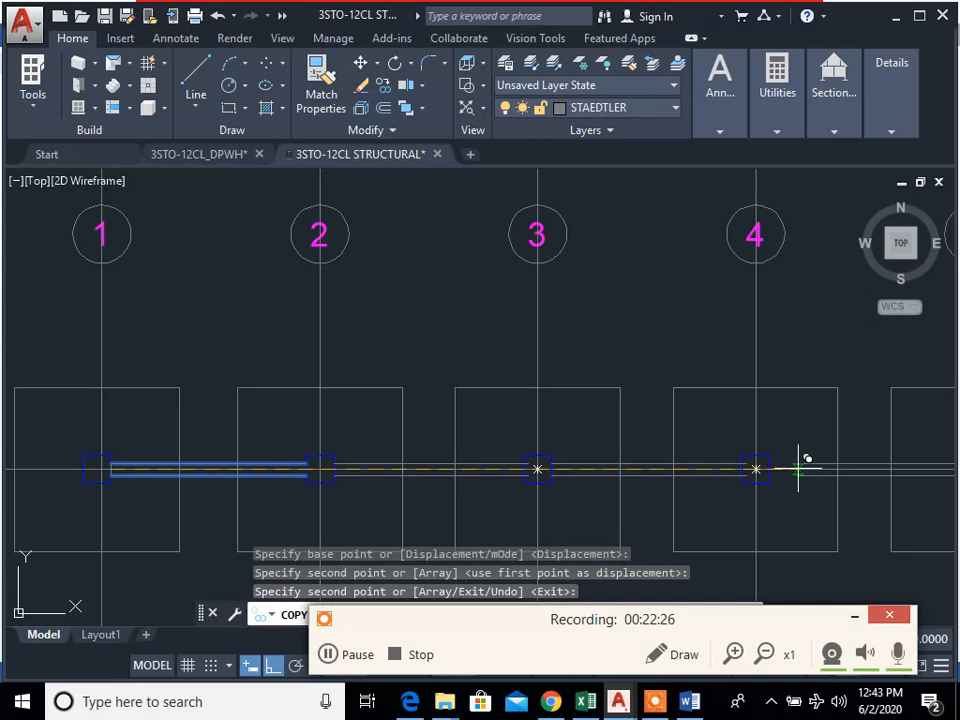
Step: Place further copies of the tie beam along line A in the bays from grid 4 through grid 9
{"action": "left_click", "coordinate": [772, 463]}
{"action": "middle_click_drag", "start_coordinate": [834, 470], "coordinate": [389, 476]}
{"action": "left_click", "coordinate": [535, 461]}
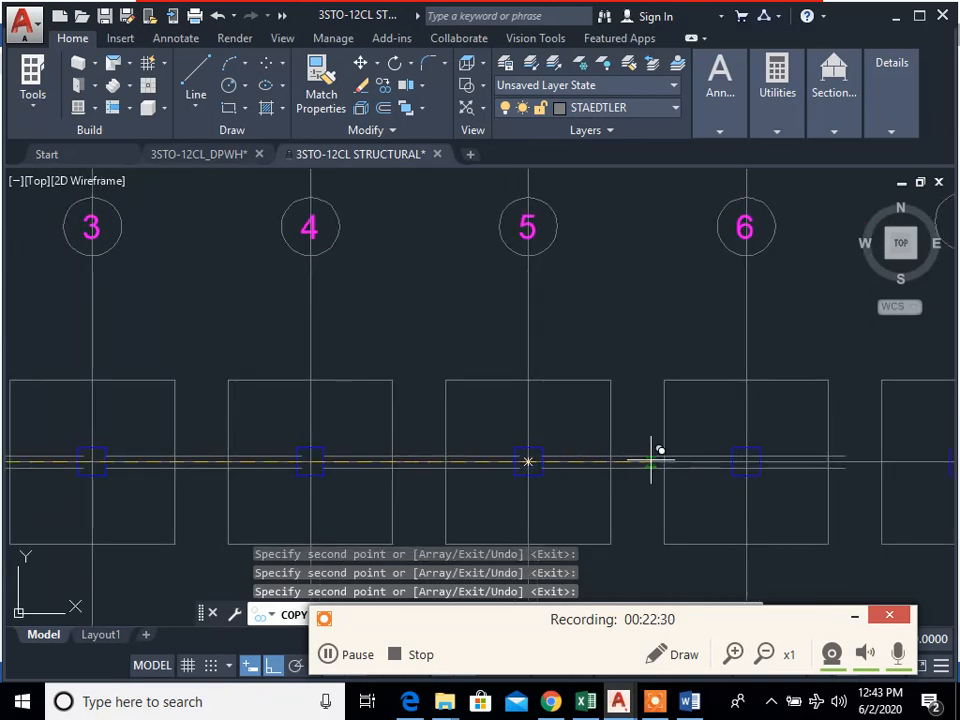
{"action": "middle_click_drag", "start_coordinate": [913, 462], "coordinate": [493, 450]}
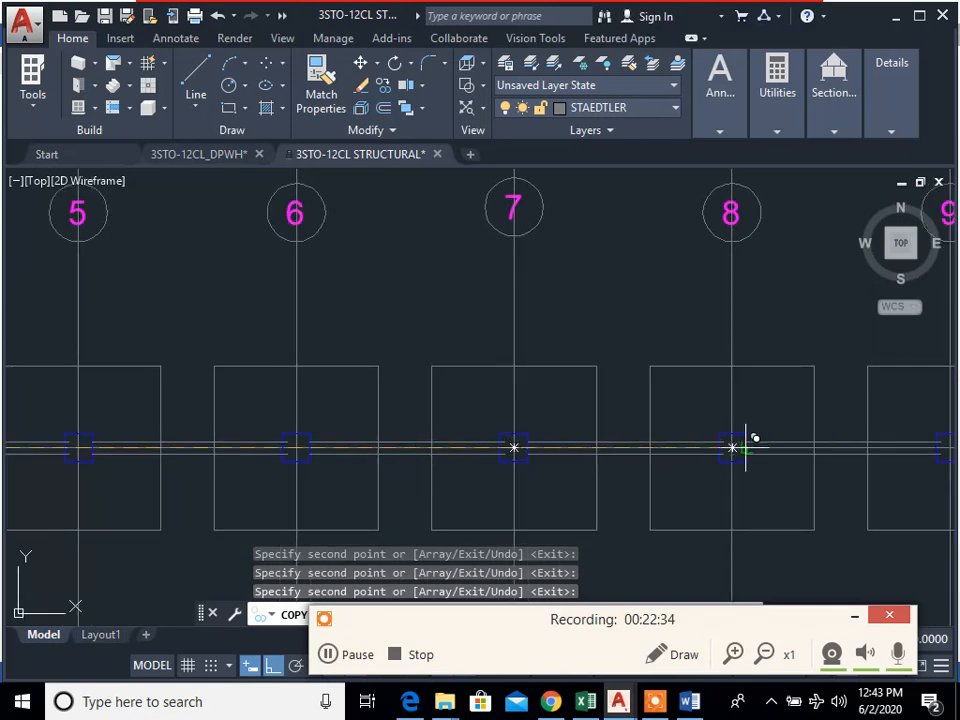
{"action": "middle_click_drag", "start_coordinate": [866, 454], "coordinate": [503, 443]}
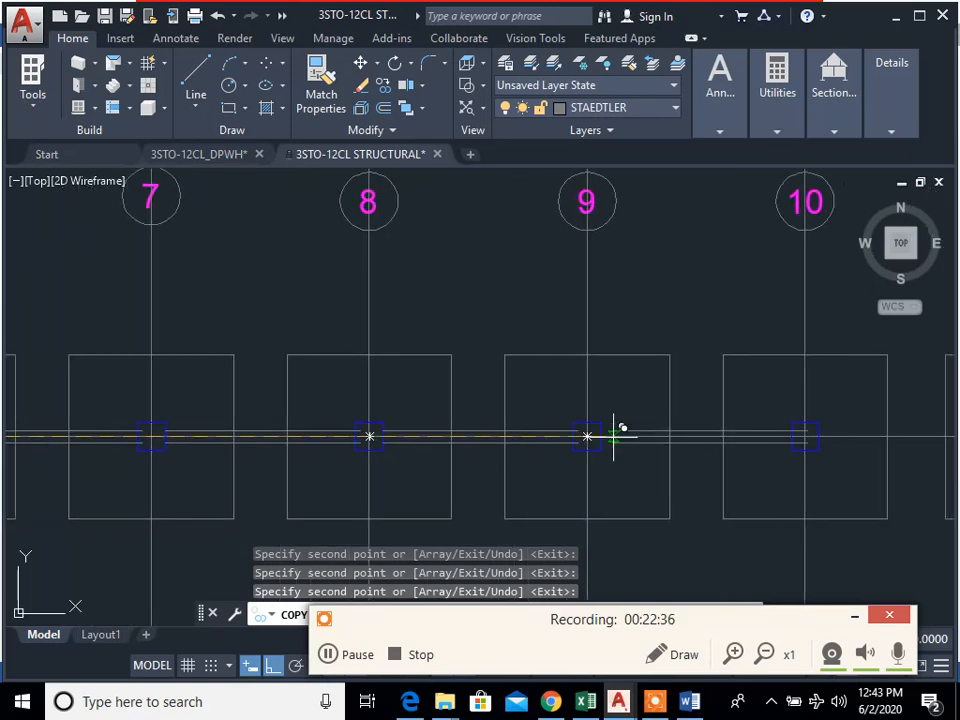
Step: Place the remaining tie beam copies on line A in bays 9–10 and 10–11, then end the copying
{"action": "left_click", "coordinate": [601, 430]}
{"action": "left_click", "coordinate": [818, 436]}
{"action": "middle_click_drag", "start_coordinate": [896, 476], "coordinate": [385, 476]}
{"action": "scroll", "coordinate": [360, 454], "scroll_direction": "down", "scroll_amount": 2}
{"action": "scroll", "coordinate": [478, 444], "scroll_direction": "down", "scroll_amount": 6}
{"action": "middle_click_drag", "start_coordinate": [478, 444], "coordinate": [720, 423]}
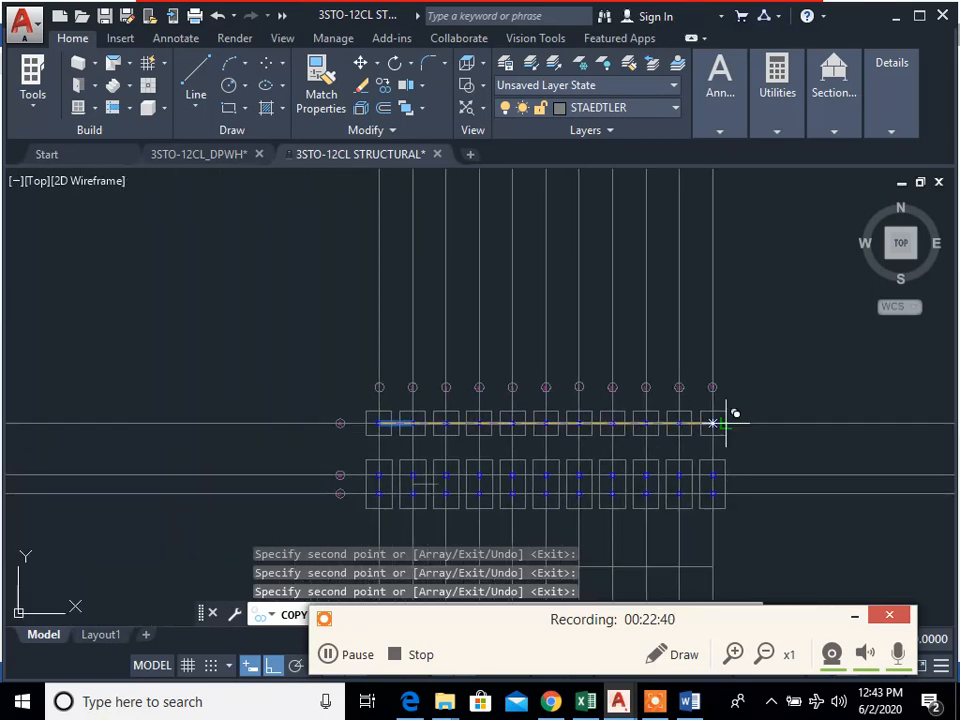
{"action": "key", "text": "Escape"}
{"action": "key", "text": "Escape"}
{"action": "key", "text": "Escape"}
Step: Begin copying line A's tie beams by selecting the edge lines in bay 1–2, leaving grid line A out of the selection
{"action": "scroll", "coordinate": [440, 437], "scroll_direction": "up", "scroll_amount": 4}
{"action": "middle_click_drag", "start_coordinate": [542, 439], "coordinate": [538, 441]}
{"action": "middle_click_drag", "start_coordinate": [292, 441], "coordinate": [384, 371]}
{"action": "scroll", "coordinate": [384, 371], "scroll_direction": "up", "scroll_amount": 2}
{"action": "middle_click_drag", "start_coordinate": [484, 400], "coordinate": [457, 409]}
{"action": "type", "text": "cp"}
{"action": "key", "text": "Return"}
{"action": "left_click", "coordinate": [440, 365]}
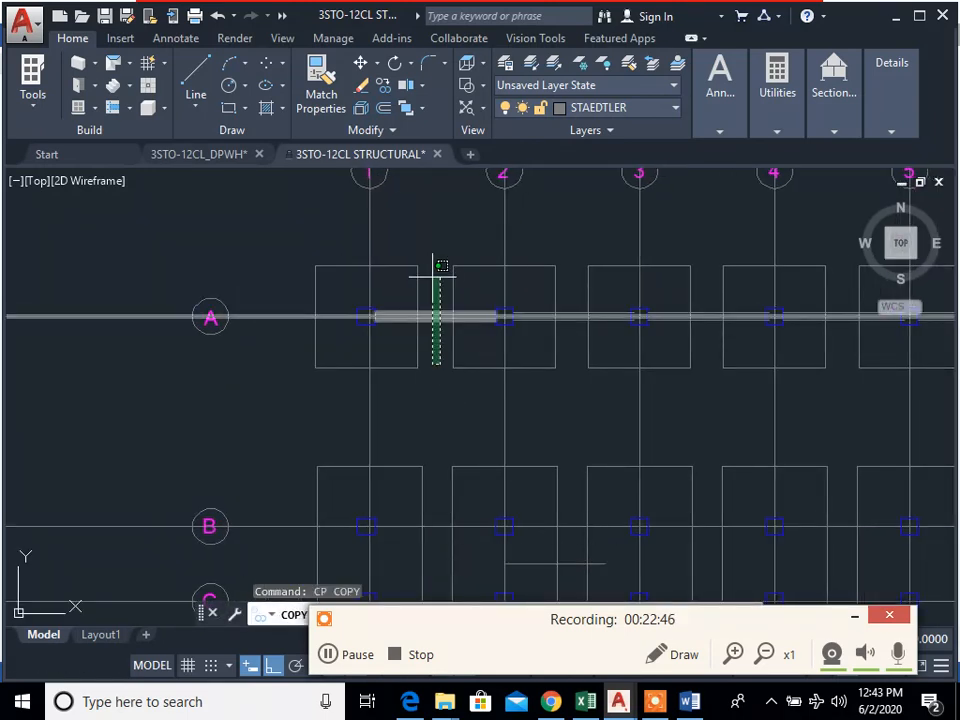
{"action": "left_click", "coordinate": [428, 272]}
{"action": "scroll", "coordinate": [393, 337], "scroll_direction": "up", "scroll_amount": 4}
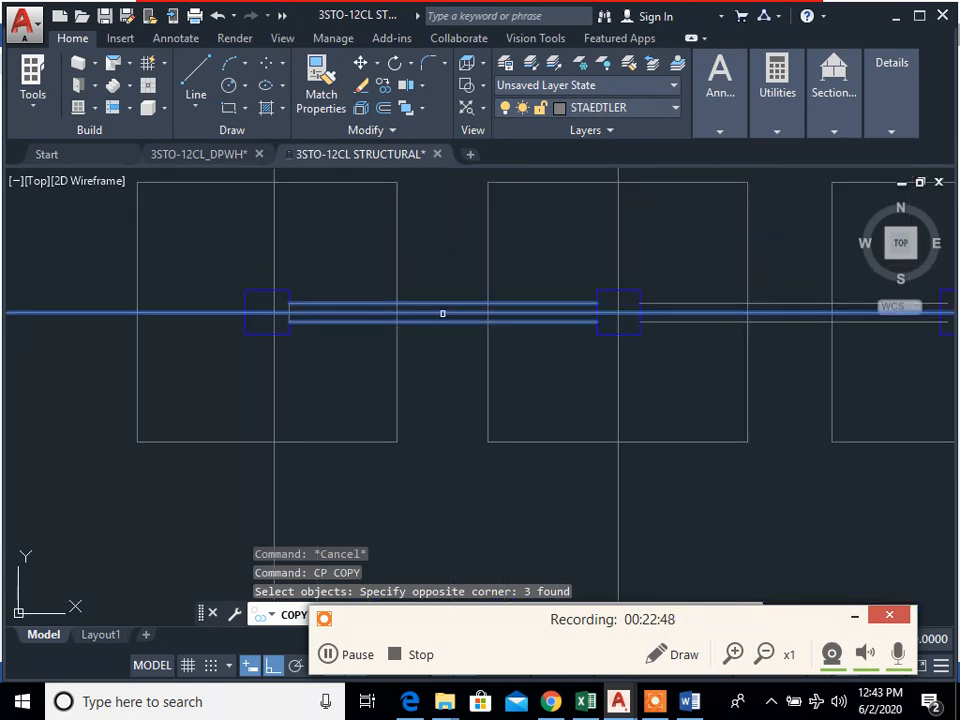
{"action": "left_click", "coordinate": [442, 313], "text": "shift"}
Step: Add the upper and lower tie beam edges in the bays from grid 2 through grid 7 to the copy selection
{"action": "scroll", "coordinate": [574, 410], "scroll_direction": "down", "scroll_amount": 3}
{"action": "left_click", "coordinate": [659, 371]}
{"action": "left_click", "coordinate": [744, 371]}
{"action": "left_click", "coordinate": [757, 368]}
{"action": "left_click", "coordinate": [760, 376]}
{"action": "left_click", "coordinate": [904, 368]}
{"action": "left_click", "coordinate": [898, 376]}
{"action": "middle_click_drag", "start_coordinate": [851, 442], "coordinate": [444, 447]}
{"action": "left_click", "coordinate": [632, 377]}
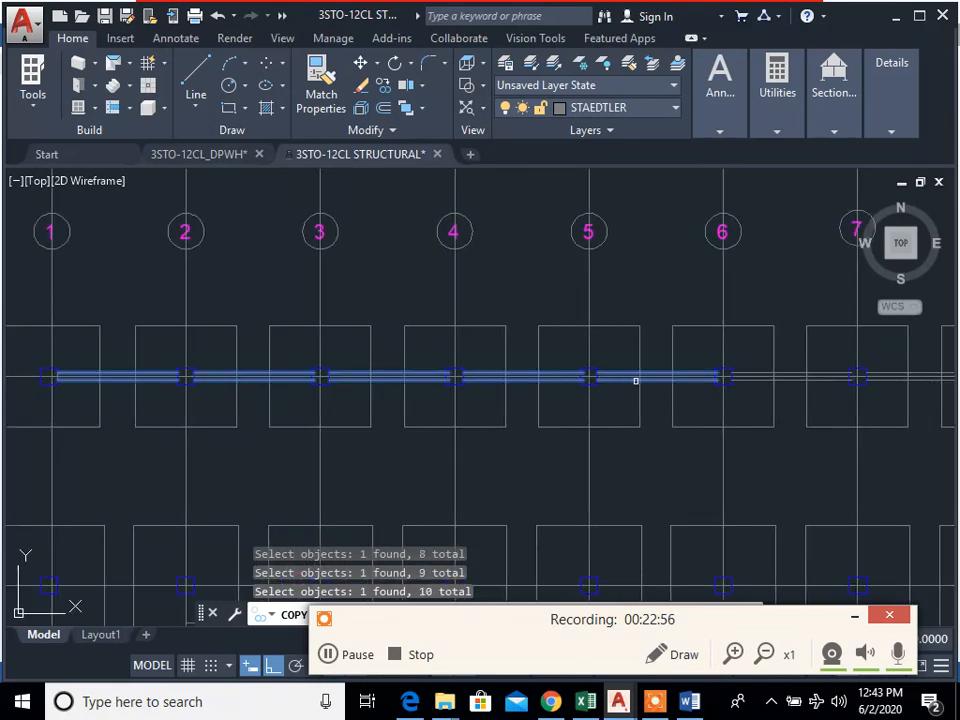
{"action": "left_click", "coordinate": [762, 381]}
{"action": "left_click", "coordinate": [755, 381]}
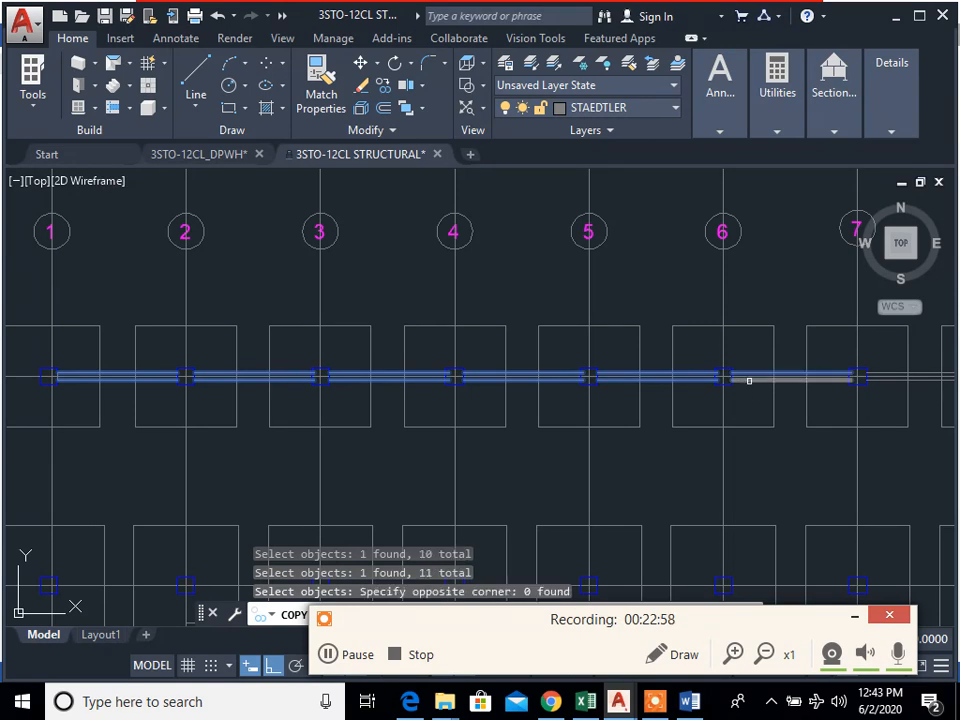
{"action": "left_click", "coordinate": [859, 380]}
Step: Add the tie beam edges in the bays from grid 7 through grid 11 to the copy selection
{"action": "middle_click_drag", "start_coordinate": [859, 388], "coordinate": [535, 396]}
{"action": "left_click", "coordinate": [604, 378]}
{"action": "left_click", "coordinate": [628, 380]}
{"action": "left_click", "coordinate": [765, 379]}
{"action": "left_click", "coordinate": [840, 378]}
{"action": "middle_click_drag", "start_coordinate": [852, 395], "coordinate": [546, 396]}
{"action": "scroll", "coordinate": [574, 369], "scroll_direction": "up", "scroll_amount": 3}
{"action": "left_click", "coordinate": [572, 377]}
{"action": "left_click", "coordinate": [680, 371]}
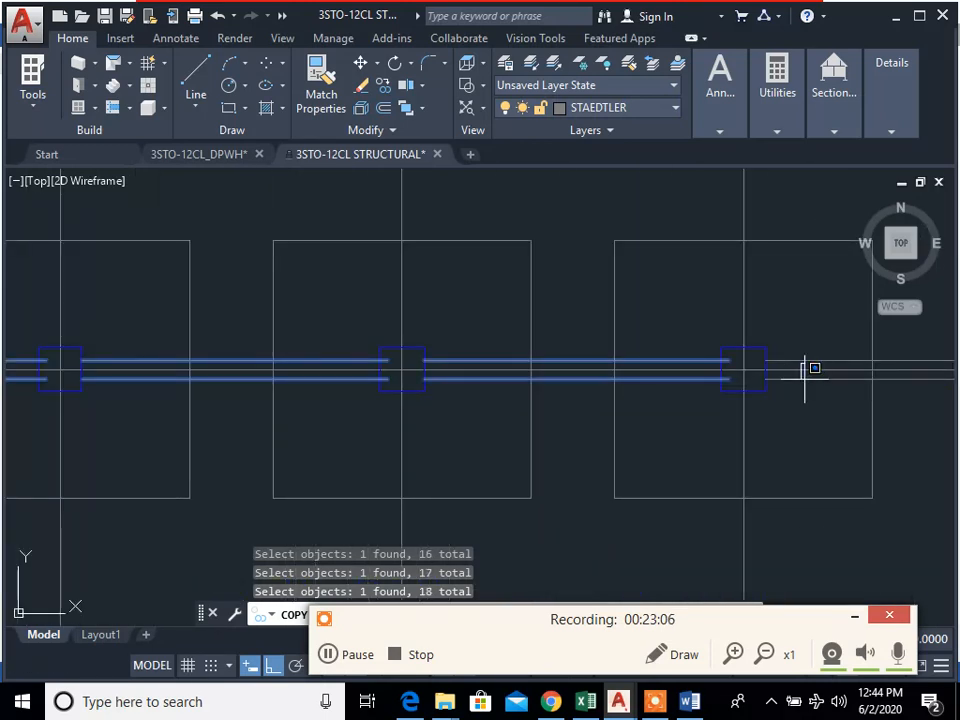
{"action": "left_click", "coordinate": [776, 342]}
{"action": "left_click", "coordinate": [802, 371]}
{"action": "left_click", "coordinate": [796, 390]}
Step: Copy the selected tie beams from the right-face midpoint of column A1 to the matching points on columns B1 and C1
{"action": "scroll", "coordinate": [876, 446], "scroll_direction": "down", "scroll_amount": 3}
{"action": "middle_click_drag", "start_coordinate": [866, 444], "coordinate": [535, 440]}
{"action": "scroll", "coordinate": [602, 453], "scroll_direction": "down", "scroll_amount": 5}
{"action": "middle_click_drag", "start_coordinate": [602, 453], "coordinate": [754, 427]}
{"action": "scroll", "coordinate": [475, 418], "scroll_direction": "up", "scroll_amount": 5}
{"action": "scroll", "coordinate": [314, 427], "scroll_direction": "up", "scroll_amount": 5}
{"action": "middle_click_drag", "start_coordinate": [314, 427], "coordinate": [382, 377]}
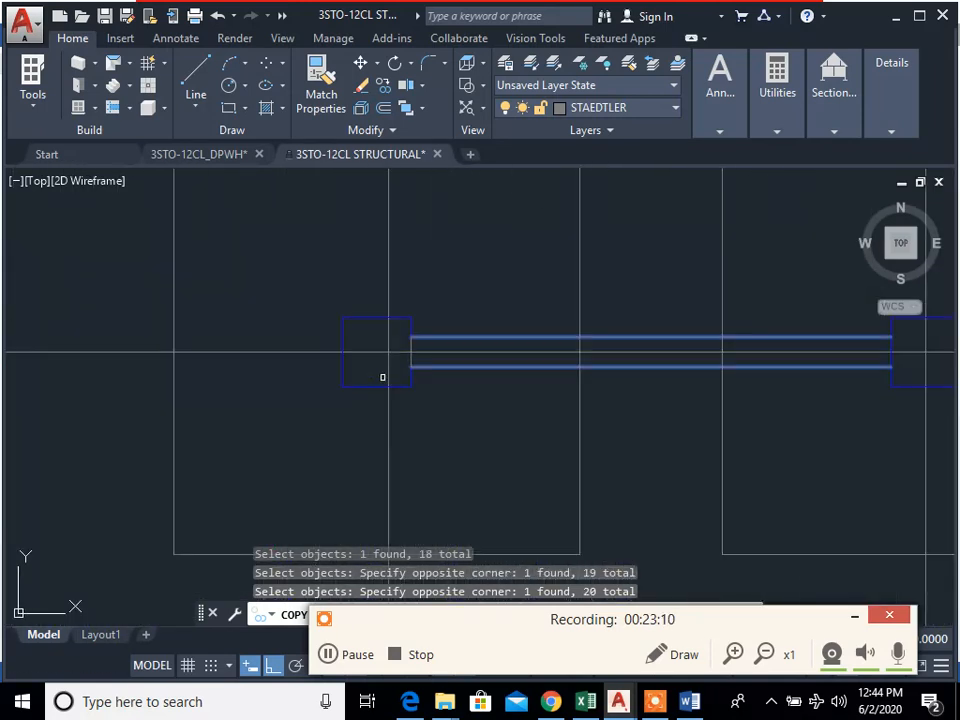
{"action": "key", "text": "Return"}
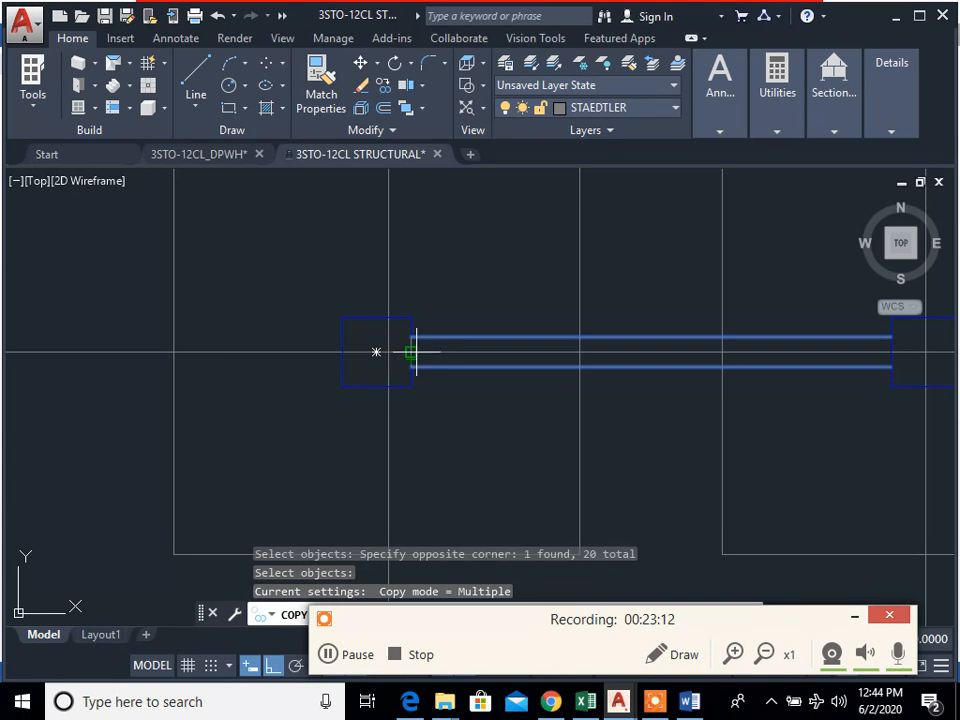
{"action": "left_click", "coordinate": [411, 352]}
{"action": "scroll", "coordinate": [435, 497], "scroll_direction": "down", "scroll_amount": 3}
{"action": "mouse_move", "coordinate": [435, 497]}
{"action": "middle_mouse_down"}
{"action": "mouse_move", "coordinate": [426, 491]}
{"action": "mouse_move", "coordinate": [454, 326]}
{"action": "middle_mouse_up"}
{"action": "scroll", "coordinate": [430, 489], "scroll_direction": "up", "scroll_amount": 4}
{"action": "scroll", "coordinate": [450, 503], "scroll_direction": "down", "scroll_amount": 2}
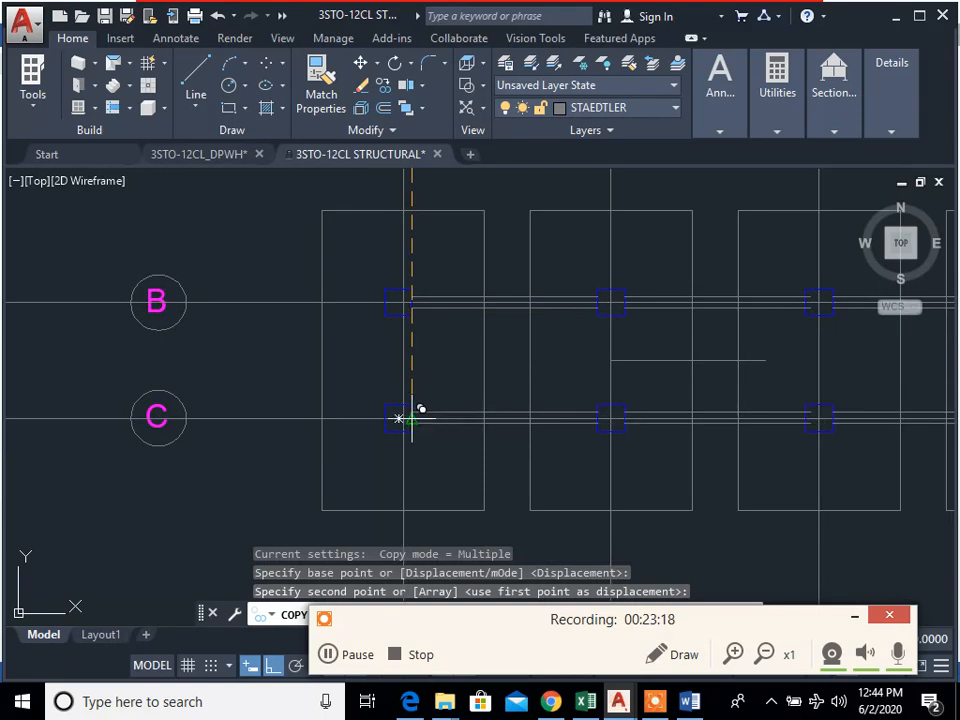
{"action": "left_click", "coordinate": [612, 418]}
{"action": "scroll", "coordinate": [319, 424], "scroll_direction": "down", "scroll_amount": 3}
{"action": "key", "text": "Escape"}
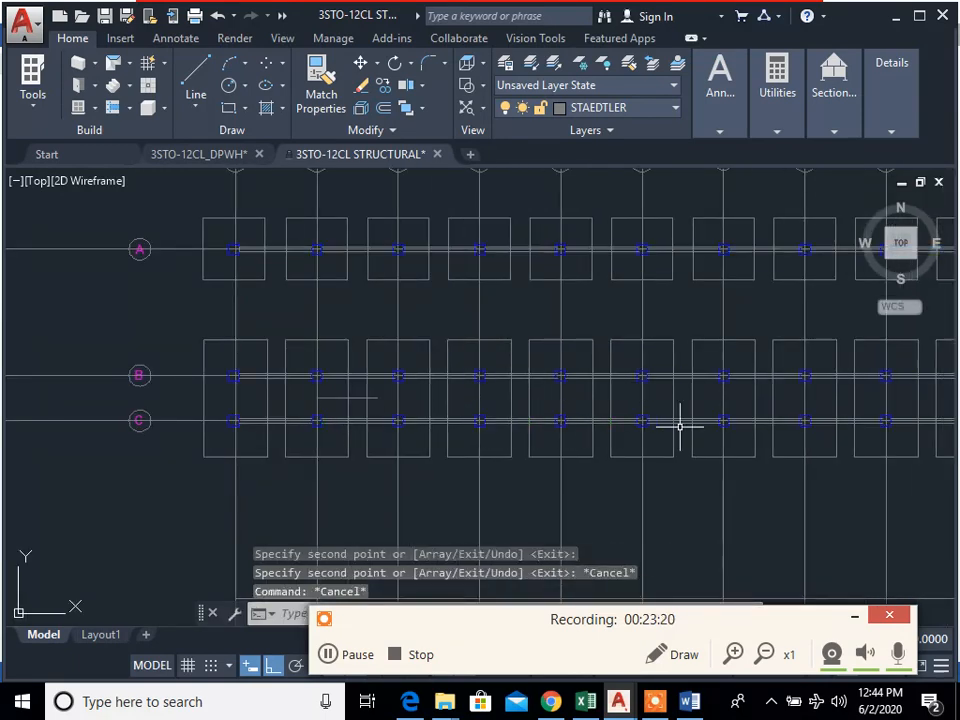
{"action": "key", "text": "Escape"}
Step: Erase the stray horizontal line between grid lines B and C near grids 2 and 3
{"action": "scroll", "coordinate": [581, 422], "scroll_direction": "down", "scroll_amount": 6}
{"action": "scroll", "coordinate": [574, 435], "scroll_direction": "up", "scroll_amount": 4}
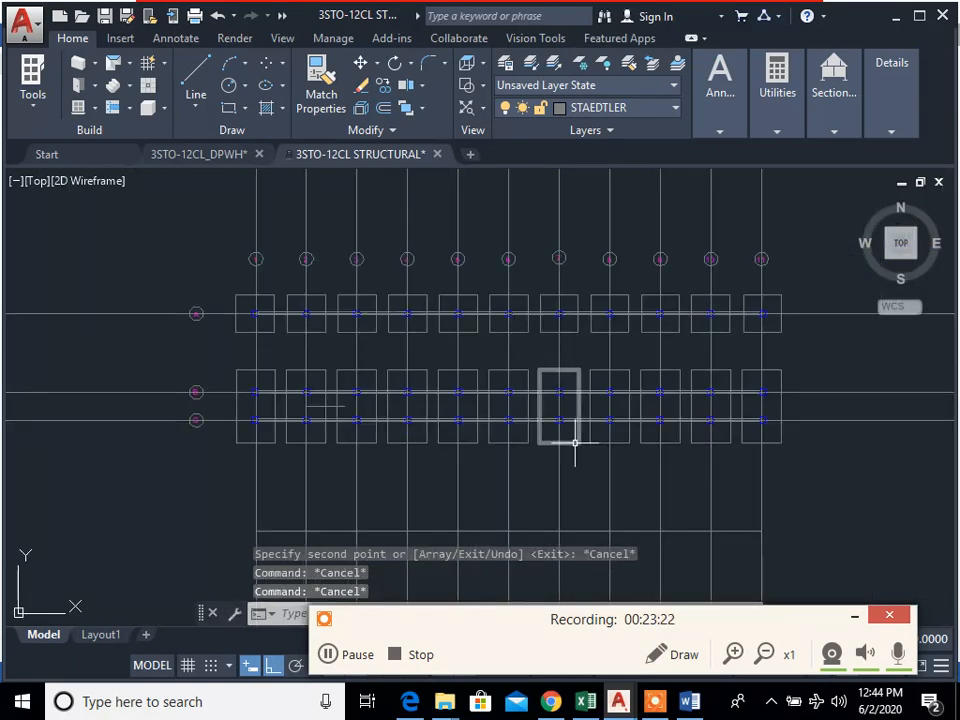
{"action": "scroll", "coordinate": [523, 430], "scroll_direction": "up", "scroll_amount": 4}
{"action": "middle_click_drag", "start_coordinate": [536, 450], "coordinate": [638, 521]}
{"action": "middle_click_drag", "start_coordinate": [404, 474], "coordinate": [515, 472]}
{"action": "scroll", "coordinate": [530, 474], "scroll_direction": "down", "scroll_amount": 4}
{"action": "scroll", "coordinate": [452, 476], "scroll_direction": "up", "scroll_amount": 6}
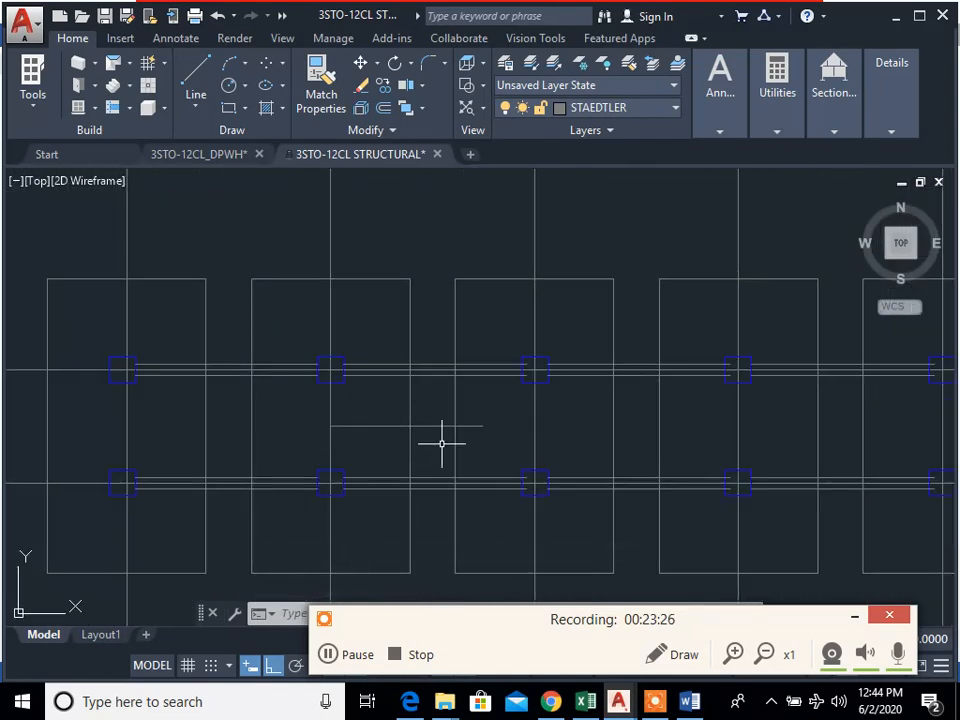
{"action": "type", "text": "e"}
{"action": "key", "text": "Return"}
{"action": "left_click", "coordinate": [444, 444]}
{"action": "left_click", "coordinate": [420, 403]}
Step: Start a line where grid line 1 meets column A1's bottom face and run it 0.125 to the left
{"action": "scroll", "coordinate": [512, 487], "scroll_direction": "down", "scroll_amount": 4}
{"action": "mouse_move", "coordinate": [540, 491]}
{"action": "middle_mouse_down"}
{"action": "mouse_move", "coordinate": [474, 409]}
{"action": "mouse_move", "coordinate": [439, 439]}
{"action": "mouse_move", "coordinate": [455, 470]}
{"action": "middle_mouse_up"}
{"action": "scroll", "coordinate": [529, 424], "scroll_direction": "down", "scroll_amount": 2}
{"action": "scroll", "coordinate": [411, 402], "scroll_direction": "up", "scroll_amount": 2}
{"action": "scroll", "coordinate": [414, 327], "scroll_direction": "up", "scroll_amount": 2}
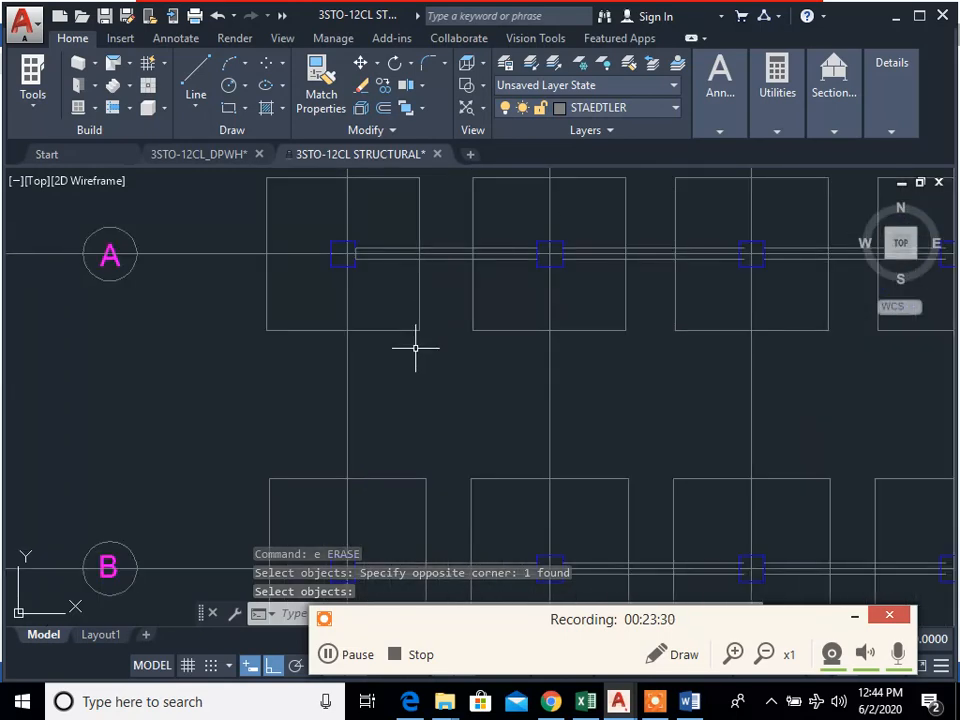
{"action": "type", "text": "l"}
{"action": "key", "text": "Return"}
{"action": "scroll", "coordinate": [356, 292], "scroll_direction": "up", "scroll_amount": 6}
{"action": "middle_click_drag", "start_coordinate": [376, 281], "coordinate": [467, 401]}
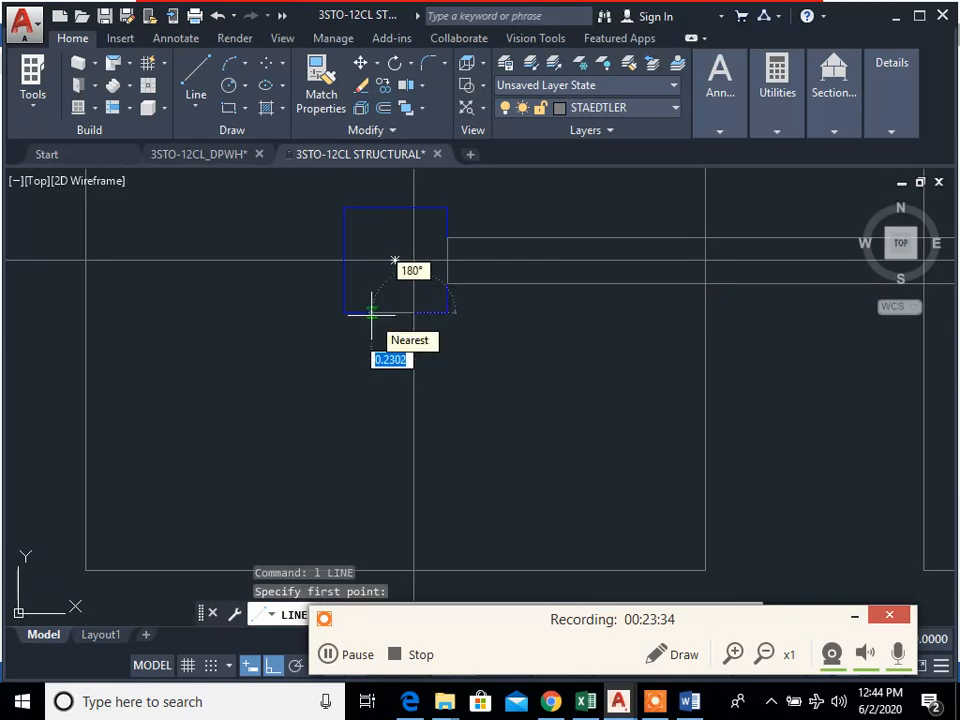
{"action": "key", "text": "Return"}
Step: Continue the line vertically down through column B1 as the left edge of the tie beam on grid line 1
{"action": "scroll", "coordinate": [444, 300], "scroll_direction": "down", "scroll_amount": 4}
{"action": "scroll", "coordinate": [436, 459], "scroll_direction": "up", "scroll_amount": 3}
{"action": "scroll", "coordinate": [437, 460], "scroll_direction": "up", "scroll_amount": 3}
{"action": "left_click", "coordinate": [461, 448]}
{"action": "key", "text": "Escape"}
{"action": "scroll", "coordinate": [492, 413], "scroll_direction": "down", "scroll_amount": 3}
{"action": "mouse_move", "coordinate": [532, 393]}
{"action": "middle_mouse_down"}
{"action": "mouse_move", "coordinate": [538, 388]}
{"action": "mouse_move", "coordinate": [499, 390]}
{"action": "mouse_move", "coordinate": [499, 405]}
{"action": "middle_mouse_up"}
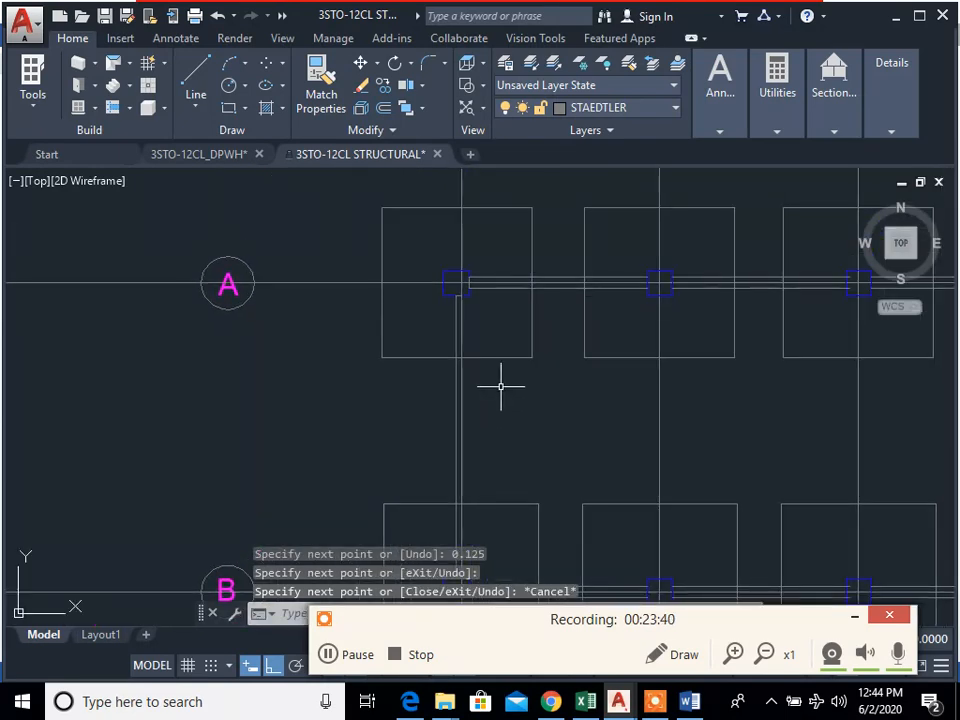
Step: Copy the vertical edge line 0.25 to the right to form the tie beam's other edge below column A1
{"action": "type", "text": "cp"}
{"action": "key", "text": "Return"}
{"action": "left_click", "coordinate": [455, 325]}
{"action": "scroll", "coordinate": [452, 300], "scroll_direction": "up", "scroll_amount": 5}
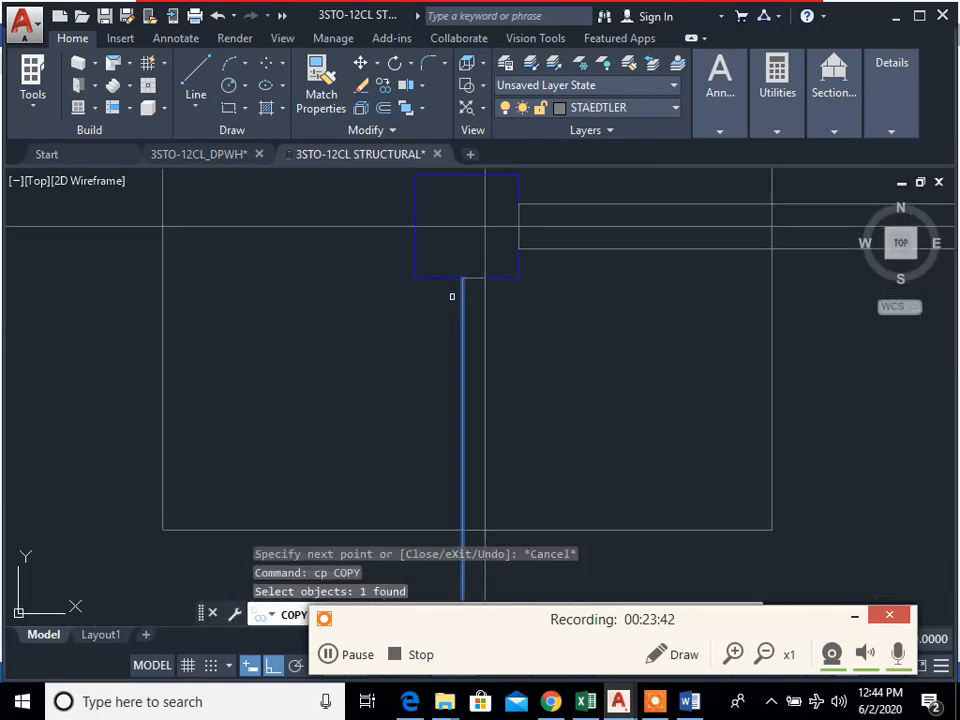
{"action": "key", "text": "Return"}
{"action": "left_click", "coordinate": [462, 276]}
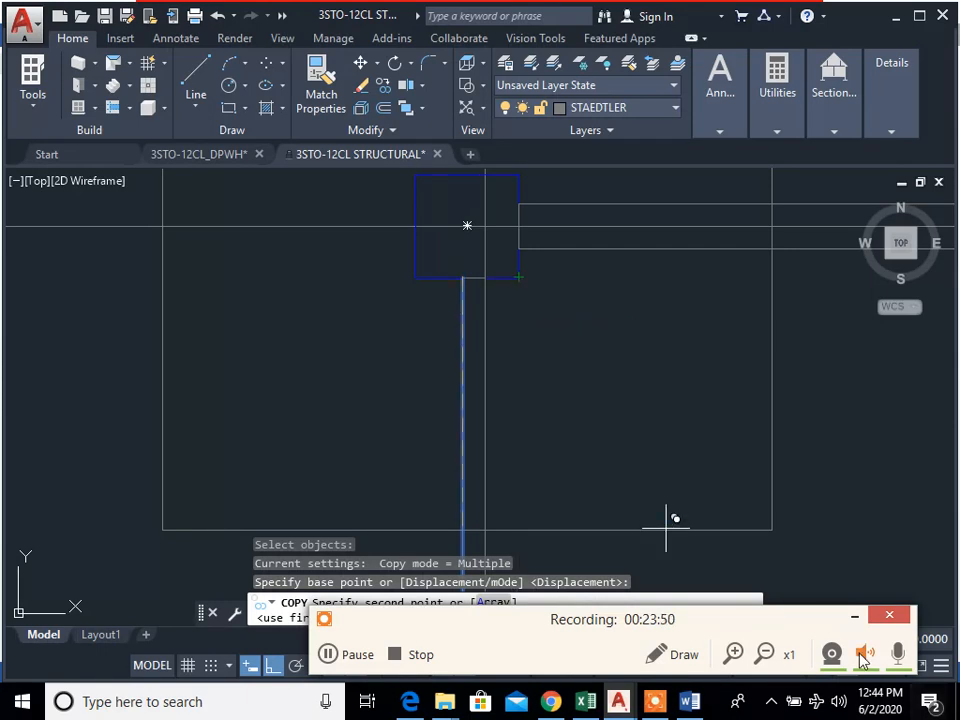
{"action": "left_click", "coordinate": [855, 615]}
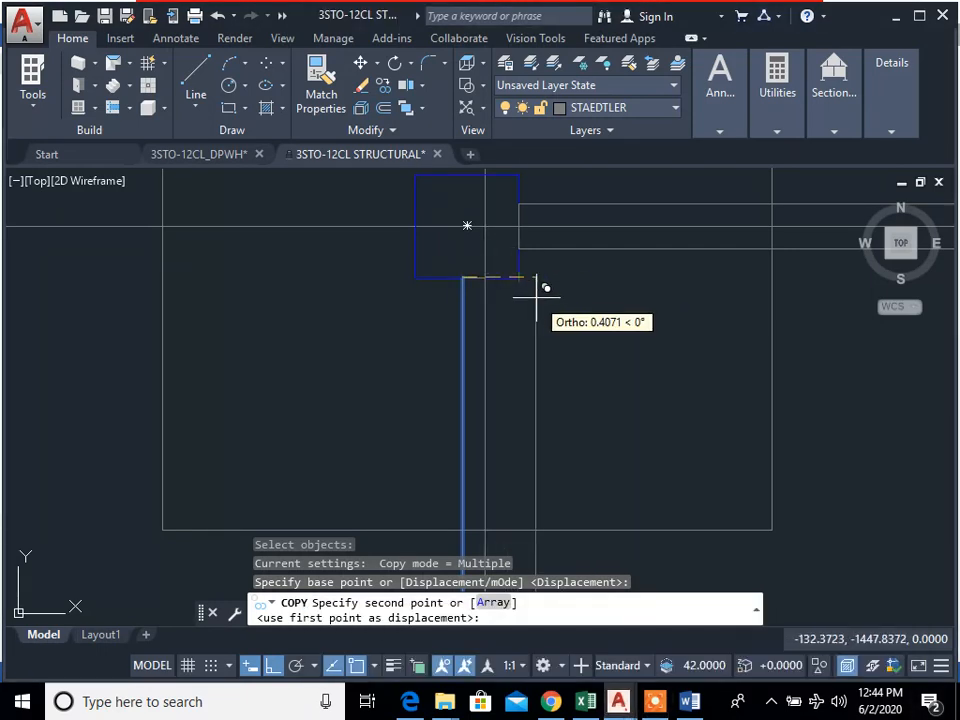
{"action": "type", "text": "25"}
{"action": "key", "text": "Return"}
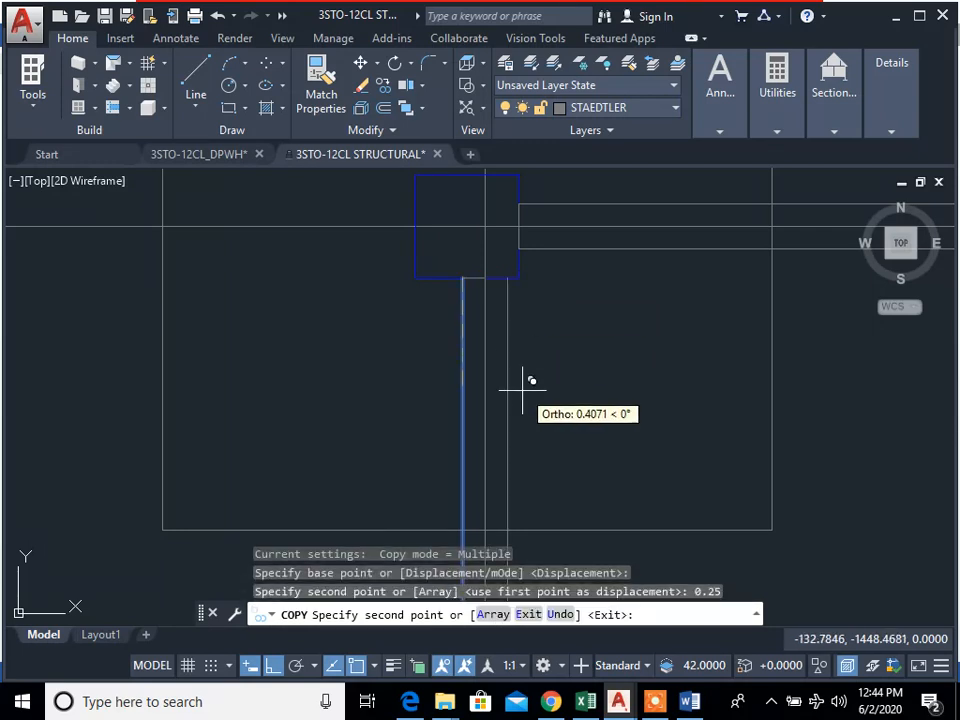
{"action": "key", "text": "Escape"}
Step: Trim away the part of the beam's left edge line that runs inside column B1
{"action": "scroll", "coordinate": [603, 434], "scroll_direction": "down", "scroll_amount": 2}
{"action": "scroll", "coordinate": [529, 343], "scroll_direction": "down", "scroll_amount": 4}
{"action": "middle_click_drag", "start_coordinate": [603, 435], "coordinate": [525, 253]}
{"action": "middle_click_drag", "start_coordinate": [530, 366], "coordinate": [551, 308]}
{"action": "scroll", "coordinate": [514, 416], "scroll_direction": "up", "scroll_amount": 6}
{"action": "type", "text": "tr"}
{"action": "key", "text": "Return"}
{"action": "key", "text": "Return"}
{"action": "scroll", "coordinate": [470, 375], "scroll_direction": "up", "scroll_amount": 4}
{"action": "left_click", "coordinate": [476, 375]}
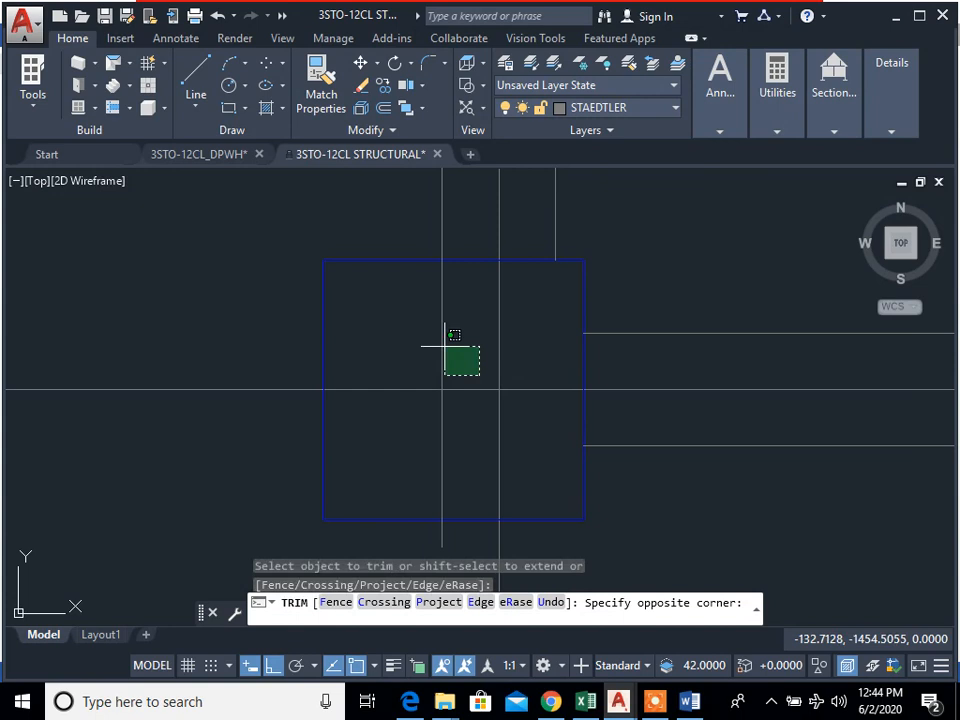
{"action": "left_click", "coordinate": [446, 338]}
{"action": "key", "text": "Escape"}
Step: Erase the leftover stub of the beam's edge line beneath column B1
{"action": "type", "text": "e"}
{"action": "key", "text": "Return"}
{"action": "middle_click_drag", "start_coordinate": [457, 544], "coordinate": [478, 439]}
{"action": "left_click", "coordinate": [475, 458]}
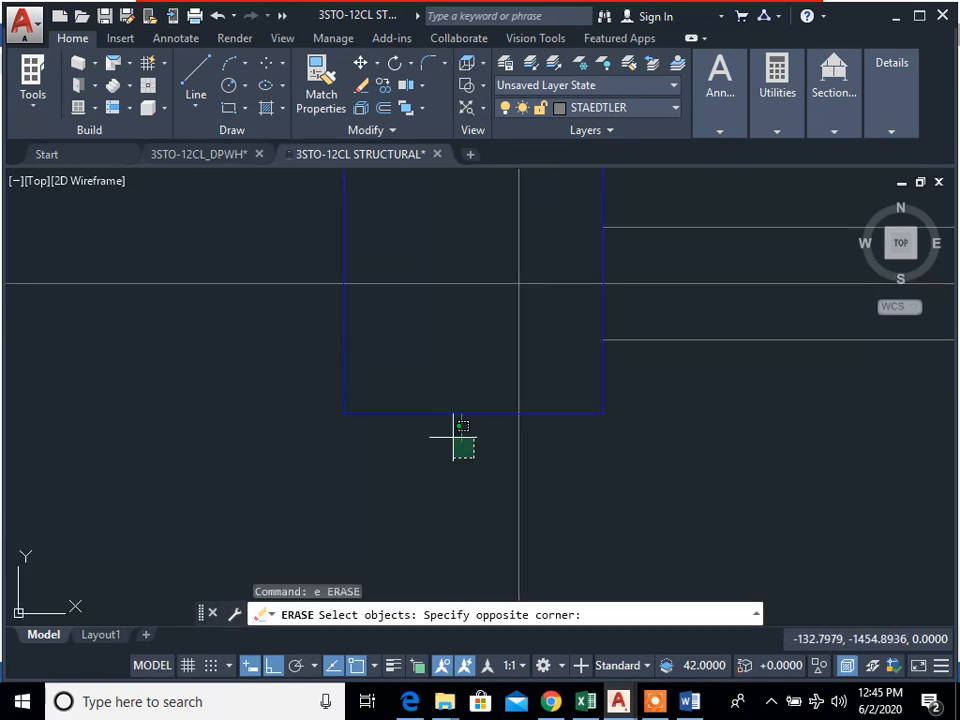
{"action": "left_click", "coordinate": [451, 435]}
{"action": "key", "text": "Return"}
Step: Select the edge lines of the vertical tie beam between columns A1 and B1 for copying
{"action": "scroll", "coordinate": [565, 437], "scroll_direction": "down", "scroll_amount": 6}
{"action": "middle_click_drag", "start_coordinate": [644, 408], "coordinate": [621, 501]}
{"action": "scroll", "coordinate": [625, 490], "scroll_direction": "down", "scroll_amount": 2}
{"action": "scroll", "coordinate": [561, 486], "scroll_direction": "down", "scroll_amount": 2}
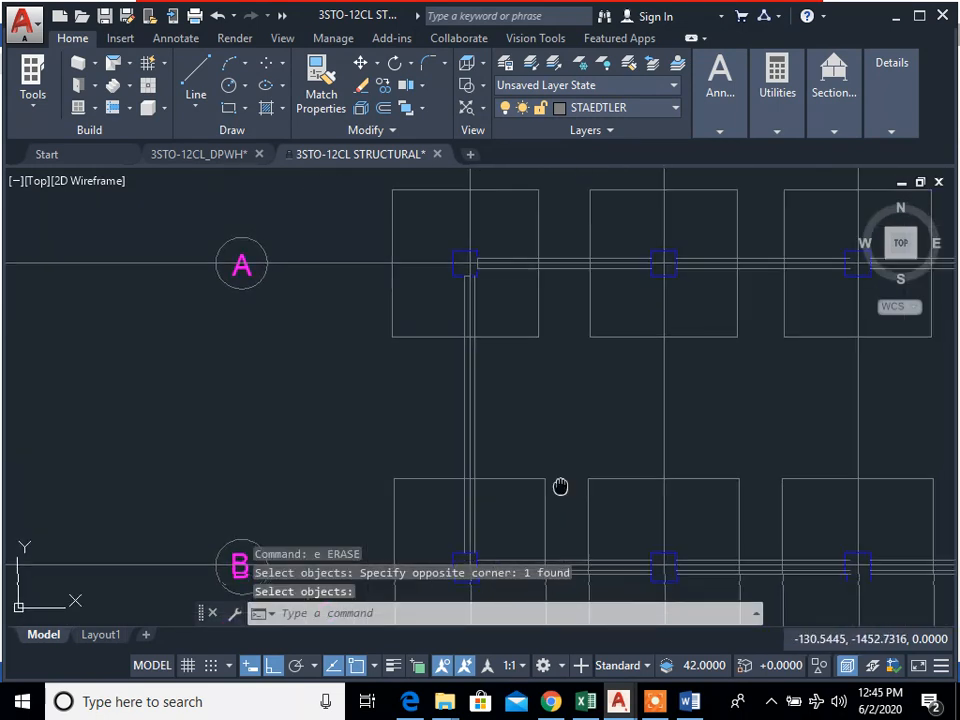
{"action": "middle_click_drag", "start_coordinate": [561, 486], "coordinate": [534, 422]}
{"action": "type", "text": "cp"}
{"action": "key", "text": "Return"}
{"action": "scroll", "coordinate": [448, 293], "scroll_direction": "up", "scroll_amount": 2}
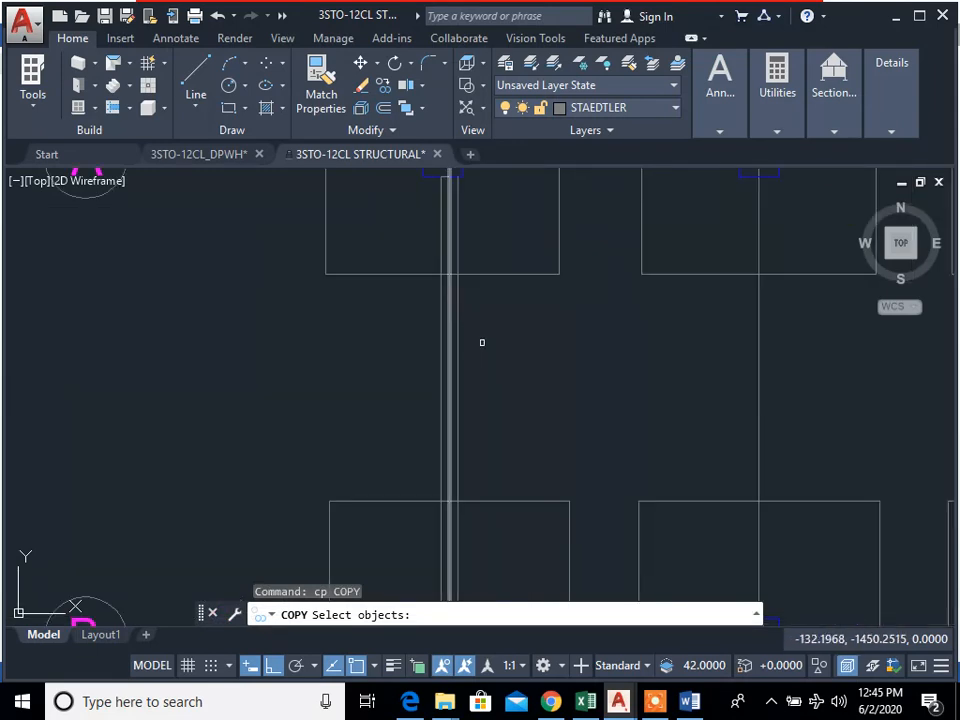
{"action": "middle_click_drag", "start_coordinate": [482, 340], "coordinate": [515, 407]}
{"action": "left_click", "coordinate": [490, 399]}
{"action": "left_click", "coordinate": [474, 400]}
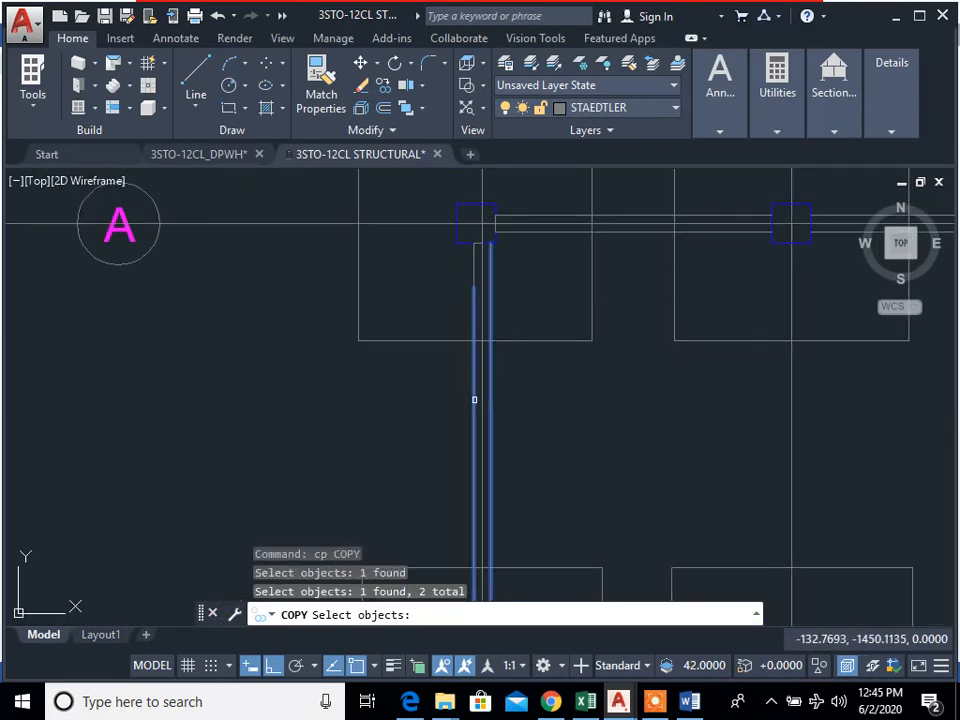
{"action": "left_click", "coordinate": [473, 260]}
{"action": "key", "text": "Return"}
Step: Copy the selected tie beam edge lines from the underside of column A1 to the matching points on gridlines 2 through 7
{"action": "scroll", "coordinate": [480, 240], "scroll_direction": "up", "scroll_amount": 4}
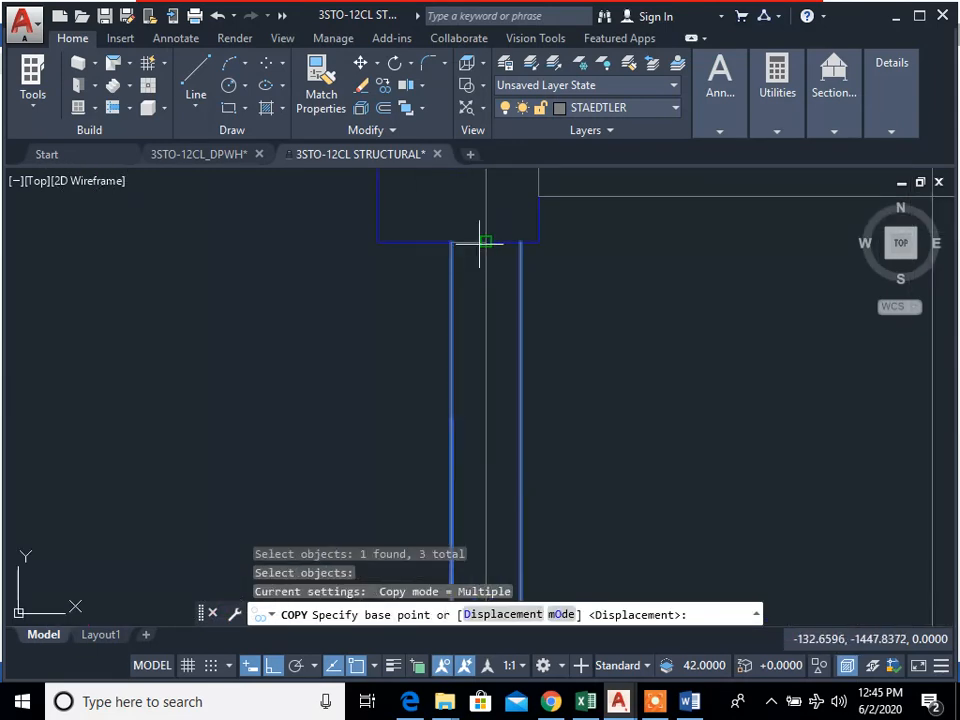
{"action": "left_click", "coordinate": [485, 241]}
{"action": "scroll", "coordinate": [654, 360], "scroll_direction": "down", "scroll_amount": 4}
{"action": "middle_click_drag", "start_coordinate": [654, 366], "coordinate": [643, 240]}
{"action": "scroll", "coordinate": [643, 240], "scroll_direction": "up", "scroll_amount": 3}
{"action": "left_click", "coordinate": [634, 262]}
{"action": "scroll", "coordinate": [808, 399], "scroll_direction": "down", "scroll_amount": 4}
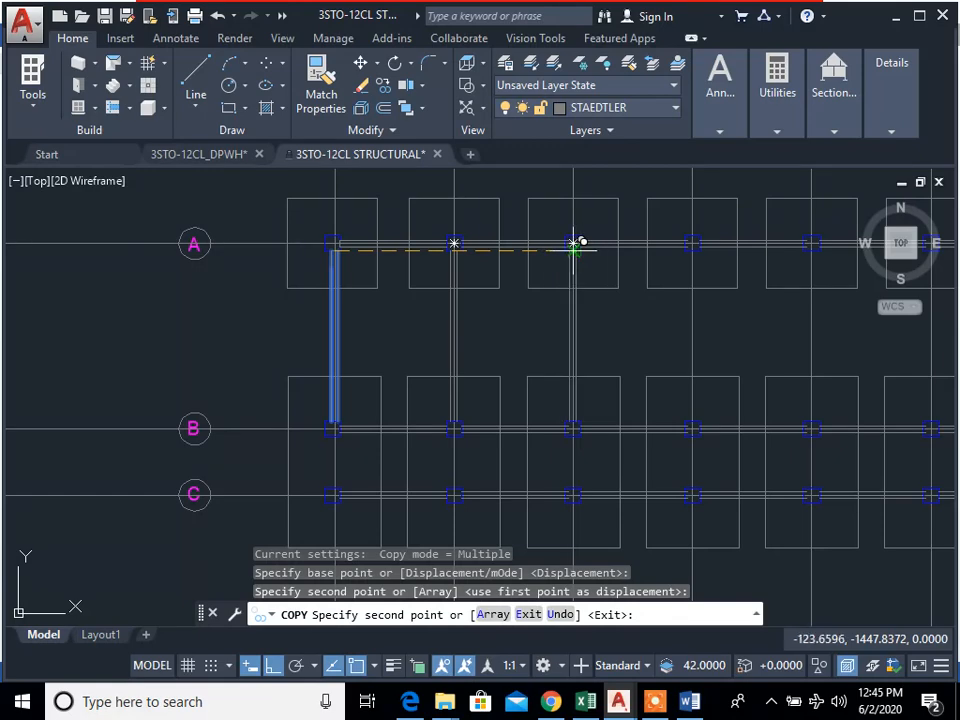
{"action": "scroll", "coordinate": [580, 243], "scroll_direction": "up", "scroll_amount": 4}
{"action": "left_click", "coordinate": [586, 243]}
{"action": "scroll", "coordinate": [600, 260], "scroll_direction": "down", "scroll_amount": 4}
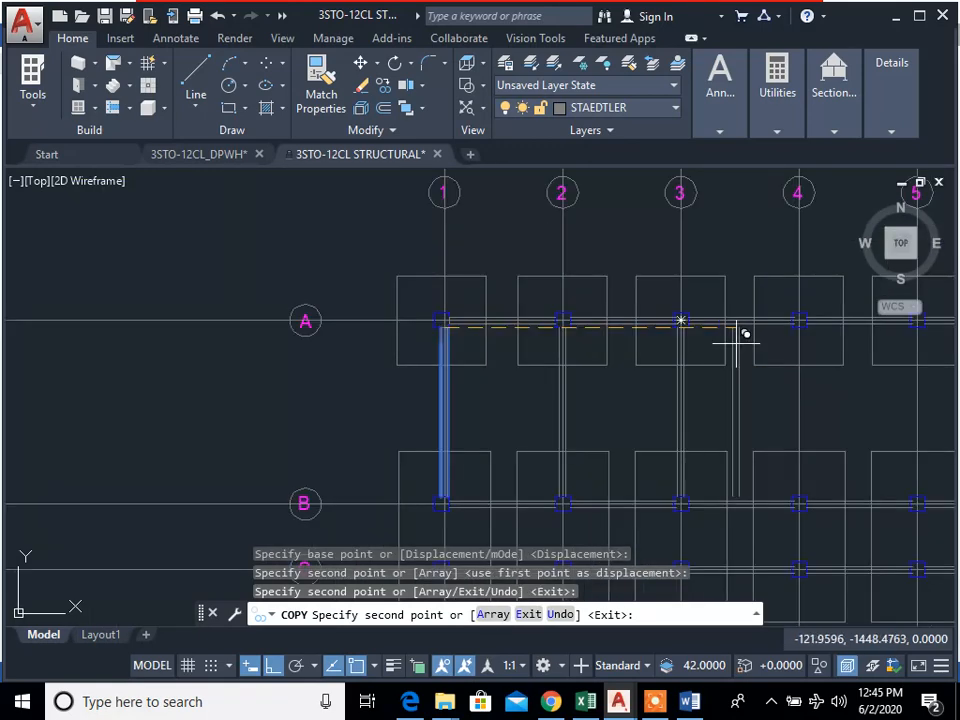
{"action": "scroll", "coordinate": [821, 311], "scroll_direction": "up", "scroll_amount": 4}
{"action": "left_click", "coordinate": [776, 322]}
{"action": "scroll", "coordinate": [542, 354], "scroll_direction": "down", "scroll_amount": 4}
{"action": "scroll", "coordinate": [681, 336], "scroll_direction": "up", "scroll_amount": 4}
{"action": "left_click", "coordinate": [776, 318]}
{"action": "scroll", "coordinate": [288, 356], "scroll_direction": "down", "scroll_amount": 4}
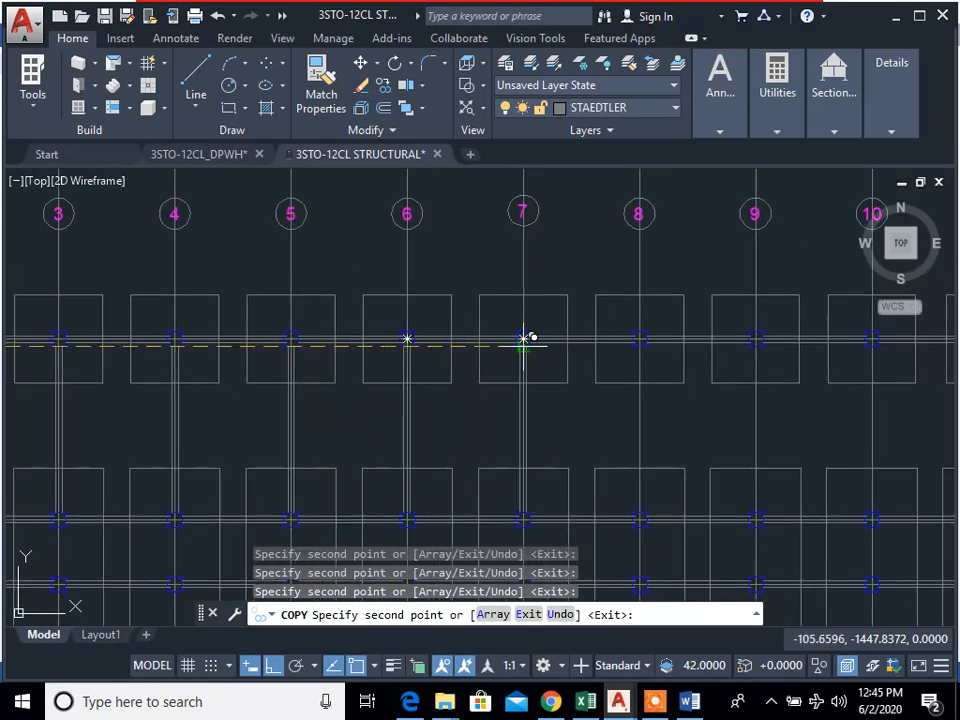
Step: Place further copies of the A–B tie beam edge lines on gridlines 8 through 11 and end the copying
{"action": "scroll", "coordinate": [640, 352], "scroll_direction": "up", "scroll_amount": 4}
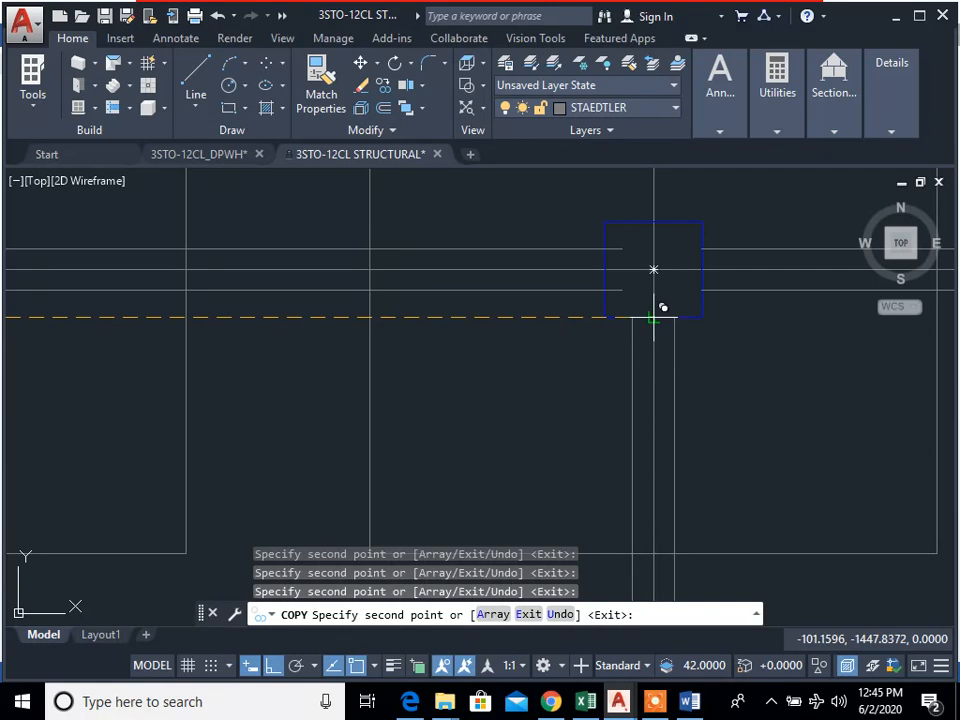
{"action": "left_click", "coordinate": [653, 319]}
{"action": "scroll", "coordinate": [755, 387], "scroll_direction": "down", "scroll_amount": 4}
{"action": "middle_click_drag", "start_coordinate": [750, 388], "coordinate": [516, 355]}
{"action": "scroll", "coordinate": [790, 300], "scroll_direction": "up", "scroll_amount": 4}
{"action": "left_click", "coordinate": [814, 278]}
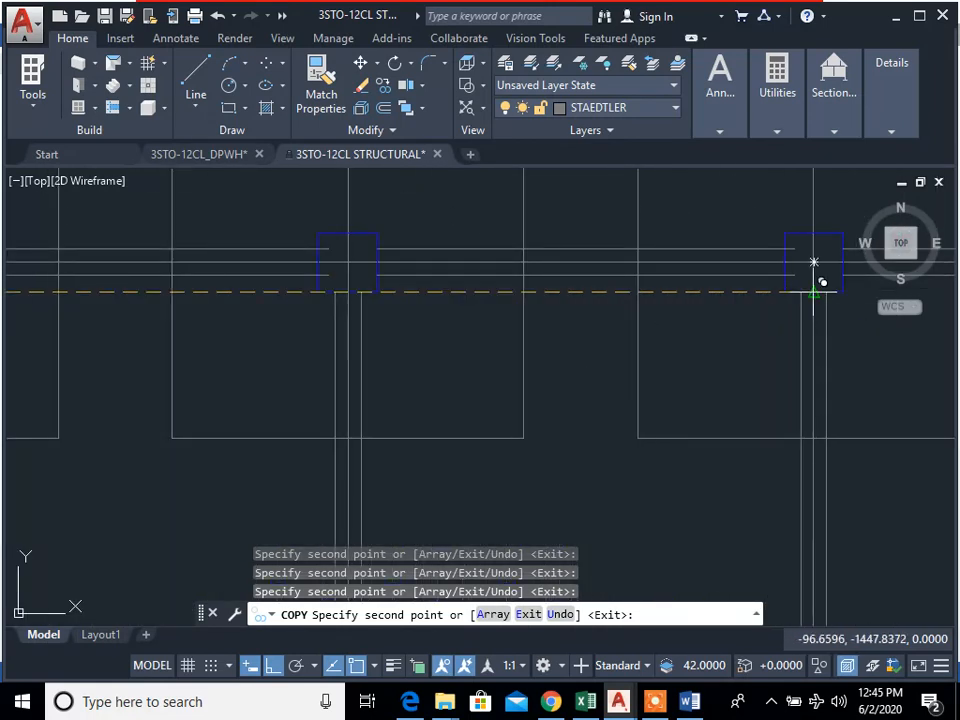
{"action": "scroll", "coordinate": [765, 390], "scroll_direction": "down", "scroll_amount": 4}
{"action": "middle_click_drag", "start_coordinate": [765, 390], "coordinate": [407, 455]}
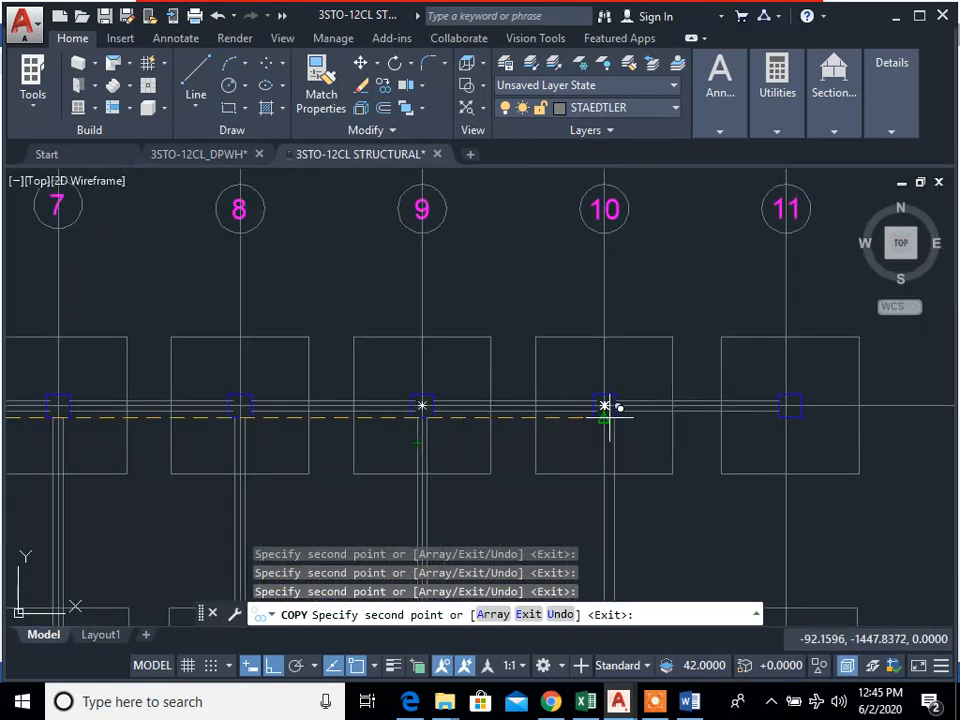
{"action": "scroll", "coordinate": [790, 410], "scroll_direction": "up", "scroll_amount": 4}
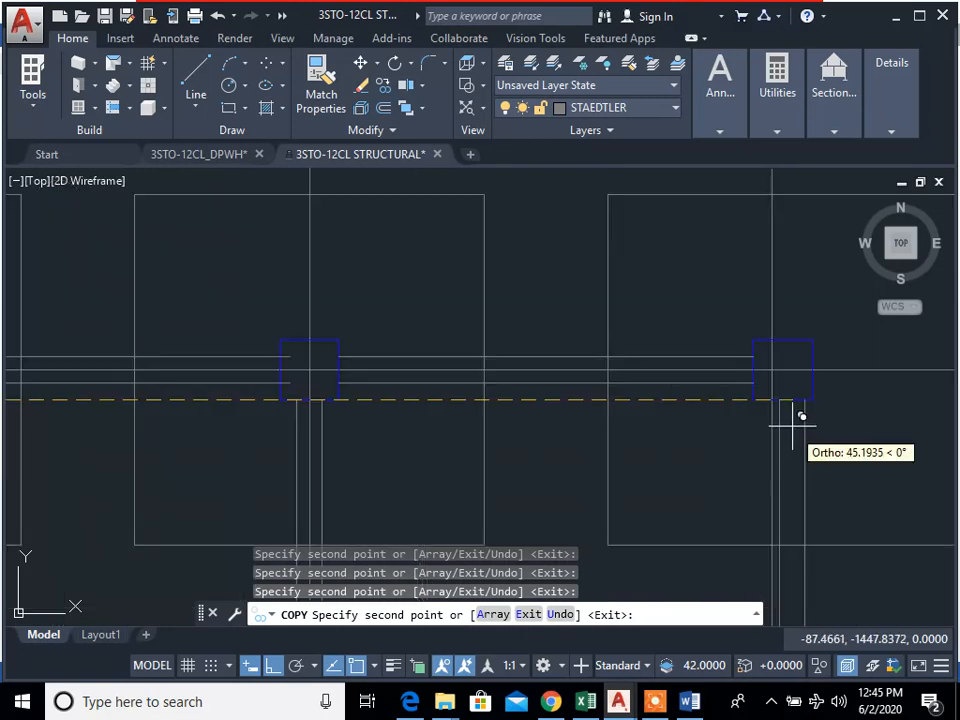
{"action": "left_click", "coordinate": [758, 386]}
{"action": "scroll", "coordinate": [703, 463], "scroll_direction": "down", "scroll_amount": 6}
{"action": "middle_click_drag", "start_coordinate": [703, 463], "coordinate": [774, 354]}
{"action": "scroll", "coordinate": [717, 408], "scroll_direction": "down", "scroll_amount": 3}
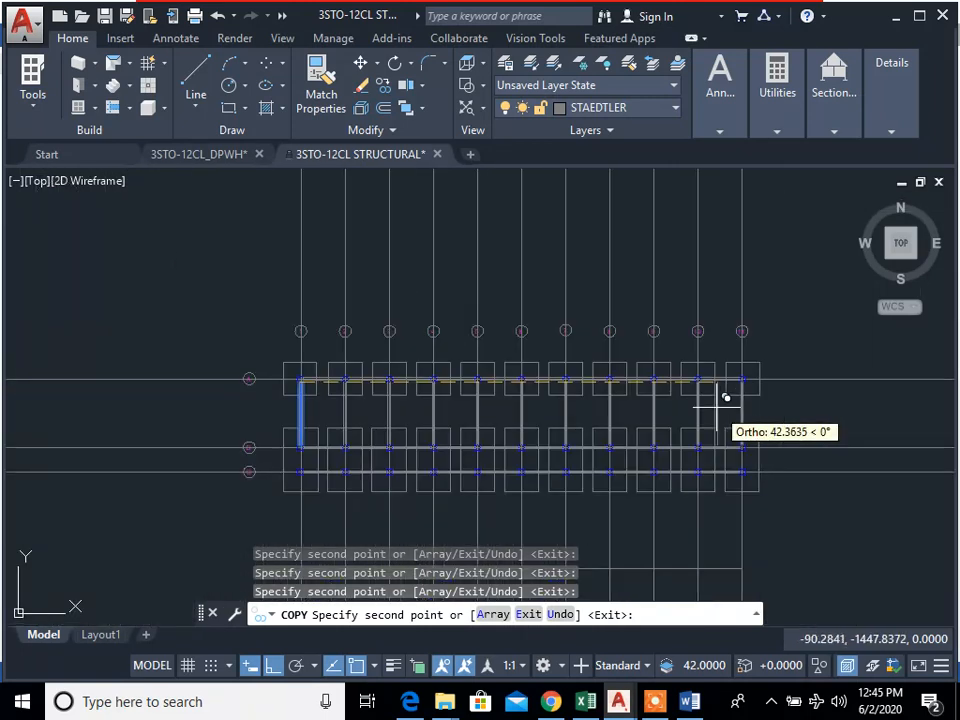
{"action": "middle_click_drag", "start_coordinate": [697, 414], "coordinate": [722, 404]}
{"action": "key", "text": "Escape"}
{"action": "key", "text": "Escape"}
{"action": "key", "text": "Escape"}
Step: Draw a vertical line from the underside midpoint of column B1 down to the upper side of column C1
{"action": "scroll", "coordinate": [360, 440], "scroll_direction": "up", "scroll_amount": 5}
{"action": "middle_click_drag", "start_coordinate": [343, 446], "coordinate": [454, 428]}
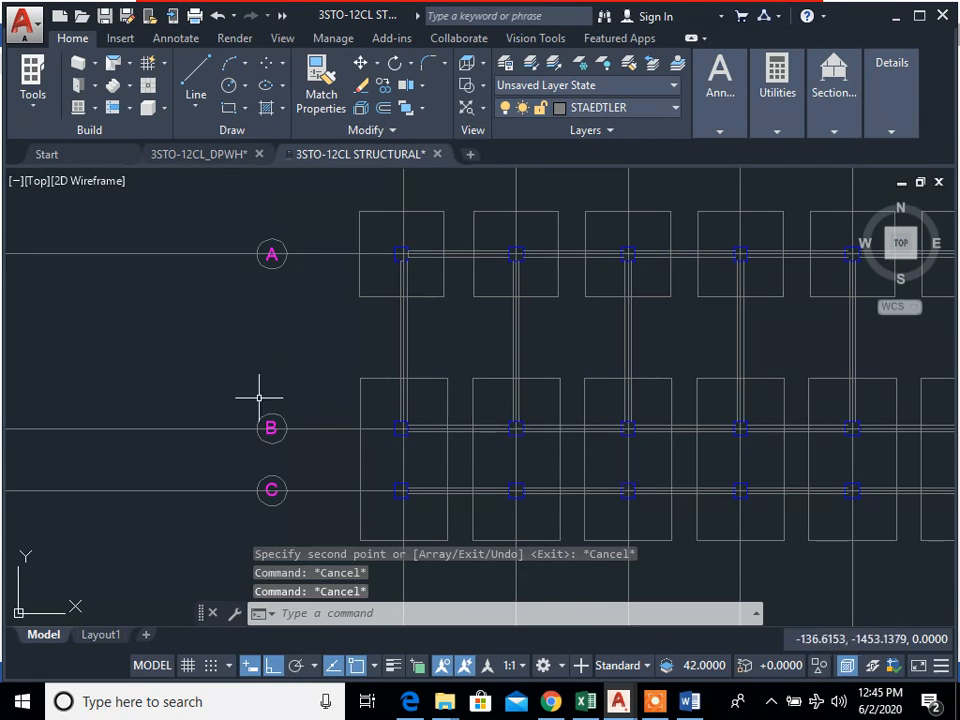
{"action": "scroll", "coordinate": [383, 435], "scroll_direction": "up", "scroll_amount": 4}
{"action": "middle_click_drag", "start_coordinate": [418, 437], "coordinate": [456, 435]}
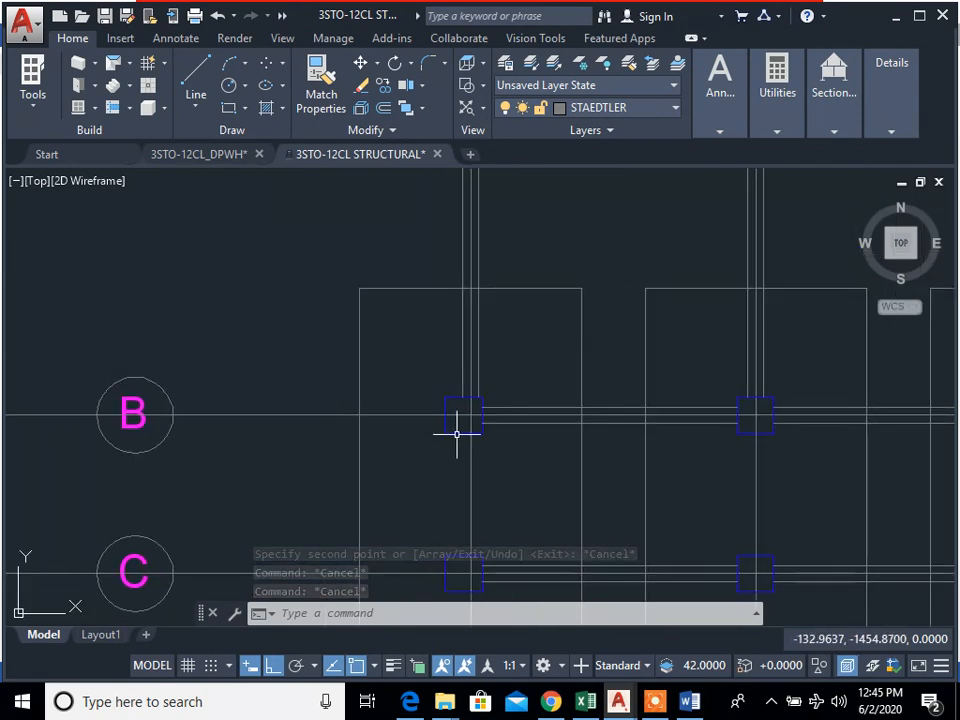
{"action": "type", "text": "col"}
{"action": "key", "text": "Escape"}
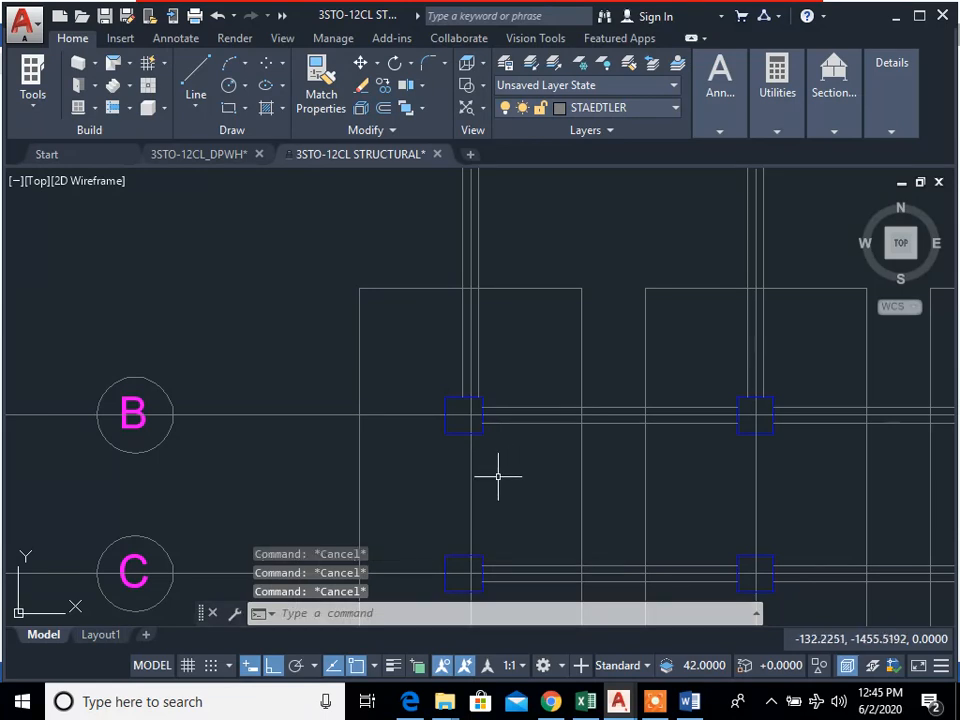
{"action": "type", "text": "l"}
{"action": "key", "text": "Return"}
{"action": "scroll", "coordinate": [462, 468], "scroll_direction": "up", "scroll_amount": 2}
{"action": "scroll", "coordinate": [485, 473], "scroll_direction": "down", "scroll_amount": 4}
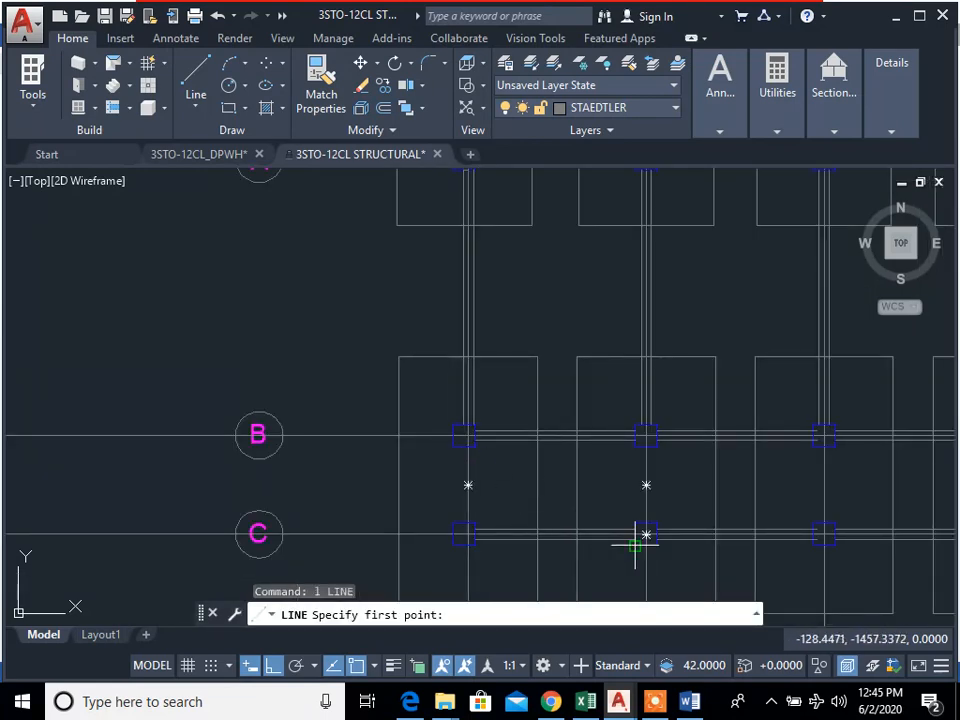
{"action": "scroll", "coordinate": [635, 545], "scroll_direction": "down", "scroll_amount": 4}
{"action": "middle_click_drag", "start_coordinate": [617, 544], "coordinate": [560, 517]}
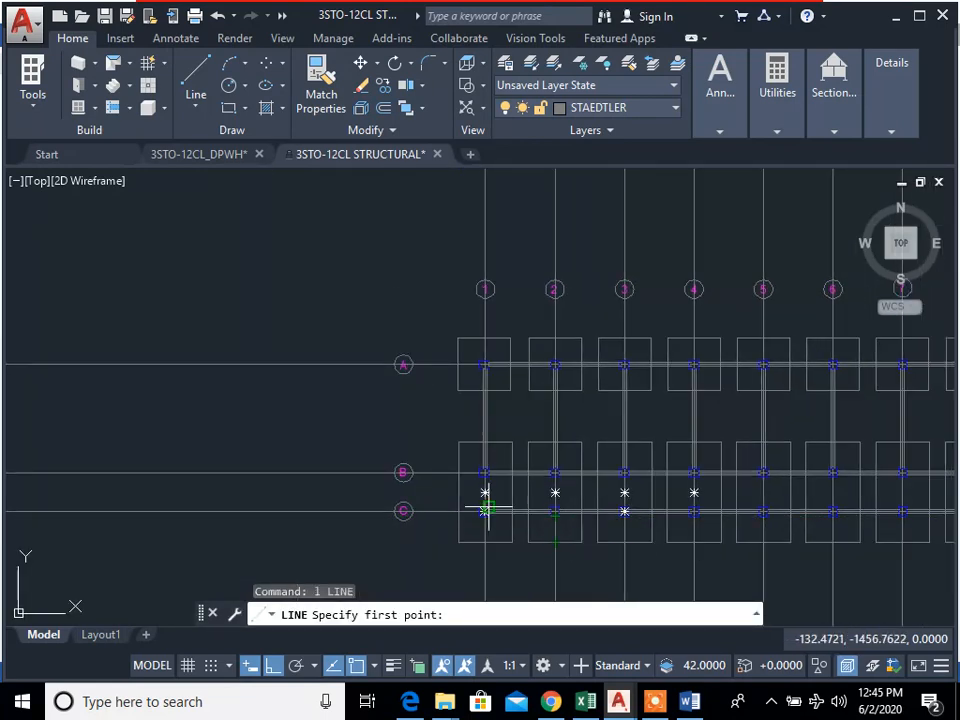
{"action": "scroll", "coordinate": [485, 507], "scroll_direction": "up", "scroll_amount": 5}
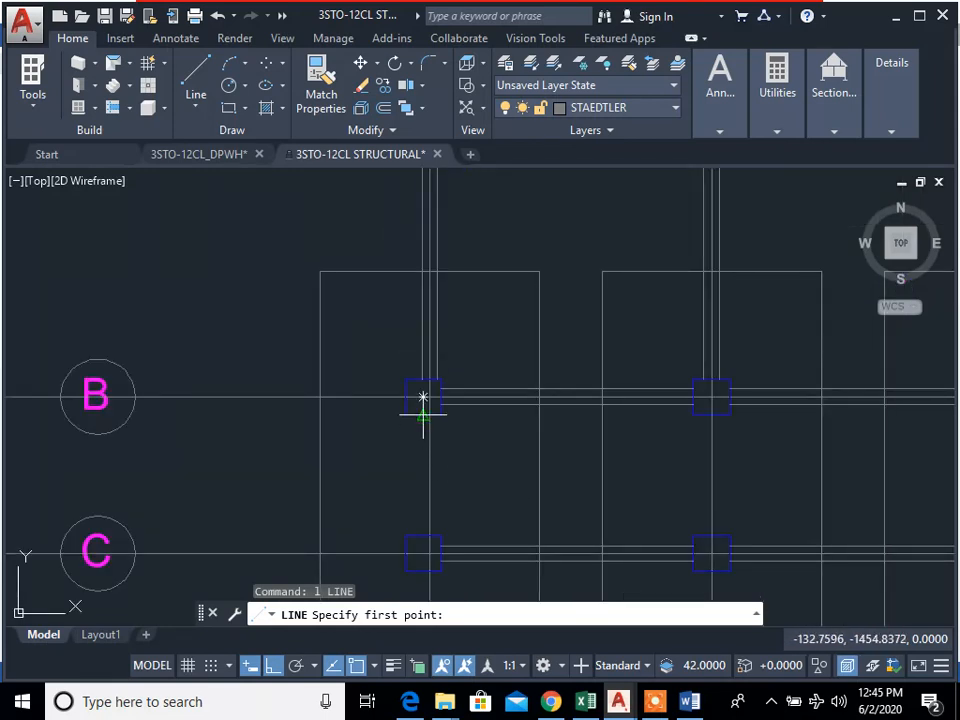
{"action": "left_click", "coordinate": [423, 413]}
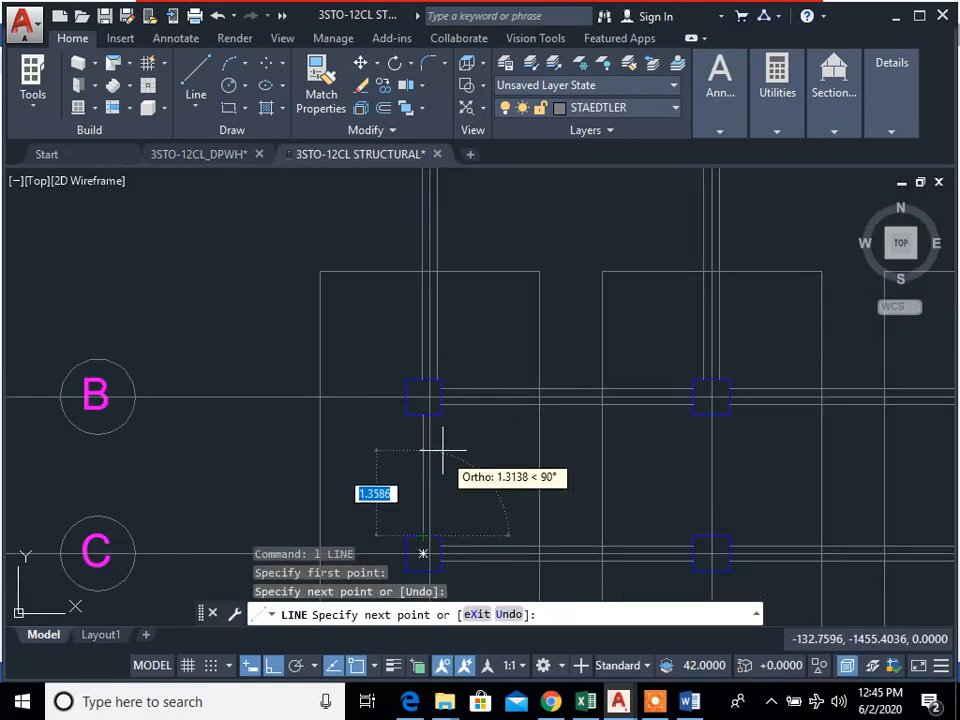
{"action": "key", "text": "Escape"}
Step: Draw the beam's second vertical edge line down to column C1, starting where the upper beam's outer line meets column B1
{"action": "key", "text": "Escape"}
{"action": "key", "text": "Return"}
{"action": "scroll", "coordinate": [436, 390], "scroll_direction": "up", "scroll_amount": 4}
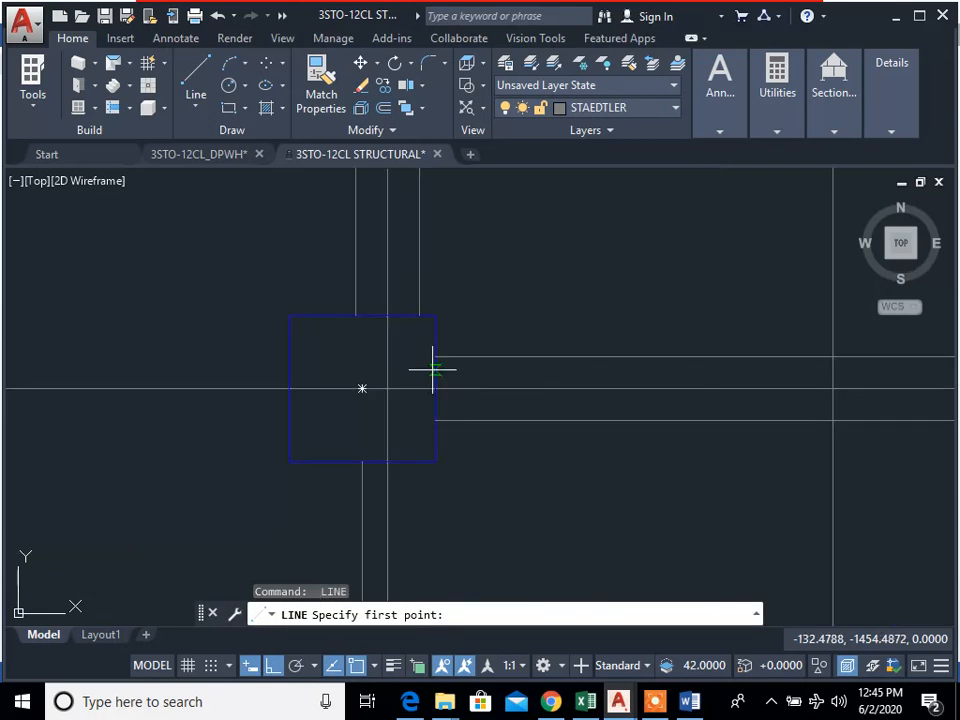
{"action": "left_click", "coordinate": [422, 313]}
{"action": "scroll", "coordinate": [431, 330], "scroll_direction": "down", "scroll_amount": 4}
{"action": "left_click", "coordinate": [430, 437]}
{"action": "key", "text": "Escape"}
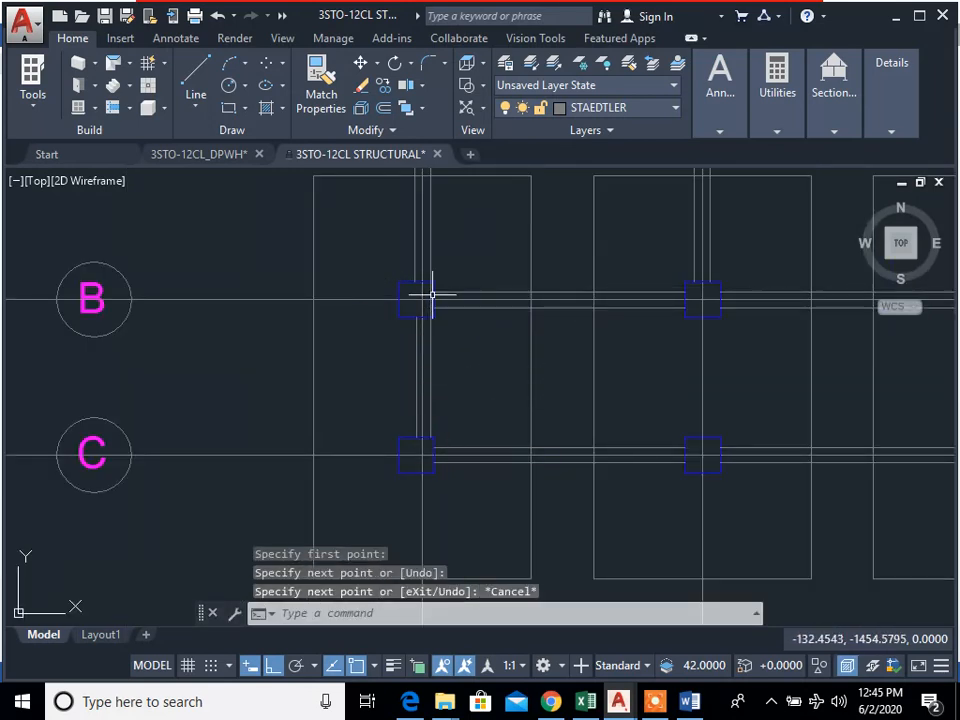
{"action": "key", "text": "Escape"}
Step: Trim the new edge line where it runs inside column B1
{"action": "scroll", "coordinate": [433, 294], "scroll_direction": "up", "scroll_amount": 6}
{"action": "type", "text": "tr"}
{"action": "key", "text": "Return"}
{"action": "key", "text": "Return"}
{"action": "left_click", "coordinate": [431, 379]}
{"action": "left_click", "coordinate": [398, 345]}
{"action": "left_click", "coordinate": [410, 266]}
{"action": "left_click", "coordinate": [435, 281]}
Step: Try to trim the leftover line stub inside column B1
{"action": "type", "text": "e"}
{"action": "key", "text": "Return"}
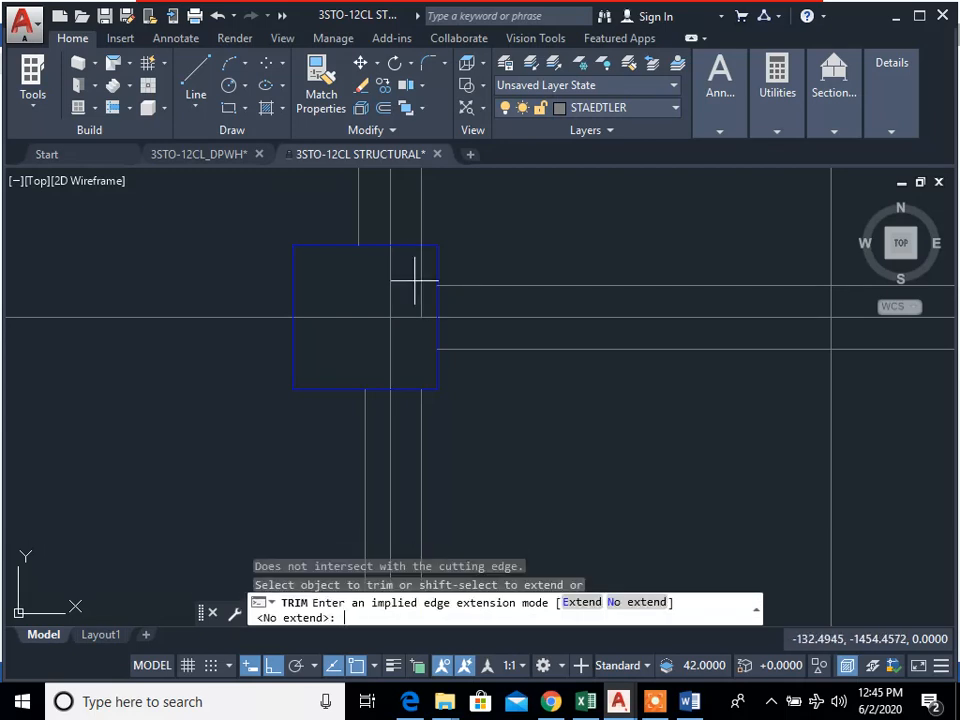
{"action": "key", "text": "Escape"}
{"action": "key", "text": "Escape"}
{"action": "scroll", "coordinate": [421, 284], "scroll_direction": "up", "scroll_amount": 5}
{"action": "type", "text": "tr"}
{"action": "key", "text": "Return"}
{"action": "key", "text": "Return"}
{"action": "left_click", "coordinate": [459, 381]}
{"action": "left_click", "coordinate": [402, 330]}
{"action": "key", "text": "Escape"}
Step: Erase the leftover line stub inside column B1
{"action": "type", "text": "e"}
{"action": "left_click", "coordinate": [446, 360]}
{"action": "left_click", "coordinate": [400, 332]}
{"action": "key", "text": "Return"}
Step: Copy the two tie beam edge lines between columns B1 and C1 to the bay between columns B2 and C2
{"action": "scroll", "coordinate": [467, 395], "scroll_direction": "down", "scroll_amount": 10}
{"action": "scroll", "coordinate": [504, 434], "scroll_direction": "down", "scroll_amount": 2}
{"action": "middle_click_drag", "start_coordinate": [504, 434], "coordinate": [506, 300]}
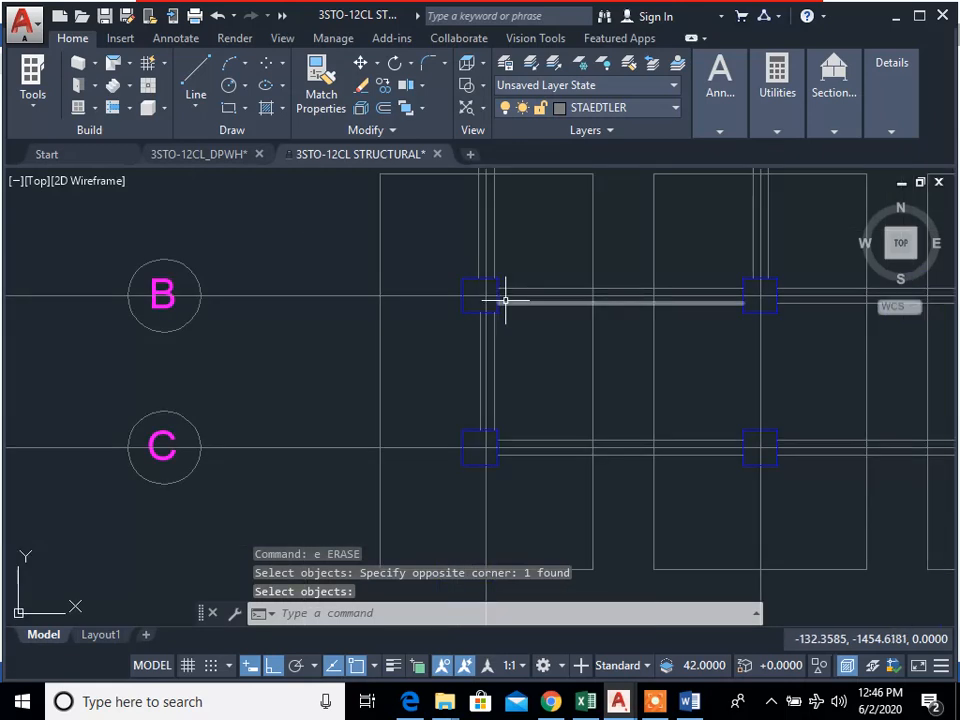
{"action": "type", "text": "cp"}
{"action": "key", "text": "Return"}
{"action": "scroll", "coordinate": [502, 394], "scroll_direction": "up", "scroll_amount": 4}
{"action": "left_click", "coordinate": [495, 386]}
{"action": "left_click", "coordinate": [453, 326]}
{"action": "left_click", "coordinate": [448, 323]}
{"action": "middle_click_drag", "start_coordinate": [480, 242], "coordinate": [523, 366]}
{"action": "key", "text": "Return"}
{"action": "scroll", "coordinate": [520, 296], "scroll_direction": "down", "scroll_amount": 3}
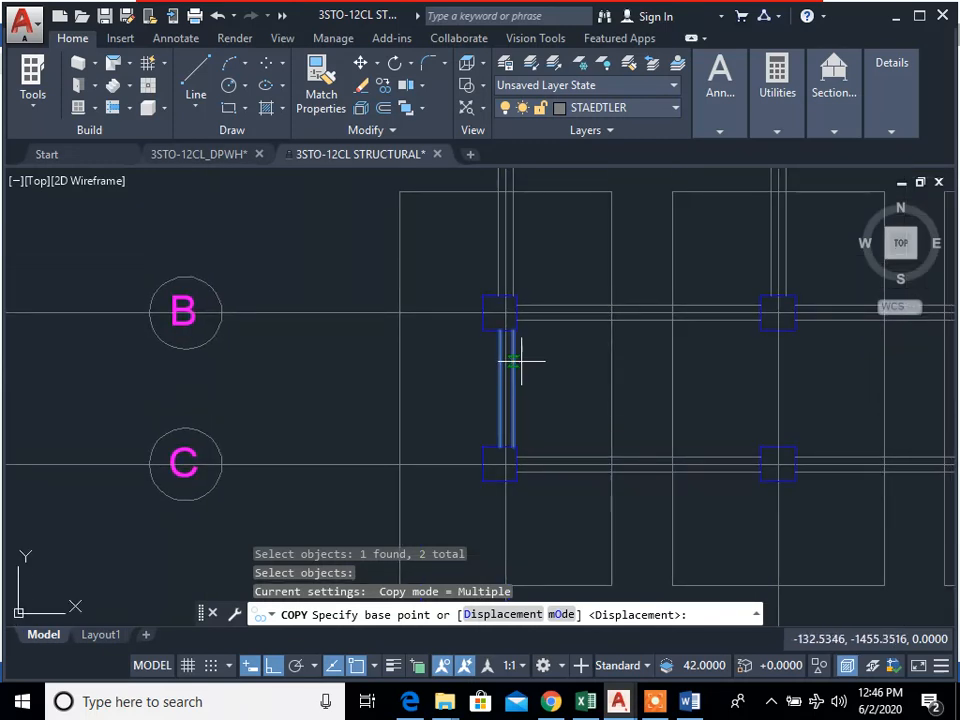
{"action": "left_click", "coordinate": [500, 314]}
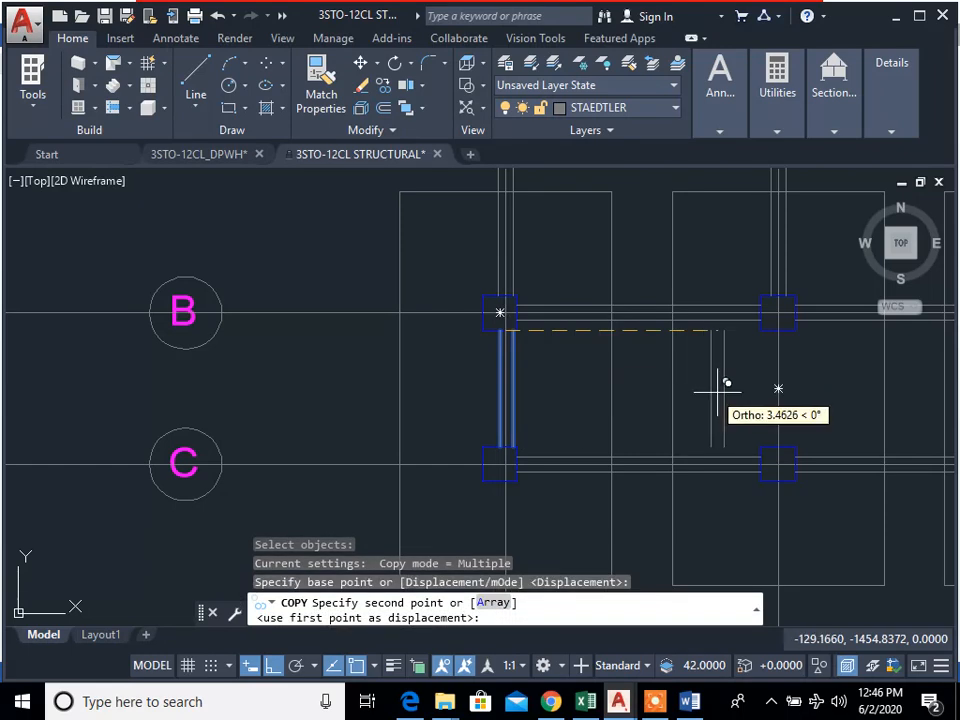
{"action": "scroll", "coordinate": [690, 330], "scroll_direction": "up", "scroll_amount": 5}
{"action": "left_click", "coordinate": [805, 342]}
{"action": "scroll", "coordinate": [566, 384], "scroll_direction": "down", "scroll_amount": 3}
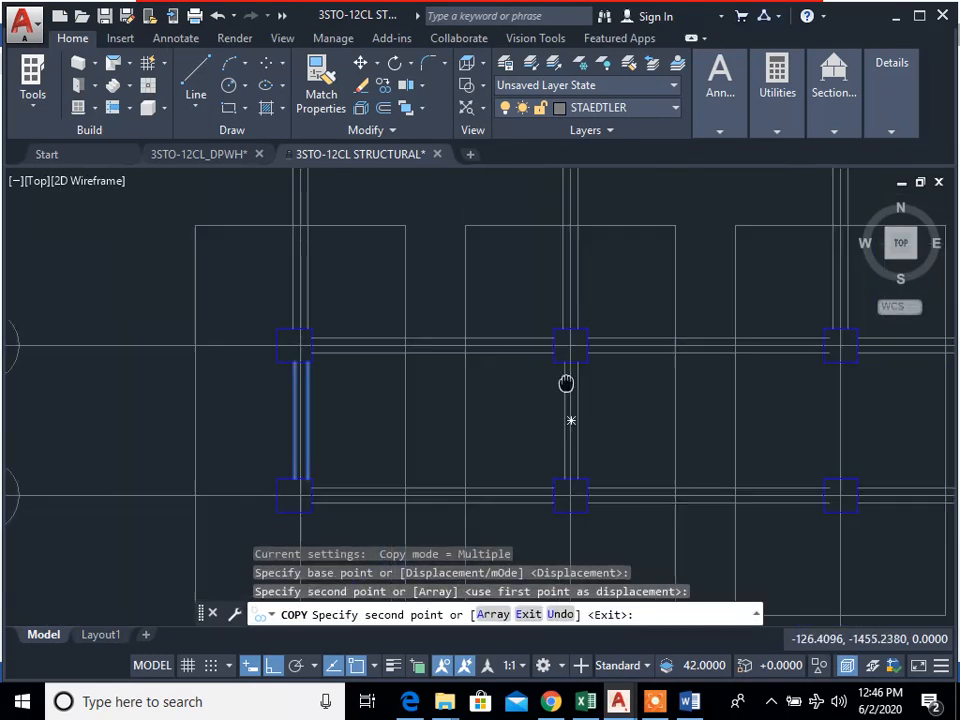
{"action": "key", "text": "Escape"}
Step: Examine how the copied beam edge lines align with column B2 and its gridline
{"action": "scroll", "coordinate": [602, 413], "scroll_direction": "up", "scroll_amount": 4}
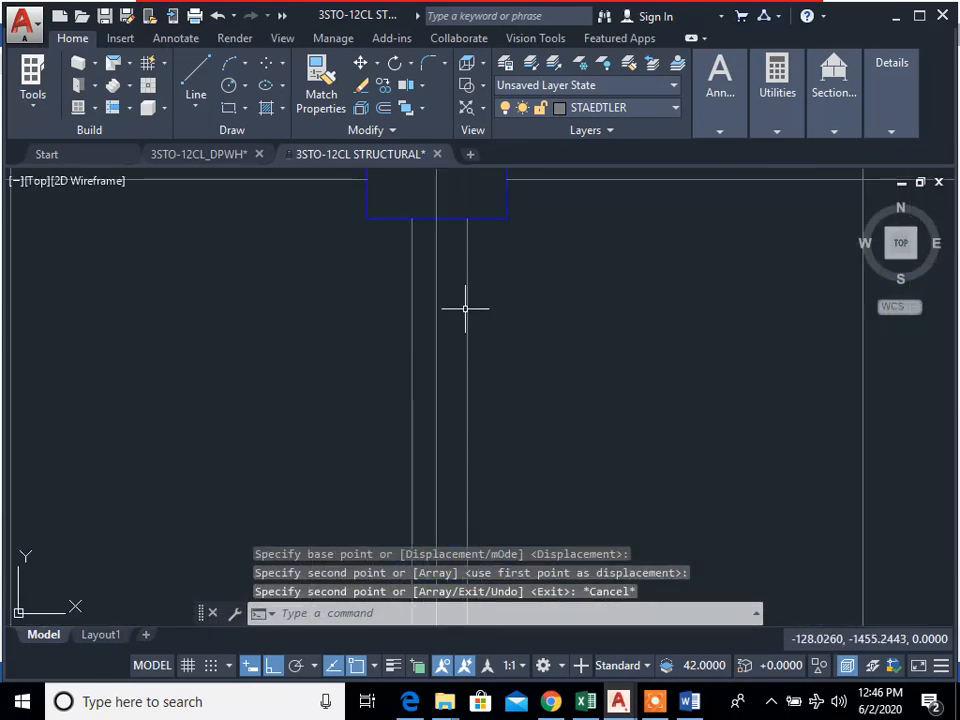
{"action": "left_click", "coordinate": [466, 300]}
{"action": "scroll", "coordinate": [564, 375], "scroll_direction": "down", "scroll_amount": 3}
{"action": "key", "text": "Escape"}
{"action": "scroll", "coordinate": [540, 340], "scroll_direction": "up", "scroll_amount": 4}
{"action": "scroll", "coordinate": [536, 334], "scroll_direction": "up", "scroll_amount": 4}
{"action": "mouse_move", "coordinate": [570, 360]}
{"action": "middle_mouse_down"}
{"action": "mouse_move", "coordinate": [570, 505]}
{"action": "mouse_move", "coordinate": [549, 343]}
{"action": "mouse_move", "coordinate": [502, 381]}
{"action": "middle_mouse_up"}
{"action": "scroll", "coordinate": [553, 364], "scroll_direction": "down", "scroll_amount": 5}
Step: Draw two vertical tie beam edge lines from the ends of the upper beam's lines at column B3 down to column C3
{"action": "type", "text": "l"}
{"action": "key", "text": "Return"}
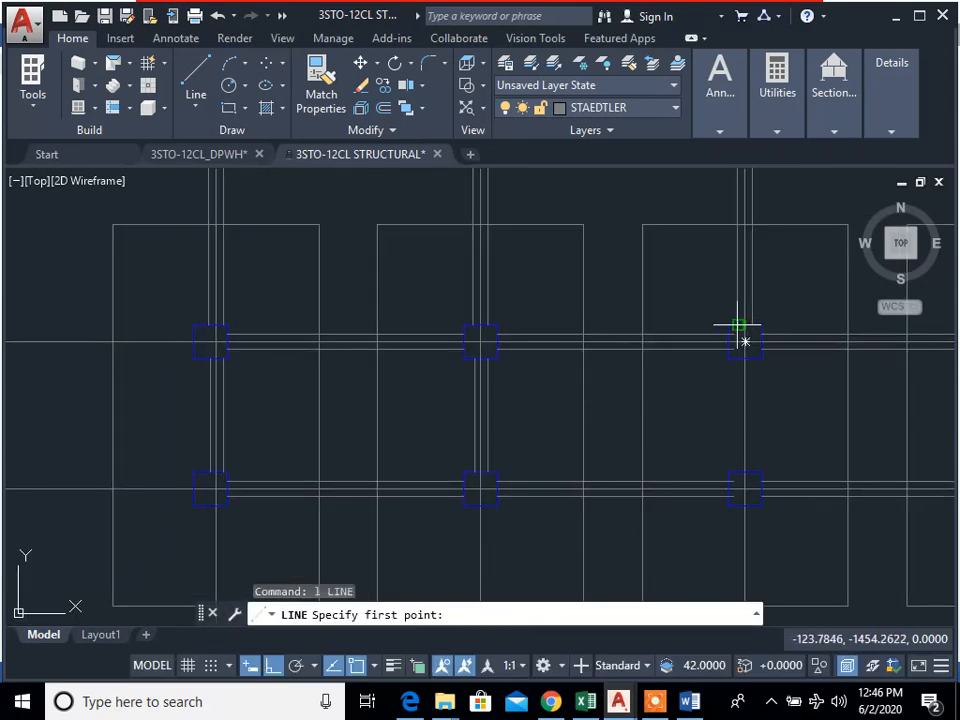
{"action": "left_click", "coordinate": [740, 332]}
{"action": "left_click", "coordinate": [744, 470]}
{"action": "key", "text": "Escape"}
{"action": "key", "text": "Return"}
{"action": "left_click", "coordinate": [746, 342]}
{"action": "left_click", "coordinate": [750, 480]}
{"action": "key", "text": "Escape"}
Step: Trim the vertical edge lines and the horizontal beam line ends that run inside column B3
{"action": "scroll", "coordinate": [754, 429], "scroll_direction": "up", "scroll_amount": 2}
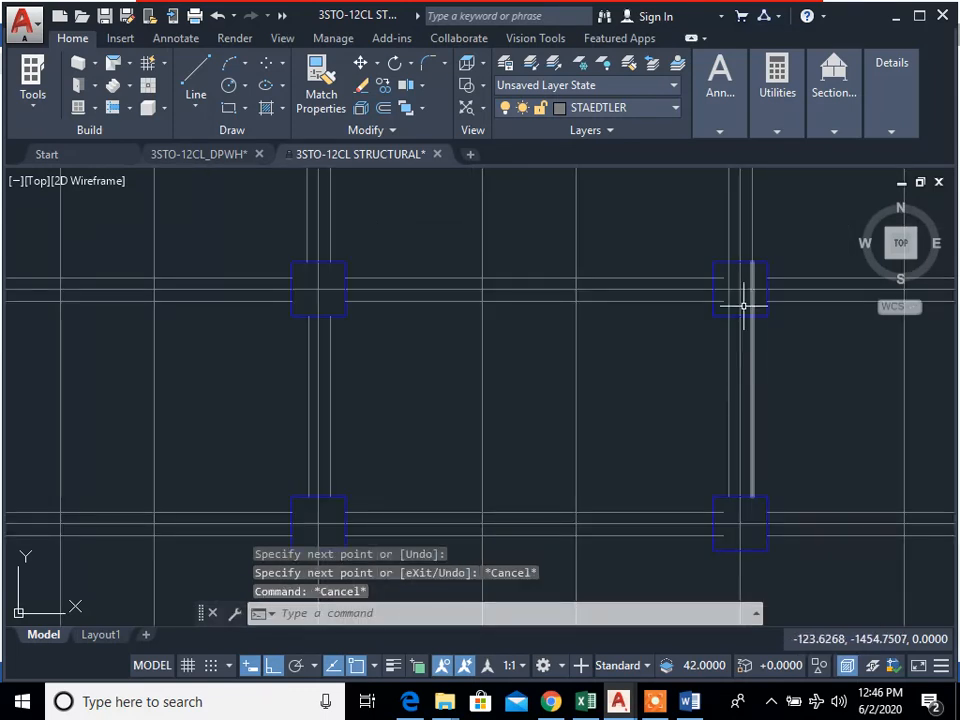
{"action": "key", "text": "Return"}
{"action": "scroll", "coordinate": [755, 302], "scroll_direction": "up", "scroll_amount": 4}
{"action": "left_click", "coordinate": [737, 301]}
{"action": "left_click", "coordinate": [751, 307]}
{"action": "left_click", "coordinate": [757, 241]}
{"action": "left_click", "coordinate": [734, 224]}
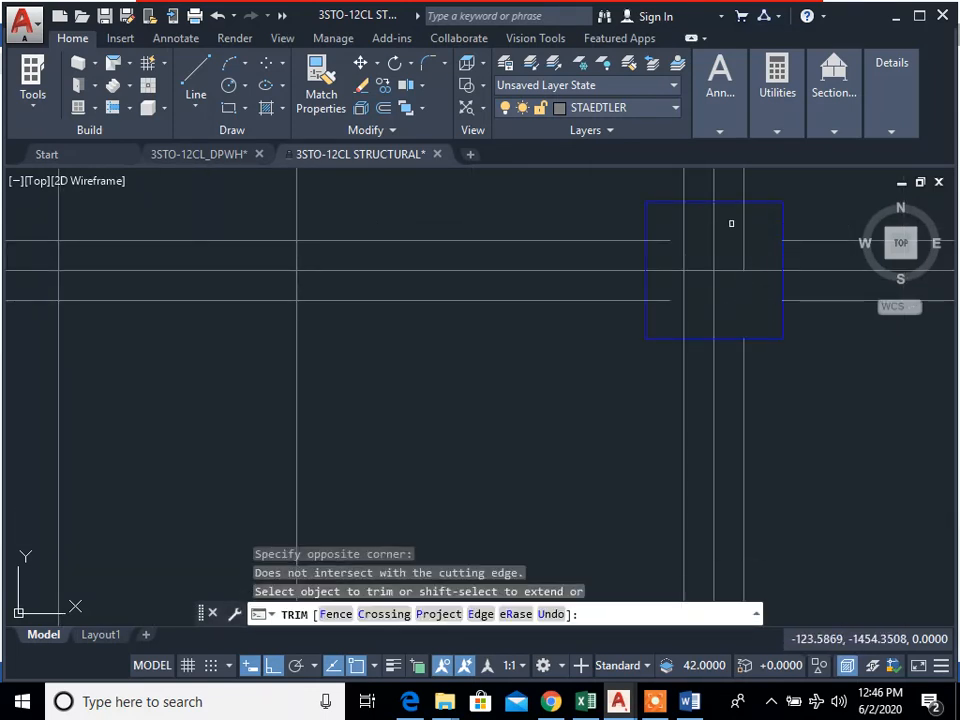
{"action": "left_click", "coordinate": [731, 216]}
{"action": "left_click", "coordinate": [722, 242]}
{"action": "scroll", "coordinate": [700, 241], "scroll_direction": "up", "scroll_amount": 2}
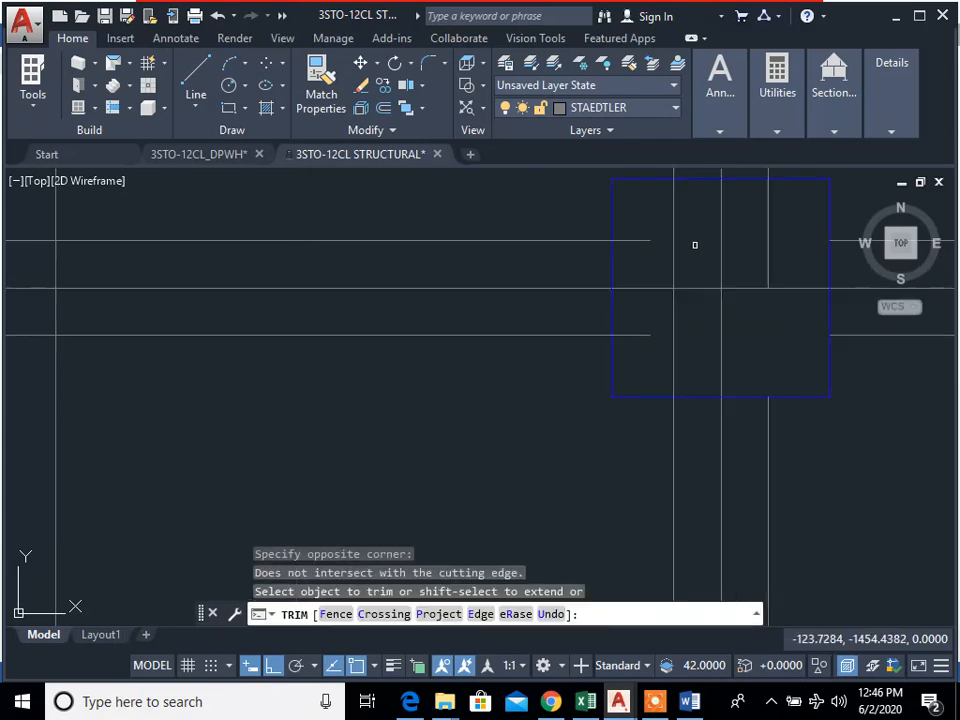
{"action": "left_click", "coordinate": [680, 352]}
{"action": "left_click", "coordinate": [630, 315]}
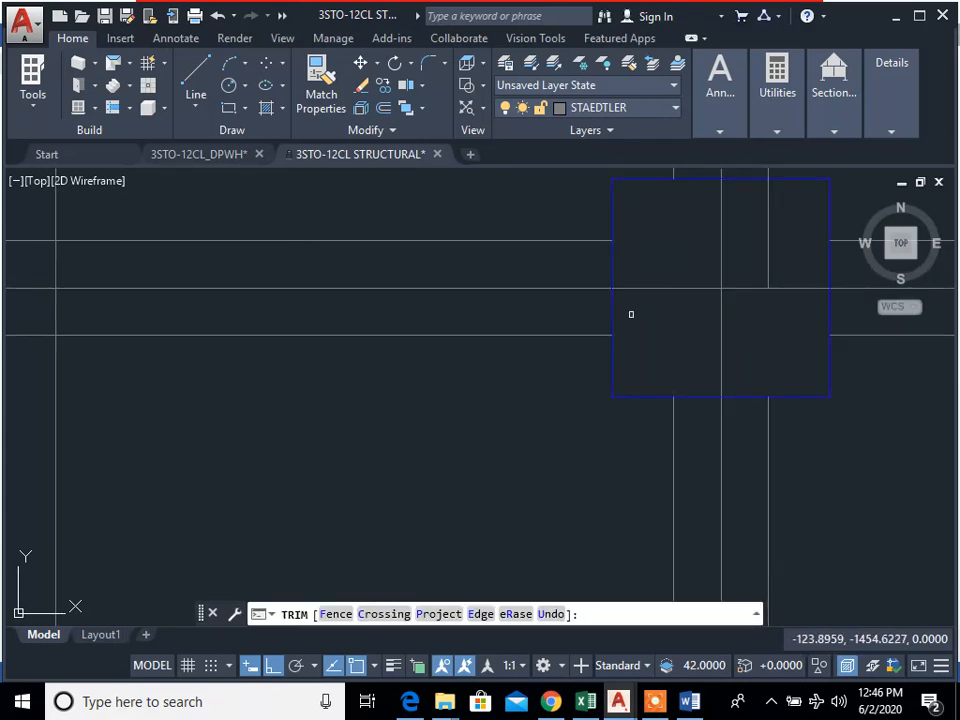
{"action": "key", "text": "Escape"}
Step: Erase the leftover vertical line stub inside column B3
{"action": "scroll", "coordinate": [726, 373], "scroll_direction": "down", "scroll_amount": 4}
{"action": "type", "text": "tr"}
{"action": "key", "text": "Escape"}
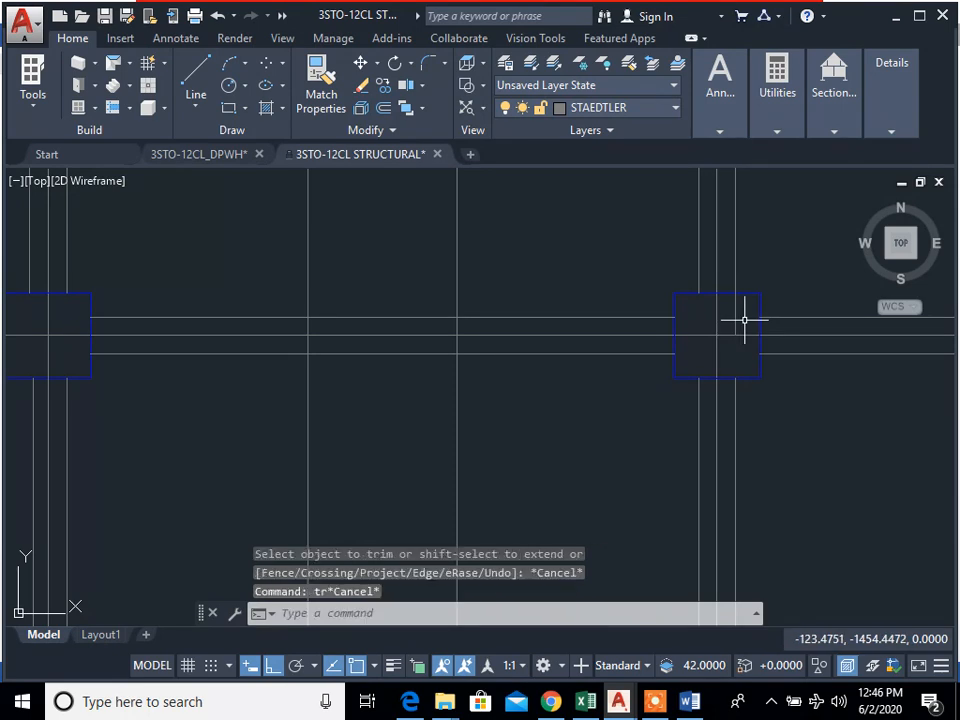
{"action": "key", "text": "Escape"}
{"action": "scroll", "coordinate": [740, 321], "scroll_direction": "up", "scroll_amount": 5}
{"action": "type", "text": "e"}
{"action": "key", "text": "Return"}
{"action": "left_click", "coordinate": [740, 321]}
{"action": "left_click", "coordinate": [684, 268]}
{"action": "key", "text": "Return"}
Step: Copy the two vertical tie beam edge lines between columns B3 and C3 to gridlines 4 and 5
{"action": "scroll", "coordinate": [739, 355], "scroll_direction": "down", "scroll_amount": 4}
{"action": "scroll", "coordinate": [766, 569], "scroll_direction": "down", "scroll_amount": 1}
{"action": "middle_click_drag", "start_coordinate": [713, 478], "coordinate": [492, 396]}
{"action": "scroll", "coordinate": [505, 410], "scroll_direction": "up", "scroll_amount": 2}
{"action": "type", "text": "cp"}
{"action": "key", "text": "Return"}
{"action": "scroll", "coordinate": [540, 430], "scroll_direction": "up", "scroll_amount": 3}
{"action": "left_click", "coordinate": [592, 471]}
{"action": "left_click", "coordinate": [530, 407]}
{"action": "left_click", "coordinate": [489, 401]}
{"action": "left_click", "coordinate": [459, 378]}
{"action": "scroll", "coordinate": [521, 369], "scroll_direction": "down", "scroll_amount": 4}
{"action": "middle_click_drag", "start_coordinate": [527, 382], "coordinate": [548, 453]}
{"action": "key", "text": "Return"}
{"action": "left_click", "coordinate": [538, 352]}
{"action": "scroll", "coordinate": [857, 375], "scroll_direction": "down", "scroll_amount": 3}
{"action": "middle_click_drag", "start_coordinate": [857, 375], "coordinate": [537, 367]}
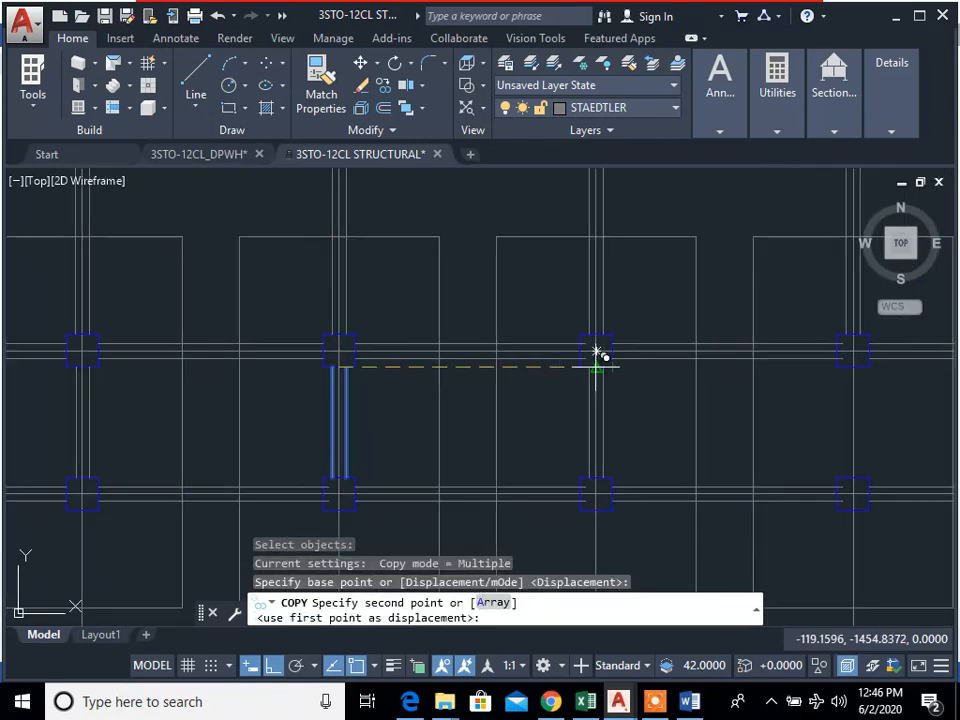
{"action": "left_click", "coordinate": [596, 352]}
{"action": "left_click", "coordinate": [855, 353]}
Step: Place further copies of the vertical edge line pair between rows B and C at gridlines 6 to 11
{"action": "scroll", "coordinate": [600, 418], "scroll_direction": "down", "scroll_amount": 4}
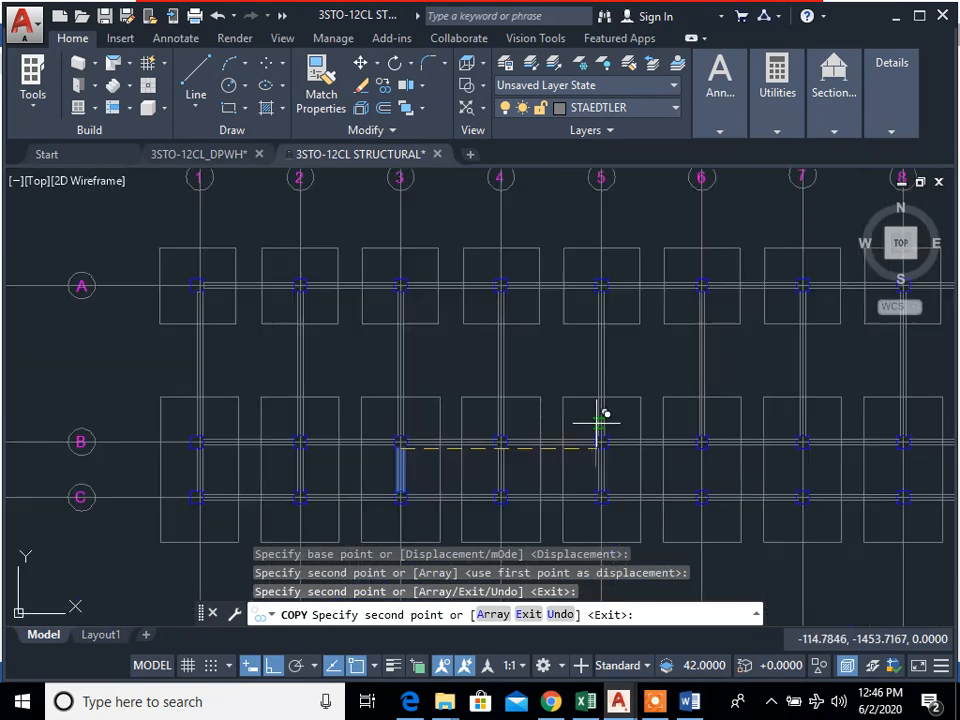
{"action": "scroll", "coordinate": [726, 458], "scroll_direction": "up", "scroll_amount": 4}
{"action": "left_click", "coordinate": [673, 434]}
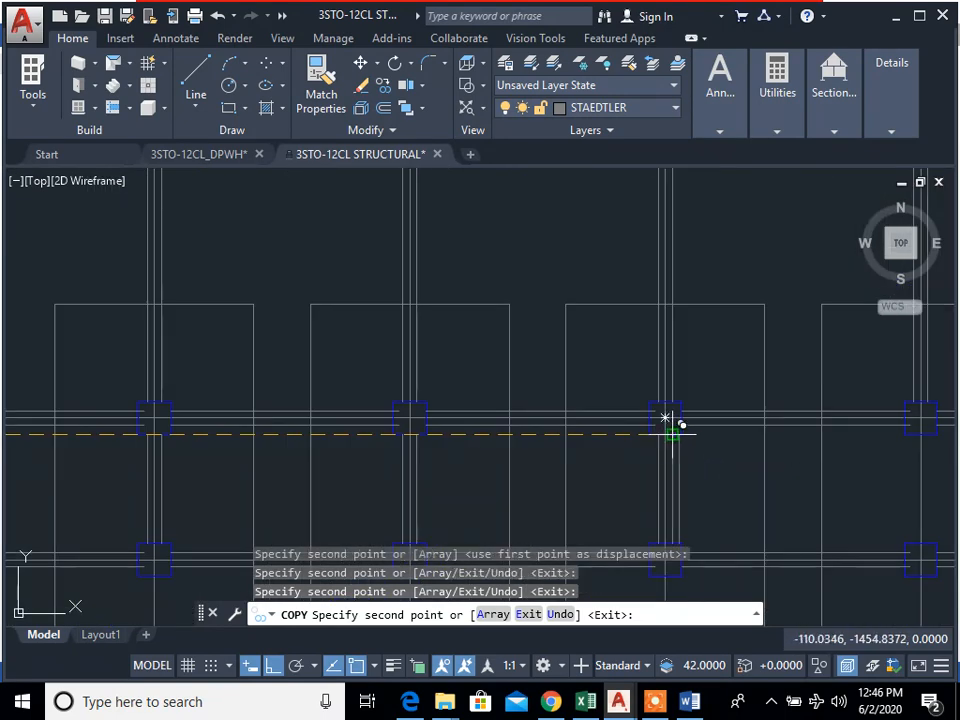
{"action": "middle_click_drag", "start_coordinate": [834, 444], "coordinate": [674, 444]}
{"action": "left_click", "coordinate": [759, 432]}
{"action": "middle_click_drag", "start_coordinate": [861, 457], "coordinate": [616, 456]}
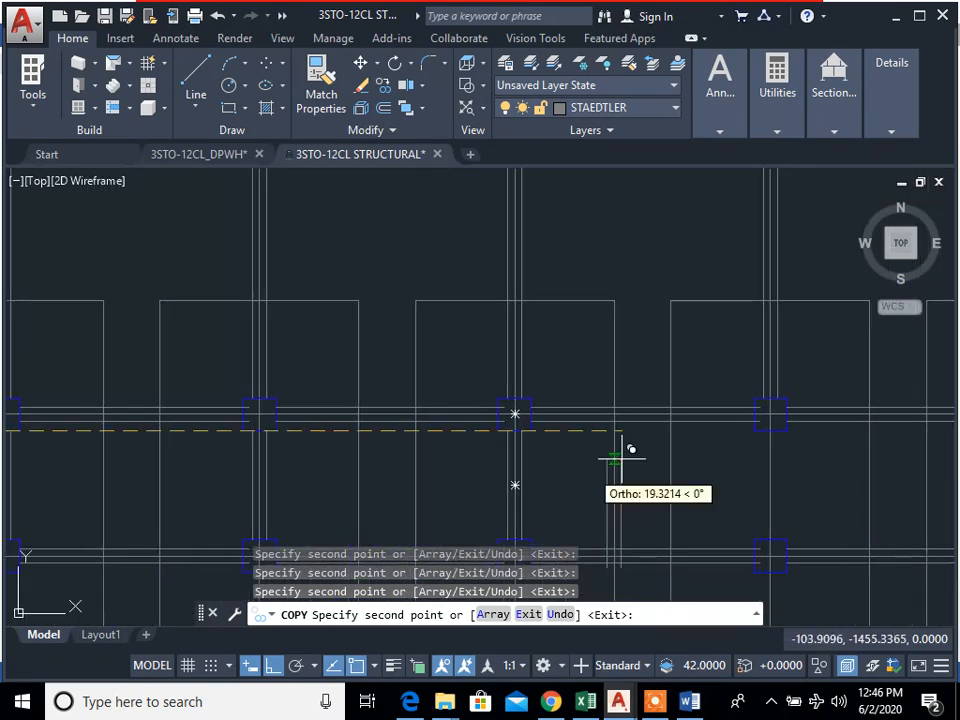
{"action": "left_click", "coordinate": [772, 415]}
{"action": "middle_click_drag", "start_coordinate": [905, 459], "coordinate": [461, 454]}
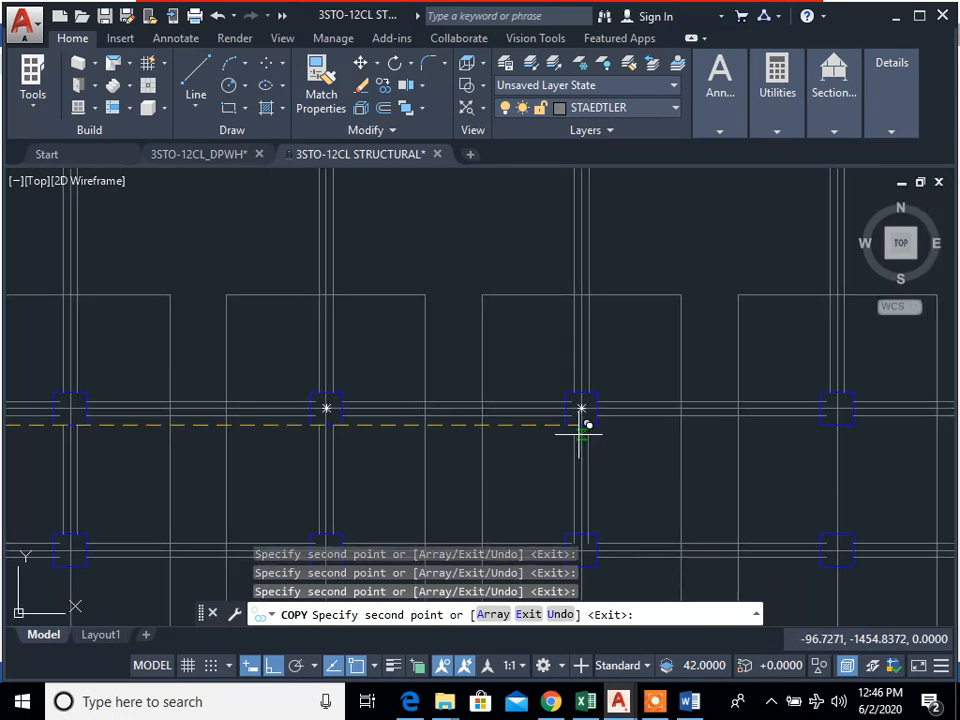
{"action": "left_click", "coordinate": [844, 424]}
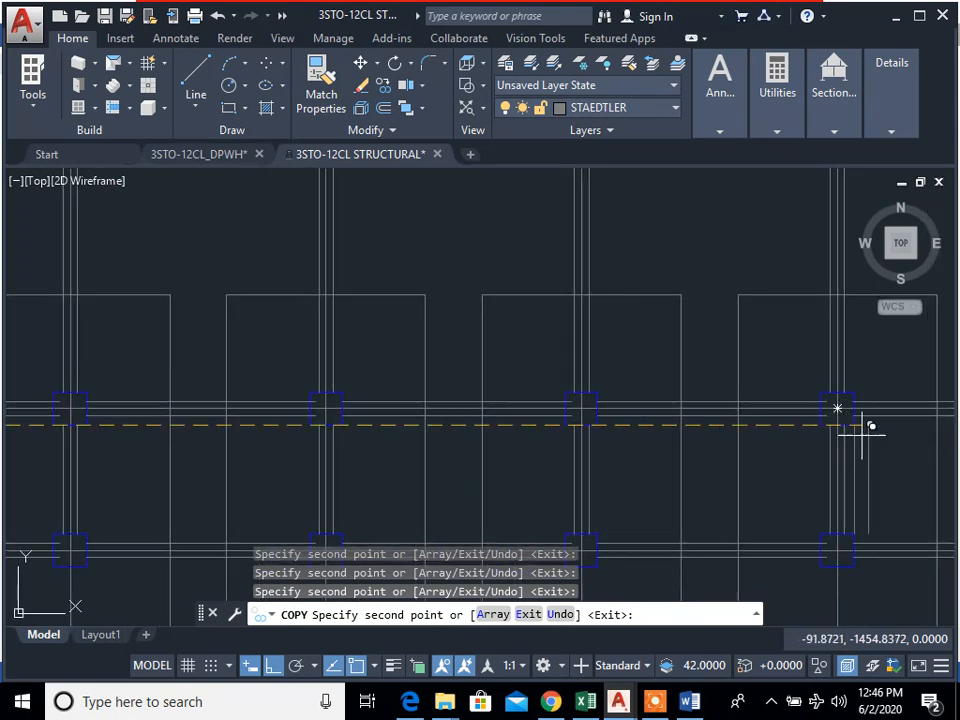
{"action": "middle_click_drag", "start_coordinate": [837, 482], "coordinate": [519, 467]}
{"action": "scroll", "coordinate": [781, 408], "scroll_direction": "up", "scroll_amount": 5}
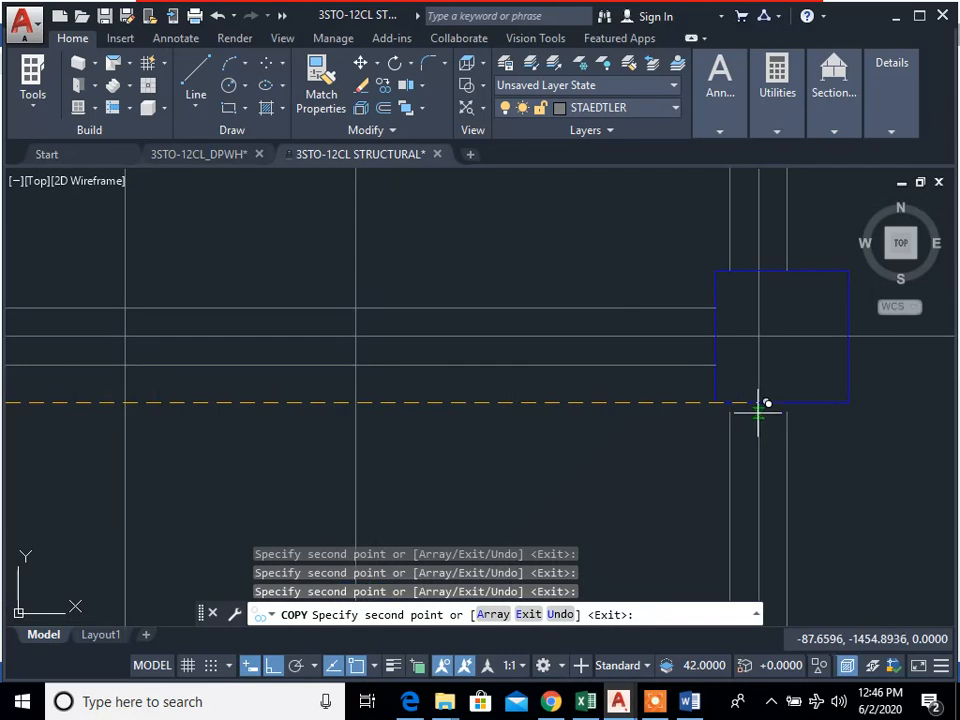
{"action": "key", "text": "Escape"}
Step: Examine the tie beam layout across all gridlines and rows A to C for completeness
{"action": "scroll", "coordinate": [768, 460], "scroll_direction": "down", "scroll_amount": 5}
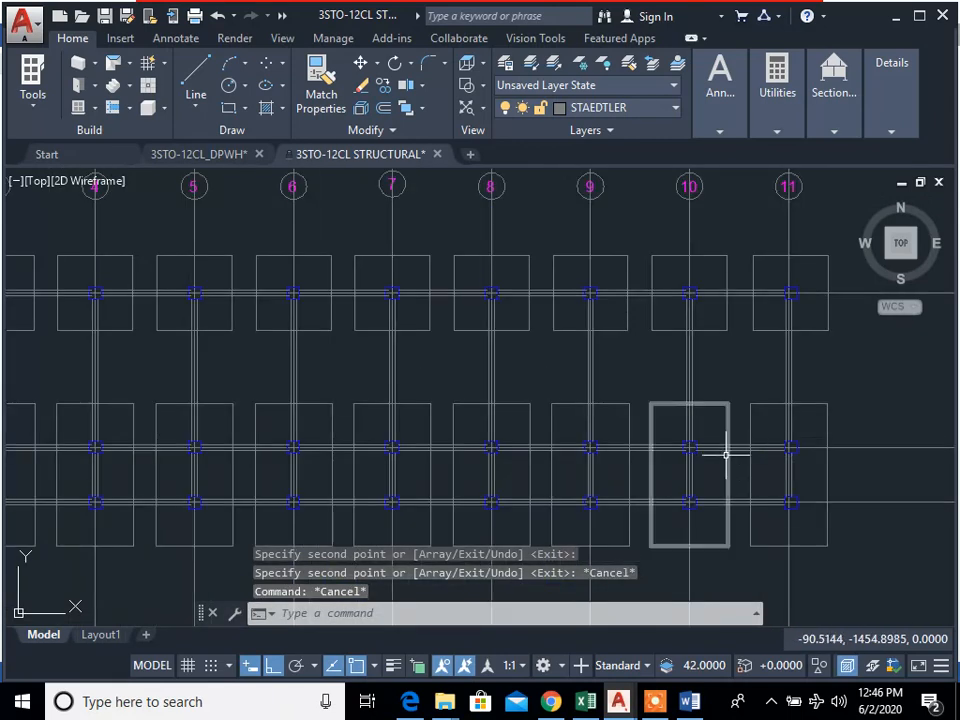
{"action": "scroll", "coordinate": [814, 362], "scroll_direction": "down", "scroll_amount": 2}
{"action": "scroll", "coordinate": [653, 405], "scroll_direction": "down", "scroll_amount": 2}
{"action": "scroll", "coordinate": [455, 345], "scroll_direction": "up", "scroll_amount": 3}
{"action": "middle_click_drag", "start_coordinate": [454, 334], "coordinate": [465, 478]}
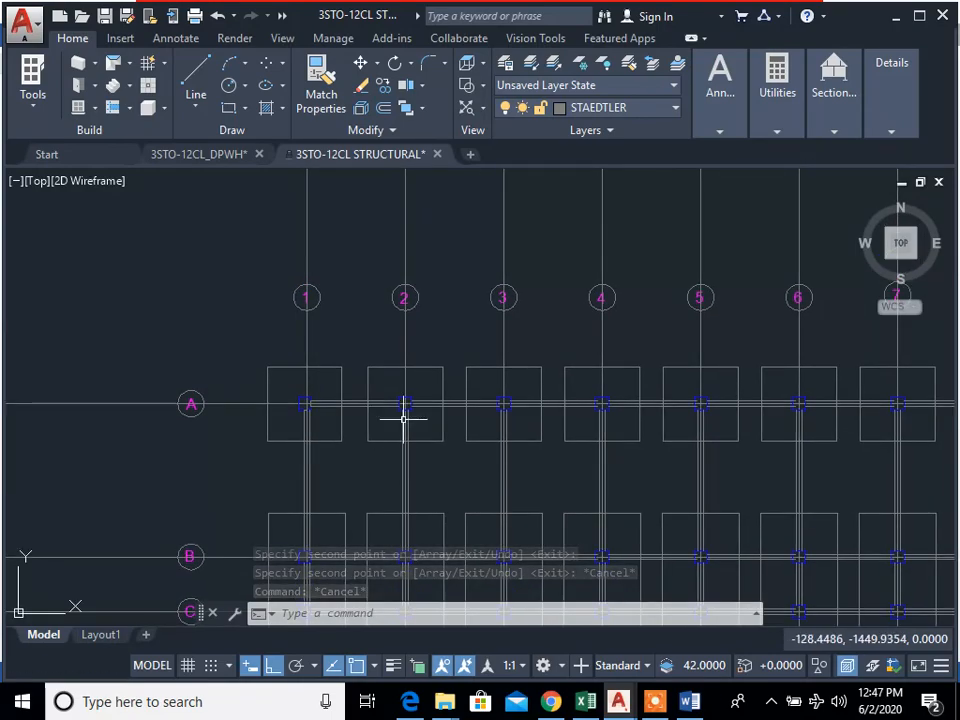
{"action": "scroll", "coordinate": [404, 420], "scroll_direction": "down", "scroll_amount": 4}
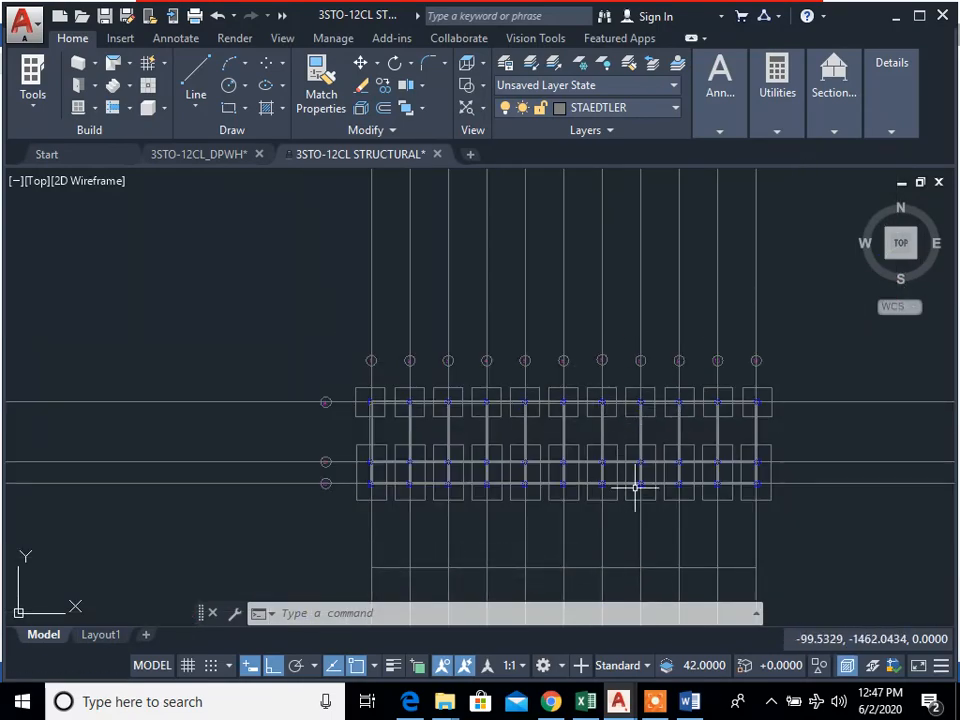
{"action": "scroll", "coordinate": [527, 476], "scroll_direction": "up", "scroll_amount": 4}
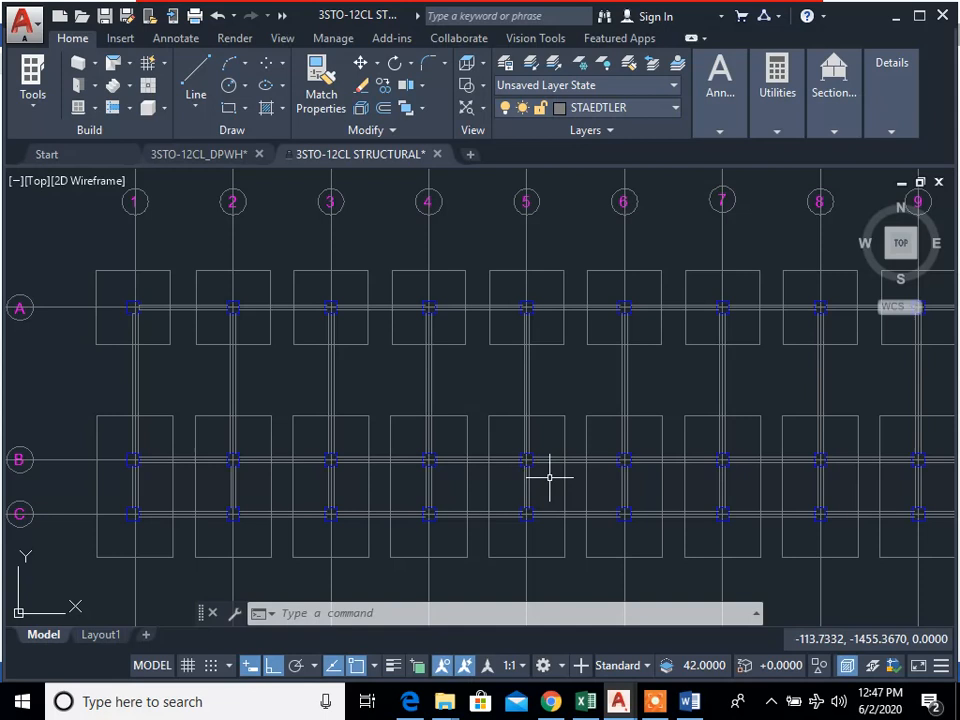
Step: Check the slab-on-fill specification in the Word document and return to AutoCAD
{"action": "left_click", "coordinate": [690, 701]}
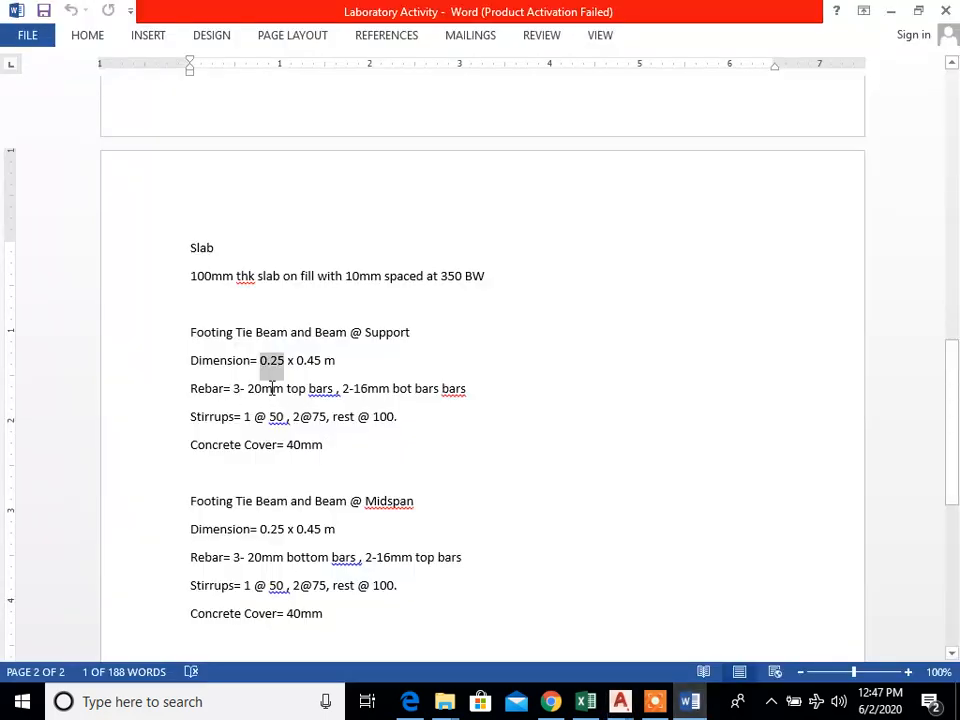
{"action": "scroll", "coordinate": [268, 410], "scroll_direction": "up", "scroll_amount": 3}
{"action": "scroll", "coordinate": [258, 415], "scroll_direction": "down", "scroll_amount": 2}
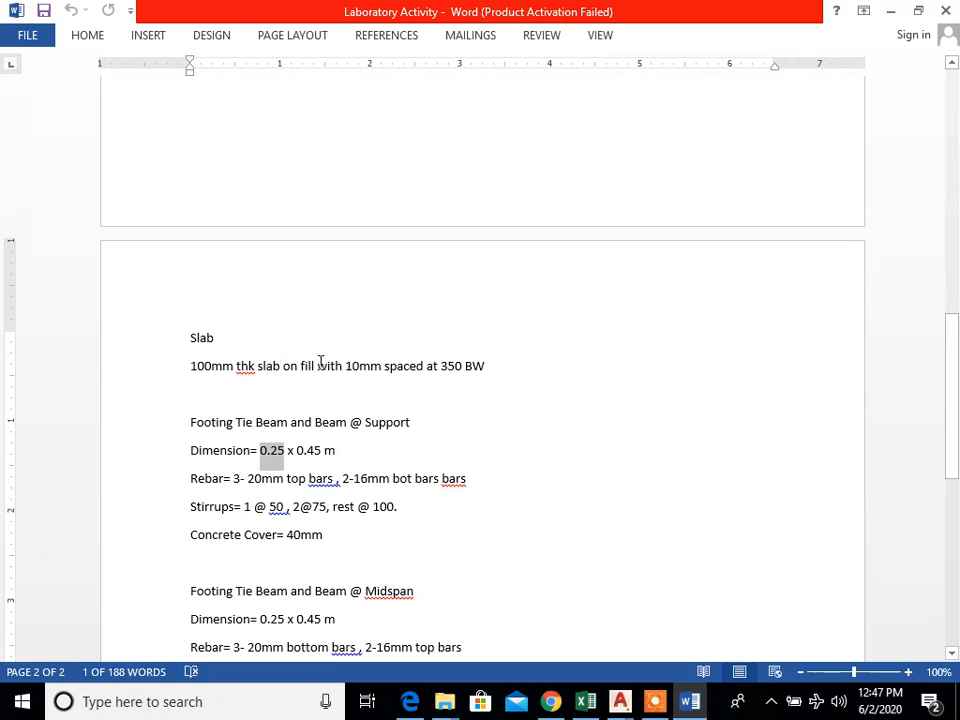
{"action": "key", "text": "alt+Tab"}
Step: Draw a circle with a radius of about 1.09 in the bay between gridlines 2 and 3, rows A and B
{"action": "scroll", "coordinate": [422, 403], "scroll_direction": "up", "scroll_amount": 4}
{"action": "scroll", "coordinate": [358, 382], "scroll_direction": "up", "scroll_amount": 2}
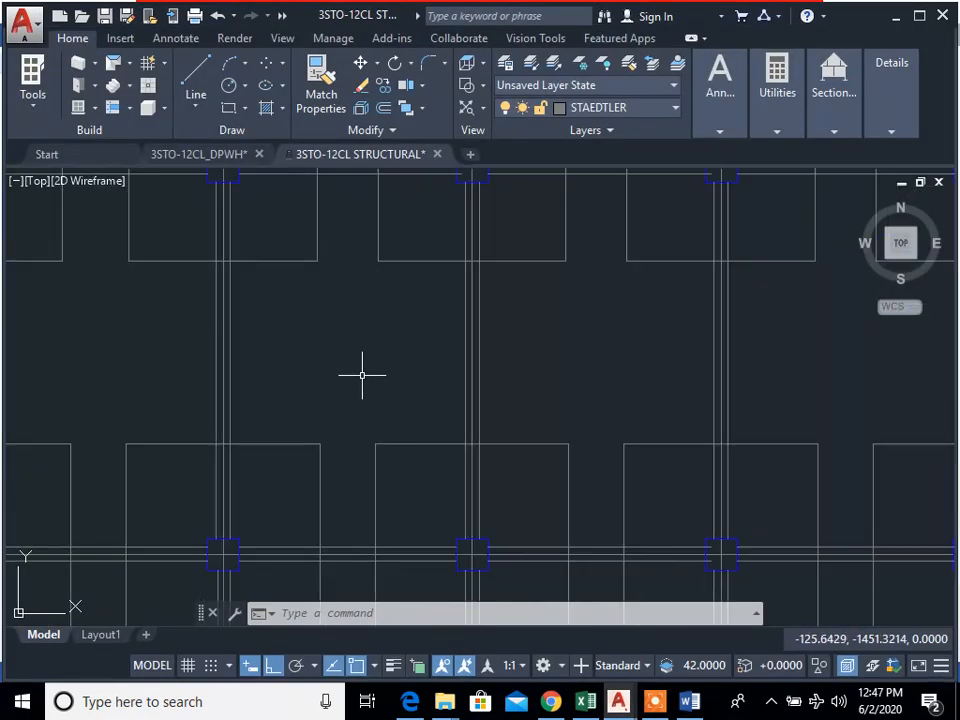
{"action": "scroll", "coordinate": [394, 394], "scroll_direction": "down", "scroll_amount": 2}
{"action": "middle_click_drag", "start_coordinate": [394, 394], "coordinate": [461, 414]}
{"action": "scroll", "coordinate": [444, 408], "scroll_direction": "up", "scroll_amount": 2}
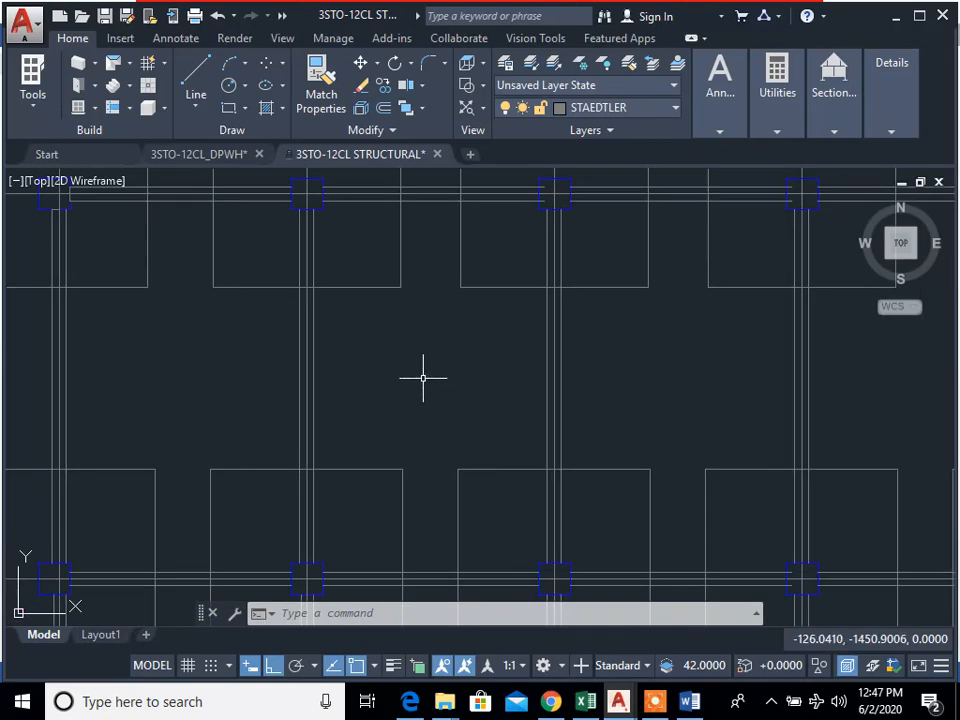
{"action": "type", "text": "c"}
{"action": "key", "text": "Return"}
{"action": "left_click", "coordinate": [424, 377]}
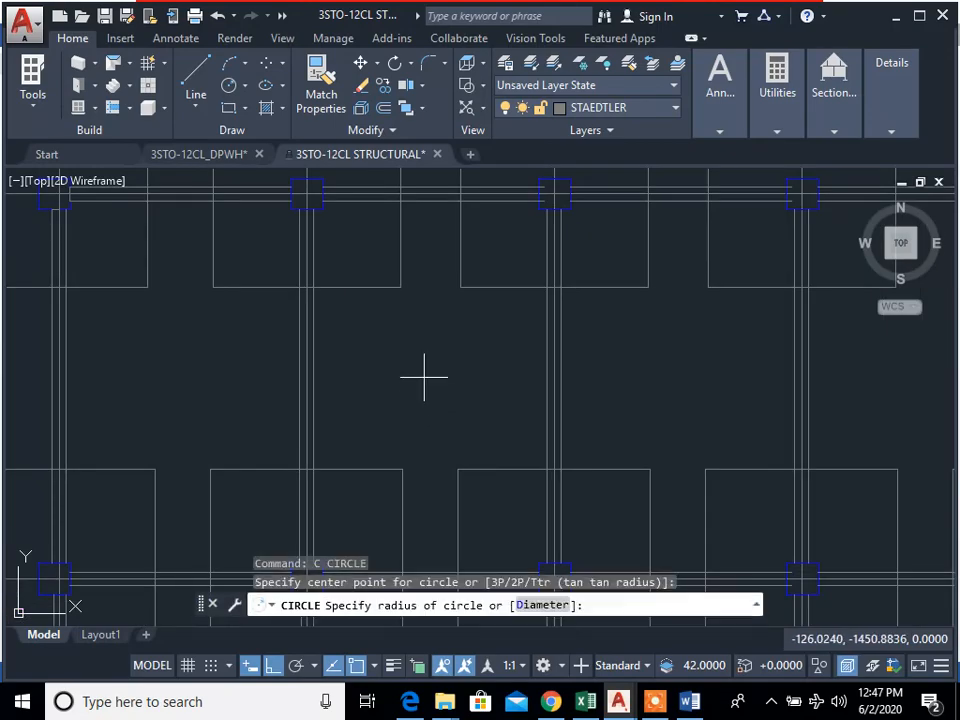
{"action": "left_click", "coordinate": [484, 413]}
{"action": "middle_click_drag", "start_coordinate": [439, 410], "coordinate": [531, 427]}
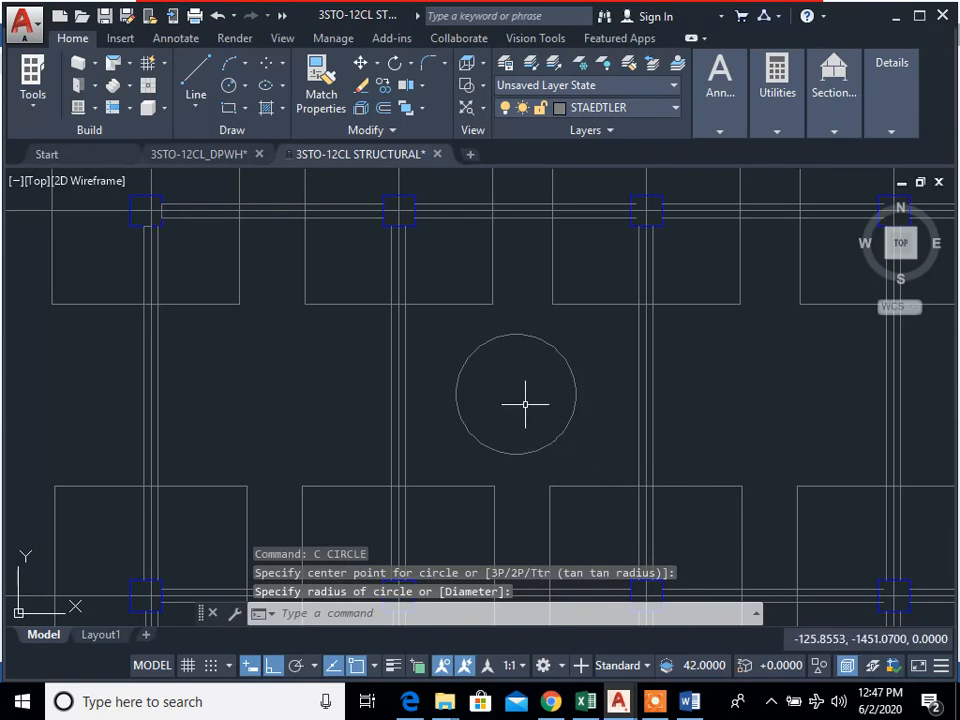
Step: Erase the freehand circle in the bay between gridlines 2 and 3
{"action": "type", "text": "e"}
{"action": "key", "text": "Return"}
{"action": "key", "text": "Escape"}
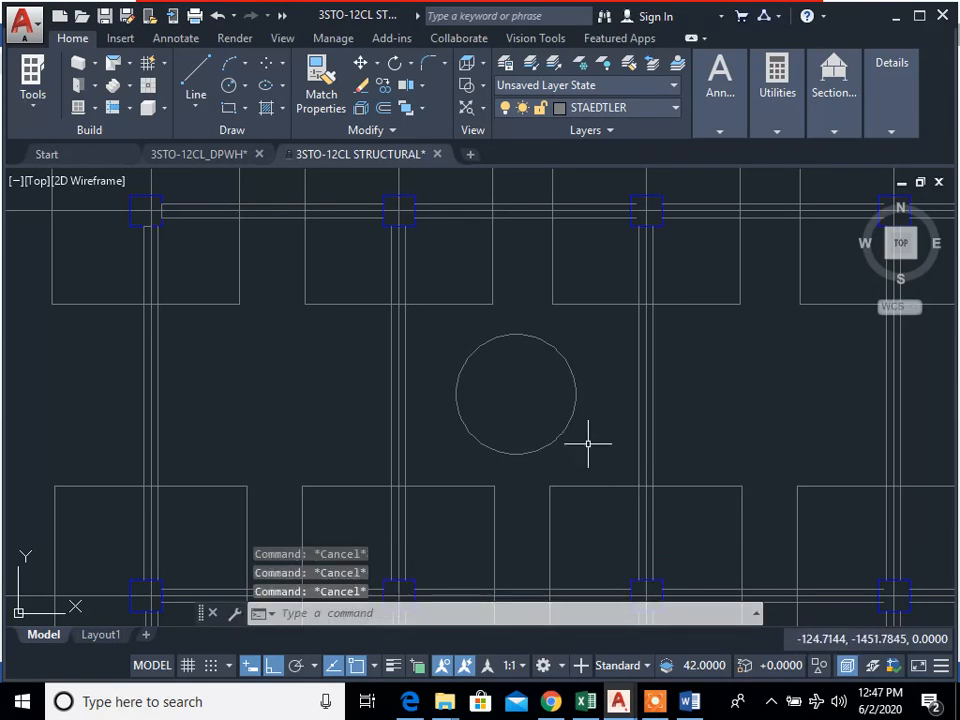
{"action": "type", "text": "e"}
{"action": "key", "text": "Return"}
{"action": "left_click", "coordinate": [500, 384]}
{"action": "left_click", "coordinate": [501, 381]}
{"action": "key", "text": "Escape"}
{"action": "type", "text": "e"}
{"action": "key", "text": "Return"}
{"action": "left_click", "coordinate": [589, 459]}
{"action": "left_click", "coordinate": [538, 431]}
{"action": "key", "text": "Return"}
Step: Draw a circle with radius 1 in the middle of the bay between gridlines 2 and 3, rows A and B
{"action": "type", "text": "c"}
{"action": "key", "text": "Return"}
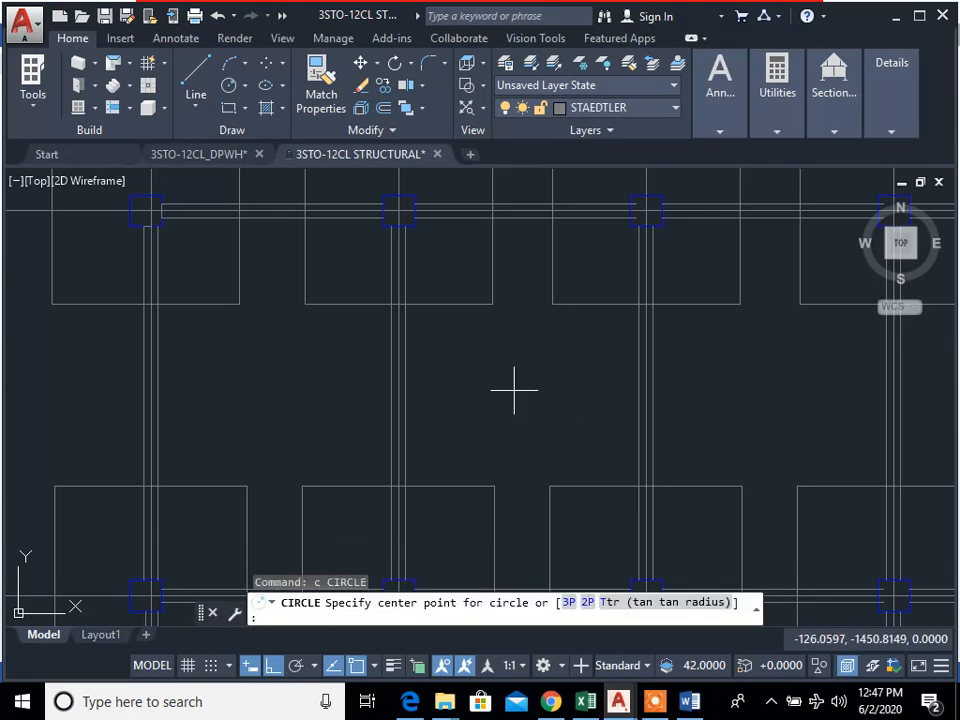
{"action": "left_click", "coordinate": [514, 390]}
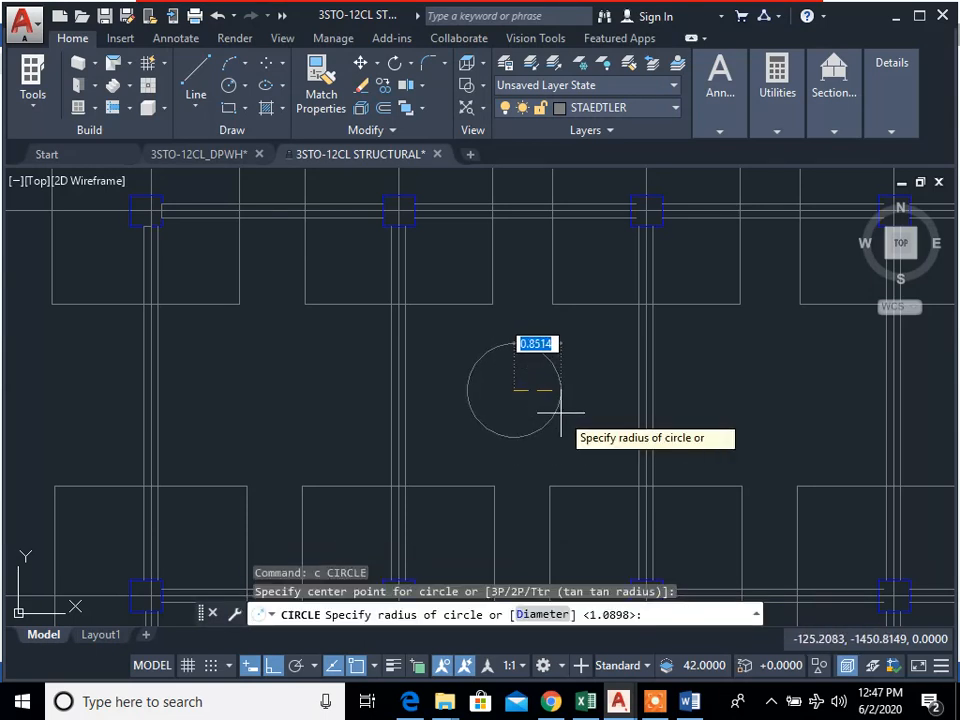
{"action": "type", "text": "1"}
{"action": "key", "text": "Return"}
{"action": "key", "text": "Escape"}
{"action": "key", "text": "Escape"}
{"action": "key", "text": "Escape"}
{"action": "scroll", "coordinate": [590, 368], "scroll_direction": "down", "scroll_amount": 4}
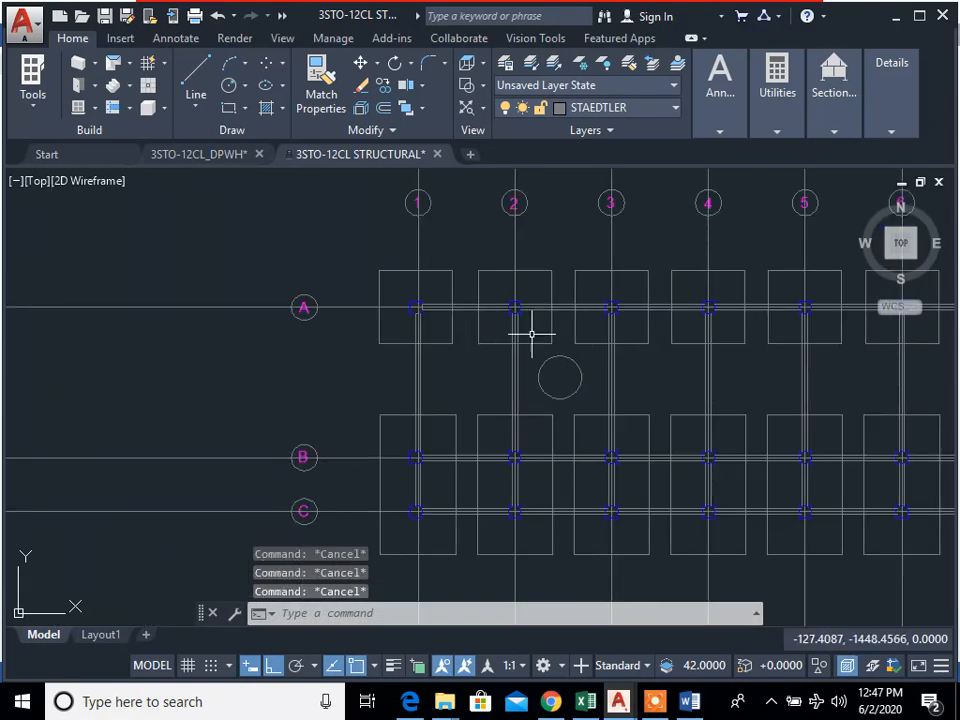
Step: Draw a vertical line about 1.48 long downward from the upper-left edge of the circle
{"action": "scroll", "coordinate": [561, 396], "scroll_direction": "up", "scroll_amount": 4}
{"action": "middle_click_drag", "start_coordinate": [581, 397], "coordinate": [583, 444]}
{"action": "scroll", "coordinate": [580, 445], "scroll_direction": "up", "scroll_amount": 4}
{"action": "type", "text": "l"}
{"action": "key", "text": "Return"}
{"action": "middle_click_drag", "start_coordinate": [477, 313], "coordinate": [560, 427]}
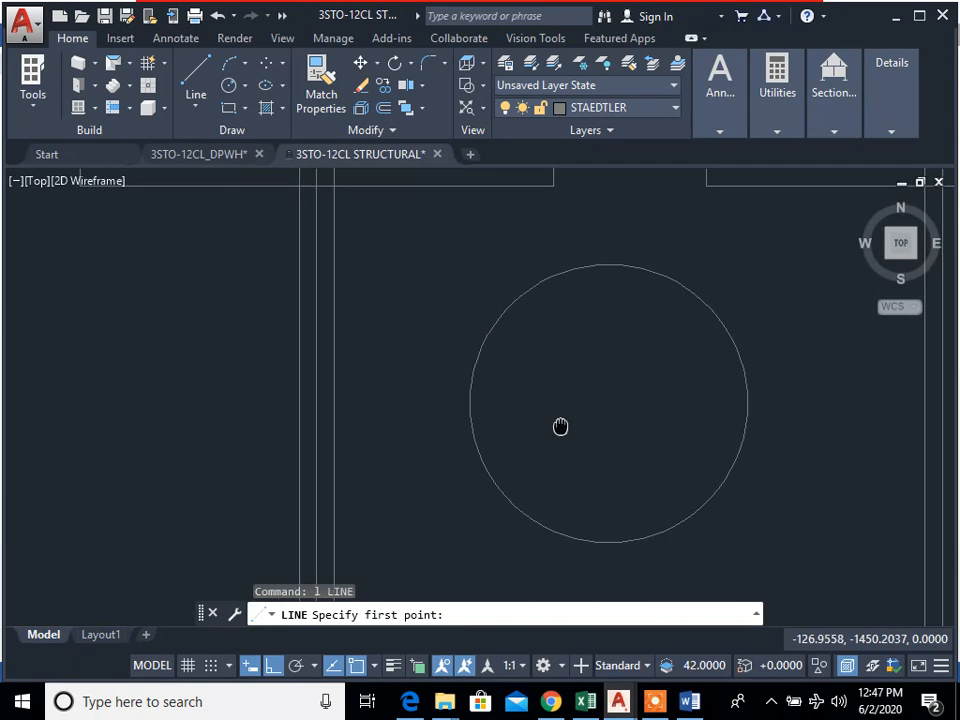
{"action": "left_click", "coordinate": [487, 337]}
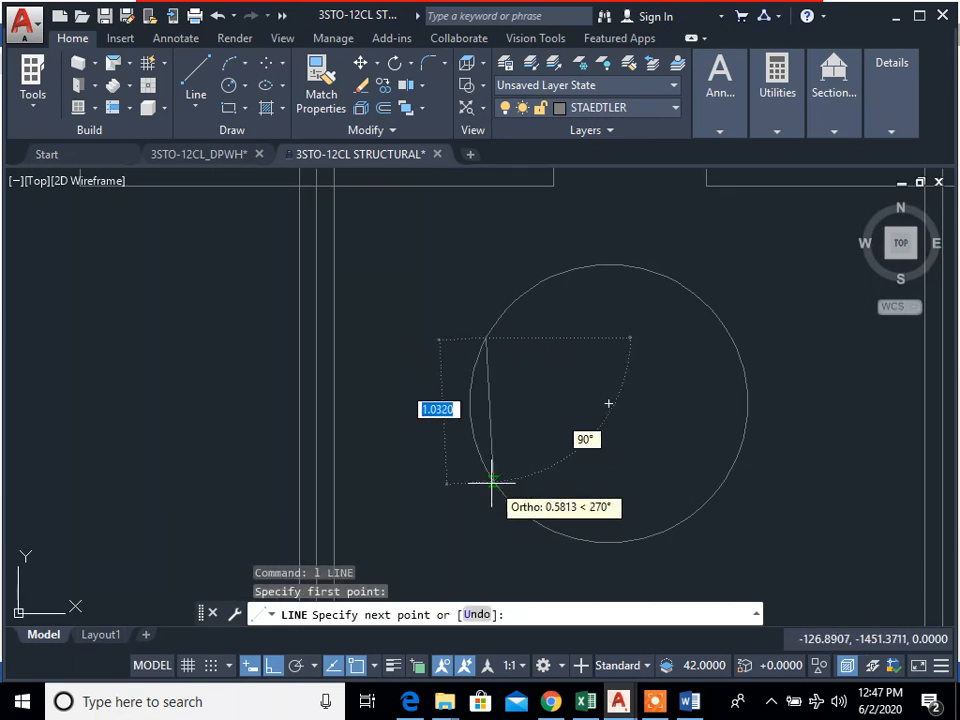
{"action": "key", "text": "F8"}
{"action": "key", "text": "F8"}
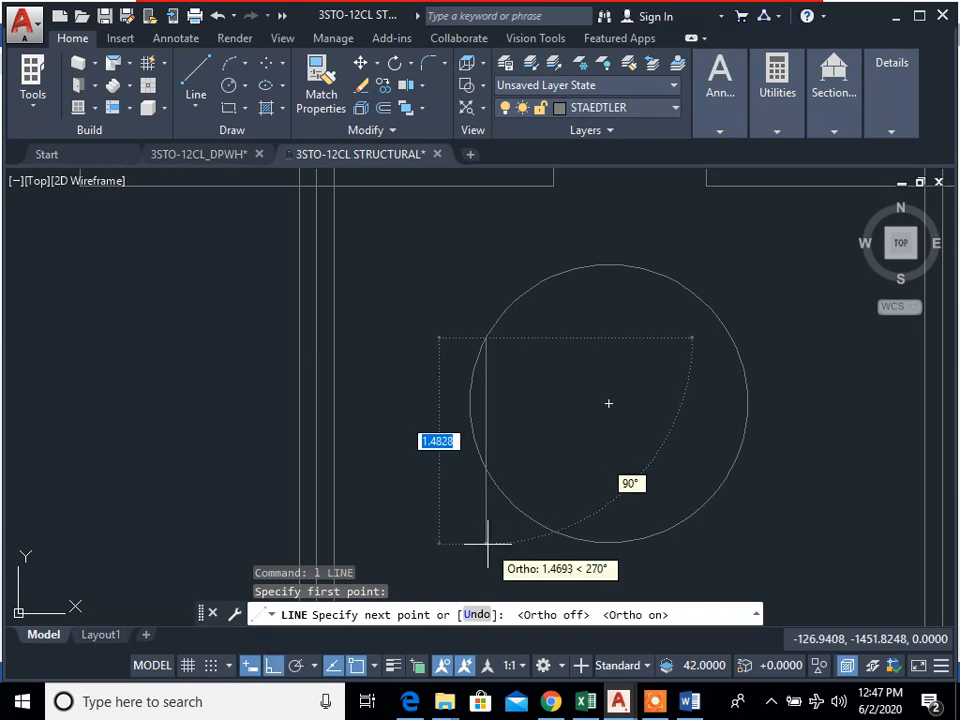
{"action": "left_click", "coordinate": [487, 545]}
{"action": "key", "text": "Escape"}
{"action": "key", "text": "Escape"}
{"action": "key", "text": "Escape"}
Step: Copy the vertical line 0.35 to the right, checking the 350 bar spacing in the Word document
{"action": "type", "text": "p"}
{"action": "key", "text": "Return"}
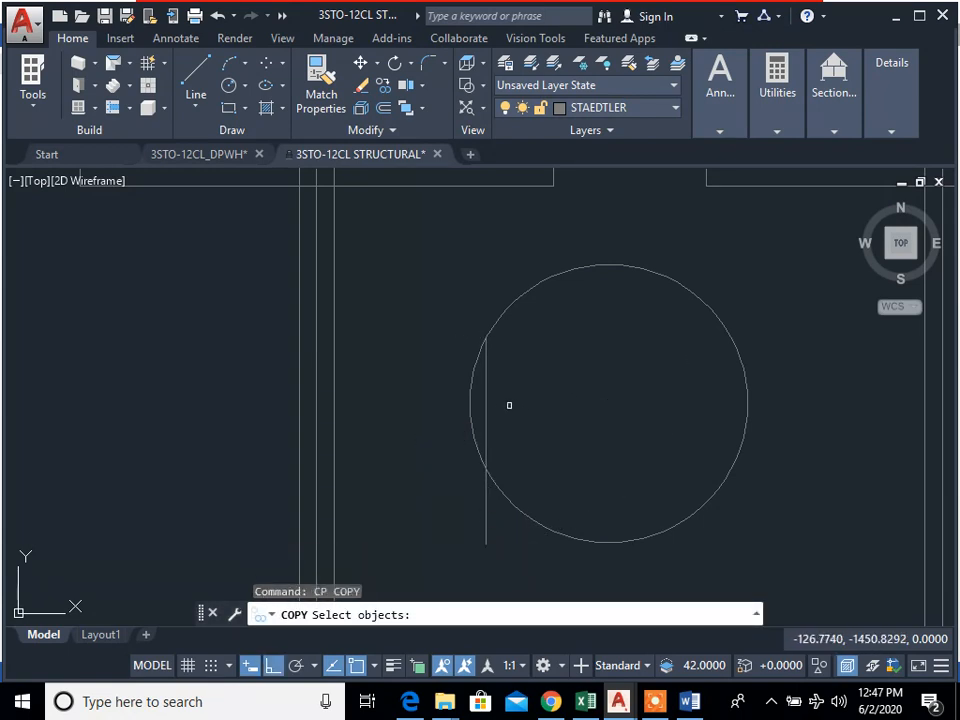
{"action": "left_click_drag", "start_coordinate": [508, 403], "coordinate": [478, 386]}
{"action": "key", "text": "Return"}
{"action": "left_click", "coordinate": [488, 383]}
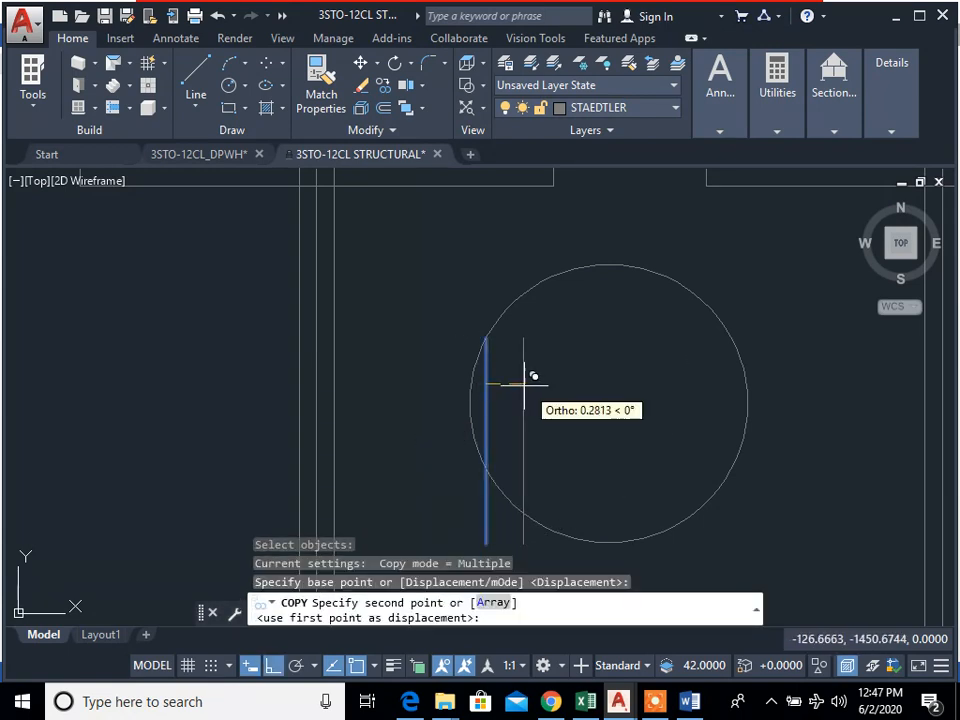
{"action": "key", "text": "alt"}
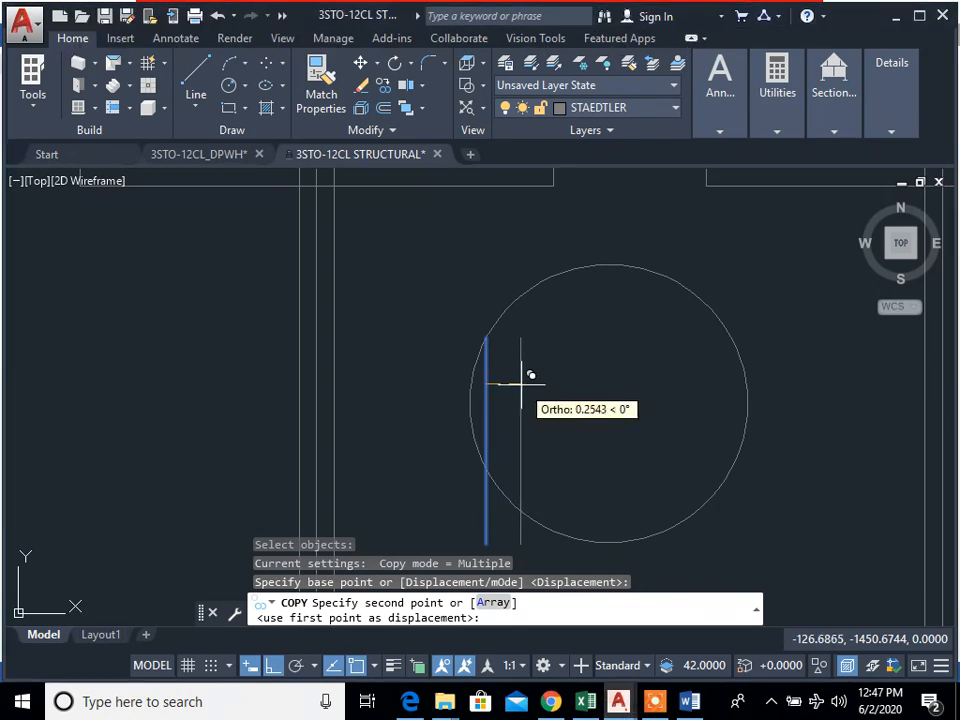
{"action": "left_click", "coordinate": [690, 702]}
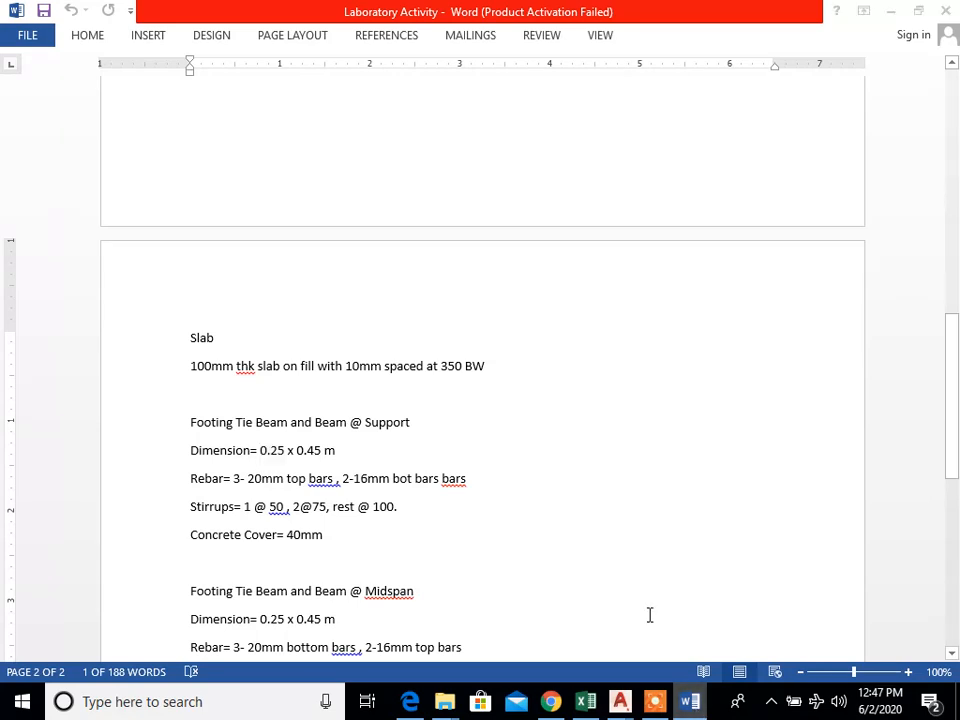
{"action": "key", "text": "alt+Tab"}
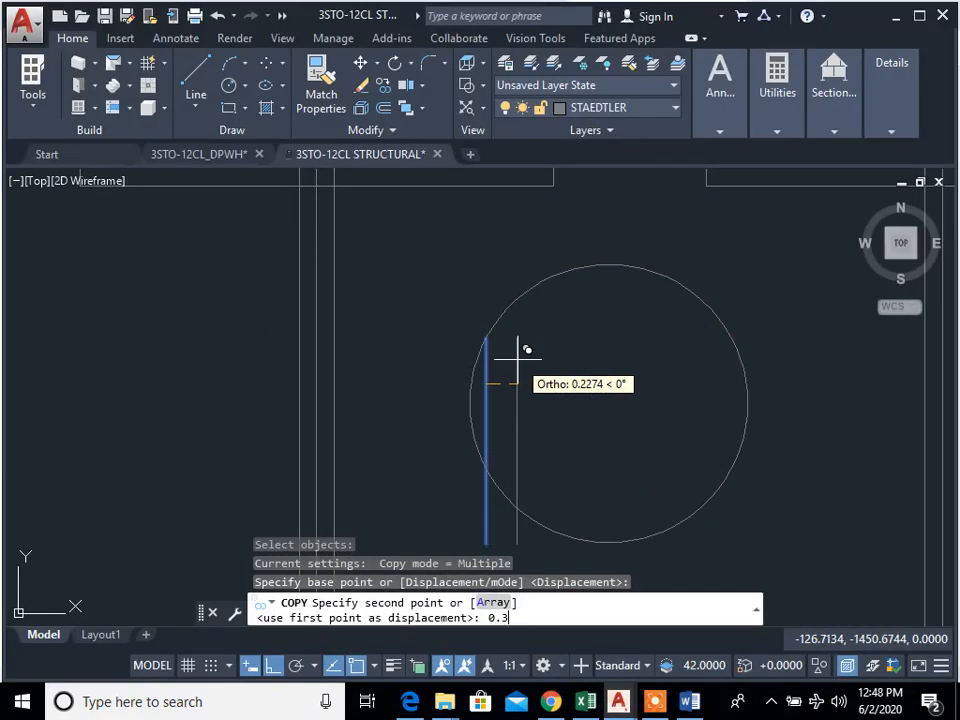
{"action": "type", "text": "5"}
{"action": "key", "text": "Return"}
{"action": "key", "text": "Escape"}
{"action": "type", "text": "cp"}
{"action": "key", "text": "Return"}
{"action": "key", "text": "Escape"}
{"action": "key", "text": "Escape"}
{"action": "key", "text": "Escape"}
{"action": "type", "text": "o"}
{"action": "key", "text": "Return"}
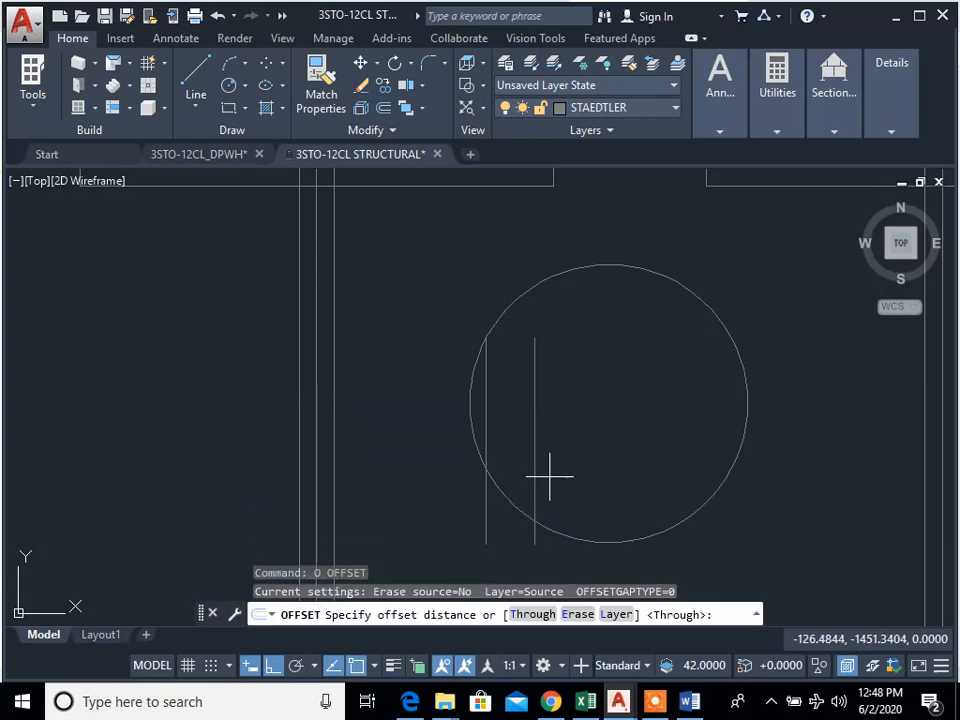
{"action": "key", "text": "Escape"}
{"action": "key", "text": "Escape"}
{"action": "key", "text": "Return"}
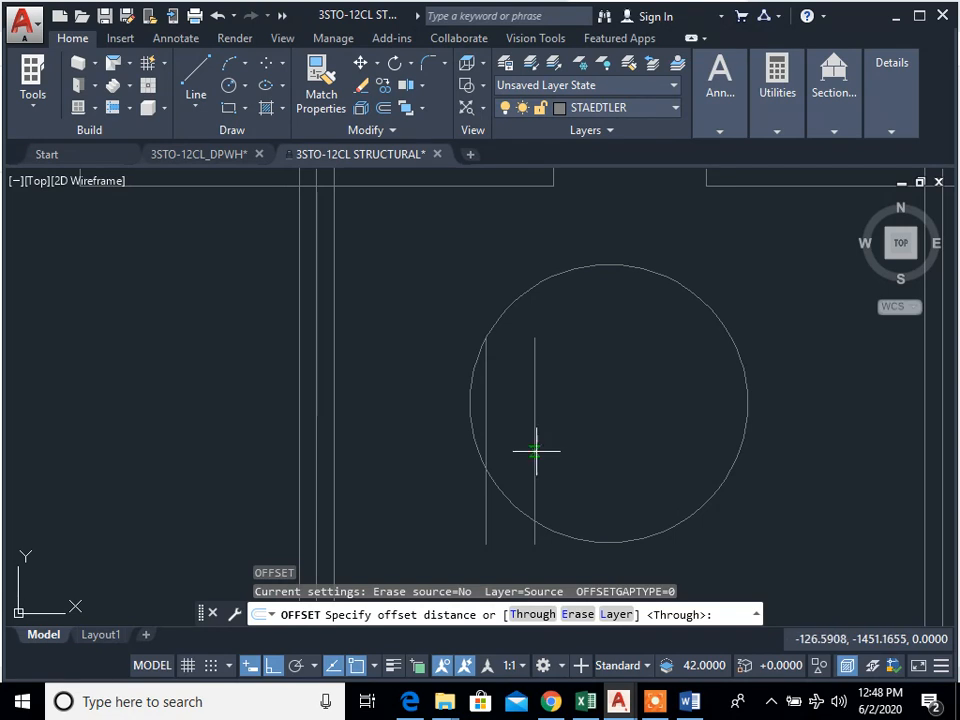
{"action": "left_click", "coordinate": [535, 441]}
{"action": "key", "text": "Escape"}
{"action": "key", "text": "Escape"}
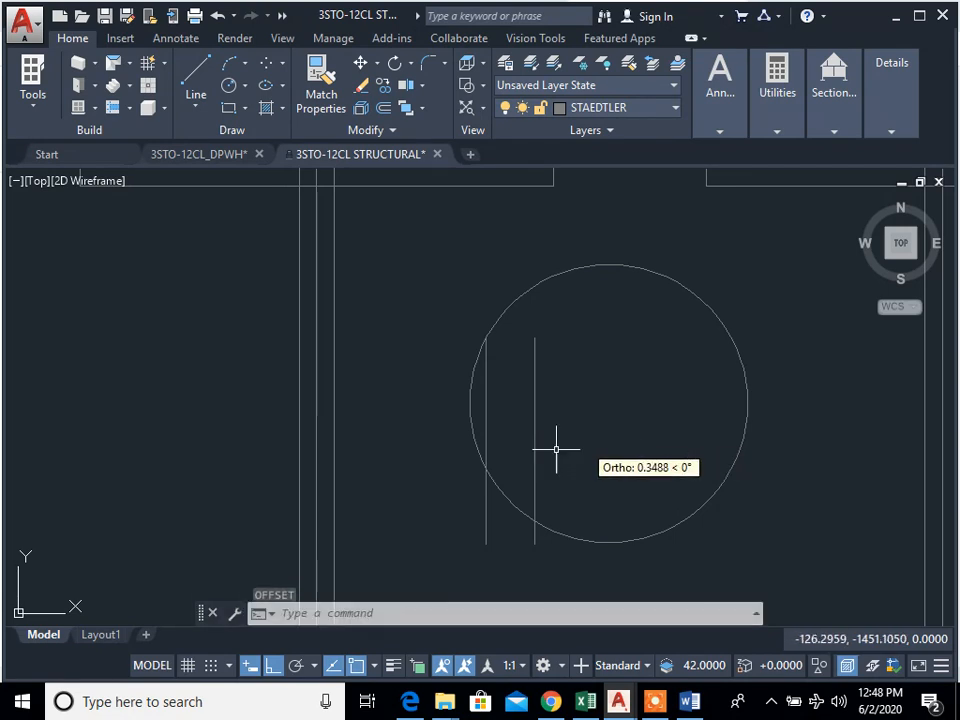
Step: Offset the vertical bar line to the right four times at 0.35 spacing, filling the circle's width
{"action": "left_click", "coordinate": [531, 387]}
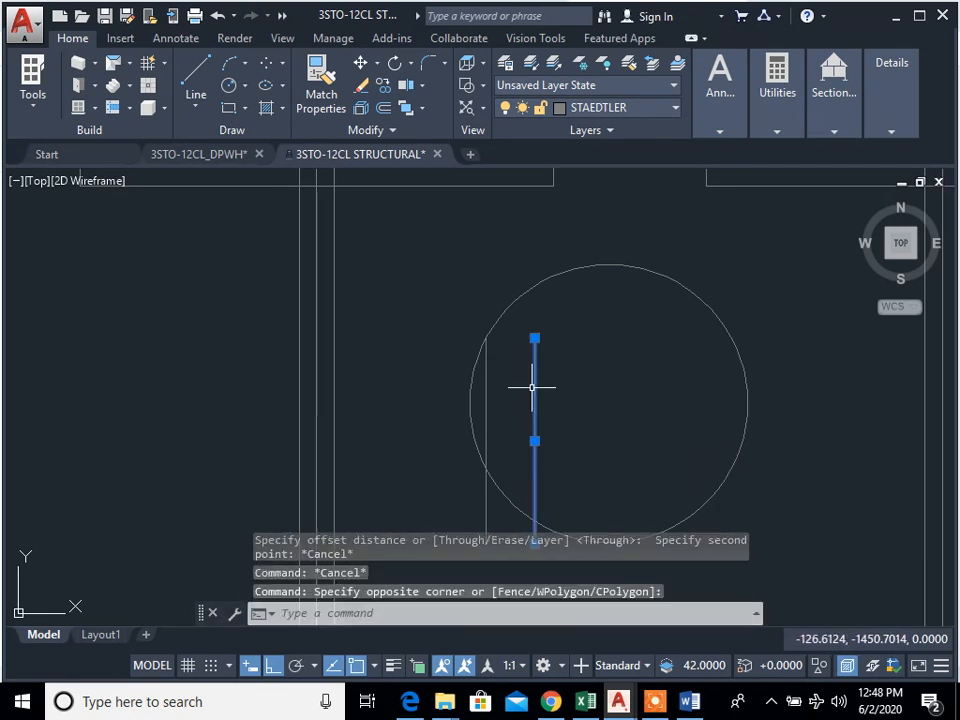
{"action": "key", "text": "Return"}
{"action": "type", "text": ".35"}
{"action": "key", "text": "Return"}
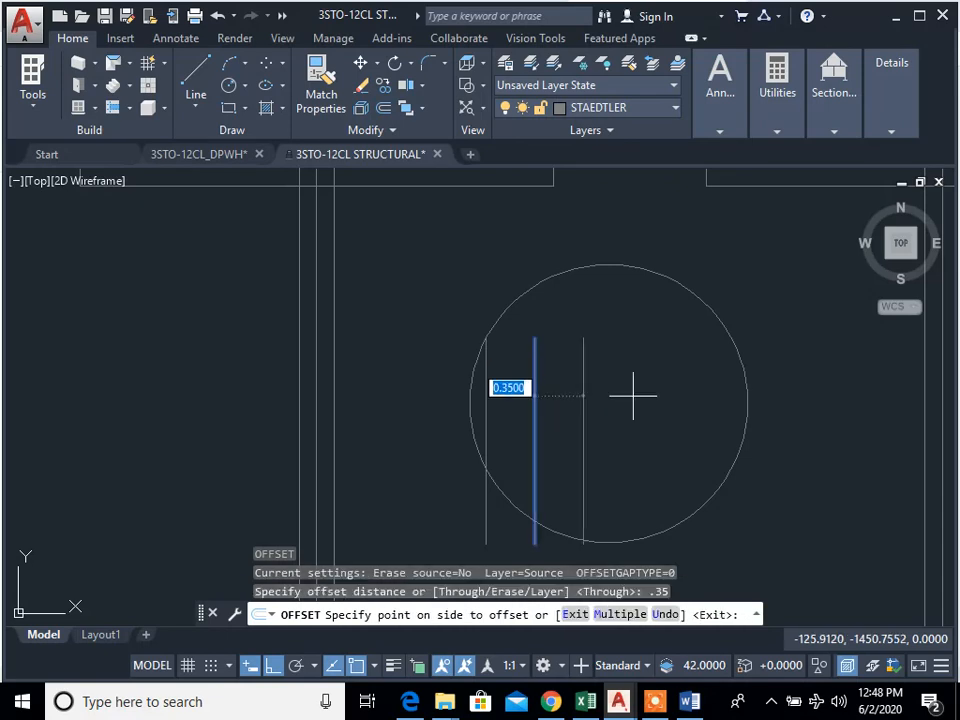
{"action": "left_click", "coordinate": [561, 402]}
{"action": "left_click", "coordinate": [584, 400]}
{"action": "left_click", "coordinate": [643, 403]}
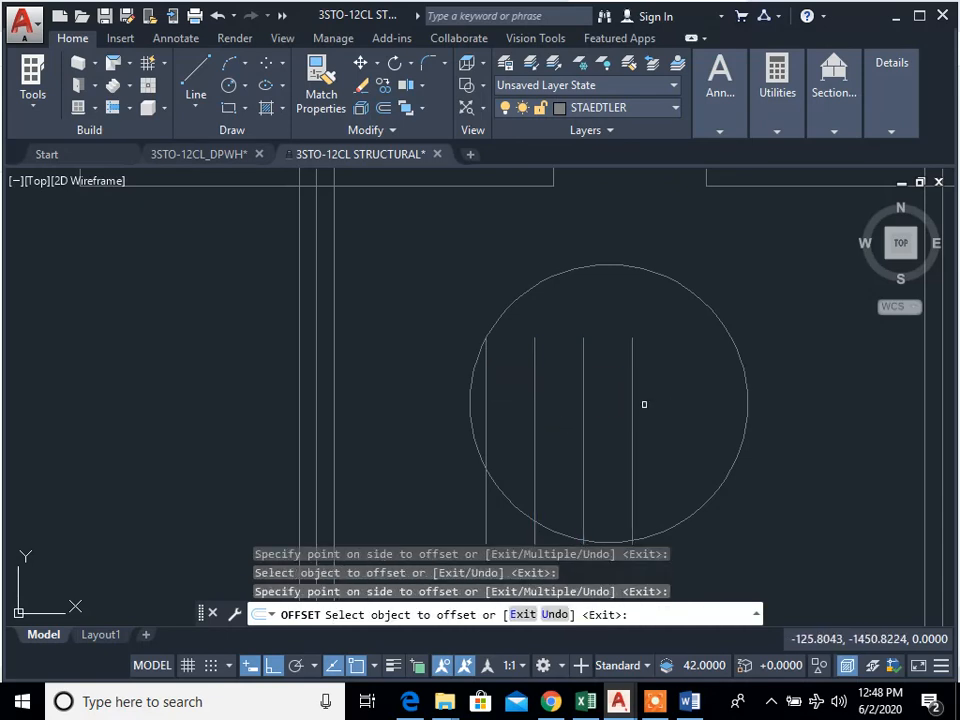
{"action": "left_click", "coordinate": [632, 400]}
{"action": "left_click", "coordinate": [704, 399]}
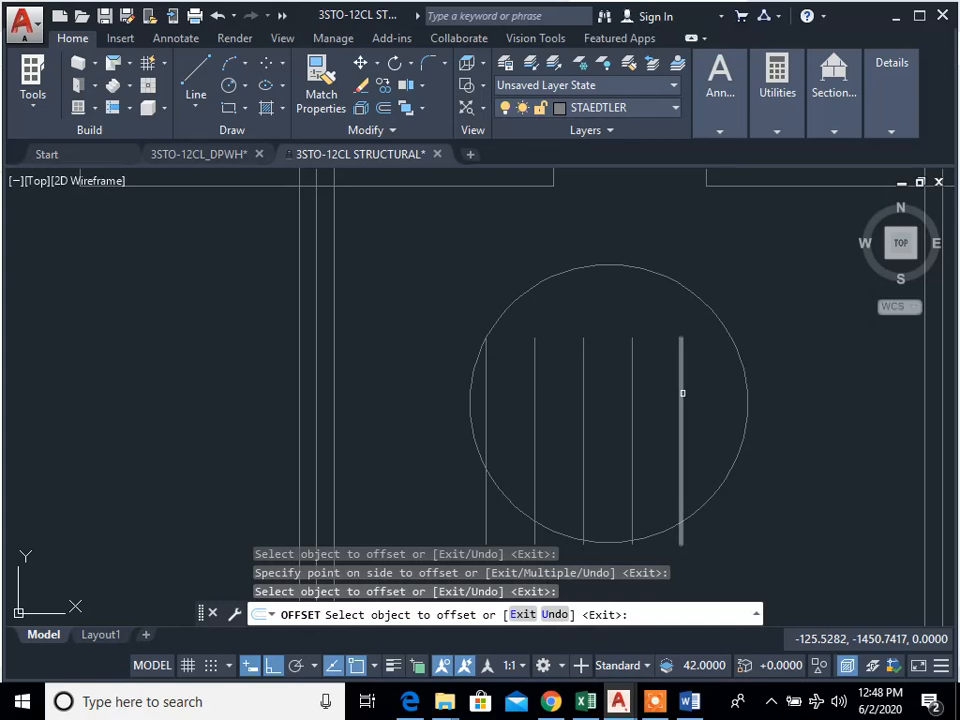
{"action": "left_click", "coordinate": [682, 393]}
{"action": "left_click", "coordinate": [738, 392]}
{"action": "key", "text": "Escape"}
{"action": "key", "text": "Escape"}
{"action": "key", "text": "Escape"}
{"action": "key", "text": "Escape"}
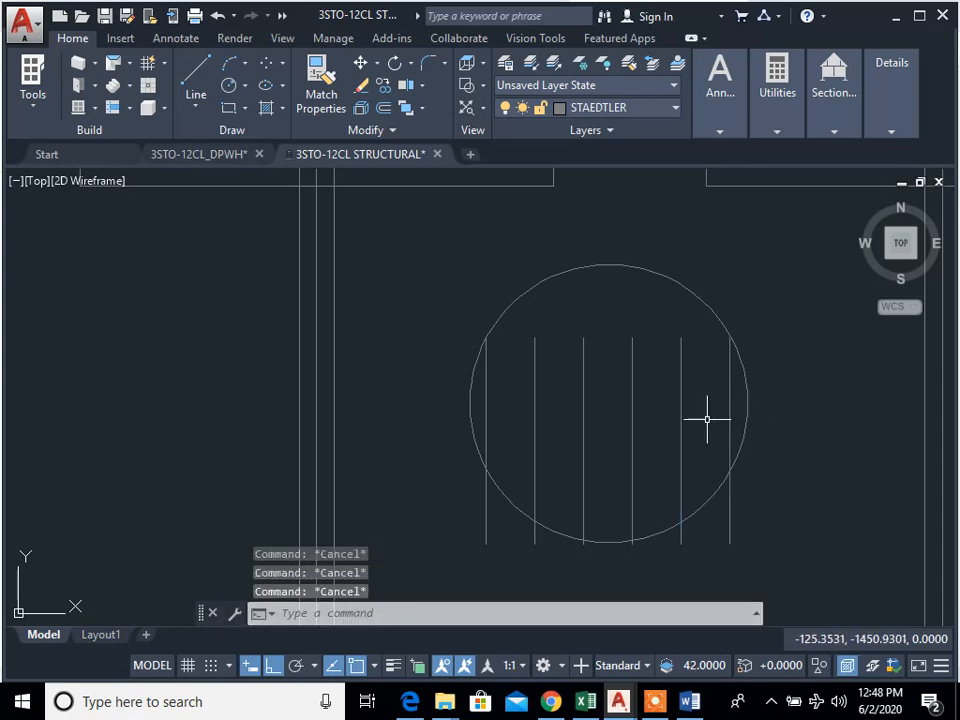
Step: Draw a horizontal line connecting the upper ends of the outermost vertical bars
{"action": "middle_click_drag", "start_coordinate": [710, 403], "coordinate": [710, 437]}
{"action": "type", "text": "l"}
{"action": "key", "text": "Return"}
{"action": "left_click", "coordinate": [729, 371]}
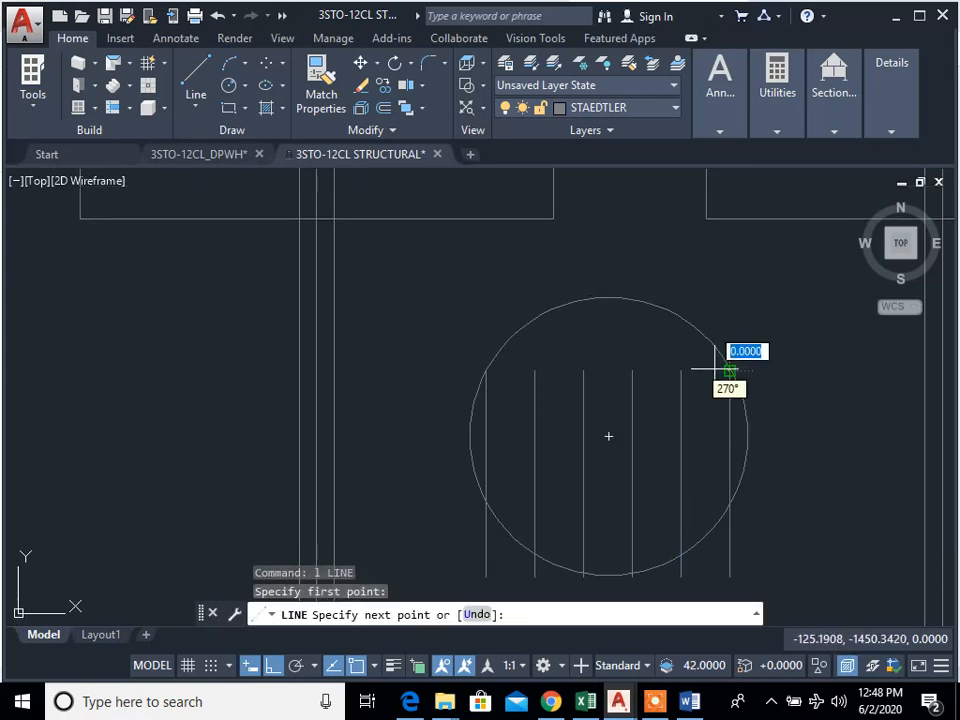
{"action": "left_click", "coordinate": [608, 436]}
{"action": "key", "text": "Escape"}
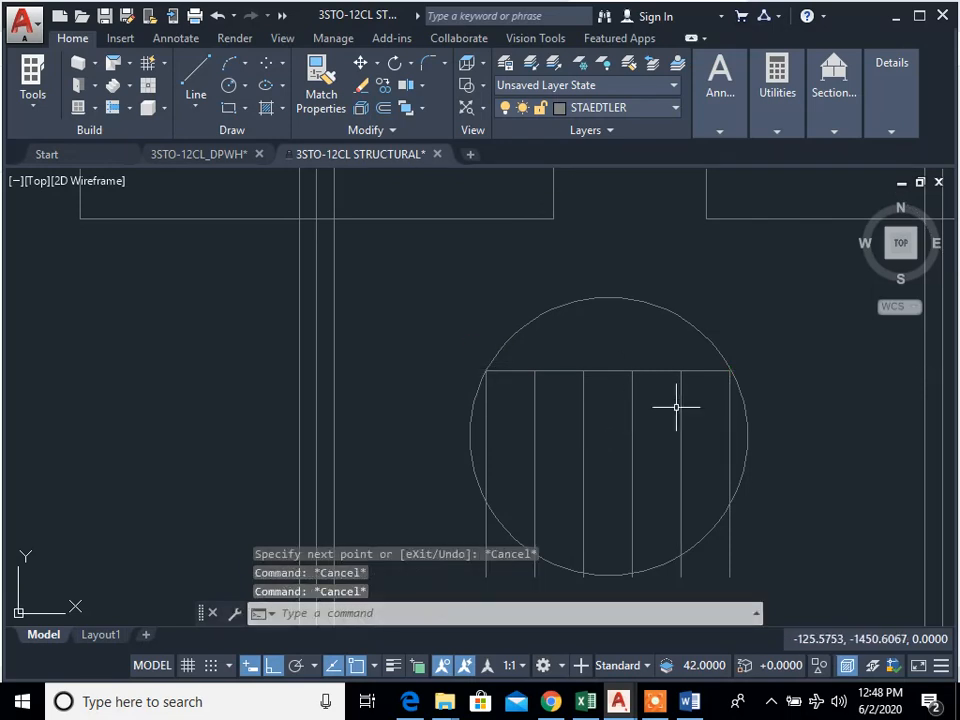
Step: Offset the horizontal line at 0.35 spacing, four times downward and once upward, across the circle
{"action": "type", "text": "o"}
{"action": "key", "text": "Return"}
{"action": "key", "text": "Return"}
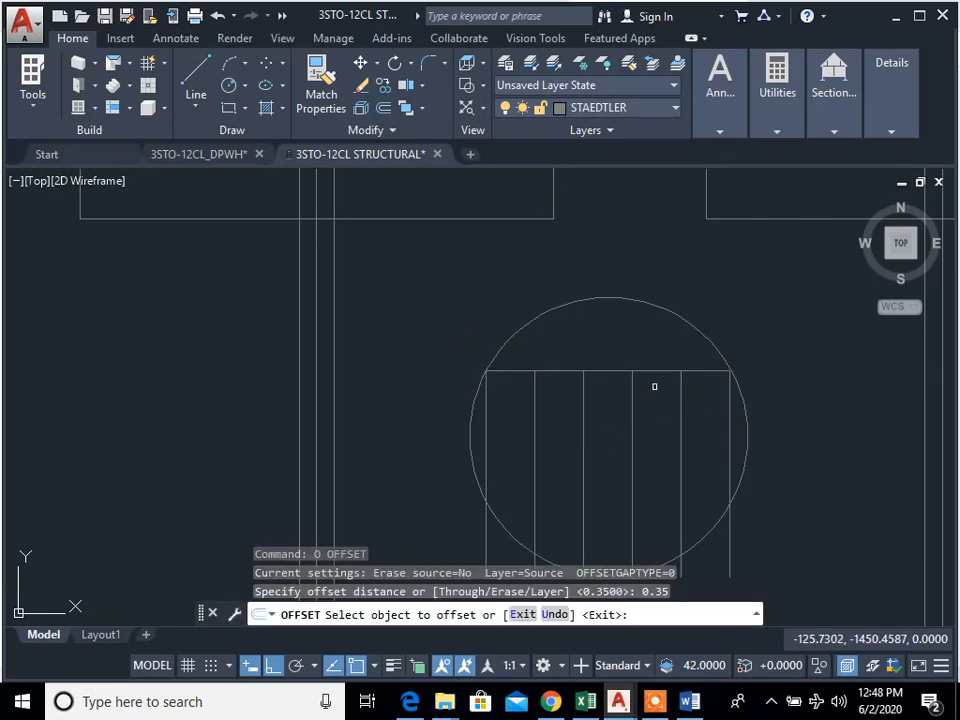
{"action": "left_click", "coordinate": [651, 371]}
{"action": "left_click", "coordinate": [658, 446]}
{"action": "left_click", "coordinate": [660, 418]}
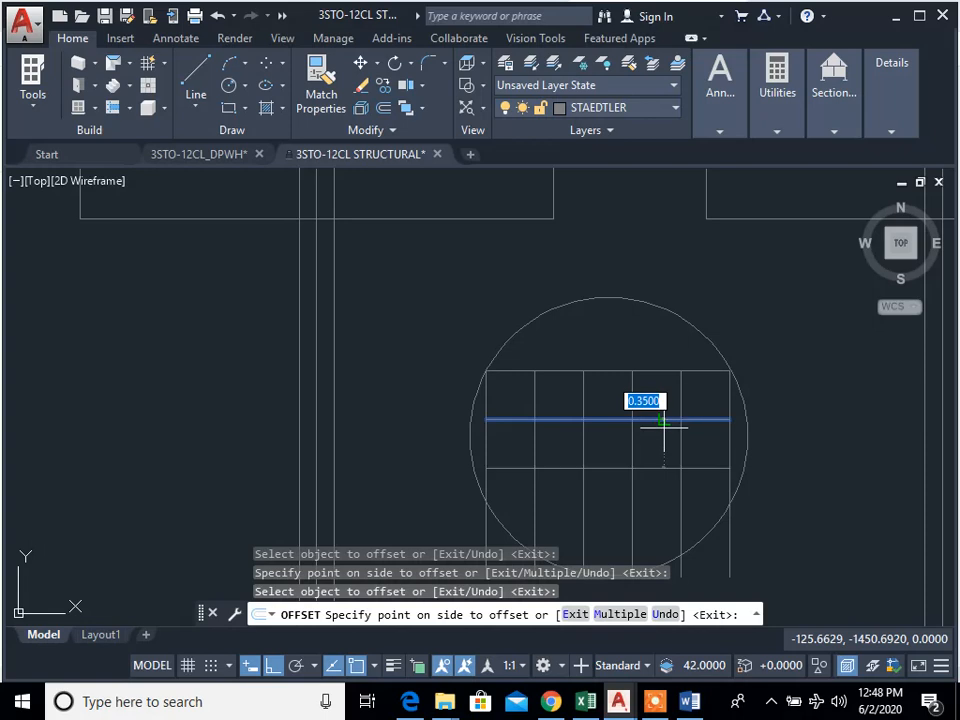
{"action": "left_click", "coordinate": [659, 469]}
{"action": "left_click", "coordinate": [669, 476]}
{"action": "left_click", "coordinate": [666, 356]}
{"action": "left_click", "coordinate": [661, 514]}
{"action": "left_click", "coordinate": [713, 517]}
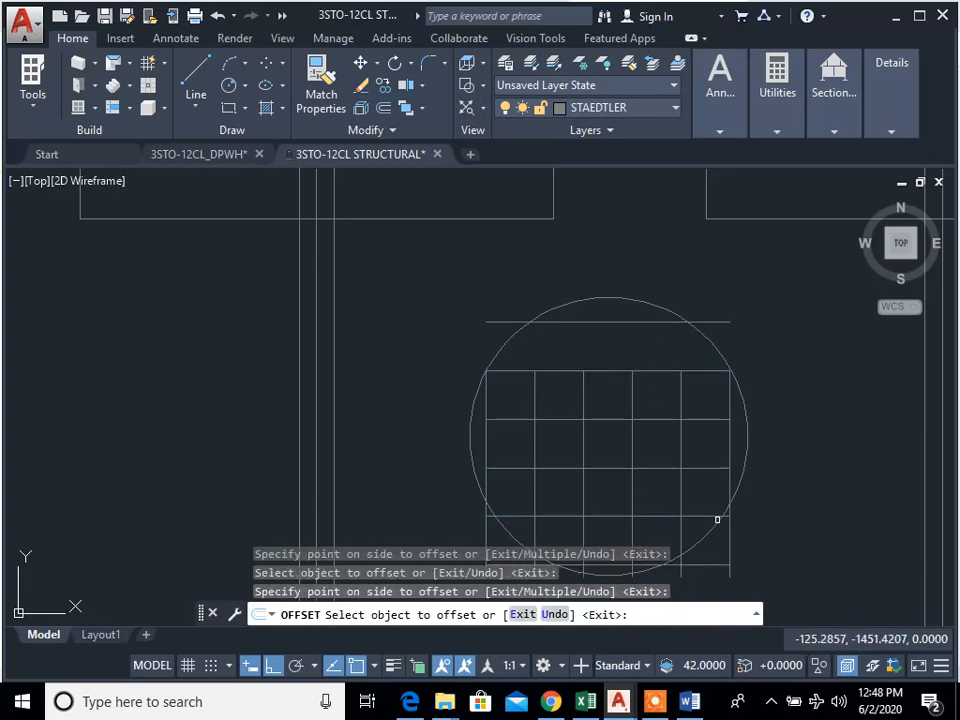
{"action": "key", "text": "Escape"}
Step: Extend the four inner vertical bars upward to the circle's edge
{"action": "scroll", "coordinate": [720, 508], "scroll_direction": "up", "scroll_amount": 2}
{"action": "middle_click_drag", "start_coordinate": [720, 508], "coordinate": [701, 421]}
{"action": "scroll", "coordinate": [716, 455], "scroll_direction": "down", "scroll_amount": 2}
{"action": "type", "text": "ex"}
{"action": "key", "text": "Return"}
{"action": "left_click", "coordinate": [672, 311]}
{"action": "left_click", "coordinate": [517, 313]}
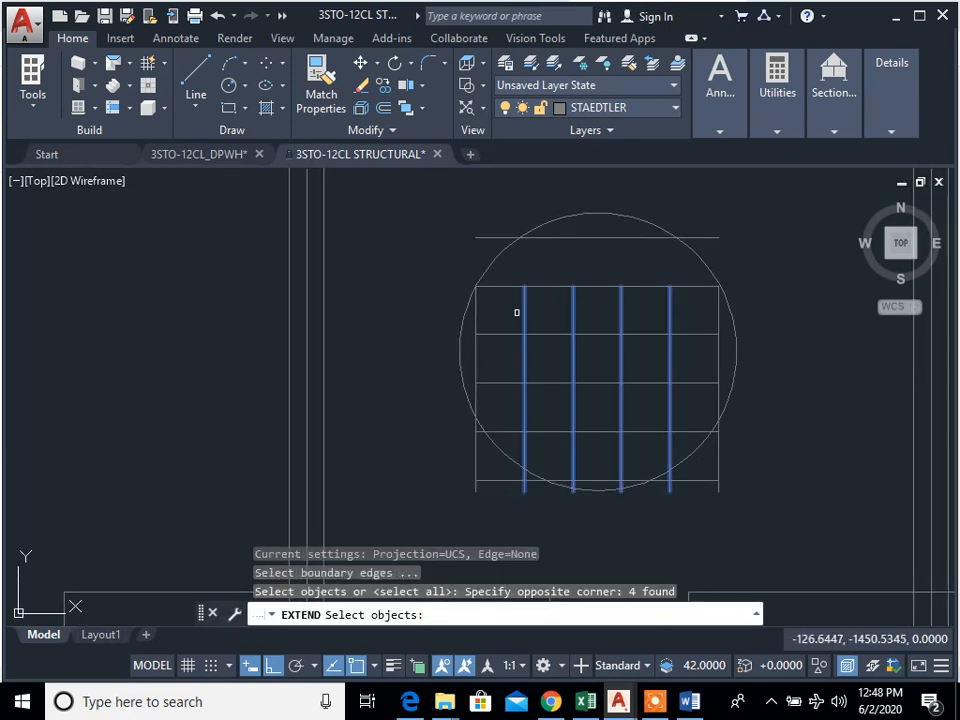
{"action": "left_click", "coordinate": [605, 215]}
{"action": "key", "text": "Return"}
{"action": "left_click", "coordinate": [693, 310]}
{"action": "left_click", "coordinate": [545, 300]}
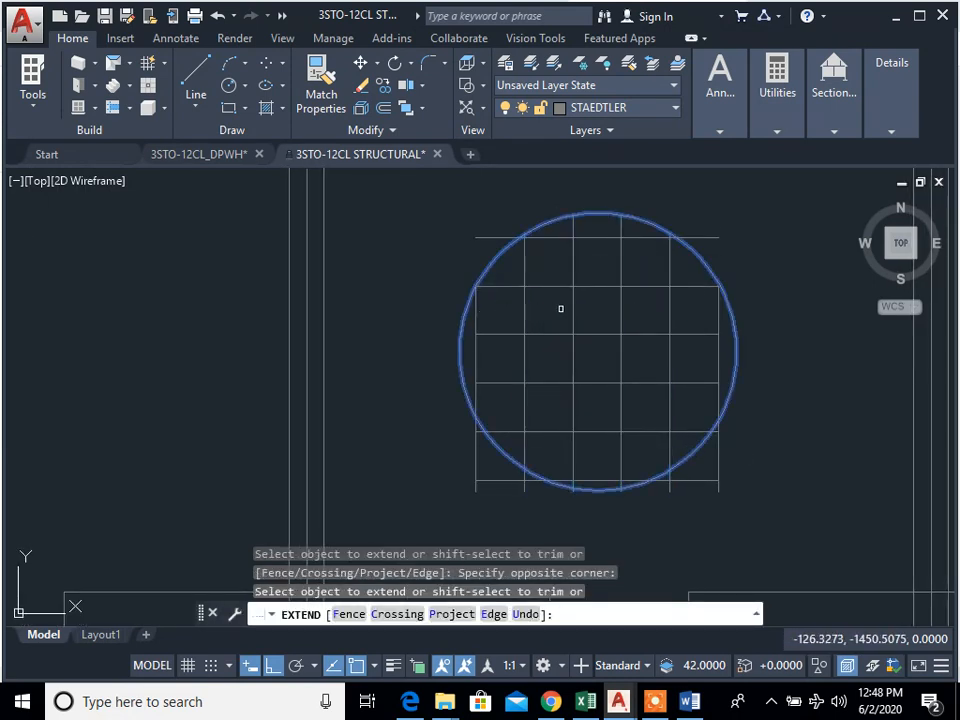
{"action": "key", "text": "Escape"}
{"action": "key", "text": "Escape"}
{"action": "key", "text": "Escape"}
Step: Trim the bars outside the circle's lower-right edge and erase the three leftover segments
{"action": "scroll", "coordinate": [745, 516], "scroll_direction": "up", "scroll_amount": 3}
{"action": "type", "text": "te cor"}
{"action": "key", "text": "Return"}
{"action": "left_click", "coordinate": [754, 506]}
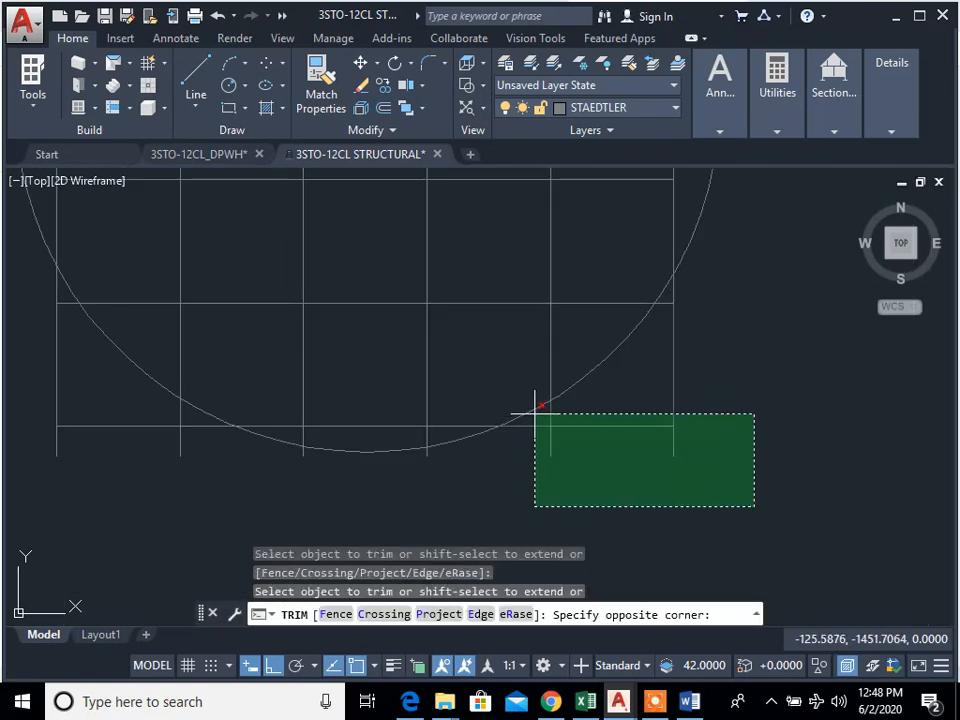
{"action": "left_click", "coordinate": [535, 413]}
{"action": "key", "text": "Escape"}
{"action": "type", "text": "e"}
{"action": "key", "text": "Return"}
{"action": "left_click", "coordinate": [729, 498]}
{"action": "left_click", "coordinate": [544, 410]}
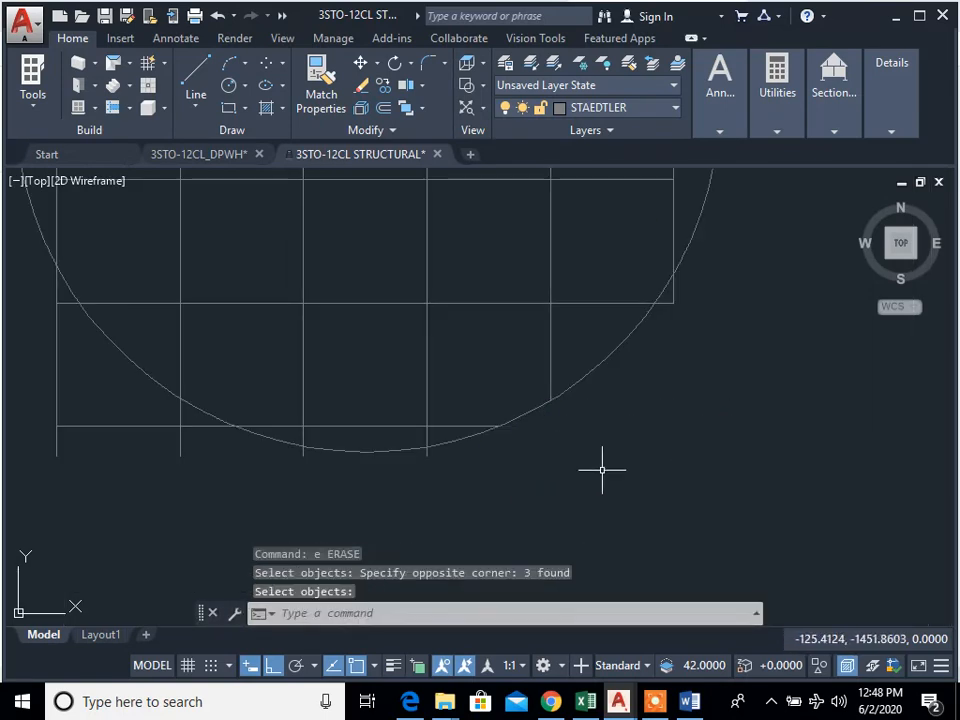
Step: Trim the corner where the rightmost vertical bar and the horizontal bar still protrude beyond the circle's lower-right edge
{"action": "scroll", "coordinate": [693, 335], "scroll_direction": "up", "scroll_amount": 2}
{"action": "middle_click_drag", "start_coordinate": [681, 322], "coordinate": [643, 478]}
{"action": "scroll", "coordinate": [643, 478], "scroll_direction": "up", "scroll_amount": 4}
{"action": "type", "text": "tr"}
{"action": "key", "text": "Return"}
Step: Trim the bars outside the circle's lower-left edge and erase the detached leftover segments
{"action": "key", "text": "Return"}
{"action": "left_click", "coordinate": [688, 438]}
{"action": "left_click", "coordinate": [582, 323]}
{"action": "scroll", "coordinate": [658, 450], "scroll_direction": "down", "scroll_amount": 4}
{"action": "scroll", "coordinate": [579, 461], "scroll_direction": "up", "scroll_amount": 3}
{"action": "scroll", "coordinate": [624, 489], "scroll_direction": "up", "scroll_amount": 1}
{"action": "left_click", "coordinate": [630, 488]}
{"action": "left_click", "coordinate": [280, 362]}
{"action": "scroll", "coordinate": [452, 424], "scroll_direction": "down", "scroll_amount": 2}
{"action": "key", "text": "Escape"}
{"action": "type", "text": "e"}
{"action": "key", "text": "Return"}
{"action": "left_click", "coordinate": [574, 476]}
{"action": "left_click", "coordinate": [273, 371]}
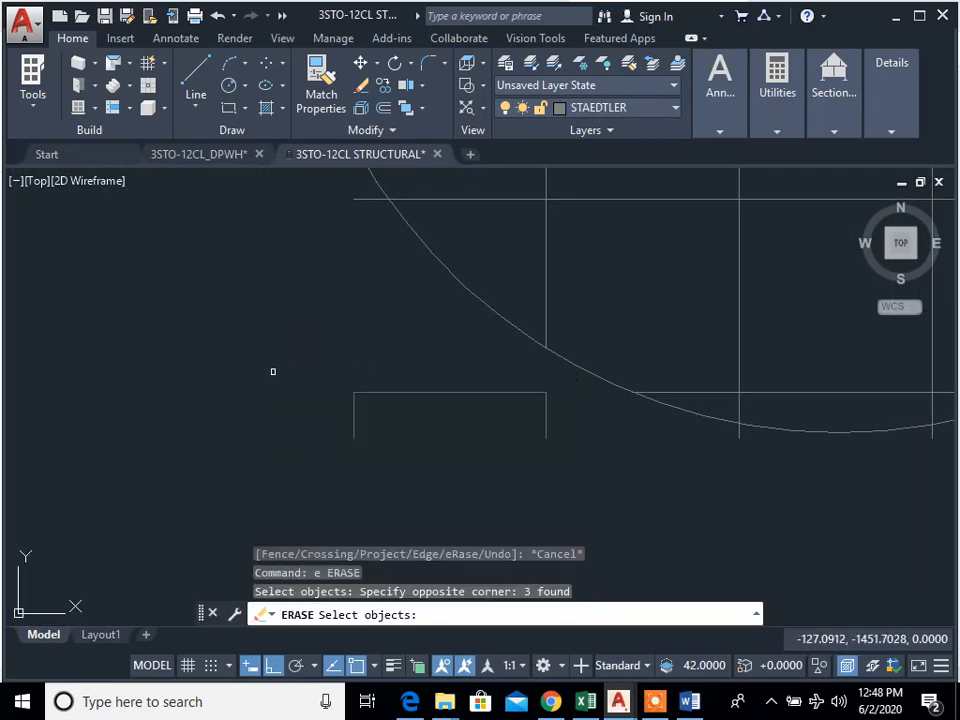
Step: Trim the horizontal bar end still overhanging the circle's lower-left edge
{"action": "key", "text": "Return"}
{"action": "scroll", "coordinate": [555, 420], "scroll_direction": "down", "scroll_amount": 5}
{"action": "scroll", "coordinate": [494, 369], "scroll_direction": "up", "scroll_amount": 5}
{"action": "type", "text": "tr"}
{"action": "key", "text": "Return"}
{"action": "key", "text": "Return"}
{"action": "left_click", "coordinate": [609, 440]}
{"action": "left_click", "coordinate": [566, 400]}
{"action": "scroll", "coordinate": [540, 540], "scroll_direction": "down", "scroll_amount": 5}
Step: Trim both ends of the uppermost horizontal bar back to the circle
{"action": "scroll", "coordinate": [575, 335], "scroll_direction": "up", "scroll_amount": 5}
{"action": "left_click", "coordinate": [574, 328]}
{"action": "left_click", "coordinate": [550, 268]}
{"action": "scroll", "coordinate": [500, 411], "scroll_direction": "down", "scroll_amount": 5}
{"action": "scroll", "coordinate": [614, 411], "scroll_direction": "up", "scroll_amount": 2}
{"action": "scroll", "coordinate": [614, 411], "scroll_direction": "up", "scroll_amount": 5}
{"action": "left_click", "coordinate": [660, 392]}
{"action": "left_click", "coordinate": [606, 306]}
{"action": "scroll", "coordinate": [675, 405], "scroll_direction": "down", "scroll_amount": 3}
{"action": "scroll", "coordinate": [664, 433], "scroll_direction": "down", "scroll_amount": 2}
{"action": "middle_click_drag", "start_coordinate": [664, 433], "coordinate": [669, 389]}
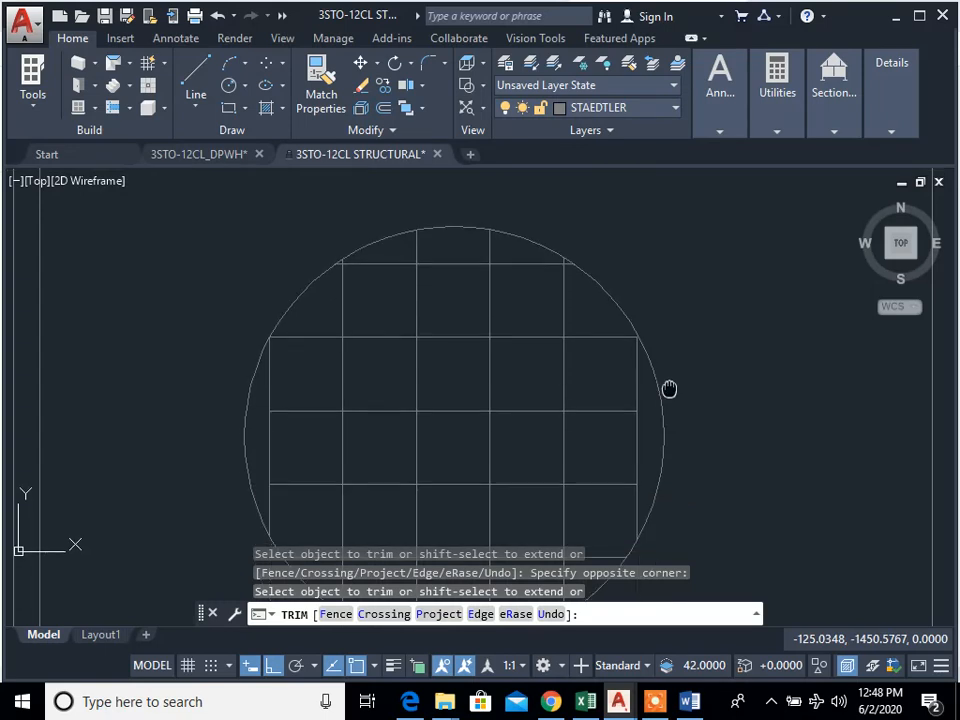
{"action": "key", "text": "Escape"}
Step: Extend the two middle horizontal bars to the circle on both sides
{"action": "type", "text": "ex"}
{"action": "key", "text": "Return"}
{"action": "left_click", "coordinate": [612, 505]}
{"action": "left_click", "coordinate": [588, 384]}
{"action": "left_click", "coordinate": [680, 446]}
{"action": "left_click", "coordinate": [637, 454]}
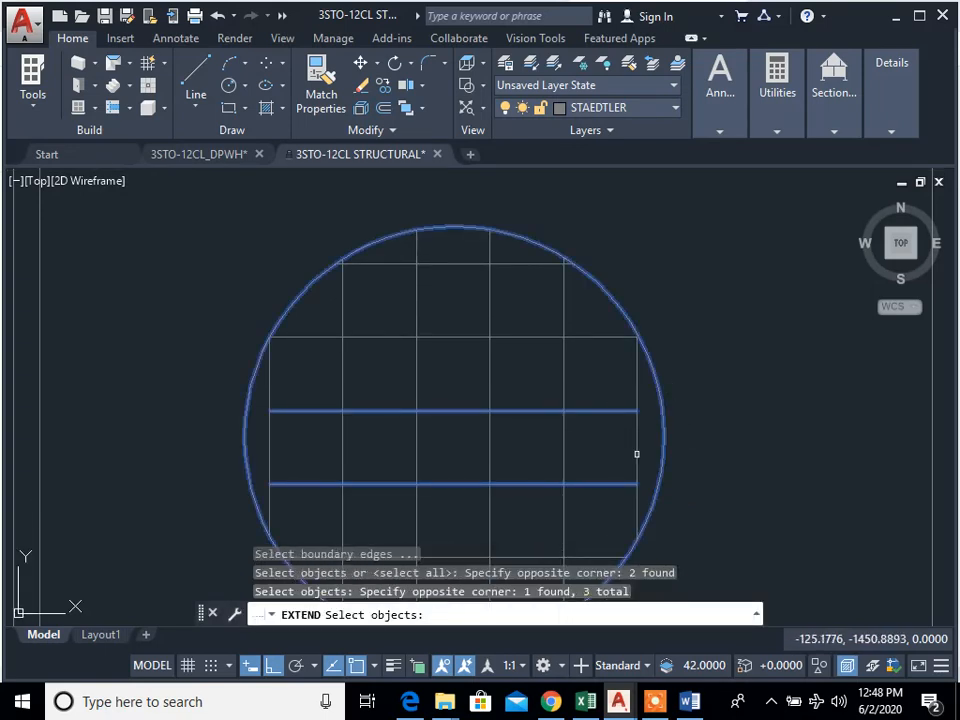
{"action": "left_click", "coordinate": [580, 376]}
{"action": "left_click", "coordinate": [299, 494]}
{"action": "left_click", "coordinate": [281, 392]}
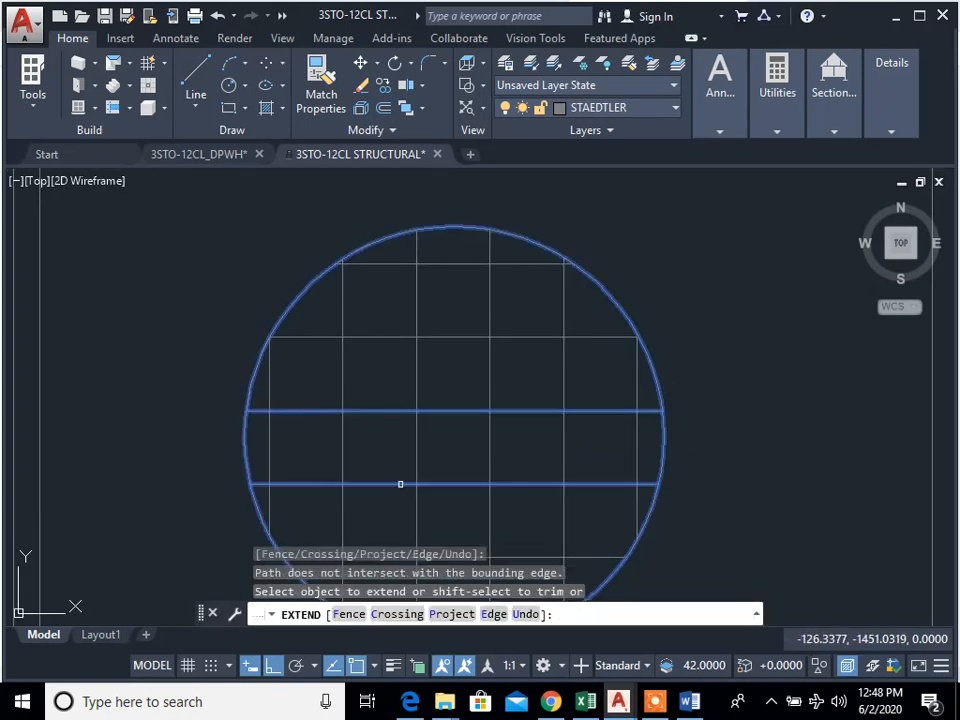
{"action": "key", "text": "Return"}
{"action": "scroll", "coordinate": [523, 384], "scroll_direction": "down", "scroll_amount": 5}
{"action": "key", "text": "Escape"}
{"action": "key", "text": "Escape"}
Step: Trim the remaining bar ends that protrude outside the circle, including those below its bottom edge
{"action": "scroll", "coordinate": [560, 400], "scroll_direction": "down", "scroll_amount": 3}
{"action": "scroll", "coordinate": [521, 480], "scroll_direction": "up", "scroll_amount": 10}
{"action": "type", "text": "te cor"}
{"action": "key", "text": "Return"}
{"action": "key", "text": "Return"}
{"action": "left_click", "coordinate": [593, 343]}
{"action": "left_click", "coordinate": [510, 292]}
{"action": "scroll", "coordinate": [695, 404], "scroll_direction": "down", "scroll_amount": 3}
{"action": "scroll", "coordinate": [880, 405], "scroll_direction": "up", "scroll_amount": 3}
{"action": "left_click", "coordinate": [486, 439]}
{"action": "left_click", "coordinate": [219, 376]}
{"action": "scroll", "coordinate": [531, 420], "scroll_direction": "down", "scroll_amount": 6}
{"action": "key", "text": "Escape"}
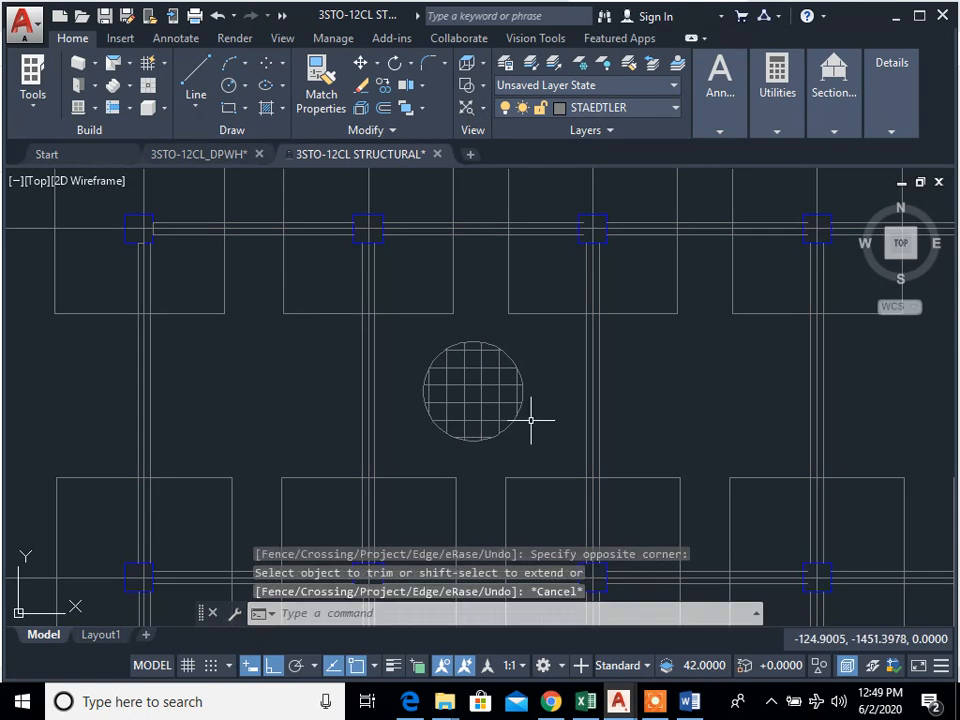
Step: Examine the circular bar mesh in its bay and the foundation plan along gridlines 1 to 11
{"action": "middle_click_drag", "start_coordinate": [531, 419], "coordinate": [435, 358]}
{"action": "scroll", "coordinate": [431, 358], "scroll_direction": "down", "scroll_amount": 2}
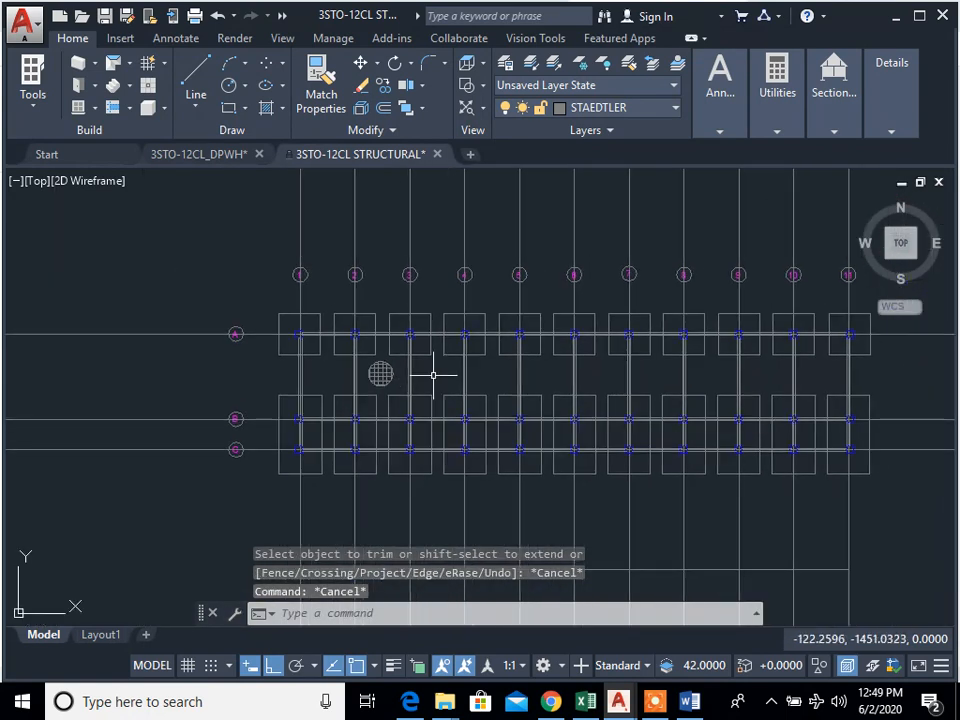
{"action": "scroll", "coordinate": [435, 375], "scroll_direction": "up", "scroll_amount": 2}
{"action": "scroll", "coordinate": [369, 399], "scroll_direction": "up", "scroll_amount": 2}
{"action": "scroll", "coordinate": [473, 439], "scroll_direction": "down", "scroll_amount": 2}
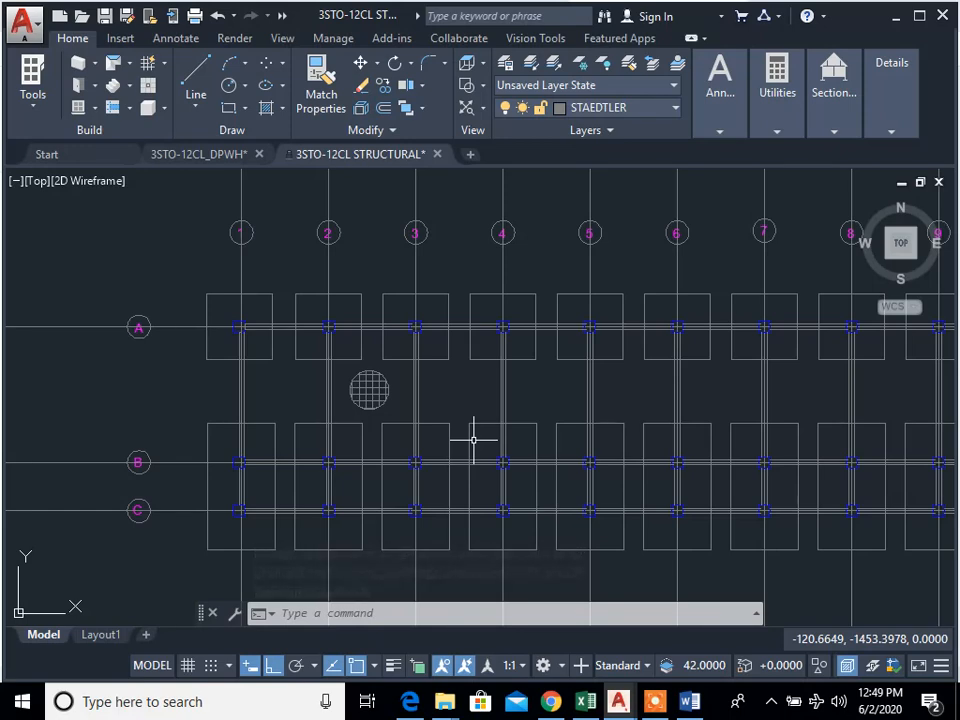
{"action": "mouse_move", "coordinate": [444, 393]}
{"action": "middle_mouse_down"}
{"action": "mouse_move", "coordinate": [426, 409]}
{"action": "mouse_move", "coordinate": [373, 406]}
{"action": "middle_mouse_up"}
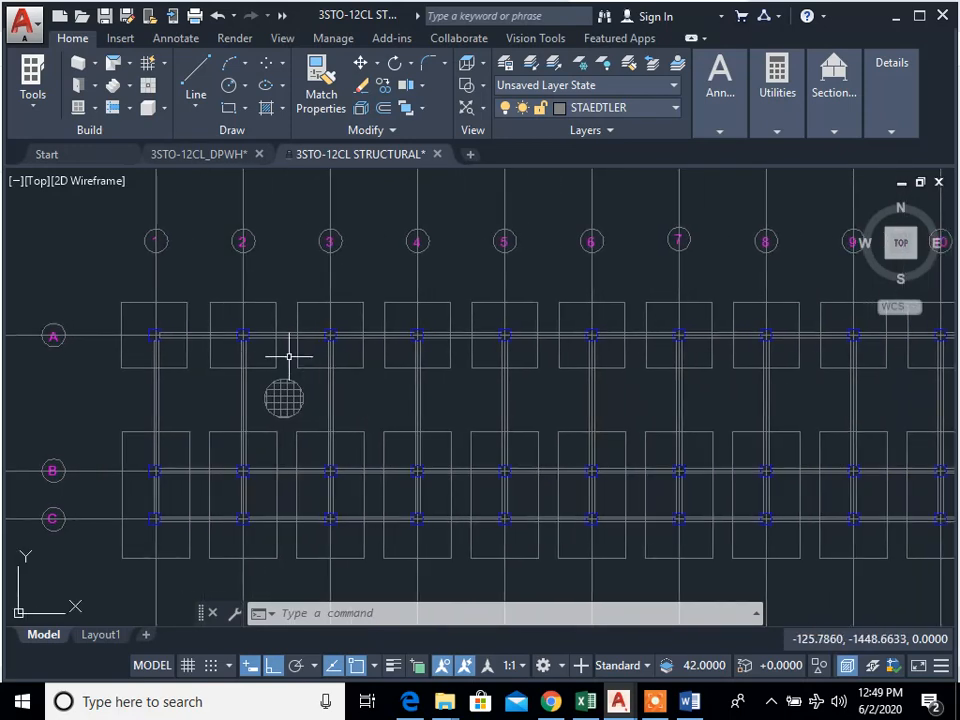
{"action": "scroll", "coordinate": [288, 356], "scroll_direction": "up", "scroll_amount": 2}
{"action": "scroll", "coordinate": [343, 396], "scroll_direction": "down", "scroll_amount": 8}
{"action": "scroll", "coordinate": [476, 446], "scroll_direction": "up", "scroll_amount": 8}
{"action": "scroll", "coordinate": [377, 444], "scroll_direction": "down", "scroll_amount": 2}
{"action": "middle_click_drag", "start_coordinate": [384, 448], "coordinate": [242, 394]}
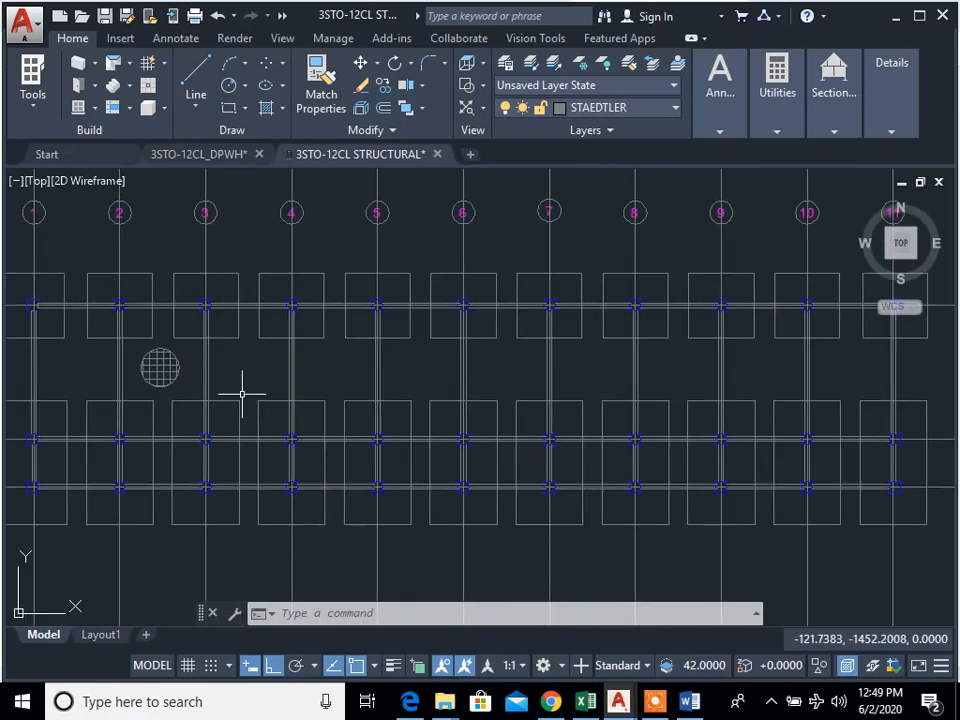
Step: Add the single-line text "100 mm thk. slab" to the right of the foundation plan, keeping the default height and rotation
{"action": "scroll", "coordinate": [262, 379], "scroll_direction": "down", "scroll_amount": 4}
{"action": "type", "text": "t"}
{"action": "key", "text": "Return"}
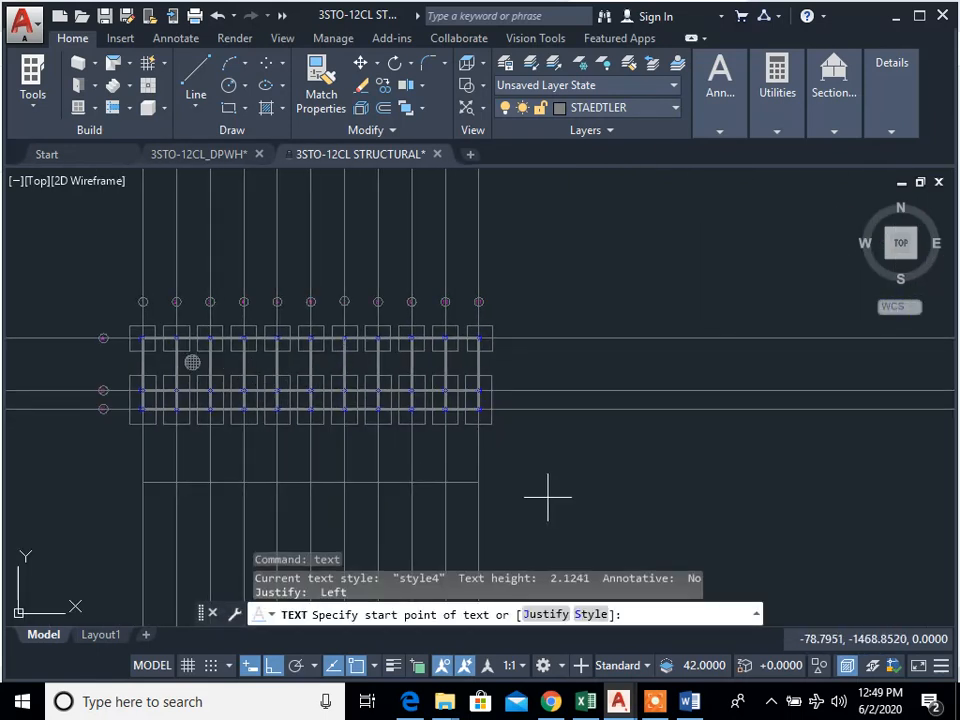
{"action": "left_click", "coordinate": [536, 476]}
{"action": "key", "text": "Return"}
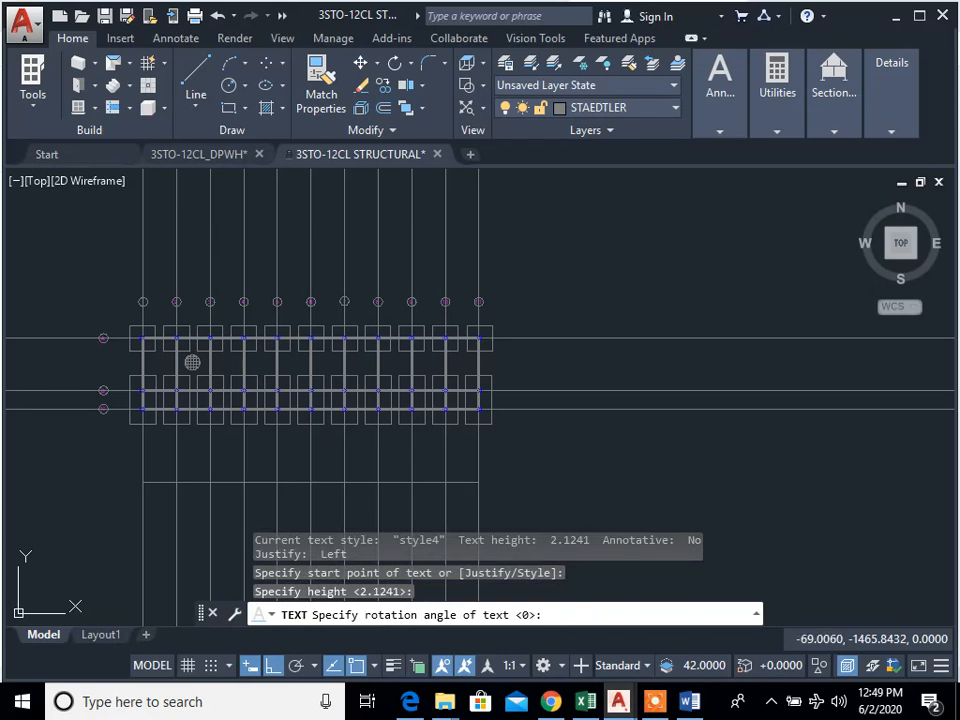
{"action": "left_click", "coordinate": [703, 497]}
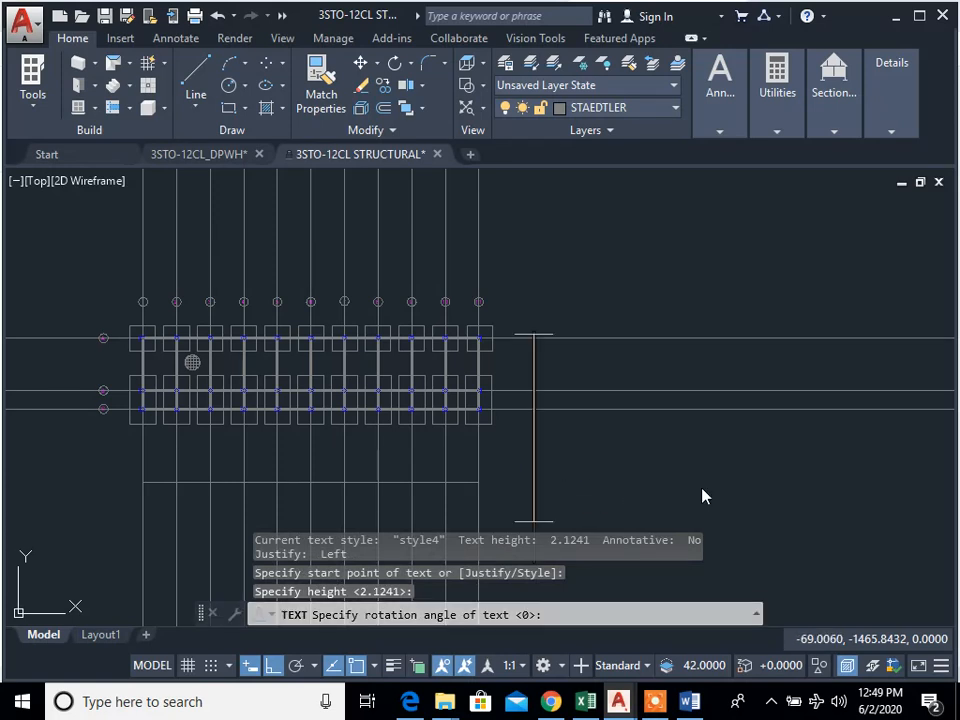
{"action": "type", "text": "10"}
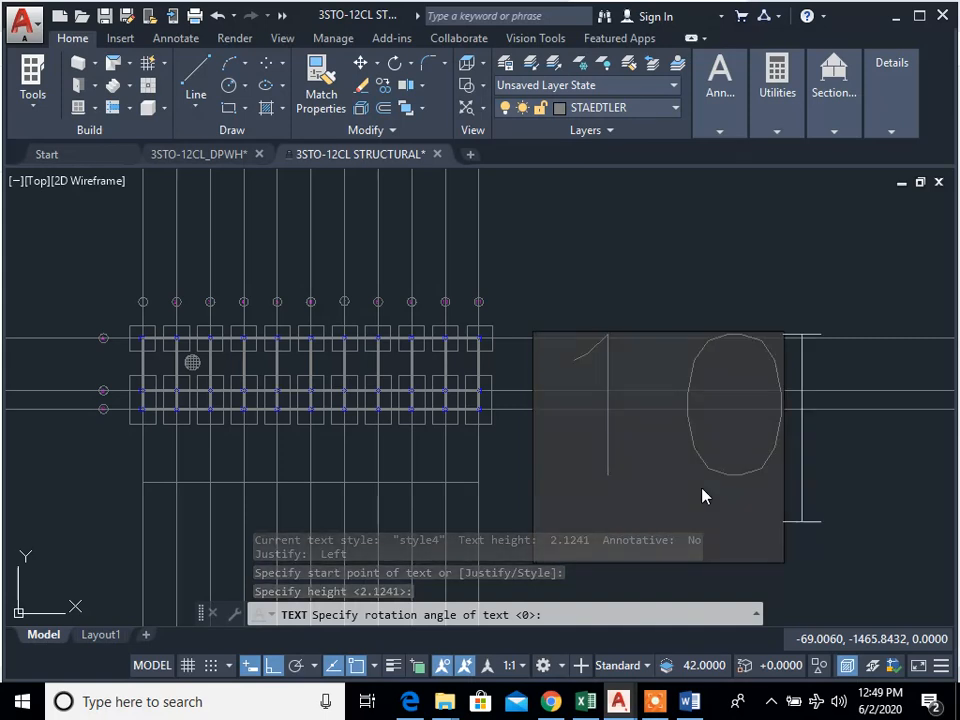
{"action": "type", "text": "0 mm thk. slab"}
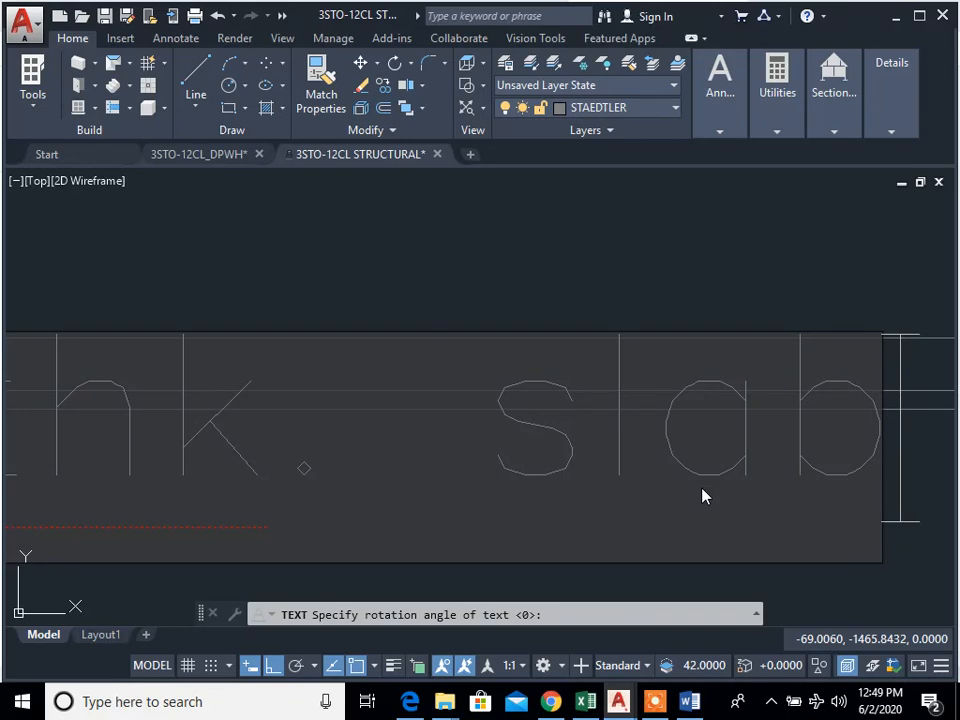
{"action": "left_click", "coordinate": [753, 577]}
{"action": "key", "text": "Escape"}
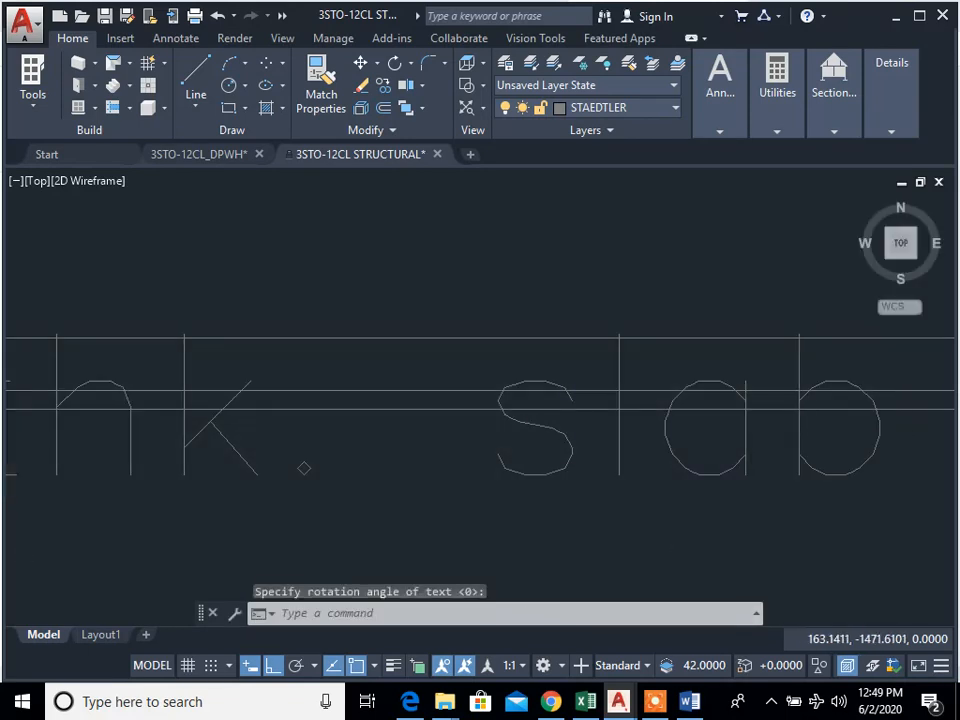
Step: Move the "100 mm thk. slab" text straight down so it sits beside the lower foundation plan
{"action": "scroll", "coordinate": [681, 519], "scroll_direction": "down", "scroll_amount": 3}
{"action": "scroll", "coordinate": [454, 493], "scroll_direction": "up", "scroll_amount": 1}
{"action": "scroll", "coordinate": [530, 508], "scroll_direction": "down", "scroll_amount": 1}
{"action": "type", "text": "m"}
{"action": "key", "text": "space"}
{"action": "left_click", "coordinate": [534, 507]}
{"action": "left_click", "coordinate": [438, 483]}
{"action": "key", "text": "space"}
{"action": "left_click", "coordinate": [476, 528]}
{"action": "middle_click_drag", "start_coordinate": [480, 530], "coordinate": [544, 355]}
{"action": "scroll", "coordinate": [544, 355], "scroll_direction": "down", "scroll_amount": 2}
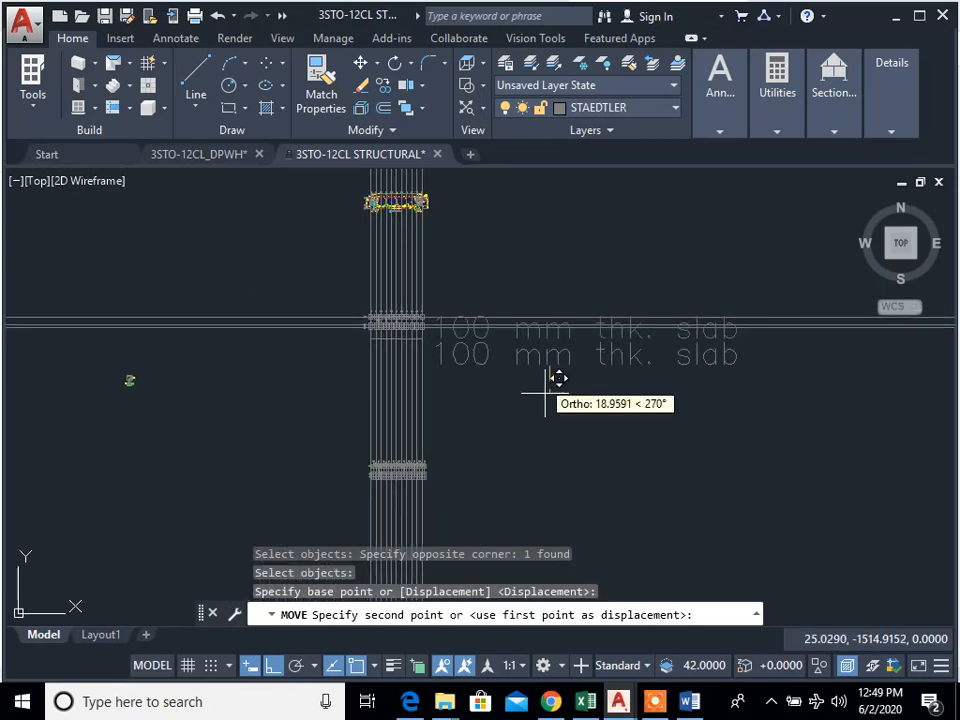
{"action": "left_click", "coordinate": [551, 499]}
{"action": "key", "text": "Escape"}
Step: Try scaling the "100 mm thk. slab" text by 0.005, and undo it
{"action": "middle_click_drag", "start_coordinate": [598, 511], "coordinate": [643, 449]}
{"action": "type", "text": "sc"}
{"action": "key", "text": "space"}
{"action": "left_click", "coordinate": [836, 494]}
{"action": "left_click", "coordinate": [575, 331]}
{"action": "key", "text": "space"}
{"action": "left_click", "coordinate": [604, 413]}
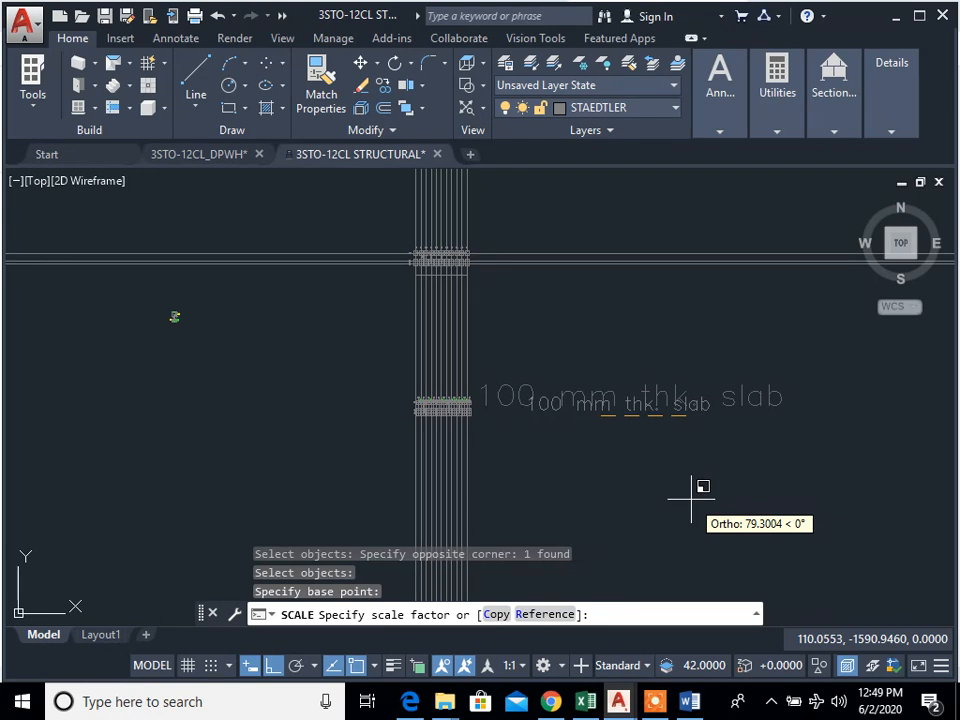
{"action": "type", "text": "0.005"}
{"action": "key", "text": "Return"}
{"action": "key", "text": "Escape"}
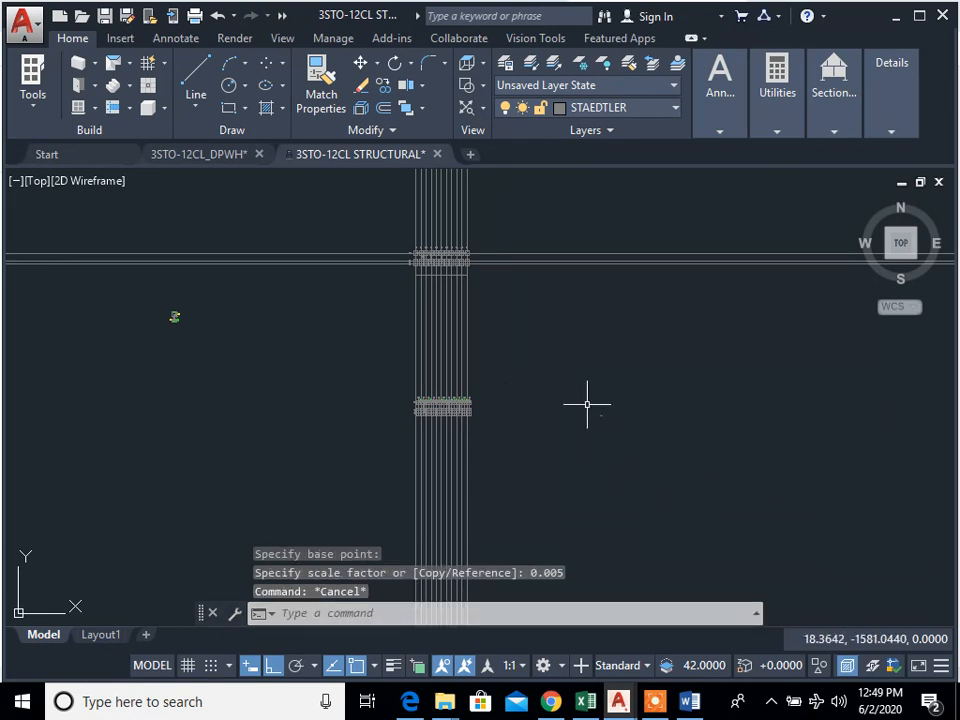
{"action": "scroll", "coordinate": [605, 425], "scroll_direction": "up", "scroll_amount": 5}
{"action": "key", "text": "ctrl+z"}
{"action": "key", "text": "ctrl+z"}
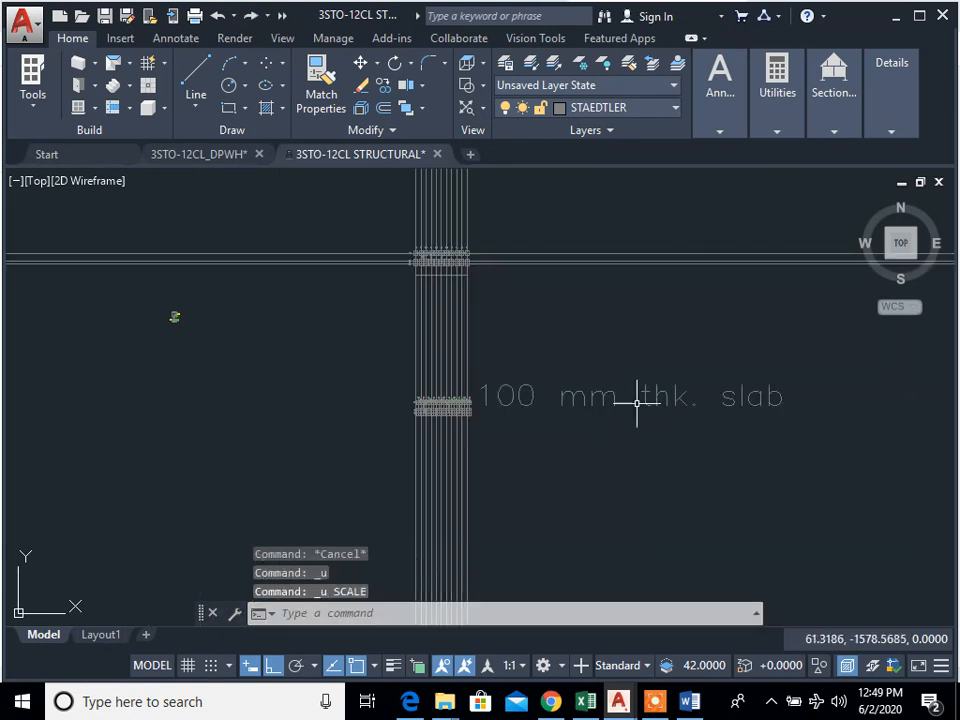
Step: Scale the "100 mm thk. slab" text by a factor of 0.05
{"action": "type", "text": "sc"}
{"action": "key", "text": "space"}
{"action": "left_click", "coordinate": [629, 440]}
{"action": "left_click", "coordinate": [582, 365]}
{"action": "key", "text": "space"}
{"action": "left_click", "coordinate": [636, 452]}
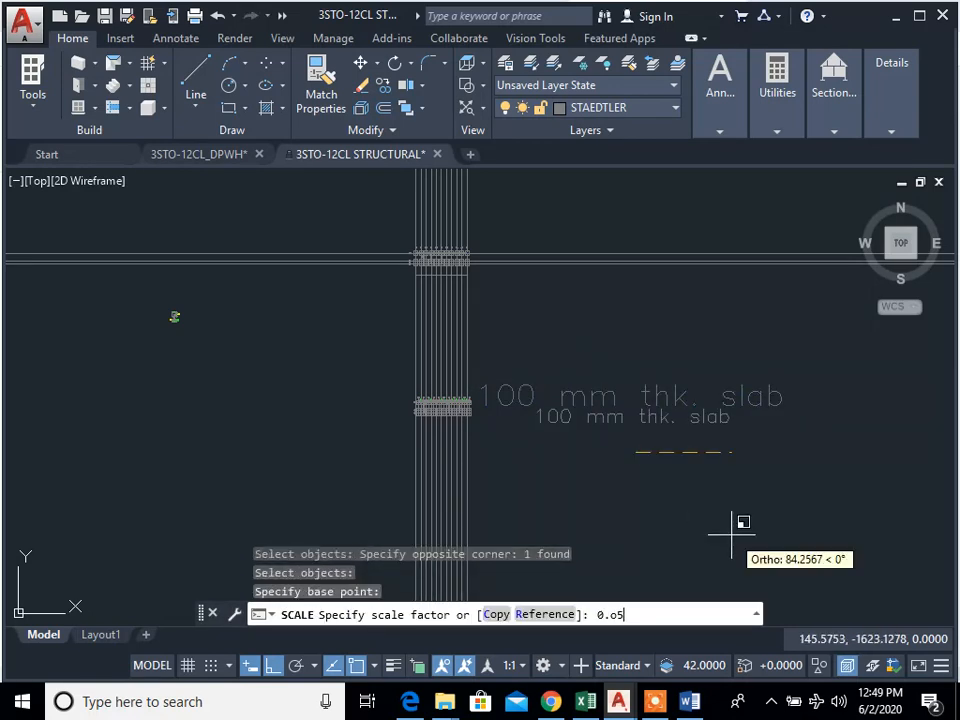
{"action": "type", "text": "0.05"}
{"action": "key", "text": "Return"}
{"action": "key", "text": "Escape"}
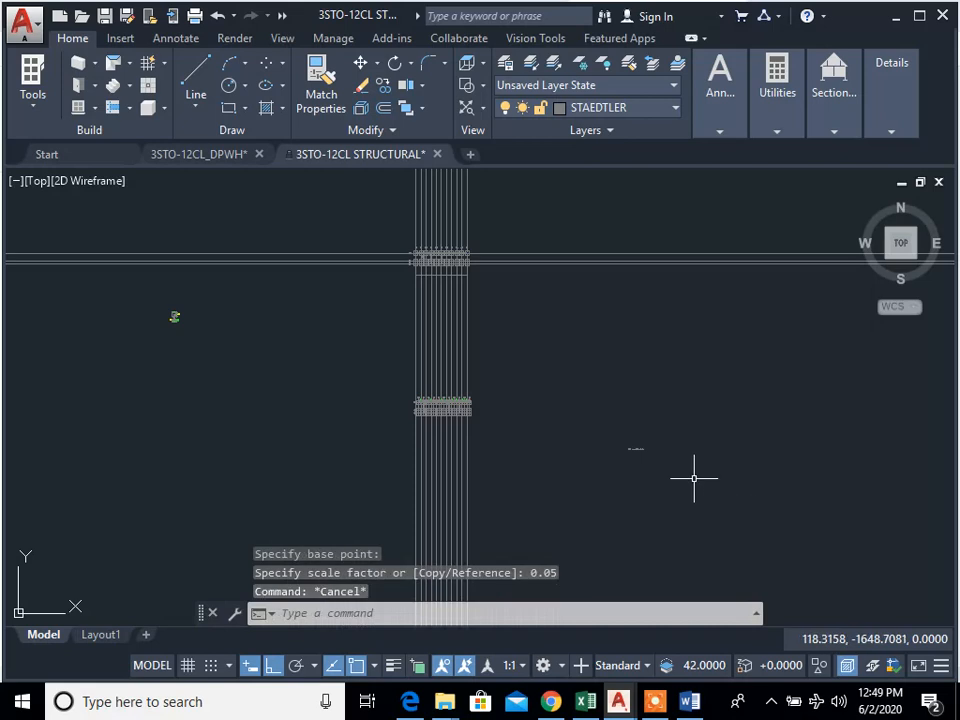
{"action": "key", "text": "Escape"}
{"action": "scroll", "coordinate": [600, 440], "scroll_direction": "up", "scroll_amount": 5}
{"action": "type", "text": "n"}
{"action": "key", "text": "Escape"}
{"action": "key", "text": "Escape"}
{"action": "key", "text": "Escape"}
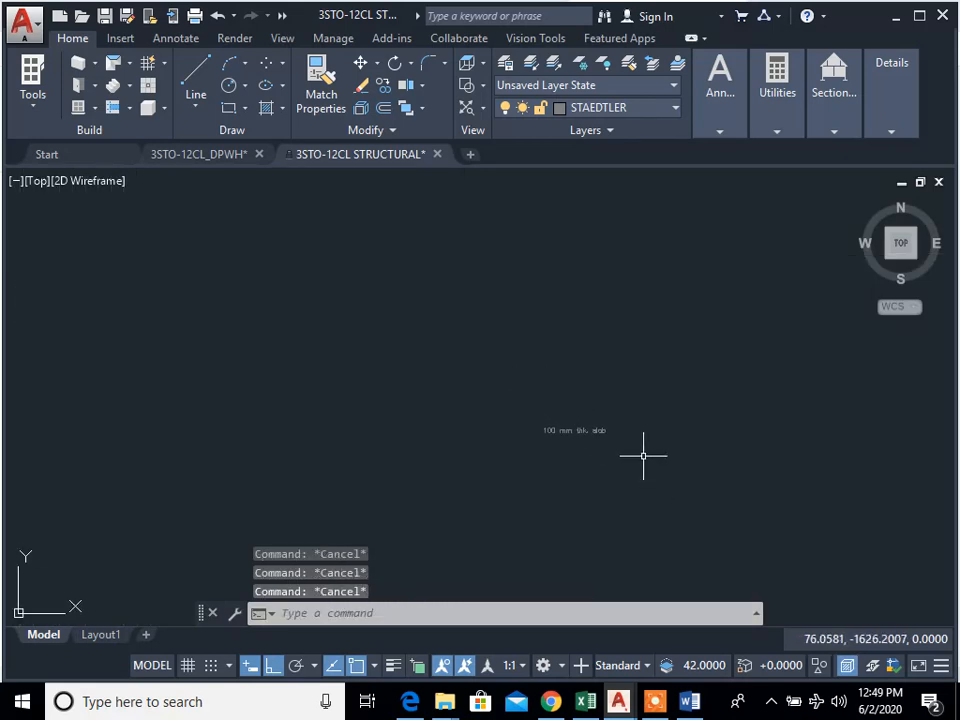
Step: Move the reduced slab text, with Ortho off, to just below and right of the lower foundation plan
{"action": "type", "text": "m"}
{"action": "key", "text": "space"}
{"action": "left_click", "coordinate": [652, 470]}
{"action": "left_click", "coordinate": [547, 376]}
{"action": "key", "text": "space"}
{"action": "left_click", "coordinate": [592, 443]}
{"action": "middle_click_drag", "start_coordinate": [486, 430], "coordinate": [777, 464]}
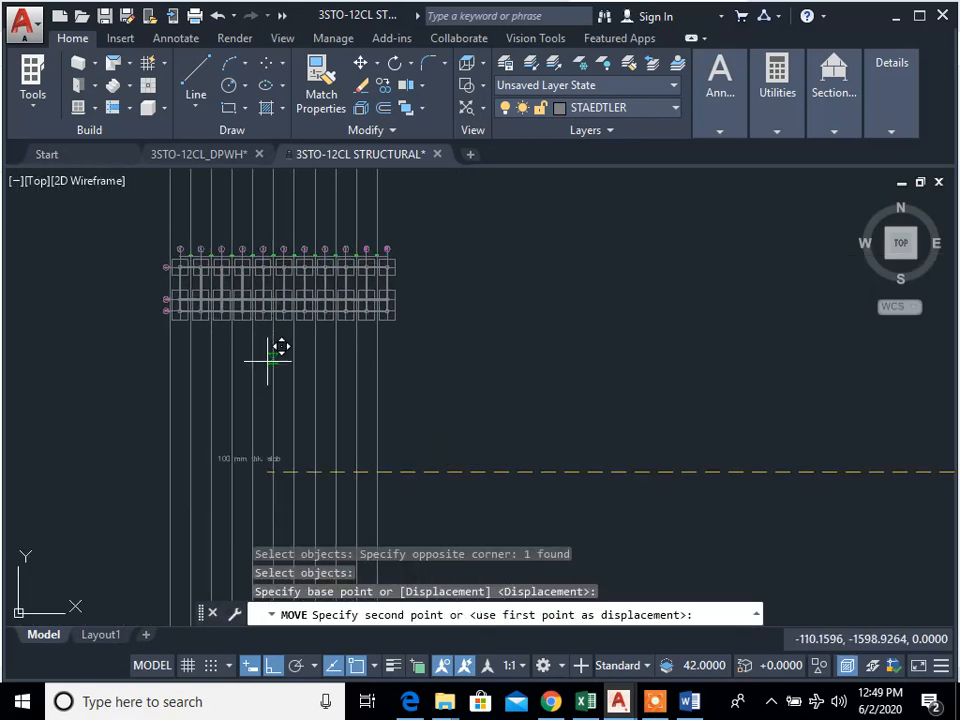
{"action": "middle_click_drag", "start_coordinate": [280, 347], "coordinate": [310, 360]}
{"action": "scroll", "coordinate": [325, 330], "scroll_direction": "up", "scroll_amount": 6}
{"action": "scroll", "coordinate": [414, 390], "scroll_direction": "down", "scroll_amount": 2}
{"action": "scroll", "coordinate": [336, 433], "scroll_direction": "down", "scroll_amount": 2}
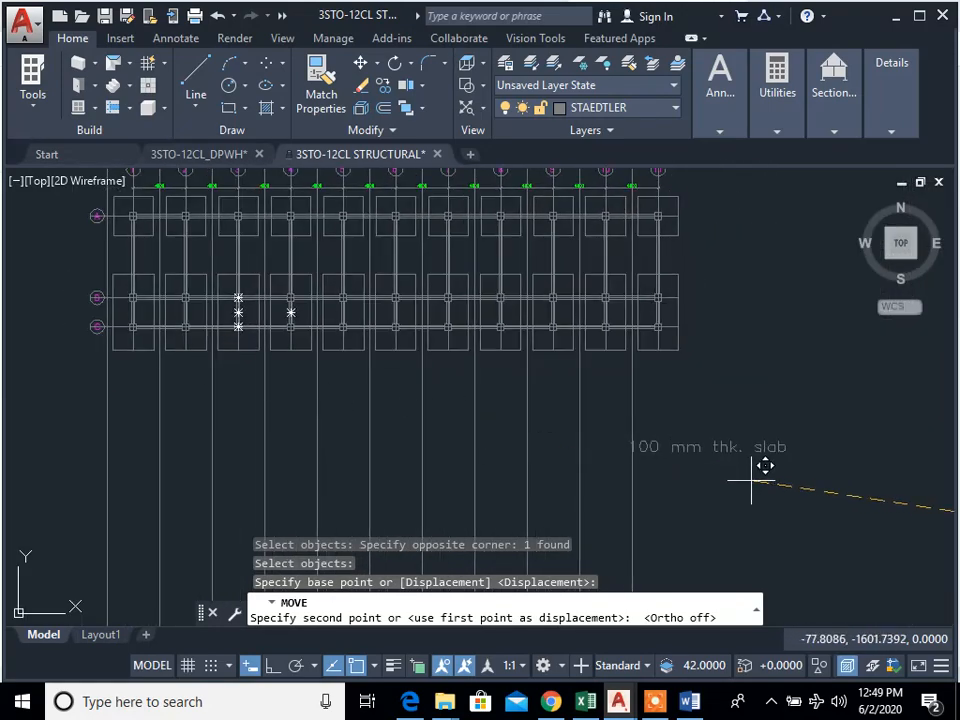
{"action": "left_click", "coordinate": [779, 472]}
{"action": "key", "text": "Escape"}
{"action": "key", "text": "Escape"}
Step: Check the slab specification in the Word document Laboratory Activity and return to the drawing
{"action": "type", "text": "ed"}
{"action": "key", "text": "Return"}
{"action": "left_click", "coordinate": [735, 436]}
{"action": "left_click", "coordinate": [689, 701]}
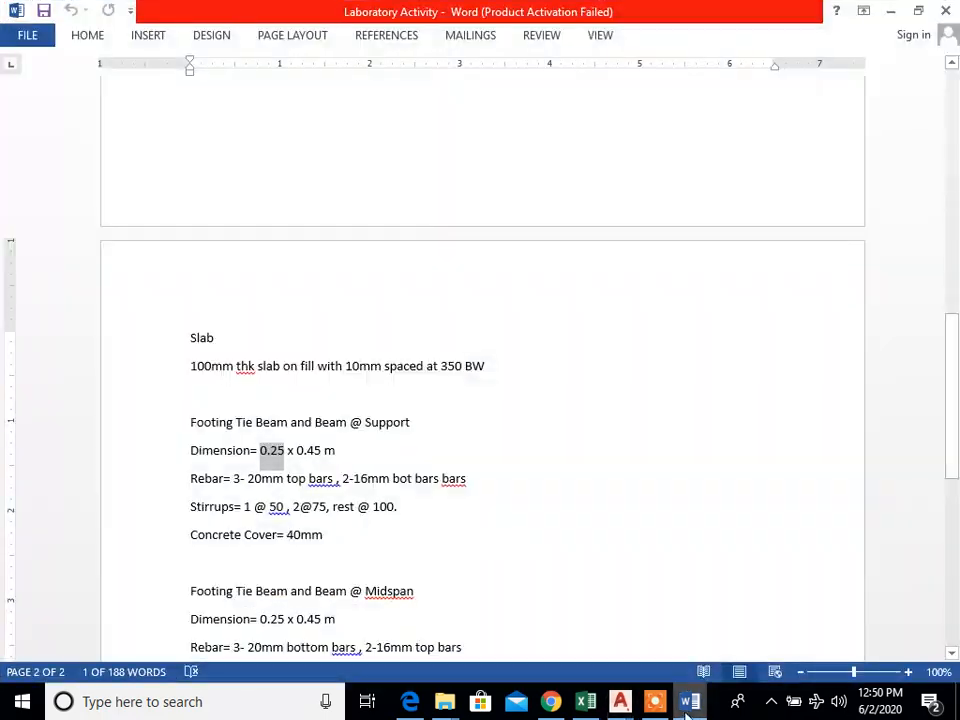
{"action": "left_click", "coordinate": [689, 701]}
{"action": "key", "text": "Escape"}
Step: Copy the "100 mm thk. slab" text straight down as a second note line, with Ortho on
{"action": "type", "text": "Cp"}
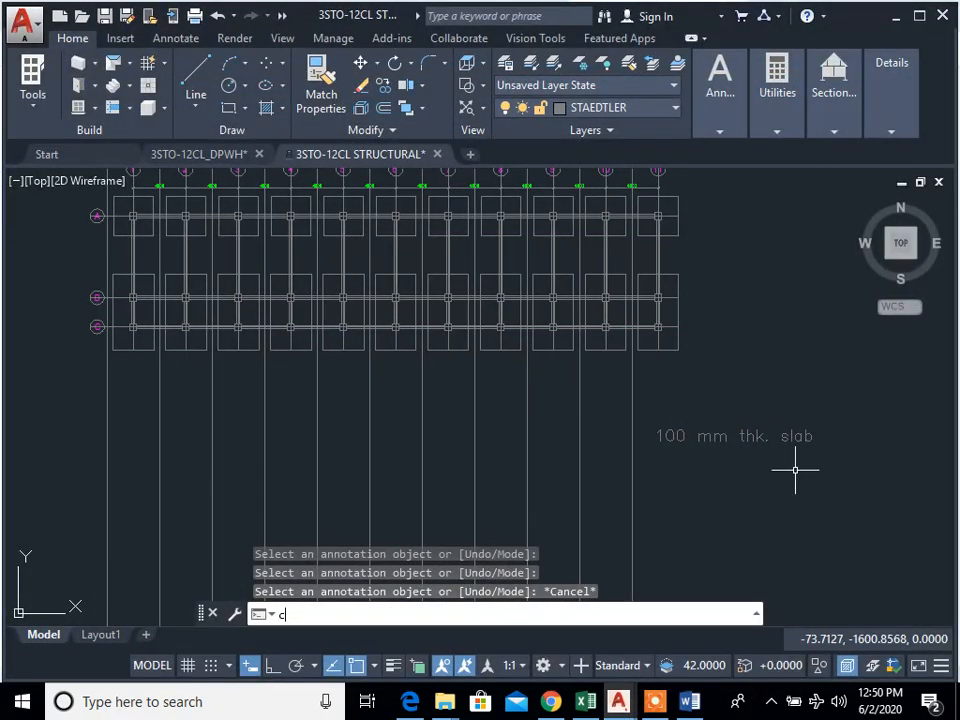
{"action": "key", "text": "Return"}
{"action": "left_click", "coordinate": [795, 470]}
{"action": "left_click", "coordinate": [714, 409]}
{"action": "key", "text": "Return"}
{"action": "left_click", "coordinate": [745, 470]}
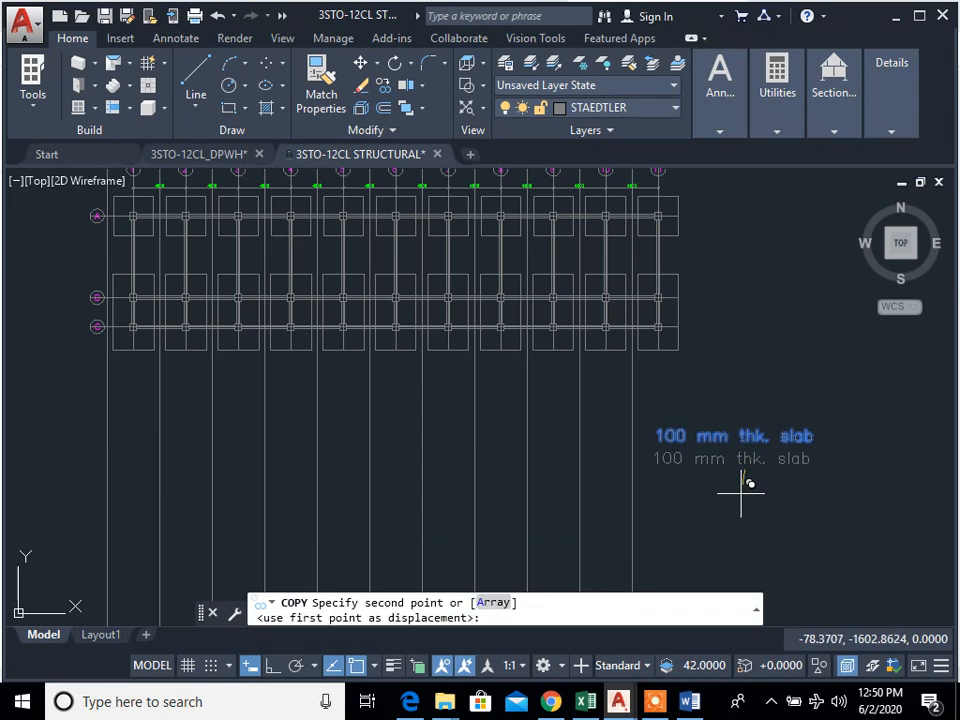
{"action": "key", "text": "F8"}
{"action": "left_click", "coordinate": [750, 489]}
{"action": "key", "text": "Escape"}
{"action": "key", "text": "Escape"}
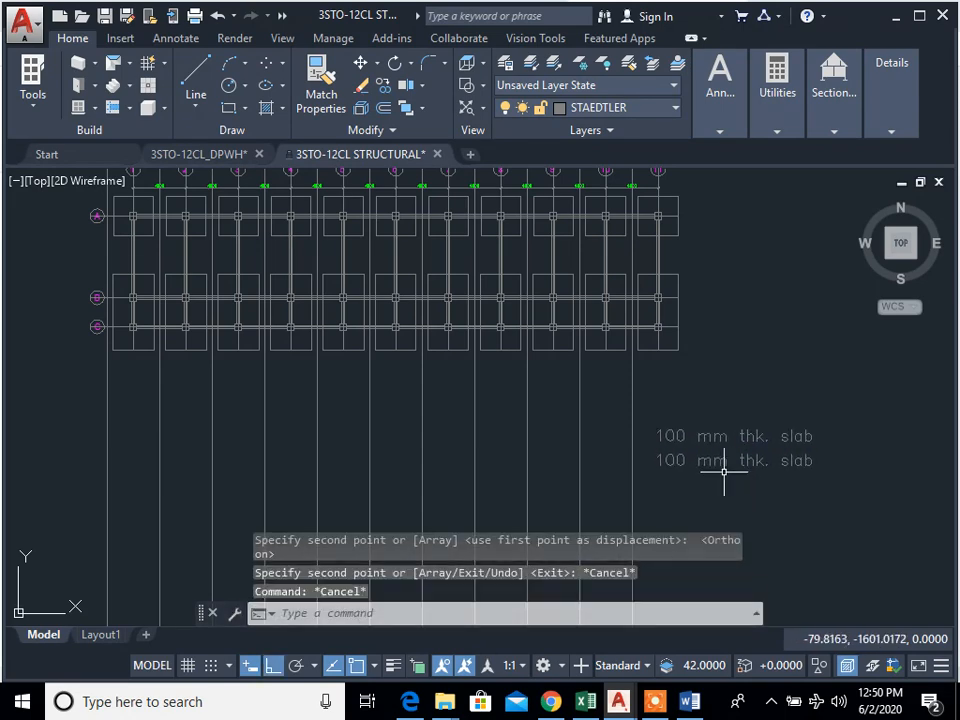
Step: Change the second note line to "on fill w/ 10mm diameter", checking the wording against the Word document
{"action": "type", "text": "ed"}
{"action": "key", "text": "Return"}
{"action": "left_click", "coordinate": [718, 471]}
{"action": "key", "text": "BackSpace"}
{"action": "type", "text": "on fill"}
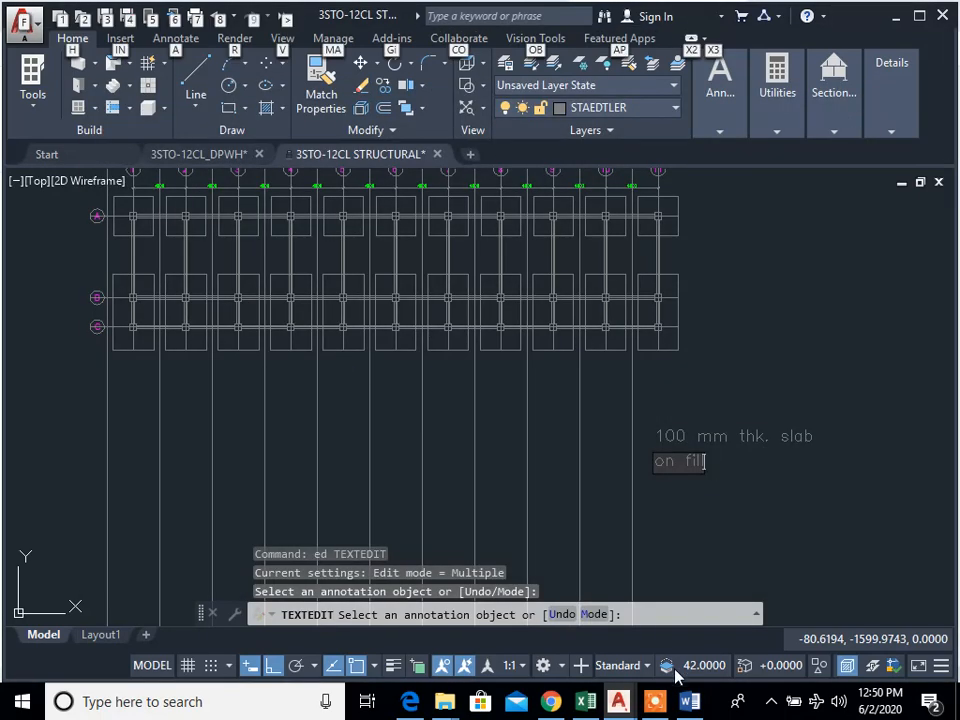
{"action": "left_click", "coordinate": [691, 703]}
{"action": "key", "text": "alt+Tab"}
{"action": "type", "text": "ll w/ 10mm"}
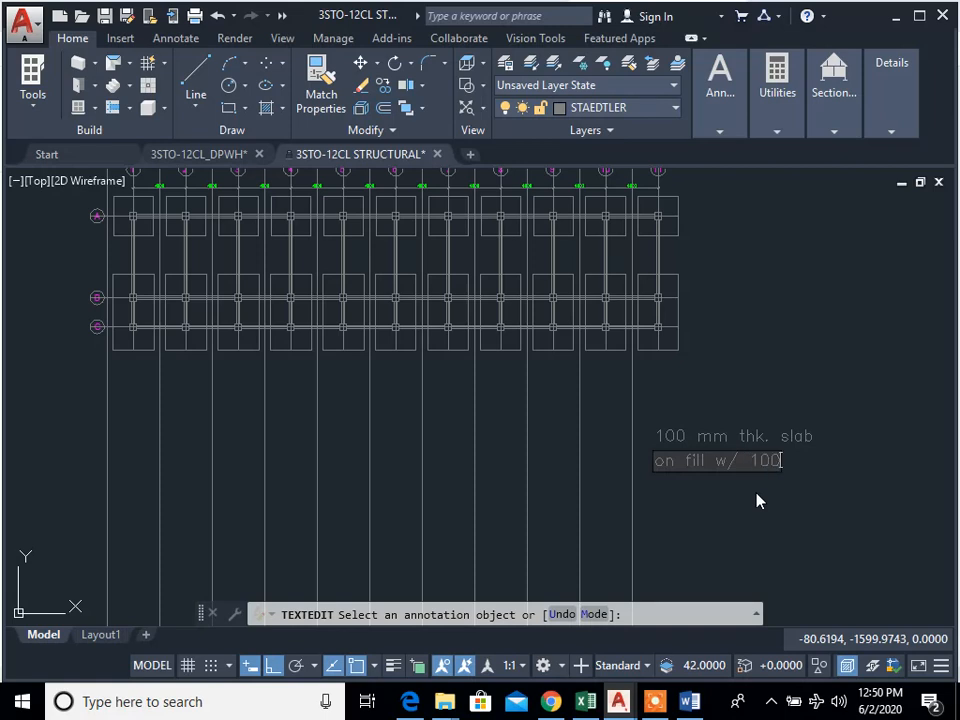
{"action": "left_click", "coordinate": [690, 703]}
{"action": "left_click", "coordinate": [690, 705]}
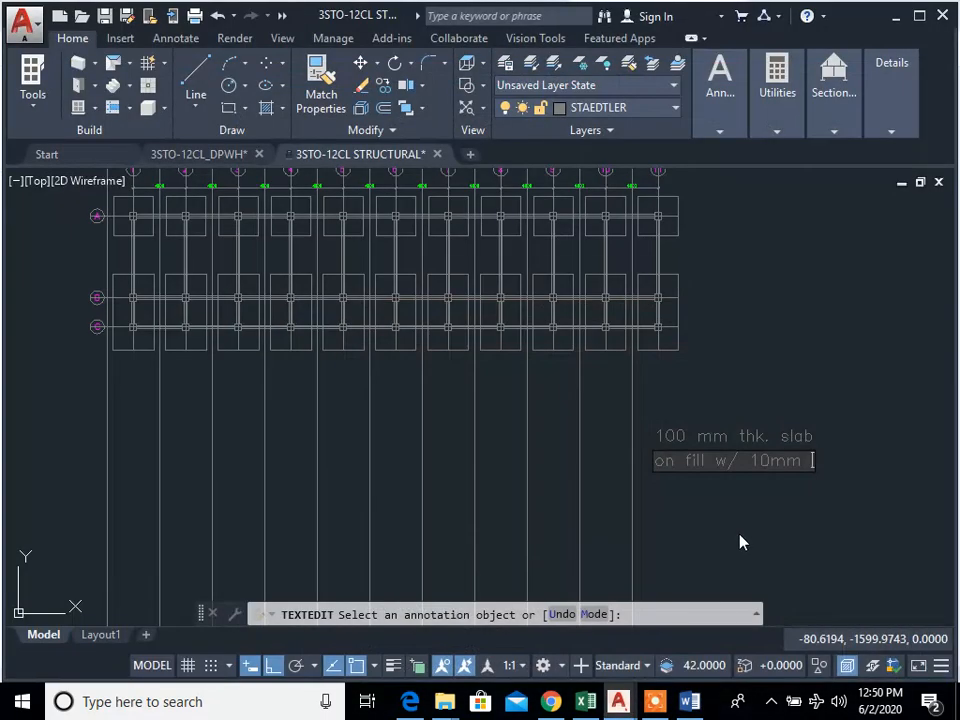
{"action": "type", "text": "diameter"}
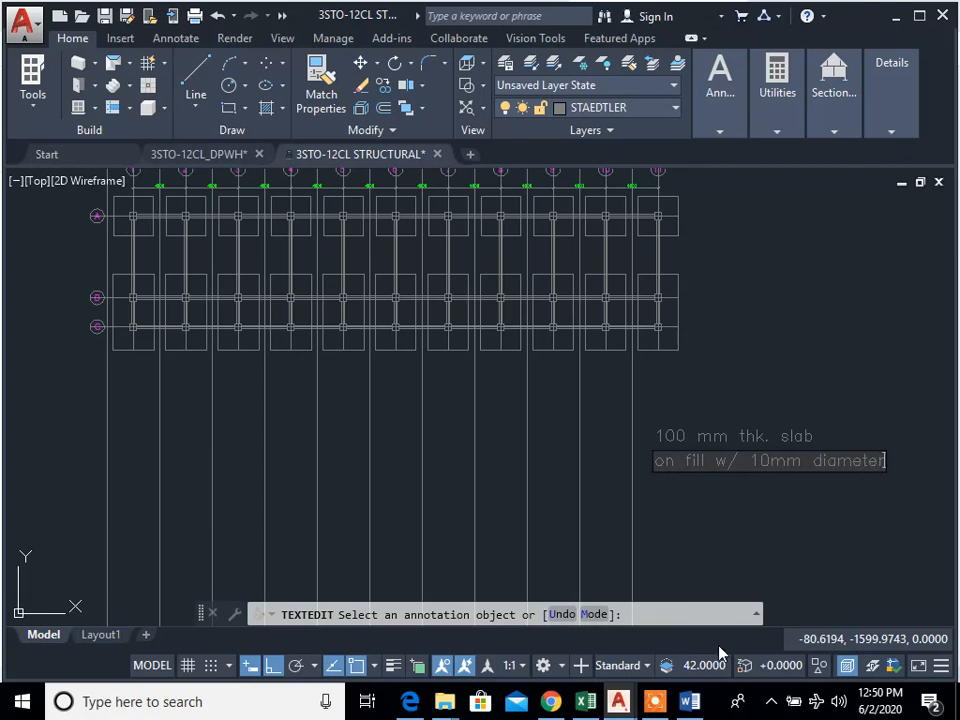
{"action": "left_click", "coordinate": [699, 708]}
{"action": "left_click", "coordinate": [700, 715]}
{"action": "key", "text": "Return"}
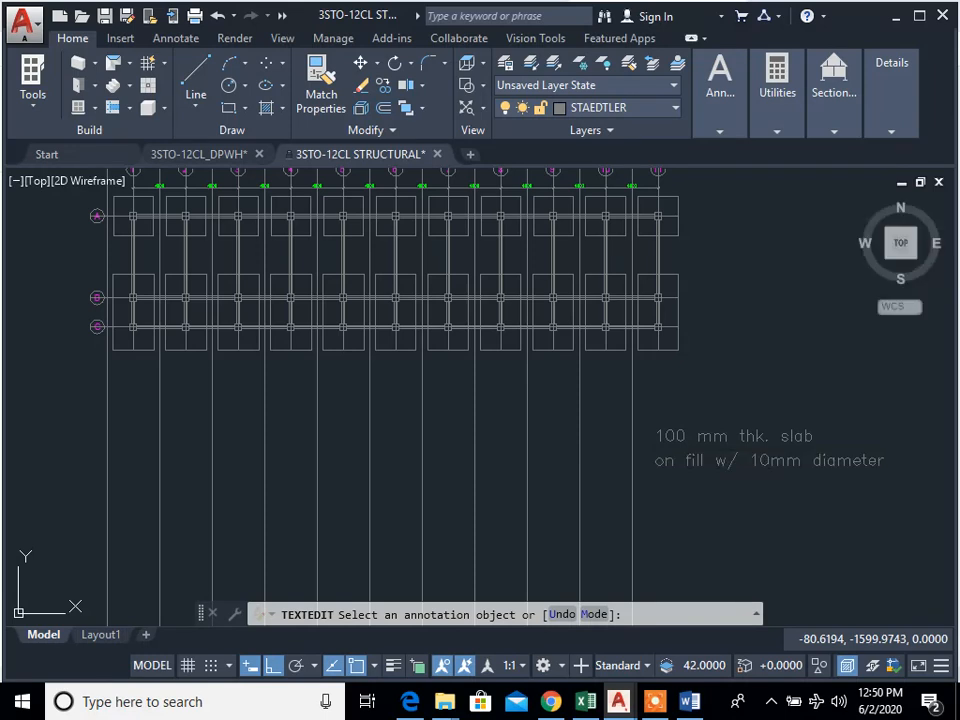
Step: Copy the "on fill w/ 10mm diameter" line straight down as a third note line
{"action": "key", "text": "Escape"}
{"action": "key", "text": "Escape"}
{"action": "type", "text": "cp"}
{"action": "key", "text": "Return"}
{"action": "left_click", "coordinate": [812, 476]}
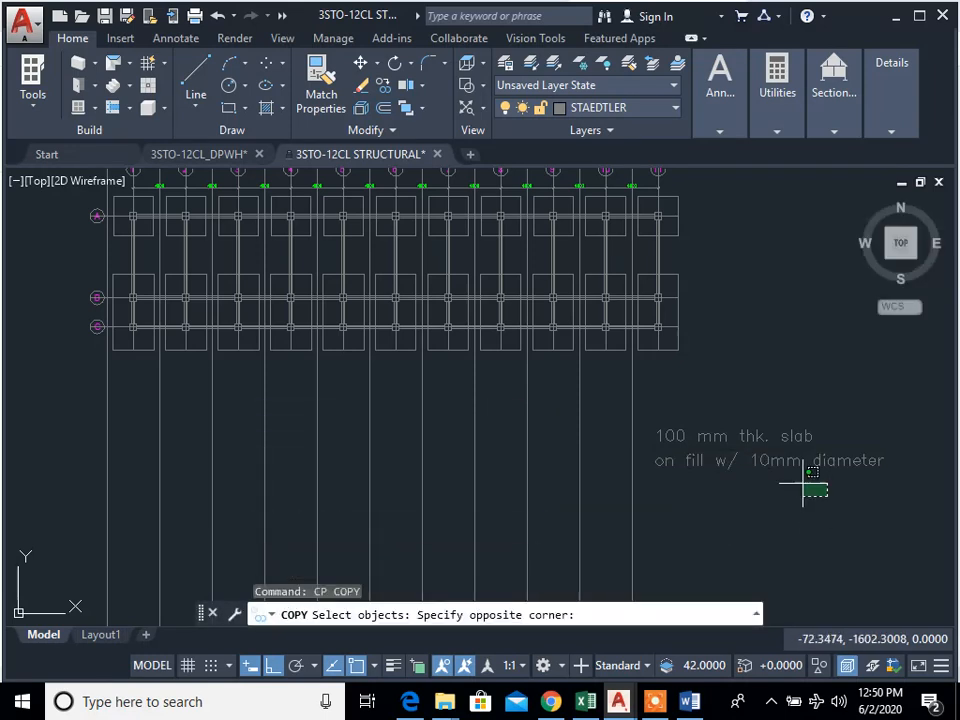
{"action": "left_click", "coordinate": [770, 481]}
{"action": "key", "text": "Return"}
{"action": "left_click", "coordinate": [774, 490]}
{"action": "left_click", "coordinate": [786, 517]}
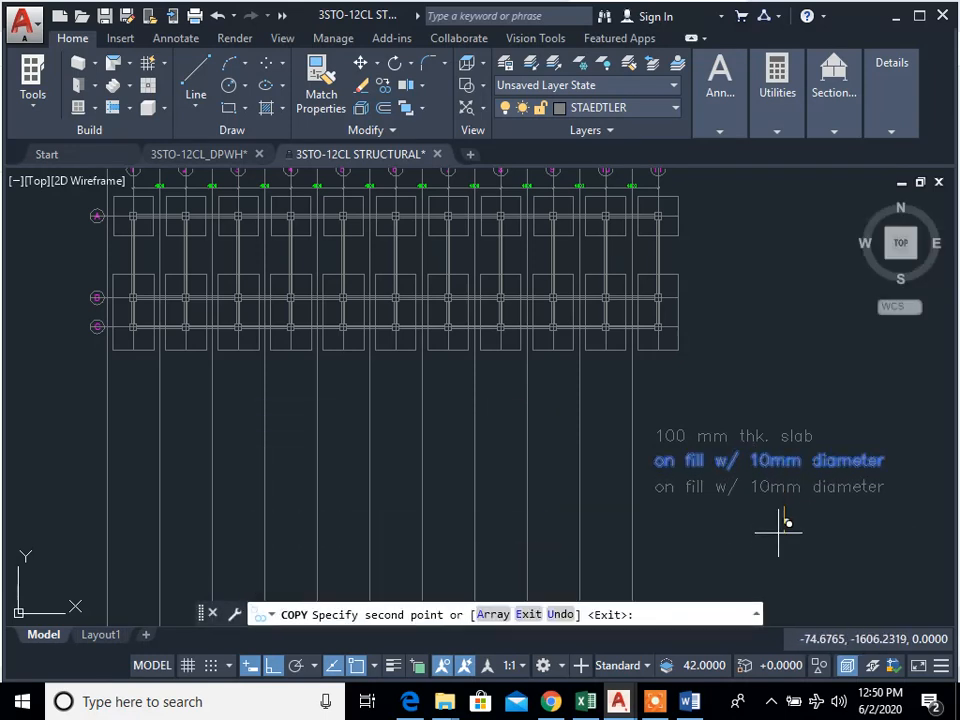
{"action": "key", "text": "Escape"}
{"action": "key", "text": "Escape"}
Step: Change the third note line to "spaced @ 350mm o.c. BW"
{"action": "type", "text": "ed"}
{"action": "key", "text": "Return"}
{"action": "left_click", "coordinate": [719, 490]}
{"action": "key", "text": "BackSpace"}
{"action": "type", "text": "spaced @ 350mm"}
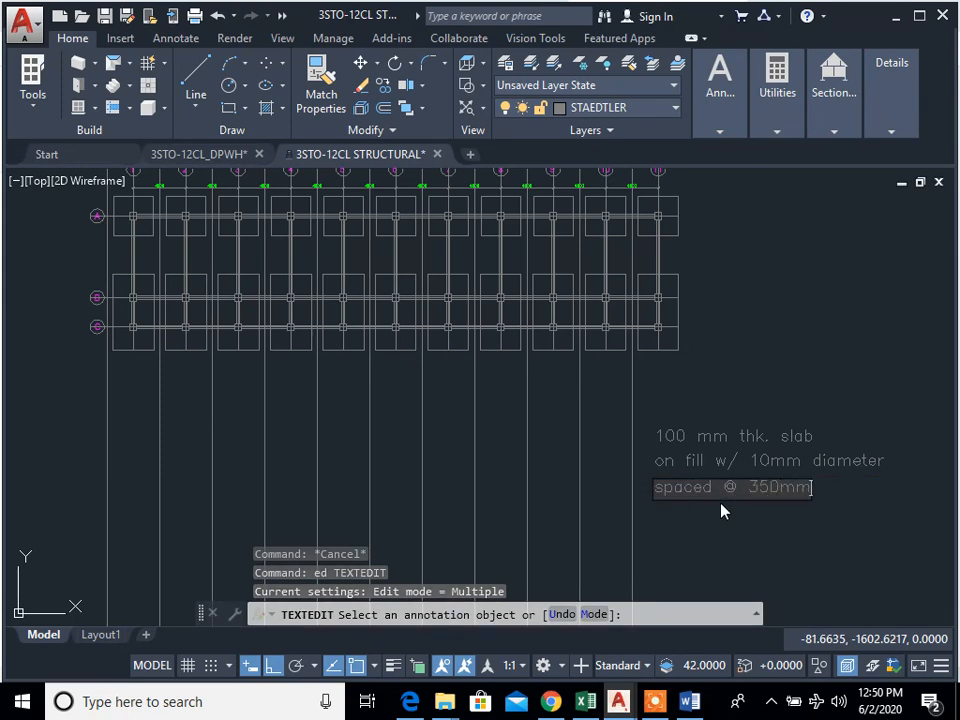
{"action": "type", "text": " c.c. BW"}
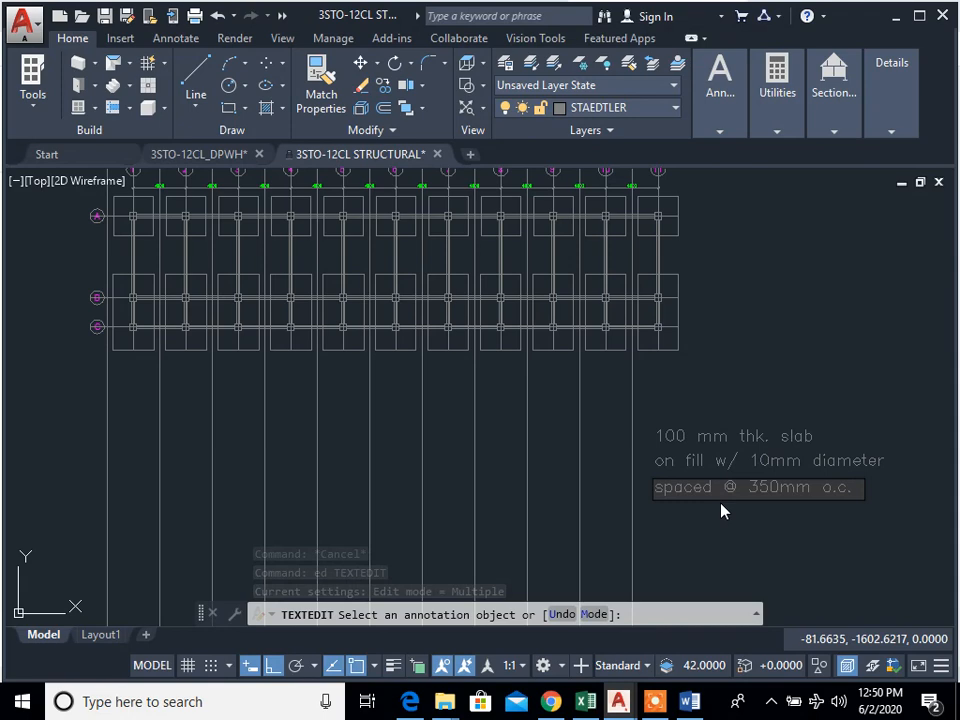
{"action": "left_click", "coordinate": [770, 530]}
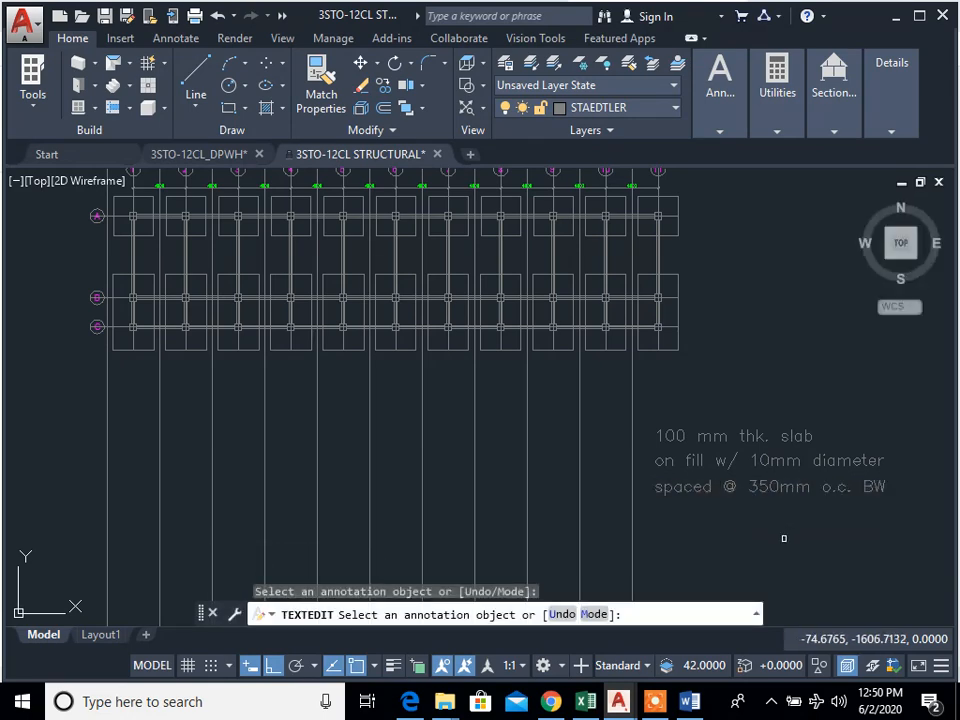
{"action": "key", "text": "Escape"}
Step: Scale all three lines of the slab note by a factor of 0.5
{"action": "scroll", "coordinate": [786, 532], "scroll_direction": "down", "scroll_amount": 2}
{"action": "type", "text": "sc"}
{"action": "key", "text": "space"}
{"action": "left_click", "coordinate": [851, 549]}
{"action": "left_click", "coordinate": [748, 477]}
{"action": "key", "text": "space"}
{"action": "left_click", "coordinate": [759, 540]}
{"action": "type", "text": "0.5"}
{"action": "key", "text": "Return"}
{"action": "key", "text": "Escape"}
{"action": "key", "text": "Escape"}
Step: Scale the three-line slab note again by a factor of 0.75
{"action": "type", "text": "sc"}
{"action": "key", "text": "space"}
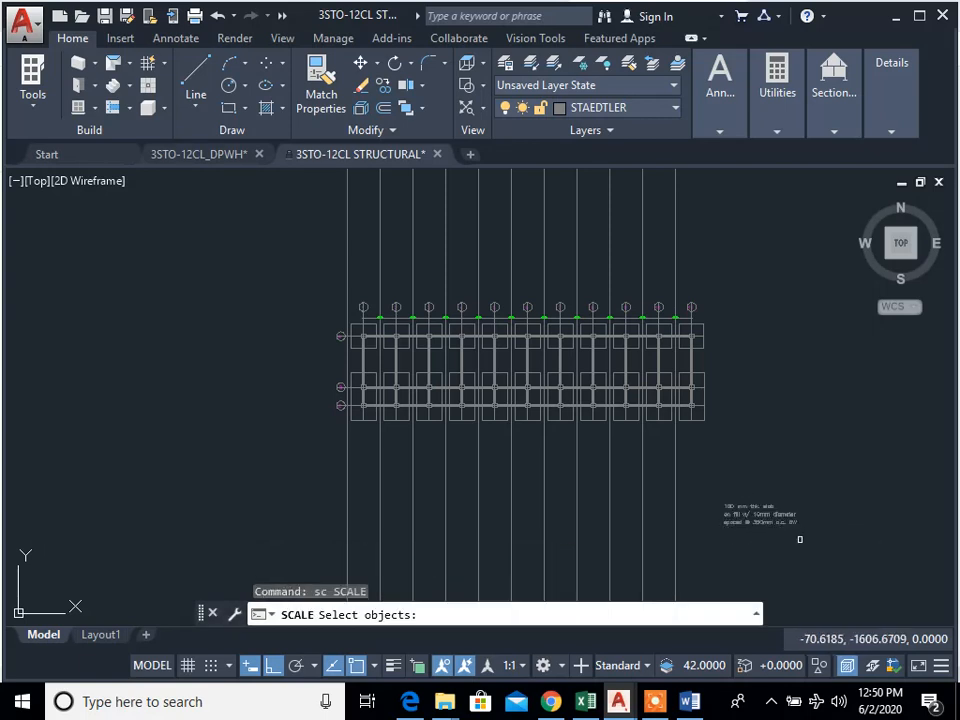
{"action": "scroll", "coordinate": [762, 542], "scroll_direction": "up", "scroll_amount": 2}
{"action": "middle_click_drag", "start_coordinate": [784, 548], "coordinate": [797, 553]}
{"action": "left_click", "coordinate": [800, 548]}
{"action": "key", "text": "Return"}
{"action": "left_click", "coordinate": [820, 515]}
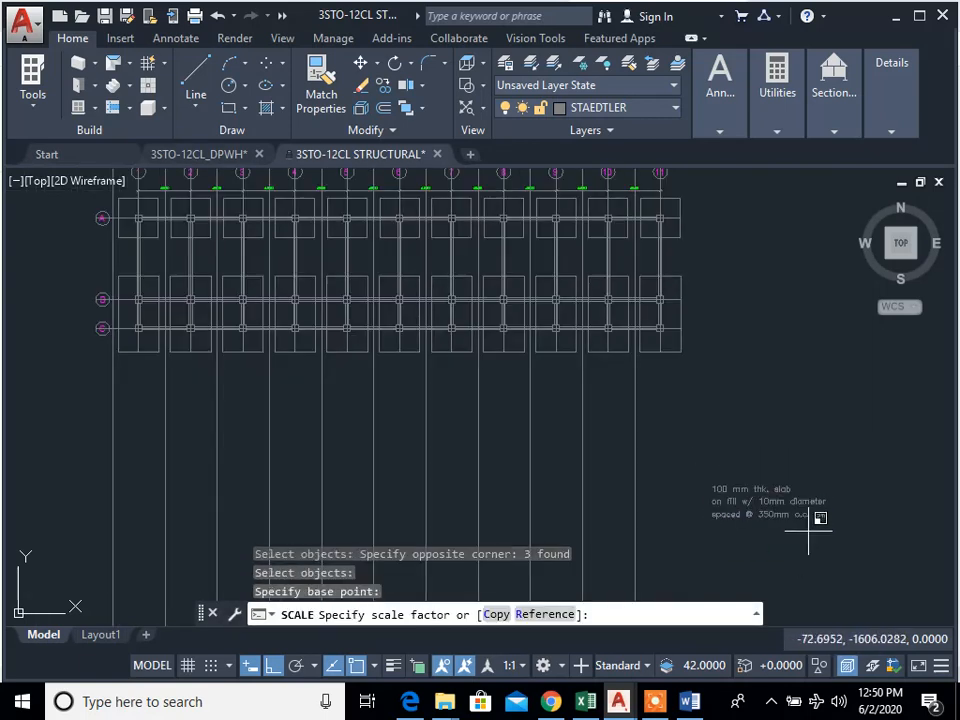
{"action": "type", "text": "0.7"}
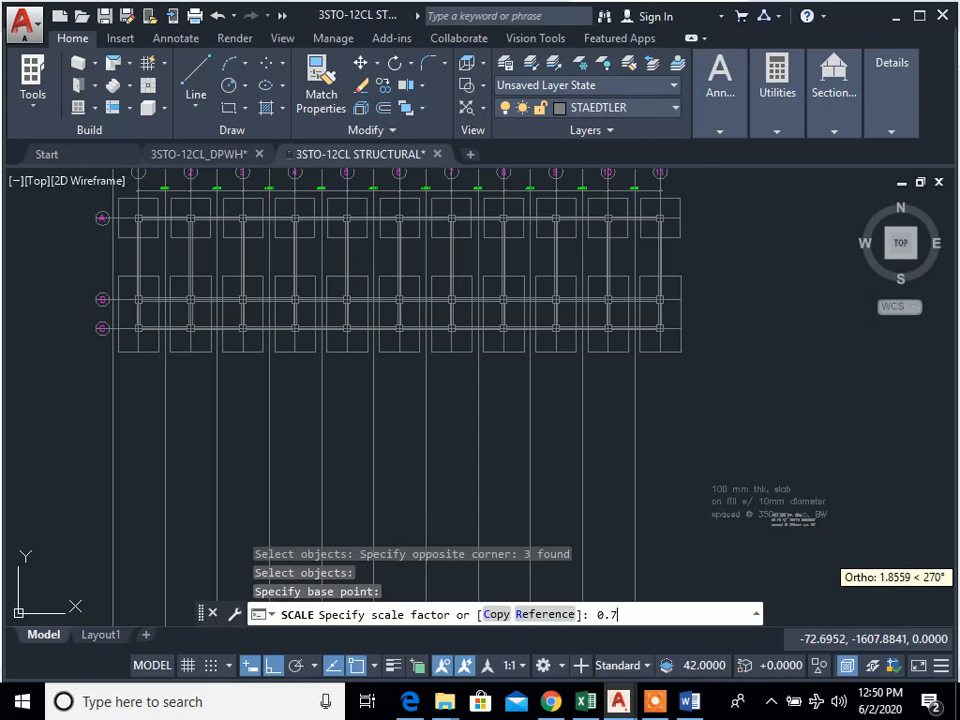
{"action": "type", "text": "5"}
{"action": "key", "text": "Escape"}
{"action": "key", "text": "Escape"}
{"action": "key", "text": "Escape"}
Step: Move the three-line slab note to the upper foundation plan, above grid bubbles 4 and 5, with Ortho off
{"action": "type", "text": "m"}
{"action": "left_click", "coordinate": [823, 529]}
{"action": "left_click", "coordinate": [724, 457]}
{"action": "key", "text": "space"}
{"action": "left_click", "coordinate": [730, 516]}
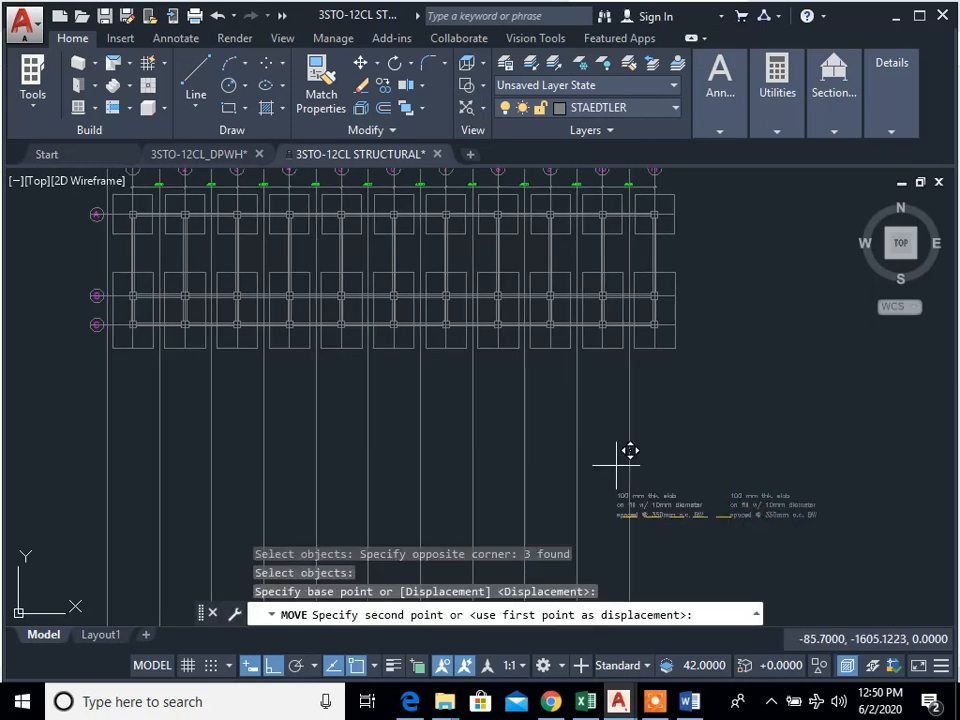
{"action": "middle_click_drag", "start_coordinate": [277, 284], "coordinate": [467, 414]}
{"action": "scroll", "coordinate": [410, 440], "scroll_direction": "down", "scroll_amount": 10}
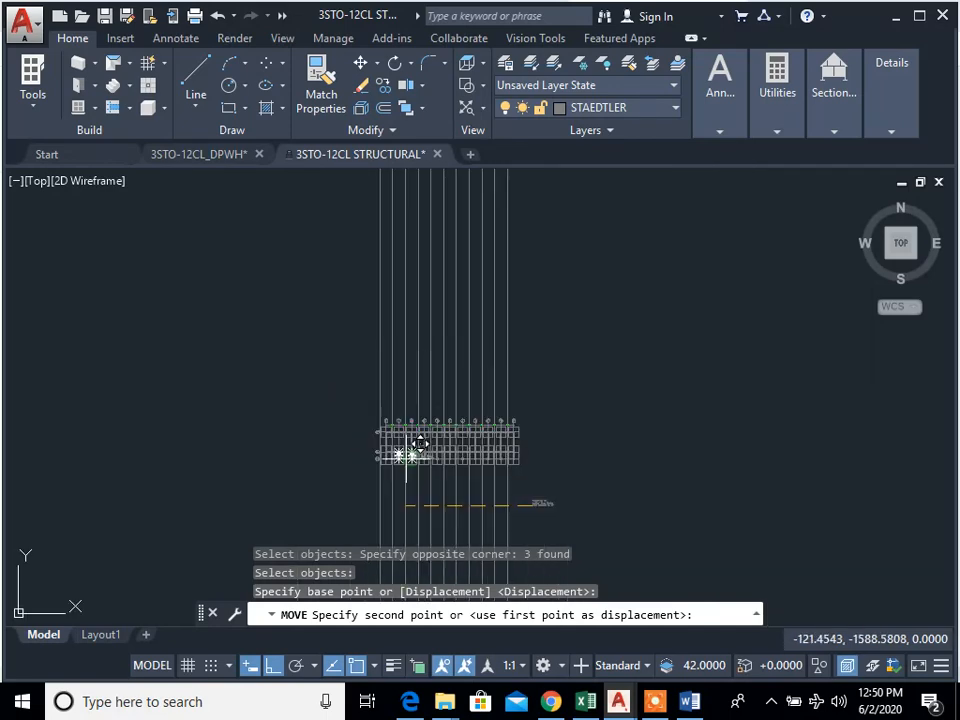
{"action": "scroll", "coordinate": [432, 447], "scroll_direction": "up", "scroll_amount": 12}
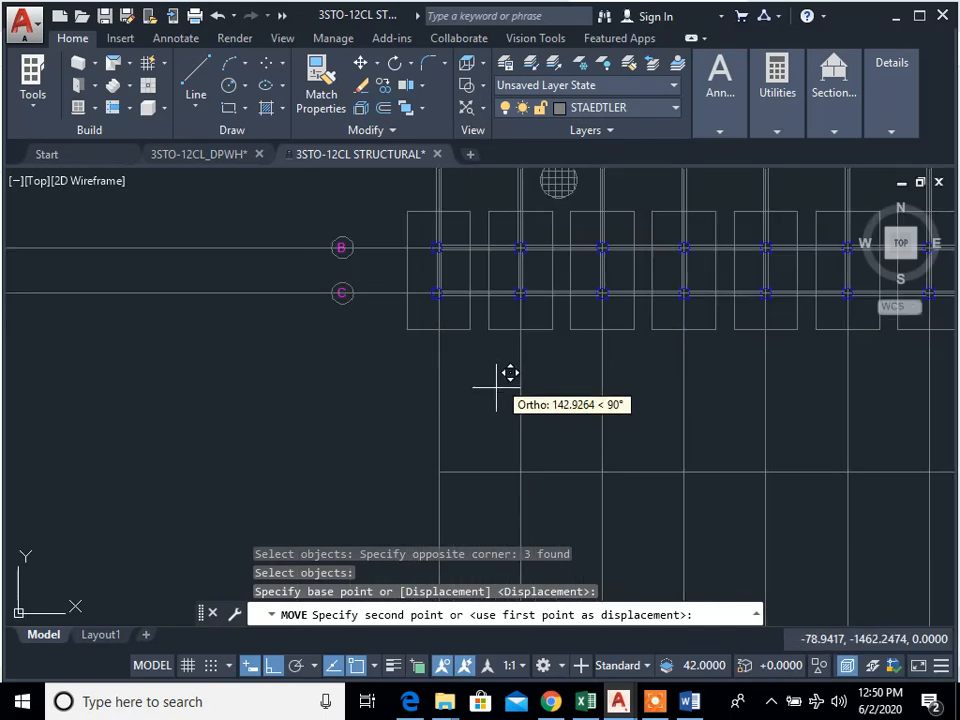
{"action": "scroll", "coordinate": [289, 429], "scroll_direction": "down", "scroll_amount": 3}
{"action": "scroll", "coordinate": [250, 340], "scroll_direction": "up", "scroll_amount": 5}
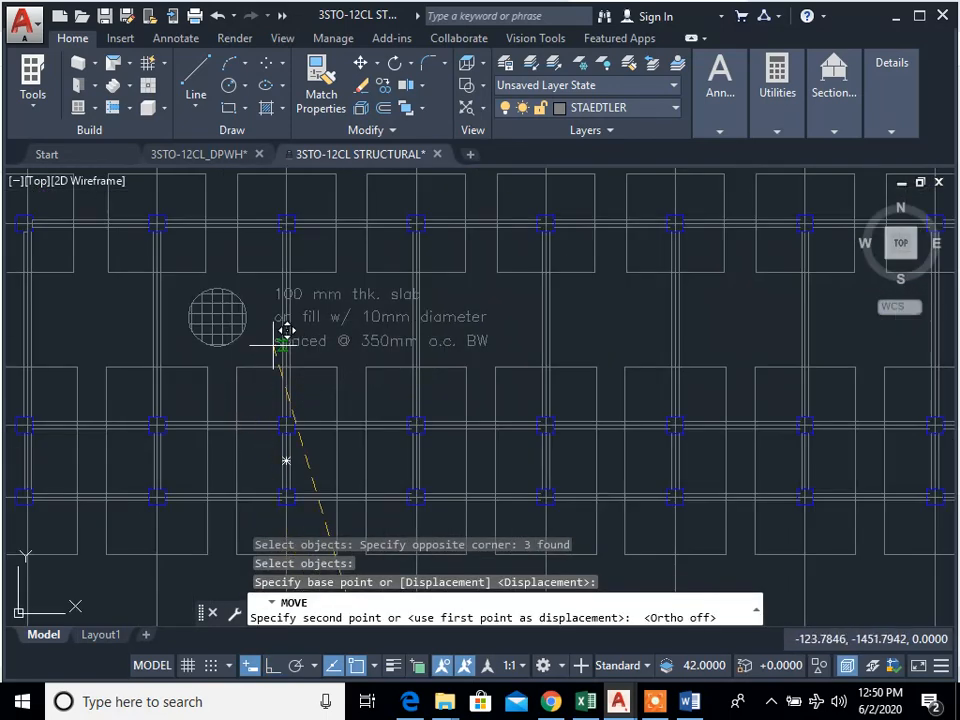
{"action": "middle_click_drag", "start_coordinate": [285, 332], "coordinate": [343, 487]}
{"action": "middle_click_drag", "start_coordinate": [429, 296], "coordinate": [398, 368]}
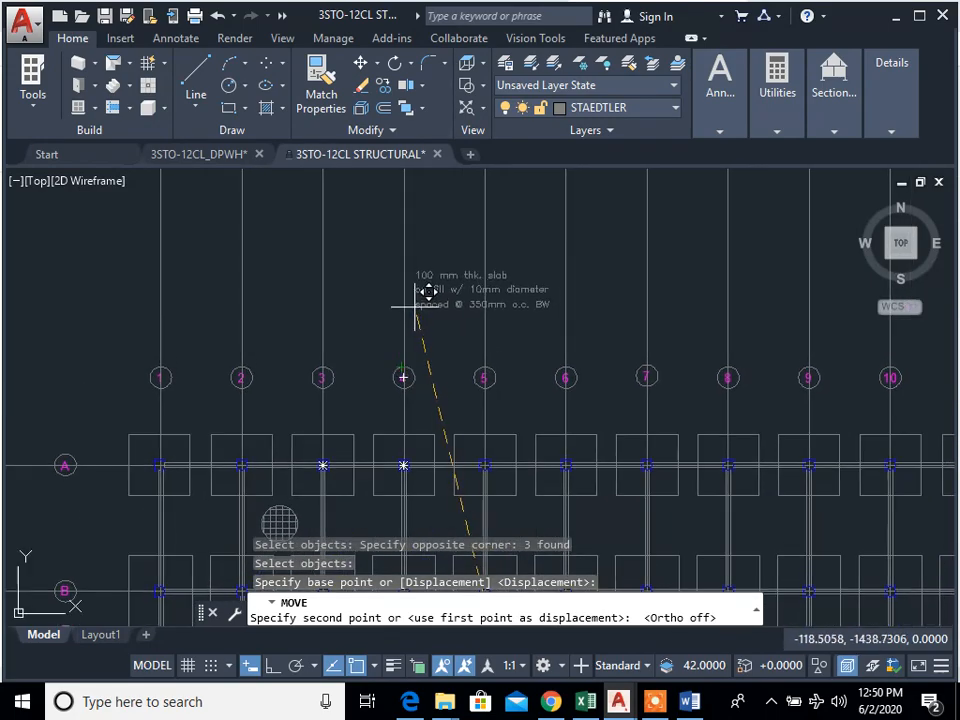
{"action": "key", "text": "Escape"}
{"action": "key", "text": "Escape"}
Step: Trim the vertical gridlines that extend above the number bubbles of the upper foundation plan
{"action": "scroll", "coordinate": [467, 381], "scroll_direction": "down", "scroll_amount": 5}
{"action": "type", "text": "tr"}
{"action": "key", "text": "Return"}
{"action": "left_click", "coordinate": [670, 299]}
{"action": "left_click", "coordinate": [222, 258]}
{"action": "key", "text": "Escape"}
{"action": "type", "text": "r"}
{"action": "key", "text": "Return"}
{"action": "key", "text": "Escape"}
Step: Erase the leftover horizontal line below the foundation plan's row C footings
{"action": "key", "text": "Escape"}
Step: Trim the horizontal gridlines extending past bubbles A to C and the vertical gridlines below the row C footings
{"action": "type", "text": "t"}
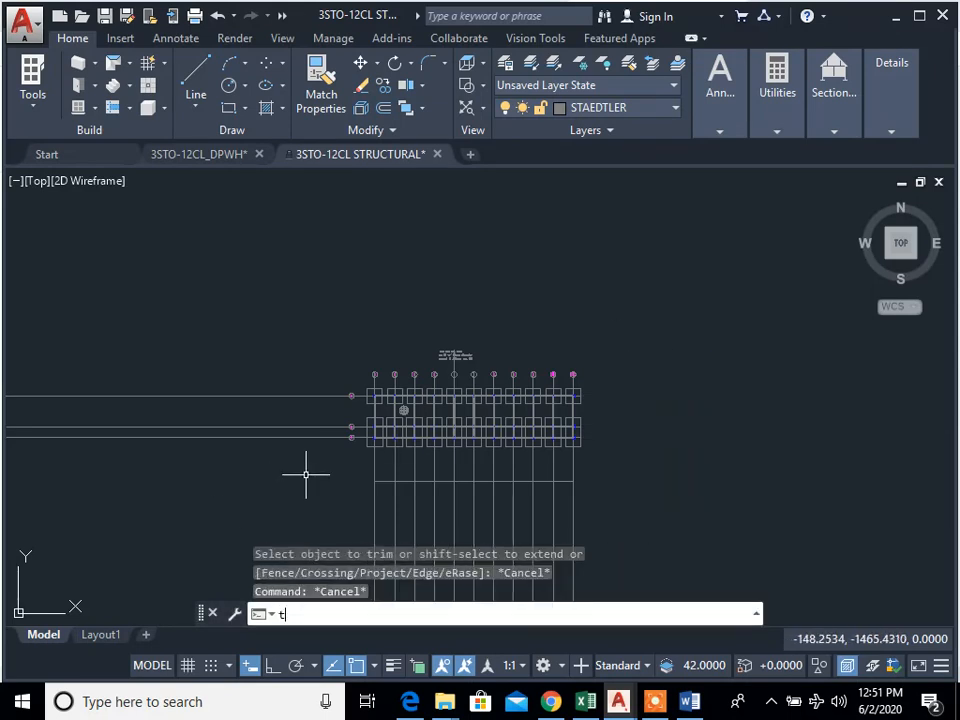
{"action": "type", "text": "e cor"}
{"action": "key", "text": "Return"}
{"action": "left_click", "coordinate": [299, 501]}
{"action": "left_click", "coordinate": [183, 295]}
{"action": "middle_click_drag", "start_coordinate": [317, 432], "coordinate": [330, 332]}
{"action": "left_click", "coordinate": [705, 469]}
{"action": "left_click", "coordinate": [349, 358]}
{"action": "key", "text": "Escape"}
{"action": "type", "text": "e"}
{"action": "key", "text": "Return"}
{"action": "left_click", "coordinate": [750, 407]}
{"action": "left_click", "coordinate": [369, 356]}
Step: Trim gridline 5 above its bubble and erase the remaining segment crossing the slab note
{"action": "scroll", "coordinate": [431, 435], "scroll_direction": "up", "scroll_amount": 5}
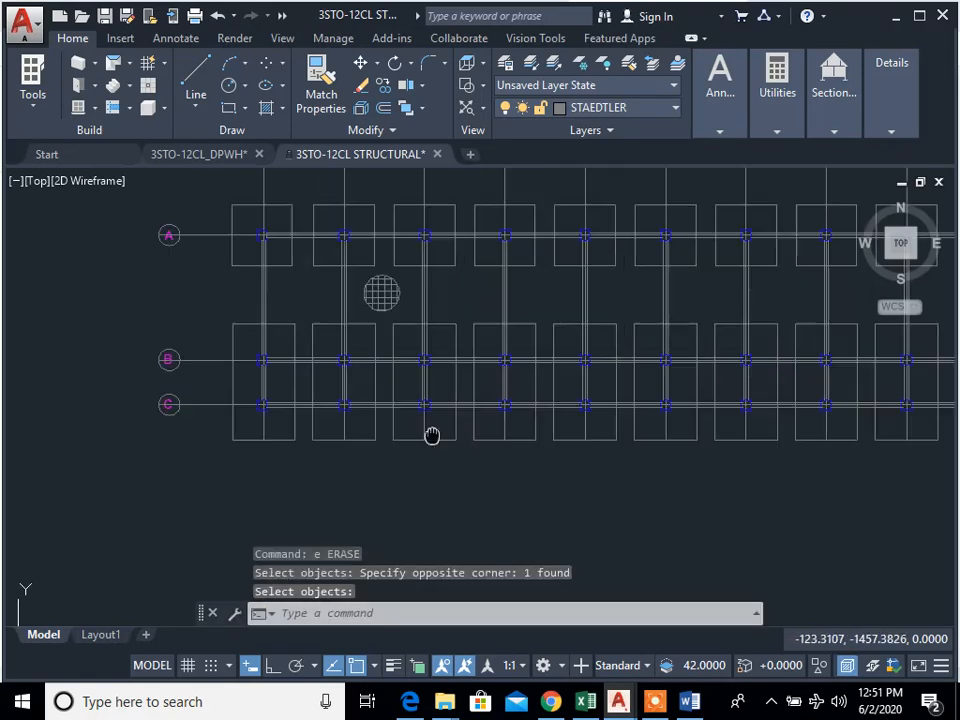
{"action": "middle_click_drag", "start_coordinate": [478, 431], "coordinate": [493, 491]}
{"action": "scroll", "coordinate": [561, 327], "scroll_direction": "up", "scroll_amount": 2}
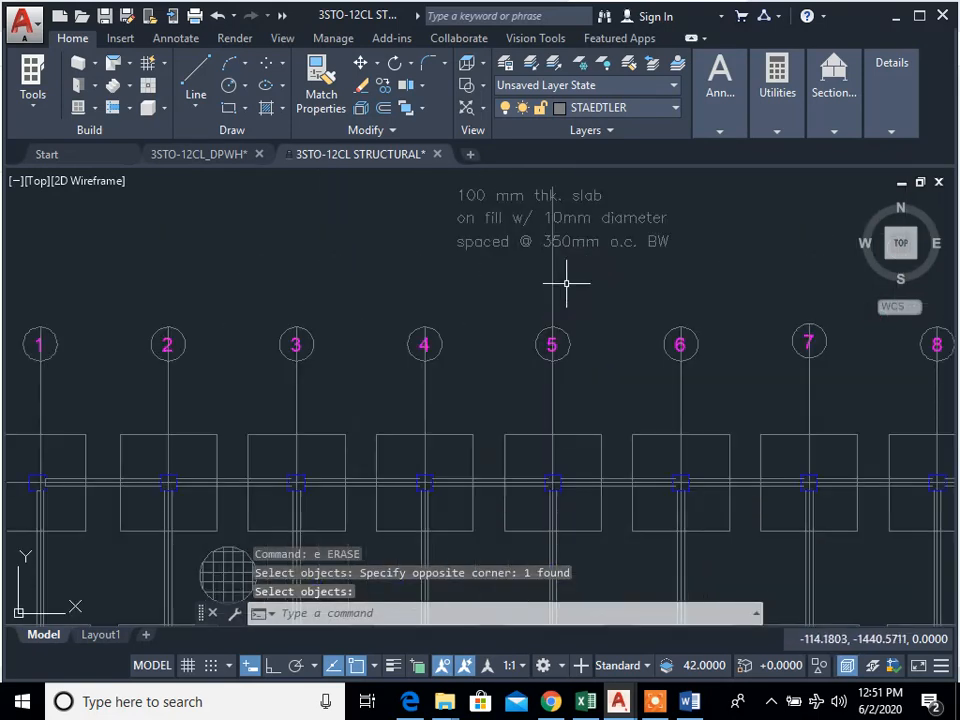
{"action": "key", "text": "Escape"}
{"action": "type", "text": "tr"}
{"action": "key", "text": "Return"}
{"action": "left_click", "coordinate": [495, 280]}
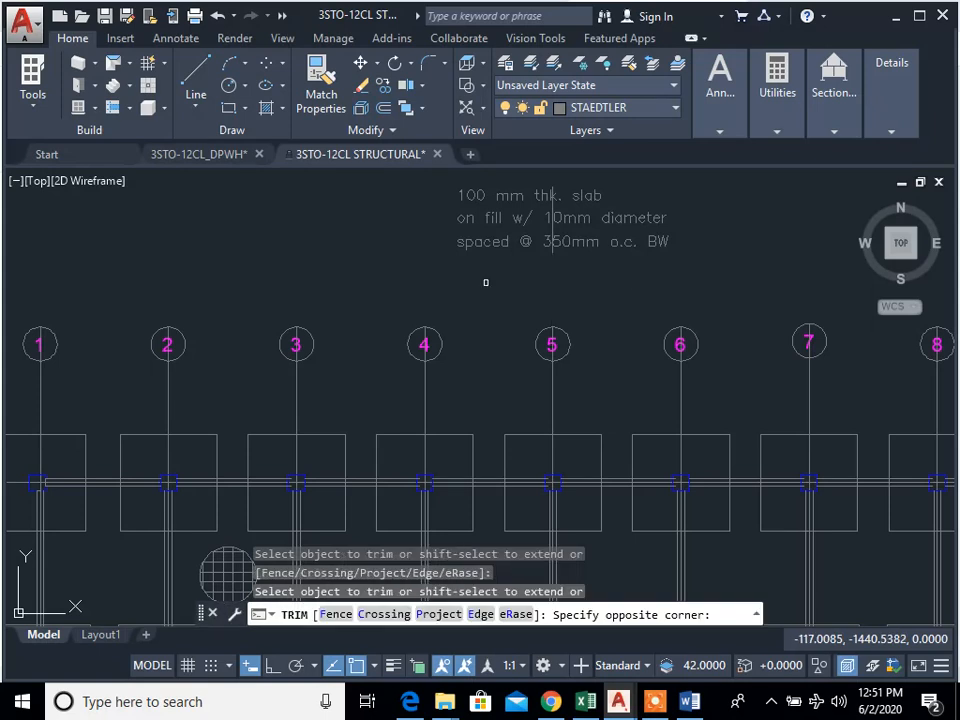
{"action": "key", "text": "Escape"}
{"action": "scroll", "coordinate": [557, 241], "scroll_direction": "up", "scroll_amount": 4}
{"action": "type", "text": "e"}
{"action": "key", "text": "Return"}
{"action": "left_click", "coordinate": [604, 271]}
{"action": "left_click", "coordinate": [516, 259]}
{"action": "key", "text": "Return"}
Step: Examine the coloured floor plan around grids 1 to 6 and compare it with the foundation plan's footings and tie beams
{"action": "scroll", "coordinate": [590, 374], "scroll_direction": "down", "scroll_amount": 4}
{"action": "middle_click_drag", "start_coordinate": [645, 428], "coordinate": [667, 377]}
{"action": "mouse_move", "coordinate": [630, 706]}
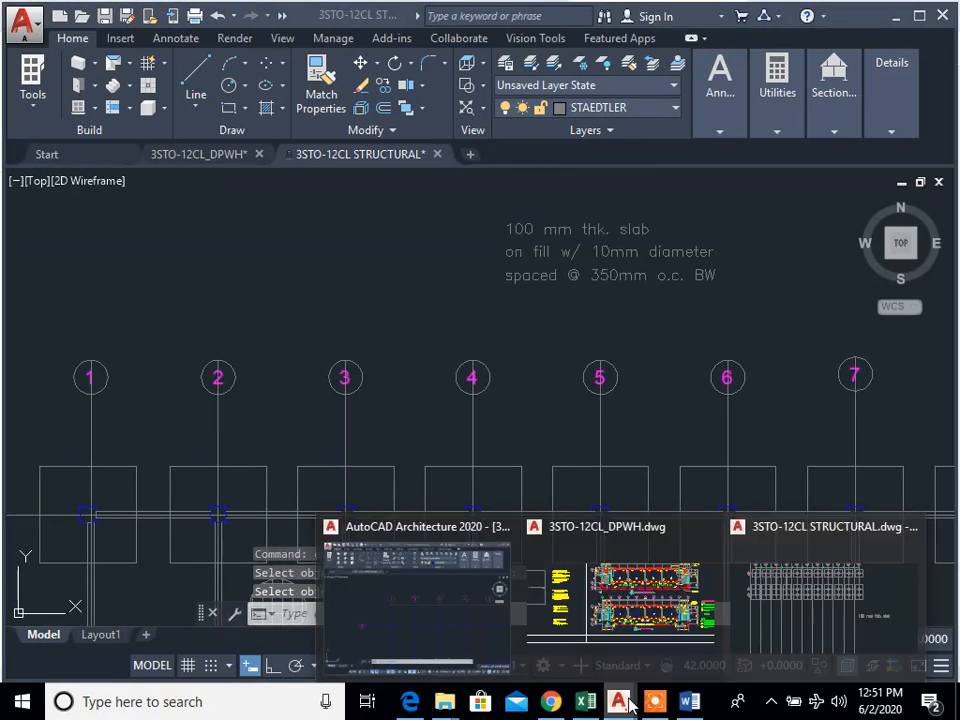
{"action": "scroll", "coordinate": [457, 300], "scroll_direction": "down", "scroll_amount": 14}
{"action": "scroll", "coordinate": [492, 267], "scroll_direction": "up", "scroll_amount": 11}
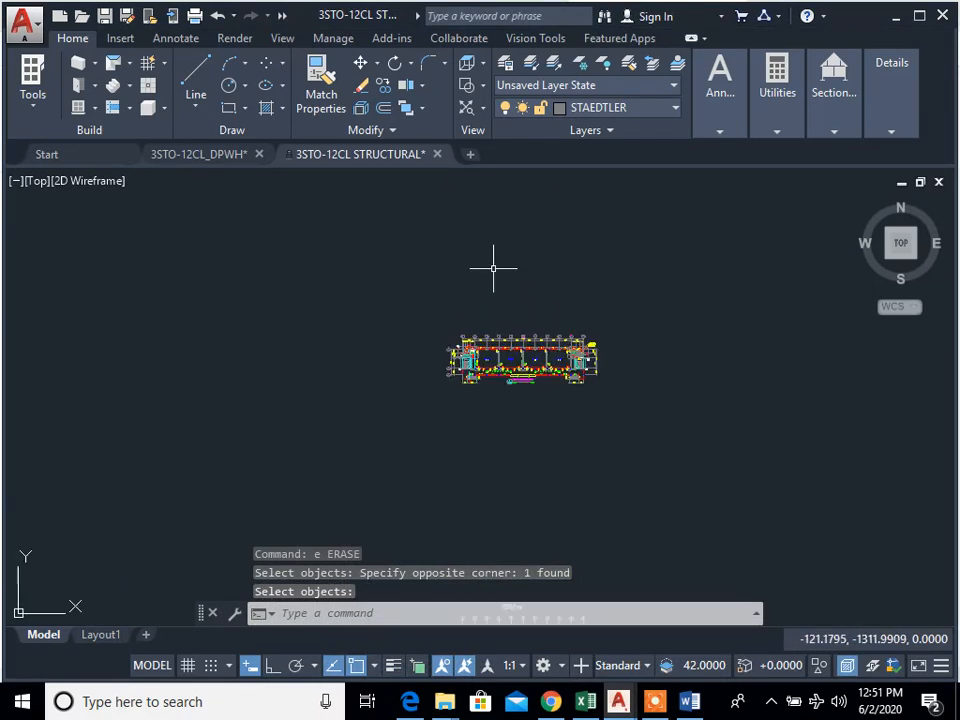
{"action": "scroll", "coordinate": [520, 345], "scroll_direction": "up", "scroll_amount": 4}
{"action": "mouse_move", "coordinate": [530, 335]}
{"action": "middle_mouse_down"}
{"action": "mouse_move", "coordinate": [478, 450]}
{"action": "mouse_move", "coordinate": [444, 468]}
{"action": "middle_mouse_up"}
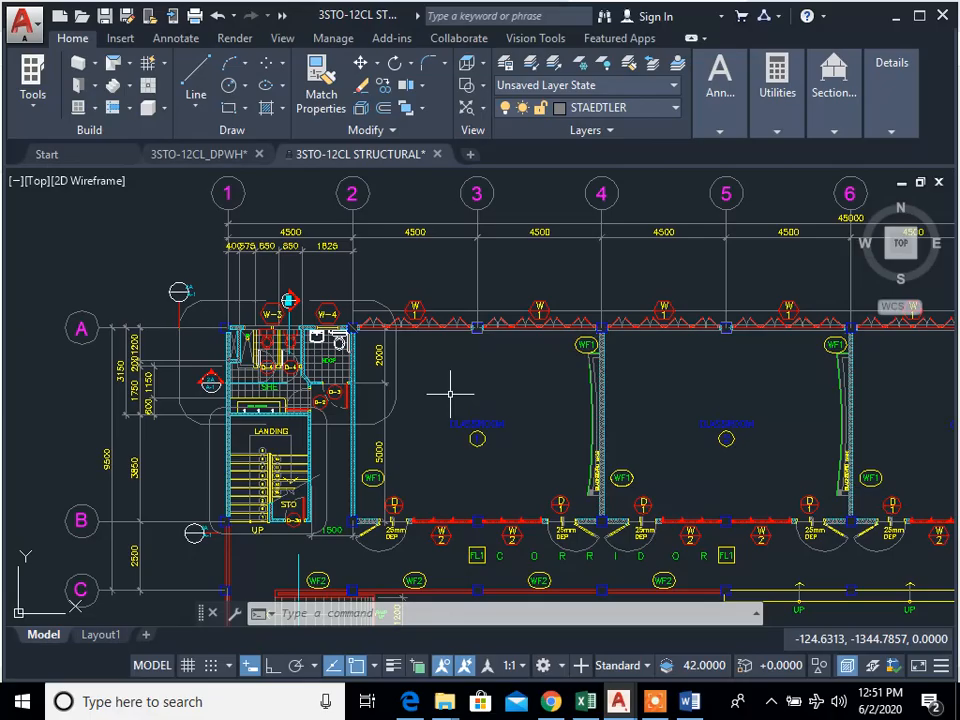
{"action": "middle_click_drag", "start_coordinate": [527, 443], "coordinate": [524, 310]}
{"action": "scroll", "coordinate": [534, 470], "scroll_direction": "down", "scroll_amount": 3}
{"action": "middle_click_drag", "start_coordinate": [534, 470], "coordinate": [436, 195]}
{"action": "scroll", "coordinate": [472, 425], "scroll_direction": "down", "scroll_amount": 3}
{"action": "middle_click_drag", "start_coordinate": [472, 425], "coordinate": [457, 238]}
{"action": "scroll", "coordinate": [438, 345], "scroll_direction": "up", "scroll_amount": 3}
{"action": "scroll", "coordinate": [447, 289], "scroll_direction": "up", "scroll_amount": 6}
{"action": "middle_click_drag", "start_coordinate": [446, 284], "coordinate": [459, 515]}
{"action": "middle_click_drag", "start_coordinate": [407, 381], "coordinate": [443, 467]}
{"action": "scroll", "coordinate": [385, 336], "scroll_direction": "up", "scroll_amount": 4}
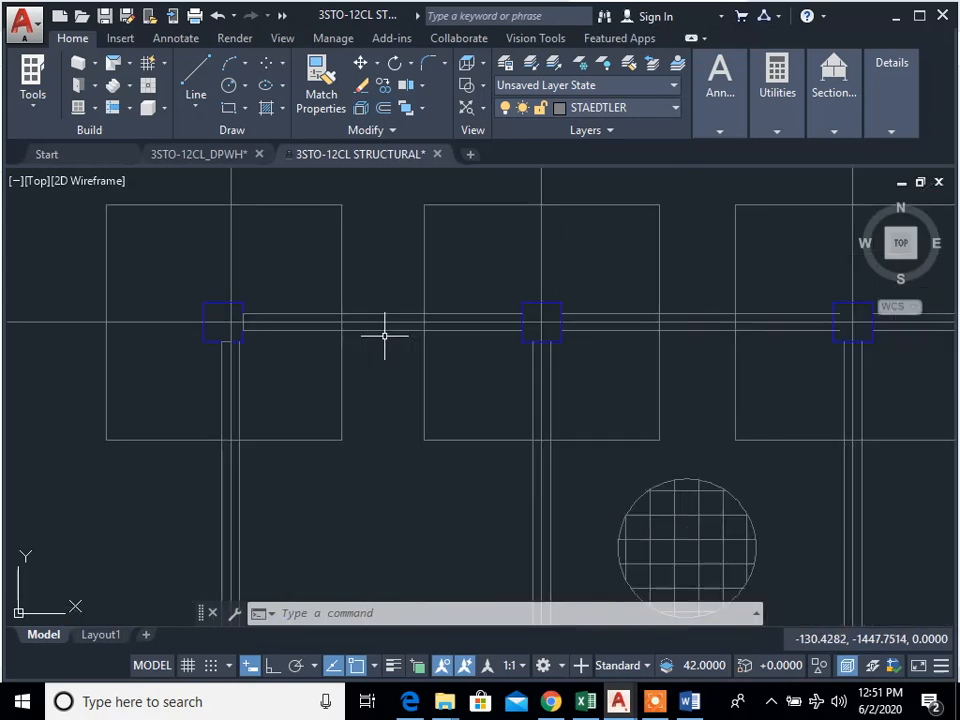
{"action": "scroll", "coordinate": [299, 372], "scroll_direction": "down", "scroll_amount": 4}
{"action": "middle_click_drag", "start_coordinate": [345, 360], "coordinate": [360, 375]}
{"action": "left_click", "coordinate": [262, 302]}
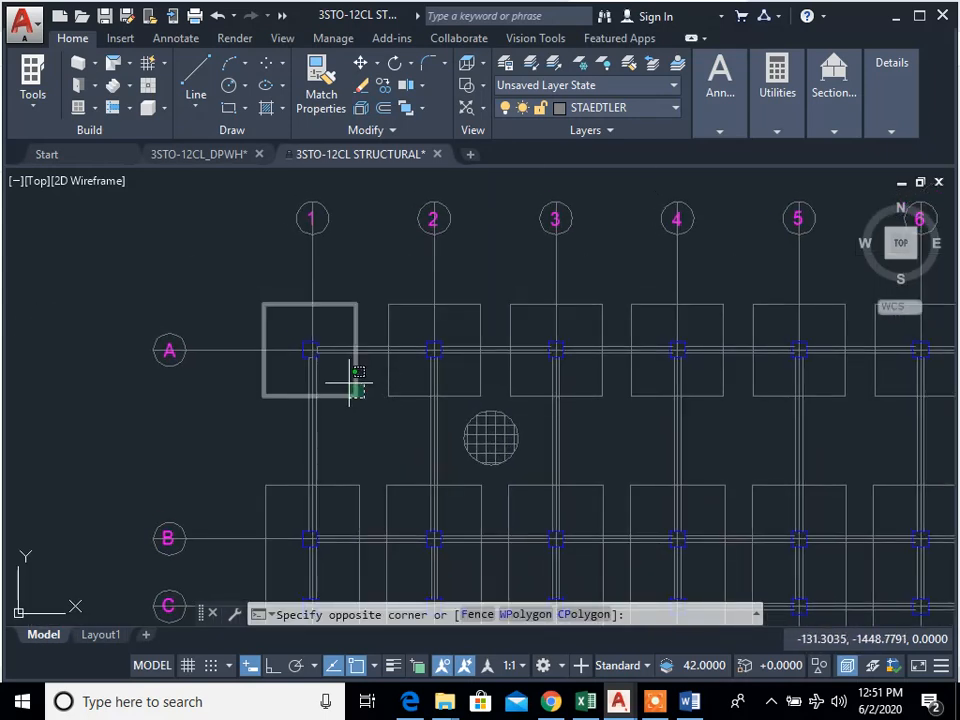
{"action": "left_click", "coordinate": [360, 400]}
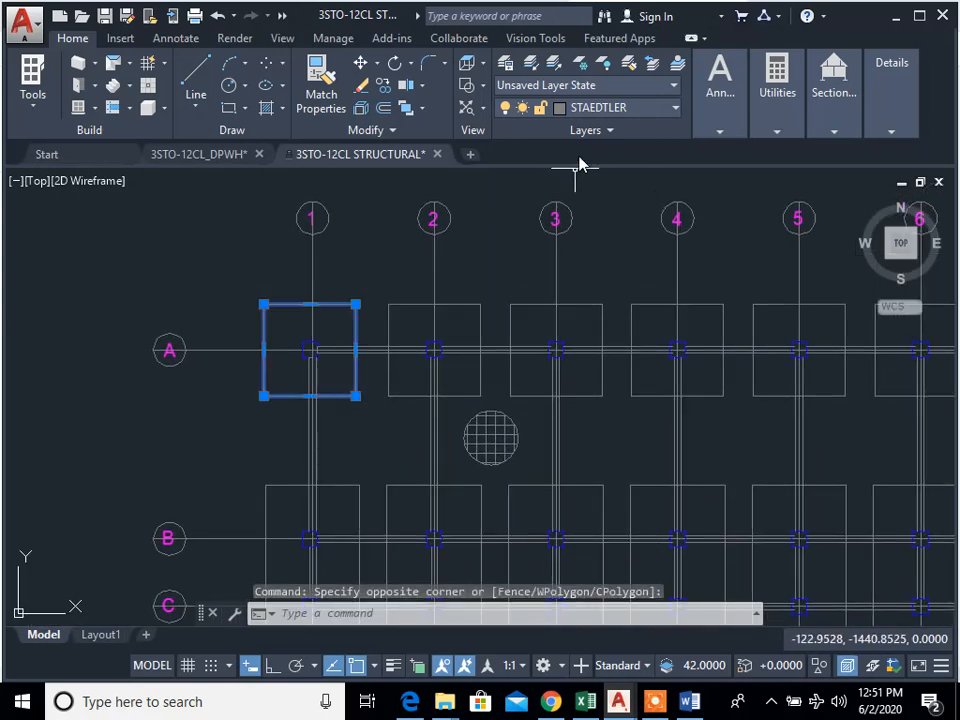
{"action": "left_click", "coordinate": [643, 113]}
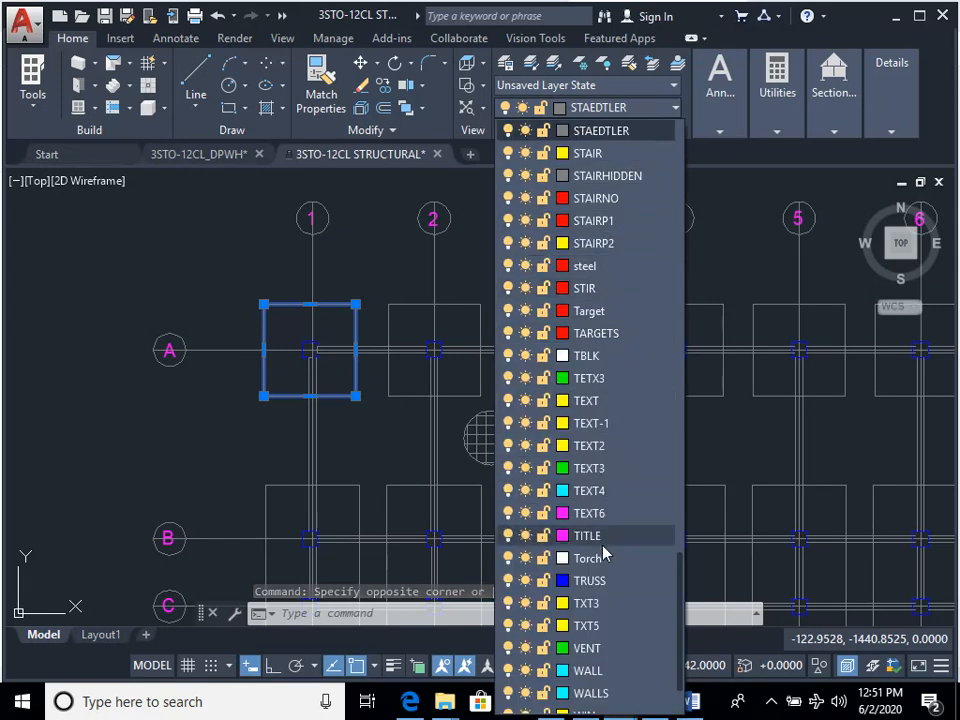
{"action": "scroll", "coordinate": [605, 603], "scroll_direction": "down", "scroll_amount": 2}
{"action": "scroll", "coordinate": [609, 630], "scroll_direction": "up", "scroll_amount": 10}
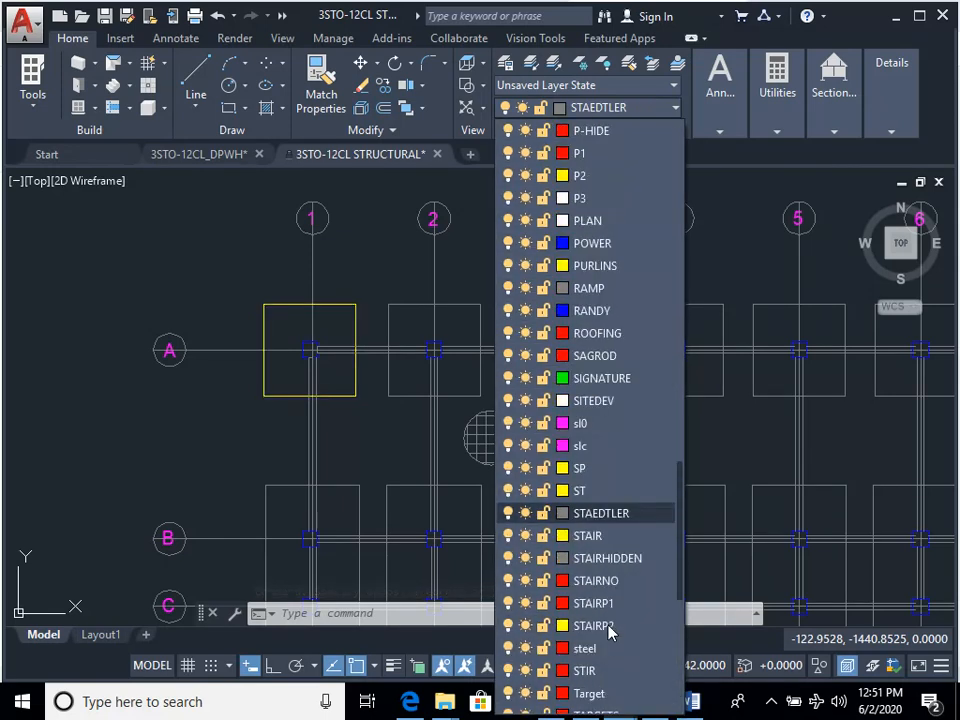
{"action": "scroll", "coordinate": [609, 630], "scroll_direction": "up", "scroll_amount": 10}
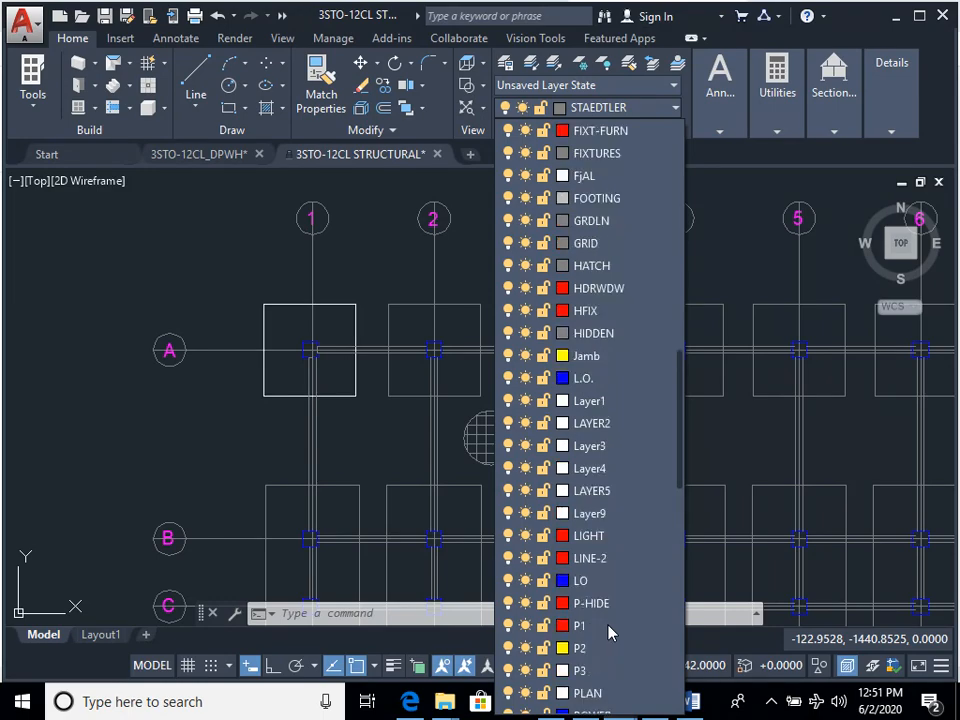
{"action": "scroll", "coordinate": [609, 630], "scroll_direction": "up", "scroll_amount": 3}
{"action": "scroll", "coordinate": [609, 630], "scroll_direction": "up", "scroll_amount": 10}
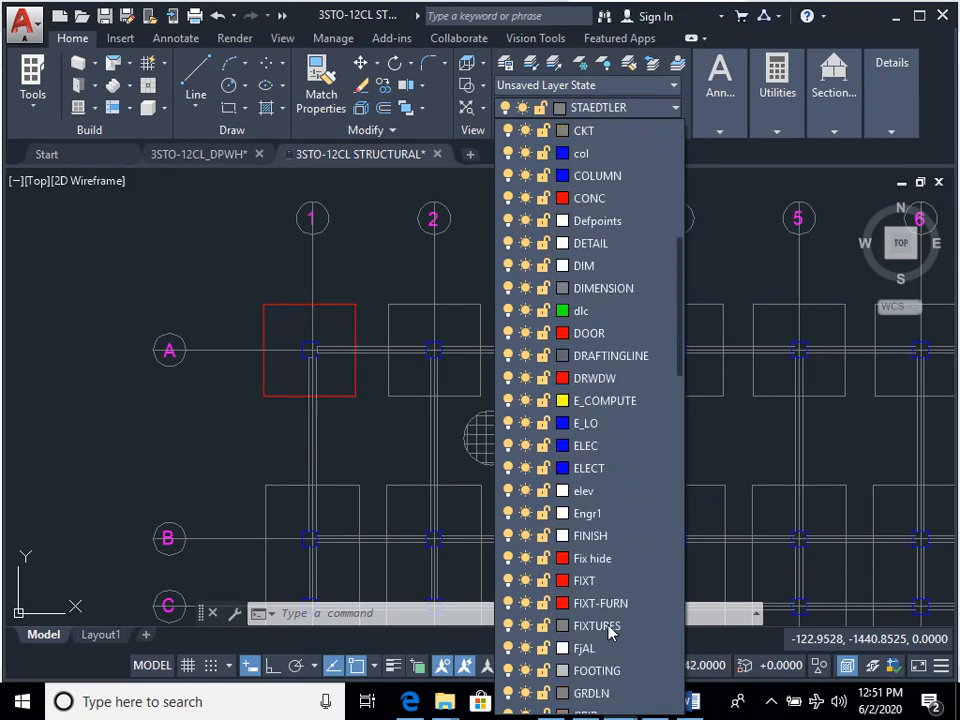
{"action": "scroll", "coordinate": [609, 630], "scroll_direction": "up", "scroll_amount": 1}
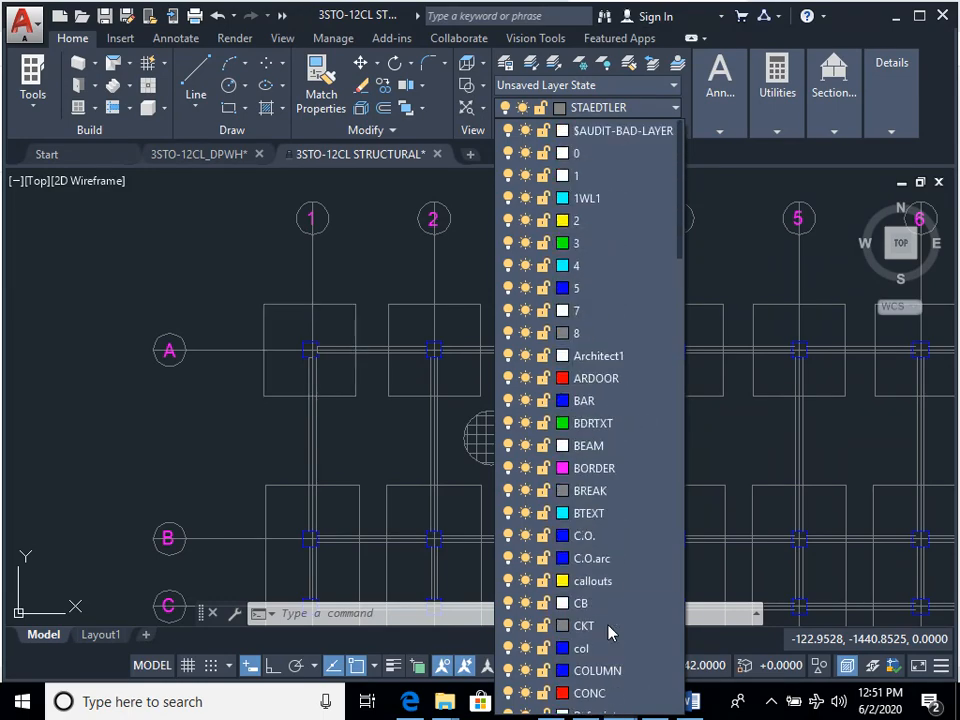
{"action": "left_click", "coordinate": [247, 265]}
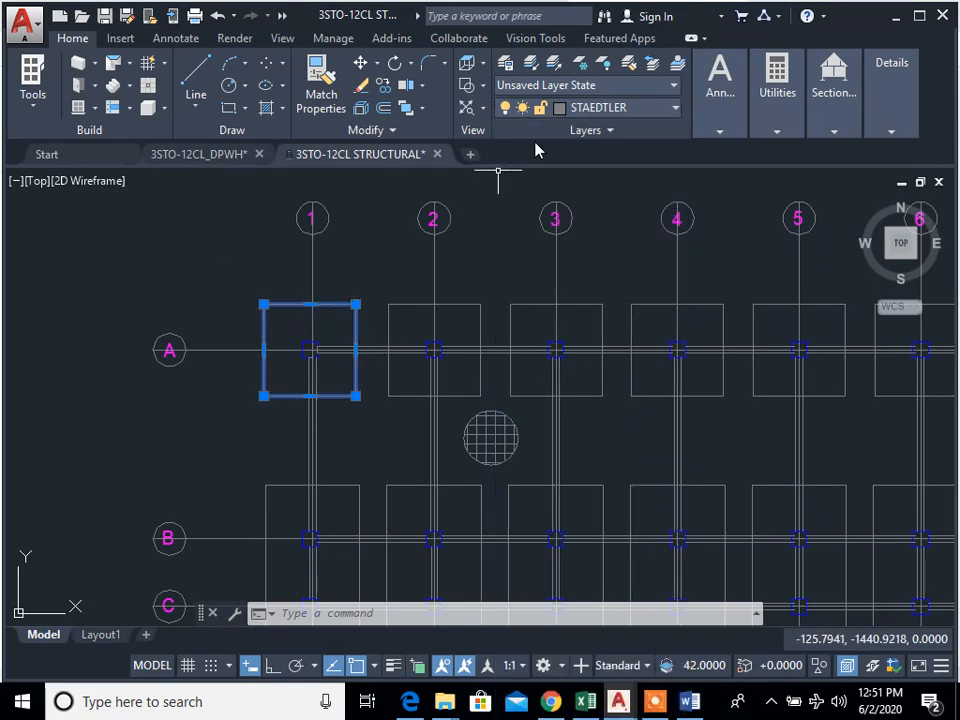
{"action": "key", "text": "Escape"}
{"action": "key", "text": "Escape"}
{"action": "key", "text": "Escape"}
Step: Change the colour of the footing outline at grid A-1 to Yellow in its properties
{"action": "left_click", "coordinate": [363, 311]}
{"action": "left_click", "coordinate": [339, 289]}
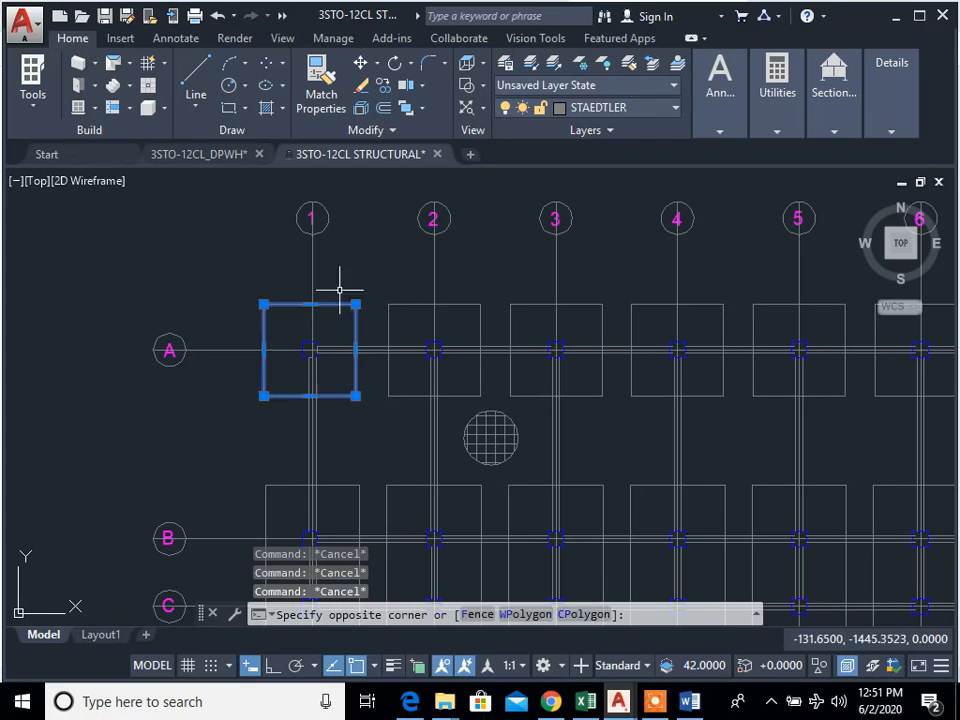
{"action": "right_click", "coordinate": [420, 440]}
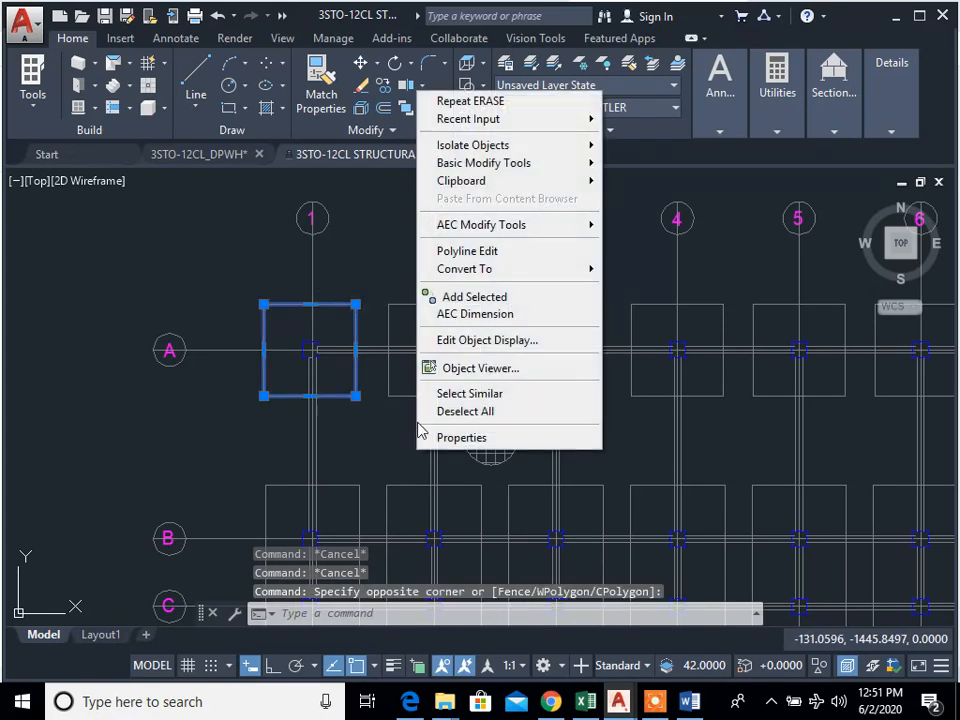
{"action": "left_click", "coordinate": [484, 439]}
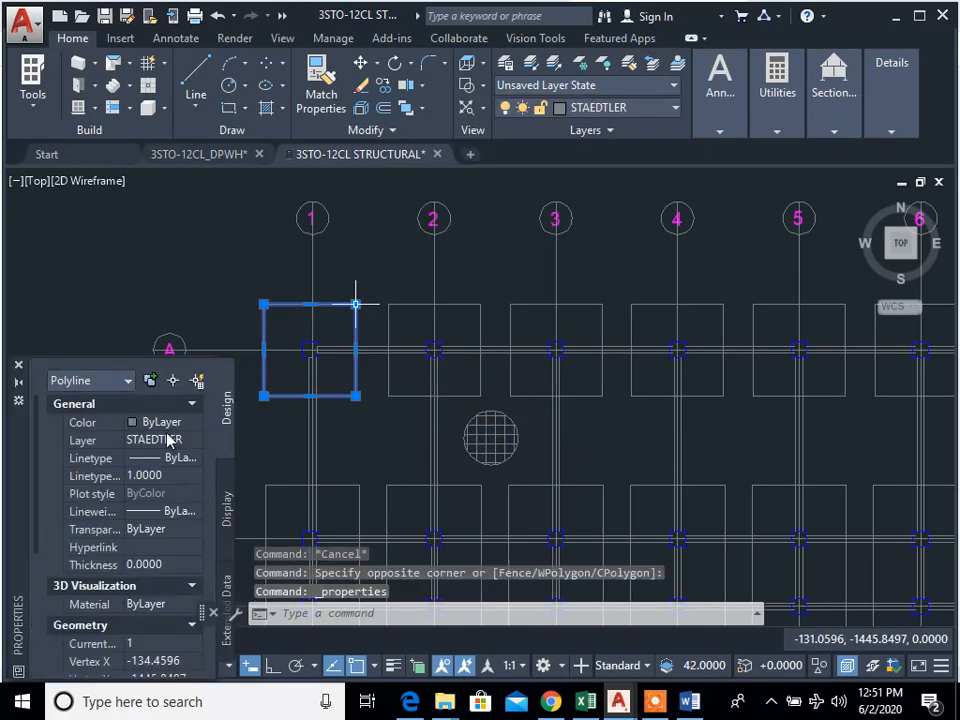
{"action": "left_click", "coordinate": [182, 422]}
{"action": "left_click", "coordinate": [192, 423]}
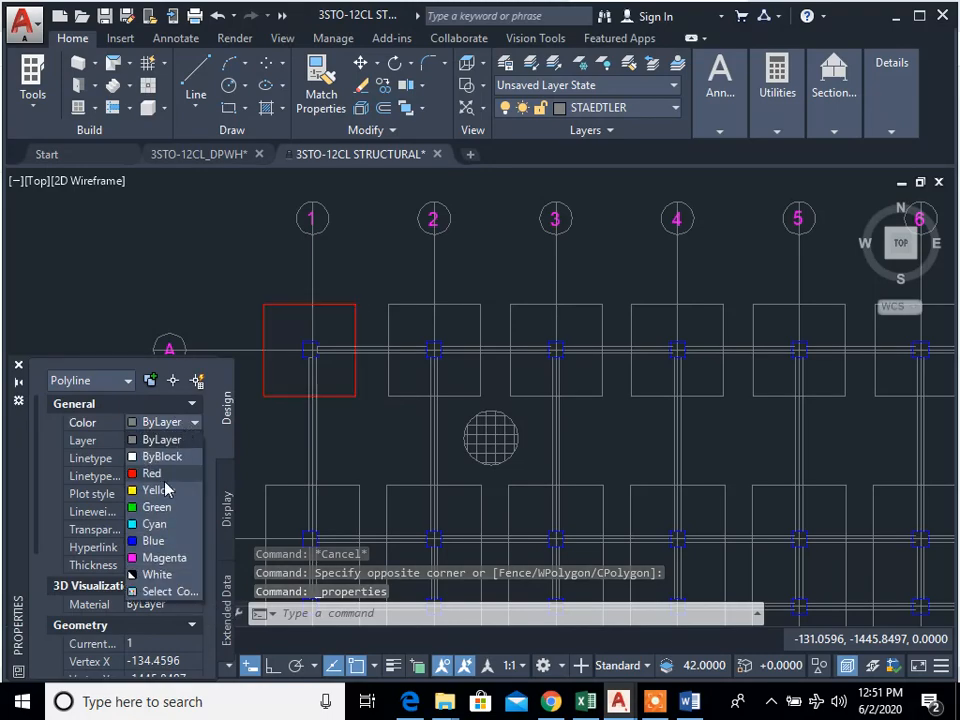
{"action": "left_click", "coordinate": [163, 491]}
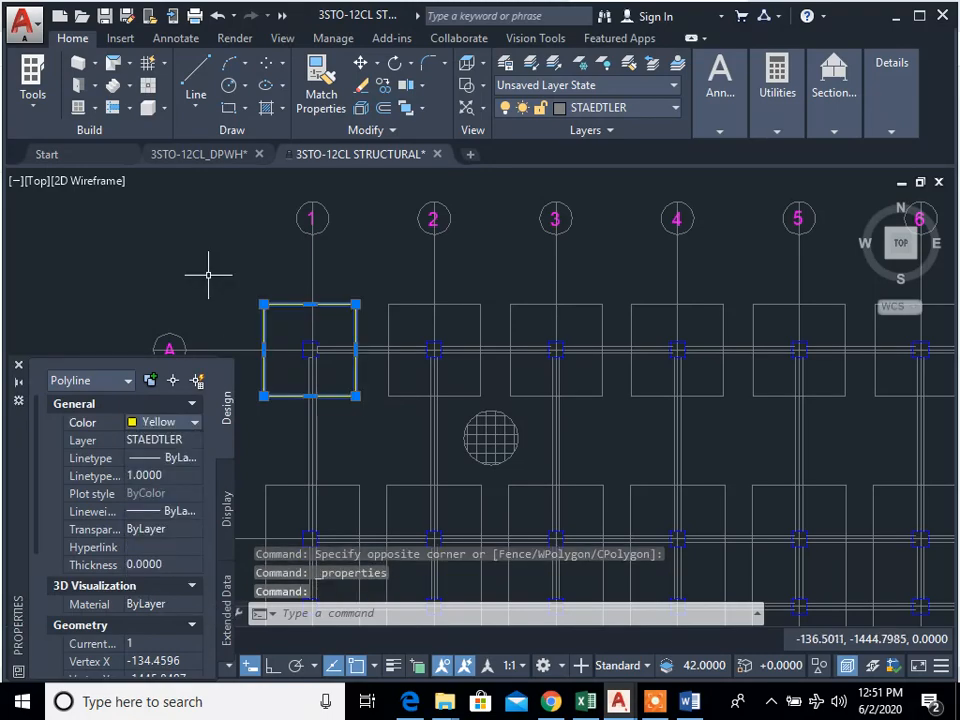
{"action": "left_click", "coordinate": [193, 422]}
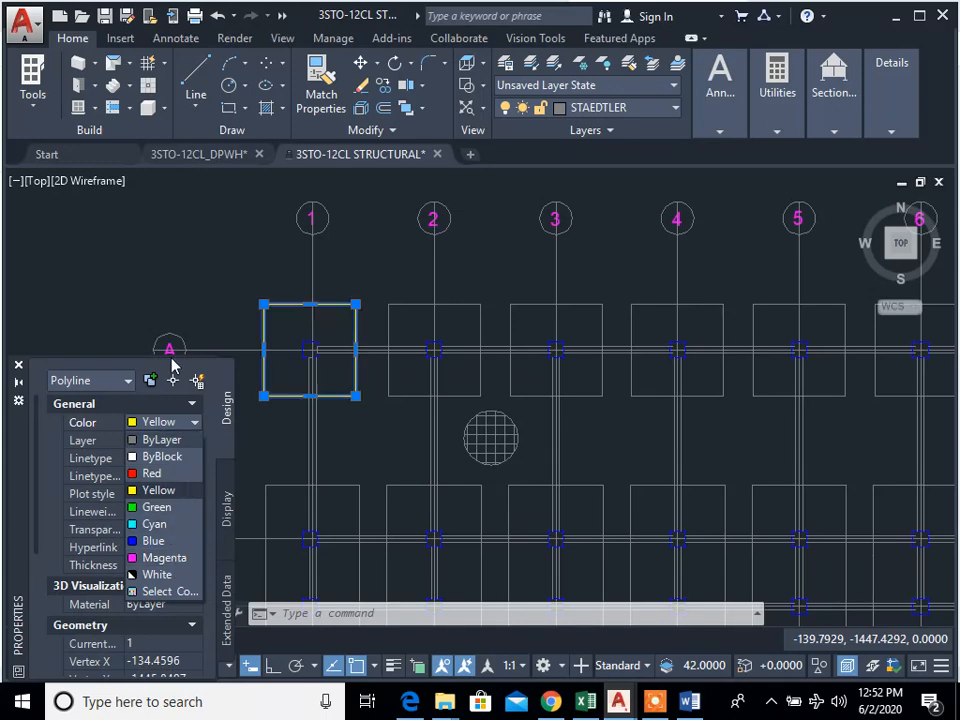
{"action": "left_click", "coordinate": [181, 276]}
{"action": "left_click", "coordinate": [165, 421]}
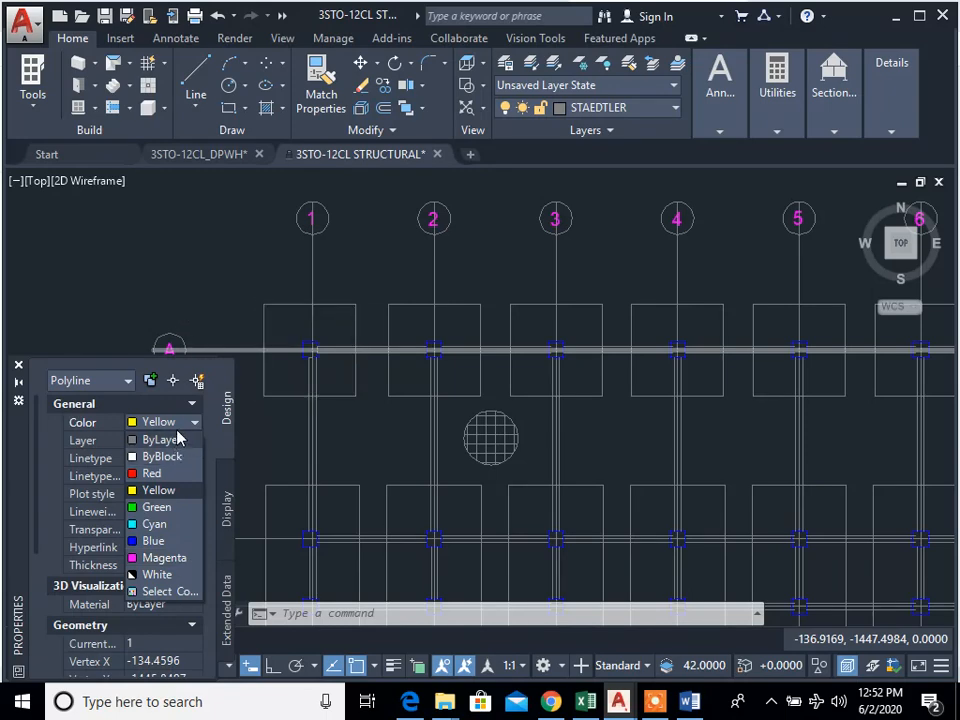
{"action": "left_click", "coordinate": [193, 277]}
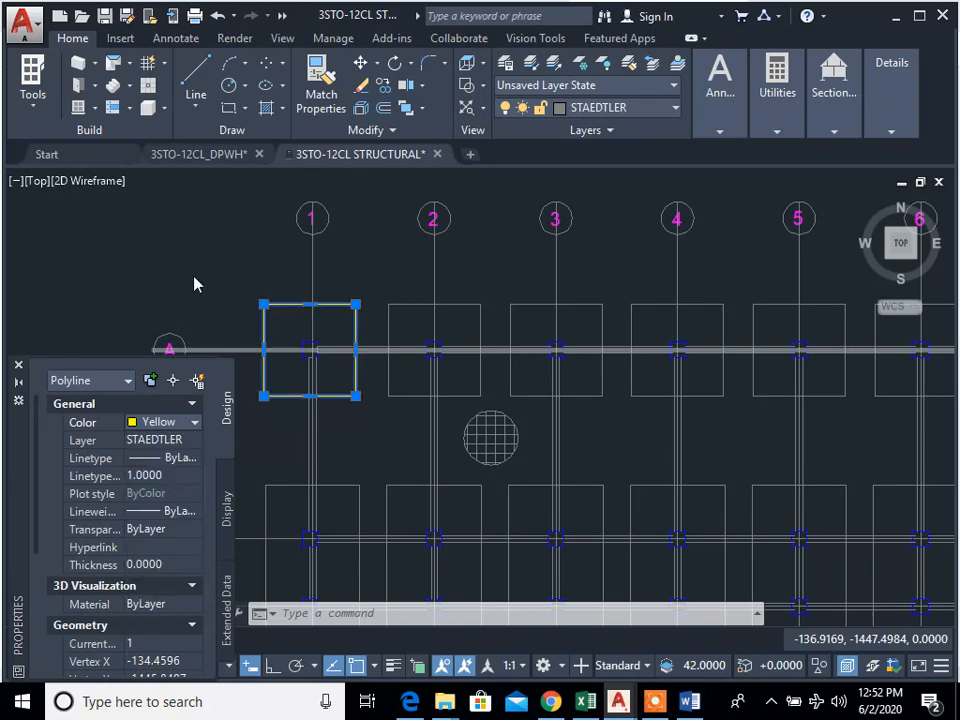
{"action": "left_click", "coordinate": [202, 270]}
{"action": "left_click", "coordinate": [183, 418]}
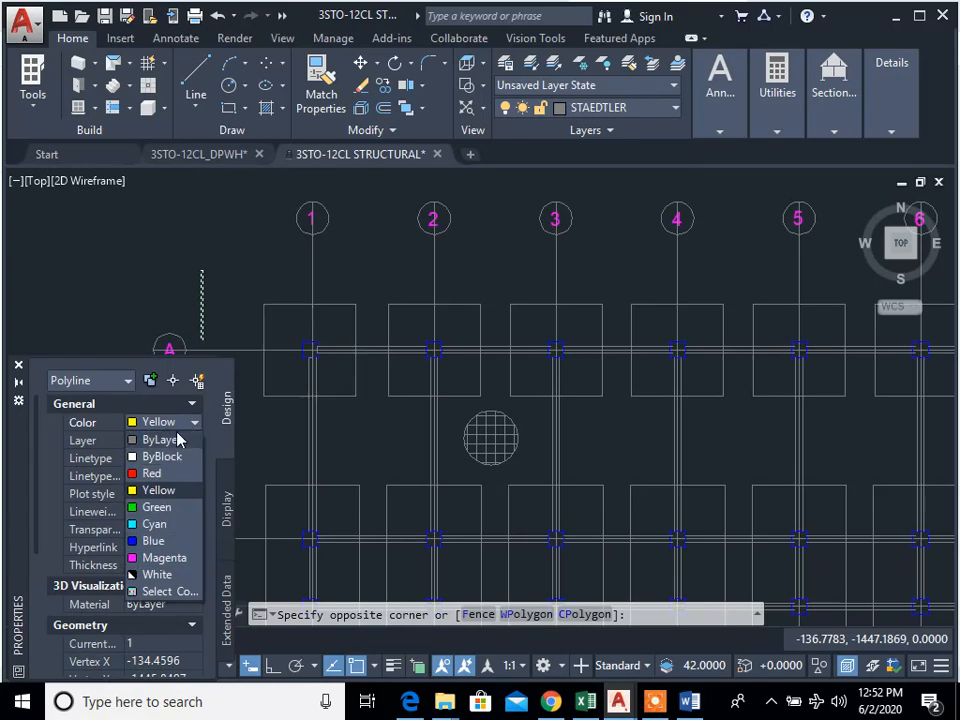
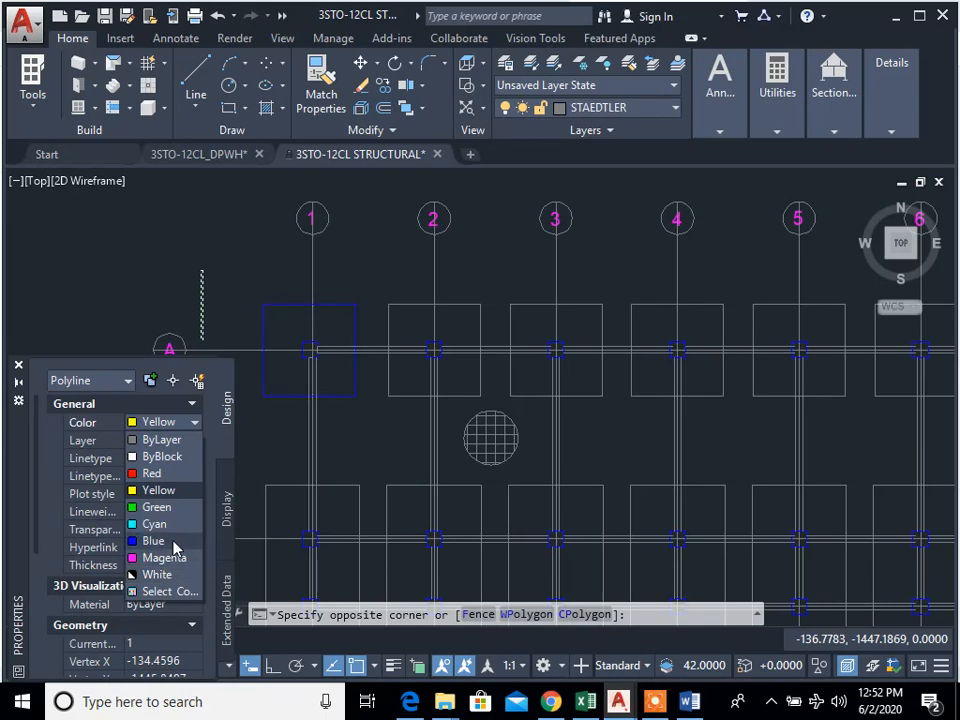
Step: Apply Yellow to the A-1 footing outline, deselect it and close its properties
{"action": "left_click", "coordinate": [168, 488]}
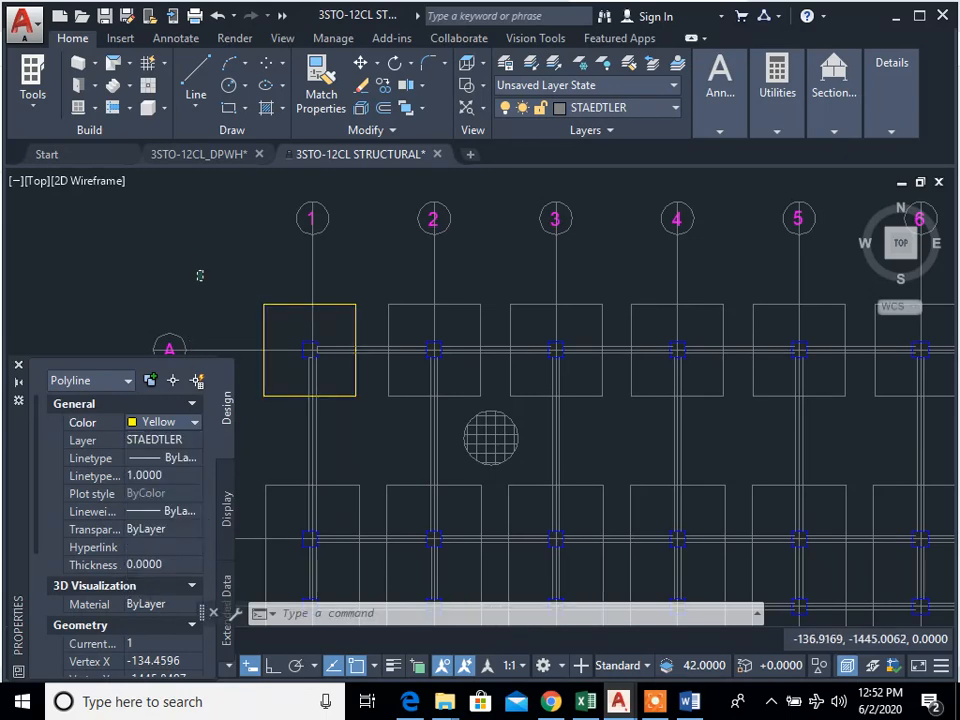
{"action": "key", "text": "Escape"}
{"action": "key", "text": "Escape"}
{"action": "key", "text": "Escape"}
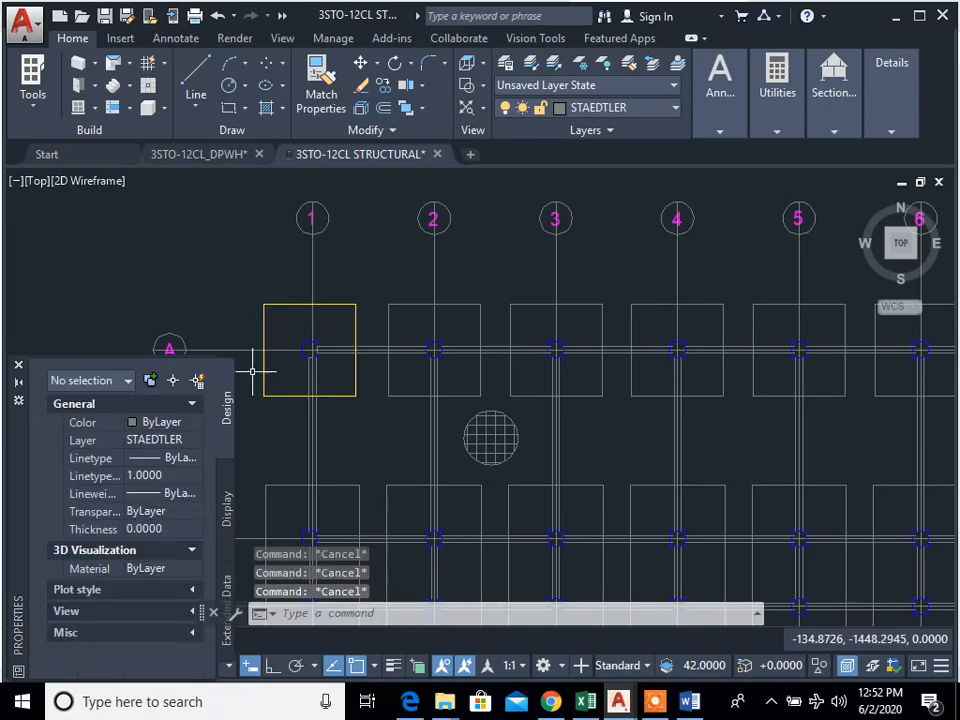
{"action": "left_click", "coordinate": [17, 369]}
{"action": "scroll", "coordinate": [364, 327], "scroll_direction": "up", "scroll_amount": 4}
{"action": "middle_click_drag", "start_coordinate": [366, 326], "coordinate": [452, 388]}
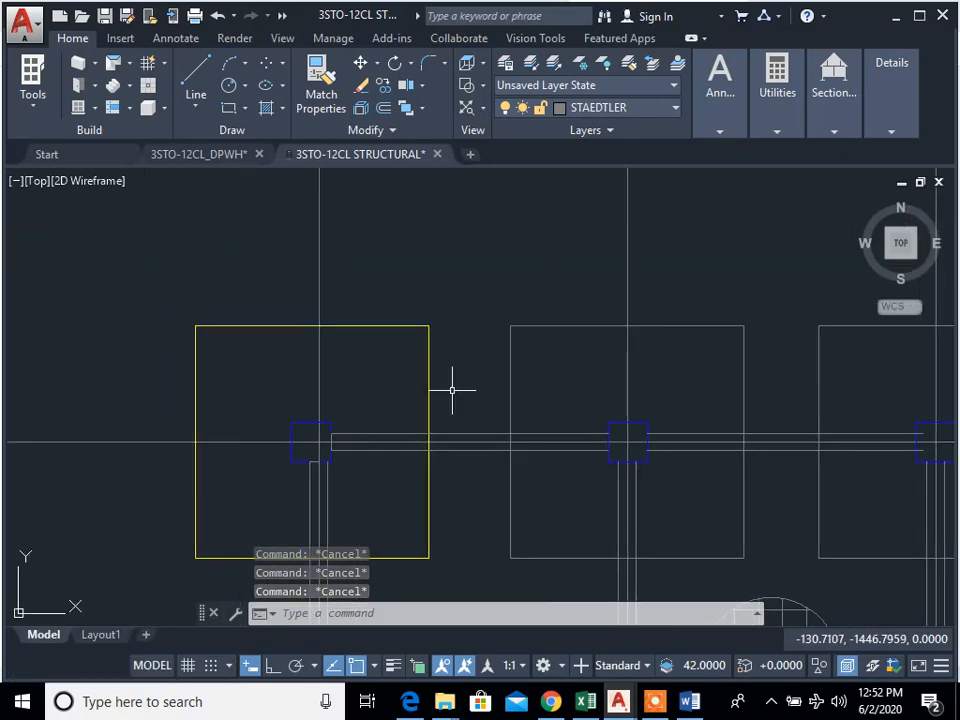
{"action": "scroll", "coordinate": [455, 389], "scroll_direction": "down", "scroll_amount": 2}
{"action": "left_click", "coordinate": [458, 396]}
{"action": "left_click", "coordinate": [436, 325]}
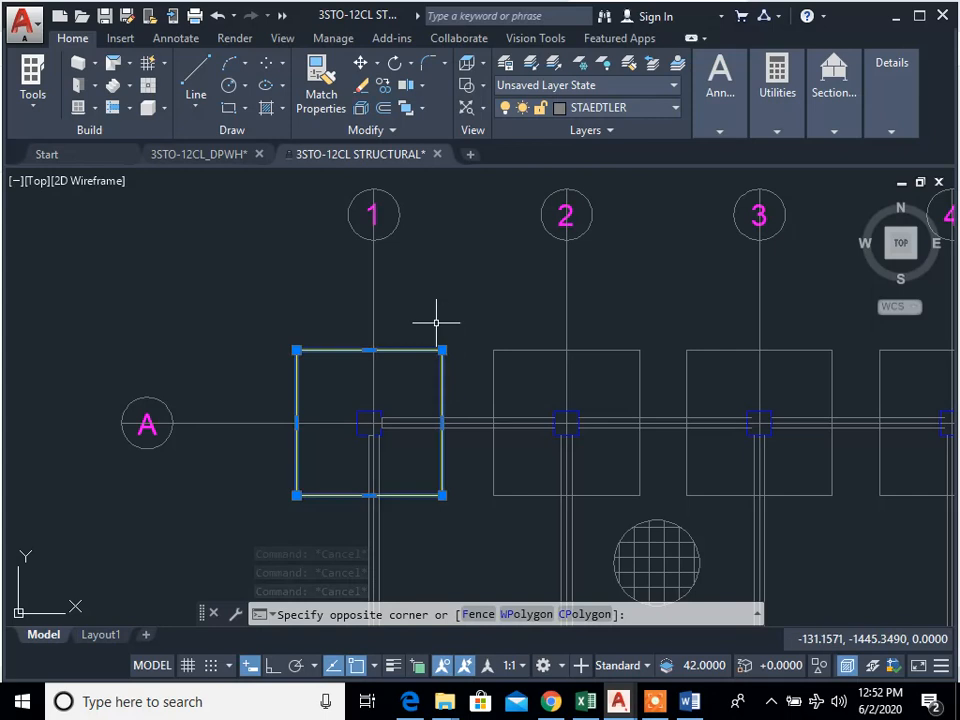
{"action": "key", "text": "Escape"}
{"action": "key", "text": "Escape"}
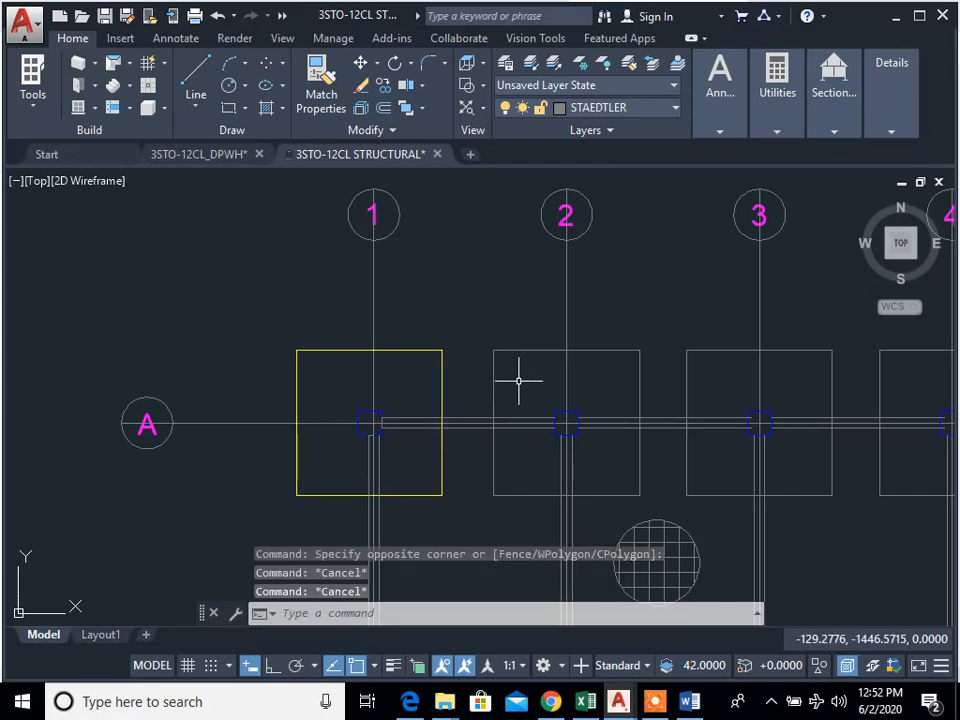
Step: Match the yellow A-1 footing's properties onto the row A footings at grids 2 to 5
{"action": "type", "text": "MA"}
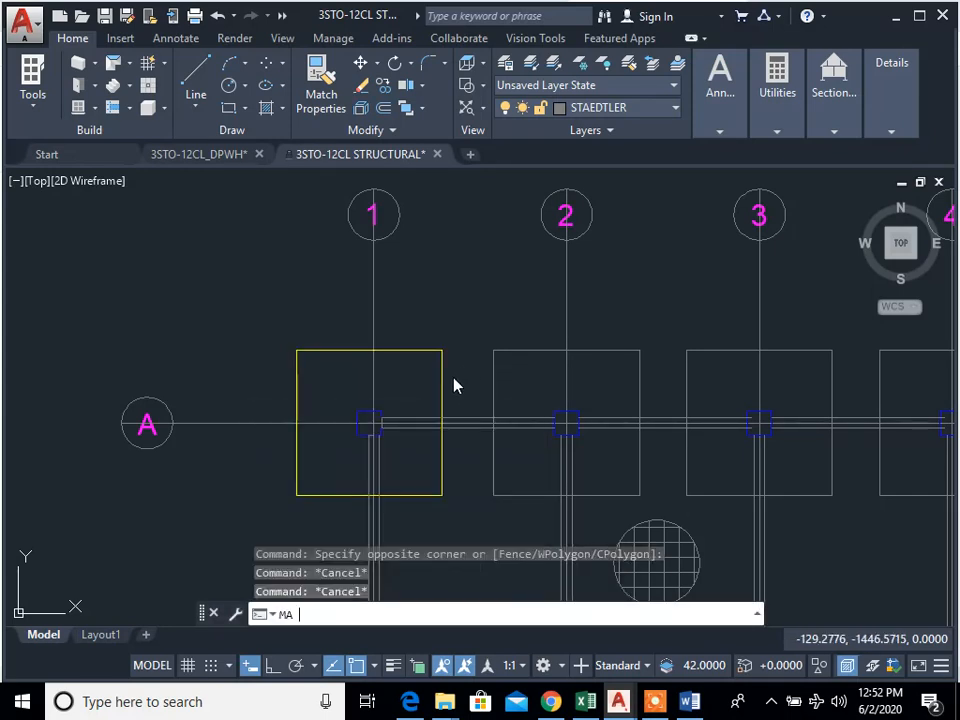
{"action": "key", "text": "Return"}
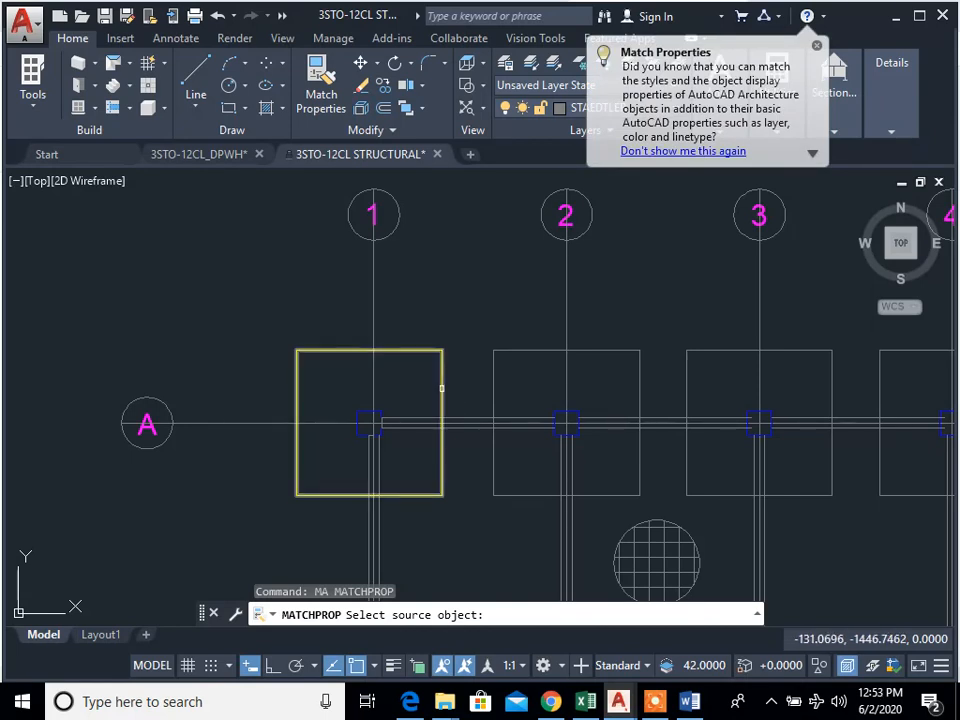
{"action": "left_click", "coordinate": [441, 388]}
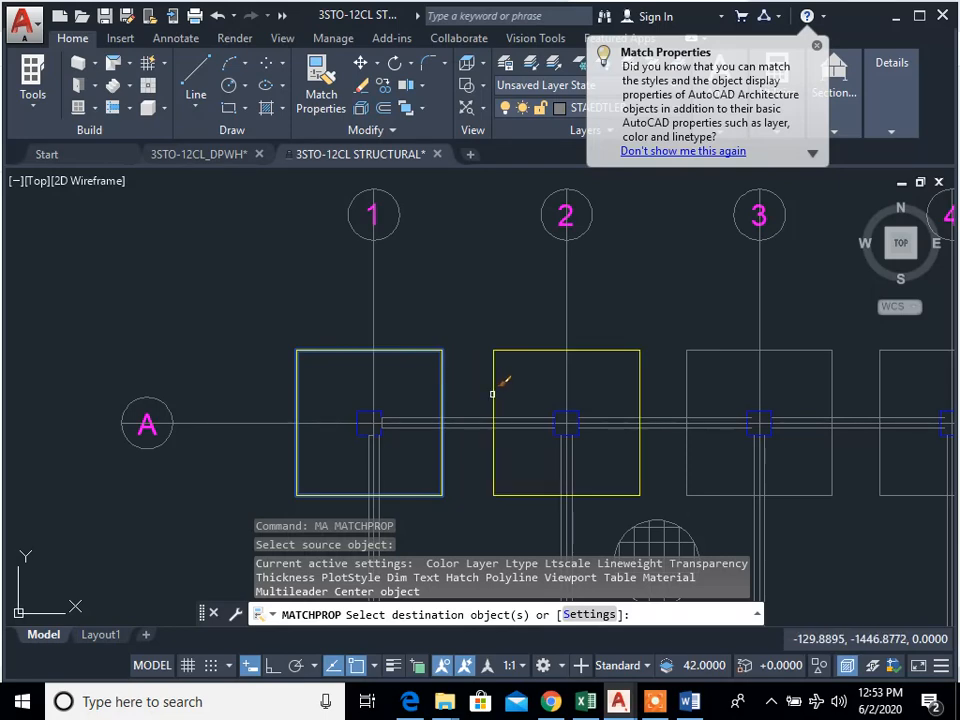
{"action": "scroll", "coordinate": [463, 414], "scroll_direction": "down", "scroll_amount": 2}
{"action": "scroll", "coordinate": [516, 392], "scroll_direction": "up", "scroll_amount": 4}
{"action": "left_click", "coordinate": [530, 334]}
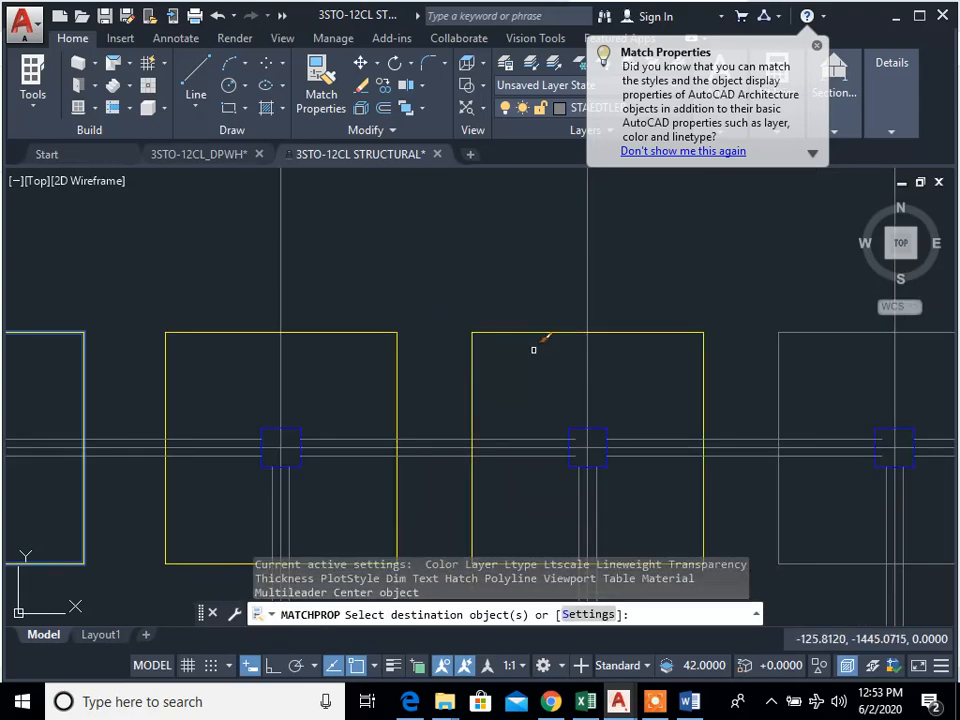
{"action": "scroll", "coordinate": [387, 411], "scroll_direction": "down", "scroll_amount": 3}
{"action": "scroll", "coordinate": [543, 402], "scroll_direction": "up", "scroll_amount": 3}
{"action": "left_click", "coordinate": [504, 414]}
{"action": "left_click", "coordinate": [440, 343]}
{"action": "left_click", "coordinate": [703, 409]}
{"action": "left_click", "coordinate": [584, 340]}
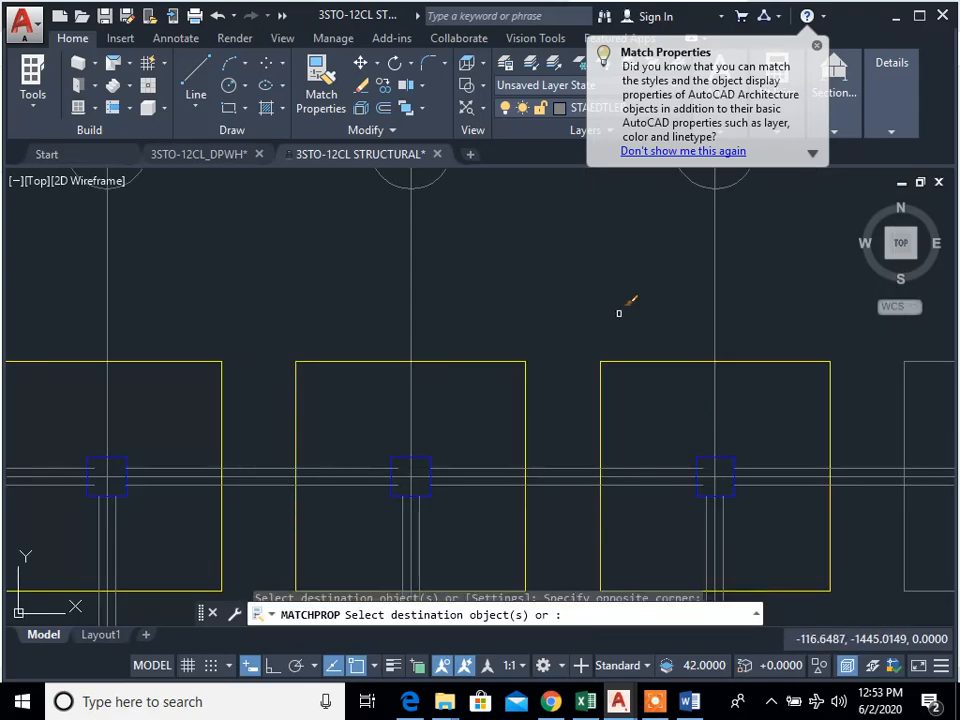
Step: Match the yellow footing properties onto the row A footings at grids 6 to 8
{"action": "scroll", "coordinate": [622, 402], "scroll_direction": "down", "scroll_amount": 3}
{"action": "middle_click_drag", "start_coordinate": [690, 400], "coordinate": [545, 400]}
{"action": "scroll", "coordinate": [630, 398], "scroll_direction": "up", "scroll_amount": 3}
{"action": "left_click", "coordinate": [561, 405]}
{"action": "left_click", "coordinate": [505, 338]}
{"action": "scroll", "coordinate": [680, 437], "scroll_direction": "down", "scroll_amount": 3}
{"action": "middle_click_drag", "start_coordinate": [731, 441], "coordinate": [589, 440]}
{"action": "scroll", "coordinate": [626, 437], "scroll_direction": "up", "scroll_amount": 3}
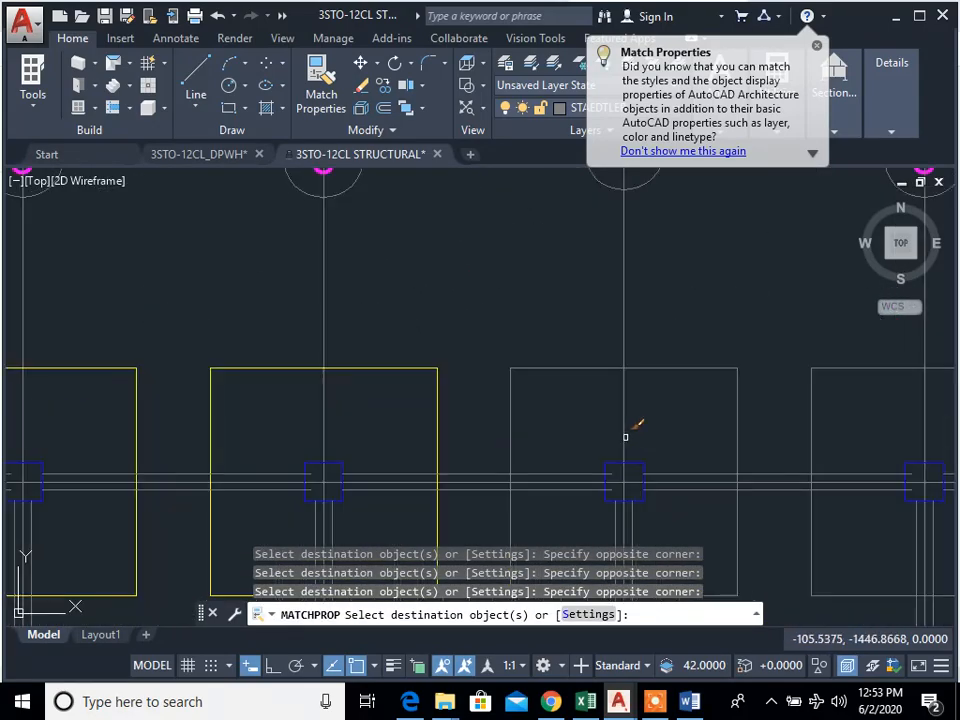
{"action": "left_click", "coordinate": [580, 436]}
{"action": "left_click", "coordinate": [514, 324]}
{"action": "left_click", "coordinate": [867, 429]}
{"action": "left_click", "coordinate": [796, 352]}
Step: Match the yellow footing properties onto the row A footings at grids 9 to 11
{"action": "scroll", "coordinate": [718, 415], "scroll_direction": "down", "scroll_amount": 3}
{"action": "middle_click_drag", "start_coordinate": [718, 415], "coordinate": [432, 391]}
{"action": "scroll", "coordinate": [624, 388], "scroll_direction": "up", "scroll_amount": 3}
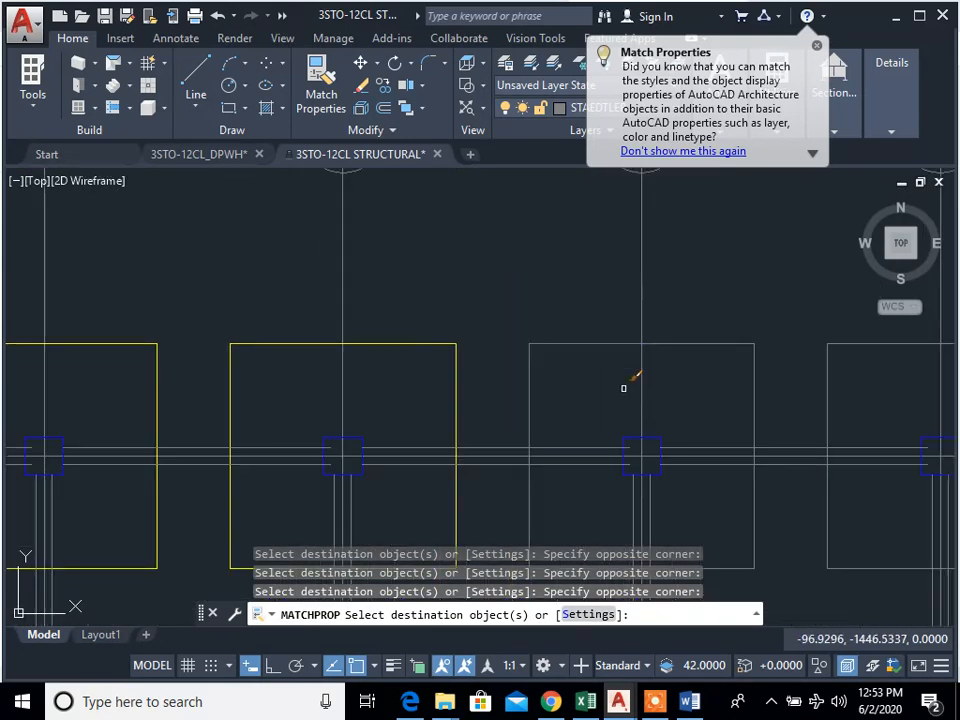
{"action": "left_click", "coordinate": [624, 388]}
{"action": "left_click", "coordinate": [604, 317]}
{"action": "left_click", "coordinate": [932, 401]}
{"action": "left_click", "coordinate": [786, 328]}
{"action": "scroll", "coordinate": [814, 381], "scroll_direction": "down", "scroll_amount": 4}
{"action": "middle_click_drag", "start_coordinate": [814, 380], "coordinate": [529, 381]}
{"action": "left_click", "coordinate": [682, 387]}
{"action": "left_click", "coordinate": [646, 346]}
Step: Match the yellow footing properties onto the combined footings spanning rows B and C at grids 1 to 7
{"action": "scroll", "coordinate": [661, 424], "scroll_direction": "down", "scroll_amount": 3}
{"action": "middle_click_drag", "start_coordinate": [447, 451], "coordinate": [494, 393]}
{"action": "scroll", "coordinate": [485, 394], "scroll_direction": "up", "scroll_amount": 2}
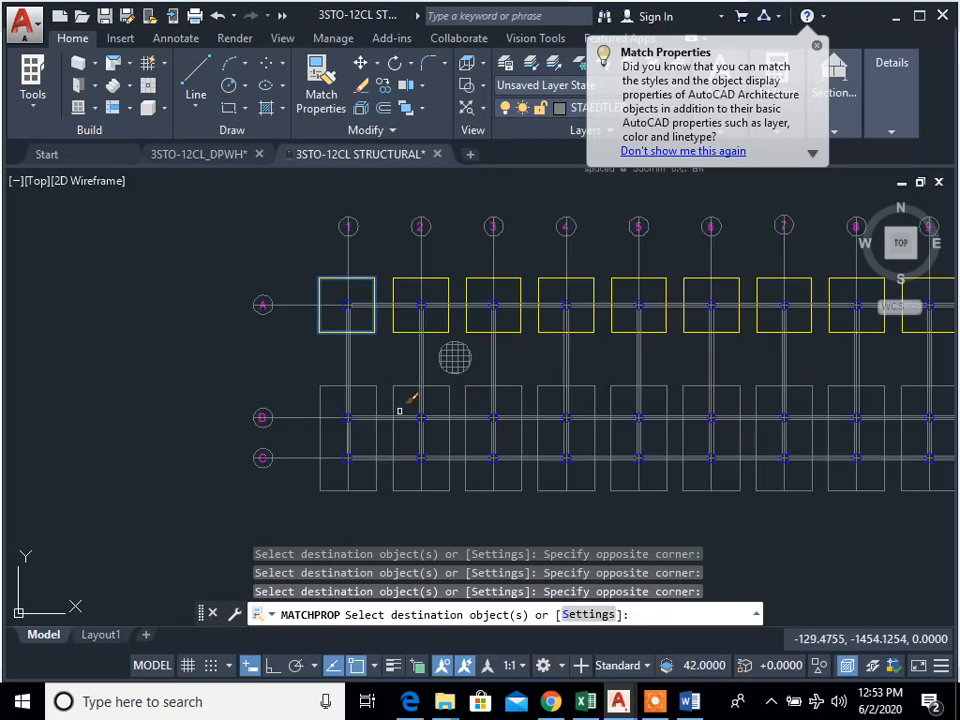
{"action": "left_click", "coordinate": [404, 391]}
{"action": "left_click", "coordinate": [402, 382]}
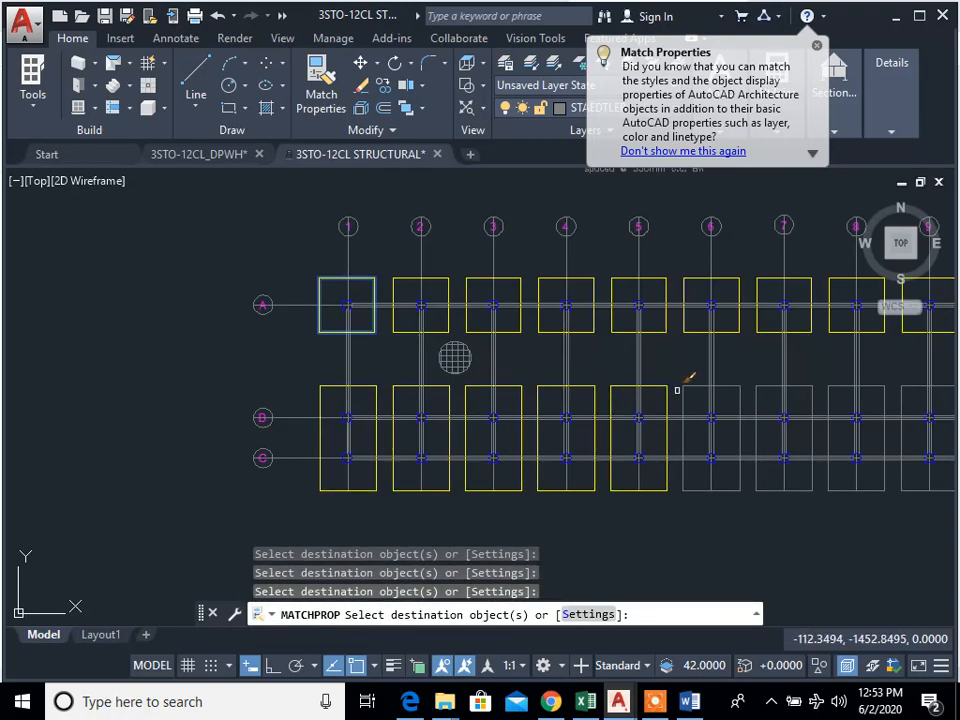
{"action": "middle_click_drag", "start_coordinate": [725, 418], "coordinate": [521, 418]}
{"action": "scroll", "coordinate": [540, 400], "scroll_direction": "up", "scroll_amount": 4}
{"action": "left_click", "coordinate": [576, 398]}
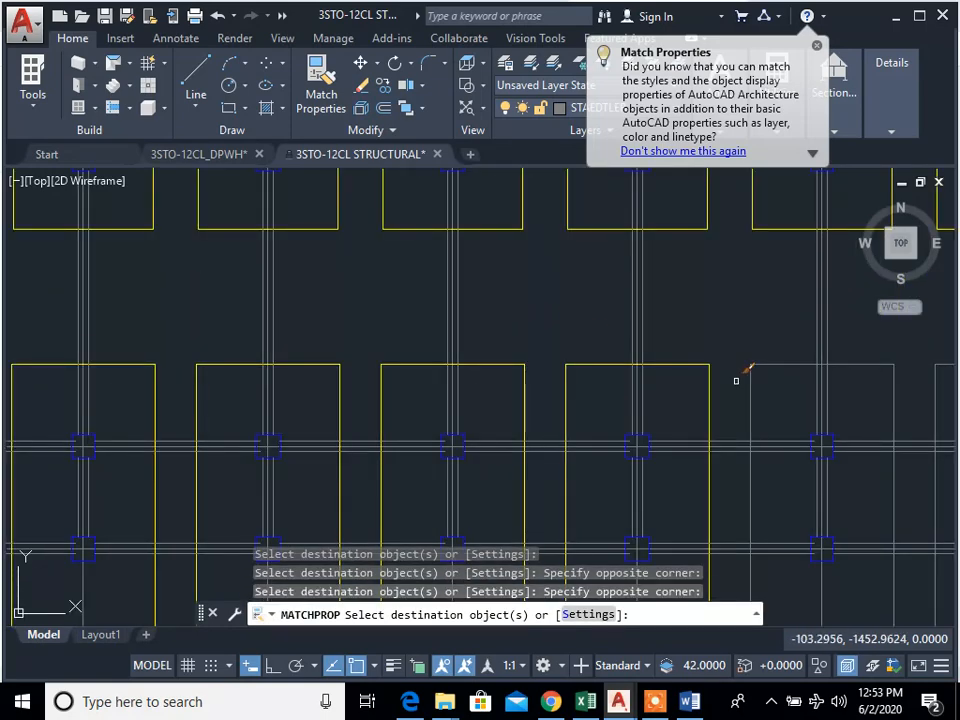
Step: Match the yellow footing properties onto the remaining combined footings of rows B and C, up to grid 11, and end the matching
{"action": "scroll", "coordinate": [700, 370], "scroll_direction": "down", "scroll_amount": 4}
{"action": "scroll", "coordinate": [664, 375], "scroll_direction": "up", "scroll_amount": 4}
{"action": "left_click", "coordinate": [853, 388]}
{"action": "left_click", "coordinate": [808, 352]}
{"action": "scroll", "coordinate": [685, 403], "scroll_direction": "down", "scroll_amount": 2}
{"action": "middle_click_drag", "start_coordinate": [685, 403], "coordinate": [378, 404]}
{"action": "scroll", "coordinate": [378, 404], "scroll_direction": "up", "scroll_amount": 2}
{"action": "left_click", "coordinate": [718, 388]}
{"action": "left_click", "coordinate": [665, 325]}
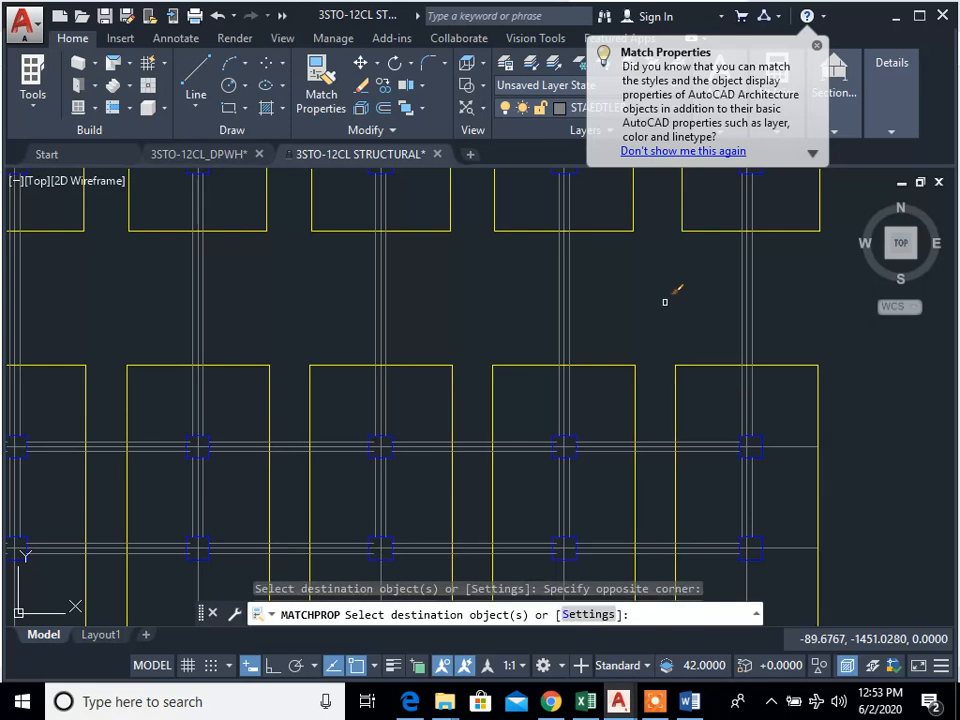
{"action": "scroll", "coordinate": [703, 380], "scroll_direction": "down", "scroll_amount": 5}
{"action": "key", "text": "Escape"}
{"action": "key", "text": "Escape"}
Step: Change the colour of the gridded circle symbol between grids 2 and 3 to Cyan
{"action": "scroll", "coordinate": [270, 348], "scroll_direction": "up", "scroll_amount": 4}
{"action": "scroll", "coordinate": [270, 348], "scroll_direction": "up", "scroll_amount": 4}
{"action": "left_click", "coordinate": [630, 508]}
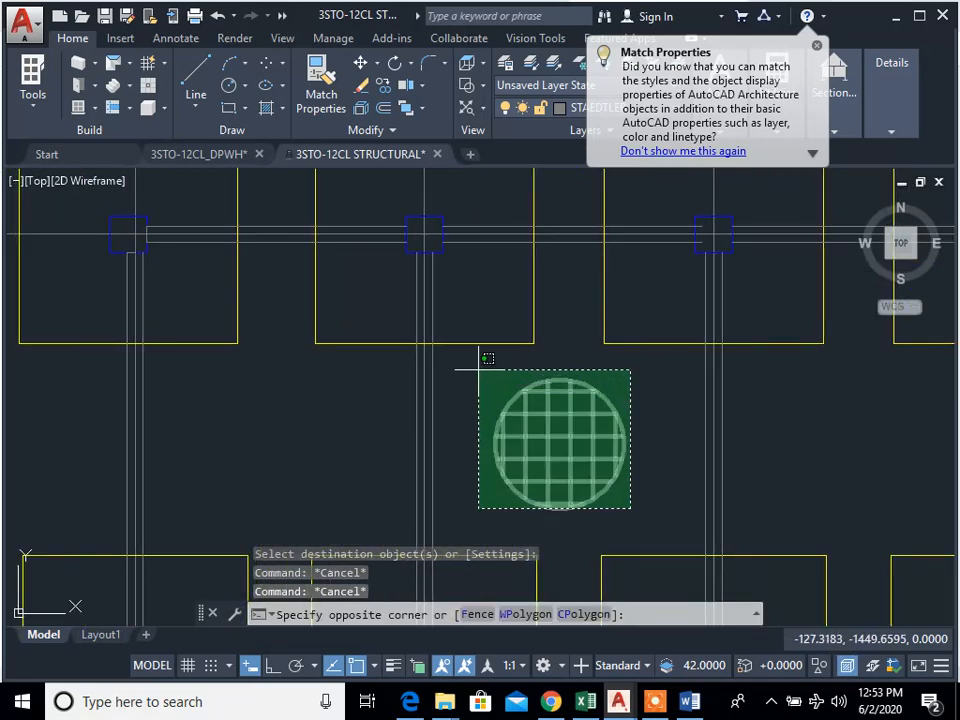
{"action": "left_click", "coordinate": [478, 369]}
{"action": "right_click", "coordinate": [546, 452]}
{"action": "left_click", "coordinate": [613, 441]}
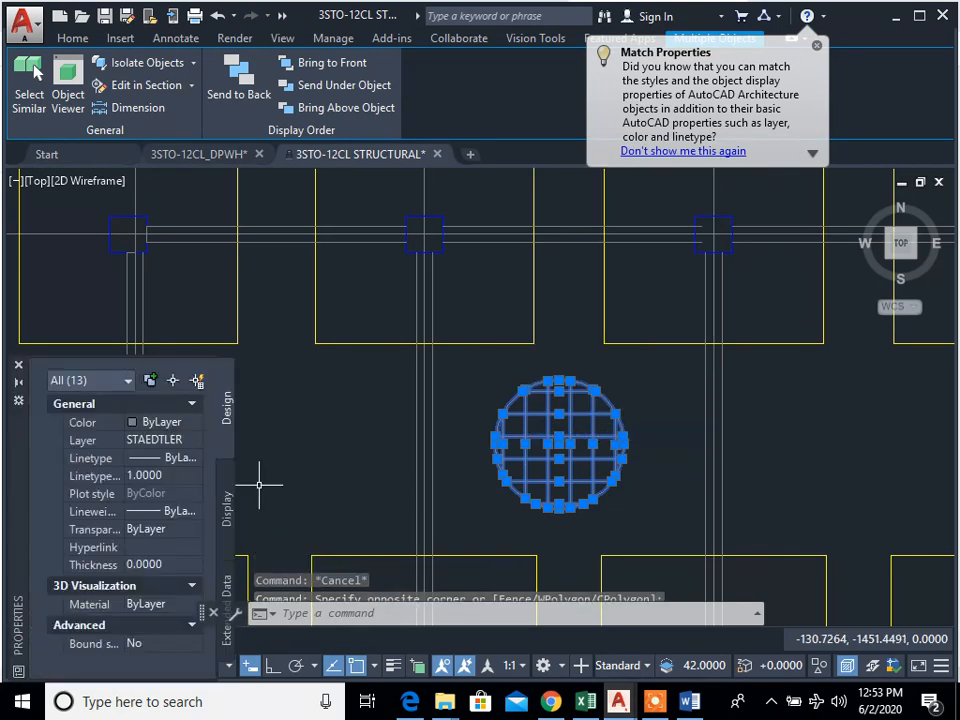
{"action": "left_click", "coordinate": [180, 426]}
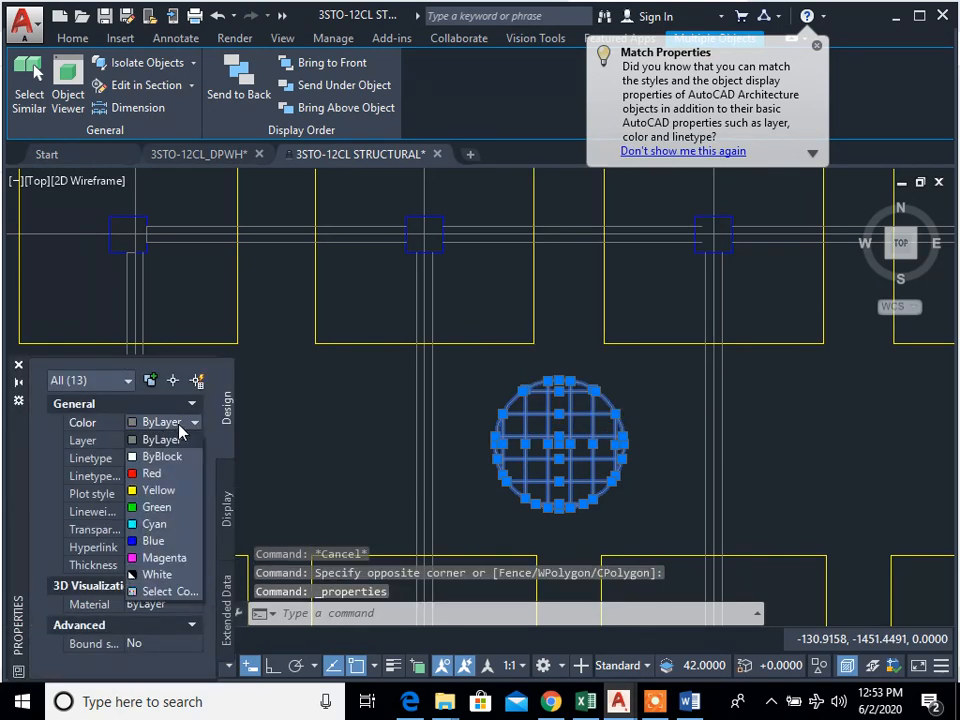
{"action": "left_click", "coordinate": [185, 532]}
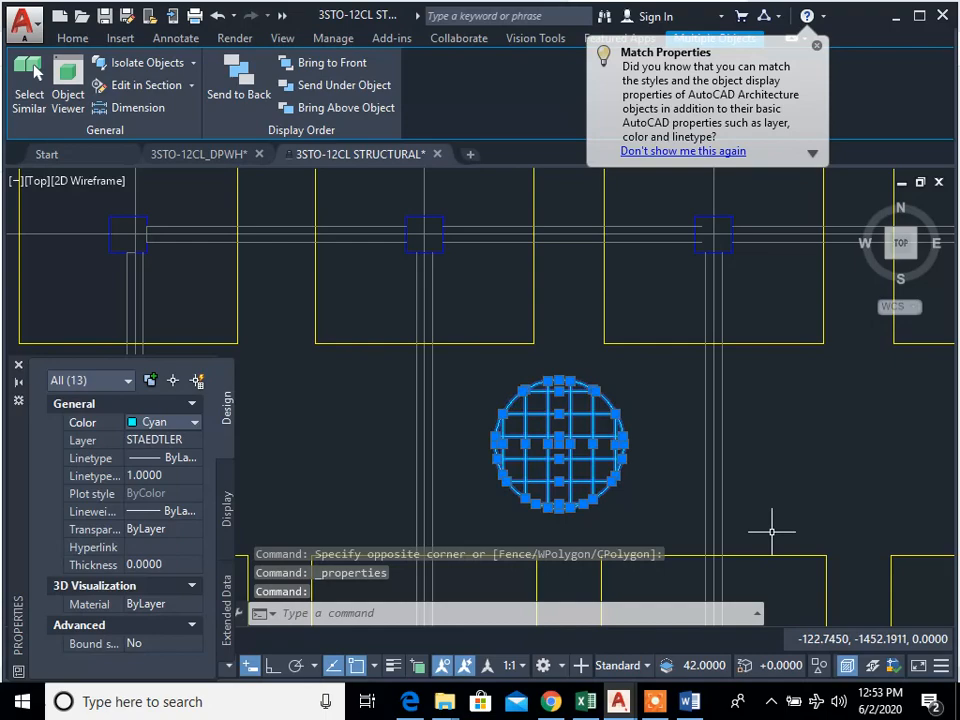
{"action": "key", "text": "Escape"}
{"action": "key", "text": "Escape"}
{"action": "key", "text": "Escape"}
Step: Change the colour of the lower tie beam line between grids A-1 and A-2 to Green
{"action": "scroll", "coordinate": [658, 492], "scroll_direction": "down", "scroll_amount": 4}
{"action": "scroll", "coordinate": [600, 460], "scroll_direction": "down", "scroll_amount": 2}
{"action": "scroll", "coordinate": [414, 375], "scroll_direction": "up", "scroll_amount": 8}
{"action": "scroll", "coordinate": [423, 328], "scroll_direction": "up", "scroll_amount": 3}
{"action": "left_click", "coordinate": [451, 404]}
{"action": "left_click", "coordinate": [396, 362]}
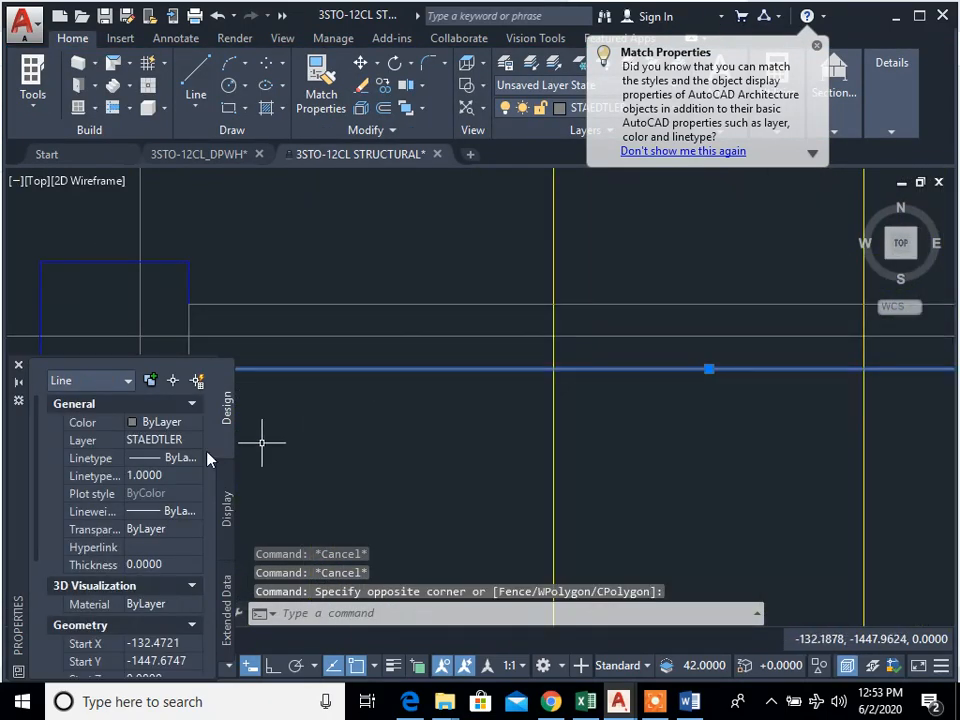
{"action": "left_click", "coordinate": [169, 424]}
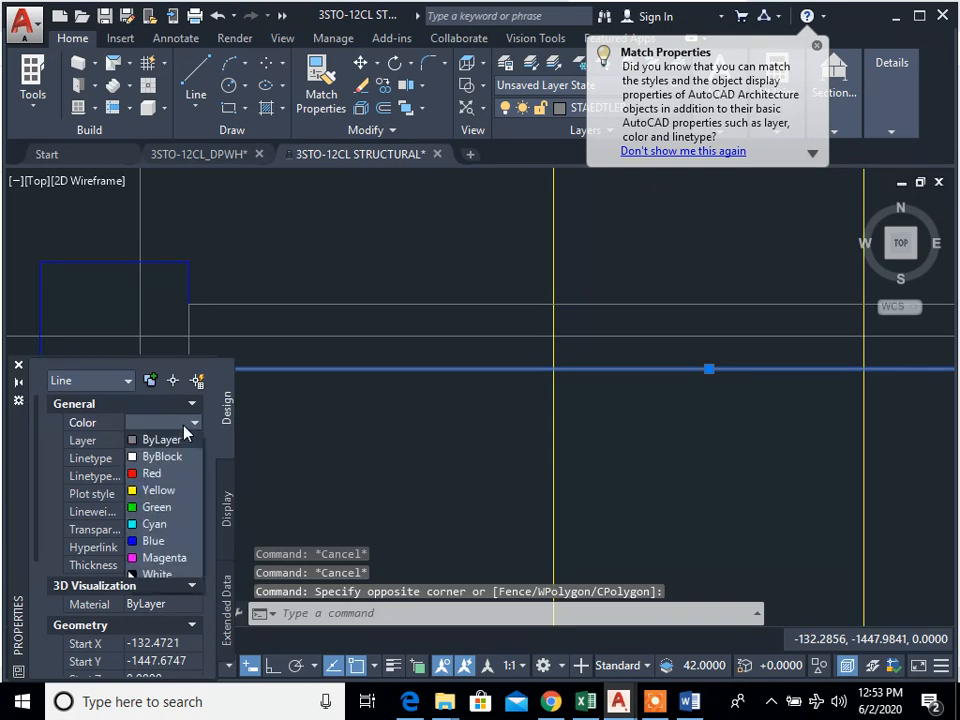
{"action": "left_click", "coordinate": [157, 507]}
{"action": "scroll", "coordinate": [497, 471], "scroll_direction": "down", "scroll_amount": 3}
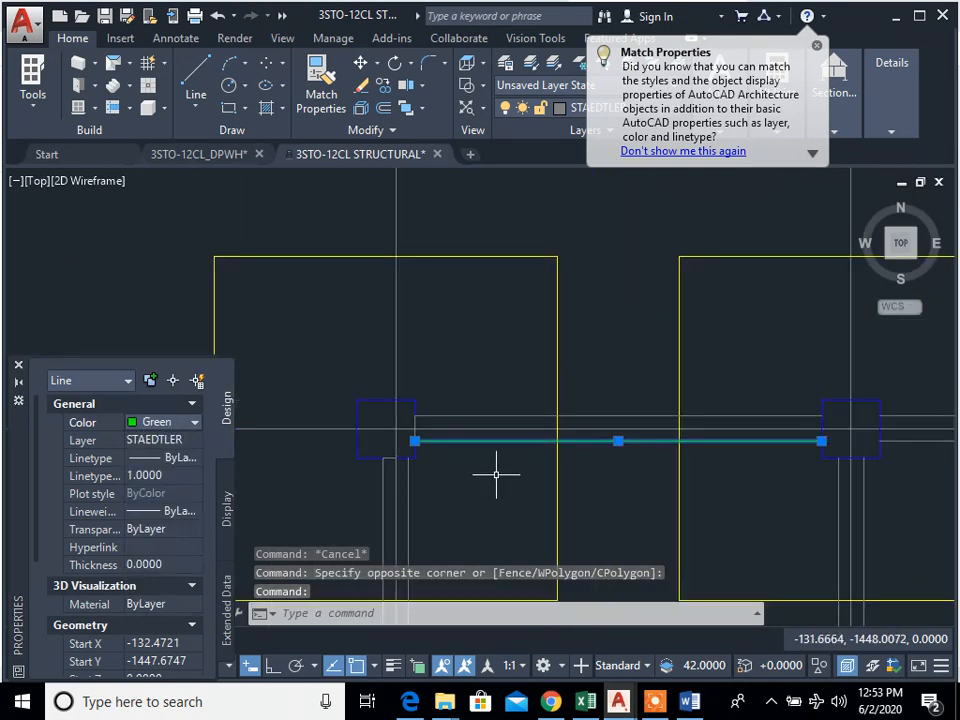
{"action": "key", "text": "Escape"}
Step: Match the green line's properties onto the upper tie beam line between grids 1 and 2 and both lines between grids 2 and 3 on row A
{"action": "scroll", "coordinate": [471, 427], "scroll_direction": "up", "scroll_amount": 3}
{"action": "type", "text": "n"}
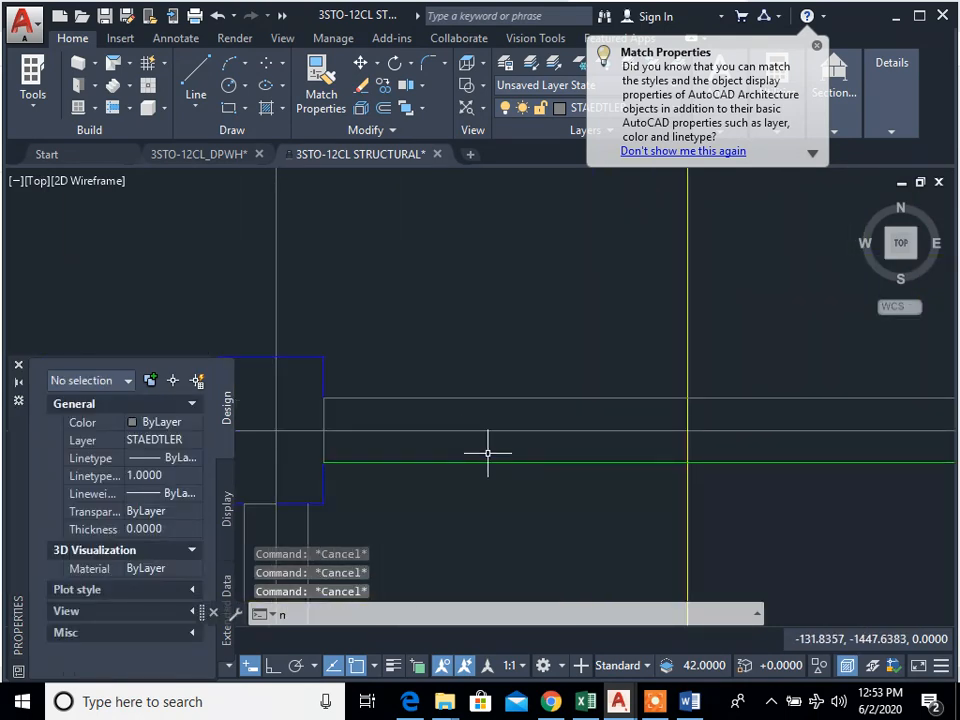
{"action": "type", "text": "ma"}
{"action": "key", "text": "Return"}
{"action": "left_click", "coordinate": [516, 459]}
{"action": "left_click", "coordinate": [516, 462]}
{"action": "scroll", "coordinate": [516, 402], "scroll_direction": "down", "scroll_amount": 3}
{"action": "left_click", "coordinate": [760, 450]}
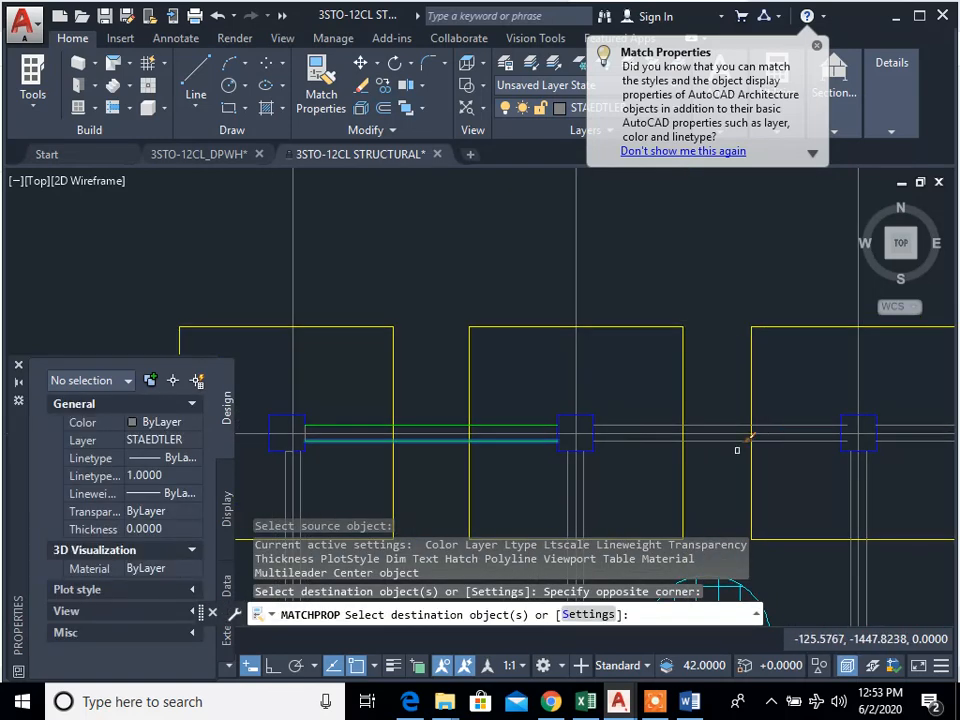
{"action": "left_click", "coordinate": [729, 454]}
{"action": "left_click", "coordinate": [723, 425]}
{"action": "left_click", "coordinate": [724, 425]}
Step: Match the green properties onto both row A tie beam lines between grids 3 and 4
{"action": "scroll", "coordinate": [926, 452], "scroll_direction": "up", "scroll_amount": 3}
{"action": "middle_click_drag", "start_coordinate": [926, 452], "coordinate": [722, 455]}
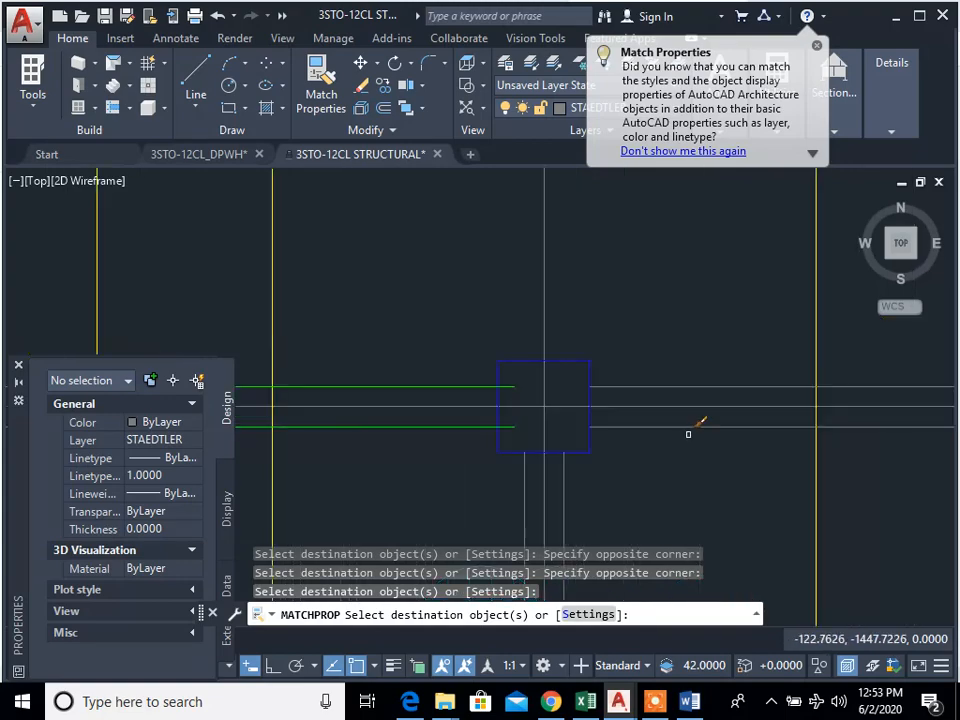
{"action": "left_click", "coordinate": [688, 428]}
{"action": "left_click", "coordinate": [686, 388]}
{"action": "left_click", "coordinate": [628, 345]}
{"action": "left_click", "coordinate": [830, 362]}
Step: Match the green properties onto the row A tie beam lines between grids 4 and 6
{"action": "scroll", "coordinate": [900, 425], "scroll_direction": "down", "scroll_amount": 2}
{"action": "middle_click_drag", "start_coordinate": [930, 430], "coordinate": [664, 459]}
{"action": "scroll", "coordinate": [723, 442], "scroll_direction": "down", "scroll_amount": 2}
{"action": "scroll", "coordinate": [772, 448], "scroll_direction": "up", "scroll_amount": 4}
{"action": "left_click", "coordinate": [771, 448]}
{"action": "left_click", "coordinate": [762, 431]}
{"action": "left_click", "coordinate": [734, 399]}
{"action": "scroll", "coordinate": [731, 398], "scroll_direction": "down", "scroll_amount": 3}
{"action": "scroll", "coordinate": [735, 392], "scroll_direction": "up", "scroll_amount": 3}
{"action": "left_click", "coordinate": [718, 372]}
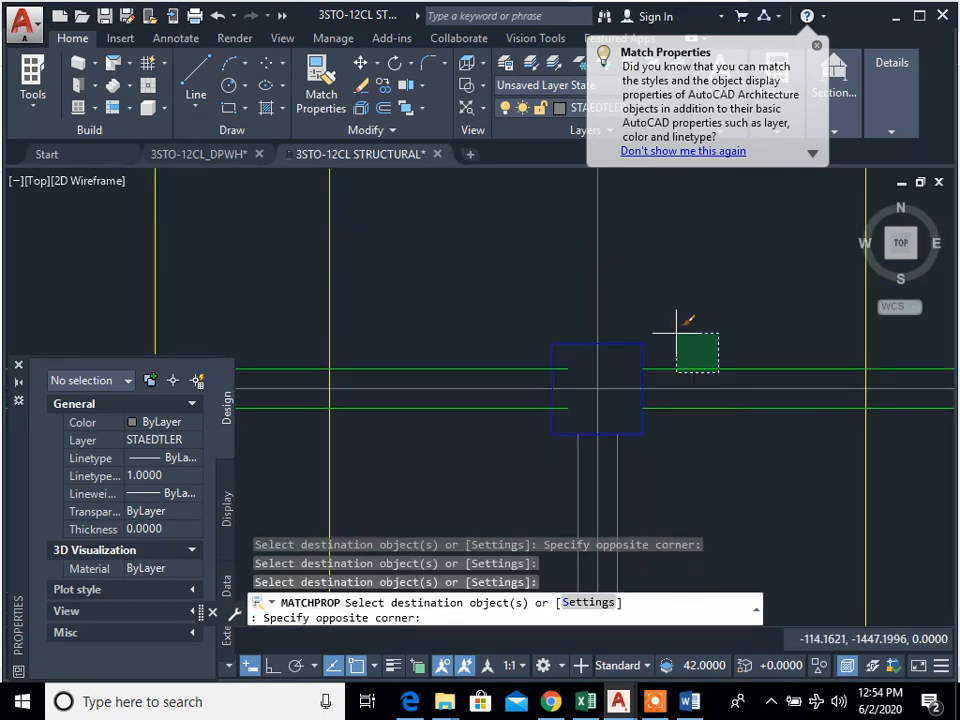
{"action": "left_click", "coordinate": [677, 333]}
Step: Match the green properties onto the row A tie beam lines between grids 6 and 8
{"action": "scroll", "coordinate": [519, 401], "scroll_direction": "down", "scroll_amount": 3}
{"action": "scroll", "coordinate": [770, 390], "scroll_direction": "up", "scroll_amount": 3}
{"action": "left_click", "coordinate": [814, 350]}
{"action": "left_click", "coordinate": [782, 349]}
{"action": "left_click", "coordinate": [799, 360]}
{"action": "left_click", "coordinate": [785, 347]}
{"action": "scroll", "coordinate": [762, 350], "scroll_direction": "down", "scroll_amount": 4}
{"action": "middle_click_drag", "start_coordinate": [758, 363], "coordinate": [636, 399]}
{"action": "scroll", "coordinate": [690, 420], "scroll_direction": "up", "scroll_amount": 3}
{"action": "left_click", "coordinate": [664, 390]}
{"action": "left_click", "coordinate": [657, 370]}
Step: Match the green properties onto both row A tie beam lines between grids 8 and 9
{"action": "scroll", "coordinate": [675, 370], "scroll_direction": "down", "scroll_amount": 4}
{"action": "middle_click_drag", "start_coordinate": [765, 366], "coordinate": [608, 420]}
{"action": "scroll", "coordinate": [715, 424], "scroll_direction": "up", "scroll_amount": 4}
{"action": "left_click", "coordinate": [779, 436]}
{"action": "left_click", "coordinate": [741, 411]}
{"action": "left_click", "coordinate": [770, 395]}
{"action": "left_click", "coordinate": [750, 377]}
Step: Match the green properties onto the remaining row A tie beam lines between grids 9 and 11
{"action": "scroll", "coordinate": [801, 404], "scroll_direction": "down", "scroll_amount": 6}
{"action": "middle_click_drag", "start_coordinate": [804, 446], "coordinate": [570, 450]}
{"action": "scroll", "coordinate": [685, 441], "scroll_direction": "up", "scroll_amount": 2}
{"action": "scroll", "coordinate": [524, 441], "scroll_direction": "up", "scroll_amount": 3}
{"action": "left_click", "coordinate": [611, 427]}
{"action": "left_click", "coordinate": [601, 412]}
{"action": "left_click", "coordinate": [621, 401]}
{"action": "left_click", "coordinate": [602, 383]}
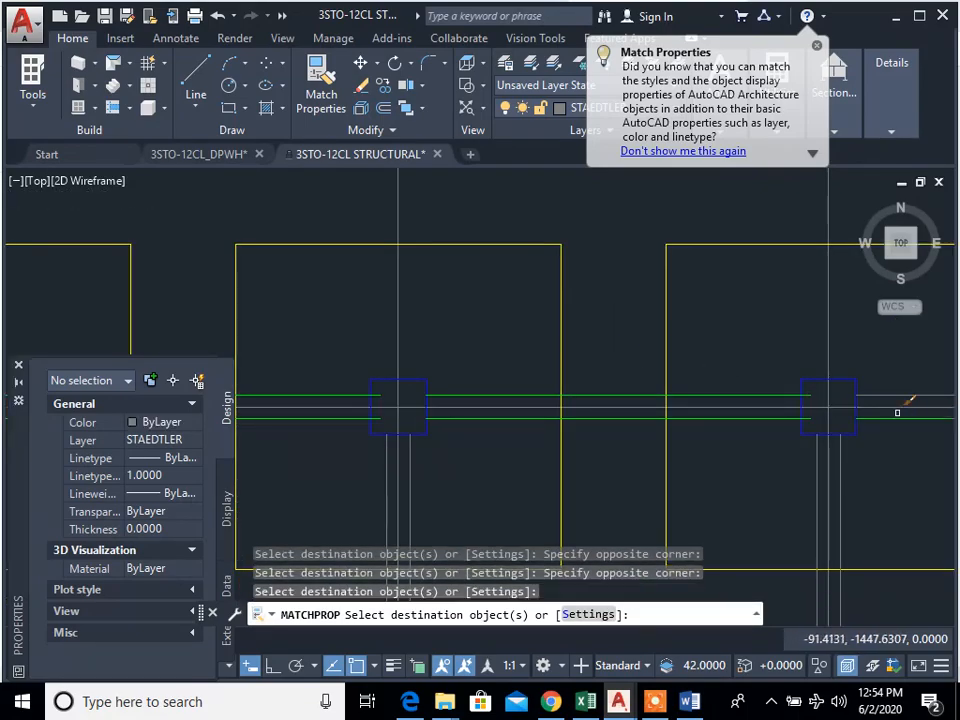
{"action": "left_click", "coordinate": [881, 364]}
Step: Match the green properties onto the row B tie beam lines between grids 1 and 2 and the grid 1 lines between rows B and C
{"action": "scroll", "coordinate": [810, 412], "scroll_direction": "down", "scroll_amount": 2}
{"action": "middle_click_drag", "start_coordinate": [809, 412], "coordinate": [799, 291]}
{"action": "left_click", "coordinate": [580, 386]}
{"action": "scroll", "coordinate": [544, 450], "scroll_direction": "down", "scroll_amount": 6}
{"action": "scroll", "coordinate": [228, 395], "scroll_direction": "up", "scroll_amount": 5}
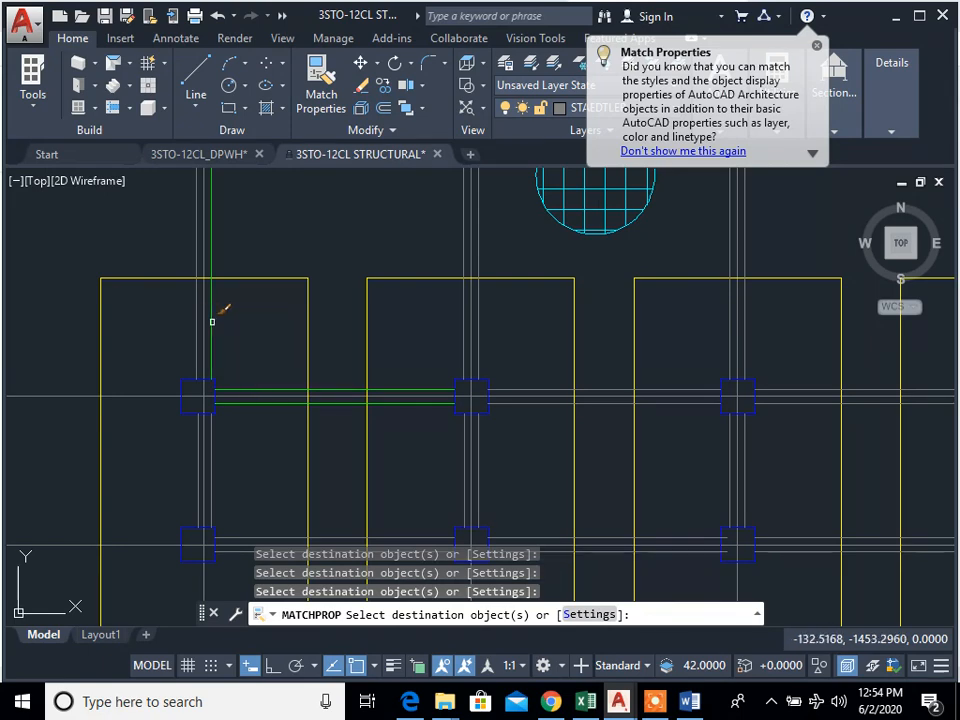
{"action": "left_click", "coordinate": [197, 465]}
{"action": "middle_click_drag", "start_coordinate": [284, 546], "coordinate": [298, 437]}
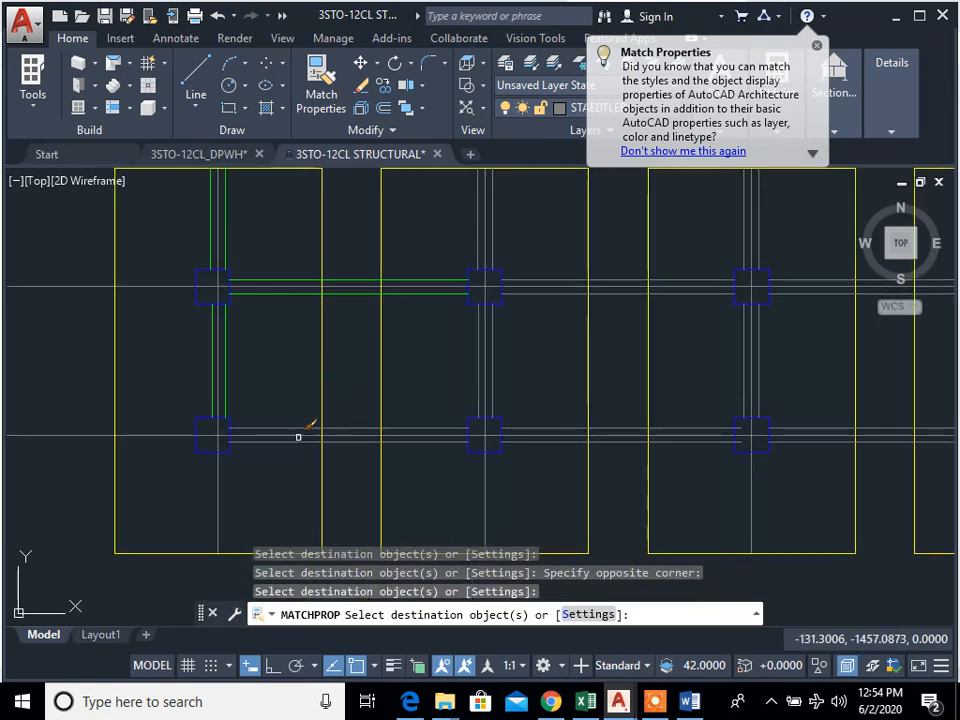
Step: Match the green properties onto both row C tie beam lines between grids 1 and 2
{"action": "scroll", "coordinate": [299, 437], "scroll_direction": "up", "scroll_amount": 4}
{"action": "left_click", "coordinate": [288, 452]}
{"action": "left_click", "coordinate": [245, 488]}
{"action": "left_click", "coordinate": [257, 442]}
{"action": "left_click", "coordinate": [287, 424]}
{"action": "left_click", "coordinate": [276, 401]}
Step: Match the green properties onto both row C tie beam lines between grids 2 and 3
{"action": "middle_click_drag", "start_coordinate": [664, 458], "coordinate": [420, 444]}
{"action": "scroll", "coordinate": [420, 444], "scroll_direction": "down", "scroll_amount": 4}
{"action": "scroll", "coordinate": [509, 444], "scroll_direction": "up", "scroll_amount": 6}
{"action": "left_click", "coordinate": [544, 441]}
{"action": "left_click", "coordinate": [531, 416]}
{"action": "left_click", "coordinate": [548, 370]}
{"action": "left_click", "coordinate": [504, 343]}
{"action": "left_click", "coordinate": [765, 407]}
Step: Match the green properties onto both row C tie beam lines between grids 3 and 4
{"action": "scroll", "coordinate": [757, 428], "scroll_direction": "down", "scroll_amount": 6}
{"action": "middle_click_drag", "start_coordinate": [755, 430], "coordinate": [416, 434]}
{"action": "scroll", "coordinate": [528, 428], "scroll_direction": "up", "scroll_amount": 6}
{"action": "left_click", "coordinate": [833, 459]}
{"action": "left_click", "coordinate": [808, 430]}
{"action": "middle_click_drag", "start_coordinate": [812, 467], "coordinate": [405, 467]}
{"action": "left_click", "coordinate": [543, 402]}
{"action": "left_click", "coordinate": [473, 326]}
{"action": "scroll", "coordinate": [641, 407], "scroll_direction": "down", "scroll_amount": 5}
{"action": "middle_click_drag", "start_coordinate": [638, 440], "coordinate": [331, 477]}
{"action": "scroll", "coordinate": [595, 466], "scroll_direction": "up", "scroll_amount": 4}
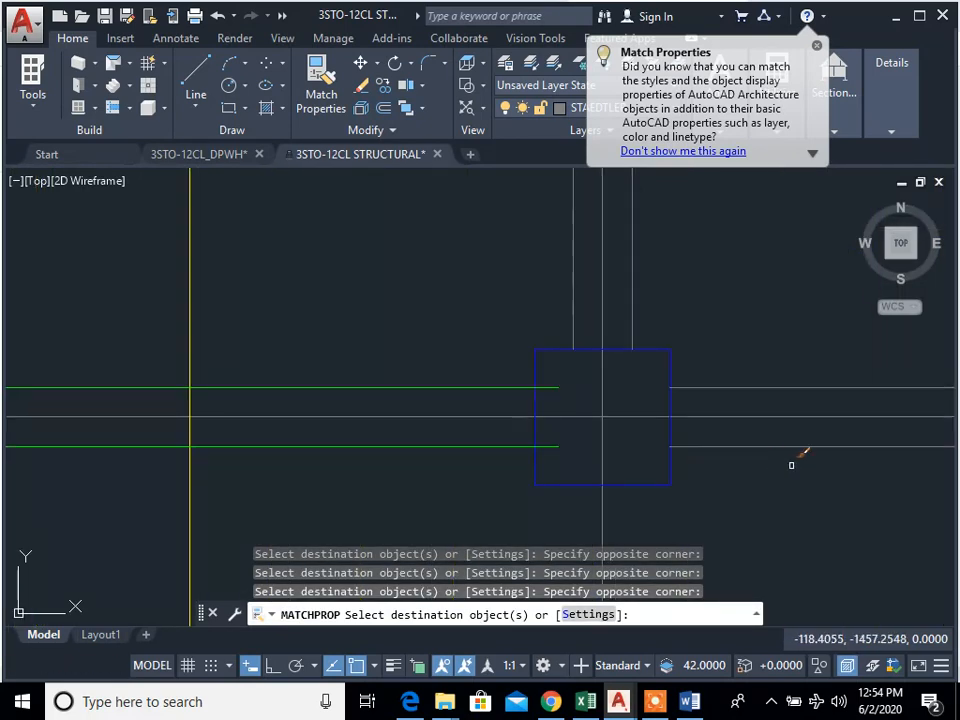
Step: Match the green properties onto the row C tie beam lines between grids 4 and 6
{"action": "scroll", "coordinate": [745, 336], "scroll_direction": "down", "scroll_amount": 4}
{"action": "middle_click_drag", "start_coordinate": [750, 350], "coordinate": [205, 405]}
{"action": "scroll", "coordinate": [644, 434], "scroll_direction": "up", "scroll_amount": 2}
{"action": "left_click", "coordinate": [688, 443]}
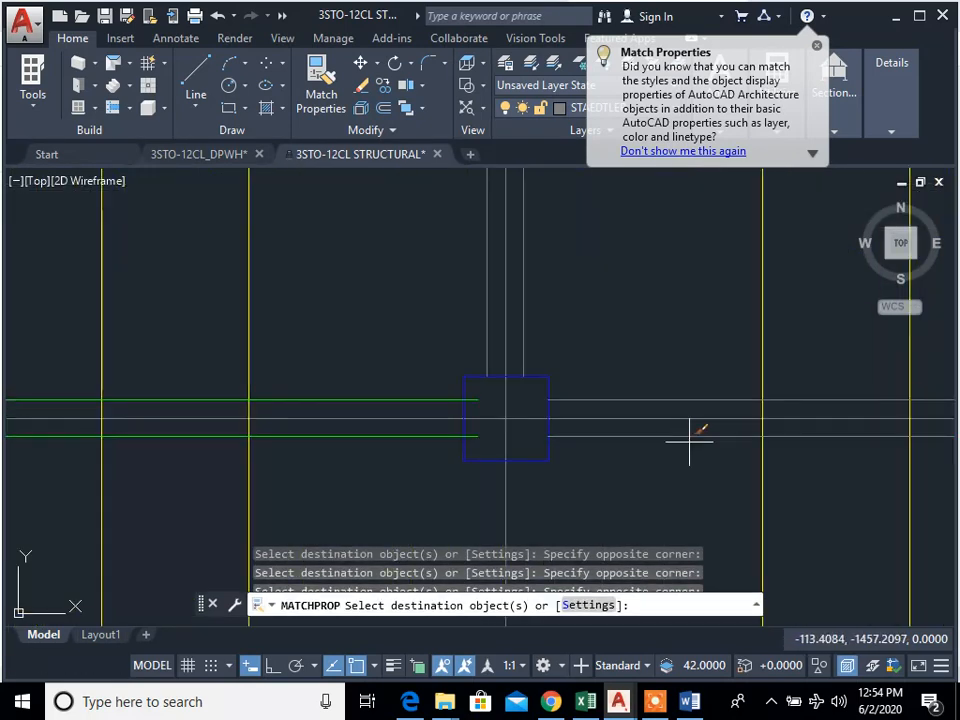
{"action": "left_click", "coordinate": [636, 428]}
{"action": "scroll", "coordinate": [599, 334], "scroll_direction": "down", "scroll_amount": 3}
{"action": "middle_click_drag", "start_coordinate": [647, 369], "coordinate": [336, 428]}
{"action": "scroll", "coordinate": [592, 426], "scroll_direction": "up", "scroll_amount": 3}
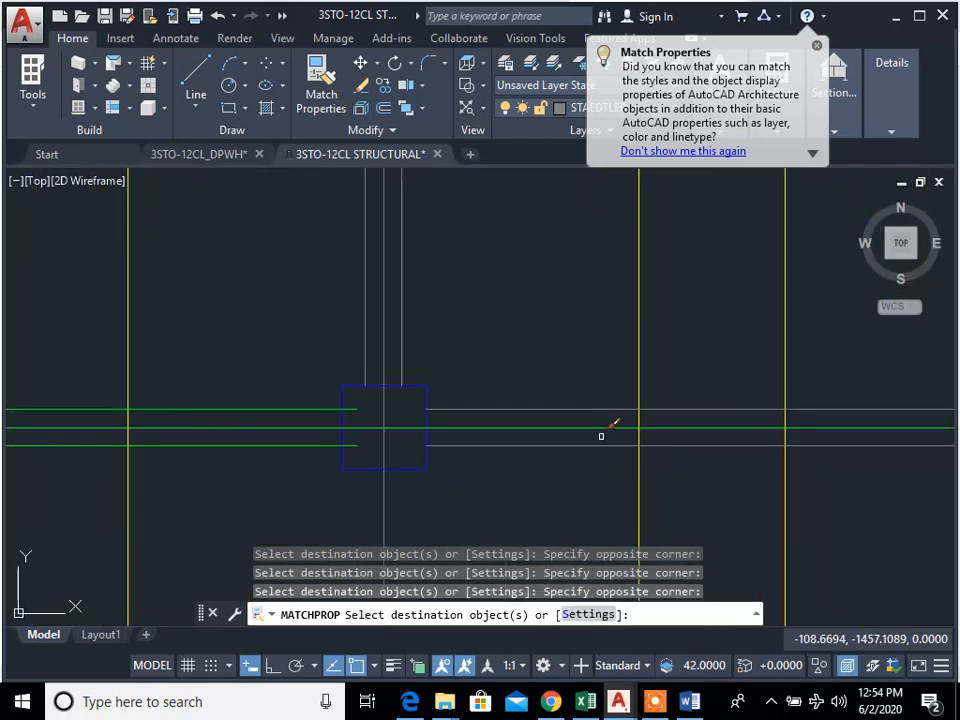
Step: Match the green properties onto the row C tie beam lines between grids 6 and 8
{"action": "middle_click_drag", "start_coordinate": [511, 484], "coordinate": [468, 484]}
{"action": "scroll", "coordinate": [610, 468], "scroll_direction": "up", "scroll_amount": 2}
{"action": "left_click", "coordinate": [630, 470]}
{"action": "left_click", "coordinate": [602, 449]}
{"action": "left_click", "coordinate": [623, 433]}
{"action": "left_click", "coordinate": [575, 396]}
{"action": "scroll", "coordinate": [600, 470], "scroll_direction": "down", "scroll_amount": 1}
{"action": "middle_click_drag", "start_coordinate": [744, 494], "coordinate": [451, 511]}
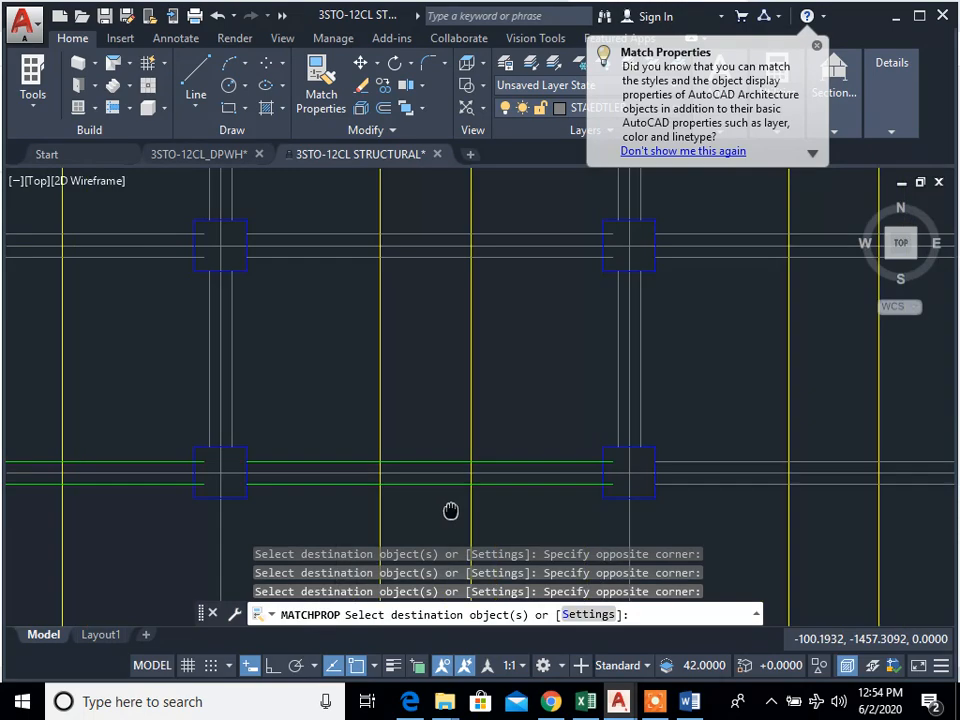
Step: Match the green properties onto both row C tie beam lines between grids 8 and 9
{"action": "left_click", "coordinate": [695, 467]}
{"action": "left_click", "coordinate": [673, 437]}
{"action": "middle_click_drag", "start_coordinate": [653, 478], "coordinate": [131, 478]}
{"action": "scroll", "coordinate": [466, 462], "scroll_direction": "down", "scroll_amount": 2}
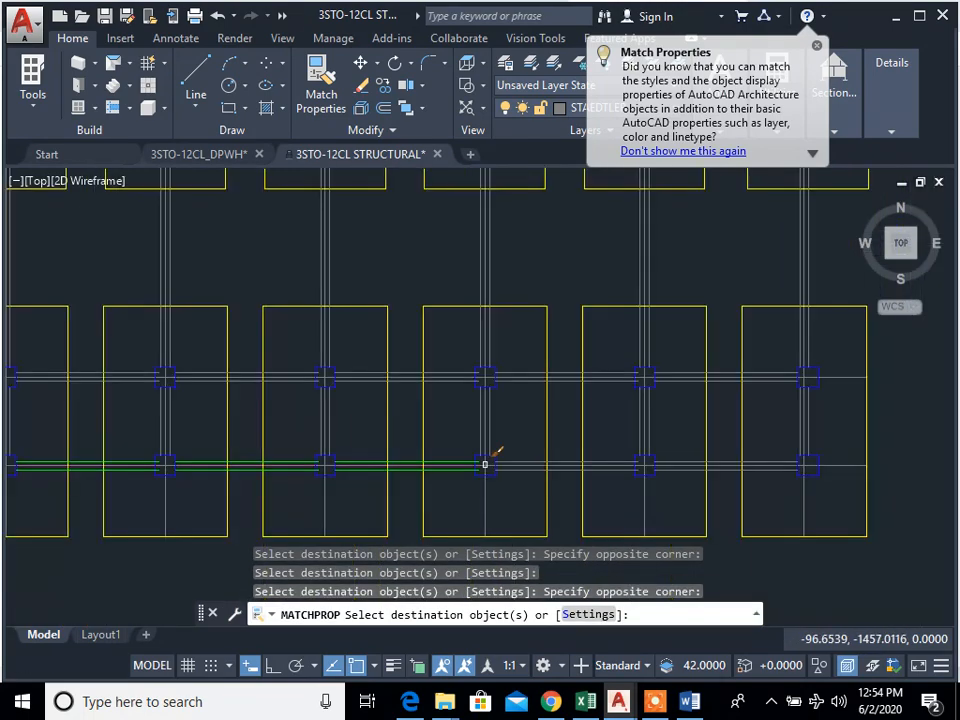
Step: Match the green properties onto the remaining row C tie beam lines between grids 9 and 11 and end the command
{"action": "scroll", "coordinate": [737, 467], "scroll_direction": "up", "scroll_amount": 5}
{"action": "left_click", "coordinate": [665, 484]}
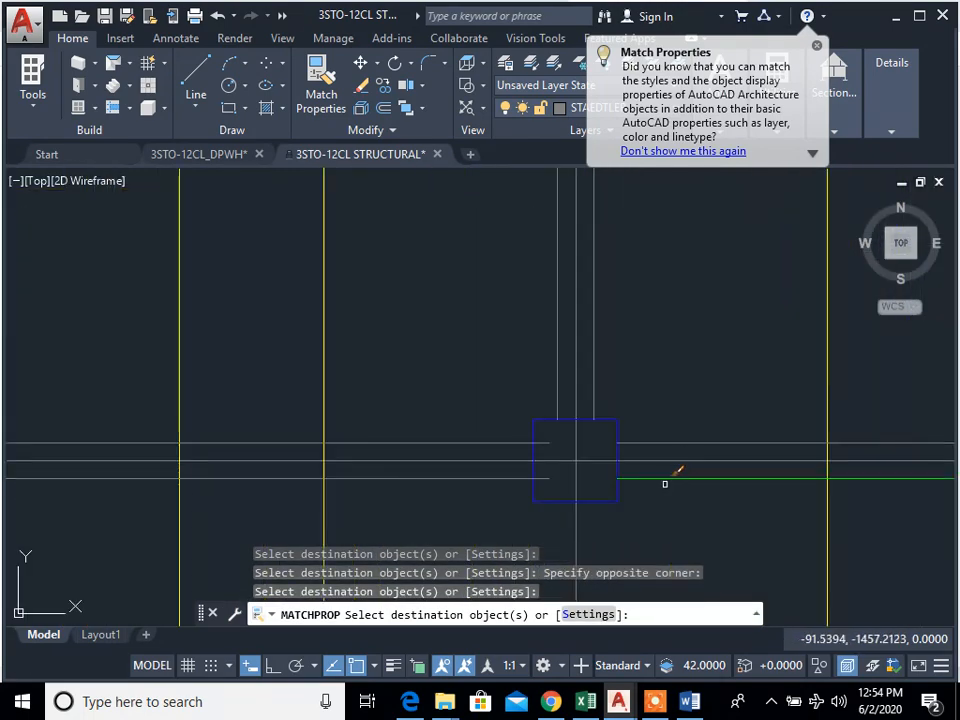
{"action": "left_click", "coordinate": [511, 486]}
{"action": "left_click", "coordinate": [499, 437]}
{"action": "scroll", "coordinate": [675, 442], "scroll_direction": "down", "scroll_amount": 8}
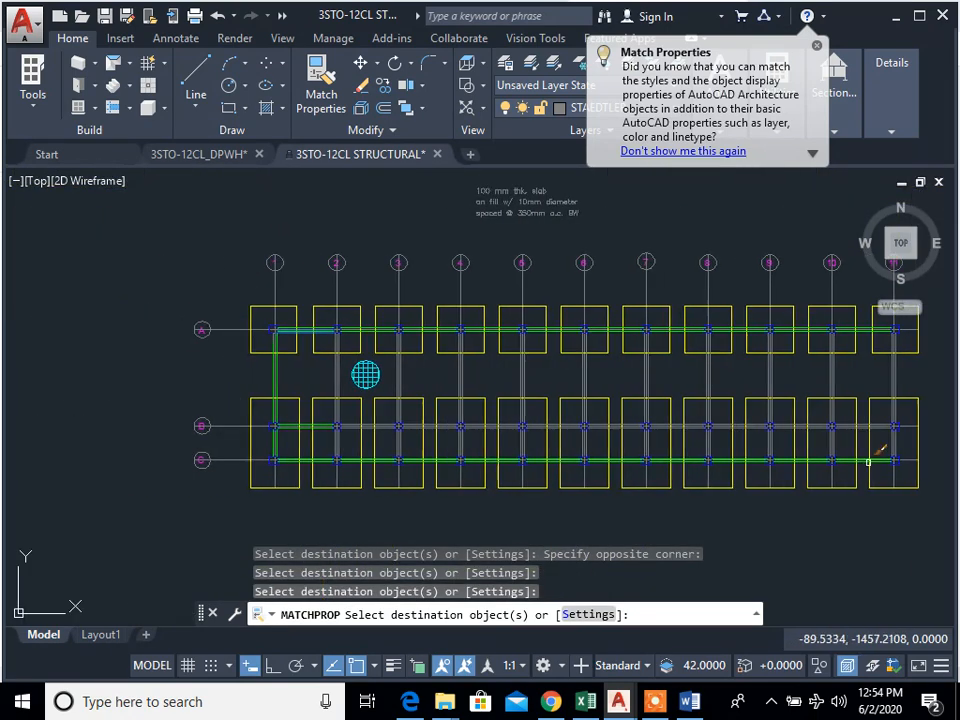
{"action": "scroll", "coordinate": [441, 463], "scroll_direction": "up", "scroll_amount": 2}
{"action": "key", "text": "Escape"}
{"action": "key", "text": "Escape"}
{"action": "key", "text": "Escape"}
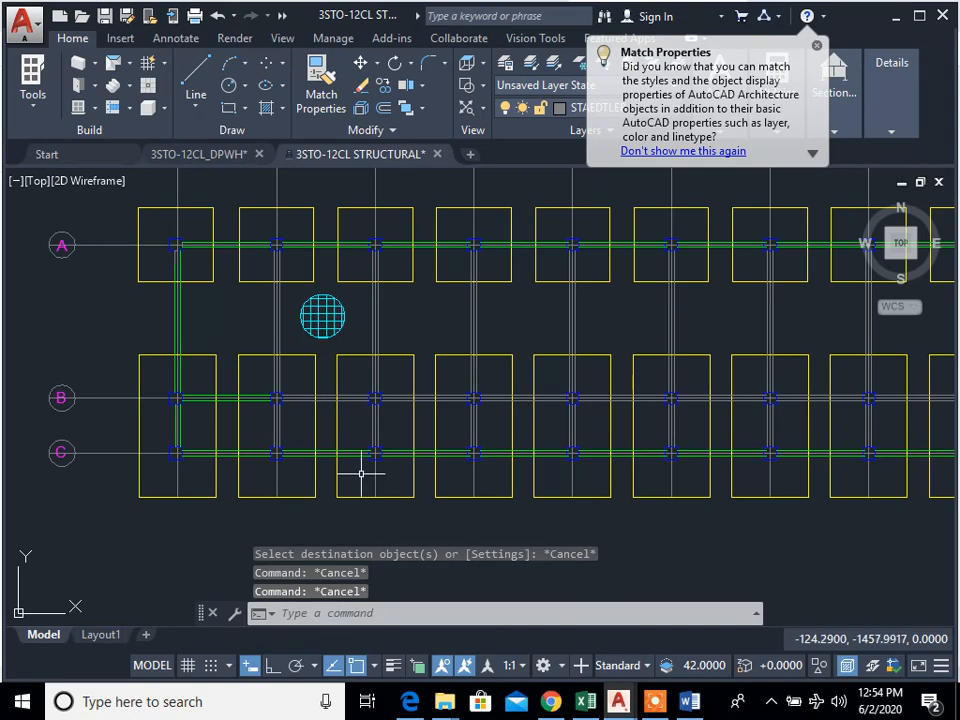
Step: Match the properties of the green row B tie beam line between grids 1 and 2 onto the row B lines between grids 2 and 5
{"action": "type", "text": "ma"}
{"action": "key", "text": "Return"}
{"action": "scroll", "coordinate": [340, 440], "scroll_direction": "up", "scroll_amount": 3}
{"action": "scroll", "coordinate": [349, 433], "scroll_direction": "down", "scroll_amount": 1}
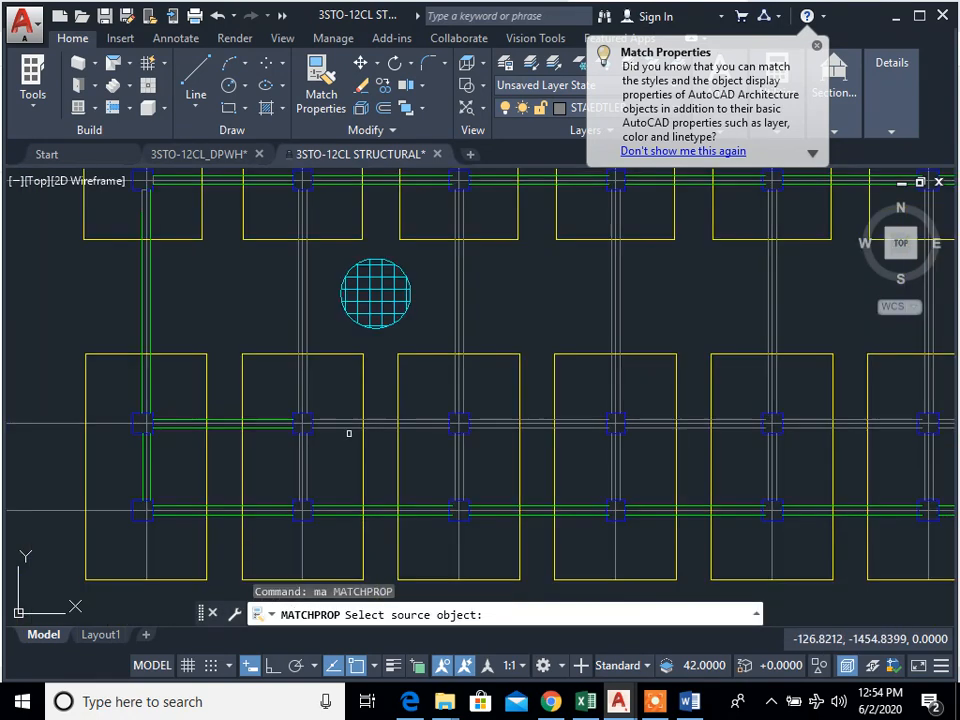
{"action": "left_click", "coordinate": [290, 434]}
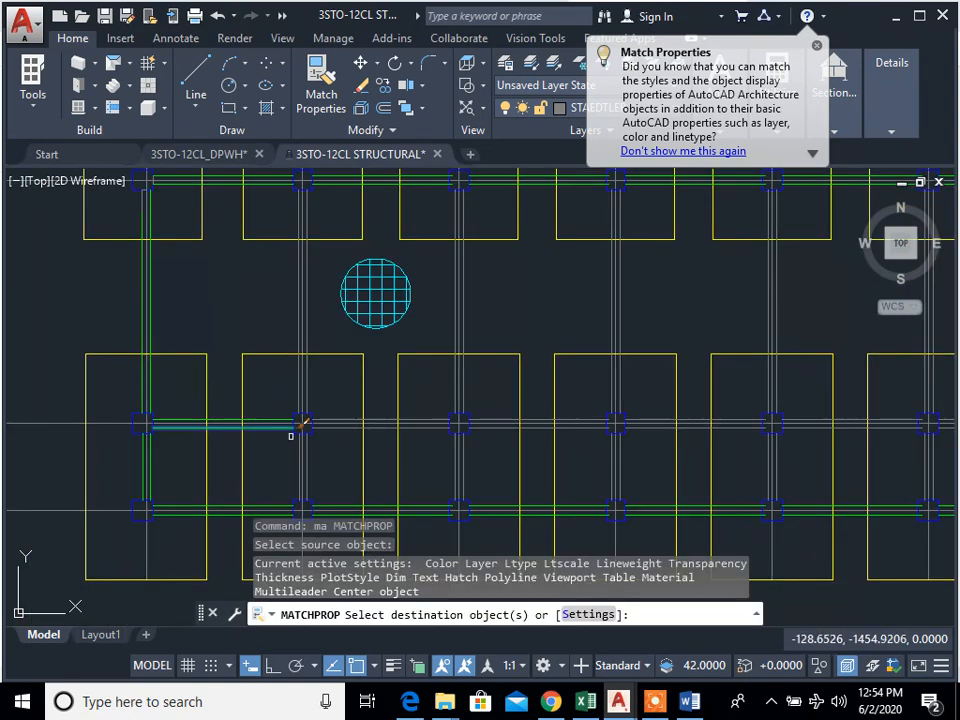
{"action": "left_click", "coordinate": [376, 428]}
{"action": "left_click", "coordinate": [383, 418]}
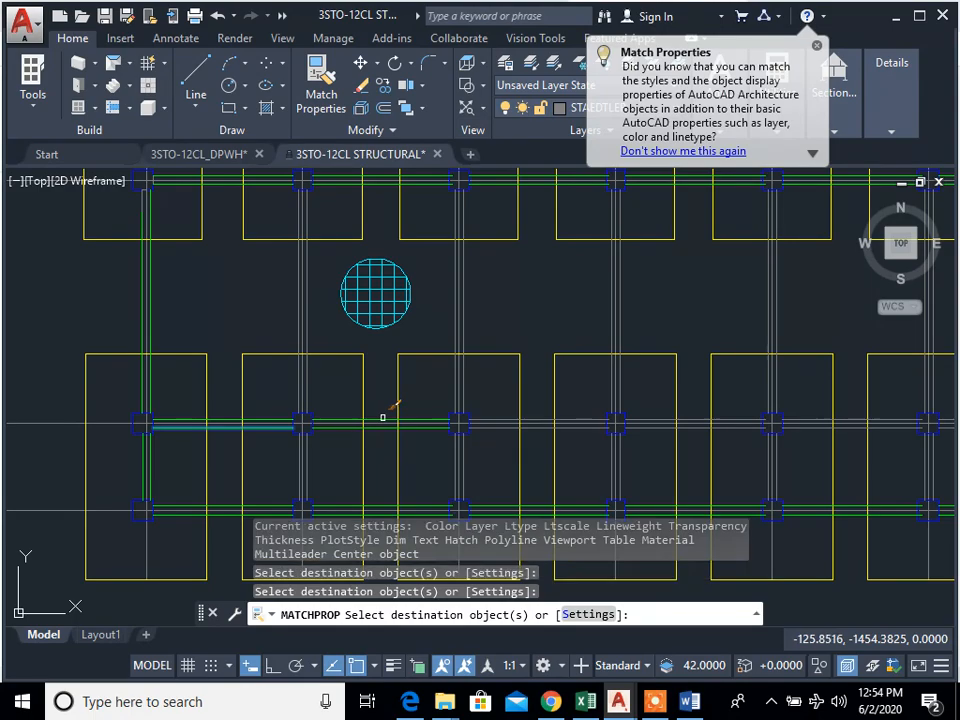
{"action": "left_click", "coordinate": [500, 424]}
{"action": "left_click", "coordinate": [643, 421]}
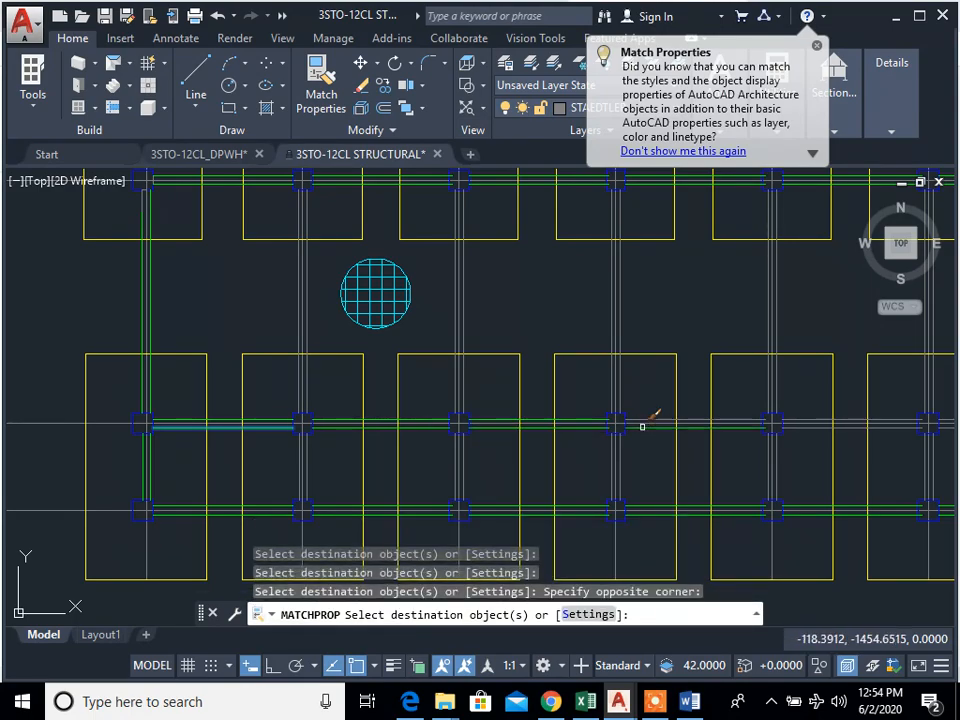
{"action": "scroll", "coordinate": [645, 421], "scroll_direction": "up", "scroll_amount": 5}
{"action": "scroll", "coordinate": [533, 454], "scroll_direction": "down", "scroll_amount": 3}
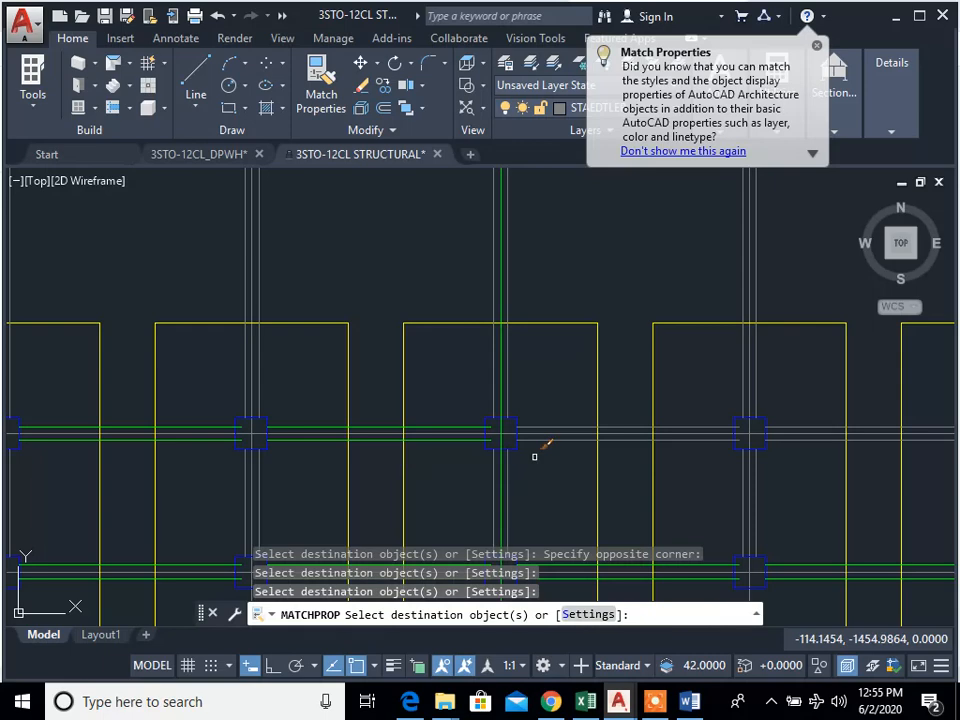
Step: Match the green properties onto the row B tie beam lines between grids 5 and 7
{"action": "scroll", "coordinate": [561, 439], "scroll_direction": "up", "scroll_amount": 3}
{"action": "left_click", "coordinate": [545, 393]}
{"action": "left_click", "coordinate": [510, 432]}
{"action": "scroll", "coordinate": [270, 427], "scroll_direction": "down", "scroll_amount": 3}
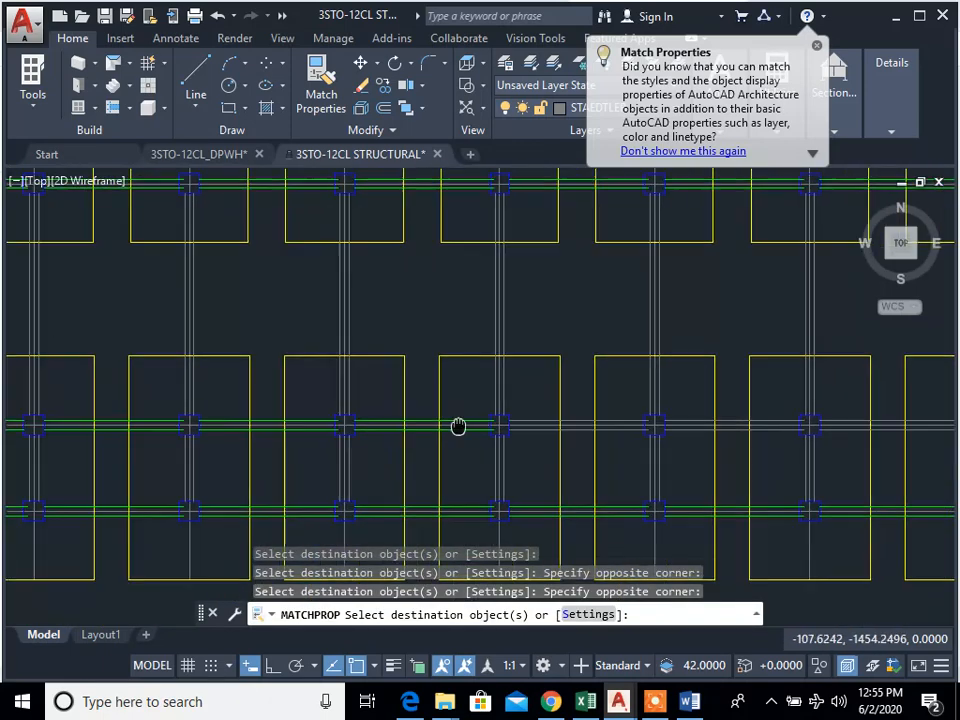
{"action": "scroll", "coordinate": [604, 429], "scroll_direction": "up", "scroll_amount": 3}
{"action": "left_click", "coordinate": [543, 415]}
{"action": "left_click", "coordinate": [538, 407]}
{"action": "left_click", "coordinate": [656, 420]}
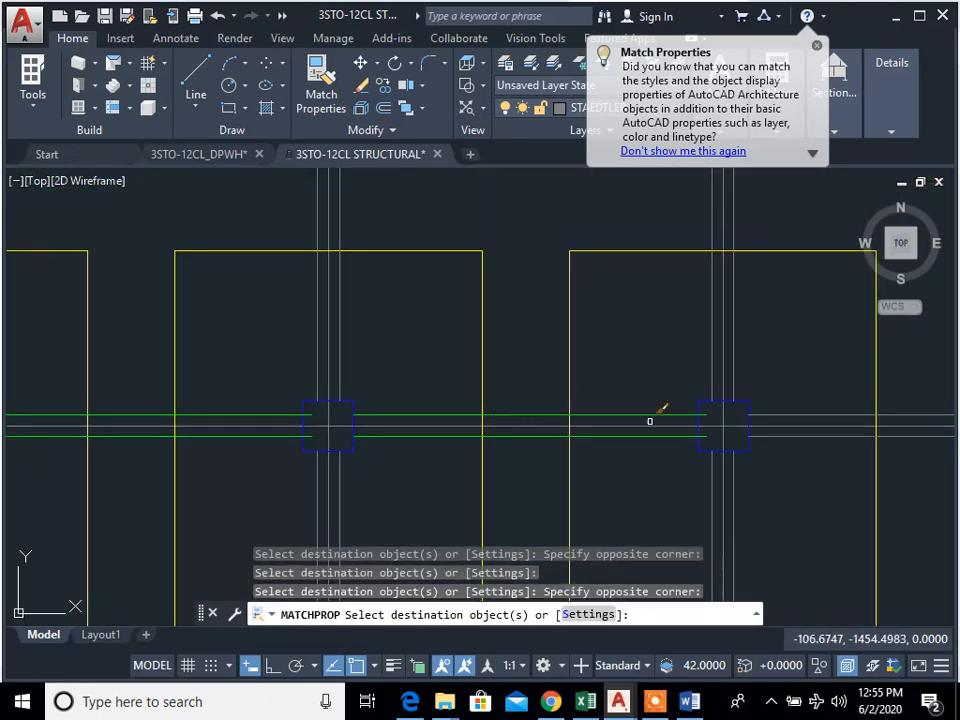
Step: Match the green properties onto both row B tie beam lines between grids 7 and 8
{"action": "left_click", "coordinate": [782, 430]}
{"action": "left_click", "coordinate": [766, 445]}
{"action": "scroll", "coordinate": [765, 445], "scroll_direction": "up", "scroll_amount": 3}
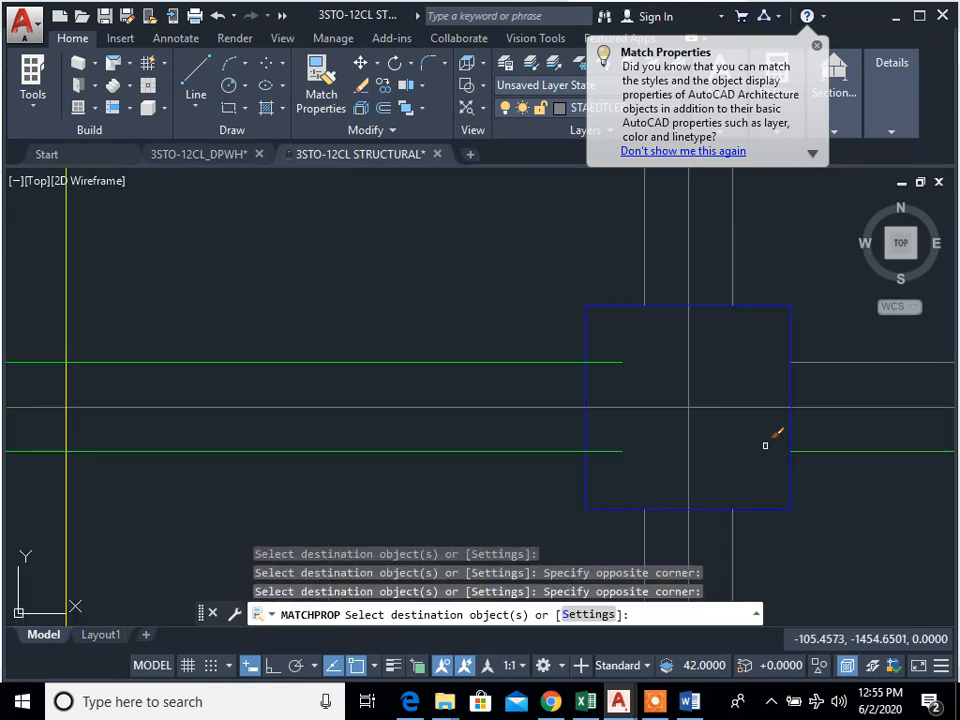
{"action": "scroll", "coordinate": [814, 464], "scroll_direction": "down", "scroll_amount": 4}
{"action": "middle_click_drag", "start_coordinate": [814, 464], "coordinate": [665, 456]}
{"action": "scroll", "coordinate": [636, 422], "scroll_direction": "up", "scroll_amount": 4}
{"action": "left_click", "coordinate": [751, 429]}
{"action": "left_click", "coordinate": [721, 359]}
{"action": "scroll", "coordinate": [717, 378], "scroll_direction": "down", "scroll_amount": 4}
{"action": "middle_click_drag", "start_coordinate": [711, 415], "coordinate": [257, 384]}
{"action": "middle_click_drag", "start_coordinate": [708, 400], "coordinate": [480, 416]}
{"action": "scroll", "coordinate": [710, 426], "scroll_direction": "down", "scroll_amount": 2}
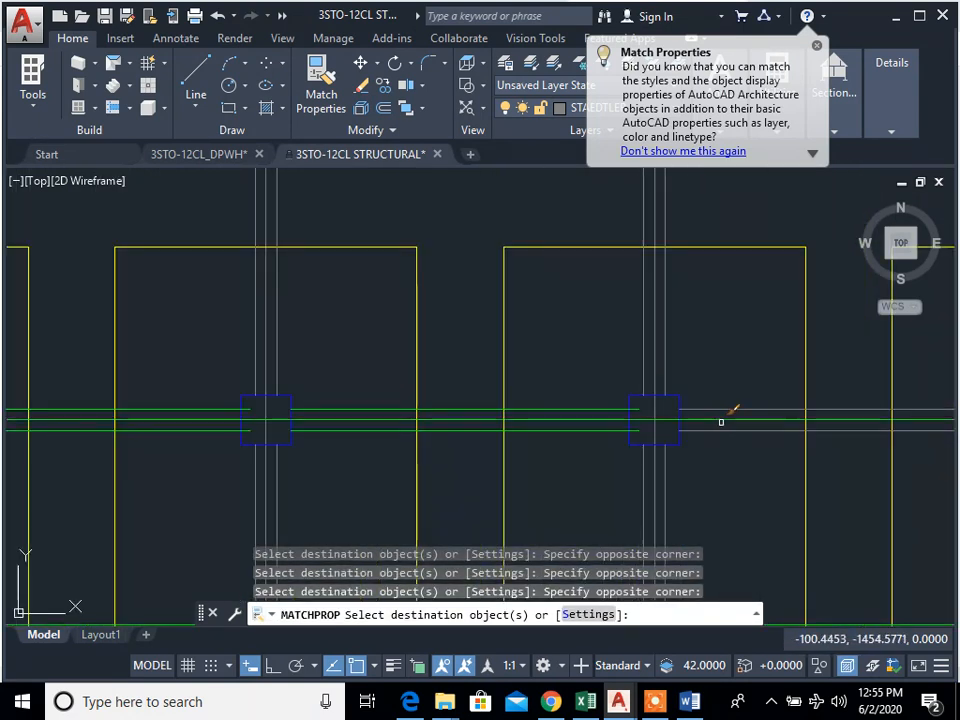
Step: Match the green properties onto the row B tie beam lines between grids 8 and 10
{"action": "left_click", "coordinate": [739, 413]}
{"action": "left_click", "coordinate": [712, 380]}
{"action": "scroll", "coordinate": [741, 384], "scroll_direction": "down", "scroll_amount": 4}
{"action": "middle_click_drag", "start_coordinate": [743, 384], "coordinate": [511, 393]}
{"action": "scroll", "coordinate": [722, 407], "scroll_direction": "up", "scroll_amount": 4}
{"action": "left_click", "coordinate": [729, 411]}
{"action": "left_click", "coordinate": [827, 426]}
{"action": "left_click", "coordinate": [692, 429]}
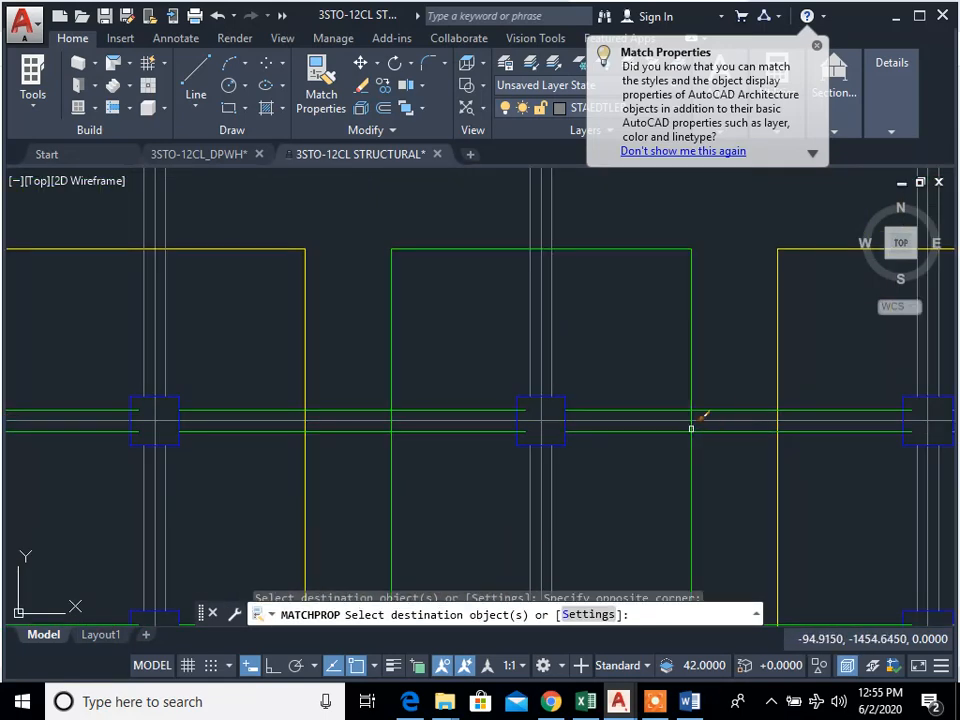
Step: Match the green properties onto the remaining row B tie beam lines between grids 10 and 11
{"action": "scroll", "coordinate": [572, 439], "scroll_direction": "down", "scroll_amount": 4}
{"action": "scroll", "coordinate": [703, 427], "scroll_direction": "up", "scroll_amount": 4}
{"action": "left_click", "coordinate": [713, 413]}
{"action": "left_click", "coordinate": [718, 405]}
{"action": "left_click", "coordinate": [699, 378]}
{"action": "scroll", "coordinate": [721, 388], "scroll_direction": "down", "scroll_amount": 4}
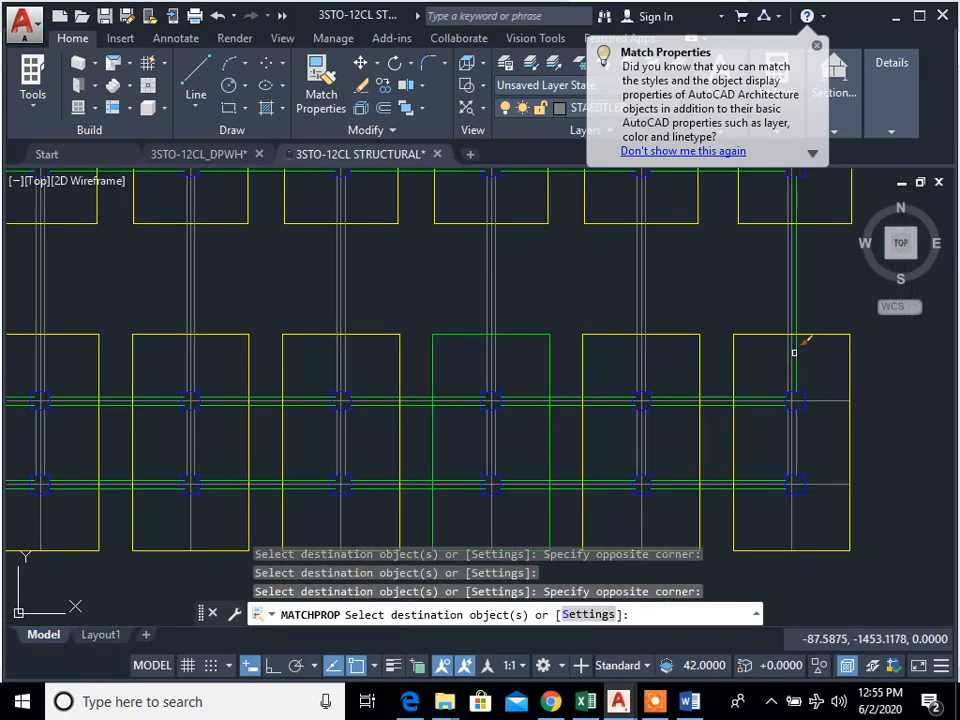
Step: Match the green properties onto all vertical tie beam lines between rows A and B from grid 2 to grid 11
{"action": "scroll", "coordinate": [794, 352], "scroll_direction": "down", "scroll_amount": 3}
{"action": "middle_click_drag", "start_coordinate": [697, 413], "coordinate": [717, 413]}
{"action": "scroll", "coordinate": [738, 370], "scroll_direction": "down", "scroll_amount": 3}
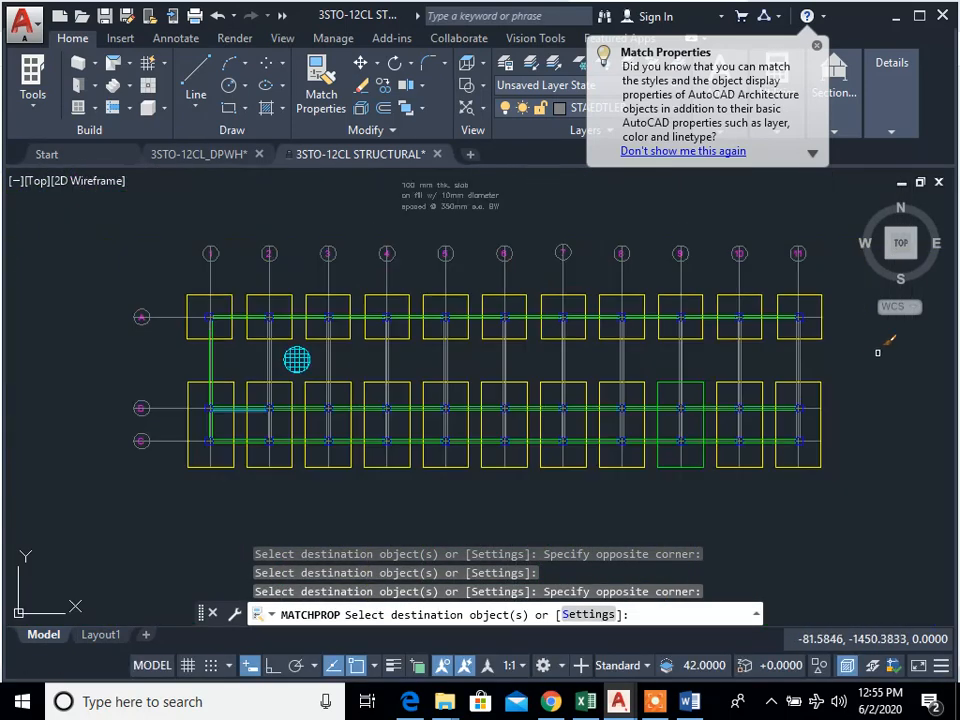
{"action": "left_click", "coordinate": [836, 359]}
{"action": "scroll", "coordinate": [341, 363], "scroll_direction": "up", "scroll_amount": 6}
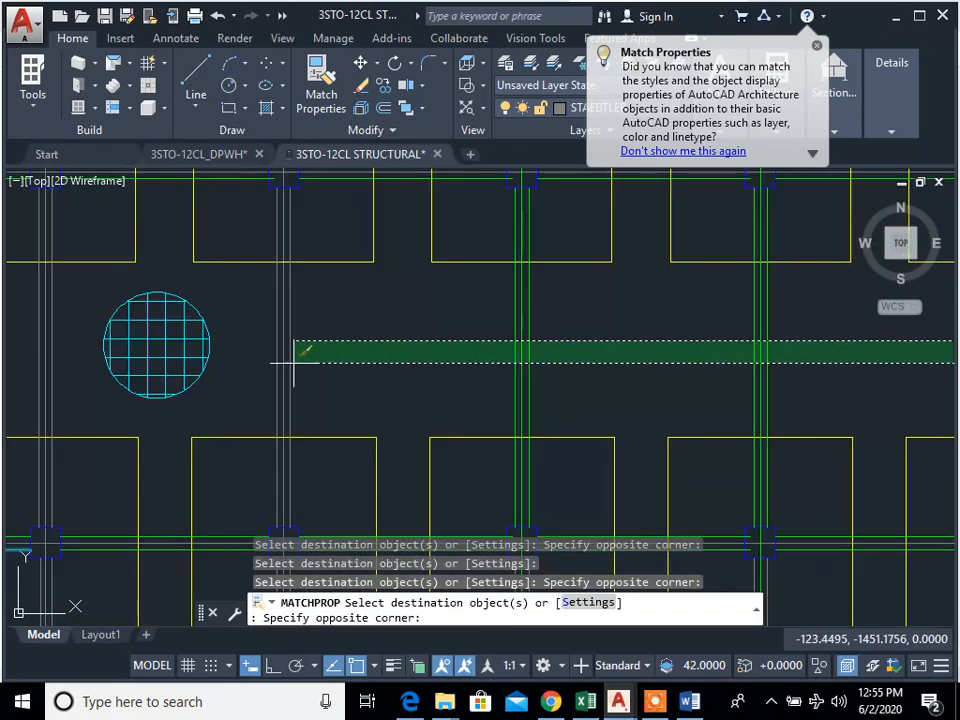
{"action": "left_click", "coordinate": [269, 340]}
{"action": "middle_click_drag", "start_coordinate": [332, 363], "coordinate": [690, 406]}
{"action": "left_click", "coordinate": [437, 340]}
{"action": "left_click", "coordinate": [379, 341]}
Step: Match the green properties onto the vertical tie beam lines between rows B and C at grids 8 to 11
{"action": "scroll", "coordinate": [585, 379], "scroll_direction": "down", "scroll_amount": 3}
{"action": "middle_click_drag", "start_coordinate": [585, 380], "coordinate": [433, 380]}
{"action": "scroll", "coordinate": [462, 450], "scroll_direction": "up", "scroll_amount": 2}
{"action": "scroll", "coordinate": [540, 446], "scroll_direction": "down", "scroll_amount": 1}
{"action": "middle_click_drag", "start_coordinate": [556, 446], "coordinate": [357, 419]}
{"action": "middle_click_drag", "start_coordinate": [810, 420], "coordinate": [571, 429]}
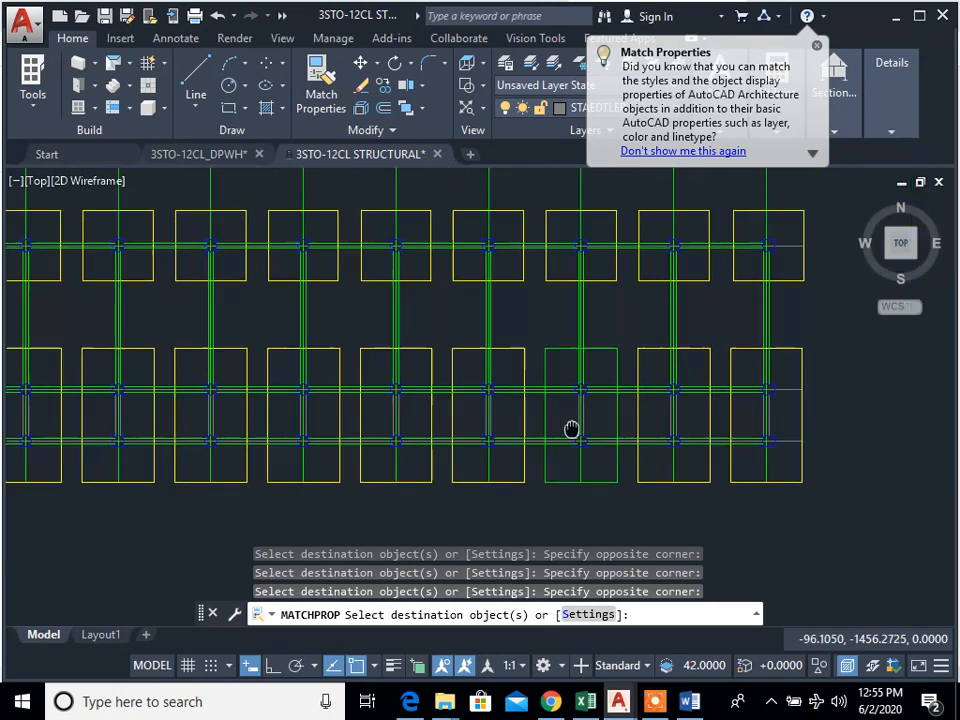
{"action": "left_click", "coordinate": [771, 407]}
{"action": "left_click", "coordinate": [716, 456]}
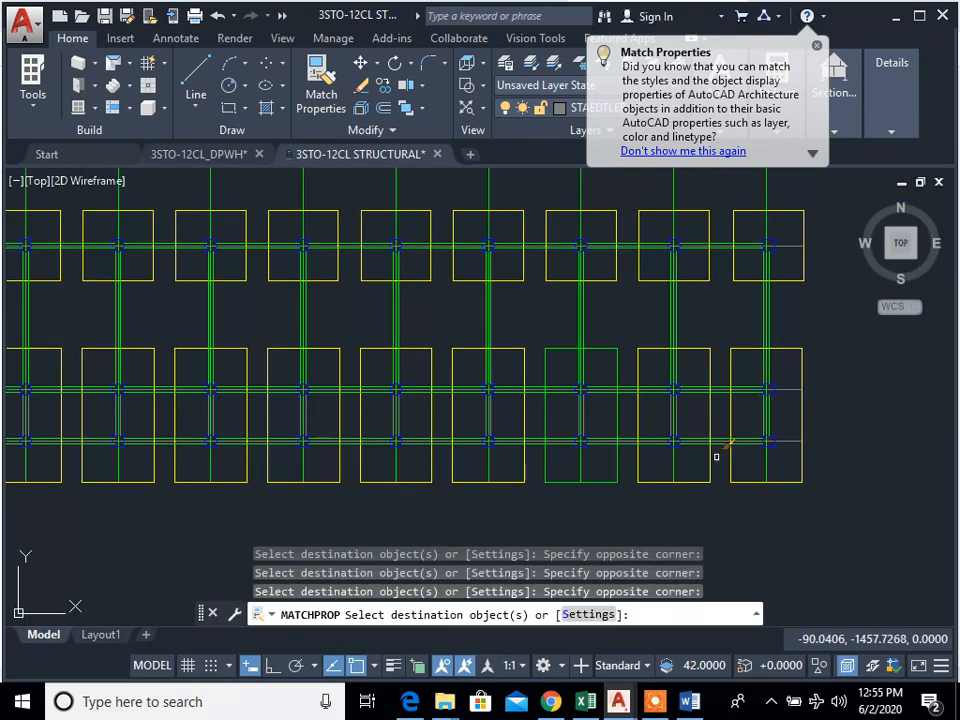
{"action": "left_click", "coordinate": [620, 407]}
{"action": "left_click", "coordinate": [555, 410]}
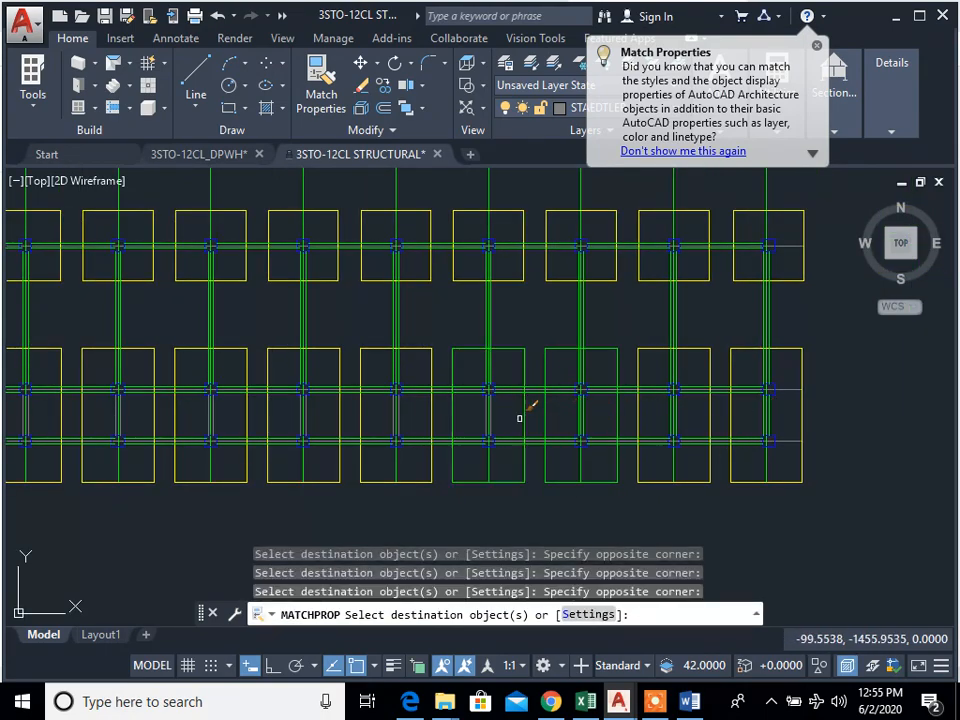
Step: Match the green properties onto the vertical tie beam lines between rows B and C at grids 4 to 7
{"action": "left_click", "coordinate": [424, 416]}
{"action": "left_click", "coordinate": [389, 415]}
{"action": "middle_click_drag", "start_coordinate": [390, 415], "coordinate": [601, 420]}
{"action": "left_click", "coordinate": [538, 420]}
{"action": "left_click", "coordinate": [482, 408]}
{"action": "left_click", "coordinate": [420, 418]}
{"action": "left_click", "coordinate": [388, 410]}
{"action": "left_click", "coordinate": [318, 420]}
{"action": "left_click", "coordinate": [317, 421]}
Step: Match the green properties onto the vertical tie beam lines between rows B and C at grids 2 and 3, and end the command
{"action": "left_click", "coordinate": [254, 415]}
{"action": "left_click", "coordinate": [230, 413]}
{"action": "middle_click_drag", "start_coordinate": [260, 412], "coordinate": [486, 414]}
{"action": "left_click", "coordinate": [382, 409]}
{"action": "left_click", "coordinate": [356, 438]}
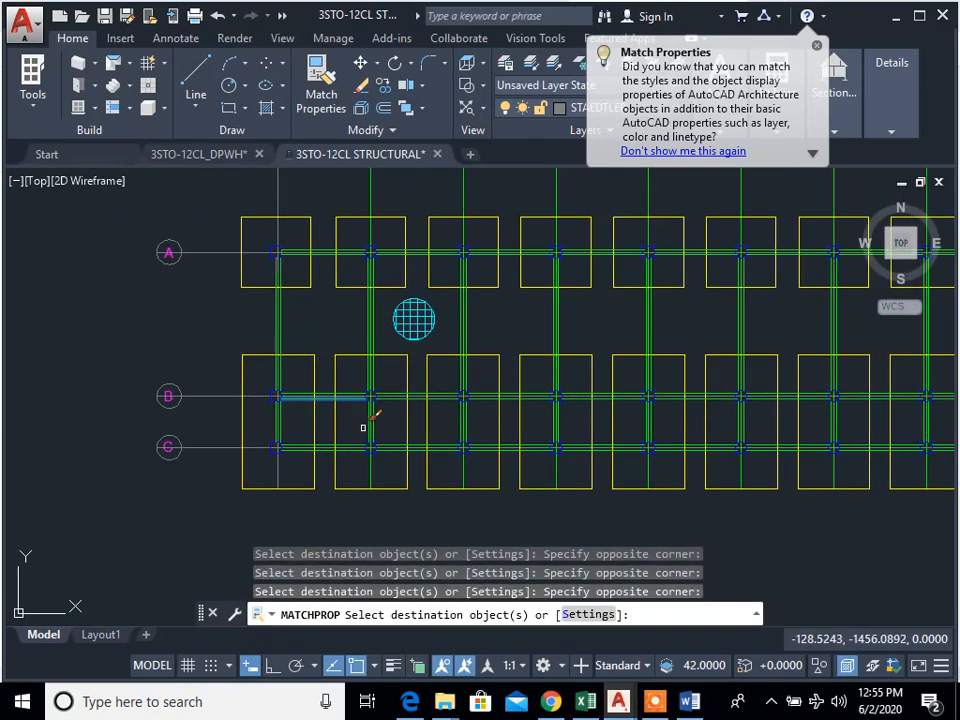
{"action": "key", "text": "Escape"}
Step: Set the colour of the vertical grid lines 1 to 11 to Red and close their properties
{"action": "scroll", "coordinate": [444, 474], "scroll_direction": "down", "scroll_amount": 3}
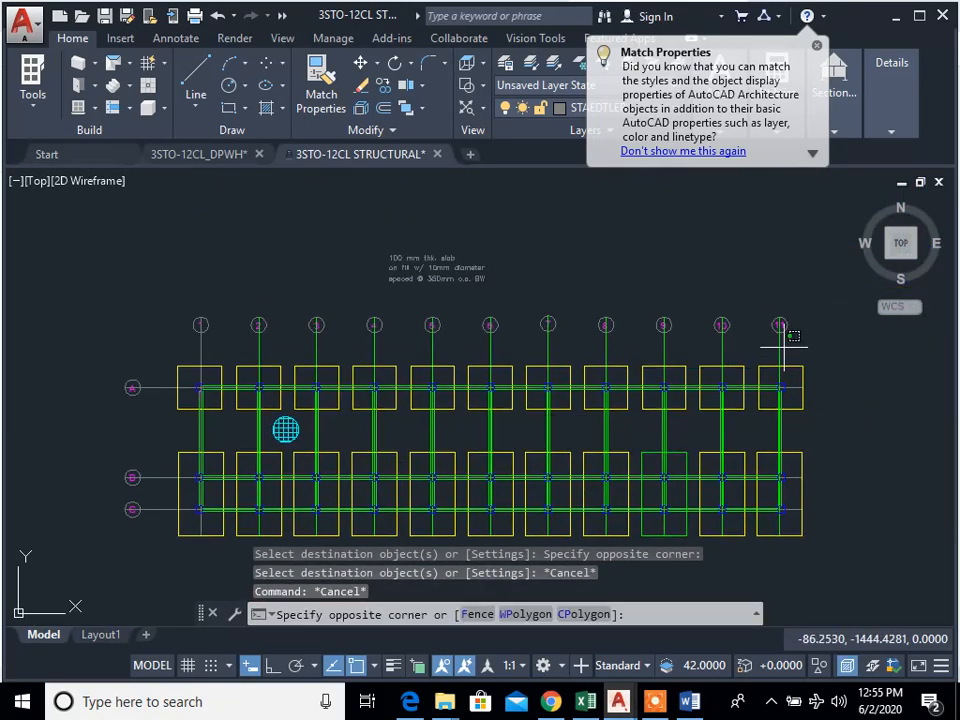
{"action": "left_click", "coordinate": [130, 343]}
{"action": "left_click", "coordinate": [78, 40]}
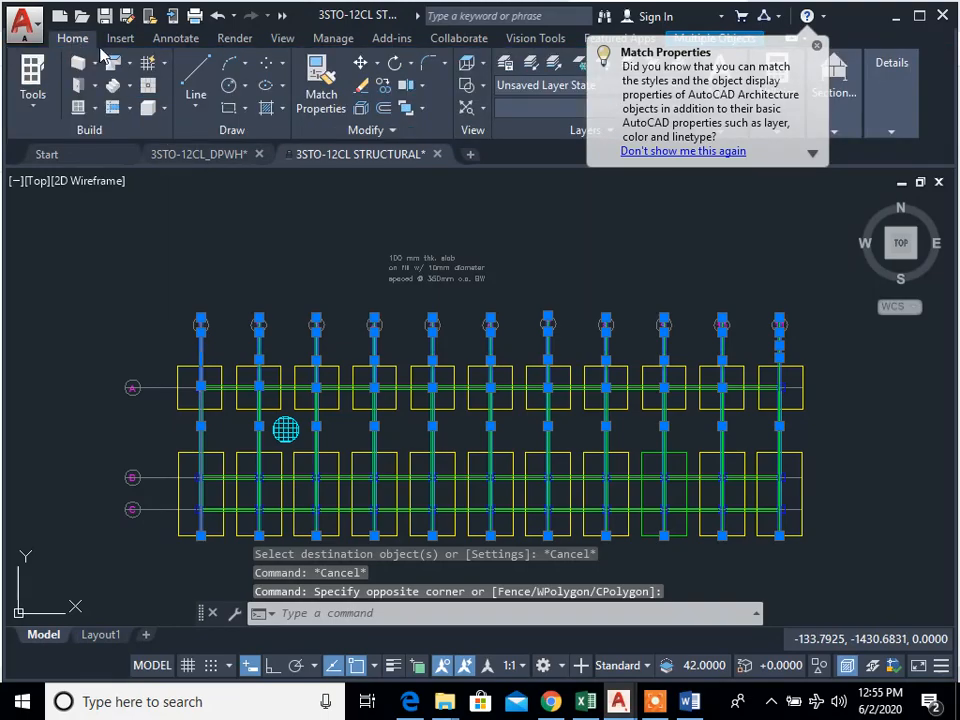
{"action": "right_click", "coordinate": [505, 355]}
{"action": "left_click", "coordinate": [531, 632]}
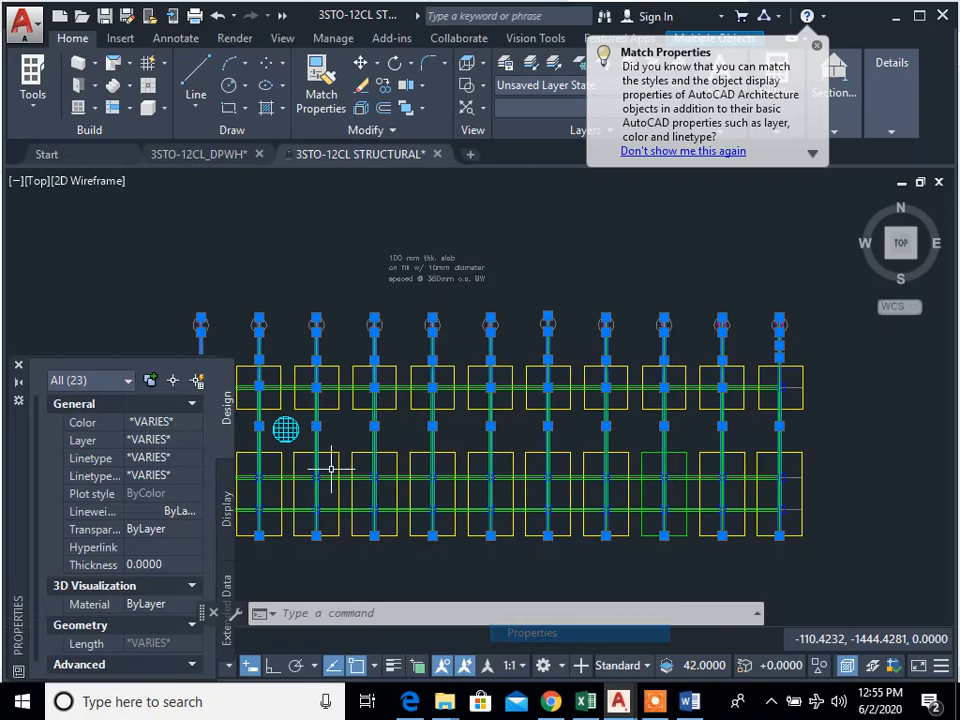
{"action": "left_click", "coordinate": [177, 428]}
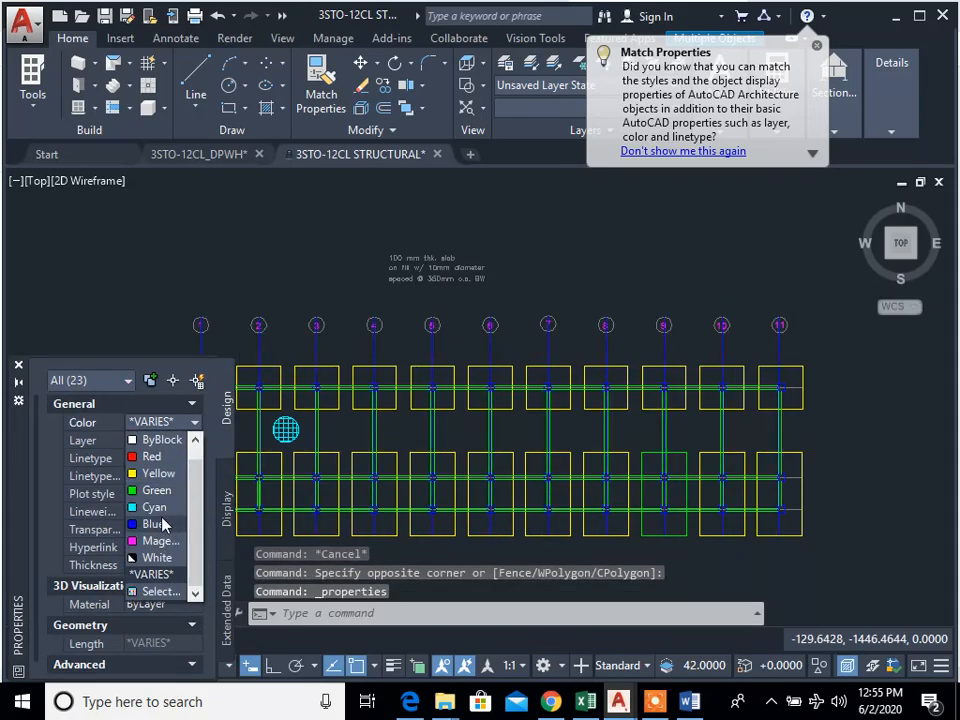
{"action": "left_click", "coordinate": [152, 456]}
{"action": "key", "text": "Escape"}
{"action": "key", "text": "Escape"}
{"action": "key", "text": "Escape"}
{"action": "middle_click_drag", "start_coordinate": [427, 427], "coordinate": [521, 427]}
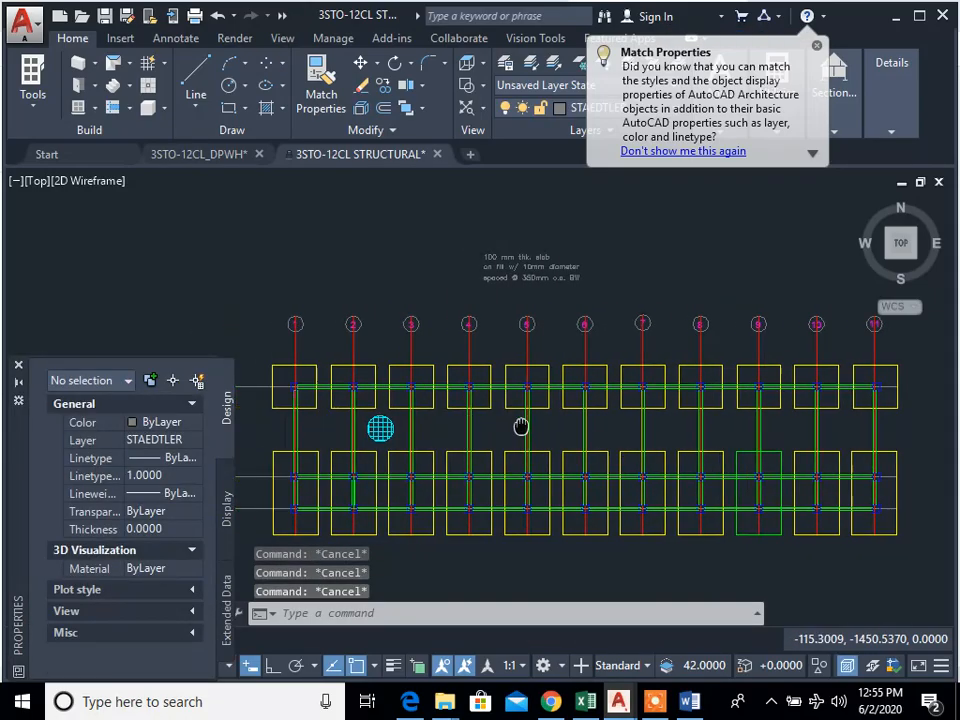
{"action": "left_click", "coordinate": [18, 366]}
{"action": "scroll", "coordinate": [450, 321], "scroll_direction": "up", "scroll_amount": 10}
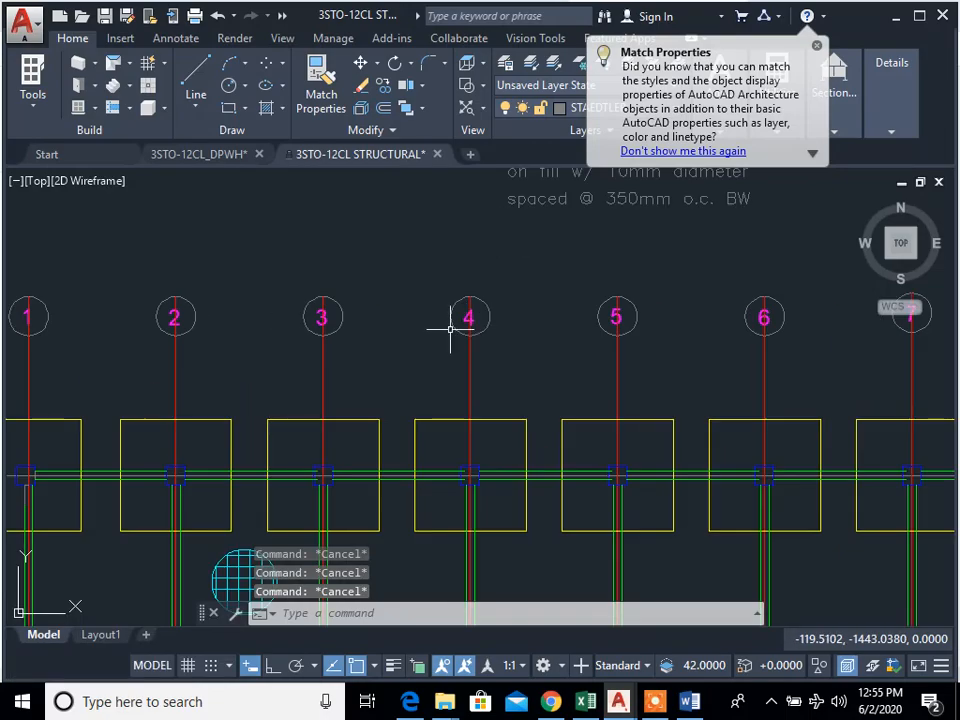
Step: Trim the vertical grid 1 line at its bubble and erase the leftover piece
{"action": "type", "text": "tr"}
{"action": "key", "text": "space"}
{"action": "left_click", "coordinate": [224, 420]}
{"action": "left_click", "coordinate": [187, 417]}
{"action": "key", "text": "Escape"}
{"action": "type", "text": "e"}
{"action": "left_click", "coordinate": [224, 315]}
{"action": "left_click", "coordinate": [173, 312]}
{"action": "key", "text": "Return"}
Step: Erase the vertical grid lines 2 to 11, keeping only the line at grid 1
{"action": "mouse_move", "coordinate": [776, 452]}
{"action": "middle_mouse_down"}
{"action": "mouse_move", "coordinate": [639, 444]}
{"action": "mouse_move", "coordinate": [419, 360]}
{"action": "middle_mouse_up"}
{"action": "scroll", "coordinate": [681, 456], "scroll_direction": "down", "scroll_amount": 3}
{"action": "scroll", "coordinate": [681, 456], "scroll_direction": "down", "scroll_amount": 2}
{"action": "scroll", "coordinate": [419, 360], "scroll_direction": "down", "scroll_amount": 4}
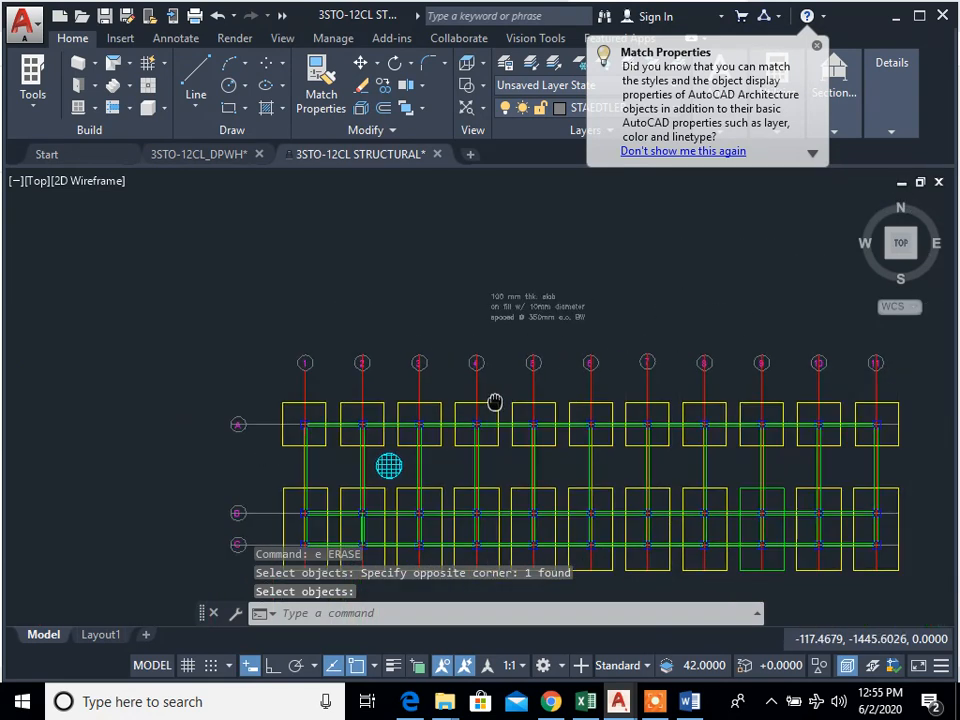
{"action": "left_click", "coordinate": [902, 388]}
{"action": "left_click", "coordinate": [337, 383]}
Step: Copy the grid 1 line from the lowest point of its bubble to the same point at grid 2
{"action": "type", "text": "c"}
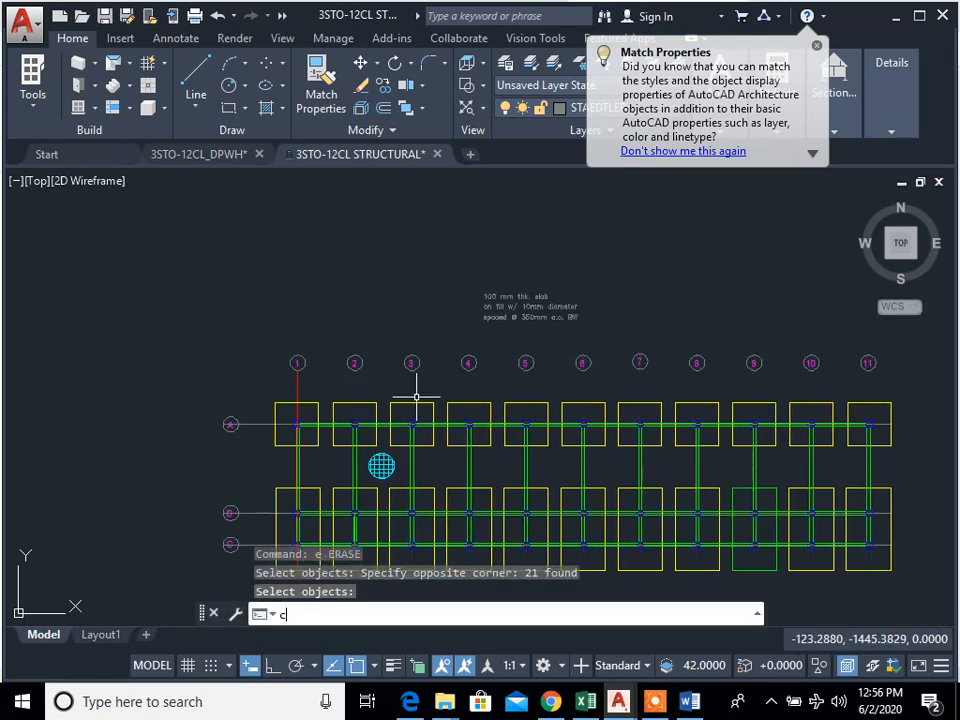
{"action": "type", "text": "p"}
{"action": "key", "text": "Return"}
{"action": "scroll", "coordinate": [321, 402], "scroll_direction": "up", "scroll_amount": 5}
{"action": "key", "text": "Return"}
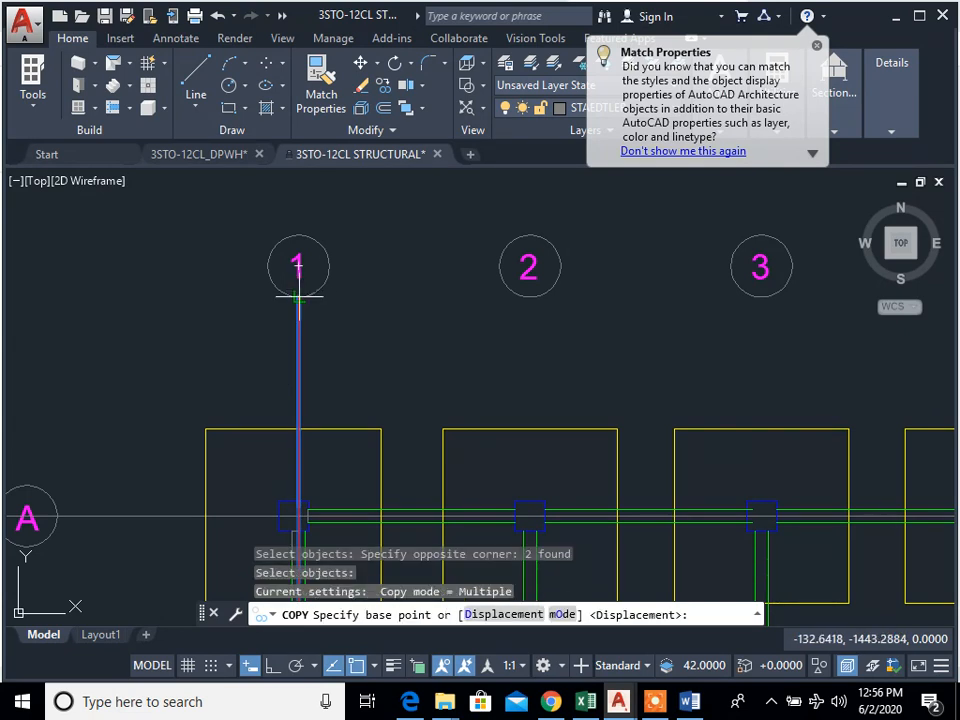
{"action": "left_click", "coordinate": [298, 296]}
{"action": "left_click", "coordinate": [530, 296]}
Step: Place further copies of the vertical grid line under bubbles 3 to 8
{"action": "scroll", "coordinate": [636, 365], "scroll_direction": "down", "scroll_amount": 4}
{"action": "middle_click_drag", "start_coordinate": [636, 365], "coordinate": [531, 244]}
{"action": "middle_click_drag", "start_coordinate": [622, 195], "coordinate": [533, 347]}
{"action": "left_click", "coordinate": [525, 291]}
{"action": "left_click", "coordinate": [615, 291]}
{"action": "left_click", "coordinate": [705, 291]}
{"action": "middle_click_drag", "start_coordinate": [712, 292], "coordinate": [490, 296]}
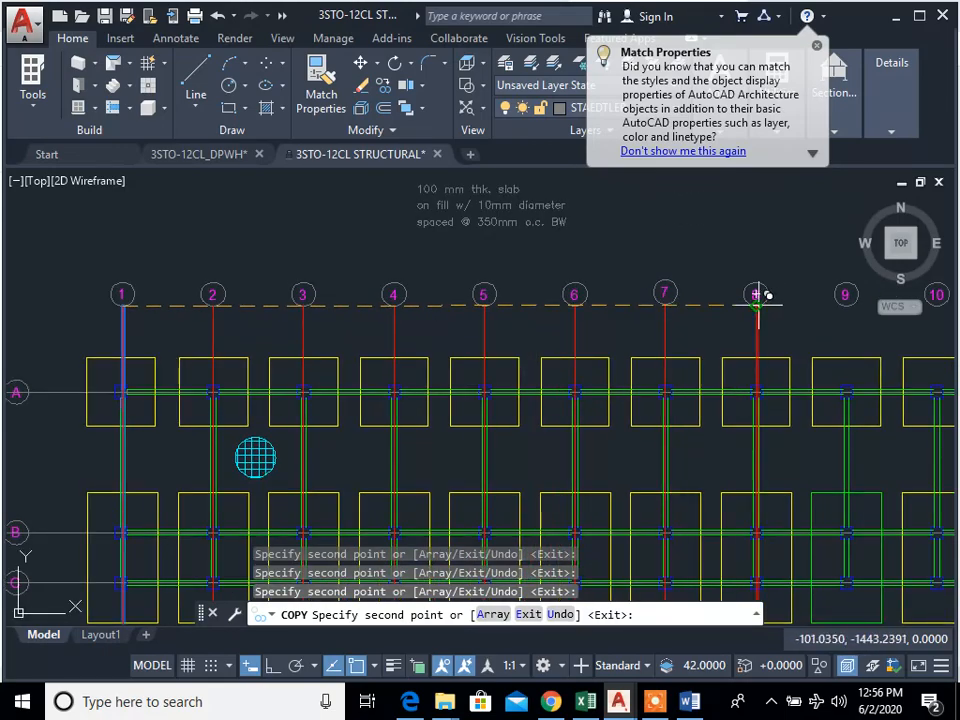
Step: Place the remaining vertical grid line copies under bubbles 9 to 11 and end the copy
{"action": "left_click", "coordinate": [847, 306]}
{"action": "middle_click_drag", "start_coordinate": [867, 358], "coordinate": [436, 375]}
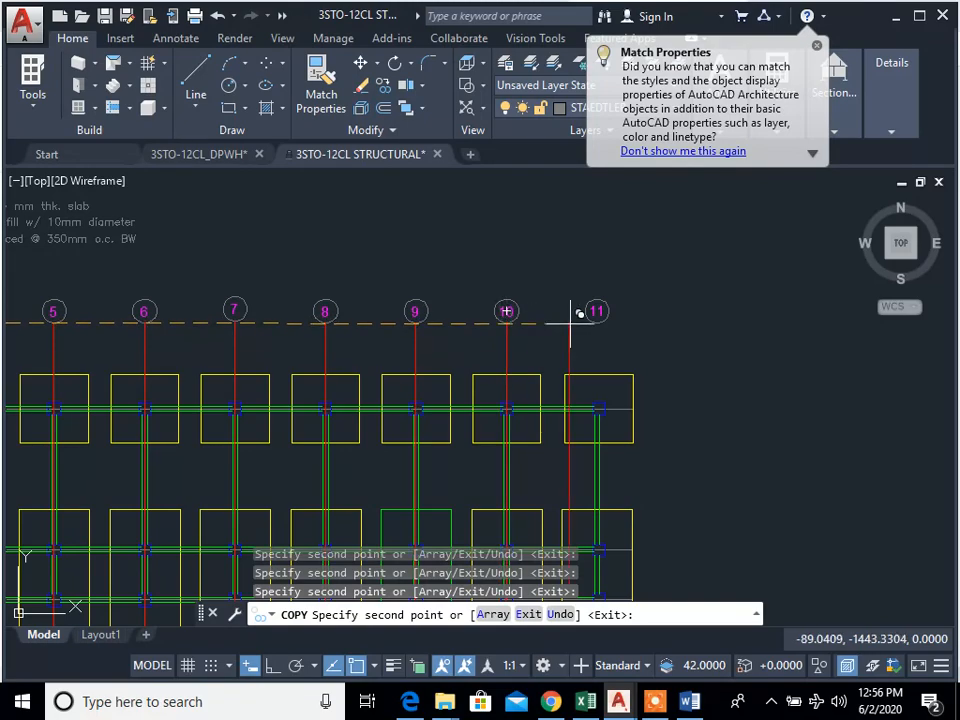
{"action": "scroll", "coordinate": [597, 312], "scroll_direction": "down", "scroll_amount": 4}
{"action": "key", "text": "Escape"}
{"action": "key", "text": "Escape"}
{"action": "key", "text": "Escape"}
{"action": "scroll", "coordinate": [199, 399], "scroll_direction": "up", "scroll_amount": 4}
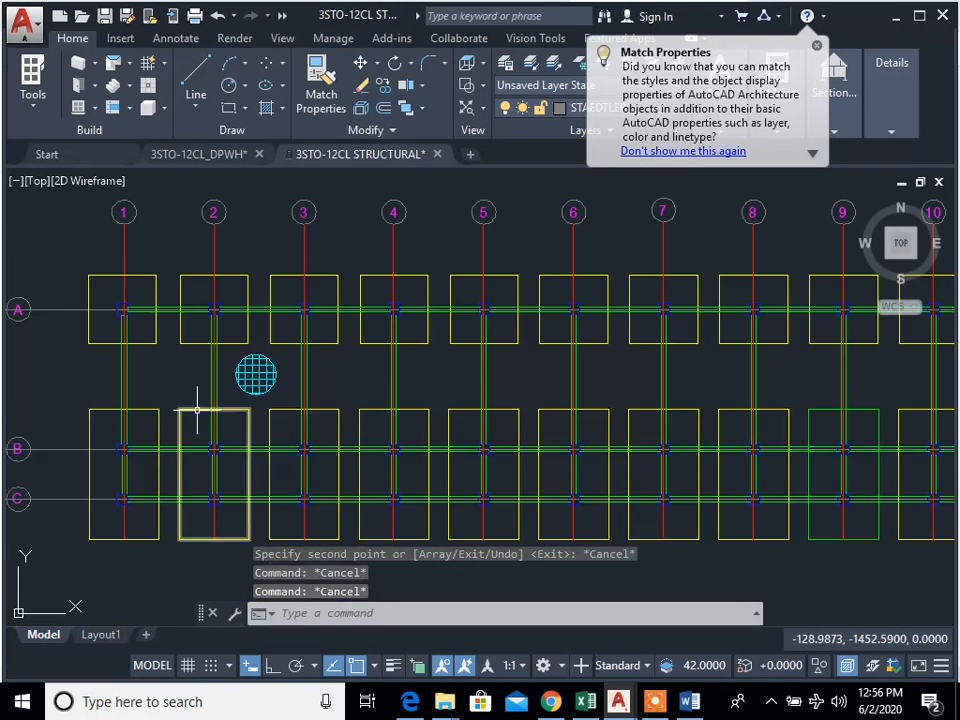
Step: Match the red properties of the grid 1 line onto the horizontal grid lines A, B and C
{"action": "middle_click_drag", "start_coordinate": [199, 399], "coordinate": [455, 410]}
{"action": "type", "text": "ma"}
{"action": "key", "text": "Return"}
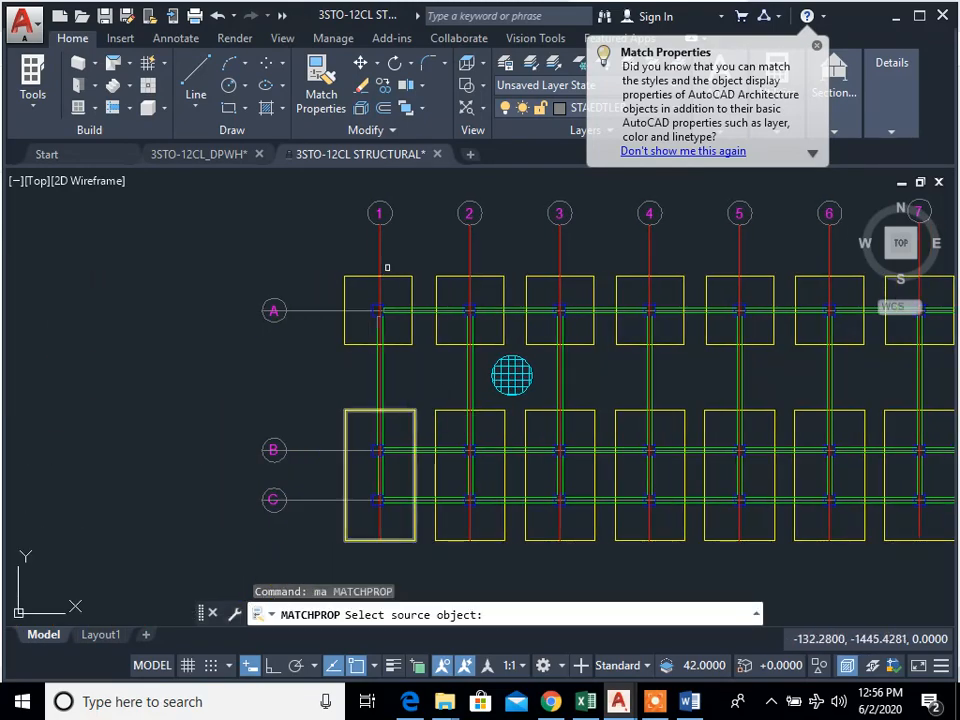
{"action": "left_click", "coordinate": [378, 248]}
{"action": "left_click", "coordinate": [323, 326]}
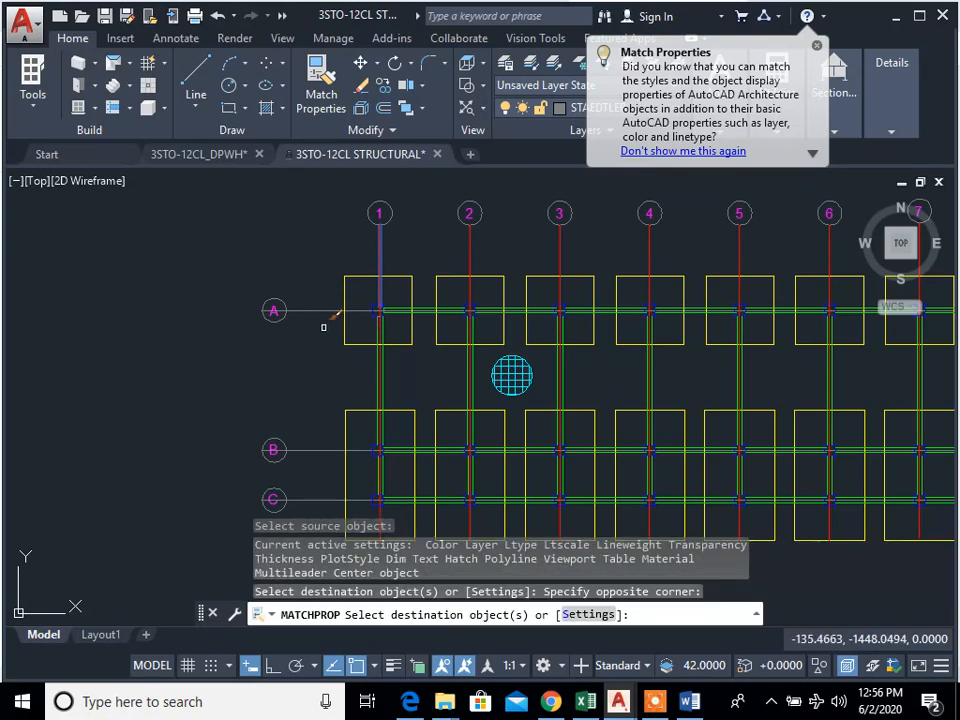
{"action": "left_click", "coordinate": [328, 514]}
{"action": "left_click", "coordinate": [311, 242]}
{"action": "key", "text": "Escape"}
{"action": "key", "text": "Escape"}
Step: Trim the horizontal grid A line where it meets the edge of its bubble
{"action": "scroll", "coordinate": [265, 296], "scroll_direction": "up", "scroll_amount": 6}
{"action": "scroll", "coordinate": [343, 358], "scroll_direction": "up", "scroll_amount": 6}
{"action": "type", "text": "t"}
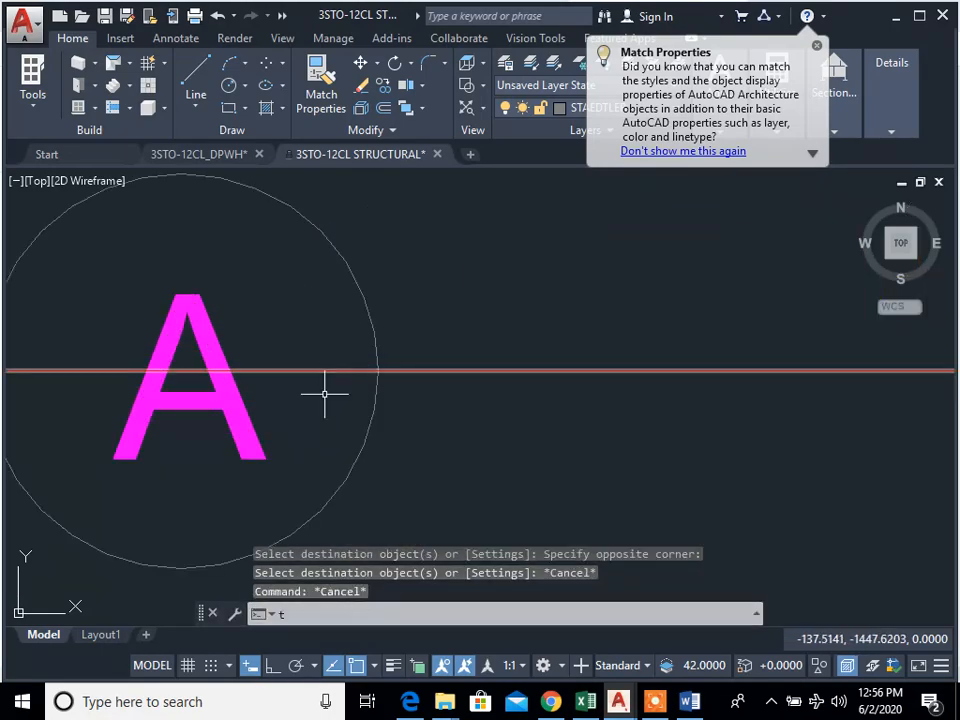
{"action": "type", "text": "r"}
{"action": "key", "text": "Return"}
{"action": "key", "text": "Return"}
{"action": "left_click", "coordinate": [334, 424]}
{"action": "left_click", "coordinate": [287, 330]}
{"action": "key", "text": "Escape"}
Step: Erase the leftover piece of the grid A line inside its bubble
{"action": "scroll", "coordinate": [296, 419], "scroll_direction": "down", "scroll_amount": 2}
{"action": "middle_click_drag", "start_coordinate": [296, 419], "coordinate": [426, 422]}
{"action": "scroll", "coordinate": [427, 423], "scroll_direction": "down", "scroll_amount": 2}
{"action": "type", "text": "e"}
{"action": "key", "text": "Return"}
{"action": "left_click", "coordinate": [345, 424]}
{"action": "left_click", "coordinate": [322, 386]}
{"action": "key", "text": "Return"}
Step: Trim the horizontal grid B line where it meets the edge of its bubble
{"action": "scroll", "coordinate": [436, 479], "scroll_direction": "down", "scroll_amount": 6}
{"action": "middle_click_drag", "start_coordinate": [436, 479], "coordinate": [401, 240]}
{"action": "scroll", "coordinate": [402, 420], "scroll_direction": "up", "scroll_amount": 6}
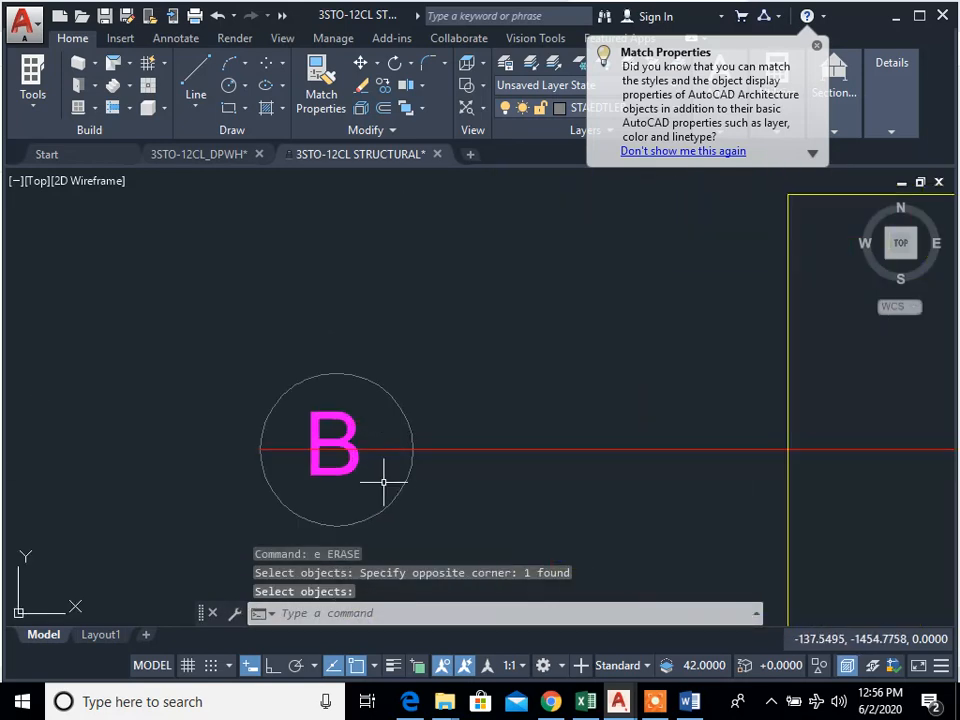
{"action": "key", "text": "Escape"}
{"action": "key", "text": "Escape"}
{"action": "type", "text": "t"}
{"action": "key", "text": "Return"}
{"action": "left_click", "coordinate": [384, 485]}
{"action": "key", "text": "Escape"}
Step: Erase the leftover piece of the grid B line inside its bubble
{"action": "type", "text": "e"}
{"action": "key", "text": "Return"}
{"action": "left_click", "coordinate": [300, 482]}
{"action": "left_click", "coordinate": [283, 422]}
Step: Trim the horizontal grid C line where it meets the edge of its bubble
{"action": "scroll", "coordinate": [336, 506], "scroll_direction": "down", "scroll_amount": 4}
{"action": "middle_click_drag", "start_coordinate": [356, 500], "coordinate": [427, 340]}
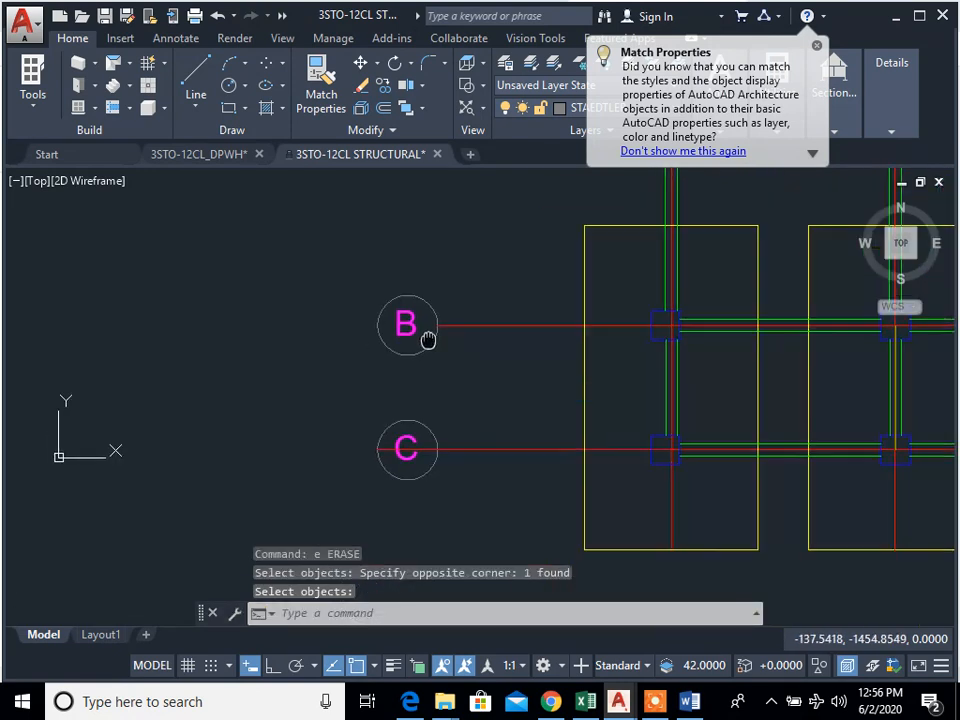
{"action": "scroll", "coordinate": [430, 460], "scroll_direction": "up", "scroll_amount": 6}
{"action": "type", "text": "tr"}
{"action": "left_click", "coordinate": [429, 454]}
{"action": "left_click", "coordinate": [399, 409]}
{"action": "key", "text": "Escape"}
Step: Erase the leftover piece of the grid C line inside its bubble
{"action": "type", "text": "e"}
{"action": "left_click", "coordinate": [276, 478]}
{"action": "left_click", "coordinate": [258, 388]}
{"action": "key", "text": "space"}
{"action": "scroll", "coordinate": [476, 454], "scroll_direction": "down", "scroll_amount": 6}
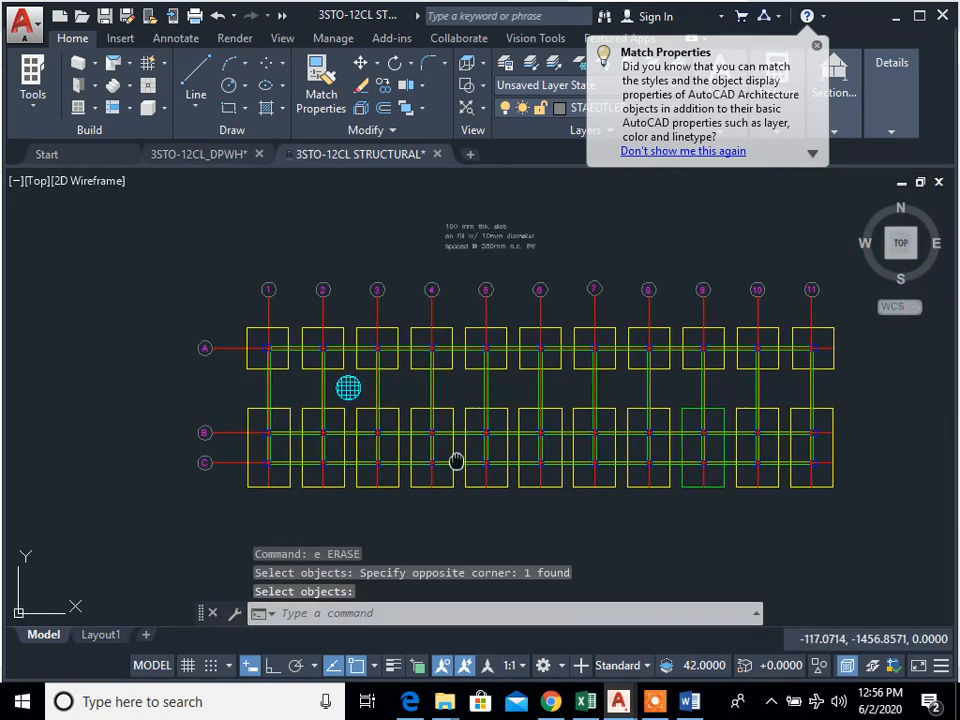
Step: Draw a leader from the top of the cyan gridded circle up to the slab note, ending with a horizontal leg about 5.8 units long
{"action": "mouse_move", "coordinate": [441, 346]}
{"action": "middle_mouse_down"}
{"action": "mouse_move", "coordinate": [476, 429]}
{"action": "mouse_move", "coordinate": [527, 470]}
{"action": "middle_mouse_up"}
{"action": "scroll", "coordinate": [470, 429], "scroll_direction": "up", "scroll_amount": 4}
{"action": "scroll", "coordinate": [529, 453], "scroll_direction": "down", "scroll_amount": 4}
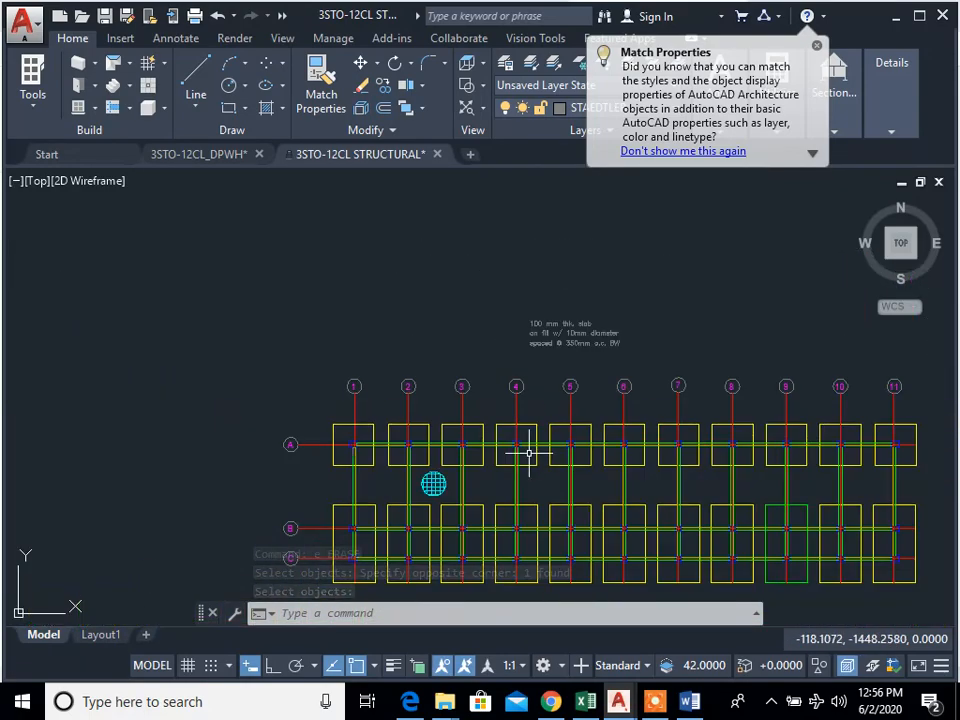
{"action": "scroll", "coordinate": [374, 450], "scroll_direction": "up", "scroll_amount": 6}
{"action": "middle_click_drag", "start_coordinate": [442, 464], "coordinate": [421, 486]}
{"action": "type", "text": "l"}
{"action": "key", "text": "space"}
{"action": "mouse_move", "coordinate": [569, 513]}
{"action": "middle_mouse_down"}
{"action": "mouse_move", "coordinate": [541, 504]}
{"action": "mouse_move", "coordinate": [495, 461]}
{"action": "middle_mouse_up"}
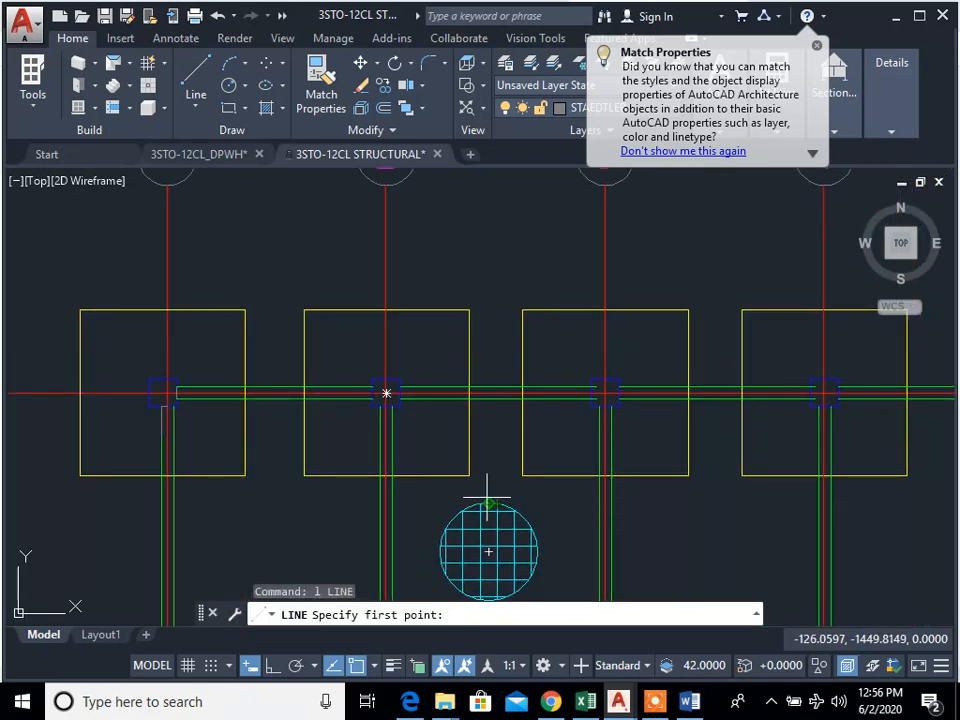
{"action": "left_click", "coordinate": [488, 500]}
{"action": "middle_click_drag", "start_coordinate": [514, 343], "coordinate": [506, 313]}
{"action": "scroll", "coordinate": [481, 397], "scroll_direction": "down", "scroll_amount": 2}
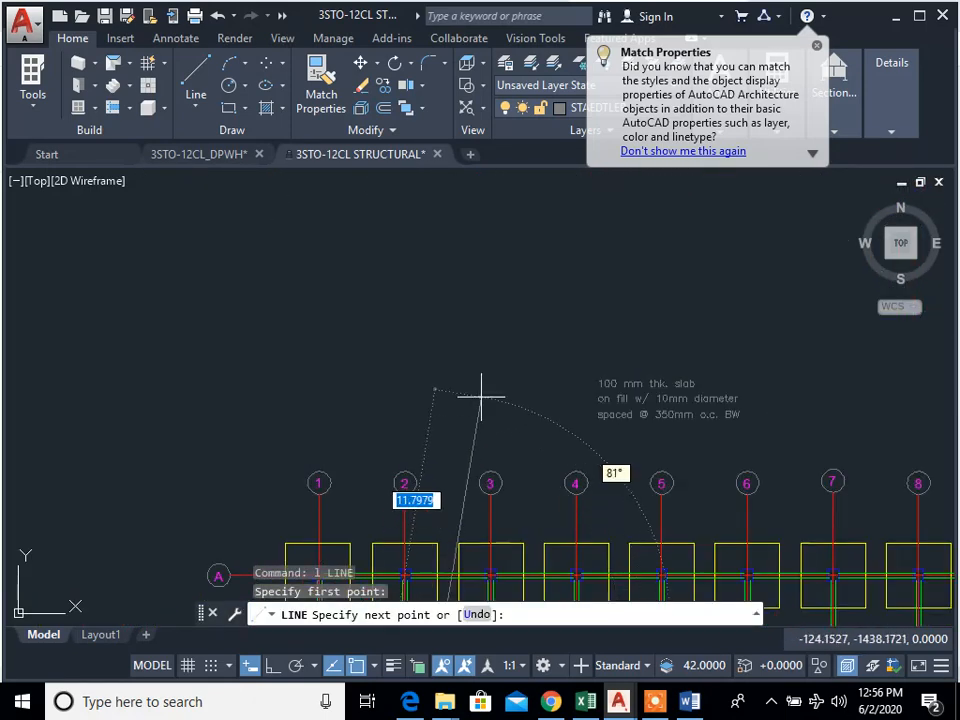
{"action": "left_click", "coordinate": [469, 401]}
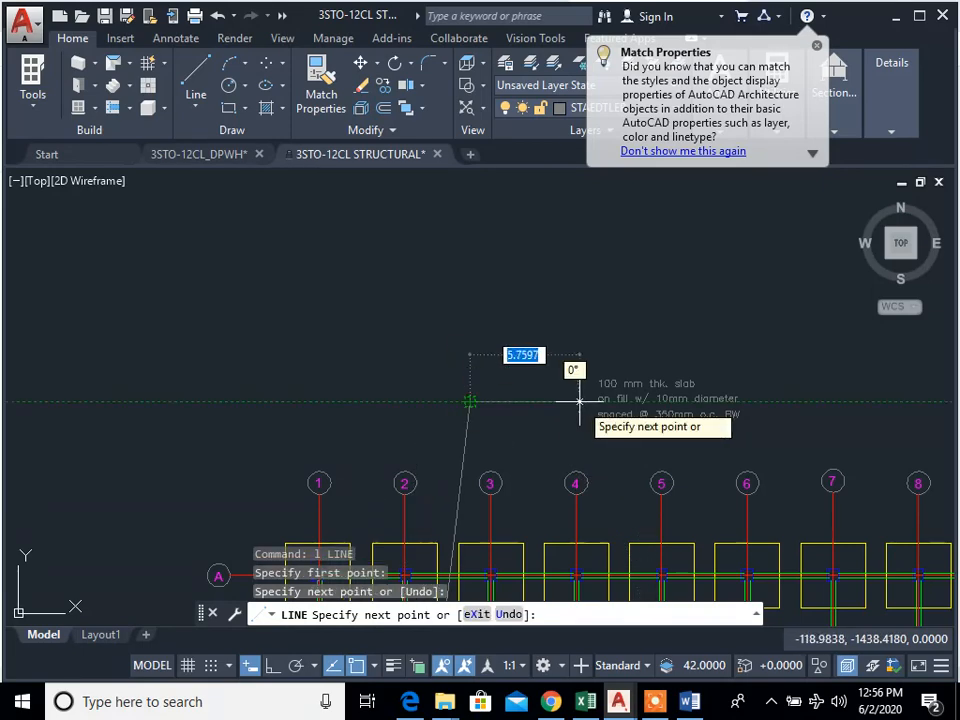
{"action": "left_click", "coordinate": [578, 401]}
{"action": "key", "text": "Escape"}
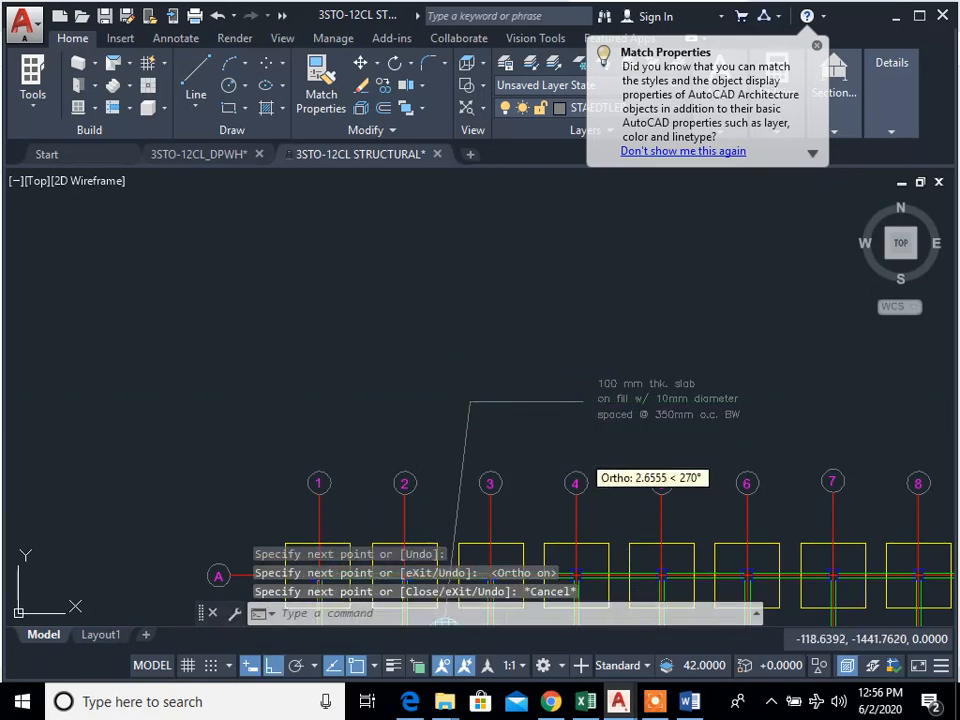
Step: Review the foundation plan with its red grid lines and slab note leader
{"action": "scroll", "coordinate": [622, 297], "scroll_direction": "down", "scroll_amount": 2}
{"action": "scroll", "coordinate": [576, 406], "scroll_direction": "up", "scroll_amount": 2}
{"action": "scroll", "coordinate": [678, 423], "scroll_direction": "down", "scroll_amount": 2}
{"action": "middle_click_drag", "start_coordinate": [678, 423], "coordinate": [420, 341]}
{"action": "scroll", "coordinate": [390, 452], "scroll_direction": "up", "scroll_amount": 2}
{"action": "mouse_move", "coordinate": [415, 467]}
{"action": "middle_mouse_down"}
{"action": "mouse_move", "coordinate": [492, 493]}
{"action": "mouse_move", "coordinate": [362, 471]}
{"action": "mouse_move", "coordinate": [512, 520]}
{"action": "middle_mouse_up"}
{"action": "scroll", "coordinate": [508, 474], "scroll_direction": "down", "scroll_amount": 2}
{"action": "scroll", "coordinate": [346, 467], "scroll_direction": "up", "scroll_amount": 2}
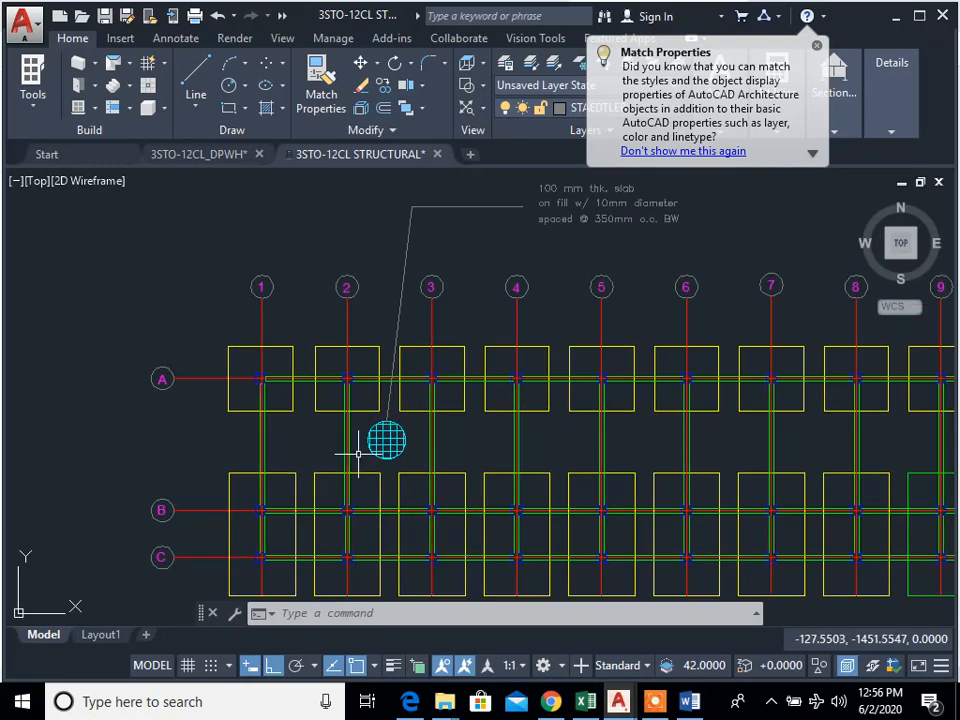
Step: Start copying from the floor plan, selecting the 4500 dimensions between grids 1 and 3
{"action": "scroll", "coordinate": [465, 373], "scroll_direction": "down", "scroll_amount": 4}
{"action": "scroll", "coordinate": [474, 240], "scroll_direction": "up", "scroll_amount": 5}
{"action": "scroll", "coordinate": [474, 232], "scroll_direction": "up", "scroll_amount": 4}
{"action": "middle_click_drag", "start_coordinate": [474, 232], "coordinate": [346, 275]}
{"action": "scroll", "coordinate": [396, 340], "scroll_direction": "down", "scroll_amount": 2}
{"action": "type", "text": "ct objects:"}
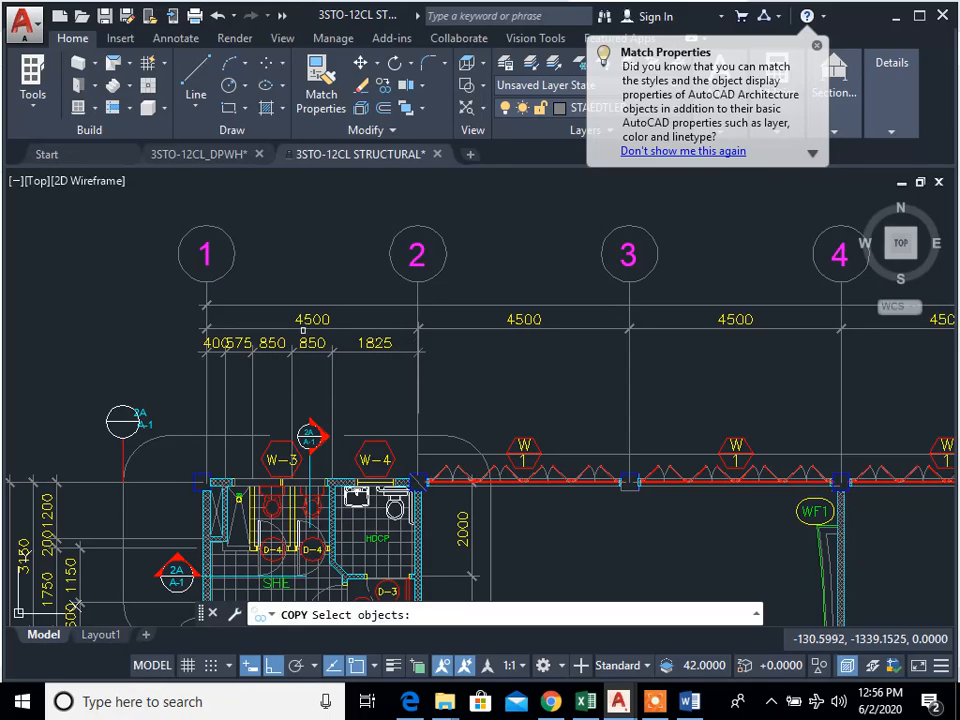
{"action": "scroll", "coordinate": [312, 333], "scroll_direction": "up", "scroll_amount": 3}
{"action": "left_click", "coordinate": [366, 316]}
{"action": "left_click", "coordinate": [290, 266]}
{"action": "scroll", "coordinate": [349, 310], "scroll_direction": "down", "scroll_amount": 3}
{"action": "scroll", "coordinate": [475, 320], "scroll_direction": "up", "scroll_amount": 1}
{"action": "left_click", "coordinate": [667, 356]}
{"action": "left_click", "coordinate": [612, 309]}
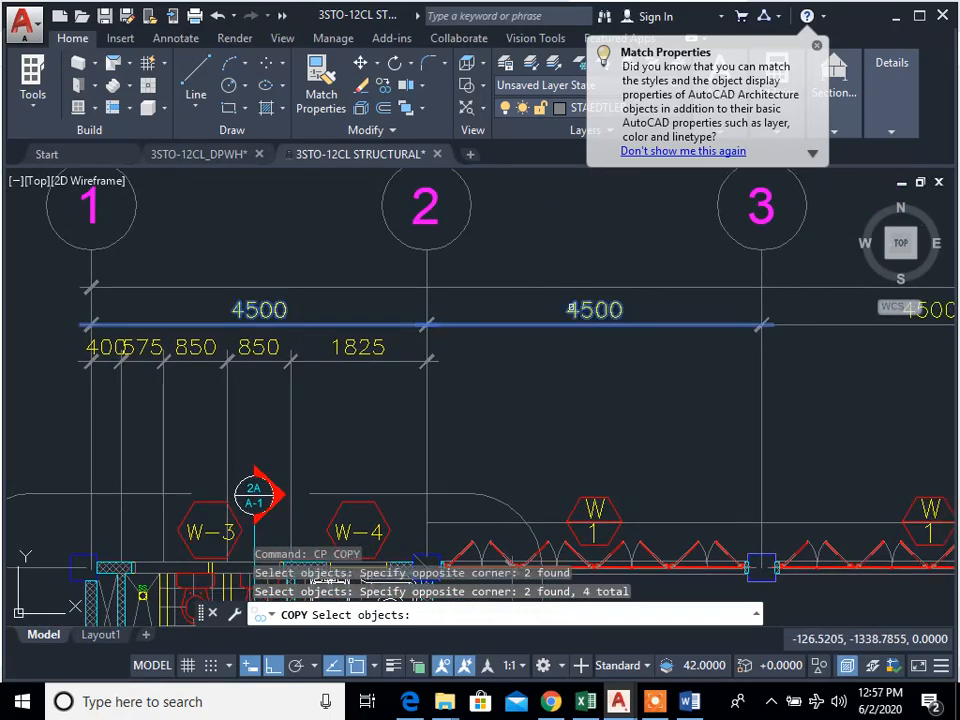
Step: Add the 4500 dimensions between grids 3 and 7 to the copy selection
{"action": "scroll", "coordinate": [573, 308], "scroll_direction": "down", "scroll_amount": 2}
{"action": "middle_click_drag", "start_coordinate": [908, 348], "coordinate": [610, 390]}
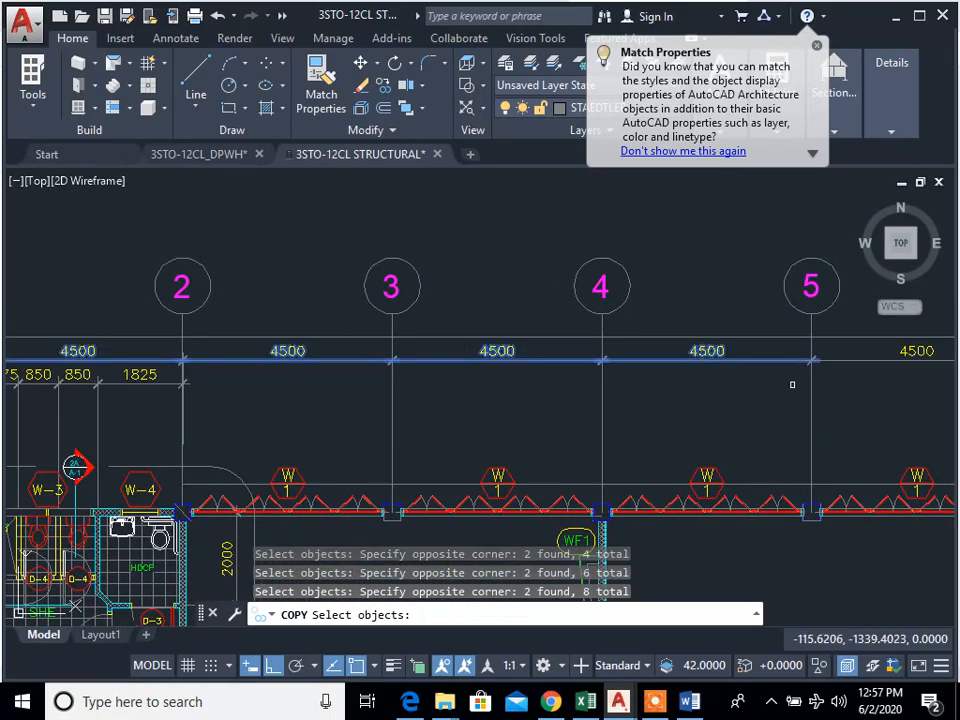
{"action": "middle_click_drag", "start_coordinate": [792, 384], "coordinate": [587, 401]}
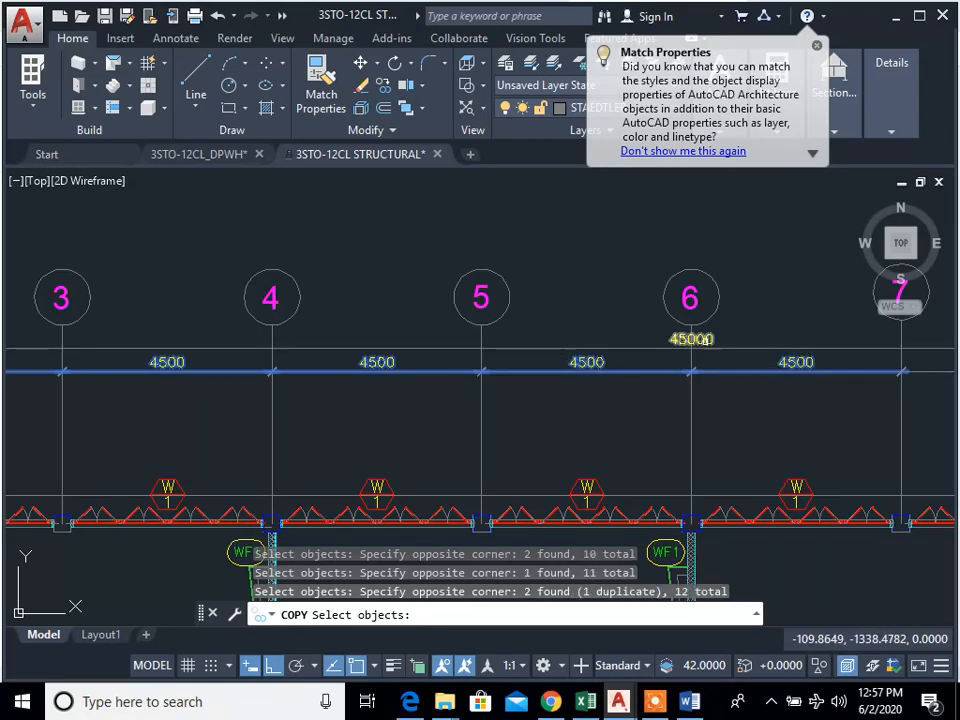
{"action": "scroll", "coordinate": [705, 341], "scroll_direction": "down", "scroll_amount": 2}
Step: Add the 4500 dimensions between grids 7 and 11 to the copy selection
{"action": "middle_click_drag", "start_coordinate": [727, 365], "coordinate": [525, 405]}
{"action": "scroll", "coordinate": [649, 399], "scroll_direction": "up", "scroll_amount": 3}
{"action": "left_click", "coordinate": [651, 403]}
{"action": "left_click", "coordinate": [592, 345]}
{"action": "left_click", "coordinate": [919, 434]}
{"action": "left_click", "coordinate": [834, 357]}
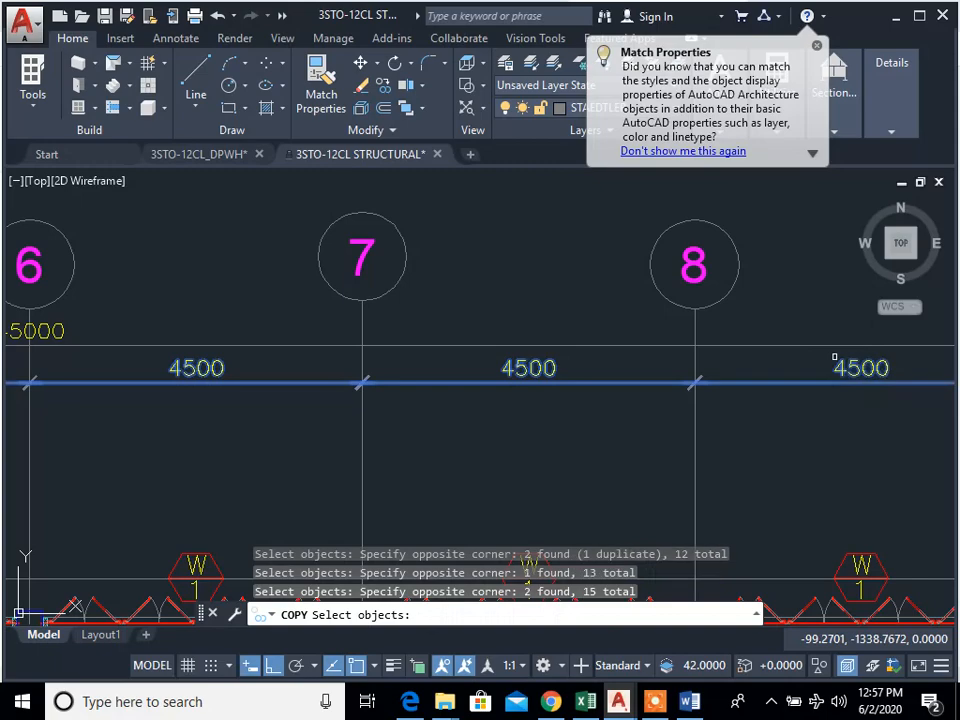
{"action": "scroll", "coordinate": [834, 357], "scroll_direction": "down", "scroll_amount": 2}
{"action": "middle_click_drag", "start_coordinate": [834, 357], "coordinate": [108, 430]}
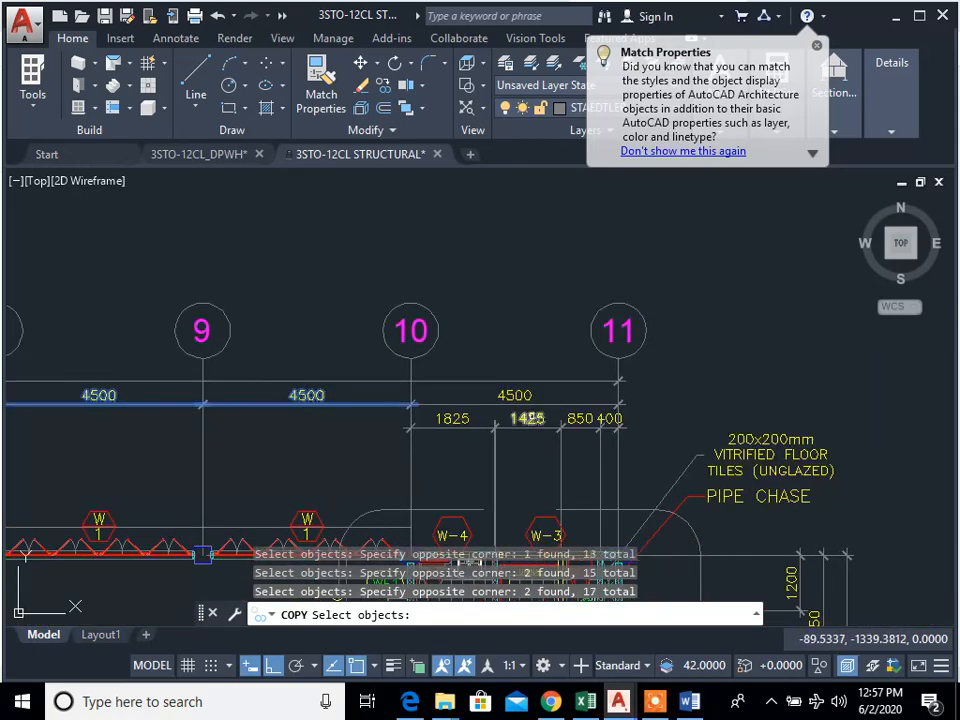
{"action": "scroll", "coordinate": [490, 405], "scroll_direction": "up", "scroll_amount": 2}
{"action": "left_click", "coordinate": [458, 380]}
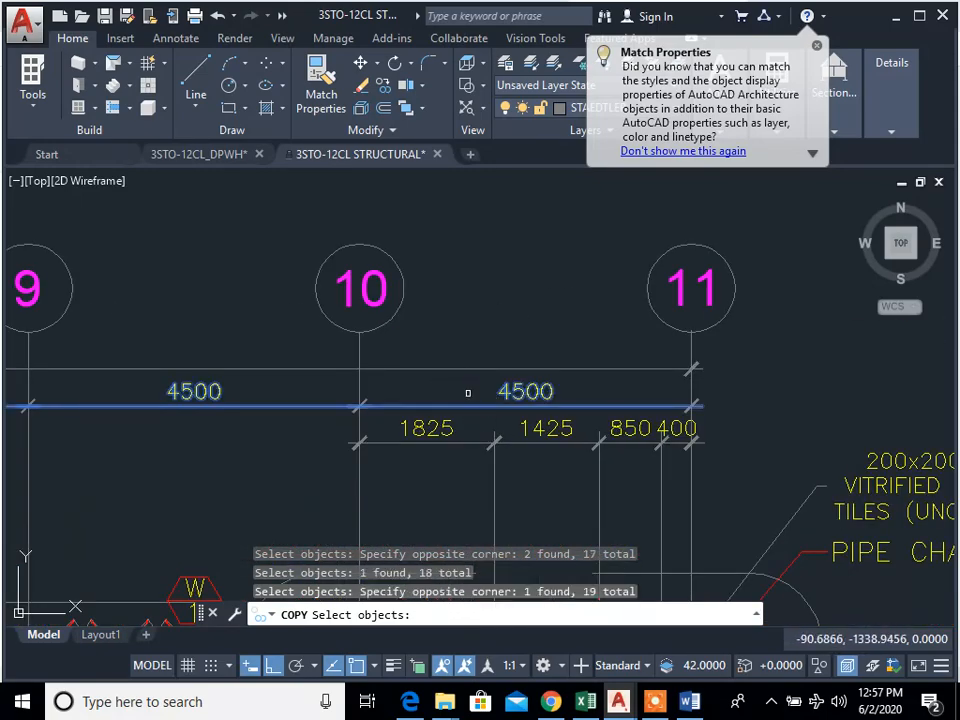
Step: Copy the selected dimensions from the base of the floor plan's grid 10 bubble to the base of the foundation plan's grid 10 bubble
{"action": "key", "text": "Return"}
{"action": "left_click", "coordinate": [360, 332]}
{"action": "scroll", "coordinate": [466, 435], "scroll_direction": "down", "scroll_amount": 4}
{"action": "middle_click_drag", "start_coordinate": [492, 374], "coordinate": [462, 210]}
{"action": "scroll", "coordinate": [467, 430], "scroll_direction": "down", "scroll_amount": 5}
{"action": "middle_click_drag", "start_coordinate": [466, 529], "coordinate": [461, 437]}
{"action": "scroll", "coordinate": [461, 437], "scroll_direction": "up", "scroll_amount": 4}
{"action": "scroll", "coordinate": [481, 378], "scroll_direction": "up", "scroll_amount": 5}
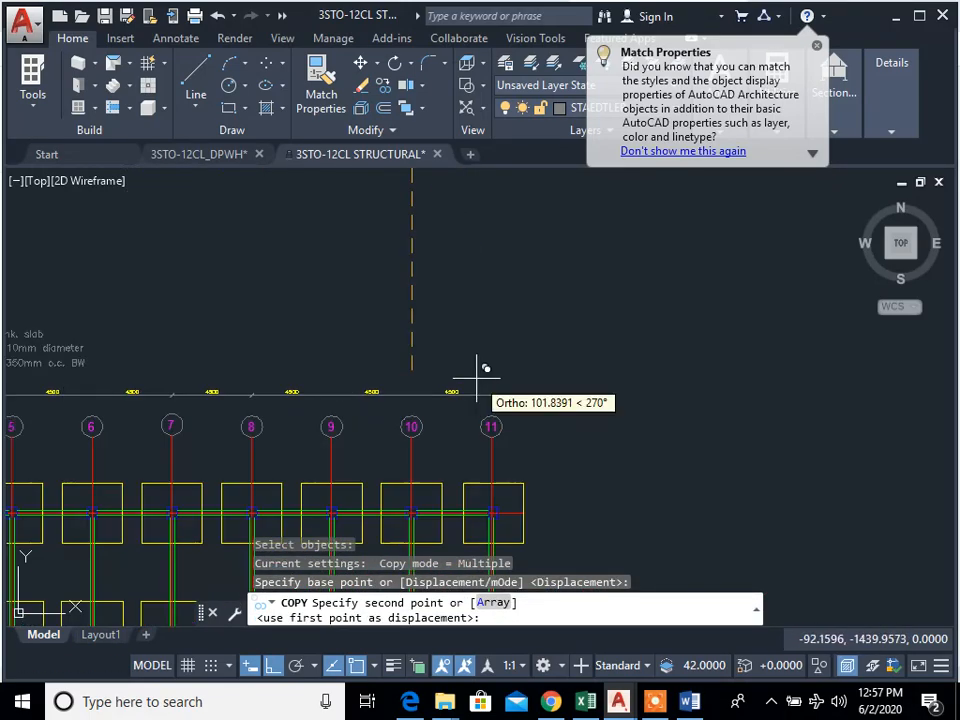
{"action": "scroll", "coordinate": [430, 442], "scroll_direction": "up", "scroll_amount": 5}
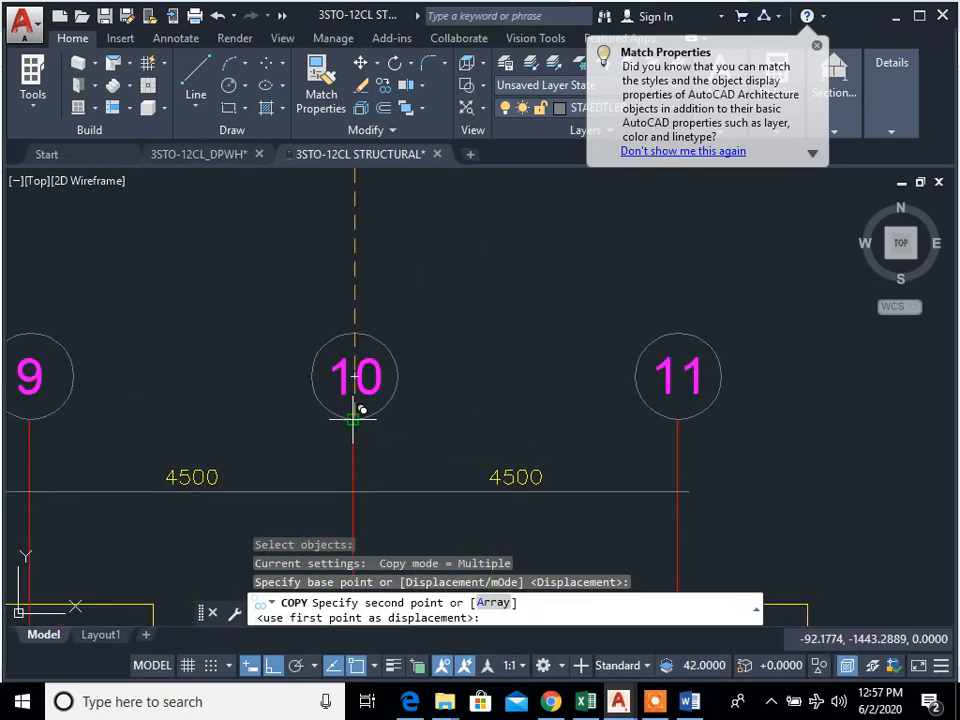
{"action": "left_click", "coordinate": [353, 419]}
{"action": "scroll", "coordinate": [458, 479], "scroll_direction": "down", "scroll_amount": 4}
{"action": "middle_click_drag", "start_coordinate": [465, 478], "coordinate": [853, 337]}
{"action": "middle_click_drag", "start_coordinate": [404, 392], "coordinate": [752, 390]}
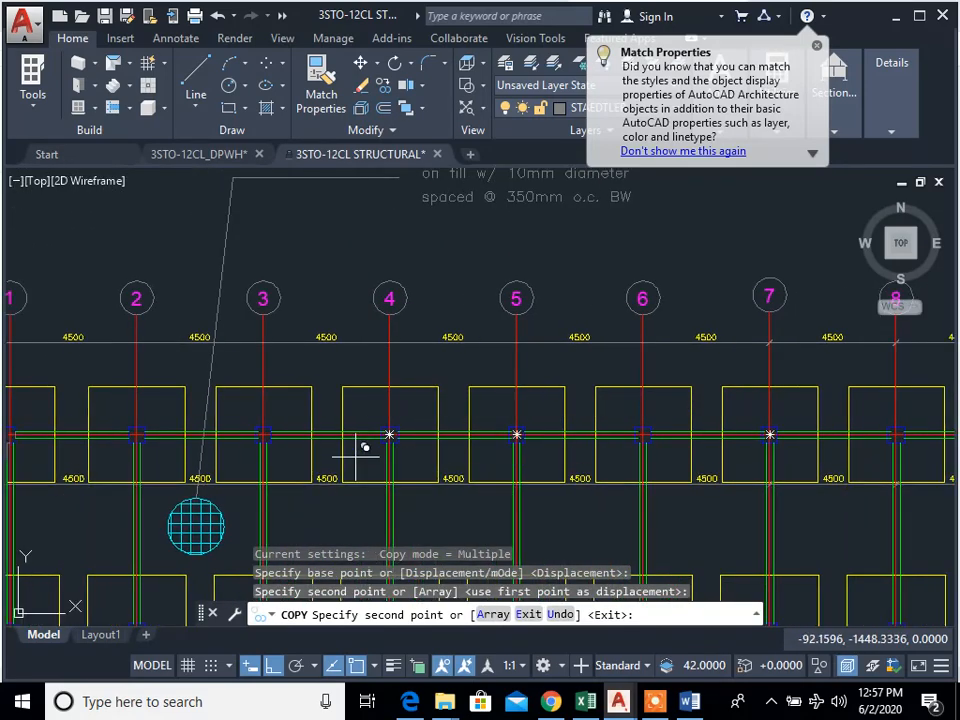
{"action": "key", "text": "Escape"}
{"action": "scroll", "coordinate": [490, 430], "scroll_direction": "down", "scroll_amount": 10}
{"action": "scroll", "coordinate": [462, 360], "scroll_direction": "up", "scroll_amount": 6}
{"action": "scroll", "coordinate": [449, 408], "scroll_direction": "down", "scroll_amount": 4}
{"action": "middle_click_drag", "start_coordinate": [443, 415], "coordinate": [408, 590]}
{"action": "scroll", "coordinate": [455, 325], "scroll_direction": "down", "scroll_amount": 2}
{"action": "middle_click_drag", "start_coordinate": [461, 342], "coordinate": [415, 582]}
{"action": "scroll", "coordinate": [465, 411], "scroll_direction": "up", "scroll_amount": 2}
{"action": "scroll", "coordinate": [408, 498], "scroll_direction": "up", "scroll_amount": 4}
{"action": "middle_click_drag", "start_coordinate": [354, 498], "coordinate": [519, 388]}
{"action": "scroll", "coordinate": [208, 385], "scroll_direction": "up", "scroll_amount": 6}
{"action": "middle_click_drag", "start_coordinate": [245, 439], "coordinate": [288, 365]}
{"action": "type", "text": "cp"}
{"action": "key", "text": "Return"}
{"action": "left_click", "coordinate": [195, 389]}
{"action": "middle_click_drag", "start_coordinate": [263, 466], "coordinate": [288, 378]}
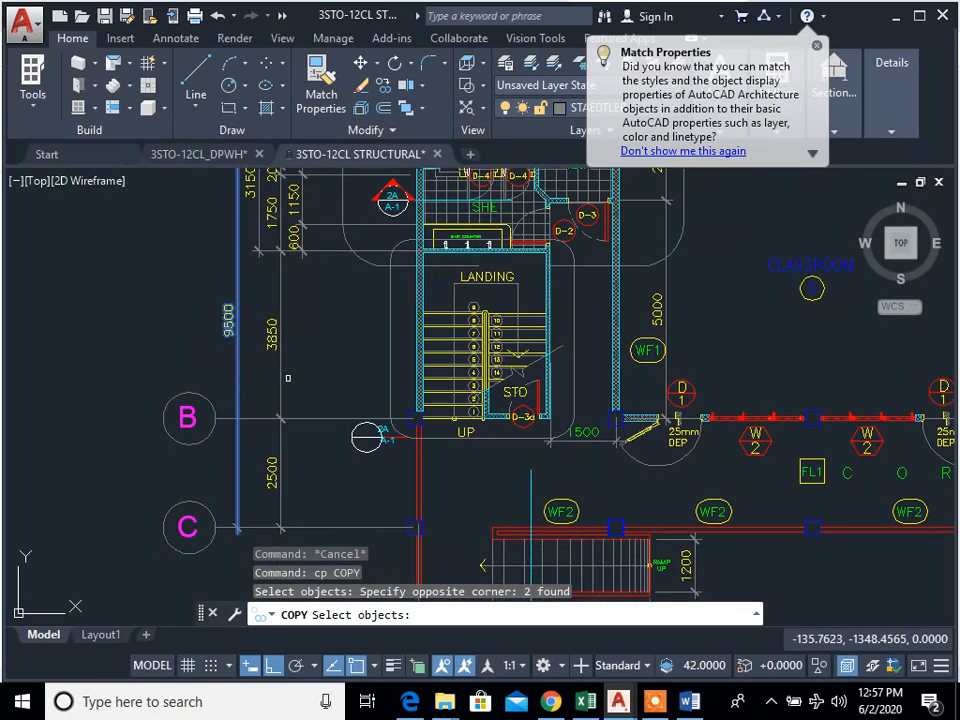
{"action": "scroll", "coordinate": [277, 425], "scroll_direction": "down", "scroll_amount": 5}
{"action": "key", "text": "Return"}
{"action": "scroll", "coordinate": [277, 425], "scroll_direction": "up", "scroll_amount": 5}
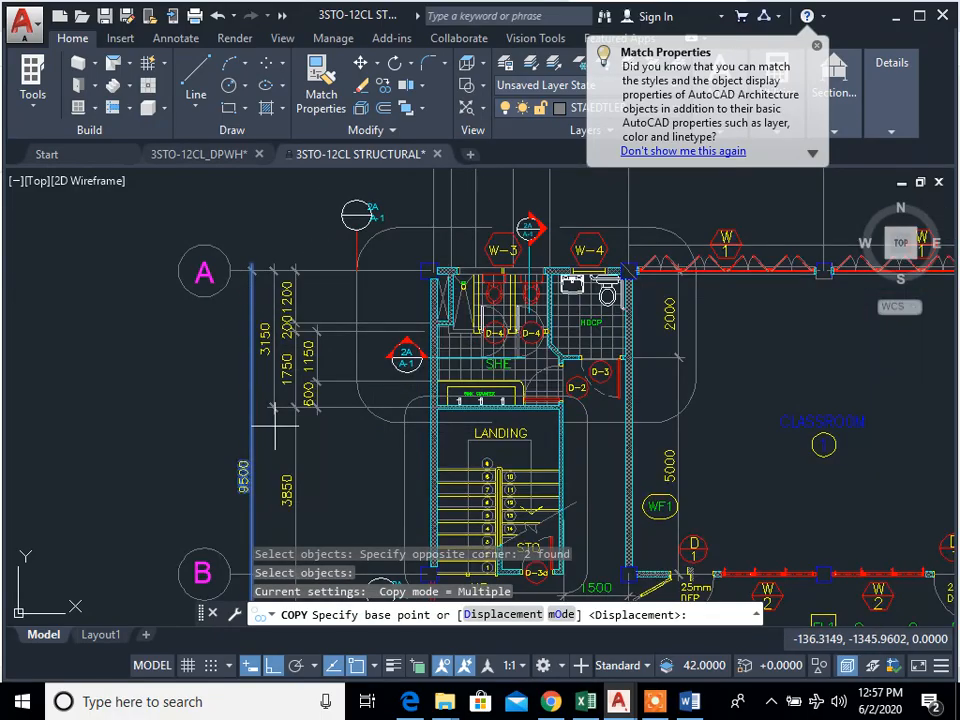
{"action": "scroll", "coordinate": [260, 357], "scroll_direction": "down", "scroll_amount": 2}
{"action": "middle_click_drag", "start_coordinate": [260, 357], "coordinate": [261, 229]}
{"action": "scroll", "coordinate": [293, 295], "scroll_direction": "up", "scroll_amount": 4}
{"action": "key", "text": "Escape"}
Step: Start copying from the floor plan, selecting the 3850 and 2500 dimensions beside grid B
{"action": "scroll", "coordinate": [294, 420], "scroll_direction": "down", "scroll_amount": 2}
{"action": "mouse_move", "coordinate": [294, 420]}
{"action": "middle_mouse_down"}
{"action": "mouse_move", "coordinate": [297, 476]}
{"action": "mouse_move", "coordinate": [292, 416]}
{"action": "middle_mouse_up"}
{"action": "type", "text": "cp"}
{"action": "key", "text": "Return"}
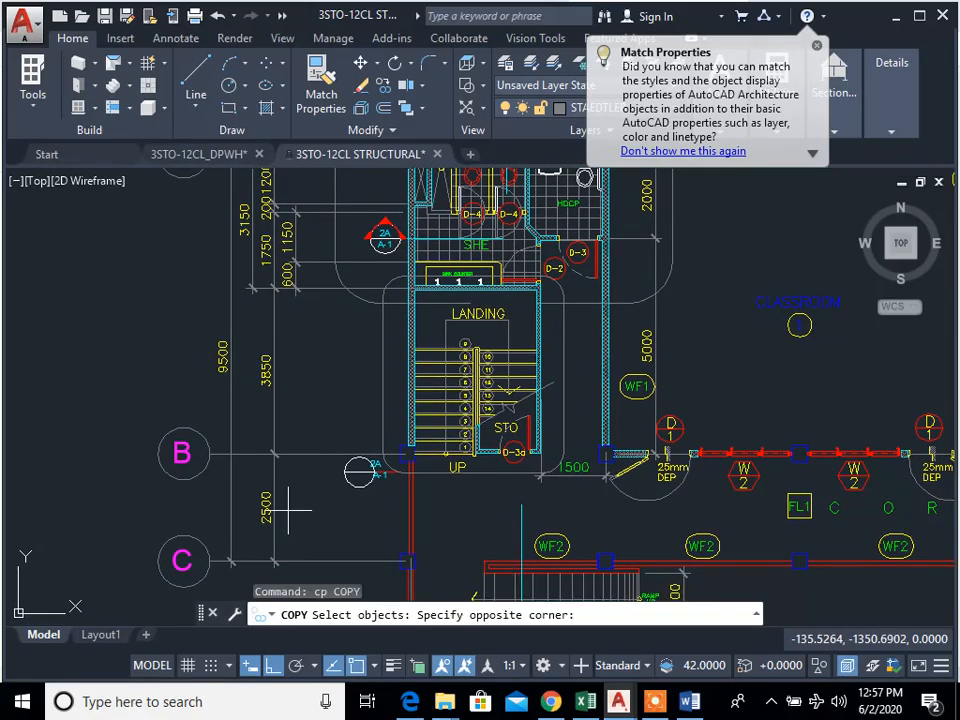
{"action": "left_click", "coordinate": [267, 401]}
{"action": "key", "text": "Return"}
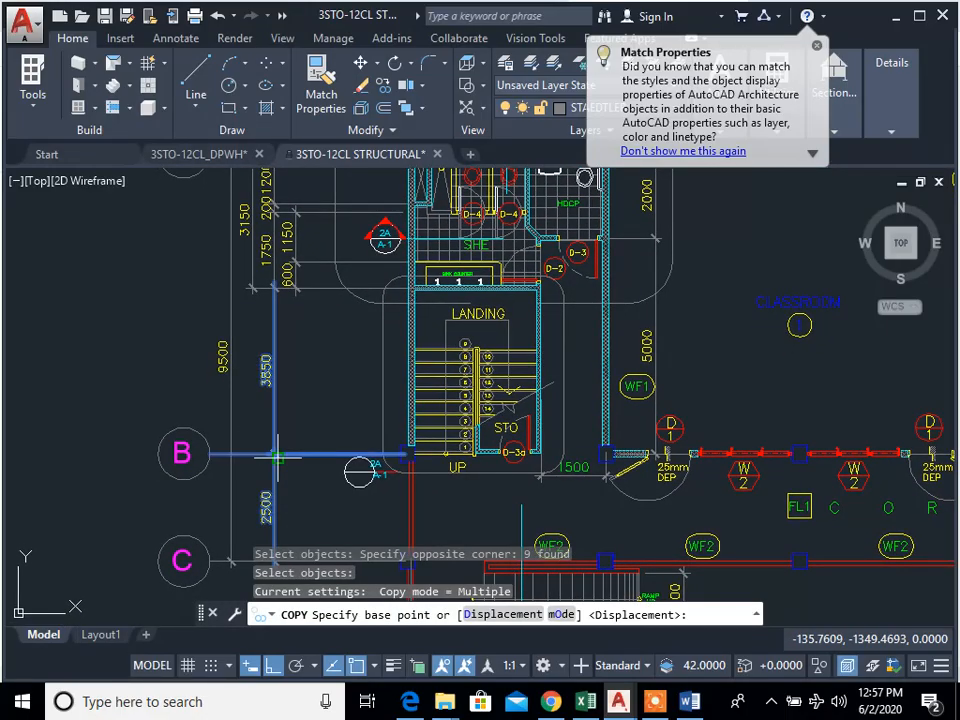
Step: Copy the selected dimensions from the edge of the floor plan's grid B bubble to the edge of the foundation plan's grid B bubble
{"action": "left_click", "coordinate": [209, 454]}
{"action": "scroll", "coordinate": [247, 472], "scroll_direction": "down", "scroll_amount": 15}
{"action": "middle_click_drag", "start_coordinate": [246, 480], "coordinate": [266, 274]}
{"action": "scroll", "coordinate": [252, 370], "scroll_direction": "up", "scroll_amount": 8}
{"action": "scroll", "coordinate": [300, 365], "scroll_direction": "up", "scroll_amount": 6}
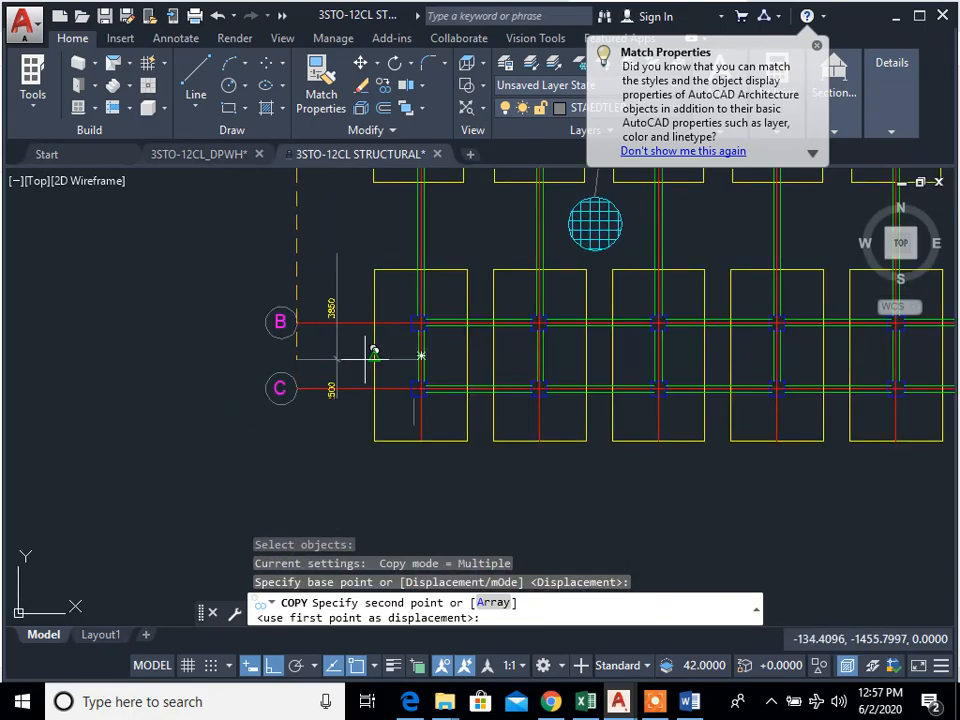
{"action": "left_click", "coordinate": [310, 320]}
{"action": "middle_click_drag", "start_coordinate": [306, 313], "coordinate": [319, 449]}
{"action": "key", "text": "Escape"}
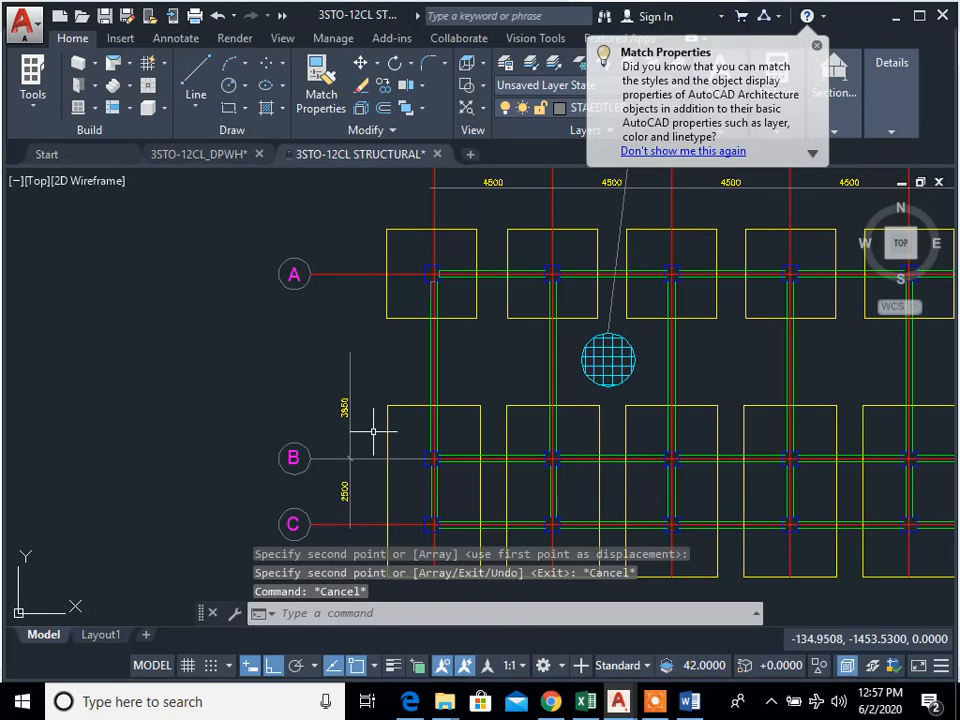
{"action": "type", "text": "e"}
{"action": "key", "text": "space"}
{"action": "left_click", "coordinate": [373, 432]}
{"action": "key", "text": "Escape"}
{"action": "left_click", "coordinate": [361, 378]}
{"action": "left_click", "coordinate": [346, 353]}
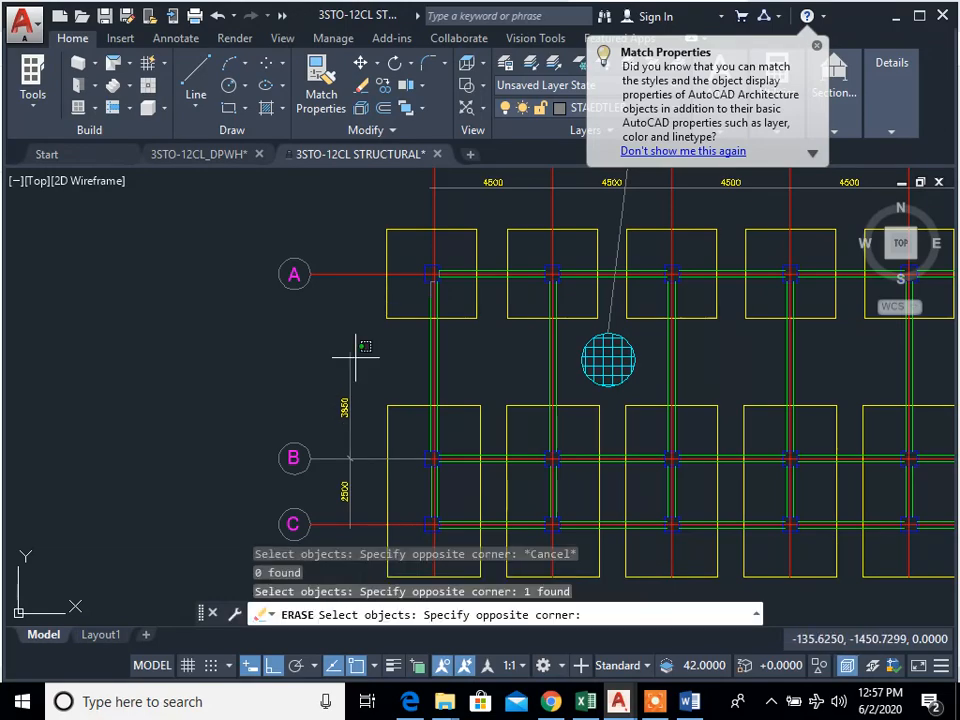
{"action": "key", "text": "Escape"}
Step: Stretch the upper end of the foundation plan's 3850 dimension line up to the grid A line
{"action": "left_click", "coordinate": [355, 352]}
{"action": "left_click", "coordinate": [350, 352]}
{"action": "left_click", "coordinate": [349, 352]}
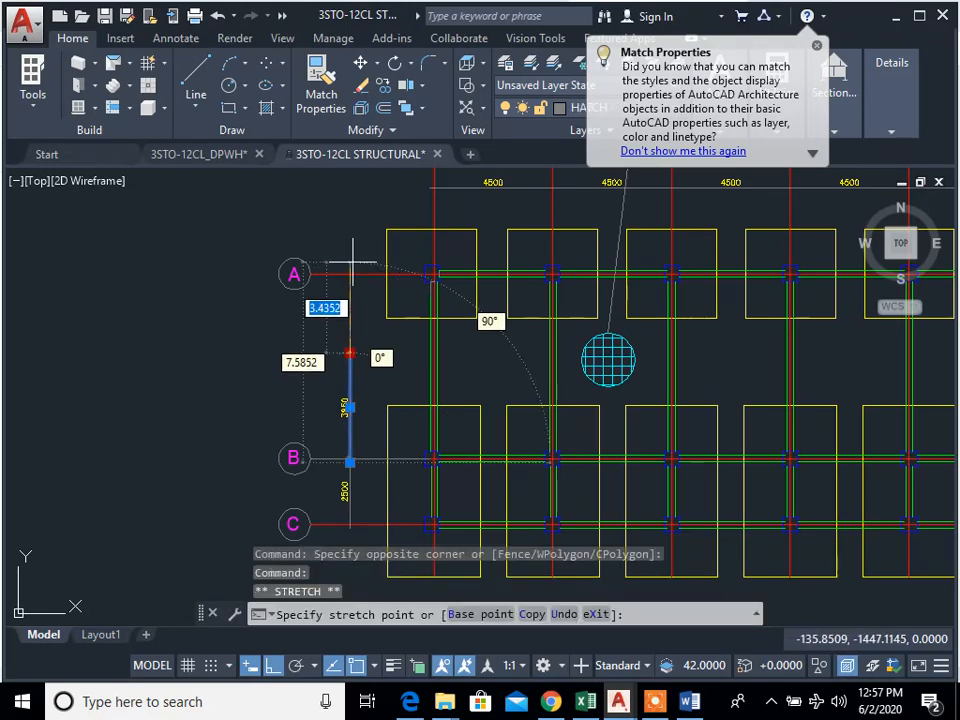
{"action": "left_click", "coordinate": [349, 274]}
{"action": "key", "text": "Escape"}
{"action": "key", "text": "Escape"}
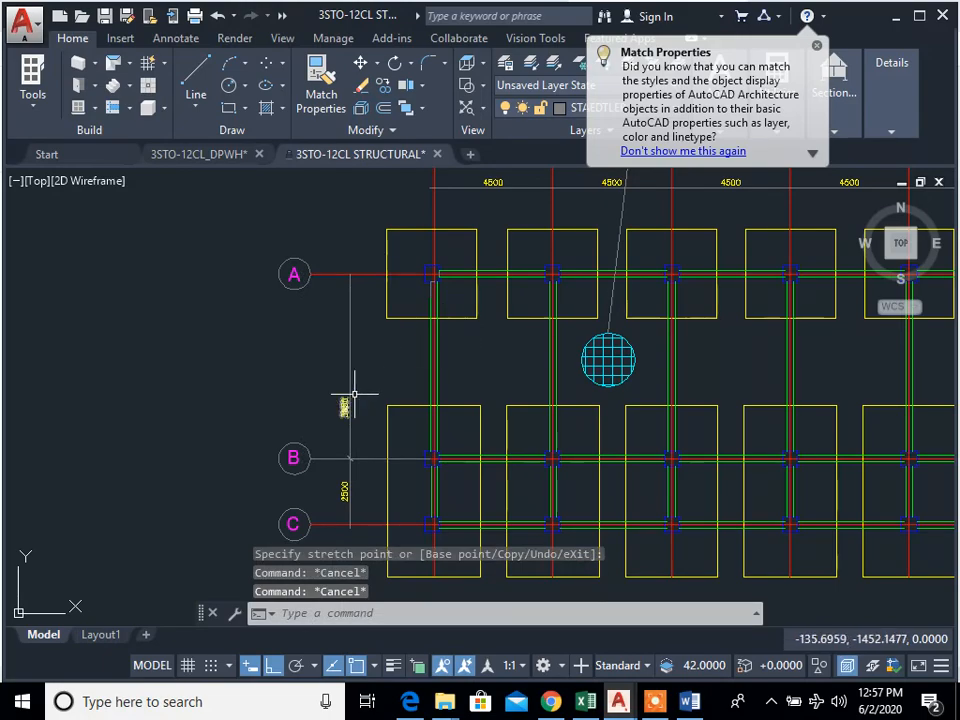
{"action": "type", "text": "di"}
{"action": "key", "text": "space"}
{"action": "left_click", "coordinate": [331, 459]}
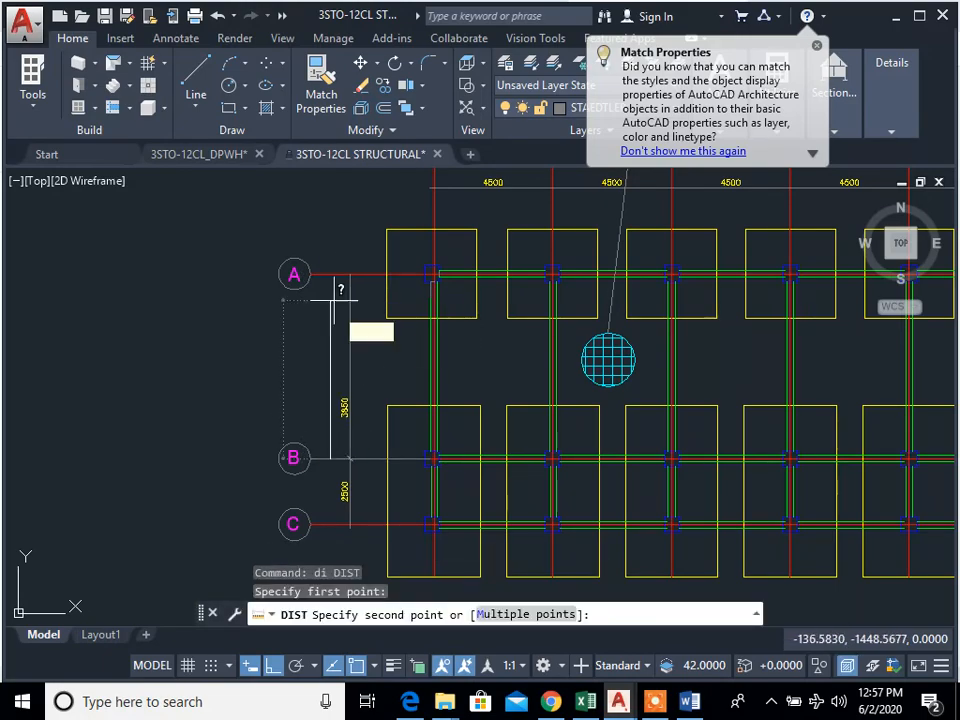
{"action": "key", "text": "Escape"}
Step: Change the text of the dimension between grids A and B to 7000 and save the text change
{"action": "scroll", "coordinate": [351, 396], "scroll_direction": "up", "scroll_amount": 4}
{"action": "type", "text": "ed"}
{"action": "key", "text": "space"}
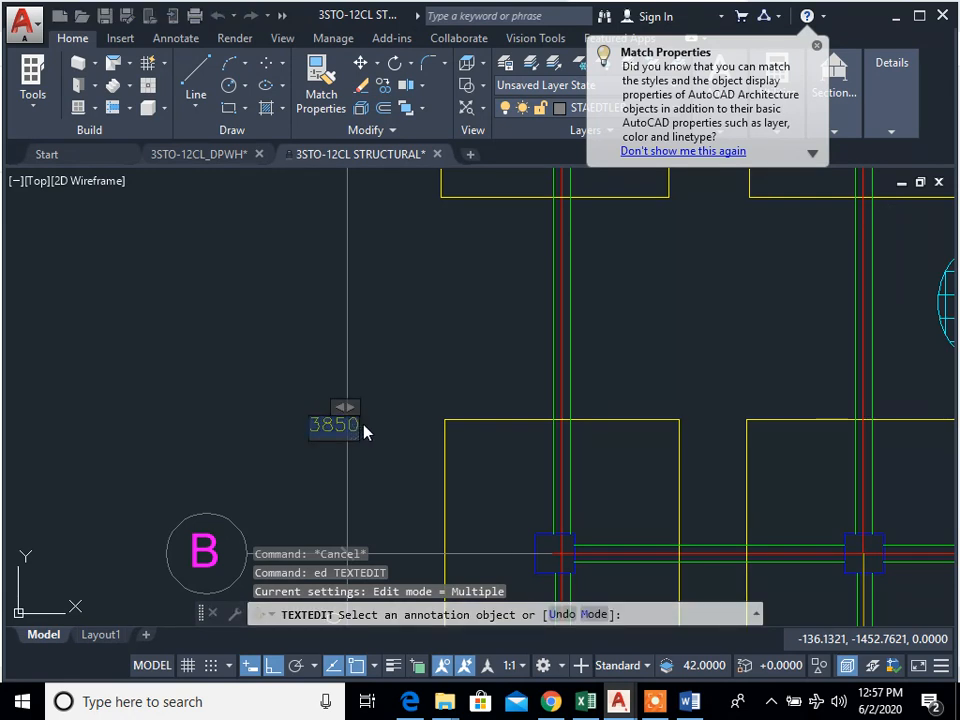
{"action": "key", "text": "Escape"}
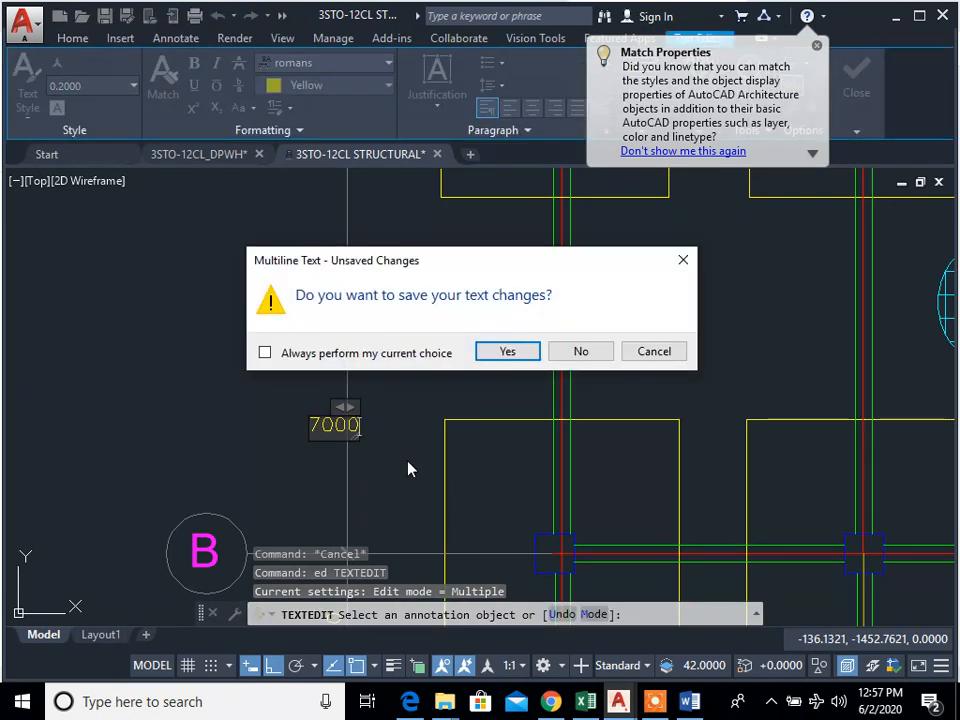
{"action": "left_click", "coordinate": [516, 360]}
{"action": "scroll", "coordinate": [391, 410], "scroll_direction": "down", "scroll_amount": 8}
{"action": "key", "text": "Escape"}
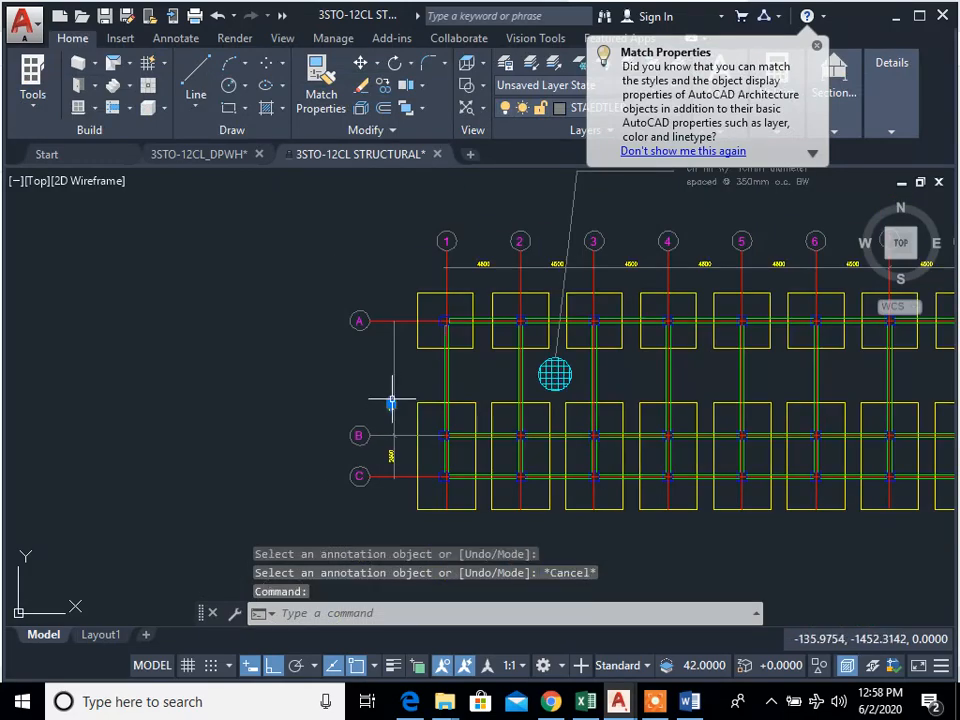
Step: Reposition the 7000 text about midway between grids A and B, just to the left of the dimension line
{"action": "left_click", "coordinate": [391, 403]}
{"action": "left_click", "coordinate": [393, 378]}
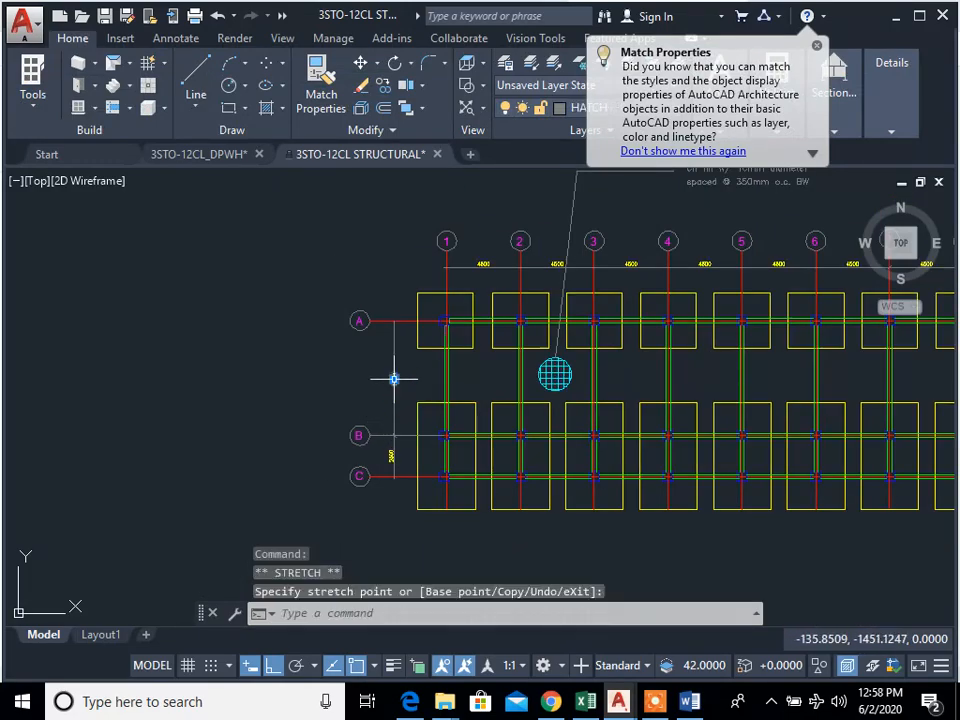
{"action": "key", "text": "Escape"}
{"action": "key", "text": "Escape"}
{"action": "scroll", "coordinate": [407, 381], "scroll_direction": "up", "scroll_amount": 6}
{"action": "left_click", "coordinate": [348, 368]}
{"action": "left_click", "coordinate": [352, 371]}
{"action": "left_click", "coordinate": [331, 371]}
{"action": "key", "text": "Escape"}
Step: Examine the footing, column and tie beam labels on the reference foundation plan
{"action": "scroll", "coordinate": [443, 425], "scroll_direction": "down", "scroll_amount": 3}
{"action": "middle_click_drag", "start_coordinate": [450, 420], "coordinate": [276, 414]}
{"action": "scroll", "coordinate": [439, 394], "scroll_direction": "down", "scroll_amount": 2}
{"action": "middle_click_drag", "start_coordinate": [439, 394], "coordinate": [409, 401]}
{"action": "scroll", "coordinate": [590, 409], "scroll_direction": "down", "scroll_amount": 4}
{"action": "middle_click_drag", "start_coordinate": [615, 380], "coordinate": [499, 450]}
{"action": "scroll", "coordinate": [548, 425], "scroll_direction": "down", "scroll_amount": 10}
{"action": "scroll", "coordinate": [632, 448], "scroll_direction": "down", "scroll_amount": 2}
{"action": "mouse_move", "coordinate": [709, 370]}
{"action": "middle_mouse_down"}
{"action": "mouse_move", "coordinate": [632, 448]}
{"action": "mouse_move", "coordinate": [244, 491]}
{"action": "middle_mouse_up"}
{"action": "scroll", "coordinate": [567, 201], "scroll_direction": "up", "scroll_amount": 4}
{"action": "scroll", "coordinate": [545, 283], "scroll_direction": "up", "scroll_amount": 6}
{"action": "scroll", "coordinate": [542, 310], "scroll_direction": "up", "scroll_amount": 4}
{"action": "scroll", "coordinate": [490, 405], "scroll_direction": "up", "scroll_amount": 5}
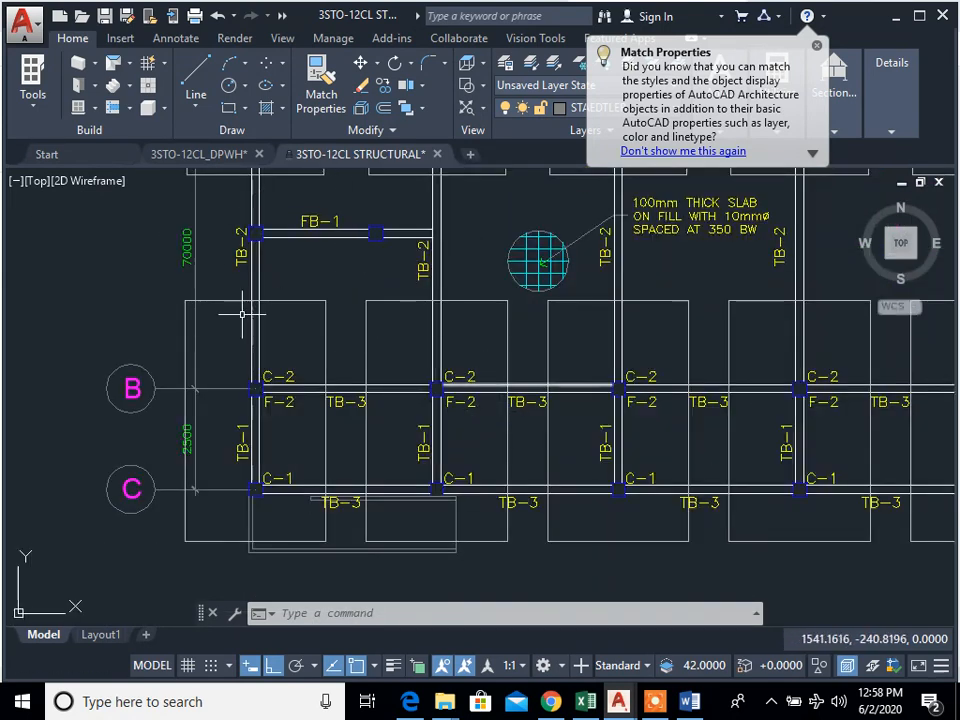
{"action": "scroll", "coordinate": [476, 396], "scroll_direction": "down", "scroll_amount": 2}
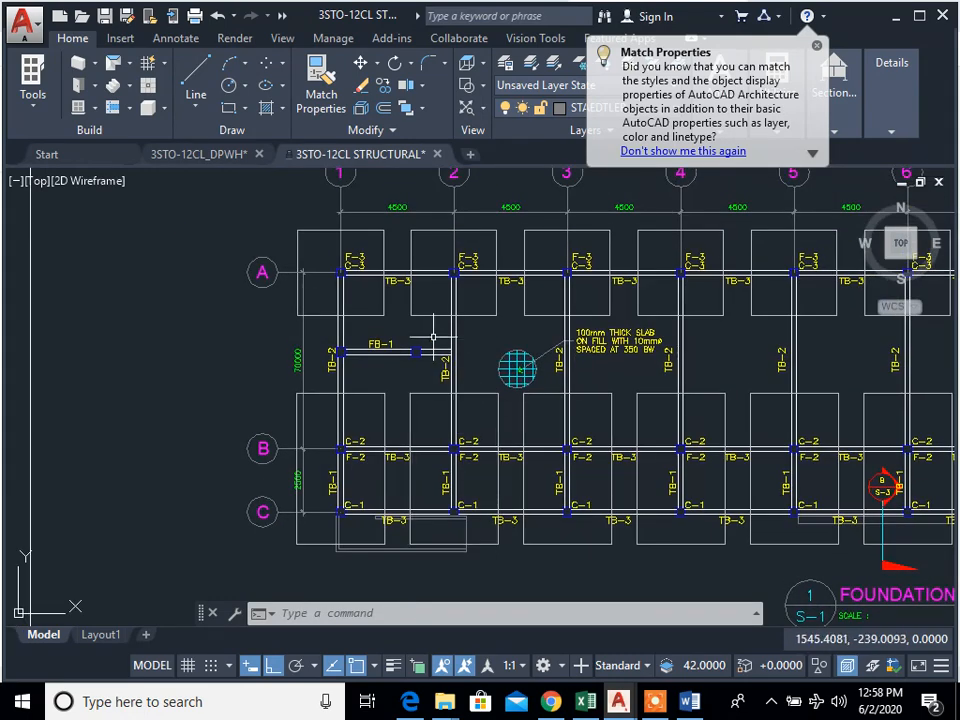
{"action": "scroll", "coordinate": [396, 420], "scroll_direction": "down", "scroll_amount": 6}
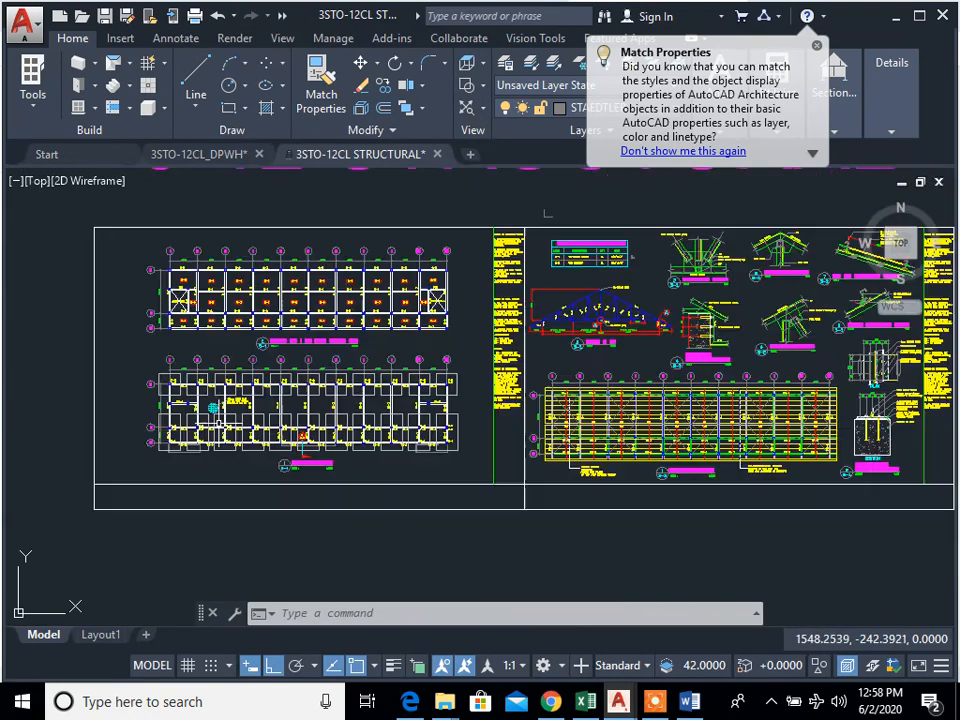
{"action": "scroll", "coordinate": [375, 412], "scroll_direction": "up", "scroll_amount": 3}
{"action": "scroll", "coordinate": [400, 440], "scroll_direction": "down", "scroll_amount": 6}
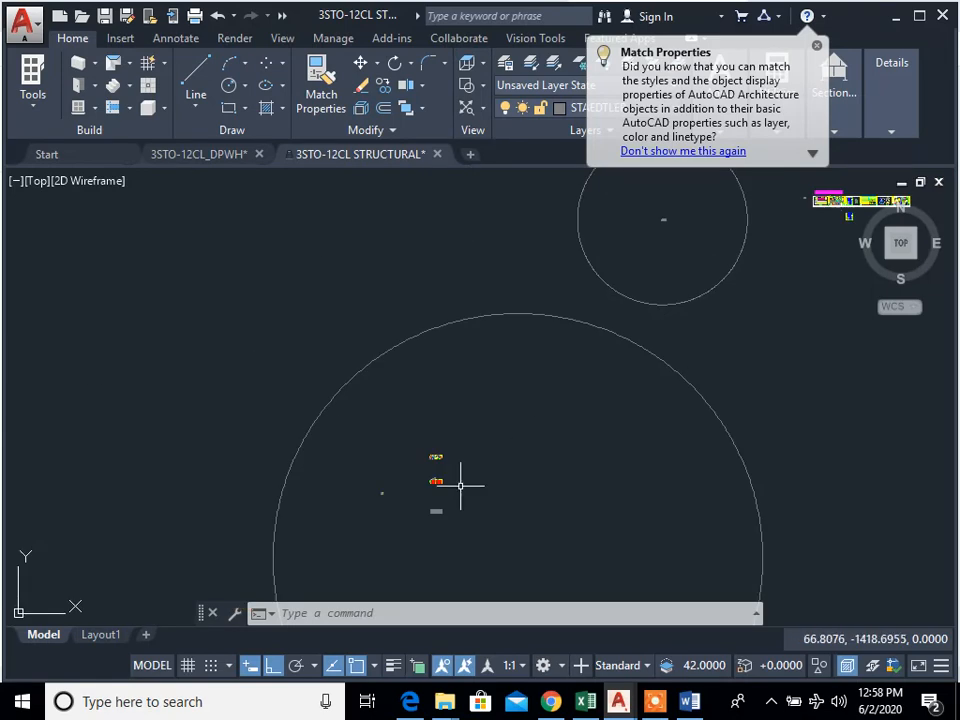
{"action": "scroll", "coordinate": [603, 274], "scroll_direction": "up", "scroll_amount": 8}
{"action": "middle_click_drag", "start_coordinate": [549, 276], "coordinate": [337, 477]}
{"action": "middle_click_drag", "start_coordinate": [610, 406], "coordinate": [488, 479]}
{"action": "middle_click_drag", "start_coordinate": [415, 379], "coordinate": [426, 436]}
{"action": "type", "text": "t"}
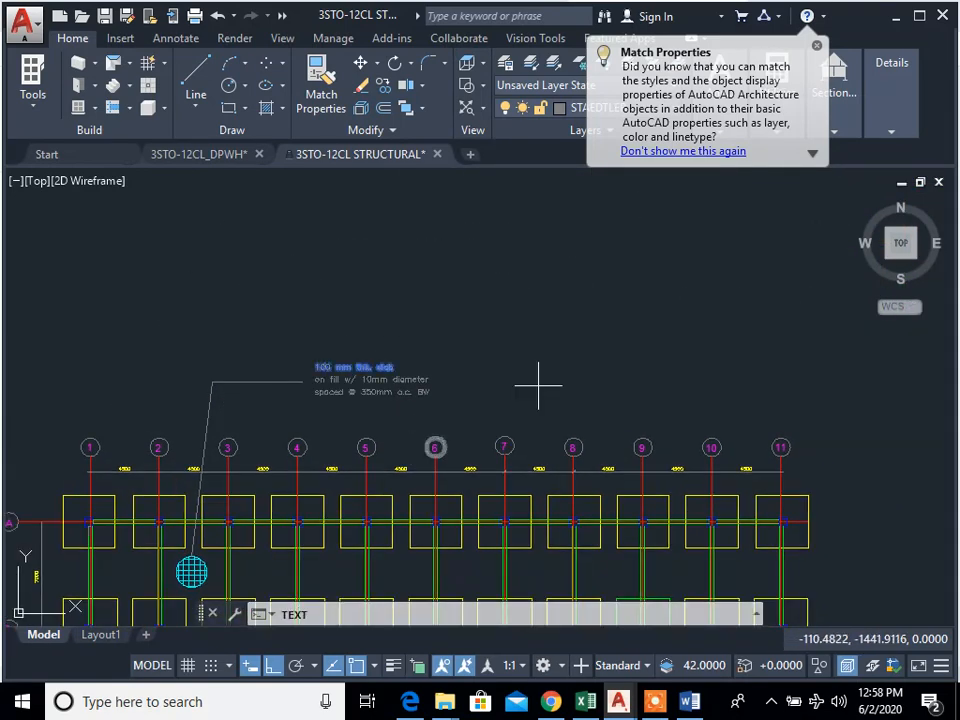
{"action": "key", "text": "Escape"}
{"action": "key", "text": "Escape"}
Step: Copy the "100 mm thk. slab" note line horizontally about 15.4 units to the right
{"action": "scroll", "coordinate": [331, 393], "scroll_direction": "up", "scroll_amount": 2}
{"action": "type", "text": "cp"}
{"action": "key", "text": "Return"}
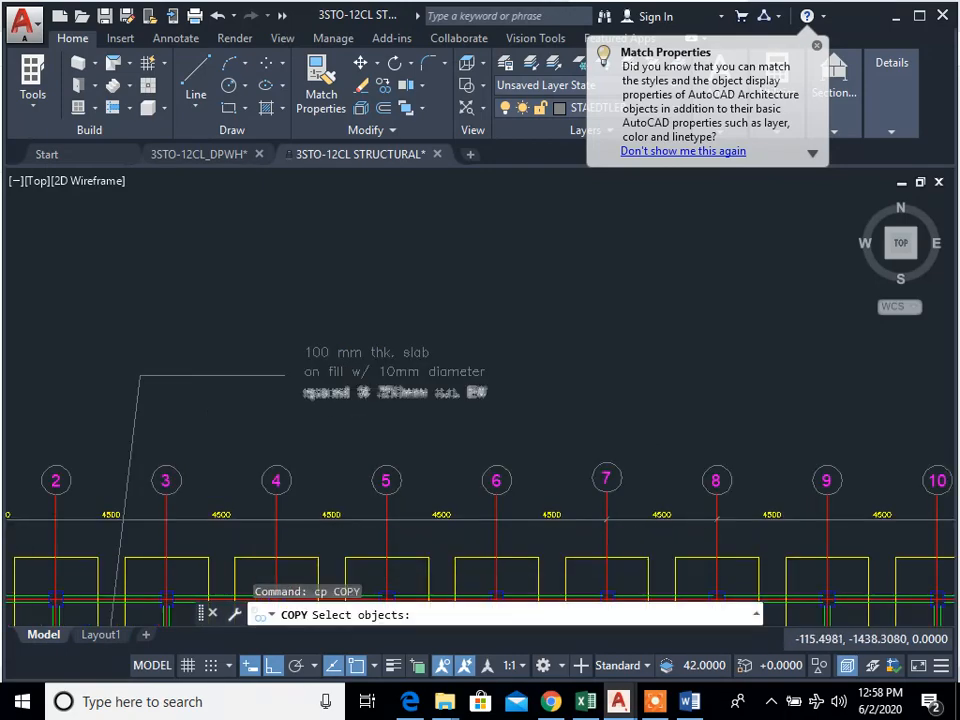
{"action": "scroll", "coordinate": [366, 372], "scroll_direction": "up", "scroll_amount": 4}
{"action": "left_click", "coordinate": [360, 339]}
{"action": "left_click", "coordinate": [347, 321]}
{"action": "key", "text": "Return"}
{"action": "left_click", "coordinate": [347, 319]}
{"action": "middle_click_drag", "start_coordinate": [771, 367], "coordinate": [170, 350]}
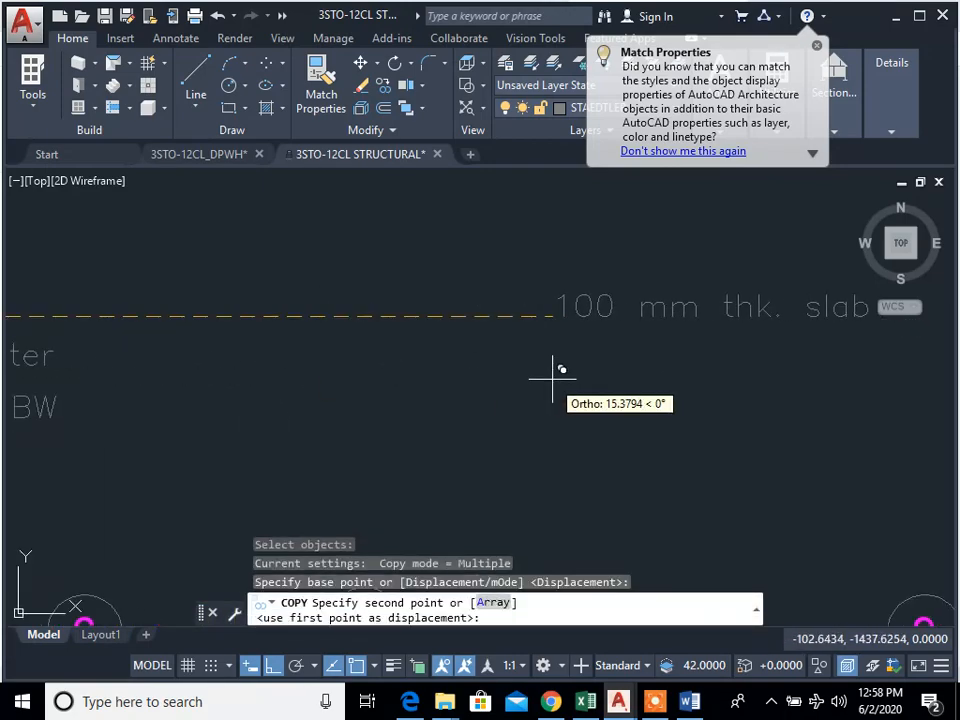
{"action": "left_click", "coordinate": [552, 378]}
{"action": "key", "text": "Escape"}
Step: Change the copied note line's text to F-1
{"action": "type", "text": "ed"}
{"action": "key", "text": "Return"}
{"action": "middle_click_drag", "start_coordinate": [664, 375], "coordinate": [780, 270]}
{"action": "scroll", "coordinate": [460, 390], "scroll_direction": "down", "scroll_amount": 2}
{"action": "middle_click_drag", "start_coordinate": [420, 499], "coordinate": [829, 330]}
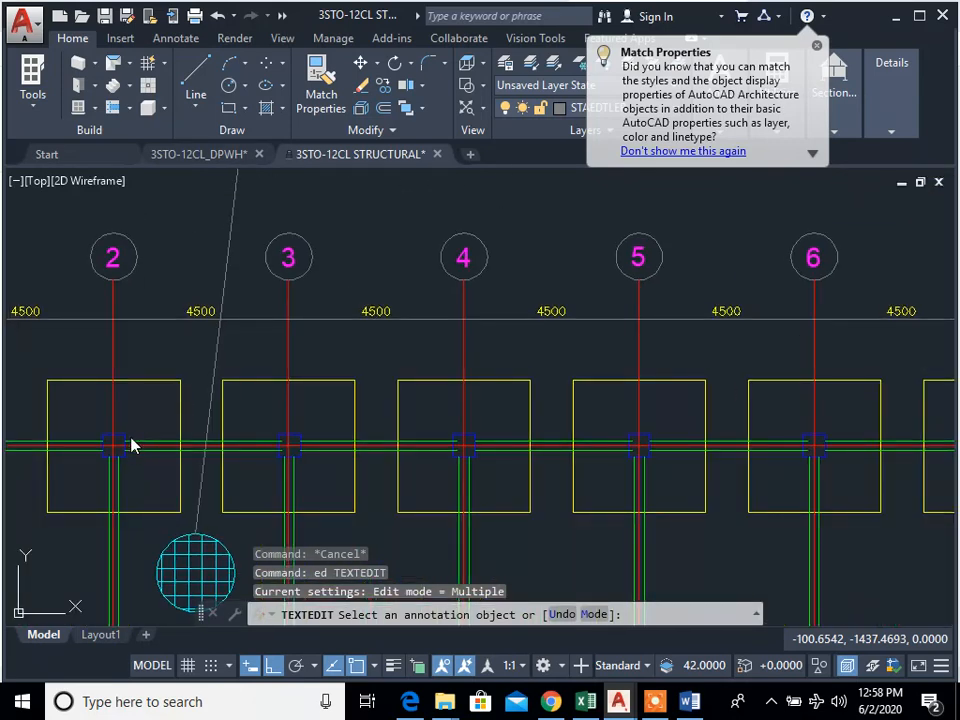
{"action": "middle_click_drag", "start_coordinate": [853, 262], "coordinate": [663, 367]}
{"action": "scroll", "coordinate": [663, 367], "scroll_direction": "down", "scroll_amount": 2}
{"action": "middle_click_drag", "start_coordinate": [763, 306], "coordinate": [483, 405]}
{"action": "scroll", "coordinate": [483, 405], "scroll_direction": "up", "scroll_amount": 2}
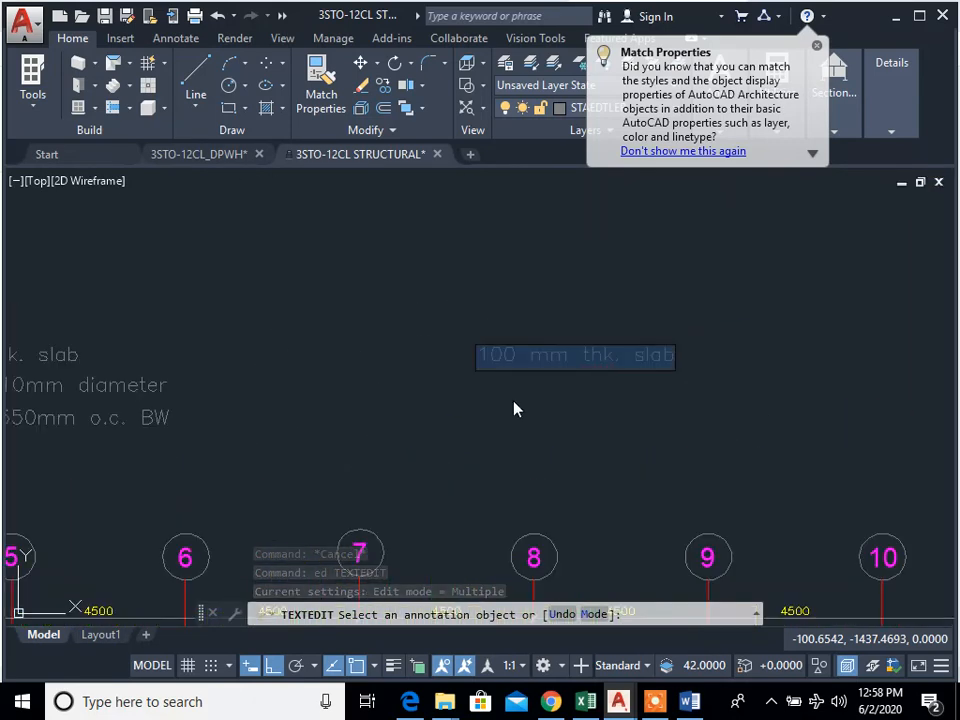
{"action": "left_click", "coordinate": [514, 407]}
{"action": "type", "text": "F-1"}
{"action": "key", "text": "Return"}
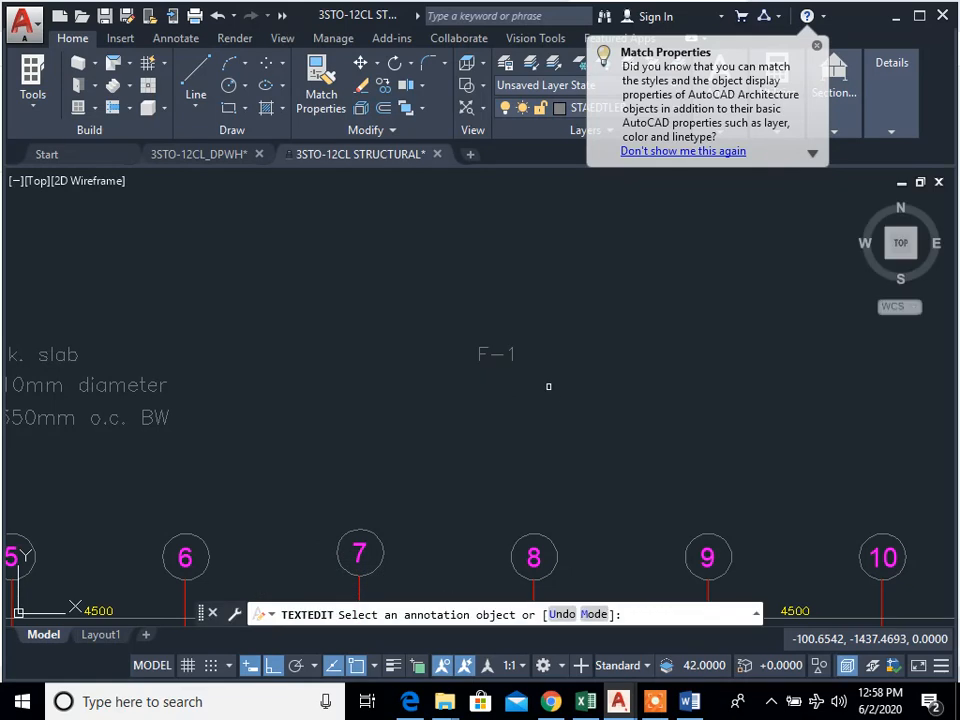
{"action": "key", "text": "Escape"}
Step: Start copying the F-1 label, using its lower-left corner as the base point
{"action": "scroll", "coordinate": [399, 438], "scroll_direction": "down", "scroll_amount": 4}
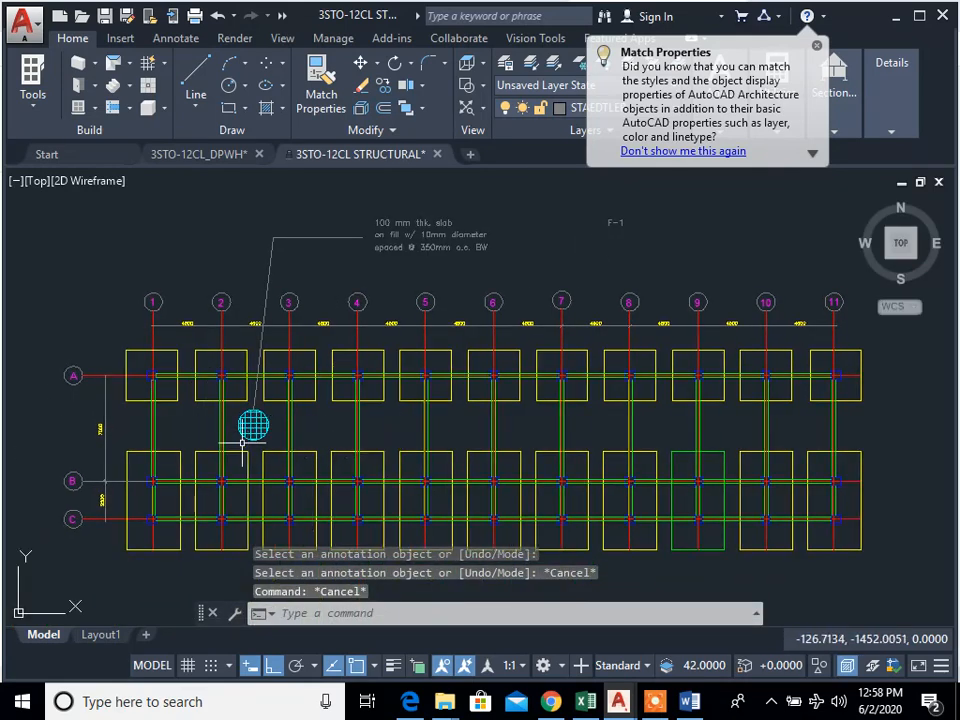
{"action": "scroll", "coordinate": [242, 440], "scroll_direction": "up", "scroll_amount": 2}
{"action": "middle_click_drag", "start_coordinate": [154, 414], "coordinate": [193, 344]}
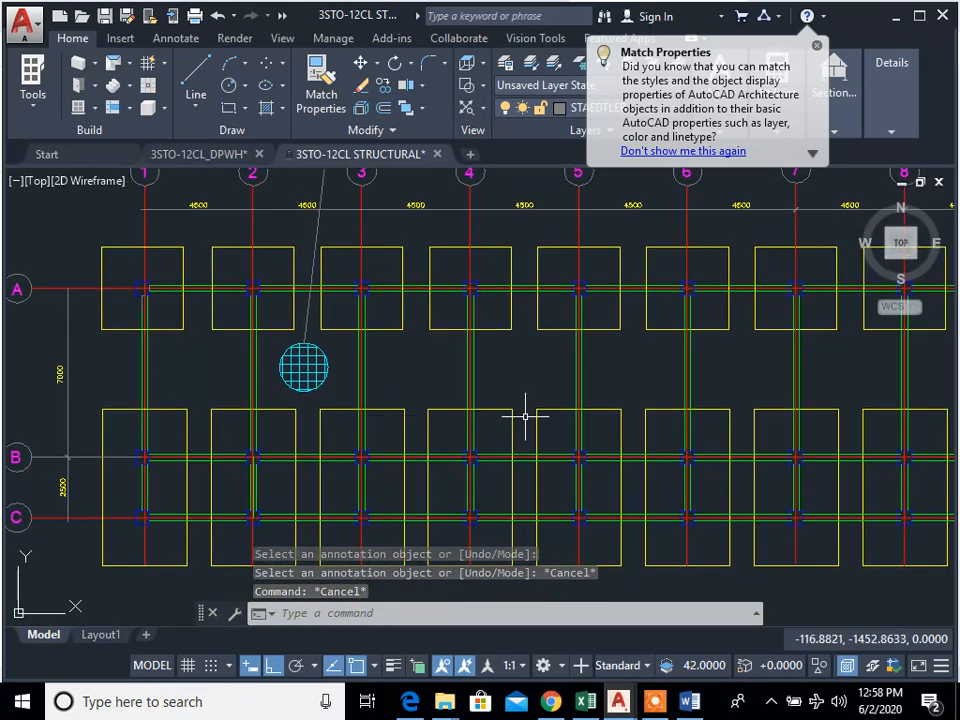
{"action": "scroll", "coordinate": [686, 407], "scroll_direction": "down", "scroll_amount": 3}
{"action": "scroll", "coordinate": [396, 354], "scroll_direction": "up", "scroll_amount": 10}
{"action": "type", "text": "c"}
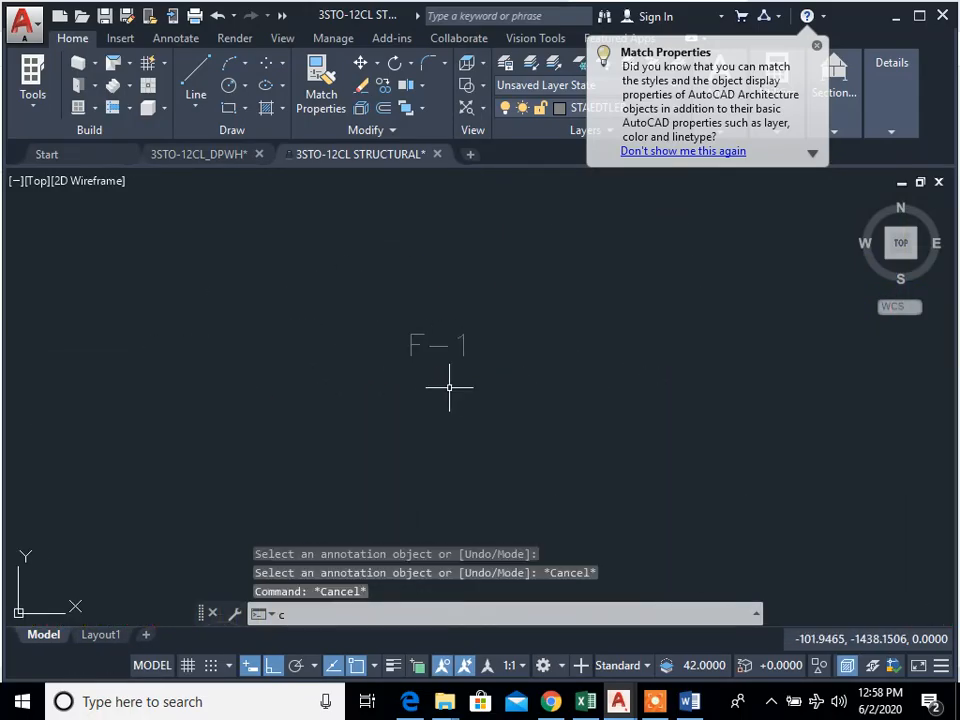
{"action": "type", "text": "ond p"}
{"action": "key", "text": "space"}
{"action": "left_click", "coordinate": [497, 401]}
{"action": "left_click", "coordinate": [388, 321]}
{"action": "key", "text": "space"}
{"action": "left_click", "coordinate": [407, 356]}
Step: Place the F-1 copy just above and right of the column at grid A-1, with Ortho off
{"action": "scroll", "coordinate": [150, 541], "scroll_direction": "down", "scroll_amount": 4}
{"action": "middle_click_drag", "start_coordinate": [165, 563], "coordinate": [735, 322]}
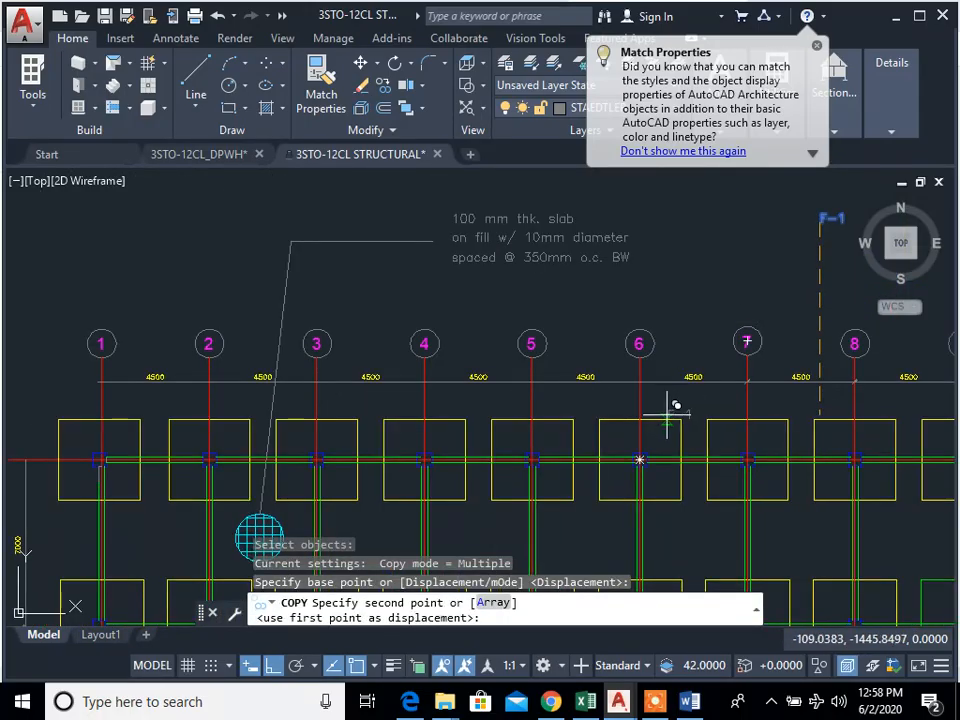
{"action": "middle_click_drag", "start_coordinate": [116, 435], "coordinate": [375, 385]}
{"action": "scroll", "coordinate": [375, 395], "scroll_direction": "up", "scroll_amount": 6}
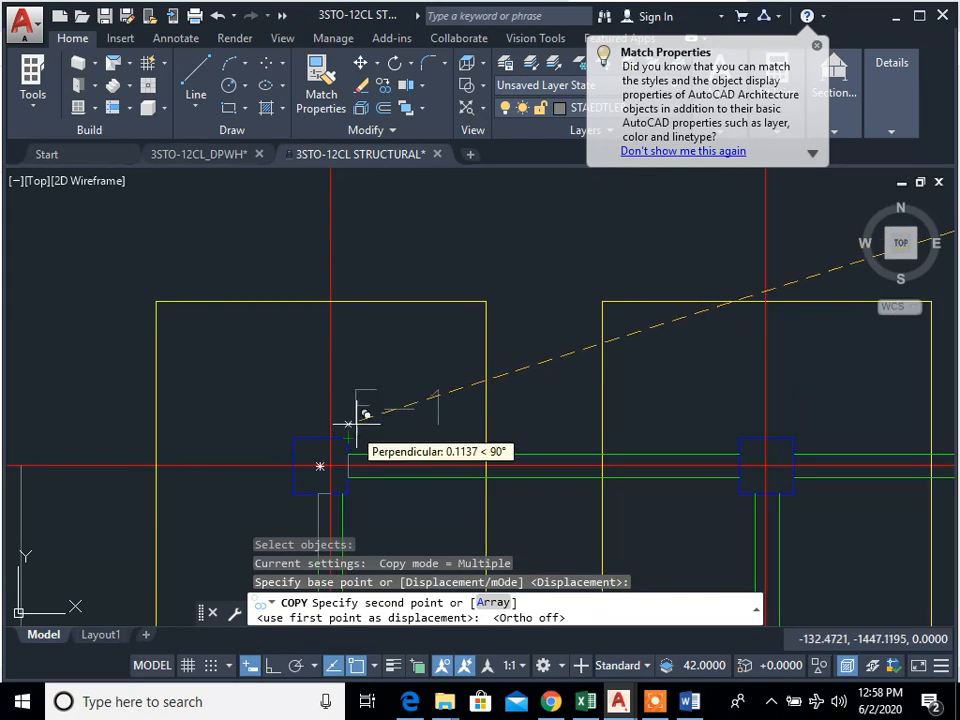
{"action": "left_click", "coordinate": [358, 428]}
{"action": "key", "text": "Escape"}
Step: Copy the F-1 label from the upper-right corner of column A-1 to the matching corners of columns A-2 and A-3
{"action": "scroll", "coordinate": [358, 428], "scroll_direction": "down", "scroll_amount": 2}
{"action": "middle_click_drag", "start_coordinate": [432, 430], "coordinate": [452, 300]}
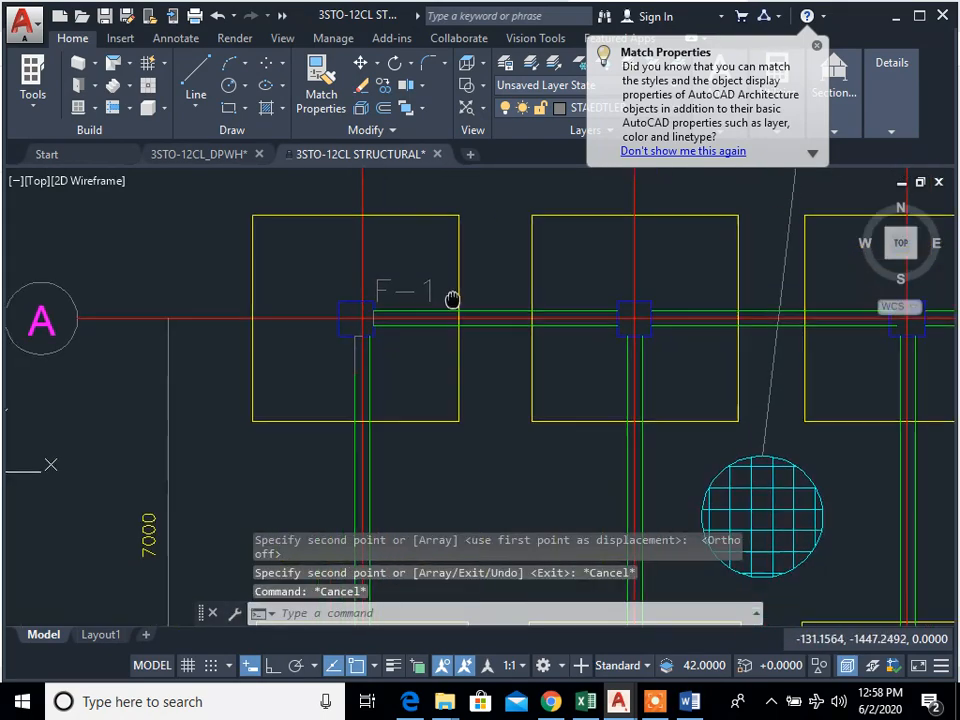
{"action": "type", "text": "cp"}
{"action": "scroll", "coordinate": [443, 315], "scroll_direction": "down", "scroll_amount": 2}
{"action": "key", "text": "space"}
{"action": "left_click", "coordinate": [412, 300]}
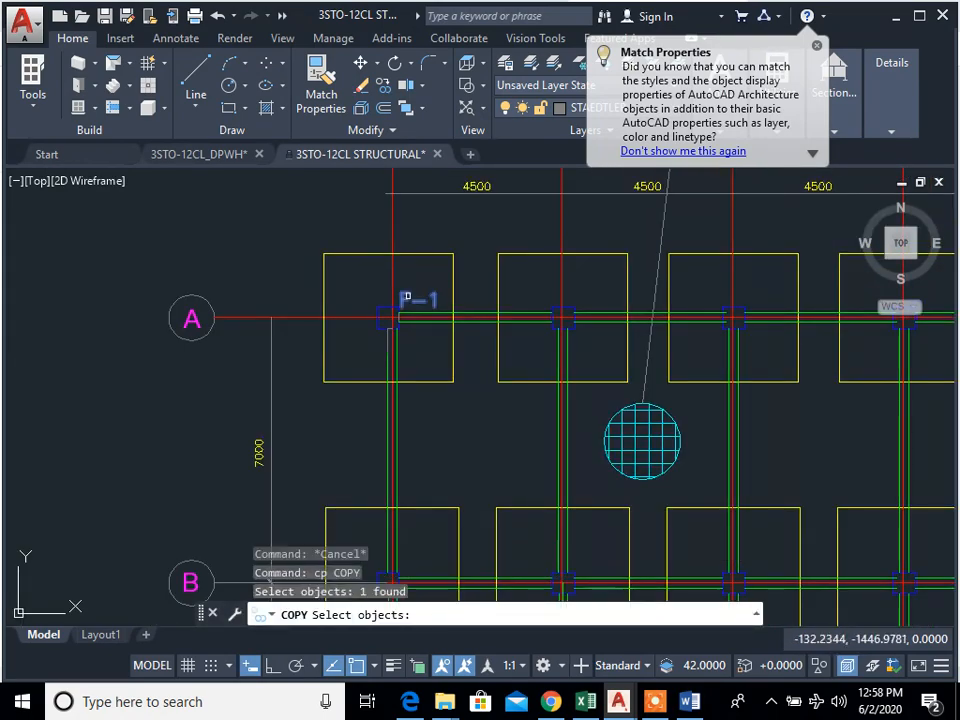
{"action": "scroll", "coordinate": [399, 319], "scroll_direction": "up", "scroll_amount": 4}
{"action": "key", "text": "Return"}
{"action": "left_click", "coordinate": [391, 287]}
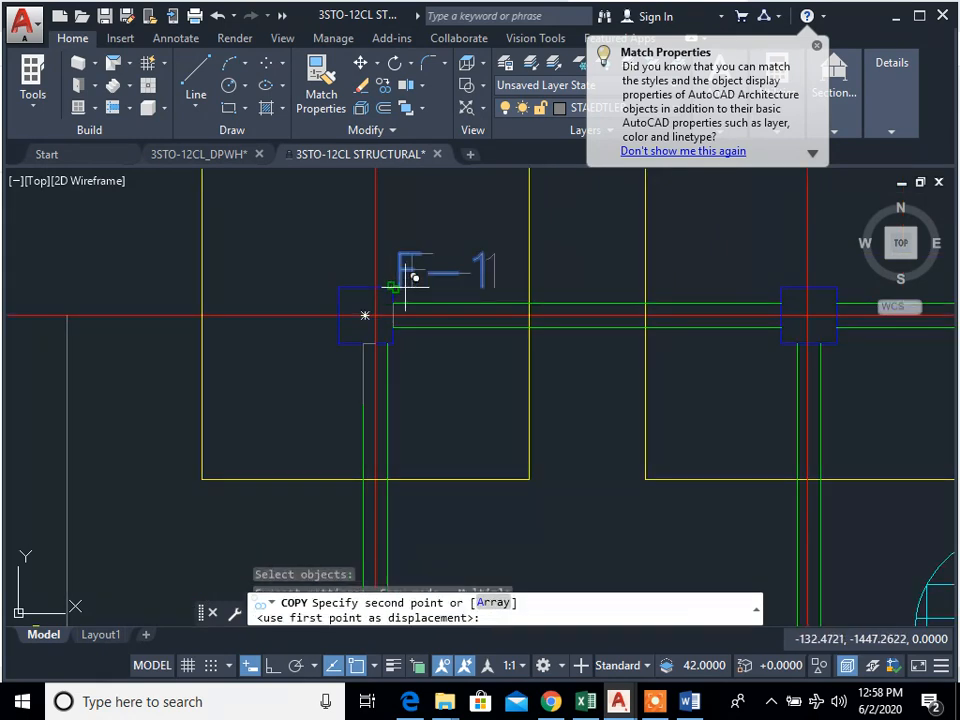
{"action": "scroll", "coordinate": [600, 300], "scroll_direction": "down", "scroll_amount": 2}
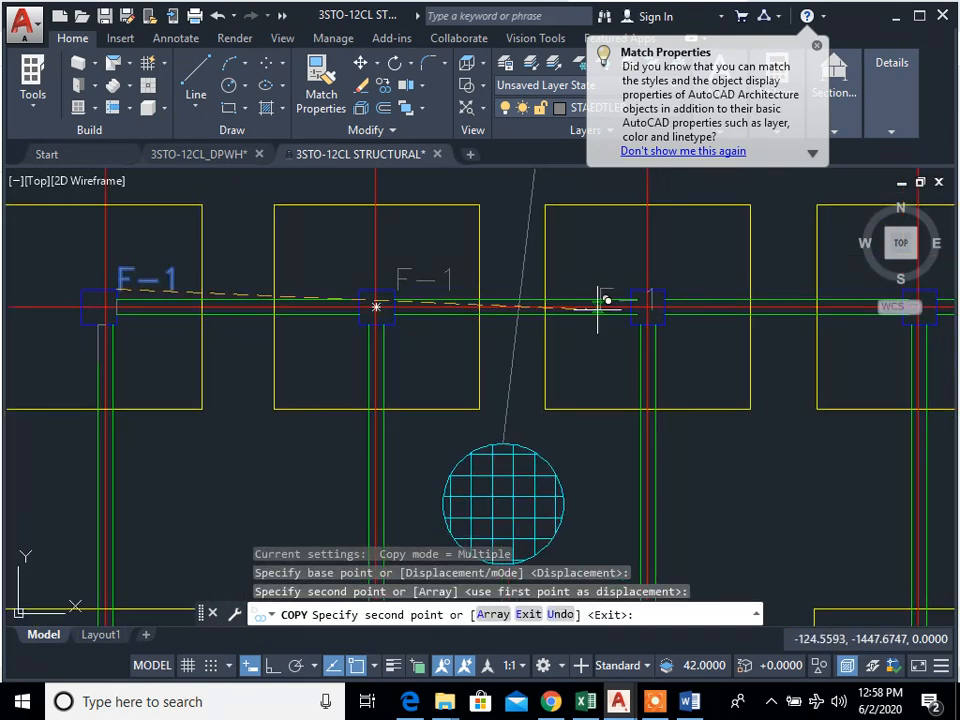
{"action": "left_click", "coordinate": [665, 290]}
{"action": "key", "text": "Escape"}
Step: Start copying the three F-1 labels at A-1 to A-3, using the upper-right corner of column A-1 as the base point
{"action": "key", "text": "space"}
{"action": "left_click", "coordinate": [690, 284]}
{"action": "left_click", "coordinate": [680, 274]}
{"action": "left_click", "coordinate": [449, 279]}
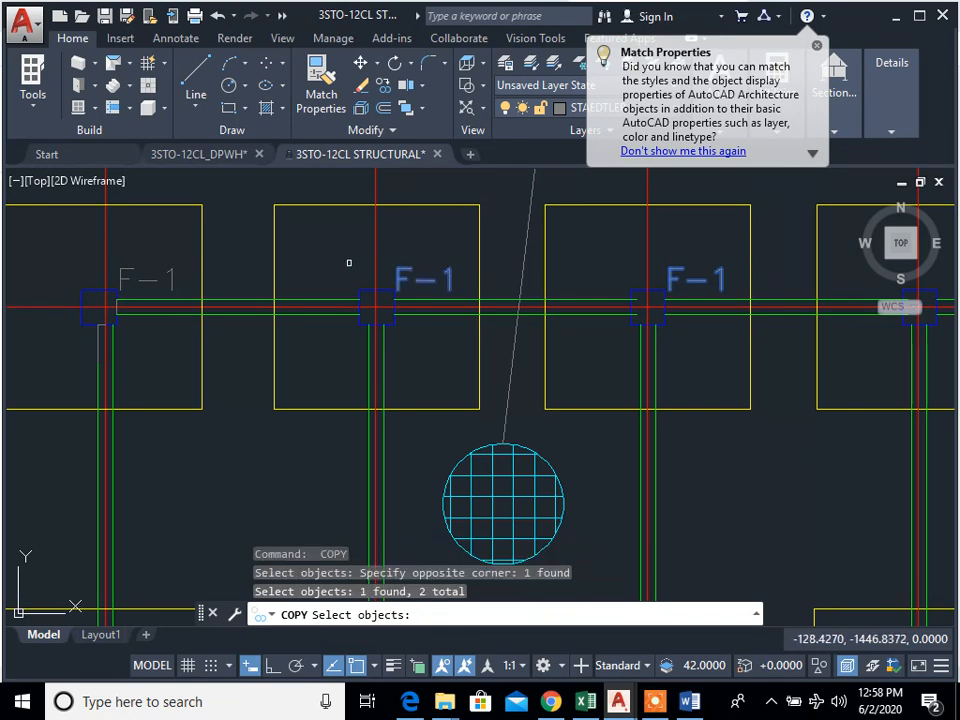
{"action": "left_click", "coordinate": [148, 272]}
{"action": "key", "text": "Return"}
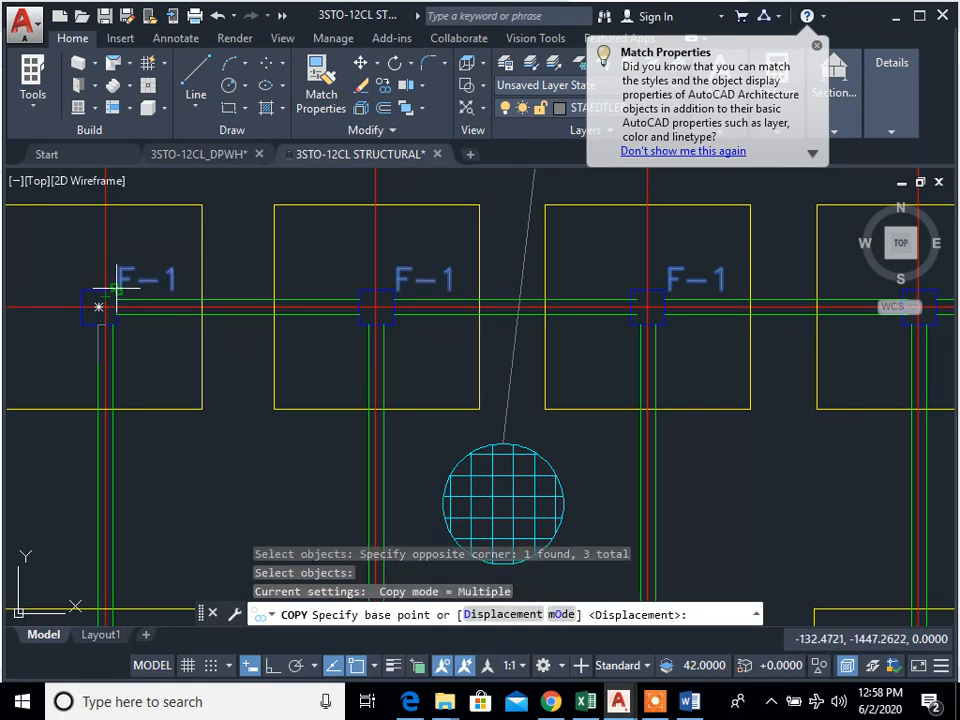
{"action": "left_click", "coordinate": [115, 288]}
{"action": "scroll", "coordinate": [360, 340], "scroll_direction": "down", "scroll_amount": 2}
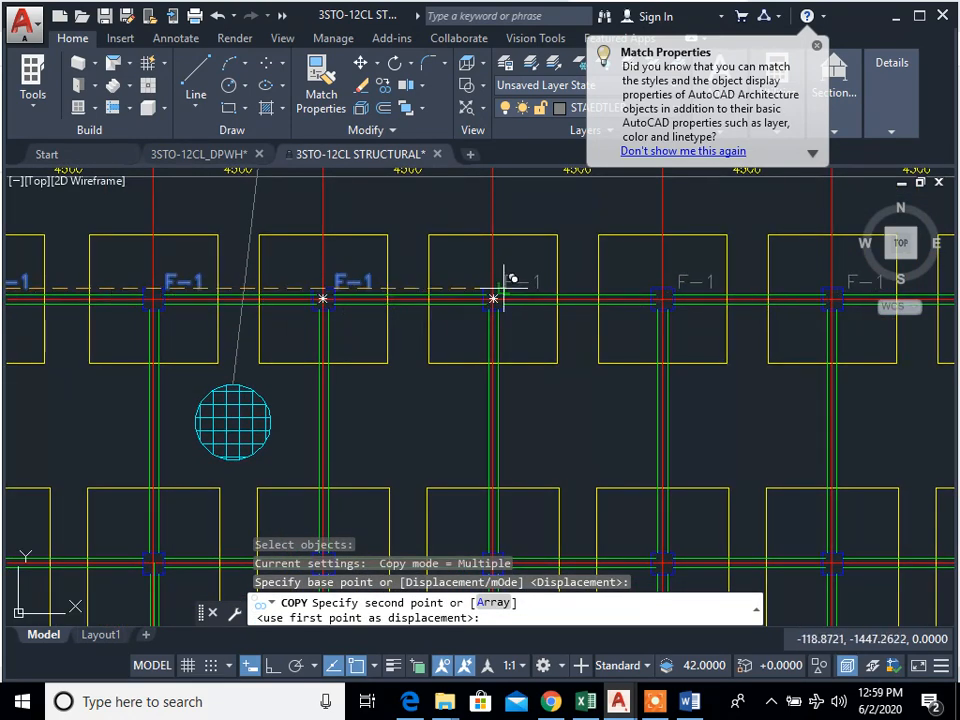
Step: Place copies of the three-label group at the upper-right corners of columns A-4, A-7 and A-10
{"action": "left_click", "coordinate": [503, 288]}
{"action": "middle_click_drag", "start_coordinate": [706, 323], "coordinate": [271, 327]}
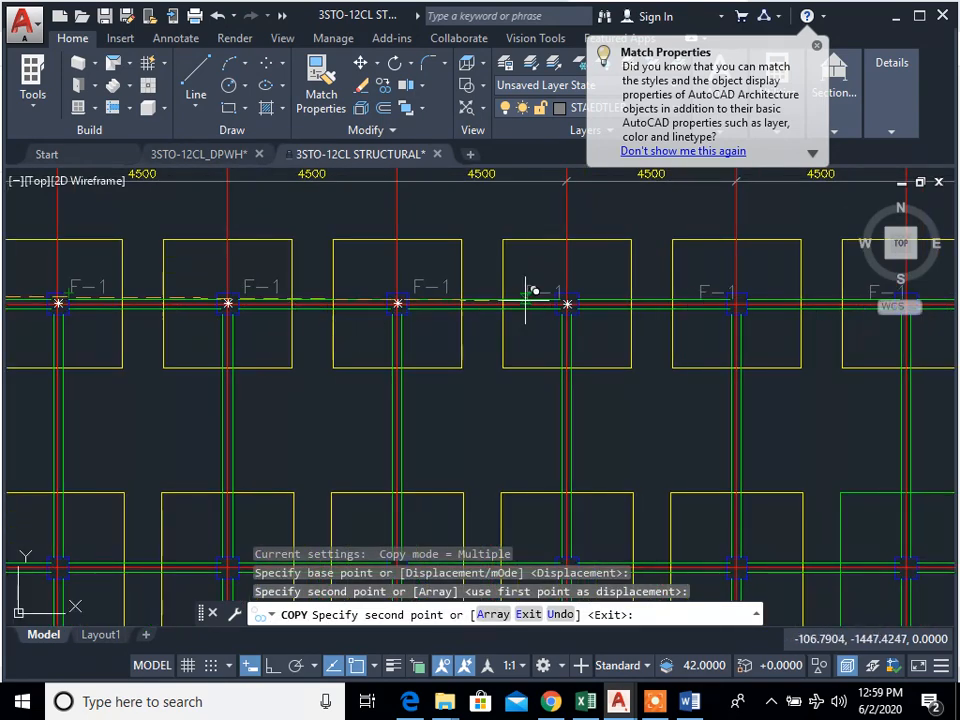
{"action": "left_click", "coordinate": [577, 285]}
{"action": "scroll", "coordinate": [580, 300], "scroll_direction": "down", "scroll_amount": 4}
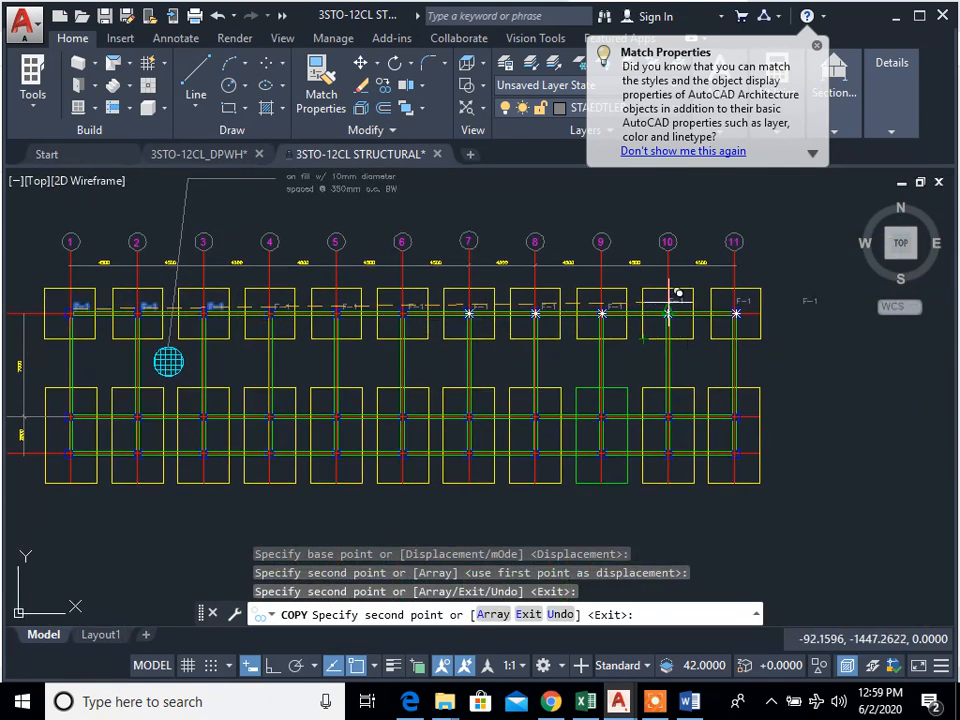
{"action": "left_click", "coordinate": [679, 305]}
{"action": "scroll", "coordinate": [681, 400], "scroll_direction": "up", "scroll_amount": 4}
{"action": "scroll", "coordinate": [681, 410], "scroll_direction": "down", "scroll_amount": 4}
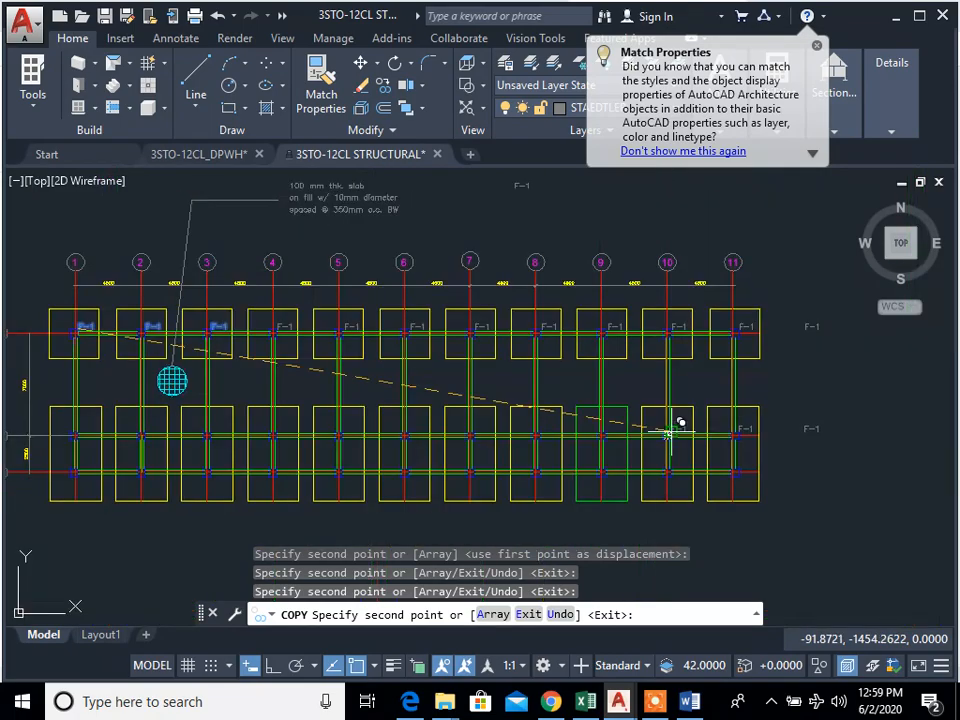
{"action": "key", "text": "Escape"}
{"action": "key", "text": "Escape"}
Step: Start a copy and select the F-1 labels at A-11 through A-7 along grid A
{"action": "scroll", "coordinate": [767, 328], "scroll_direction": "up", "scroll_amount": 5}
{"action": "type", "text": "cp"}
{"action": "key", "text": "Return"}
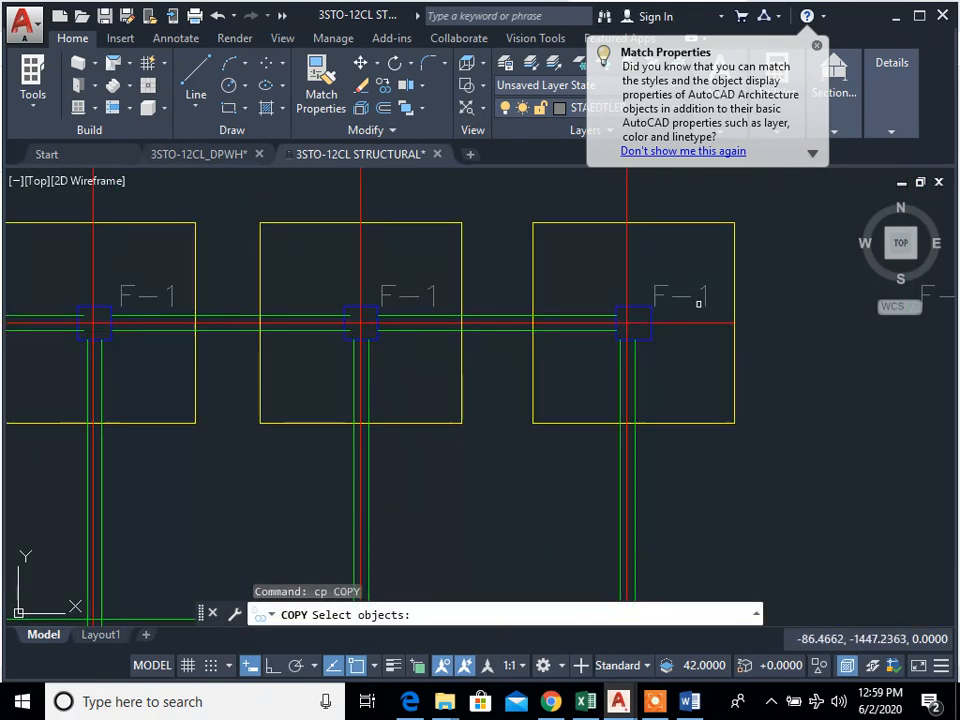
{"action": "left_click_drag", "start_coordinate": [714, 281], "coordinate": [609, 308]}
{"action": "left_click", "coordinate": [408, 295]}
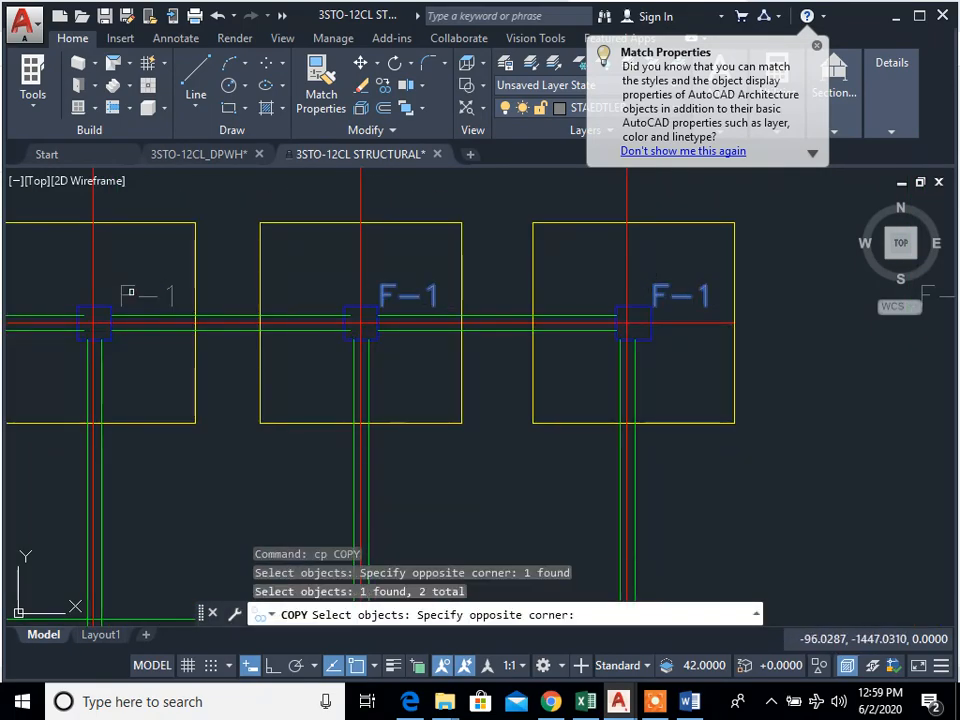
{"action": "left_click", "coordinate": [131, 292]}
{"action": "left_click", "coordinate": [128, 301]}
{"action": "left_click", "coordinate": [122, 302]}
{"action": "middle_click_drag", "start_coordinate": [207, 312], "coordinate": [945, 395]}
{"action": "left_click", "coordinate": [596, 375]}
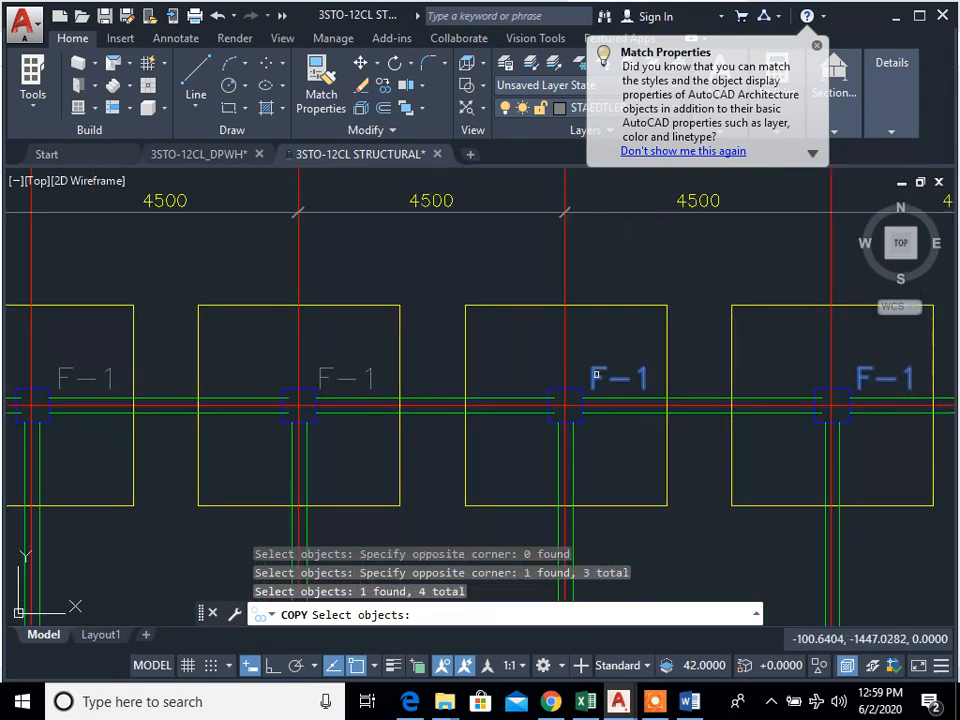
{"action": "left_click", "coordinate": [601, 365]}
{"action": "left_click", "coordinate": [325, 374]}
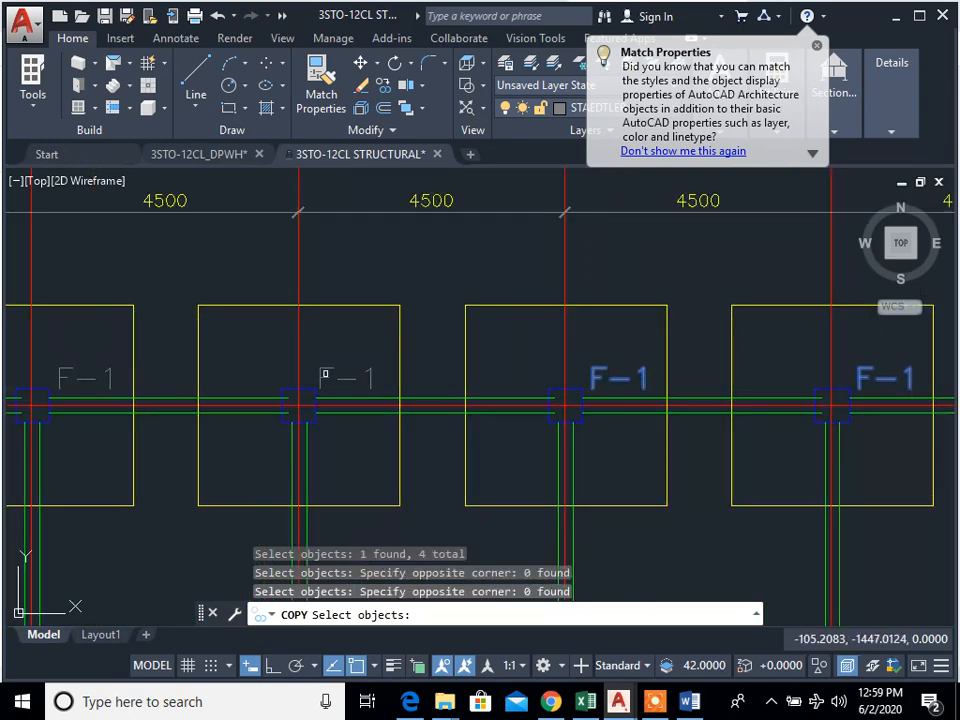
{"action": "left_click", "coordinate": [330, 368]}
Step: Add the F-1 labels at A-6 through A-1 to the copy selection, with the upper-right corner of column A-1 as base point
{"action": "mouse_move", "coordinate": [355, 378]}
{"action": "middle_mouse_down"}
{"action": "mouse_move", "coordinate": [403, 396]}
{"action": "mouse_move", "coordinate": [560, 385]}
{"action": "middle_mouse_up"}
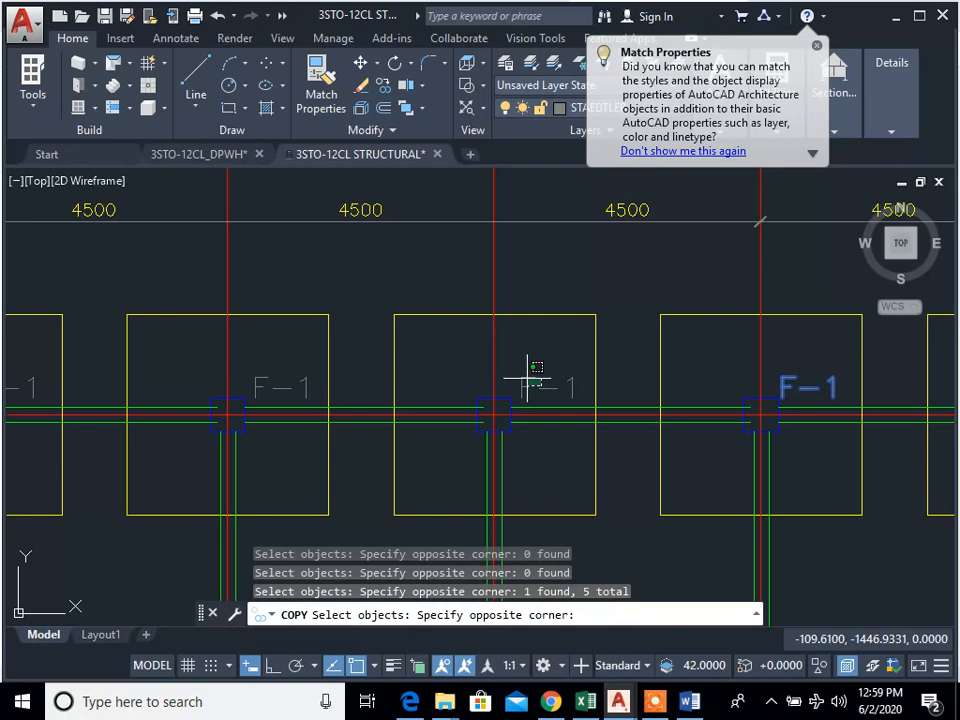
{"action": "left_click", "coordinate": [323, 386]}
{"action": "left_click", "coordinate": [272, 386]}
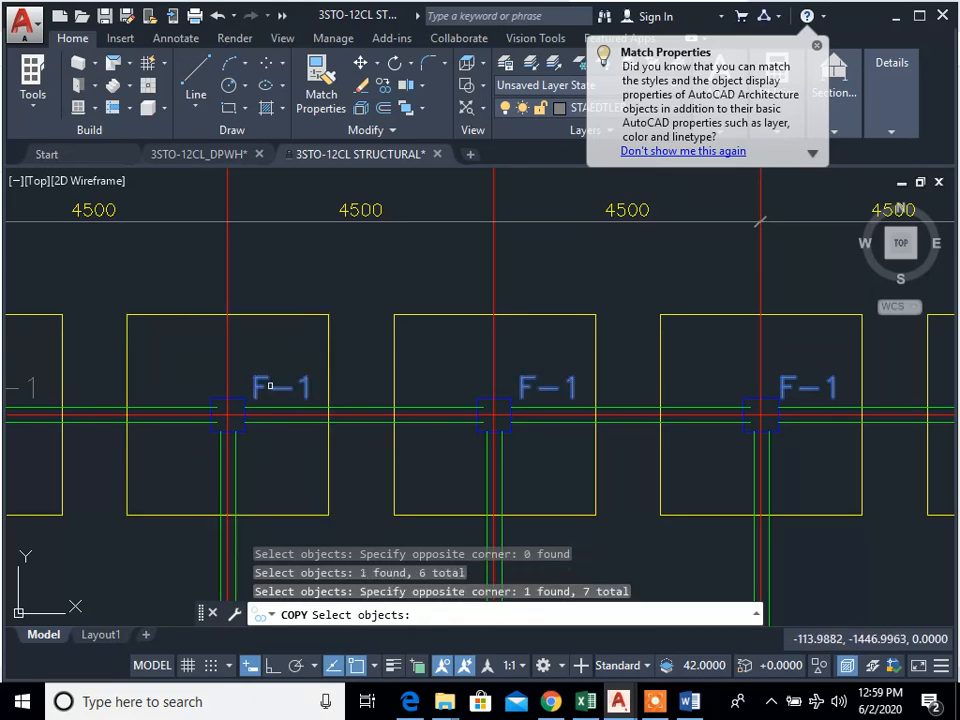
{"action": "middle_click_drag", "start_coordinate": [153, 398], "coordinate": [768, 399]}
{"action": "left_click", "coordinate": [597, 367]}
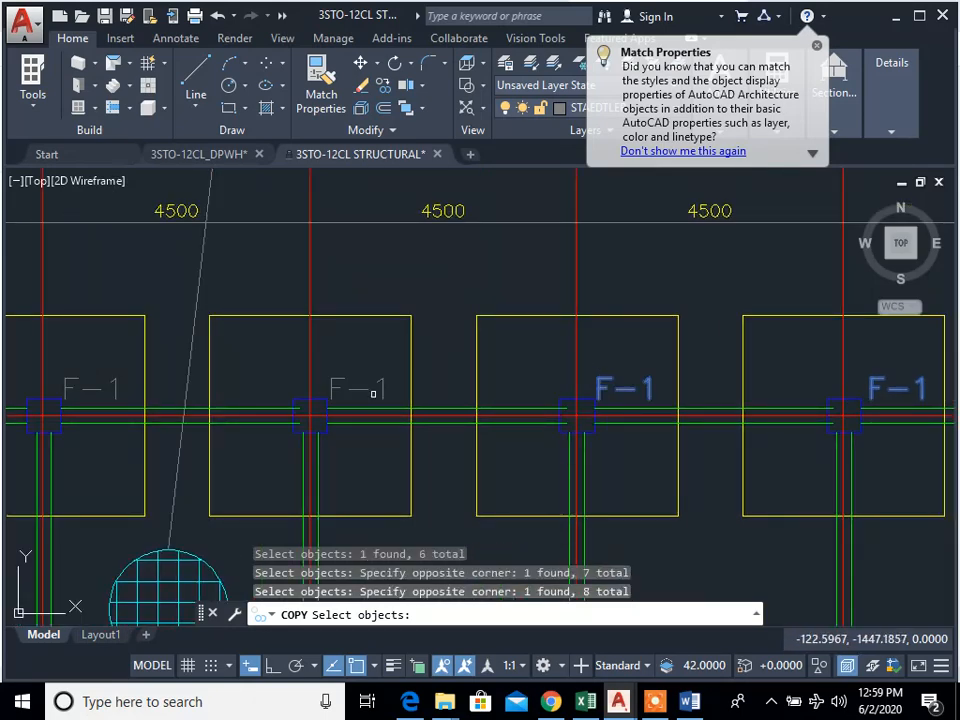
{"action": "middle_click_drag", "start_coordinate": [344, 378], "coordinate": [532, 383]}
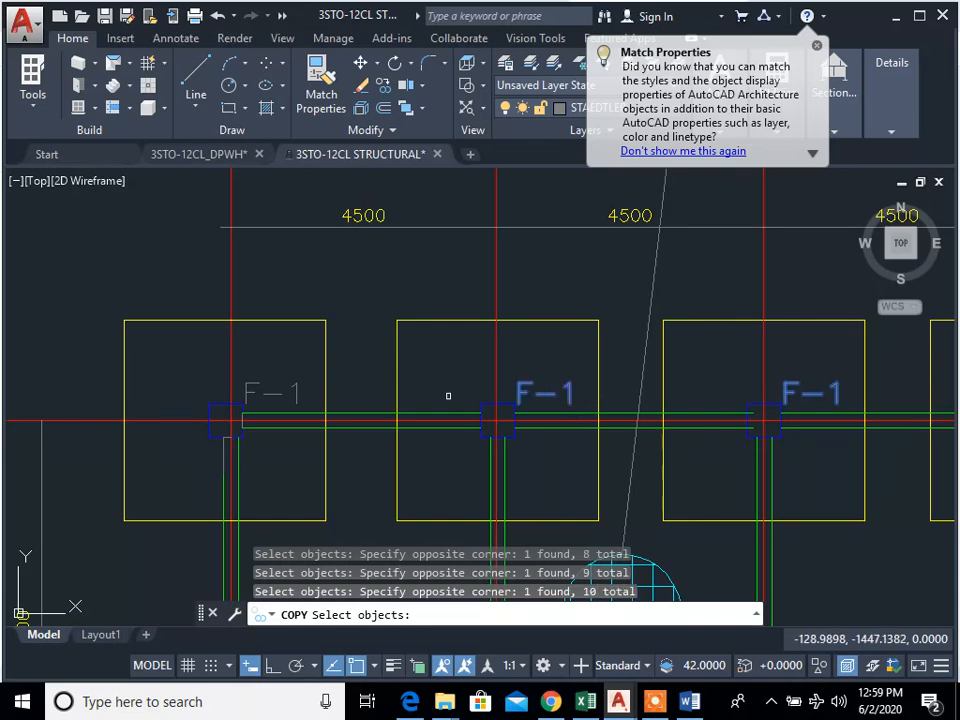
{"action": "left_click", "coordinate": [297, 383]}
{"action": "key", "text": "Return"}
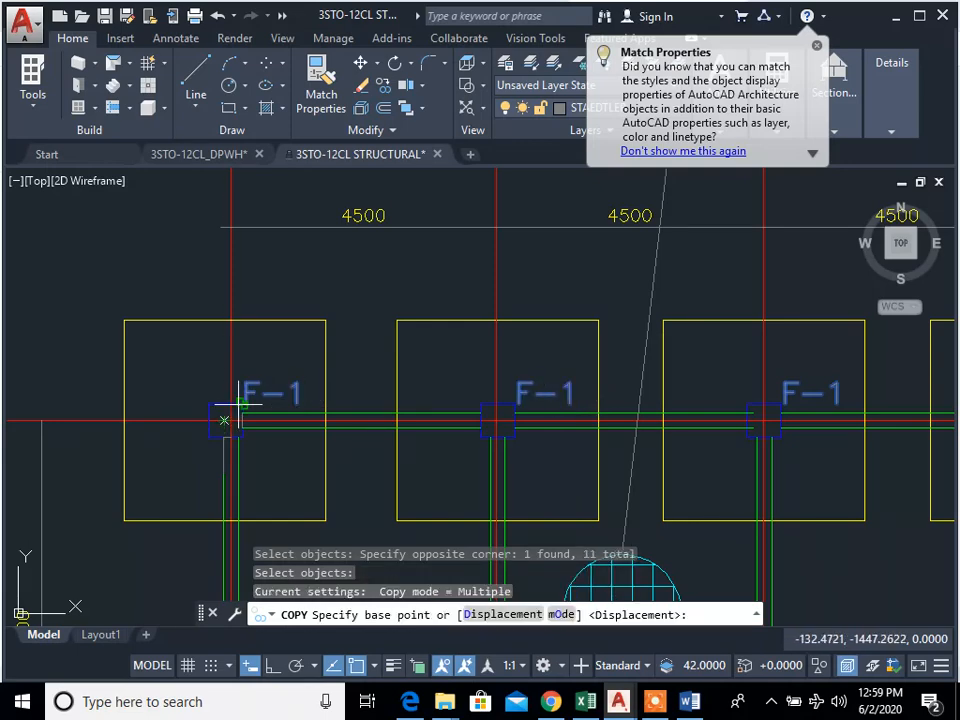
{"action": "left_click", "coordinate": [224, 420]}
Step: Place copies of the F-1 label row along grids B and C, at the upper-right corners of columns B-1 and C-1
{"action": "mouse_move", "coordinate": [381, 484]}
{"action": "middle_mouse_down"}
{"action": "mouse_move", "coordinate": [364, 444]}
{"action": "mouse_move", "coordinate": [363, 319]}
{"action": "middle_mouse_up"}
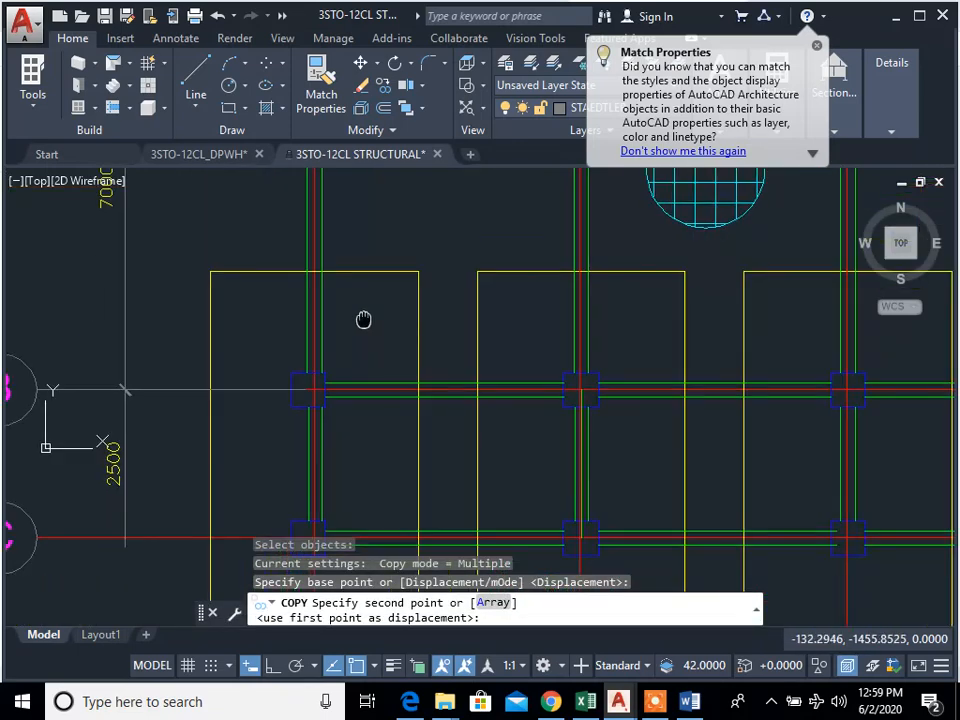
{"action": "left_click", "coordinate": [325, 372]}
{"action": "middle_click_drag", "start_coordinate": [335, 440], "coordinate": [369, 318]}
{"action": "left_click", "coordinate": [570, 403]}
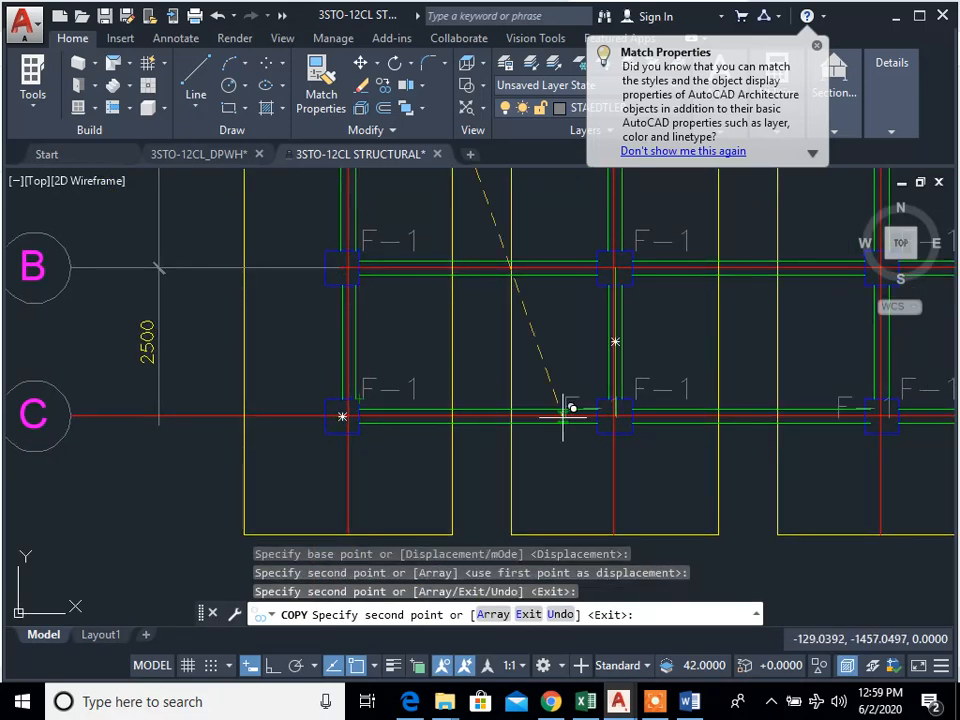
{"action": "scroll", "coordinate": [392, 496], "scroll_direction": "down", "scroll_amount": 4}
{"action": "key", "text": "Escape"}
{"action": "key", "text": "Escape"}
{"action": "key", "text": "Escape"}
Step: Erase the F-1 labels beside columns B-1 and B-2
{"action": "mouse_move", "coordinate": [755, 343]}
{"action": "middle_mouse_down"}
{"action": "mouse_move", "coordinate": [604, 437]}
{"action": "mouse_move", "coordinate": [520, 461]}
{"action": "middle_mouse_up"}
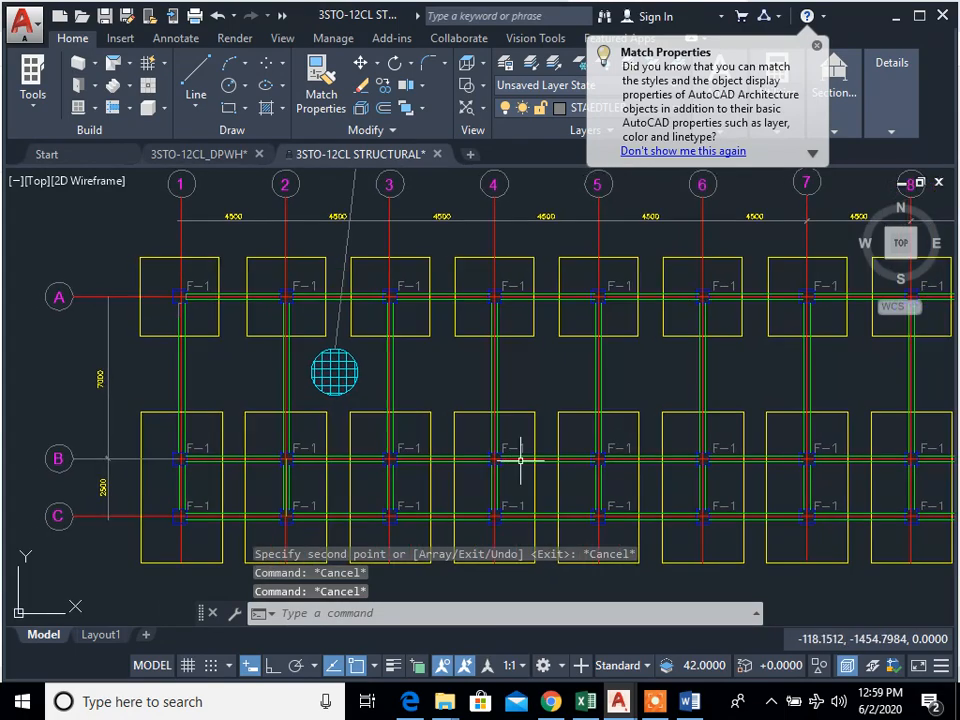
{"action": "mouse_move", "coordinate": [803, 486]}
{"action": "middle_mouse_down"}
{"action": "mouse_move", "coordinate": [622, 443]}
{"action": "mouse_move", "coordinate": [810, 454]}
{"action": "mouse_move", "coordinate": [759, 524]}
{"action": "middle_mouse_up"}
{"action": "mouse_move", "coordinate": [694, 499]}
{"action": "middle_mouse_down"}
{"action": "mouse_move", "coordinate": [341, 469]}
{"action": "mouse_move", "coordinate": [720, 478]}
{"action": "middle_mouse_up"}
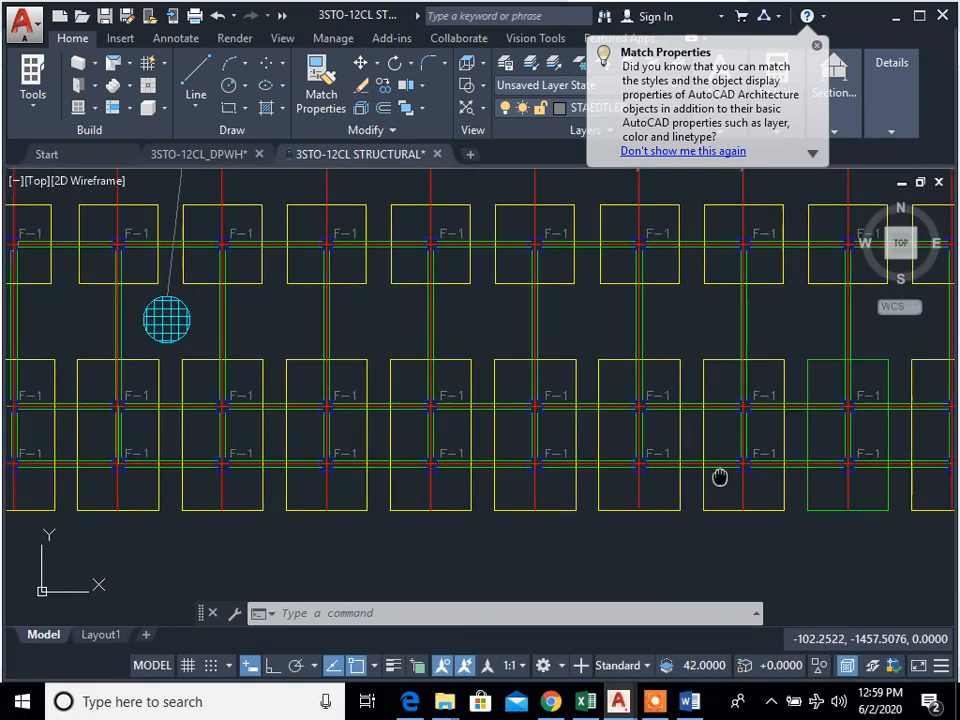
{"action": "middle_click_drag", "start_coordinate": [329, 470], "coordinate": [684, 466]}
{"action": "scroll", "coordinate": [423, 419], "scroll_direction": "up", "scroll_amount": 2}
{"action": "scroll", "coordinate": [379, 447], "scroll_direction": "down", "scroll_amount": 1}
{"action": "scroll", "coordinate": [353, 399], "scroll_direction": "up", "scroll_amount": 2}
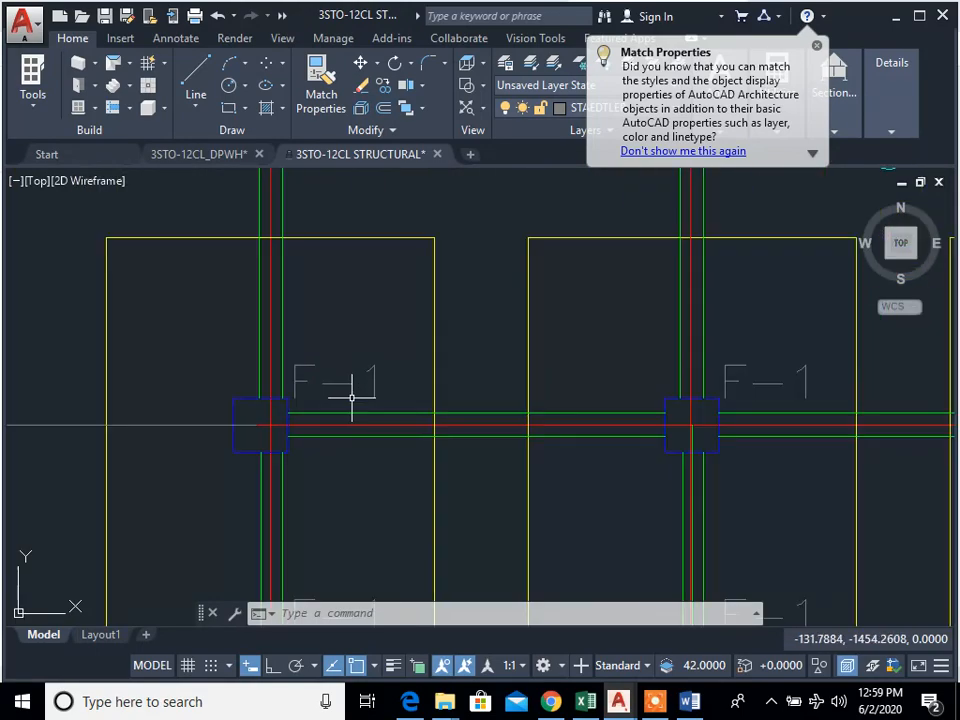
{"action": "type", "text": "e"}
{"action": "key", "text": "space"}
{"action": "left_click", "coordinate": [344, 383]}
{"action": "left_click", "coordinate": [338, 373]}
{"action": "key", "text": "space"}
{"action": "left_click", "coordinate": [481, 377]}
{"action": "left_click", "coordinate": [403, 388]}
{"action": "left_click", "coordinate": [355, 375]}
{"action": "key", "text": "space"}
{"action": "left_click", "coordinate": [838, 394]}
{"action": "left_click", "coordinate": [759, 348]}
{"action": "key", "text": "space"}
Step: Erase the F-1 labels beside columns B-3, B-4, B-5 and B-6
{"action": "middle_click_drag", "start_coordinate": [894, 421], "coordinate": [373, 438]}
{"action": "left_click", "coordinate": [683, 403]}
{"action": "left_click", "coordinate": [645, 343]}
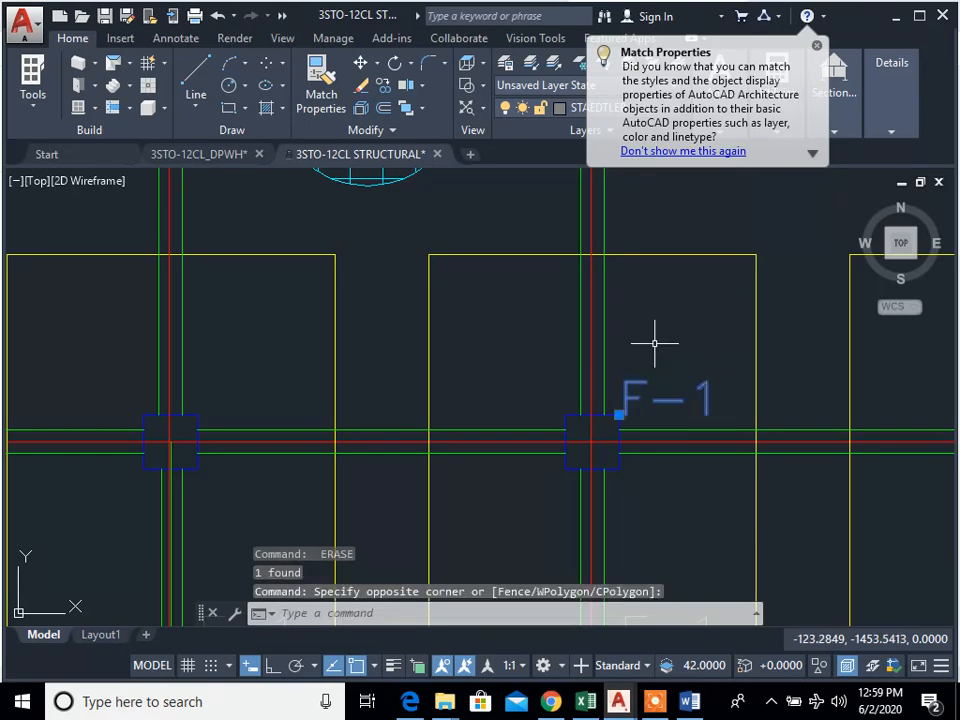
{"action": "key", "text": "space"}
{"action": "middle_click_drag", "start_coordinate": [930, 413], "coordinate": [323, 428]}
{"action": "left_click", "coordinate": [522, 372]}
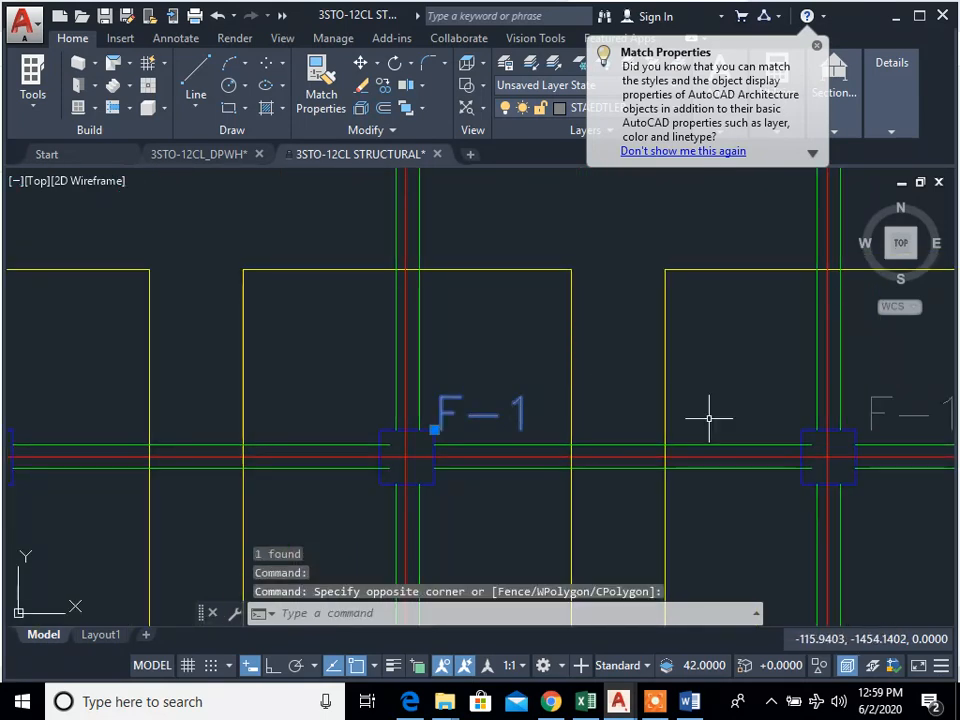
{"action": "key", "text": "space"}
{"action": "left_click", "coordinate": [923, 416]}
{"action": "key", "text": "space"}
{"action": "mouse_move", "coordinate": [812, 438]}
{"action": "middle_mouse_down"}
{"action": "mouse_move", "coordinate": [701, 450]}
{"action": "mouse_move", "coordinate": [275, 449]}
{"action": "middle_mouse_up"}
{"action": "left_click", "coordinate": [786, 441]}
{"action": "left_click", "coordinate": [770, 387]}
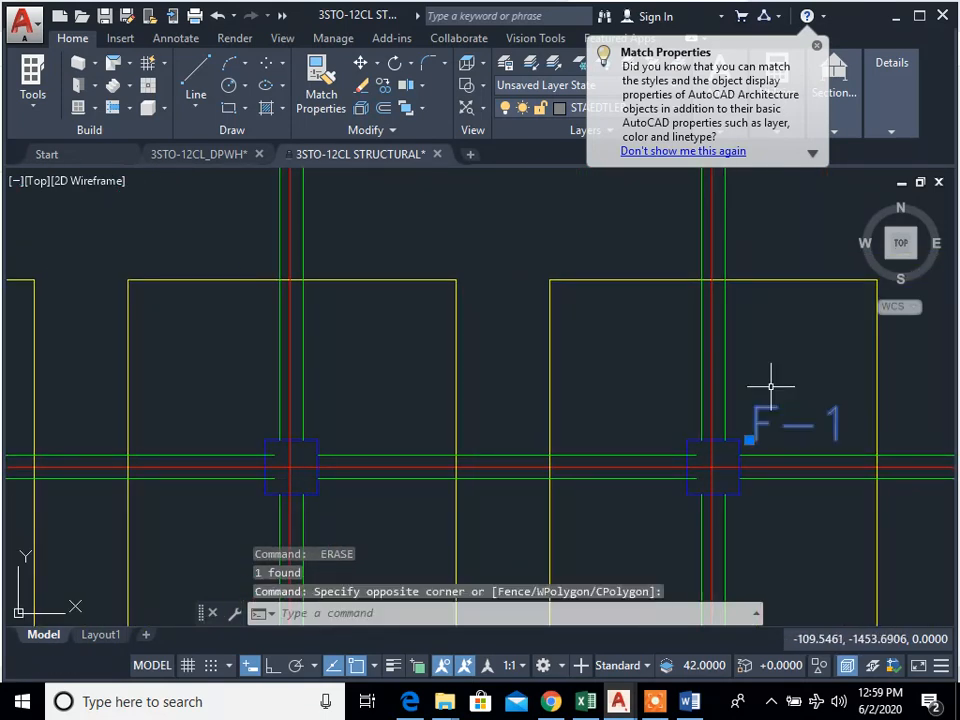
{"action": "key", "text": "space"}
Step: Try to erase the F-1 label beside column B-7, and undo that erasure
{"action": "middle_click_drag", "start_coordinate": [847, 459], "coordinate": [197, 441]}
{"action": "key", "text": "space"}
{"action": "left_click", "coordinate": [561, 424]}
{"action": "left_click", "coordinate": [505, 365]}
{"action": "key", "text": "space"}
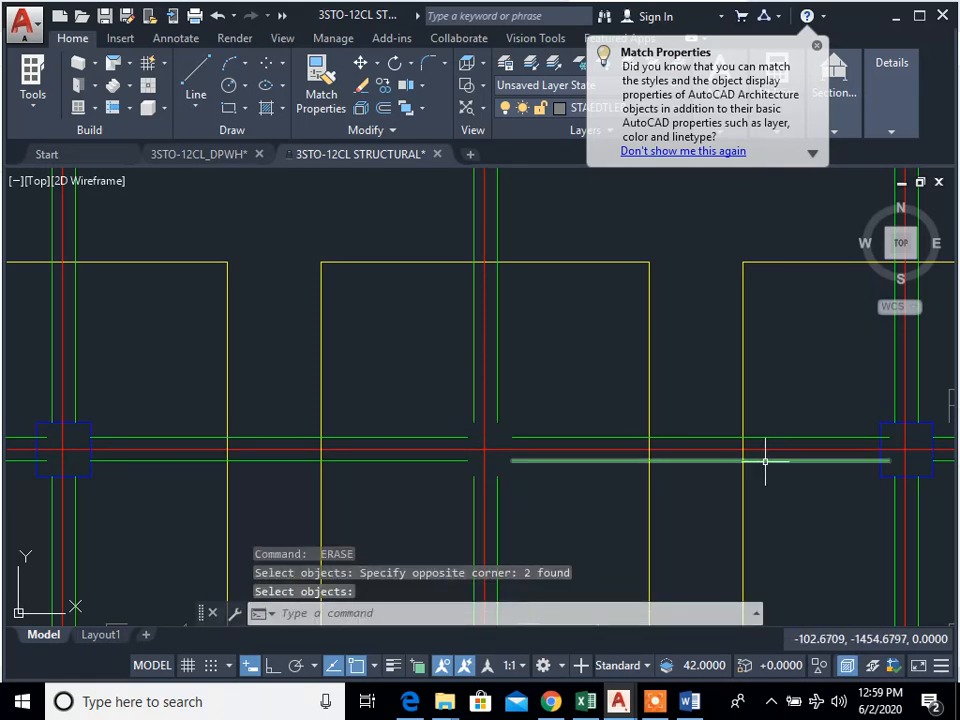
{"action": "key", "text": "ctrl+z"}
Step: Erase only the F-1 labels beside columns B-7 and B-8, keeping the columns
{"action": "type", "text": "e"}
{"action": "key", "text": "space"}
{"action": "left_click", "coordinate": [626, 429]}
{"action": "left_click", "coordinate": [551, 366]}
{"action": "key", "text": "space"}
{"action": "scroll", "coordinate": [808, 474], "scroll_direction": "down", "scroll_amount": 1}
{"action": "middle_click_drag", "start_coordinate": [880, 466], "coordinate": [500, 474]}
{"action": "scroll", "coordinate": [573, 469], "scroll_direction": "up", "scroll_amount": 1}
{"action": "type", "text": "e"}
{"action": "key", "text": "space"}
{"action": "left_click", "coordinate": [568, 450]}
{"action": "left_click", "coordinate": [519, 377]}
{"action": "key", "text": "space"}
Step: Erase the F-1 labels beside columns B-9, B-10 and B-11
{"action": "middle_click_drag", "start_coordinate": [909, 447], "coordinate": [526, 449]}
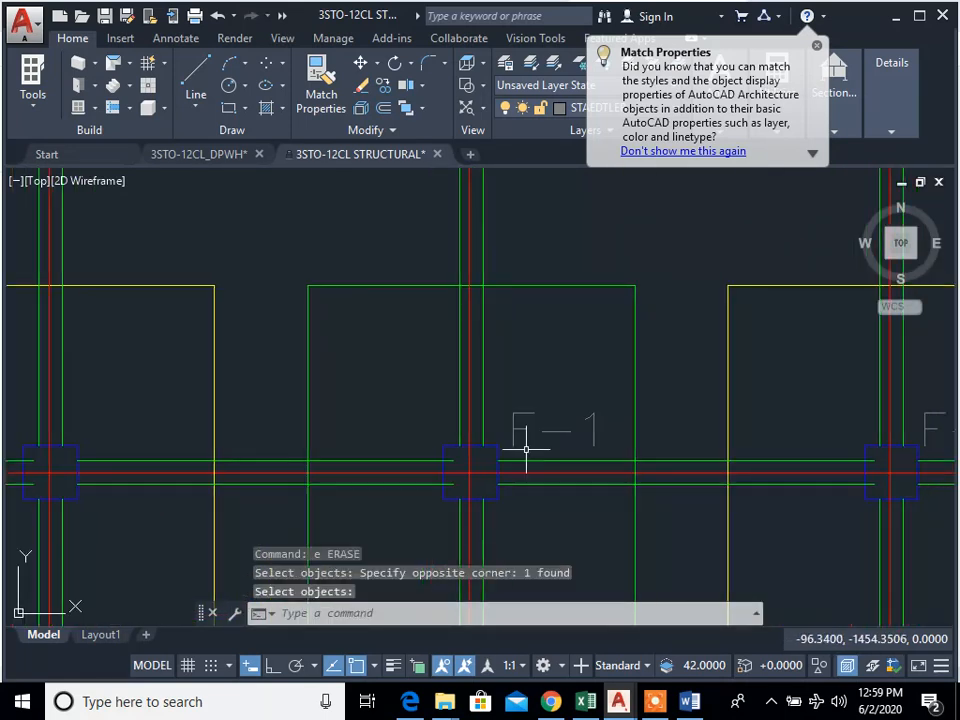
{"action": "left_click", "coordinate": [606, 441]}
{"action": "left_click", "coordinate": [584, 376]}
{"action": "key", "text": "space"}
{"action": "middle_click_drag", "start_coordinate": [768, 470], "coordinate": [529, 480]}
{"action": "type", "text": "e"}
{"action": "key", "text": "space"}
{"action": "left_click", "coordinate": [795, 460]}
{"action": "left_click", "coordinate": [720, 398]}
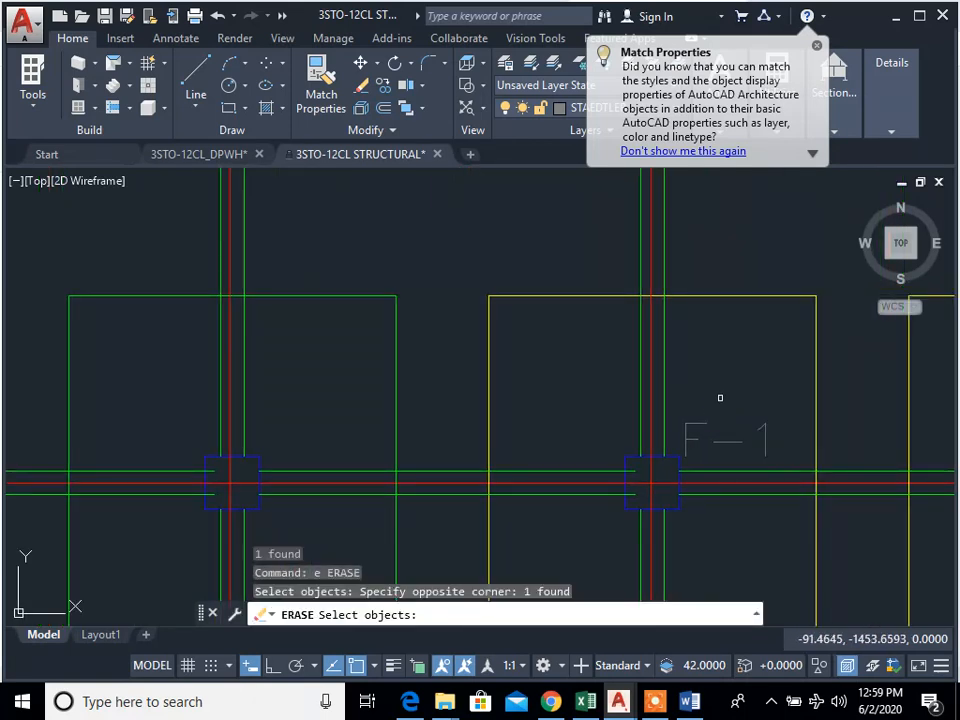
{"action": "middle_click_drag", "start_coordinate": [784, 505], "coordinate": [501, 531]}
{"action": "key", "text": "space"}
{"action": "left_click", "coordinate": [912, 482]}
{"action": "left_click", "coordinate": [857, 422]}
{"action": "scroll", "coordinate": [857, 500], "scroll_direction": "down", "scroll_amount": 1}
{"action": "middle_click_drag", "start_coordinate": [857, 502], "coordinate": [495, 506]}
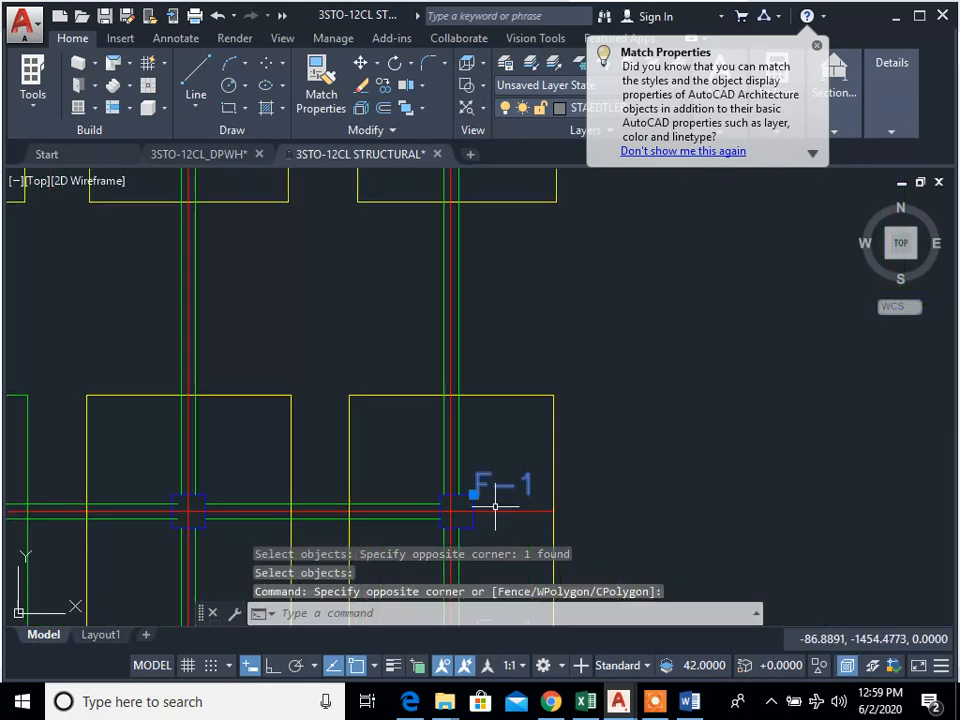
{"action": "key", "text": "space"}
Step: Change the text of the footing label at column C-1 to CF-1
{"action": "scroll", "coordinate": [606, 497], "scroll_direction": "down", "scroll_amount": 4}
{"action": "scroll", "coordinate": [208, 519], "scroll_direction": "up", "scroll_amount": 4}
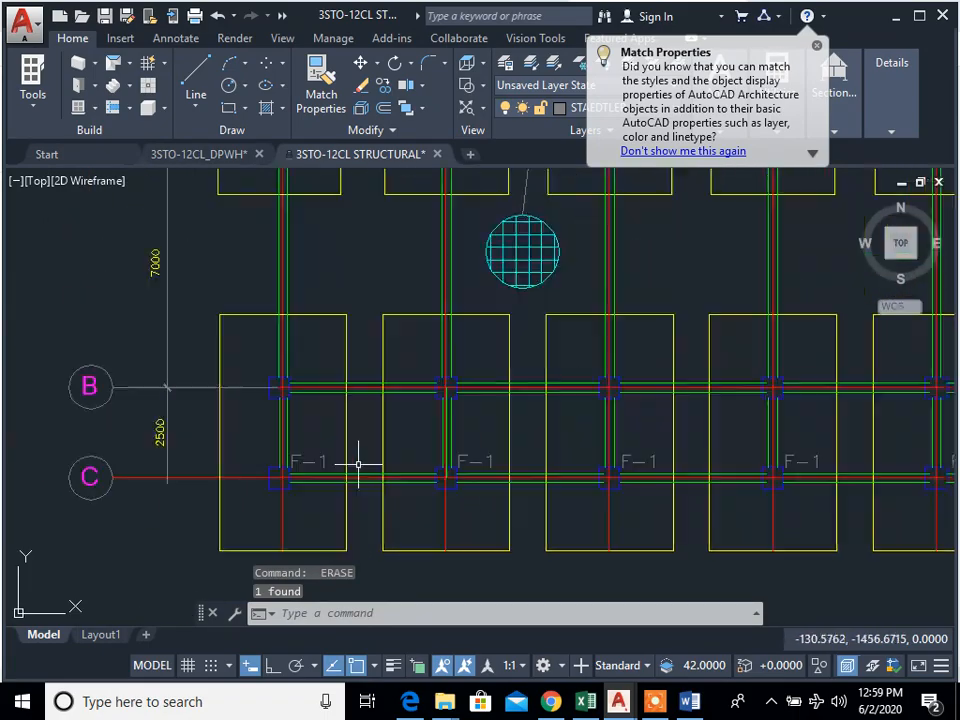
{"action": "scroll", "coordinate": [358, 463], "scroll_direction": "up", "scroll_amount": 4}
{"action": "type", "text": "ed"}
{"action": "key", "text": "space"}
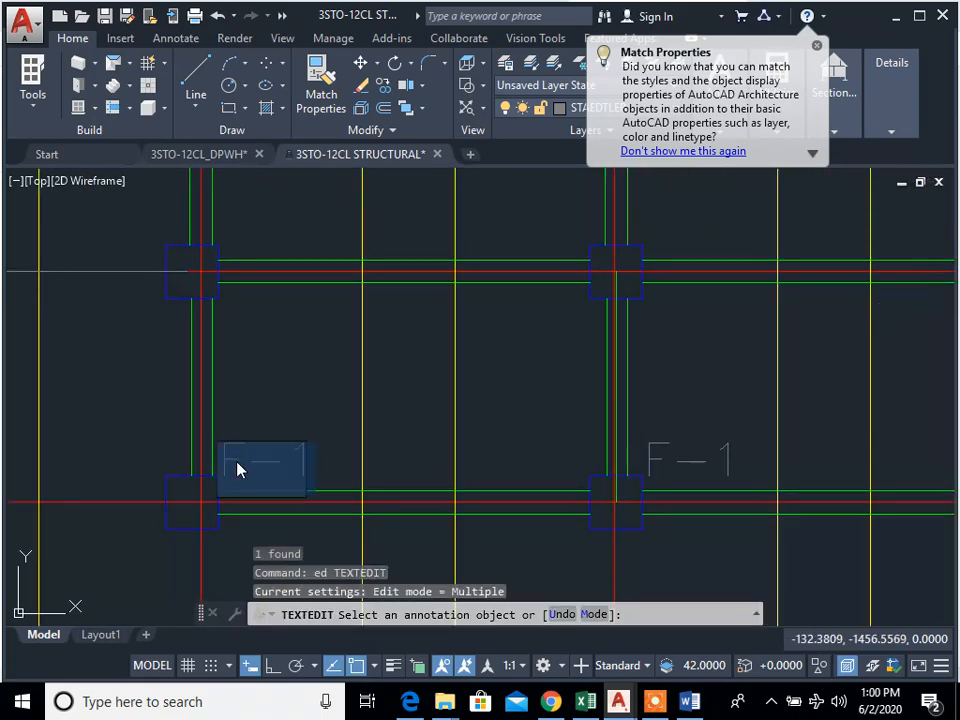
{"action": "left_click", "coordinate": [289, 471]}
{"action": "type", "text": "CF-"}
{"action": "key", "text": "BackSpace"}
{"action": "type", "text": "-1"}
{"action": "left_click", "coordinate": [302, 407]}
{"action": "key", "text": "Escape"}
{"action": "key", "text": "Escape"}
Step: Try to match the properties of the CF-1 label onto the F-1 label at column C-2
{"action": "scroll", "coordinate": [524, 491], "scroll_direction": "down", "scroll_amount": 2}
{"action": "middle_click_drag", "start_coordinate": [524, 491], "coordinate": [451, 467]}
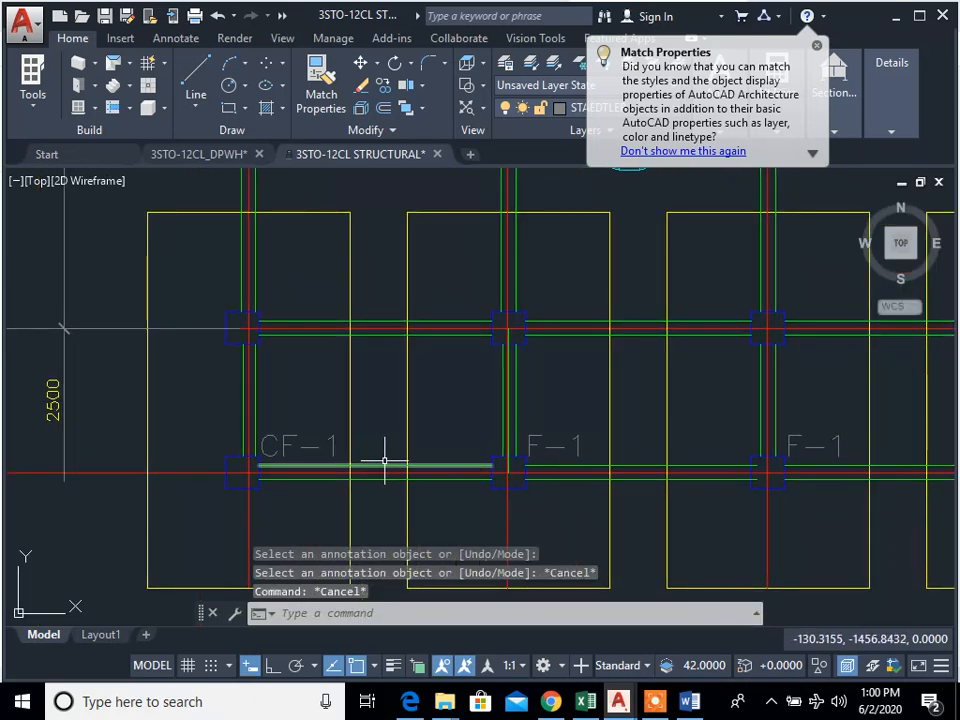
{"action": "type", "text": "ma"}
{"action": "key", "text": "space"}
{"action": "left_click", "coordinate": [291, 444]}
{"action": "left_click", "coordinate": [528, 442]}
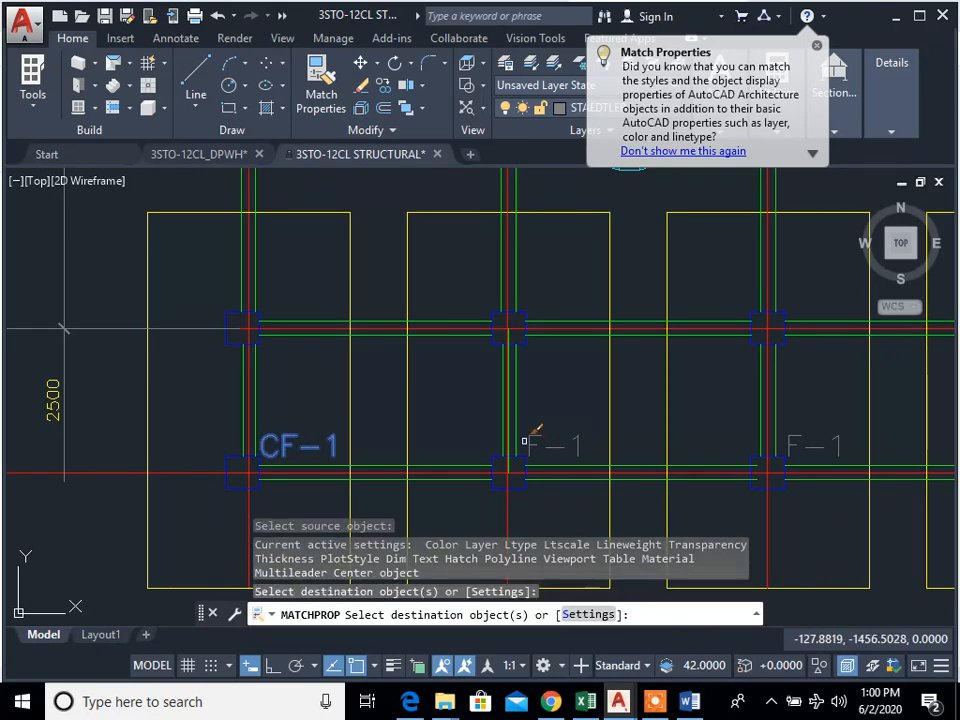
{"action": "left_click", "coordinate": [527, 440]}
{"action": "key", "text": "Escape"}
{"action": "key", "text": "Escape"}
Step: Erase the F-1 label beside column C-2
{"action": "type", "text": "e"}
{"action": "key", "text": "space"}
{"action": "left_click", "coordinate": [594, 452]}
{"action": "left_click", "coordinate": [558, 434]}
{"action": "key", "text": "space"}
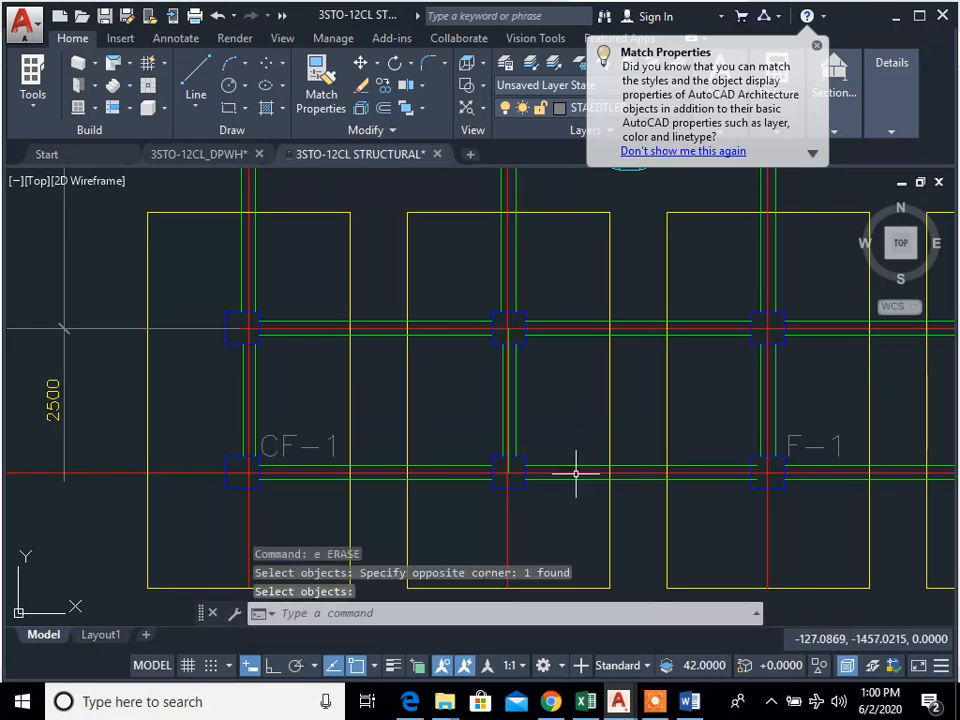
{"action": "key", "text": "space"}
{"action": "left_click", "coordinate": [797, 424]}
{"action": "left_click", "coordinate": [796, 436]}
{"action": "key", "text": "Escape"}
{"action": "middle_click_drag", "start_coordinate": [765, 485], "coordinate": [705, 474]}
{"action": "type", "text": "ed"}
{"action": "key", "text": "space"}
{"action": "left_click", "coordinate": [736, 446]}
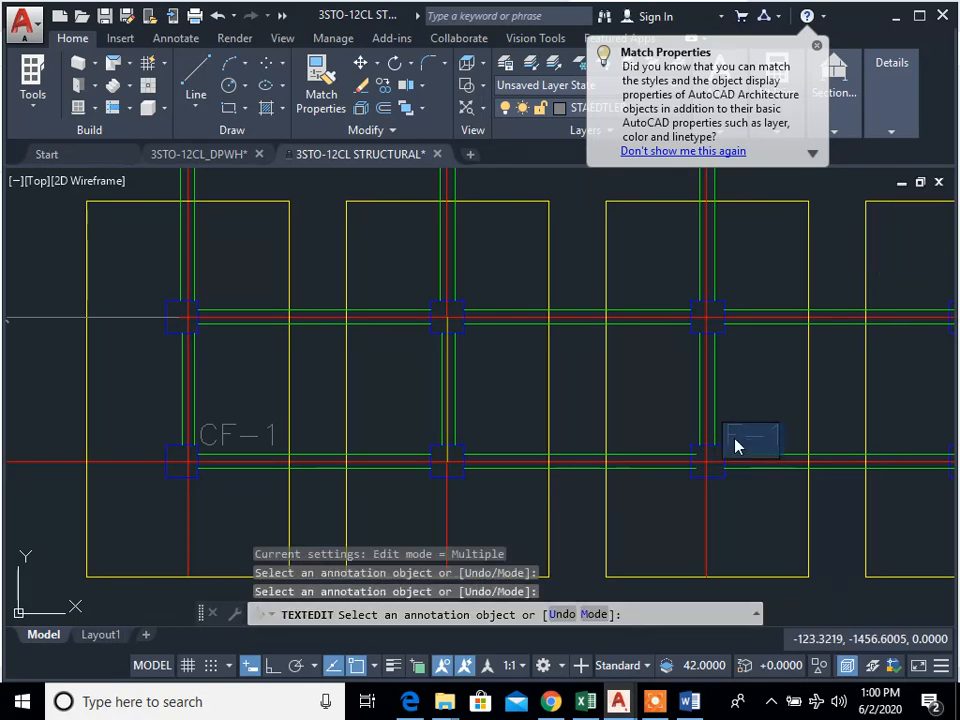
{"action": "key", "text": "Escape"}
Step: Copy the CF-1 label from column C-1 to the matching corner of column C-2
{"action": "type", "text": "cp"}
{"action": "key", "text": "space"}
{"action": "left_click", "coordinate": [276, 438]}
{"action": "key", "text": "space"}
{"action": "left_click", "coordinate": [181, 461]}
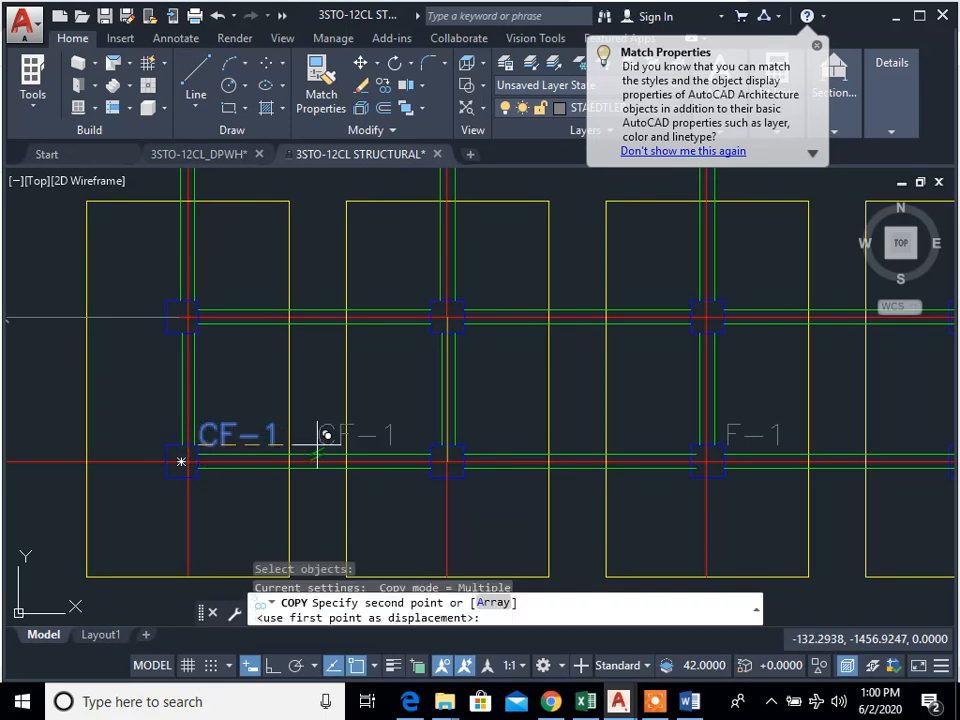
{"action": "left_click", "coordinate": [464, 445]}
{"action": "scroll", "coordinate": [722, 444], "scroll_direction": "up", "scroll_amount": 4}
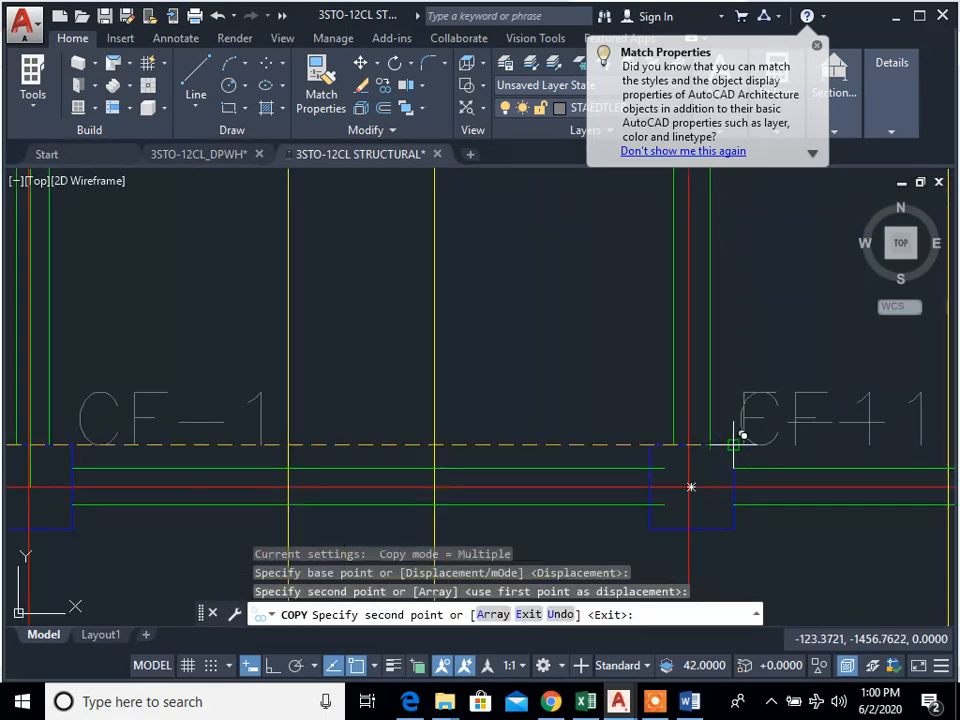
{"action": "key", "text": "Escape"}
Step: Erase the F-1 labels beside columns C-3 and C-4
{"action": "type", "text": "e"}
{"action": "left_click", "coordinate": [880, 446]}
{"action": "left_click", "coordinate": [863, 426]}
{"action": "key", "text": "space"}
{"action": "scroll", "coordinate": [881, 431], "scroll_direction": "down", "scroll_amount": 4}
{"action": "middle_click_drag", "start_coordinate": [882, 431], "coordinate": [295, 447]}
{"action": "scroll", "coordinate": [551, 441], "scroll_direction": "up", "scroll_amount": 4}
{"action": "type", "text": "e"}
{"action": "left_click", "coordinate": [553, 442]}
{"action": "left_click", "coordinate": [493, 399]}
{"action": "key", "text": "space"}
Step: Erase the F-1 labels beside columns C-5 and C-6
{"action": "scroll", "coordinate": [497, 403], "scroll_direction": "down", "scroll_amount": 6}
{"action": "mouse_move", "coordinate": [537, 421]}
{"action": "middle_mouse_down"}
{"action": "mouse_move", "coordinate": [437, 469]}
{"action": "mouse_move", "coordinate": [377, 471]}
{"action": "middle_mouse_up"}
{"action": "scroll", "coordinate": [549, 463], "scroll_direction": "up", "scroll_amount": 5}
{"action": "type", "text": "e"}
{"action": "left_click", "coordinate": [405, 461]}
{"action": "left_click", "coordinate": [350, 422]}
{"action": "key", "text": "space"}
{"action": "middle_click_drag", "start_coordinate": [947, 497], "coordinate": [275, 475]}
{"action": "left_click", "coordinate": [371, 463]}
{"action": "left_click", "coordinate": [283, 379]}
{"action": "key", "text": "space"}
Step: Erase the F-1 labels beside columns C-7 and C-8
{"action": "middle_click_drag", "start_coordinate": [776, 510], "coordinate": [360, 514]}
{"action": "left_click", "coordinate": [582, 451]}
{"action": "left_click", "coordinate": [498, 382]}
{"action": "key", "text": "space"}
{"action": "scroll", "coordinate": [742, 461], "scroll_direction": "down", "scroll_amount": 5}
{"action": "middle_click_drag", "start_coordinate": [735, 469], "coordinate": [294, 495]}
{"action": "scroll", "coordinate": [450, 480], "scroll_direction": "up", "scroll_amount": 5}
{"action": "type", "text": "e"}
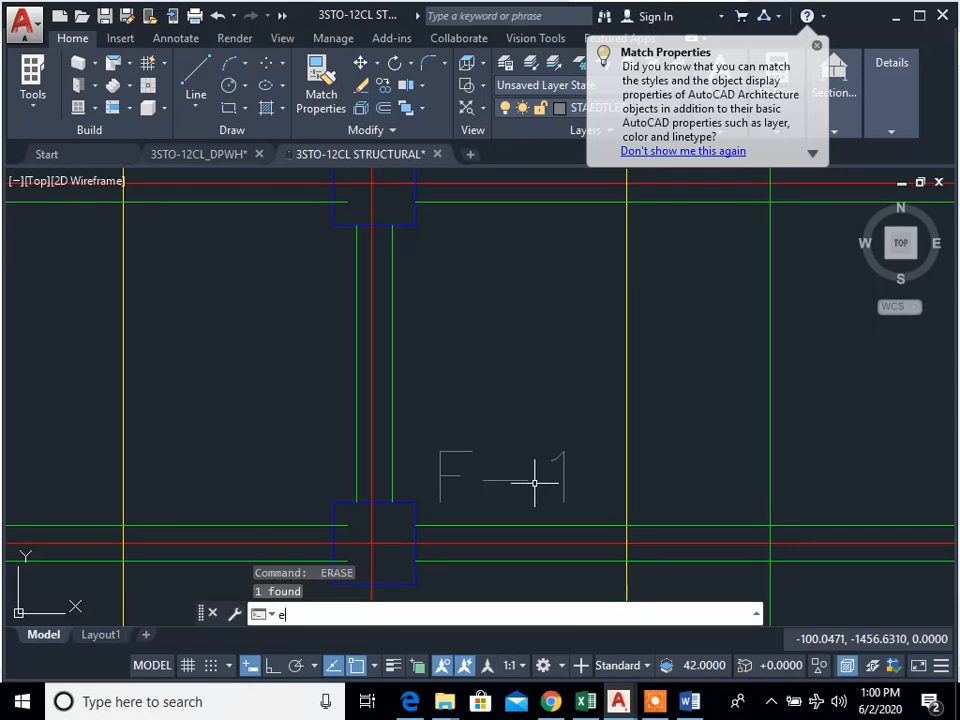
{"action": "left_click", "coordinate": [539, 491]}
{"action": "left_click", "coordinate": [413, 386]}
{"action": "key", "text": "space"}
Step: Erase the F-1 labels beside columns C-9 and C-10
{"action": "middle_click_drag", "start_coordinate": [698, 529], "coordinate": [330, 524]}
{"action": "scroll", "coordinate": [491, 504], "scroll_direction": "up", "scroll_amount": 5}
{"action": "type", "text": "e"}
{"action": "left_click", "coordinate": [543, 509]}
{"action": "left_click", "coordinate": [477, 444]}
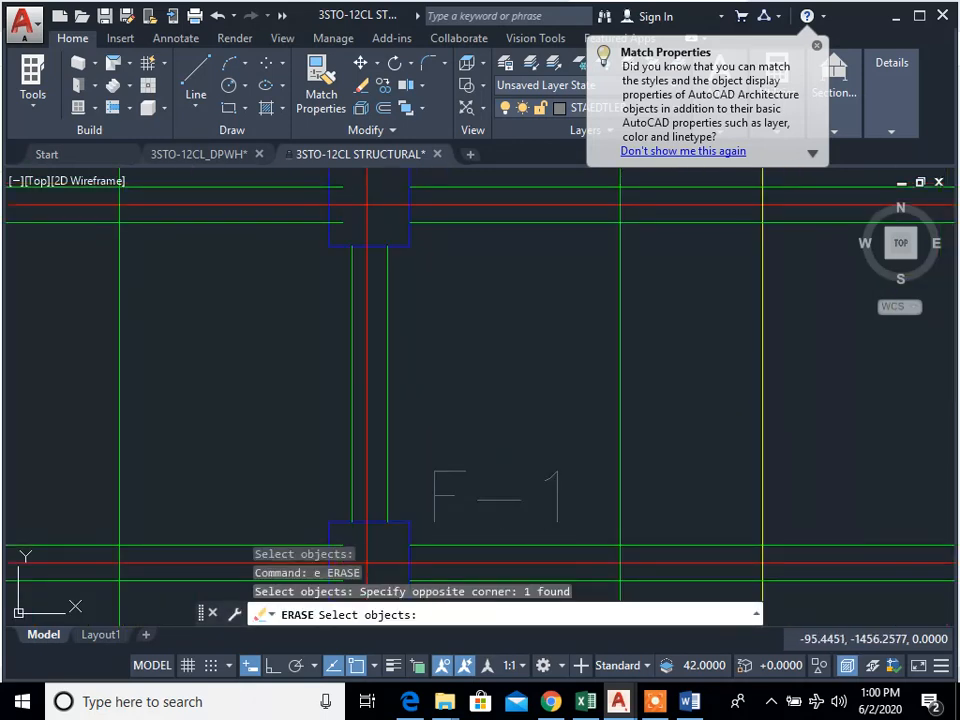
{"action": "key", "text": "space"}
{"action": "scroll", "coordinate": [683, 460], "scroll_direction": "down", "scroll_amount": 5}
{"action": "middle_click_drag", "start_coordinate": [740, 472], "coordinate": [435, 498]}
{"action": "scroll", "coordinate": [598, 498], "scroll_direction": "up", "scroll_amount": 5}
{"action": "type", "text": "e"}
{"action": "left_click", "coordinate": [585, 519]}
{"action": "left_click", "coordinate": [480, 459]}
{"action": "key", "text": "space"}
Step: Erase the F-1 label beside the last column, C-11
{"action": "scroll", "coordinate": [604, 497], "scroll_direction": "down", "scroll_amount": 5}
{"action": "middle_click_drag", "start_coordinate": [700, 497], "coordinate": [545, 491]}
{"action": "scroll", "coordinate": [565, 491], "scroll_direction": "up", "scroll_amount": 5}
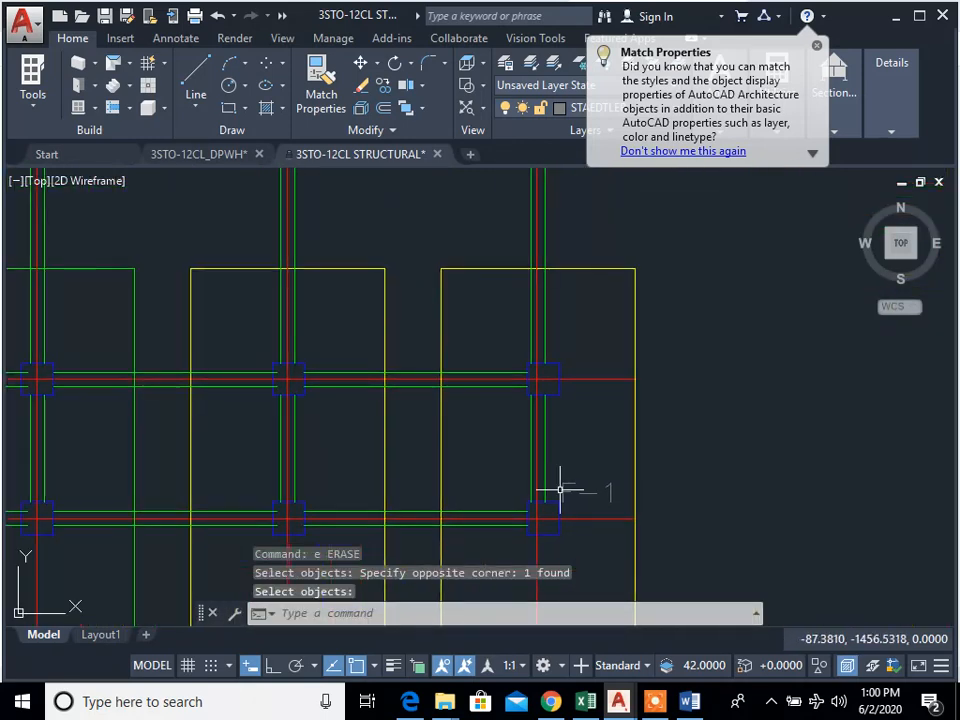
{"action": "type", "text": "e"}
Step: Copy the CF-1 label at column C-2 to the same corner of columns C-3 to C-6
{"action": "scroll", "coordinate": [632, 514], "scroll_direction": "down", "scroll_amount": 4}
{"action": "middle_click_drag", "start_coordinate": [626, 519], "coordinate": [757, 511]}
{"action": "middle_click_drag", "start_coordinate": [180, 512], "coordinate": [390, 494]}
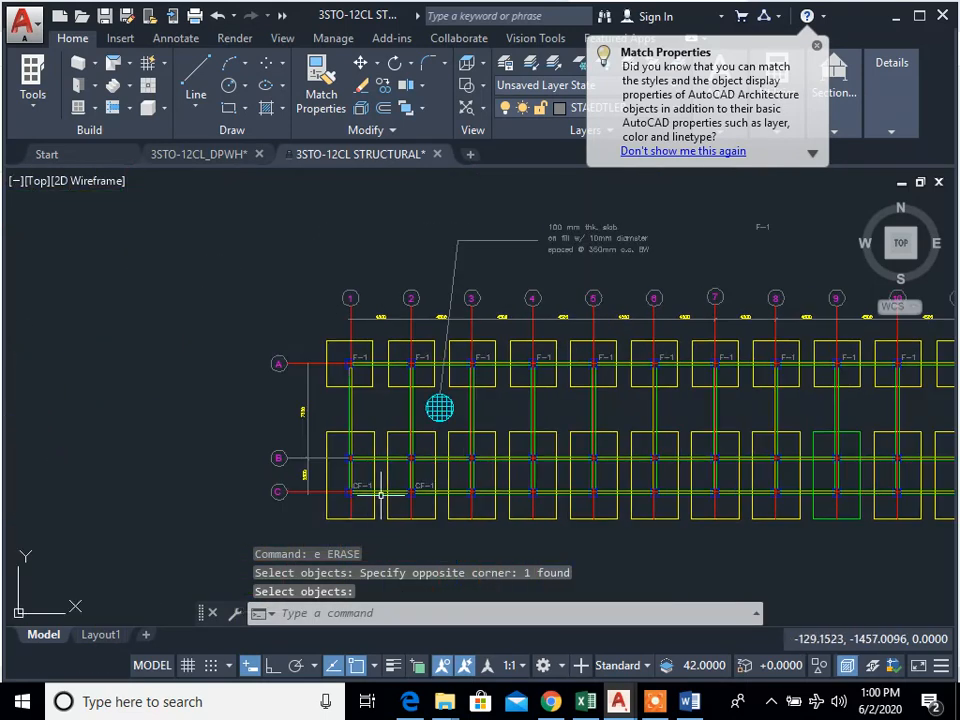
{"action": "scroll", "coordinate": [384, 497], "scroll_direction": "up", "scroll_amount": 8}
{"action": "type", "text": "cp"}
{"action": "key", "text": "space"}
{"action": "scroll", "coordinate": [620, 460], "scroll_direction": "up", "scroll_amount": 4}
{"action": "left_click", "coordinate": [628, 452]}
{"action": "left_click", "coordinate": [606, 326]}
{"action": "key", "text": "space"}
{"action": "left_click", "coordinate": [567, 403]}
{"action": "scroll", "coordinate": [407, 470], "scroll_direction": "down", "scroll_amount": 4}
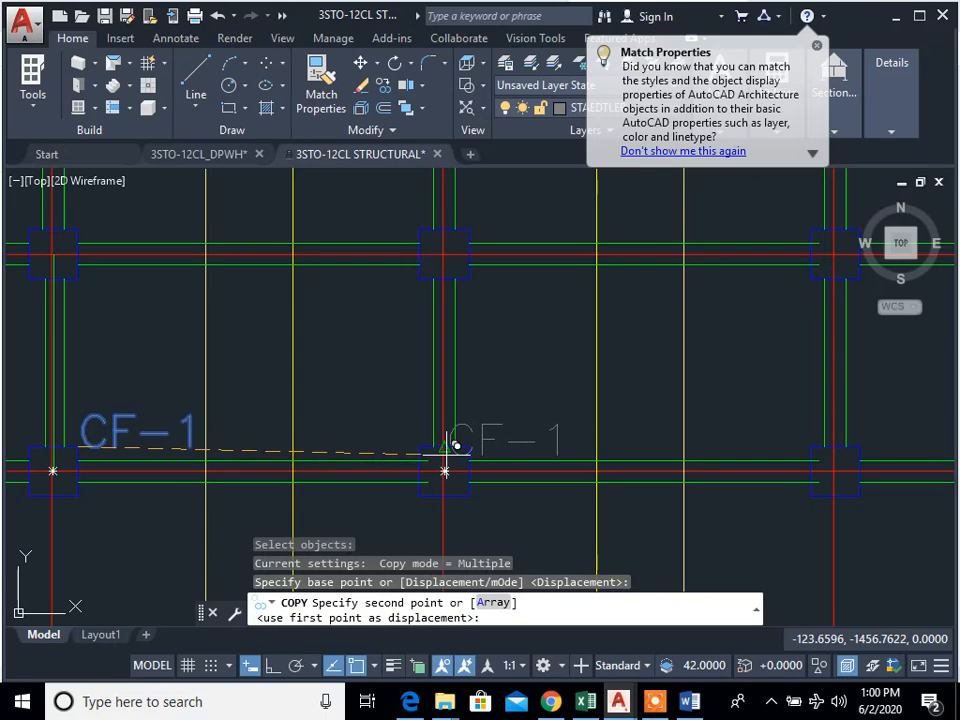
{"action": "left_click", "coordinate": [478, 437]}
{"action": "scroll", "coordinate": [384, 447], "scroll_direction": "down", "scroll_amount": 2}
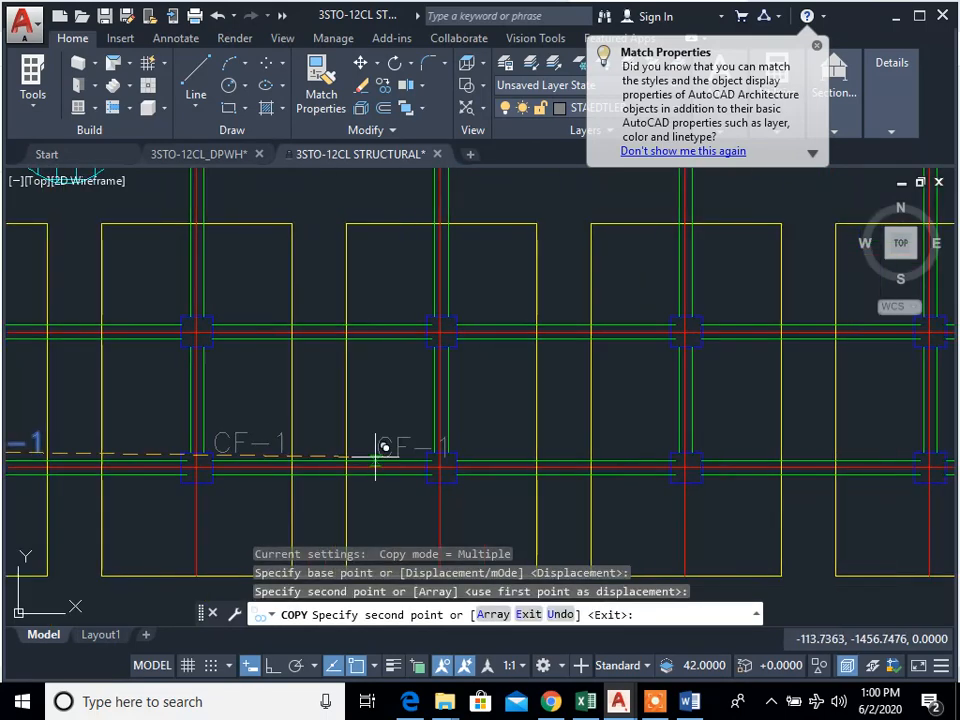
{"action": "left_click", "coordinate": [458, 441]}
{"action": "mouse_move", "coordinate": [710, 442]}
{"action": "middle_mouse_down"}
{"action": "mouse_move", "coordinate": [495, 474]}
{"action": "mouse_move", "coordinate": [551, 440]}
{"action": "middle_mouse_up"}
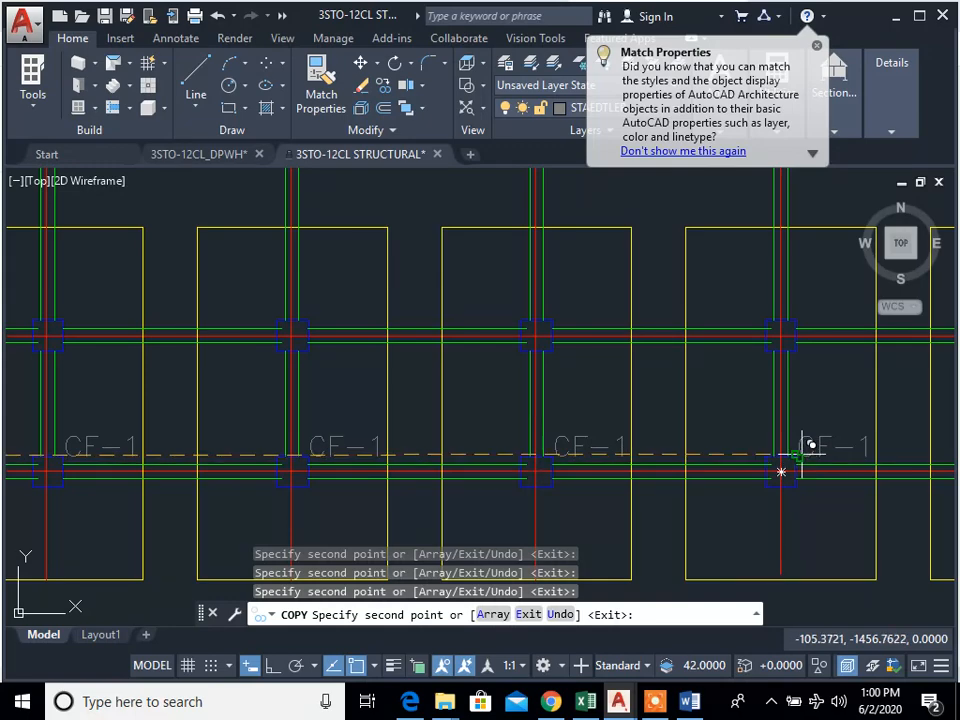
Step: Place further copies of the CF-1 label at columns C-7 to C-11 and end the copying
{"action": "middle_click_drag", "start_coordinate": [354, 479], "coordinate": [398, 481]}
{"action": "mouse_move", "coordinate": [777, 473]}
{"action": "middle_mouse_down"}
{"action": "mouse_move", "coordinate": [632, 504]}
{"action": "mouse_move", "coordinate": [486, 506]}
{"action": "mouse_move", "coordinate": [617, 489]}
{"action": "mouse_move", "coordinate": [586, 493]}
{"action": "middle_mouse_up"}
{"action": "scroll", "coordinate": [583, 476], "scroll_direction": "down", "scroll_amount": 1}
{"action": "scroll", "coordinate": [577, 477], "scroll_direction": "up", "scroll_amount": 2}
{"action": "mouse_move", "coordinate": [826, 485]}
{"action": "middle_mouse_down"}
{"action": "mouse_move", "coordinate": [434, 463]}
{"action": "mouse_move", "coordinate": [722, 465]}
{"action": "middle_mouse_up"}
{"action": "scroll", "coordinate": [553, 472], "scroll_direction": "down", "scroll_amount": 4}
{"action": "key", "text": "Escape"}
{"action": "key", "text": "Escape"}
Step: Examine the foundation plan and its F-1 and CF-1 labels along grids A and C
{"action": "scroll", "coordinate": [347, 461], "scroll_direction": "up", "scroll_amount": 2}
{"action": "middle_click_drag", "start_coordinate": [369, 464], "coordinate": [469, 585]}
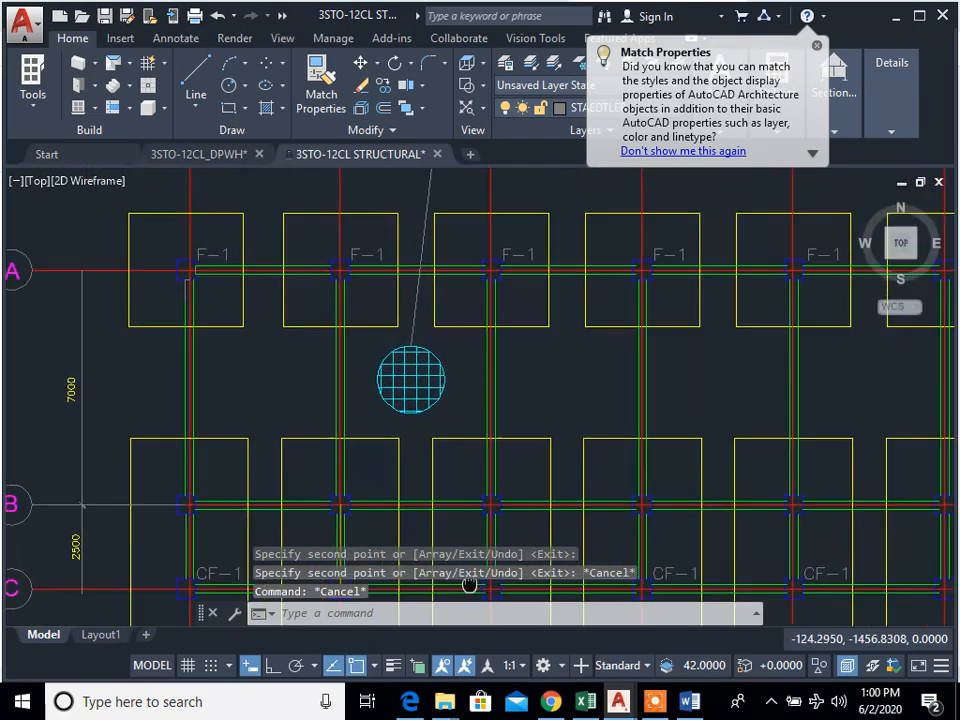
{"action": "scroll", "coordinate": [436, 455], "scroll_direction": "down", "scroll_amount": 4}
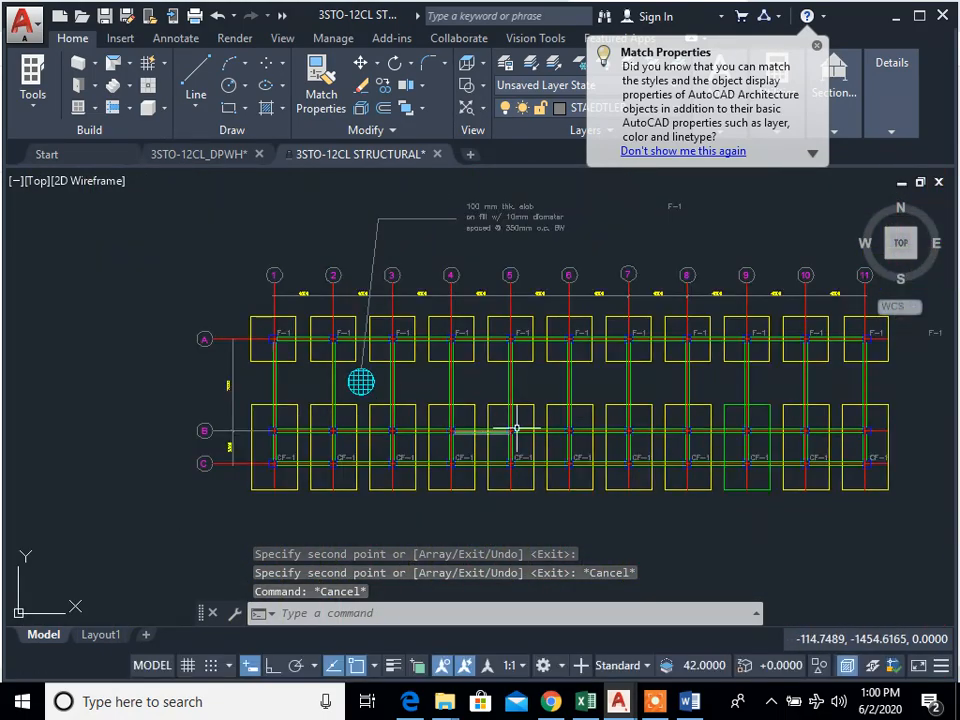
{"action": "scroll", "coordinate": [518, 406], "scroll_direction": "up", "scroll_amount": 2}
{"action": "middle_click_drag", "start_coordinate": [390, 390], "coordinate": [462, 427]}
{"action": "scroll", "coordinate": [466, 422], "scroll_direction": "down", "scroll_amount": 2}
{"action": "middle_click_drag", "start_coordinate": [538, 352], "coordinate": [580, 366]}
{"action": "scroll", "coordinate": [425, 497], "scroll_direction": "up", "scroll_amount": 4}
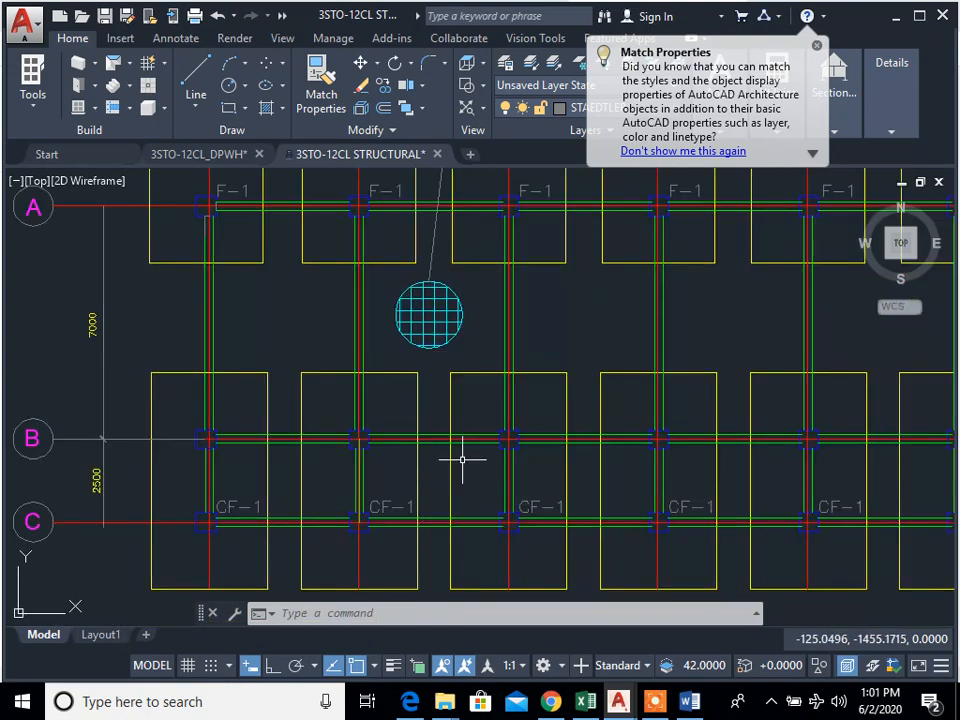
{"action": "scroll", "coordinate": [463, 455], "scroll_direction": "down", "scroll_amount": 2}
{"action": "scroll", "coordinate": [349, 358], "scroll_direction": "up", "scroll_amount": 2}
{"action": "middle_click_drag", "start_coordinate": [387, 409], "coordinate": [389, 410]}
Step: Copy the F-1 label at column A-1 to the space below the tie beam between columns A-1 and A-2
{"action": "type", "text": "cp"}
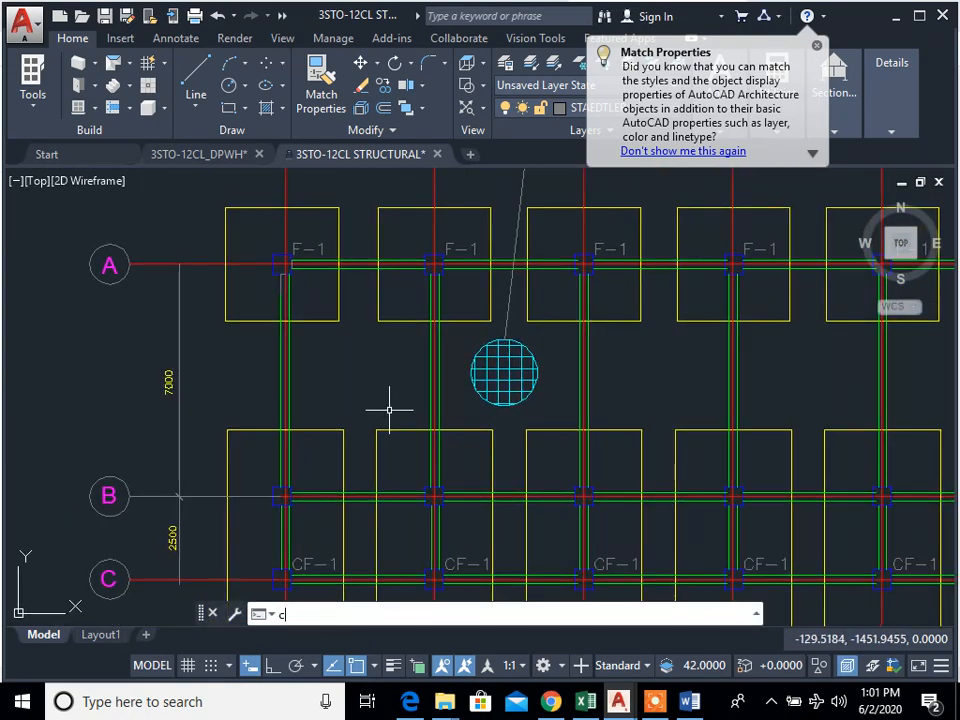
{"action": "key", "text": "space"}
{"action": "scroll", "coordinate": [332, 243], "scroll_direction": "up", "scroll_amount": 4}
{"action": "left_click", "coordinate": [286, 254]}
{"action": "left_click", "coordinate": [235, 233]}
{"action": "key", "text": "space"}
{"action": "left_click", "coordinate": [227, 271]}
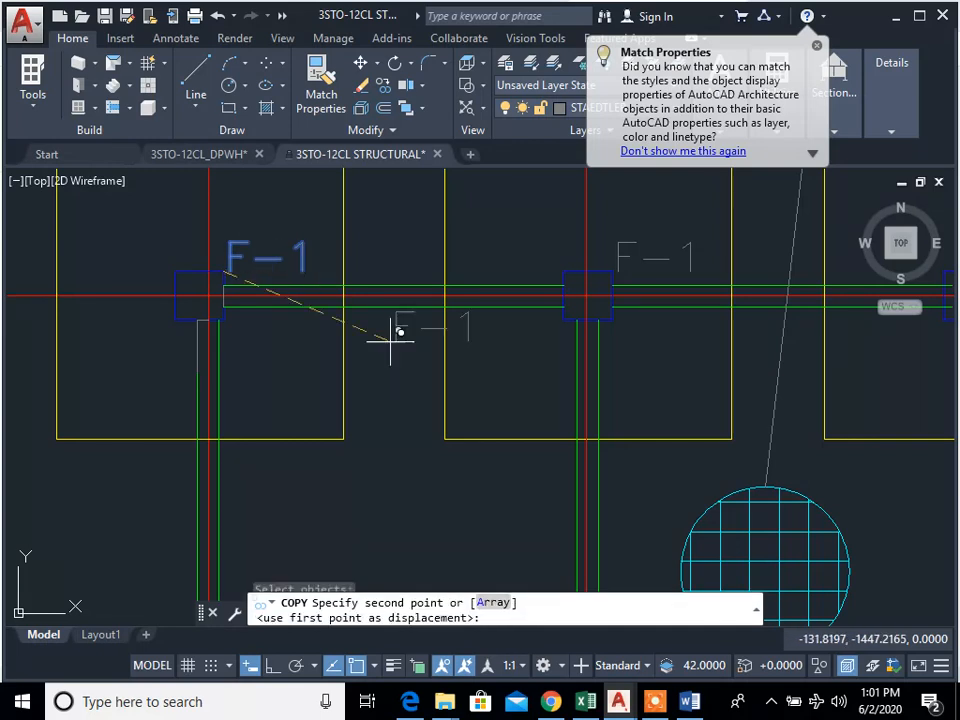
{"action": "key", "text": "Escape"}
{"action": "scroll", "coordinate": [396, 343], "scroll_direction": "up", "scroll_amount": 5}
Step: Change the text of the copied label below the tie beam to FTB-1
{"action": "type", "text": "ed"}
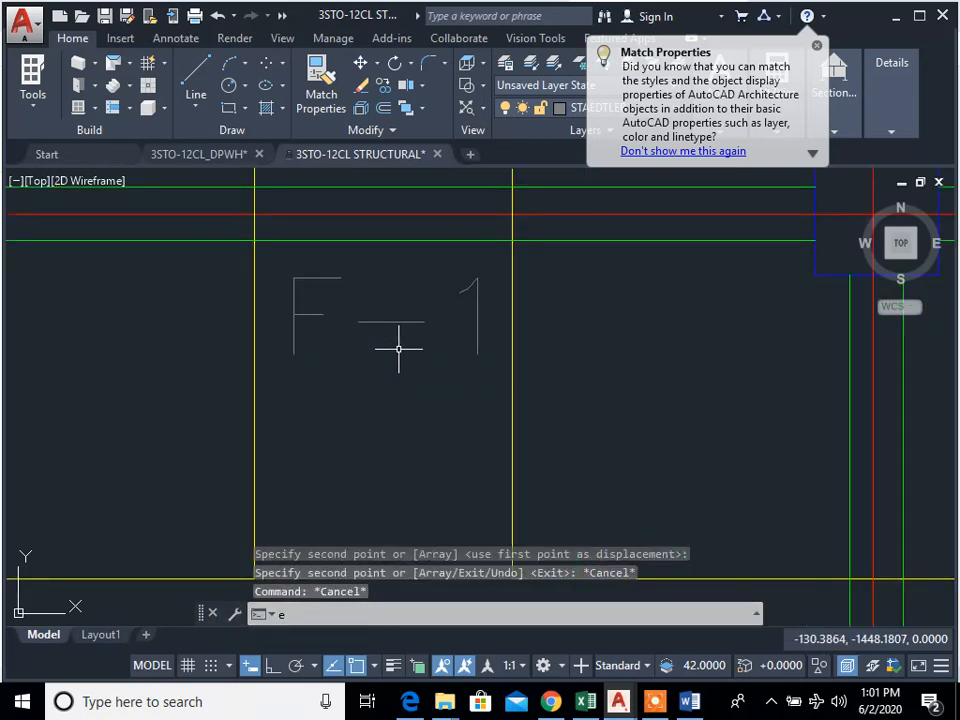
{"action": "key", "text": "space"}
{"action": "left_click", "coordinate": [388, 336]}
{"action": "type", "text": "FTB-1"}
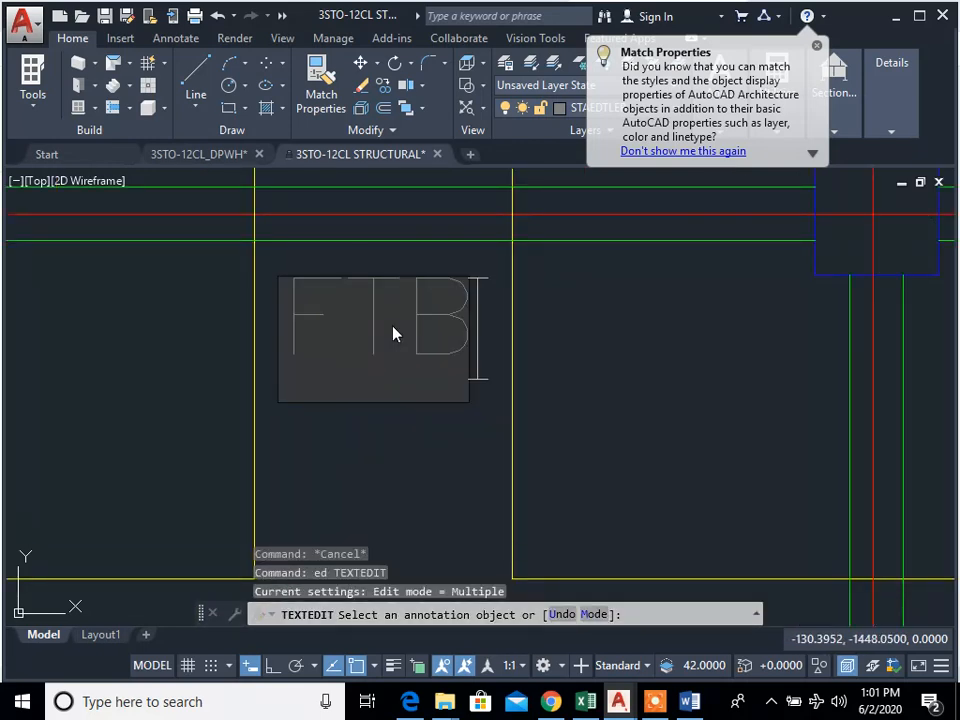
{"action": "left_click", "coordinate": [671, 439]}
{"action": "key", "text": "Escape"}
{"action": "key", "text": "Escape"}
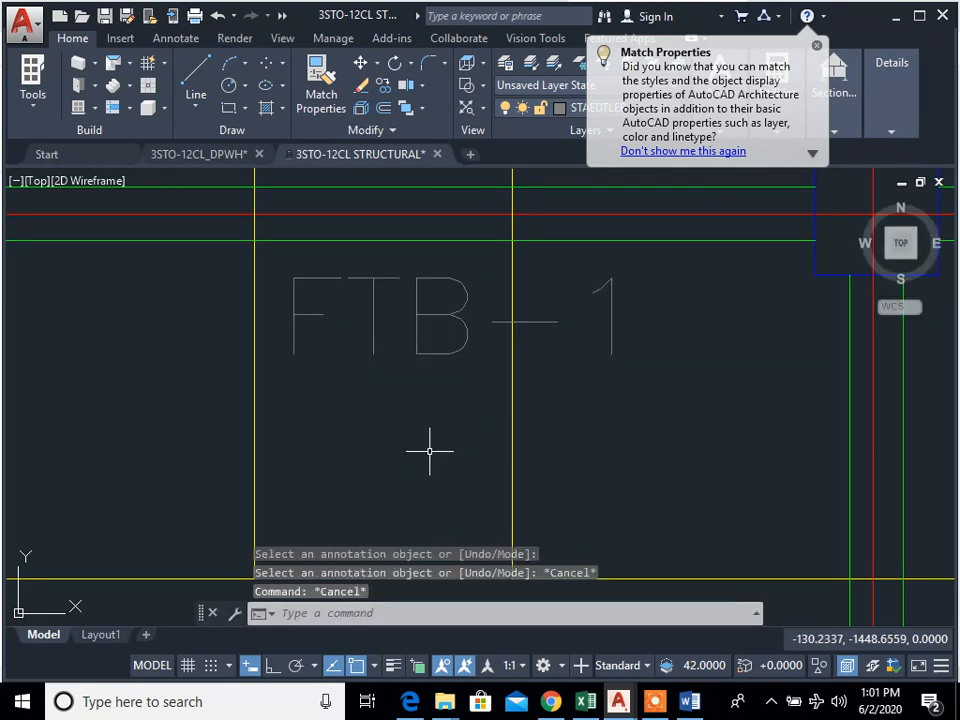
Step: Move the FTB-1 label so it is roughly centred between the footings at A-1 and A-2
{"action": "type", "text": "m"}
{"action": "key", "text": "space"}
{"action": "left_click", "coordinate": [429, 448]}
{"action": "left_click", "coordinate": [347, 318]}
{"action": "key", "text": "space"}
{"action": "left_click", "coordinate": [408, 427]}
{"action": "left_click", "coordinate": [345, 422]}
{"action": "key", "text": "Escape"}
{"action": "key", "text": "Escape"}
{"action": "scroll", "coordinate": [493, 450], "scroll_direction": "down", "scroll_amount": 6}
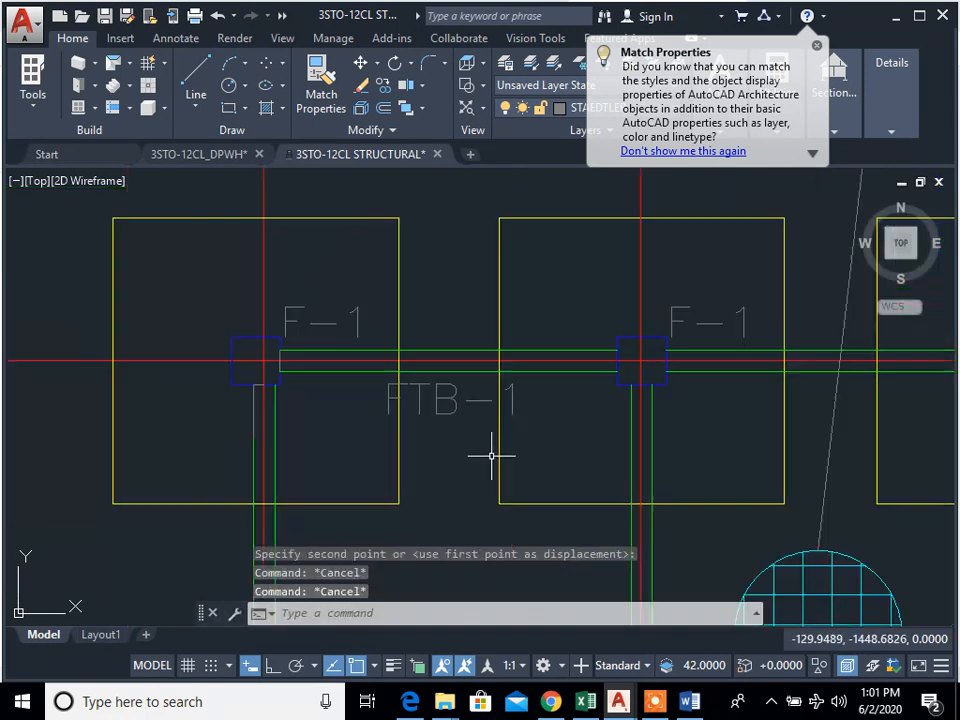
Step: Copy the FTB-1 label to the middle of the grid A tie beam between grids 2 and 3
{"action": "middle_click_drag", "start_coordinate": [488, 457], "coordinate": [465, 449]}
{"action": "type", "text": "cp"}
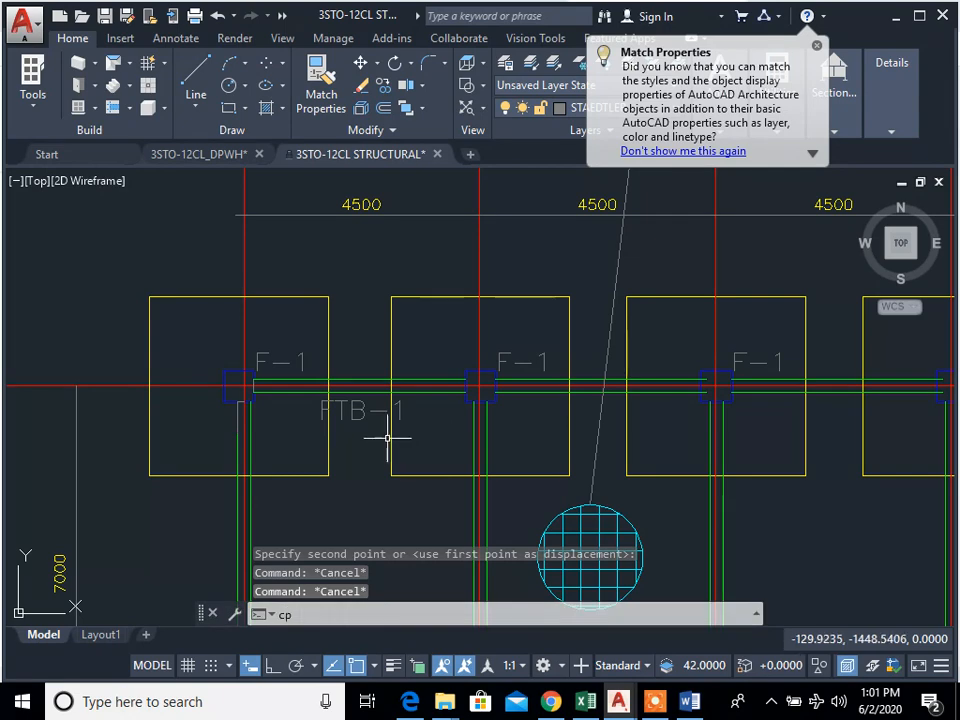
{"action": "key", "text": "space"}
{"action": "left_click", "coordinate": [352, 412]}
{"action": "left_click", "coordinate": [313, 405]}
{"action": "key", "text": "space"}
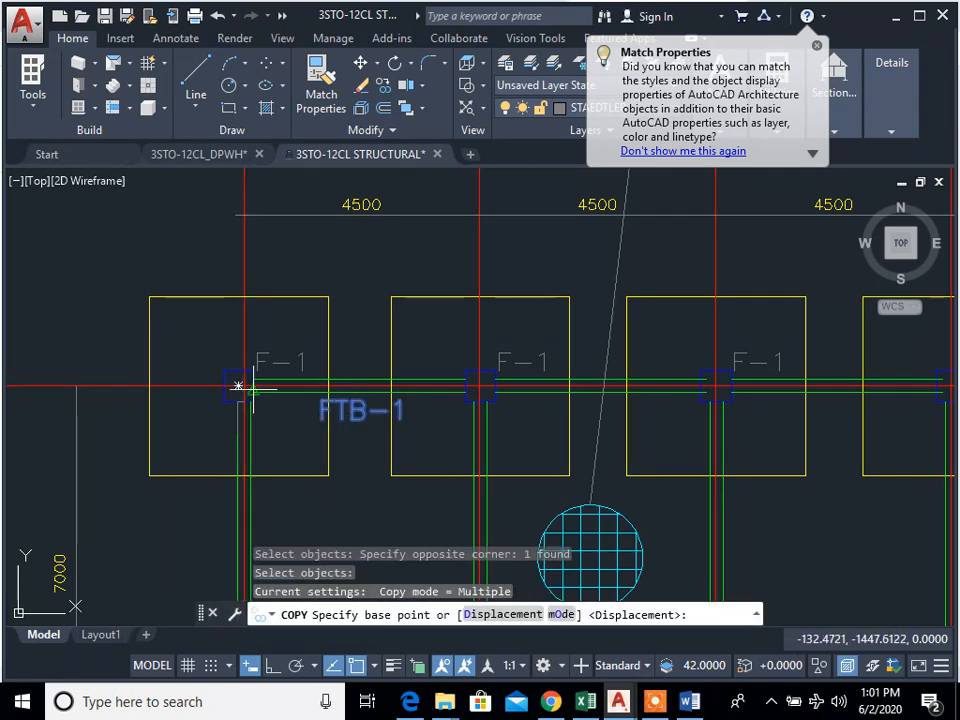
{"action": "left_click", "coordinate": [480, 385]}
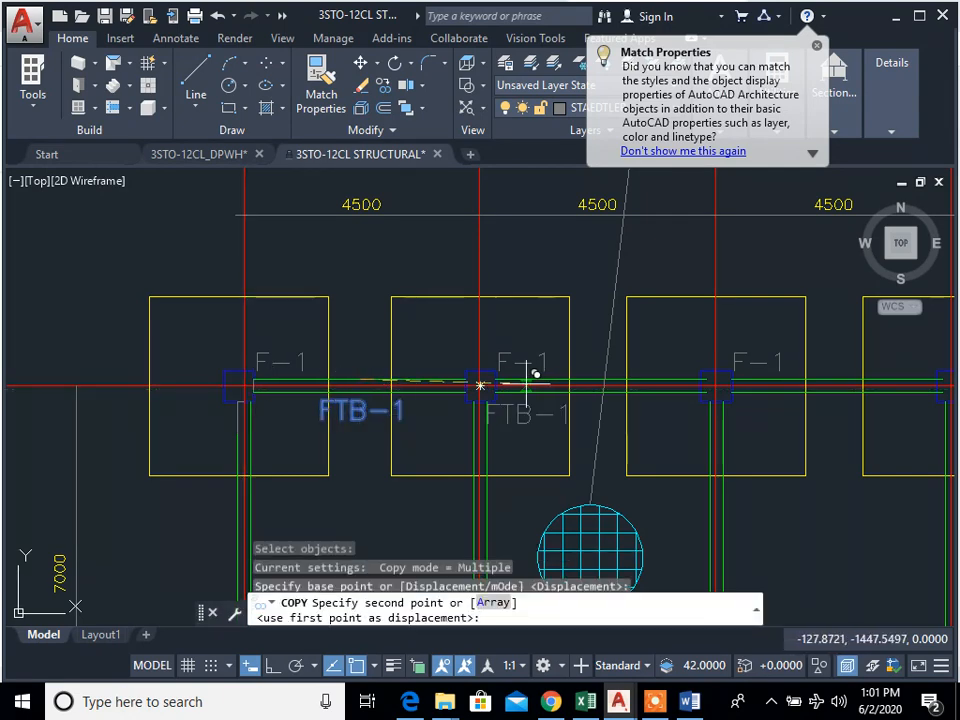
{"action": "left_click", "coordinate": [600, 385]}
{"action": "key", "text": "Escape"}
Step: Copy the two FTB-1 labels together to the grid A tie beams between grids 3 and 5
{"action": "key", "text": "space"}
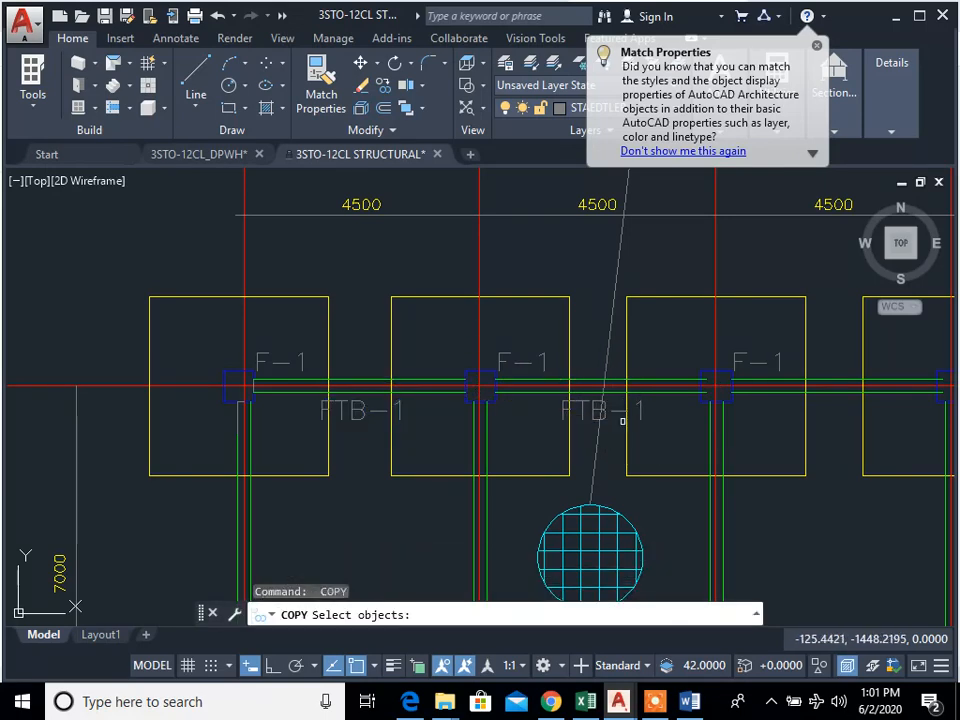
{"action": "left_click_drag", "start_coordinate": [624, 420], "coordinate": [615, 414]}
{"action": "left_click_drag", "start_coordinate": [372, 431], "coordinate": [352, 400]}
{"action": "key", "text": "space"}
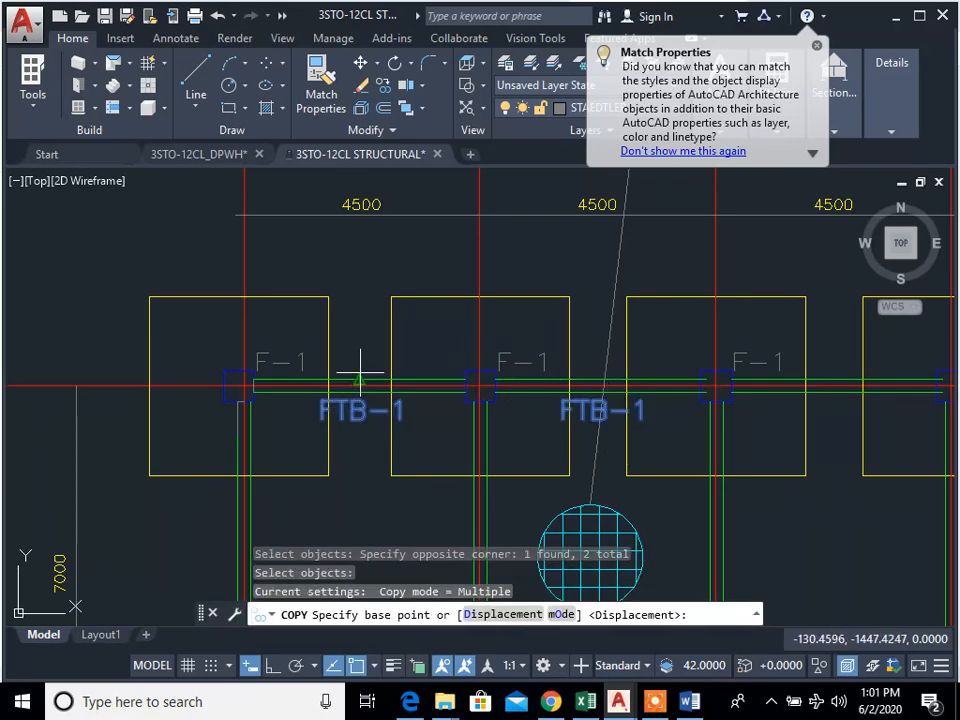
{"action": "left_click", "coordinate": [360, 378]}
{"action": "middle_click_drag", "start_coordinate": [938, 377], "coordinate": [585, 392]}
{"action": "left_click", "coordinate": [483, 383]}
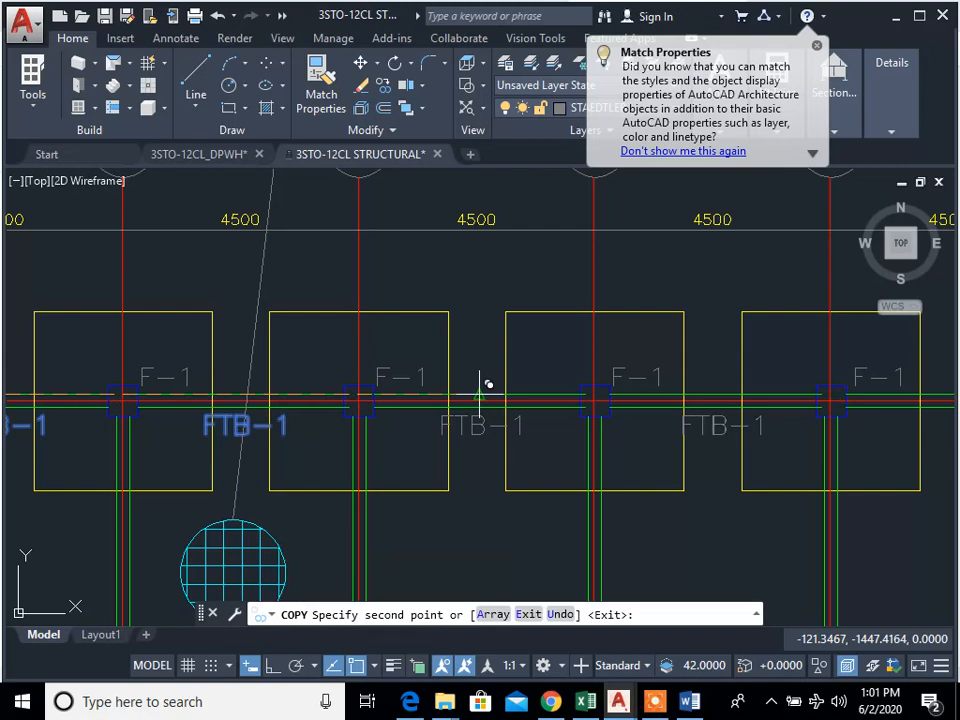
{"action": "scroll", "coordinate": [405, 418], "scroll_direction": "down", "scroll_amount": 2}
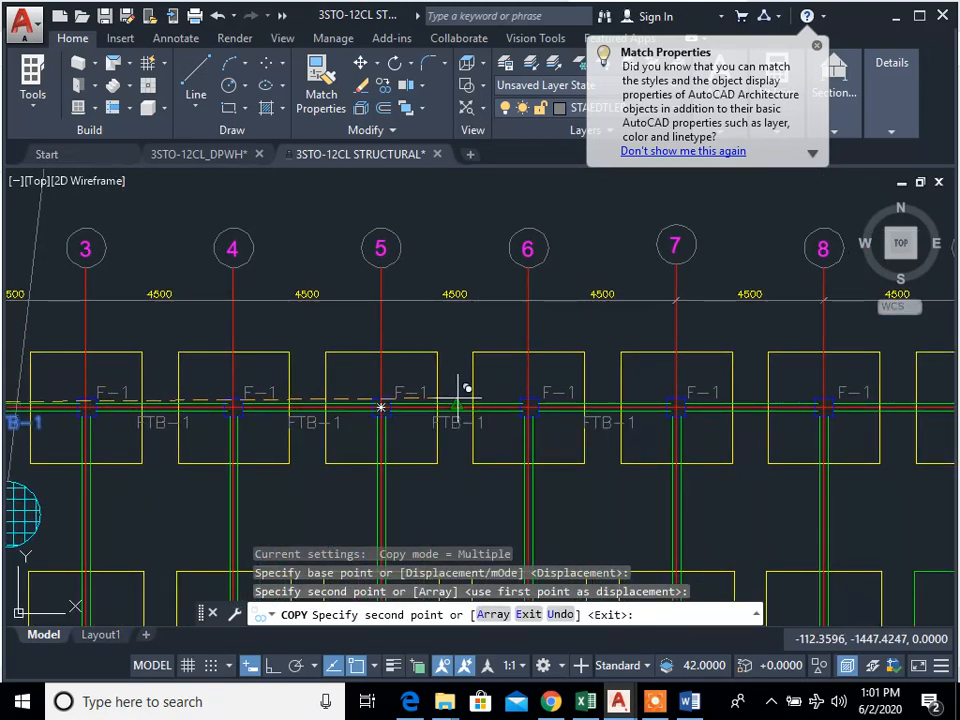
Step: Place further copies of the FTB-1 pair along grid A from grid 5 to grid 11 and end the copying
{"action": "left_click", "coordinate": [462, 390]}
{"action": "left_click", "coordinate": [754, 398]}
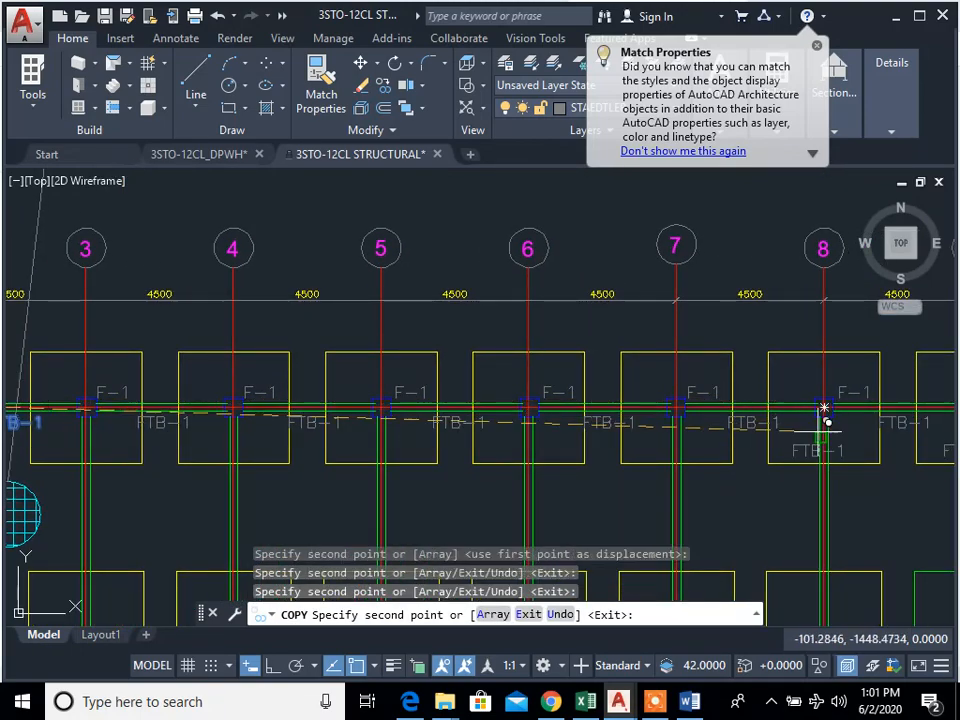
{"action": "middle_click_drag", "start_coordinate": [952, 415], "coordinate": [555, 419]}
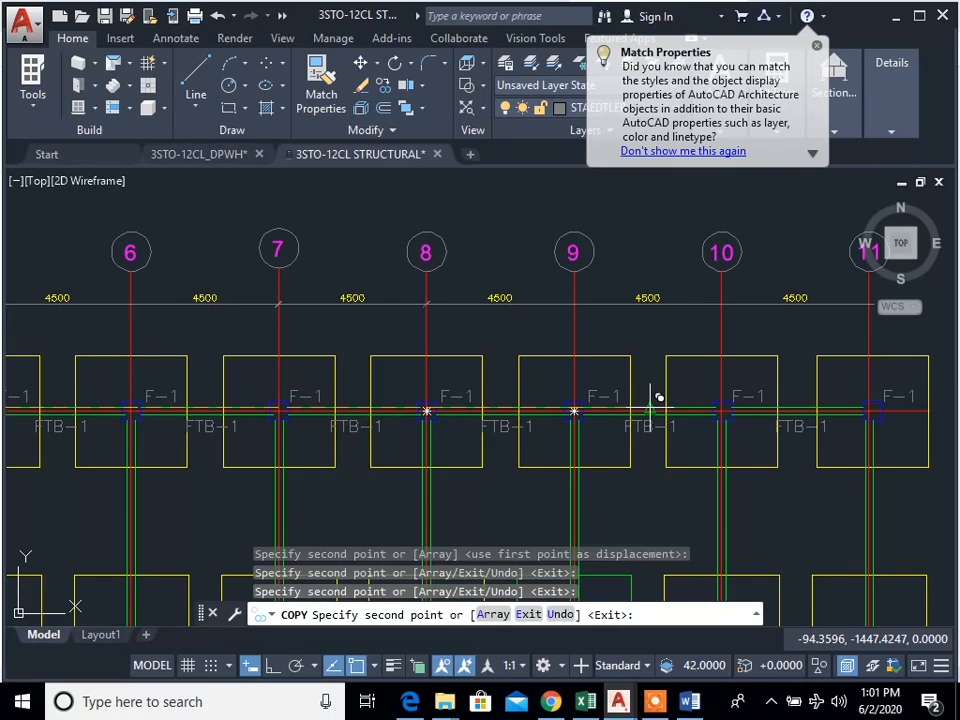
{"action": "middle_click_drag", "start_coordinate": [673, 480], "coordinate": [673, 375]}
{"action": "key", "text": "Escape"}
Step: Copy all ten FTB-1 labels of the grid A tie beams together to the matching positions along grid B
{"action": "type", "text": "c"}
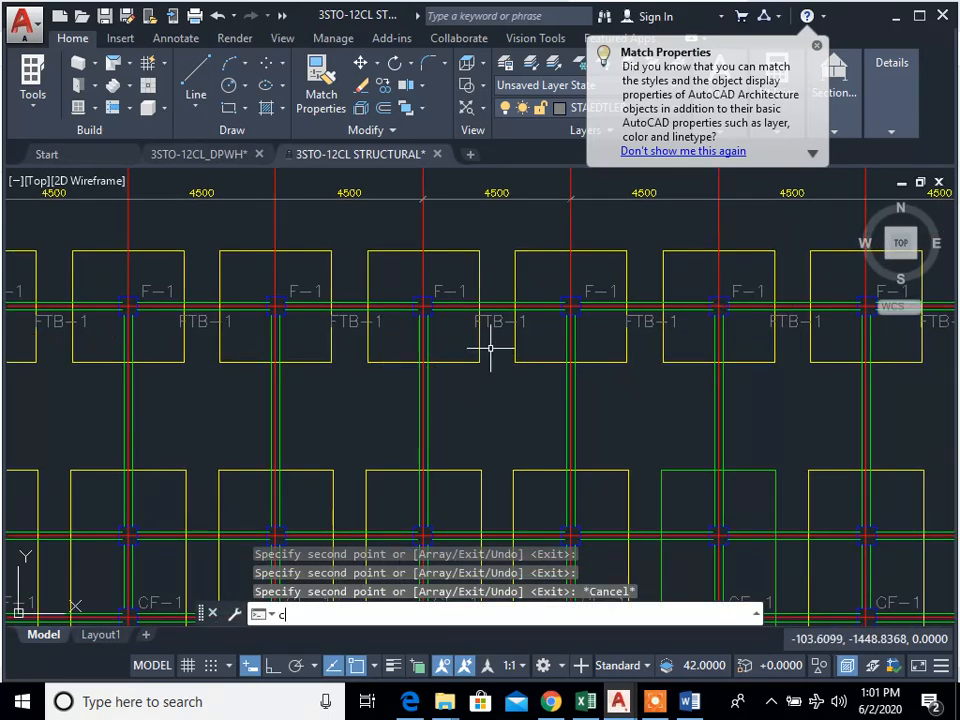
{"action": "type", "text": "p"}
{"action": "key", "text": "Return"}
{"action": "left_click", "coordinate": [497, 324]}
{"action": "left_click", "coordinate": [352, 321]}
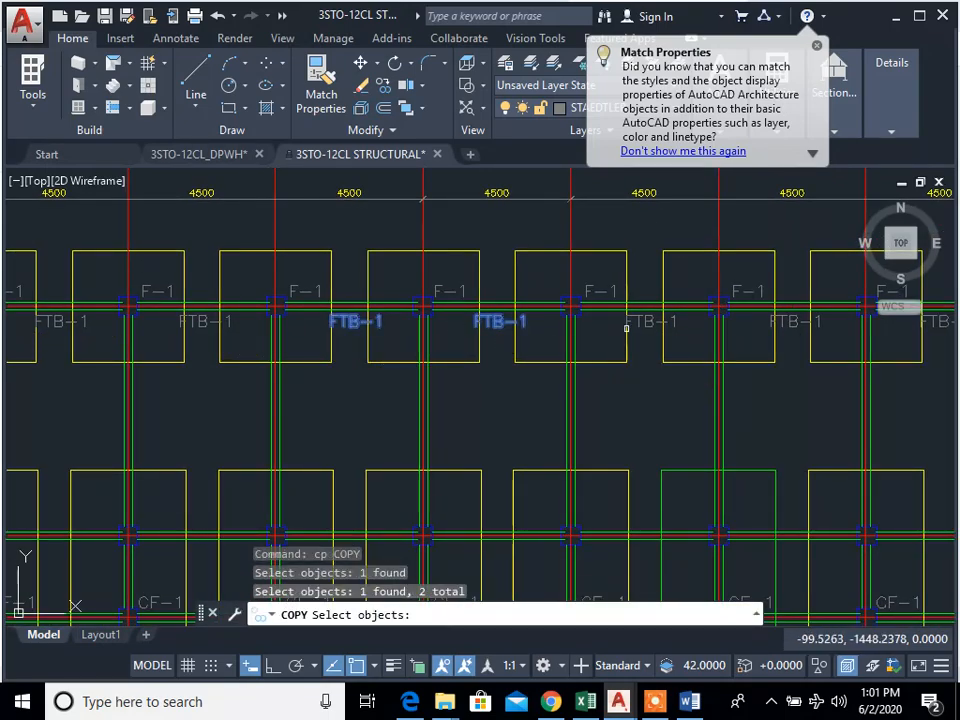
{"action": "left_click", "coordinate": [936, 326]}
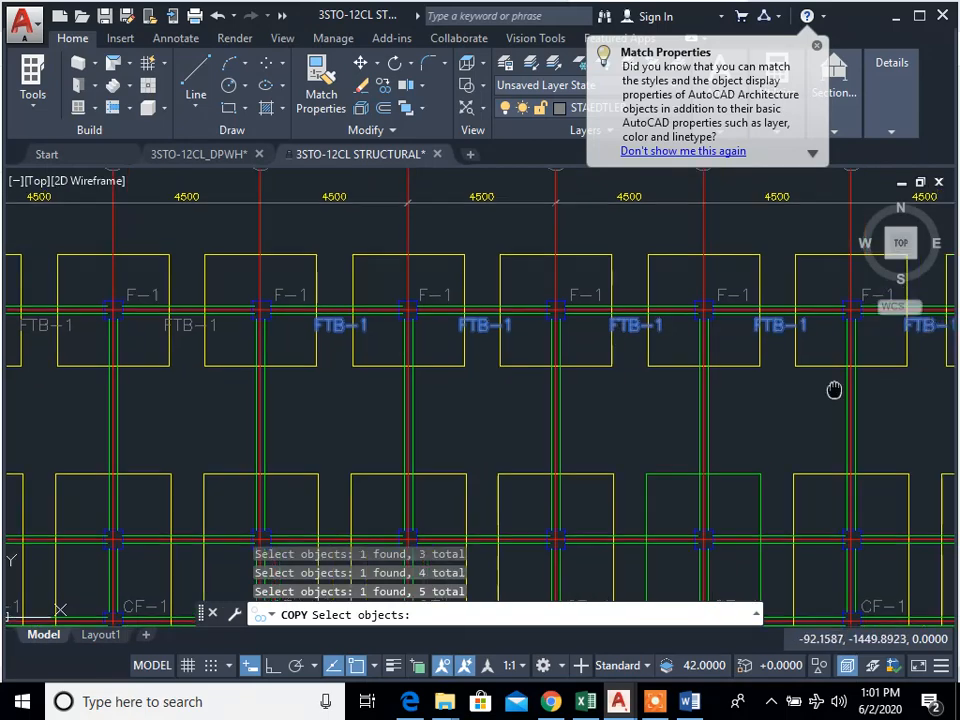
{"action": "scroll", "coordinate": [368, 385], "scroll_direction": "down", "scroll_amount": 3}
{"action": "scroll", "coordinate": [489, 355], "scroll_direction": "up", "scroll_amount": 4}
{"action": "left_click", "coordinate": [525, 348]}
{"action": "left_click", "coordinate": [530, 348]}
{"action": "left_click", "coordinate": [538, 350]}
{"action": "left_click", "coordinate": [529, 332]}
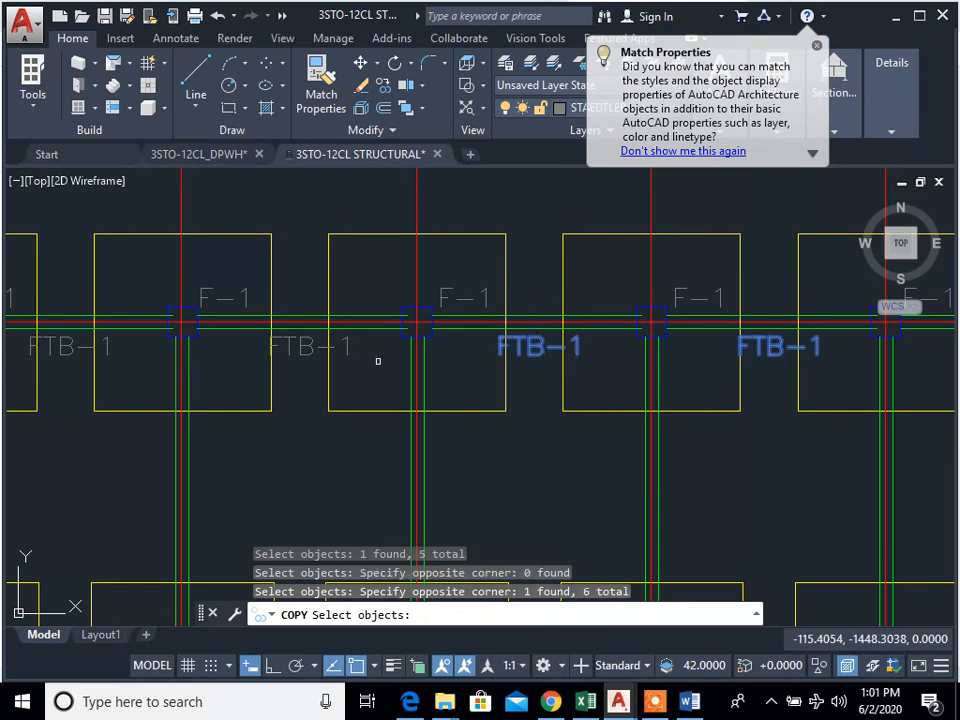
{"action": "left_click", "coordinate": [311, 349]}
{"action": "mouse_move", "coordinate": [287, 392]}
{"action": "middle_mouse_down"}
{"action": "mouse_move", "coordinate": [340, 382]}
{"action": "mouse_move", "coordinate": [504, 407]}
{"action": "mouse_move", "coordinate": [614, 409]}
{"action": "middle_mouse_up"}
{"action": "left_click", "coordinate": [360, 355]}
{"action": "left_click", "coordinate": [401, 357]}
{"action": "left_click", "coordinate": [402, 355]}
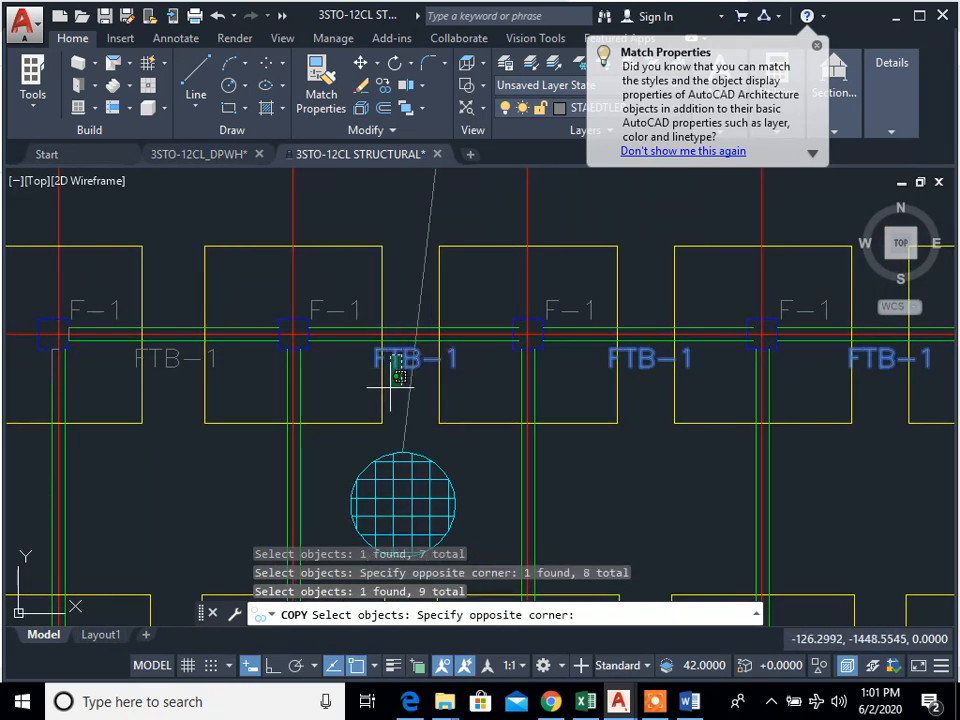
{"action": "left_click", "coordinate": [393, 385]}
{"action": "left_click", "coordinate": [187, 360]}
{"action": "mouse_move", "coordinate": [281, 390]}
{"action": "middle_mouse_down"}
{"action": "mouse_move", "coordinate": [456, 401]}
{"action": "mouse_move", "coordinate": [516, 388]}
{"action": "middle_mouse_up"}
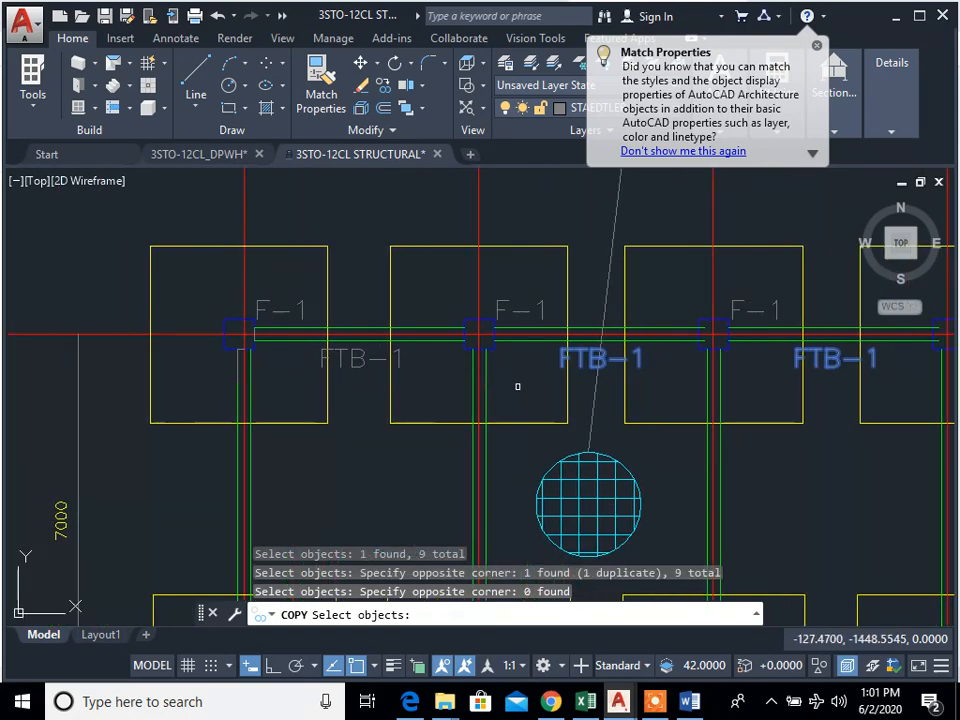
{"action": "left_click", "coordinate": [348, 356]}
{"action": "scroll", "coordinate": [348, 356], "scroll_direction": "down", "scroll_amount": 5}
{"action": "scroll", "coordinate": [320, 390], "scroll_direction": "up", "scroll_amount": 7}
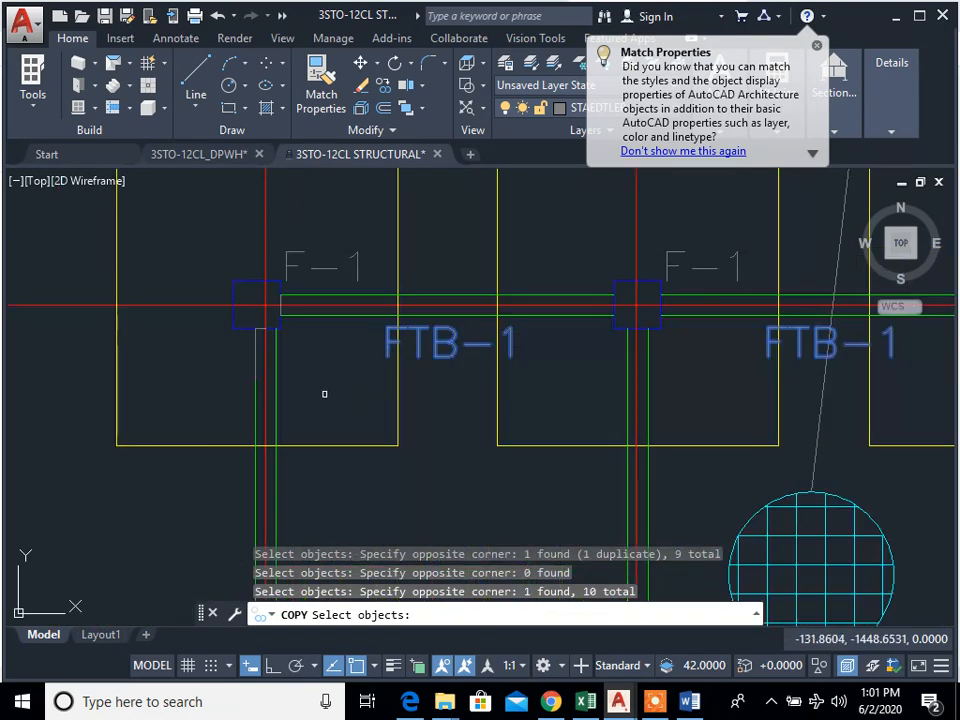
{"action": "key", "text": "Return"}
{"action": "left_click", "coordinate": [281, 327]}
{"action": "scroll", "coordinate": [300, 340], "scroll_direction": "down", "scroll_amount": 4}
{"action": "scroll", "coordinate": [326, 418], "scroll_direction": "up", "scroll_amount": 6}
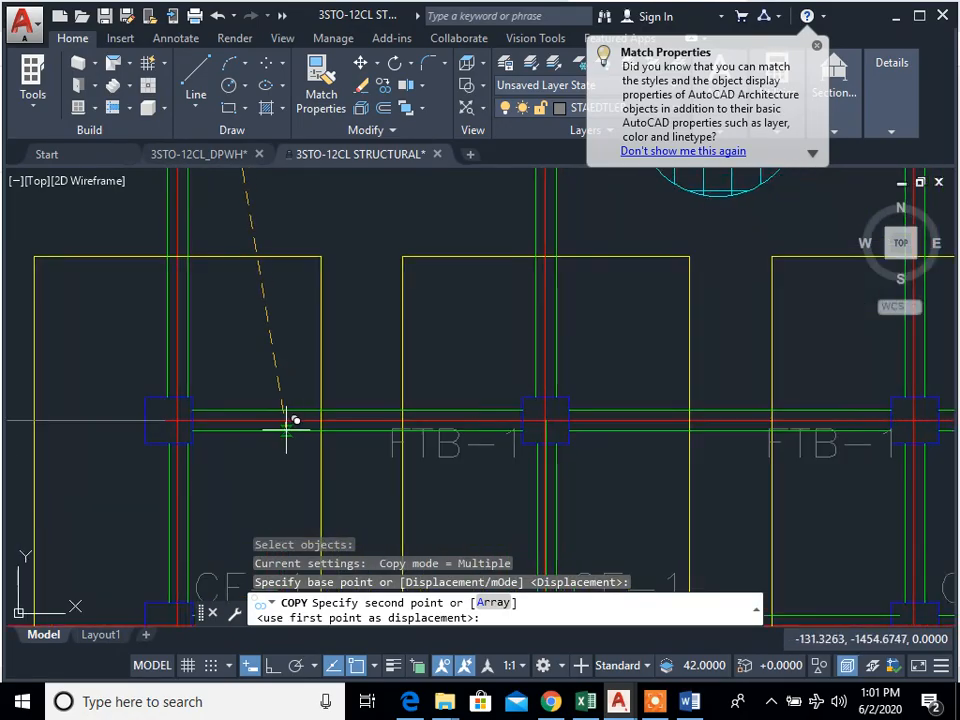
{"action": "left_click", "coordinate": [170, 420]}
Step: Place another copy of the ten FTB-1 labels along the grid C tie beams and end the copying
{"action": "scroll", "coordinate": [290, 400], "scroll_direction": "down", "scroll_amount": 2}
{"action": "scroll", "coordinate": [235, 440], "scroll_direction": "up", "scroll_amount": 4}
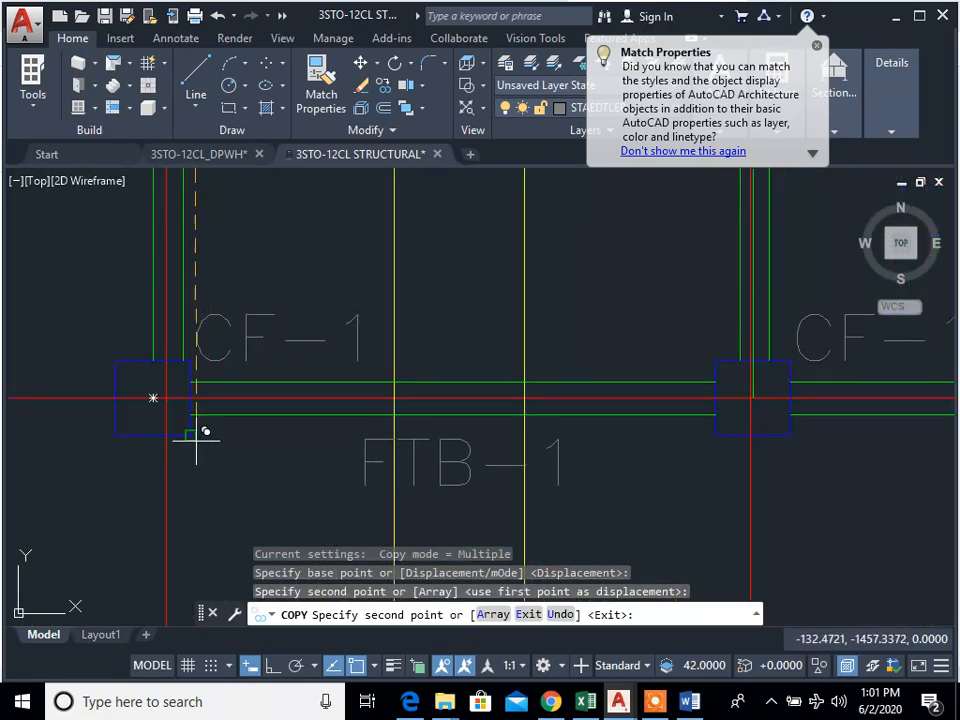
{"action": "left_click", "coordinate": [214, 432]}
{"action": "scroll", "coordinate": [398, 462], "scroll_direction": "down", "scroll_amount": 4}
{"action": "scroll", "coordinate": [398, 468], "scroll_direction": "down", "scroll_amount": 5}
{"action": "key", "text": "Escape"}
{"action": "scroll", "coordinate": [317, 450], "scroll_direction": "up", "scroll_amount": 1}
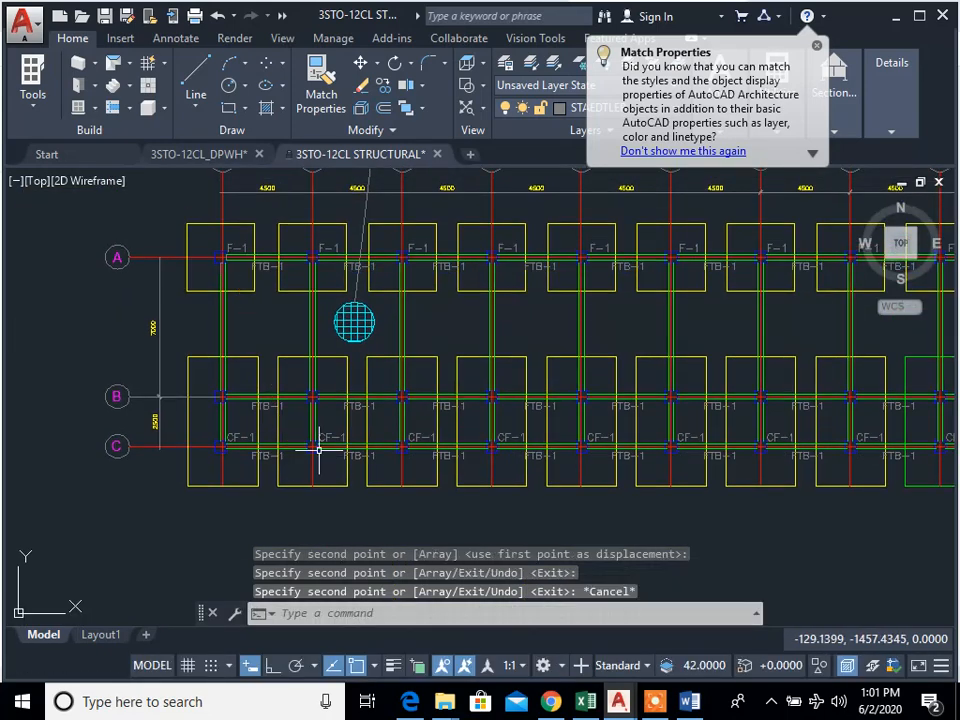
{"action": "scroll", "coordinate": [482, 467], "scroll_direction": "down", "scroll_amount": 3}
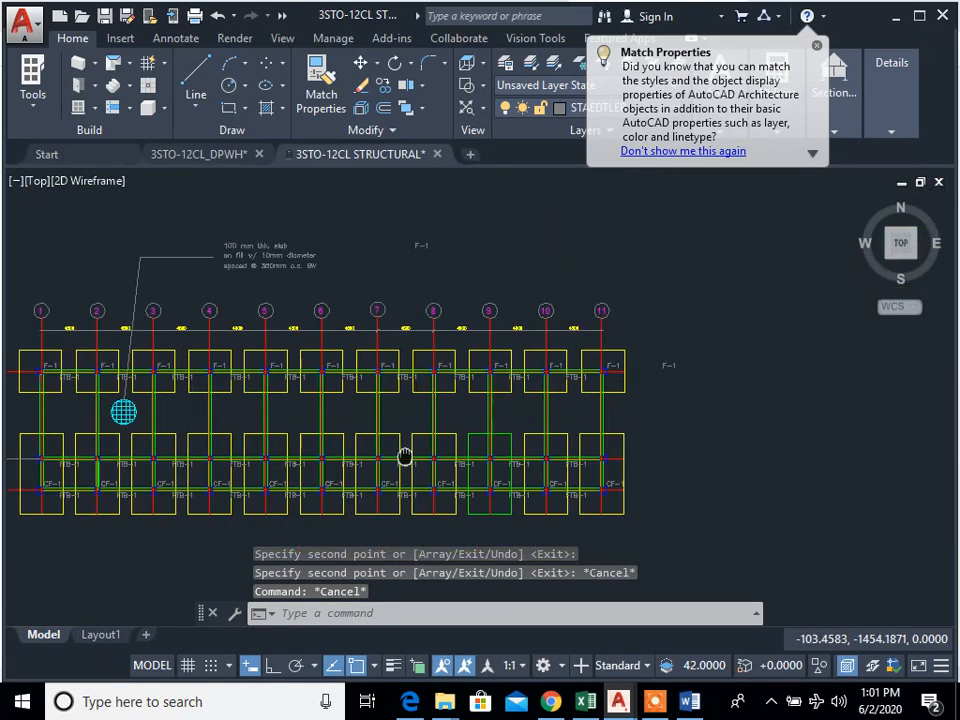
{"action": "scroll", "coordinate": [553, 407], "scroll_direction": "up", "scroll_amount": 2}
{"action": "scroll", "coordinate": [323, 390], "scroll_direction": "up", "scroll_amount": 3}
{"action": "scroll", "coordinate": [323, 390], "scroll_direction": "up", "scroll_amount": 2}
{"action": "type", "text": "p"}
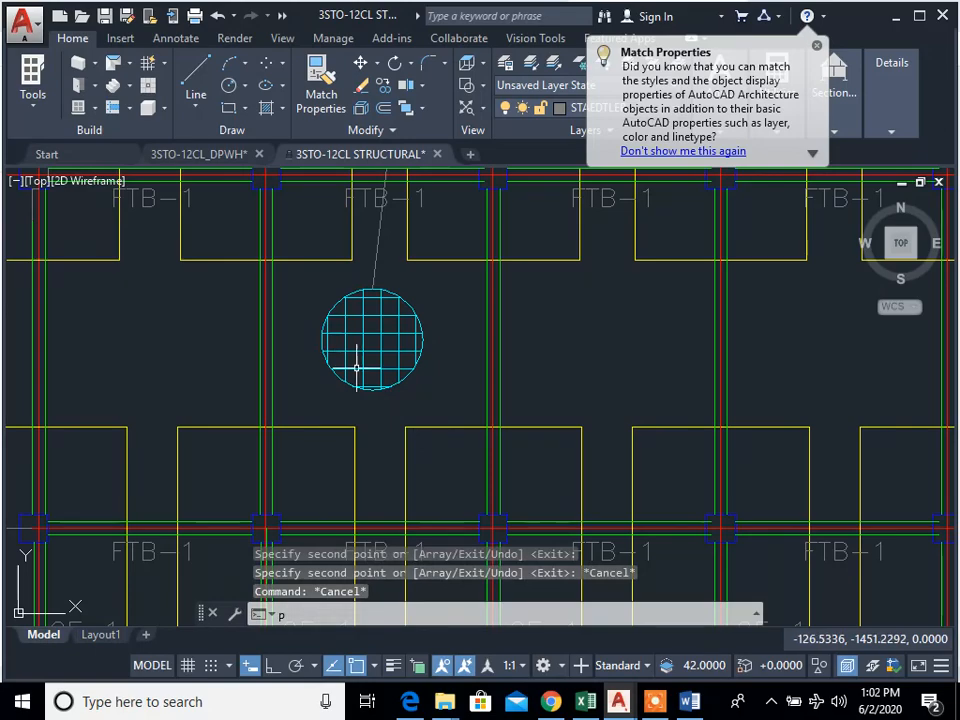
{"action": "key", "text": "Escape"}
{"action": "key", "text": "Escape"}
{"action": "key", "text": "Escape"}
{"action": "type", "text": "cp"}
{"action": "key", "text": "Return"}
{"action": "scroll", "coordinate": [321, 332], "scroll_direction": "up", "scroll_amount": 2}
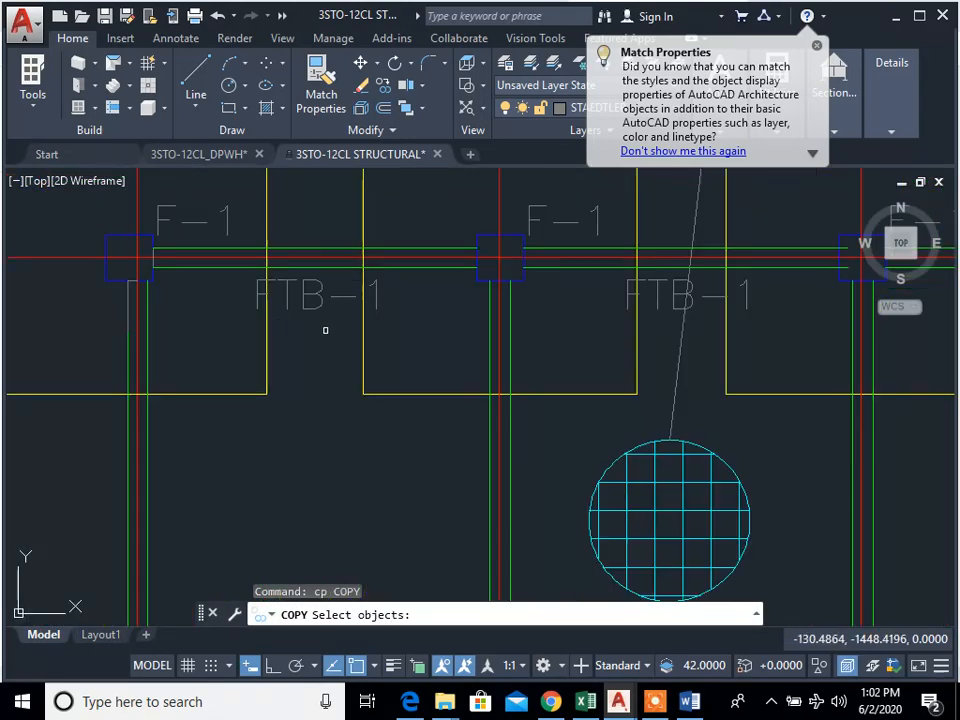
{"action": "left_click", "coordinate": [321, 332]}
{"action": "key", "text": "Escape"}
{"action": "key", "text": "Escape"}
Step: Copy the FTB-1 label between A-1 and A-2 straight down into the open bay between grids A and B
{"action": "type", "text": "cp"}
{"action": "key", "text": "Return"}
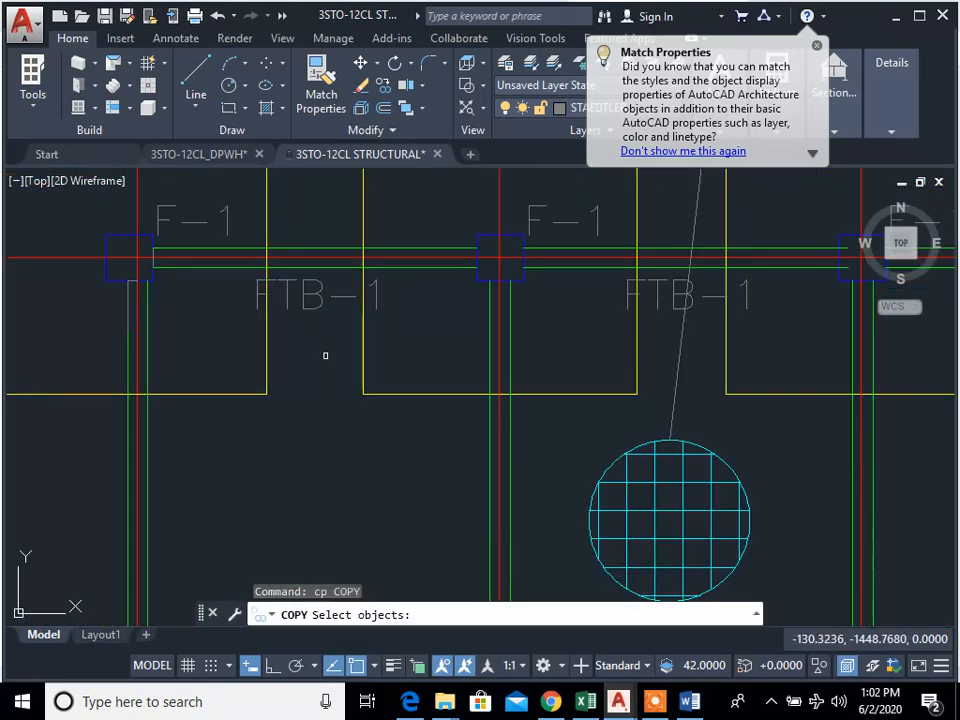
{"action": "left_click", "coordinate": [326, 355]}
{"action": "left_click", "coordinate": [312, 309]}
{"action": "key", "text": "Return"}
{"action": "left_click", "coordinate": [320, 367]}
{"action": "scroll", "coordinate": [320, 478], "scroll_direction": "down", "scroll_amount": 2}
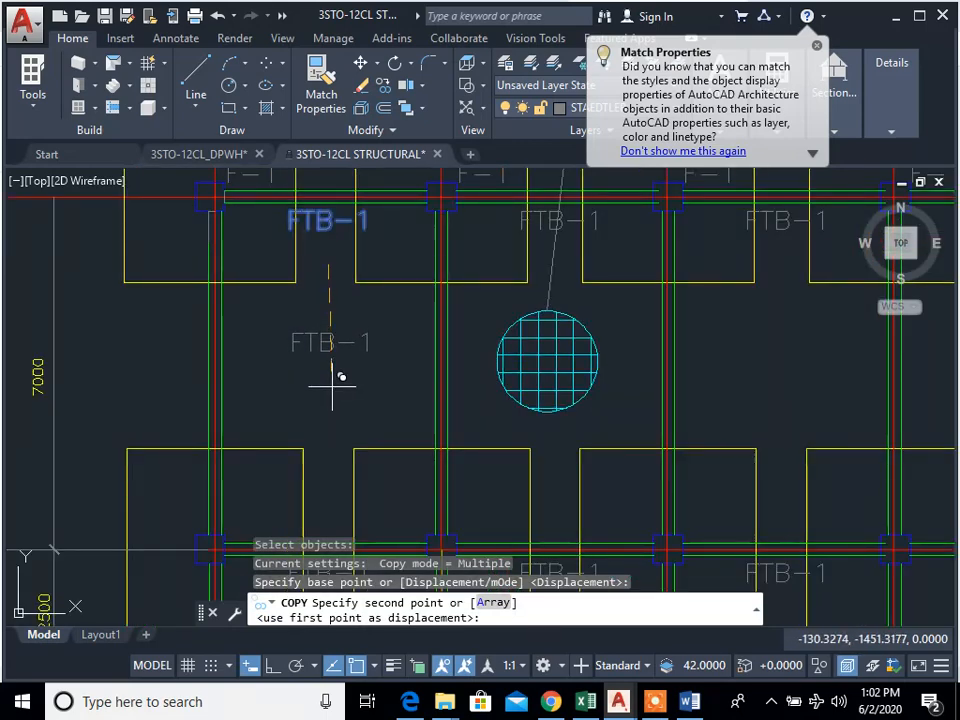
{"action": "key", "text": "F8"}
{"action": "left_click", "coordinate": [332, 392]}
{"action": "key", "text": "Escape"}
Step: Rotate the copied FTB-1 label in the bay between grids 1 and 2 so it reads vertically
{"action": "key", "text": "Escape"}
{"action": "type", "text": "ro"}
{"action": "key", "text": "Return"}
{"action": "left_click", "coordinate": [388, 413]}
{"action": "left_click", "coordinate": [348, 346]}
{"action": "key", "text": "Return"}
{"action": "left_click", "coordinate": [361, 386]}
{"action": "left_click", "coordinate": [325, 306]}
{"action": "key", "text": "Return"}
{"action": "key", "text": "Escape"}
{"action": "key", "text": "Escape"}
Step: Move the vertical FTB-1 label right beside the grid 1 tie beam, about midway between grids A and B
{"action": "type", "text": "m"}
{"action": "key", "text": "Return"}
{"action": "left_click", "coordinate": [338, 427]}
{"action": "left_click", "coordinate": [314, 384]}
{"action": "key", "text": "Return"}
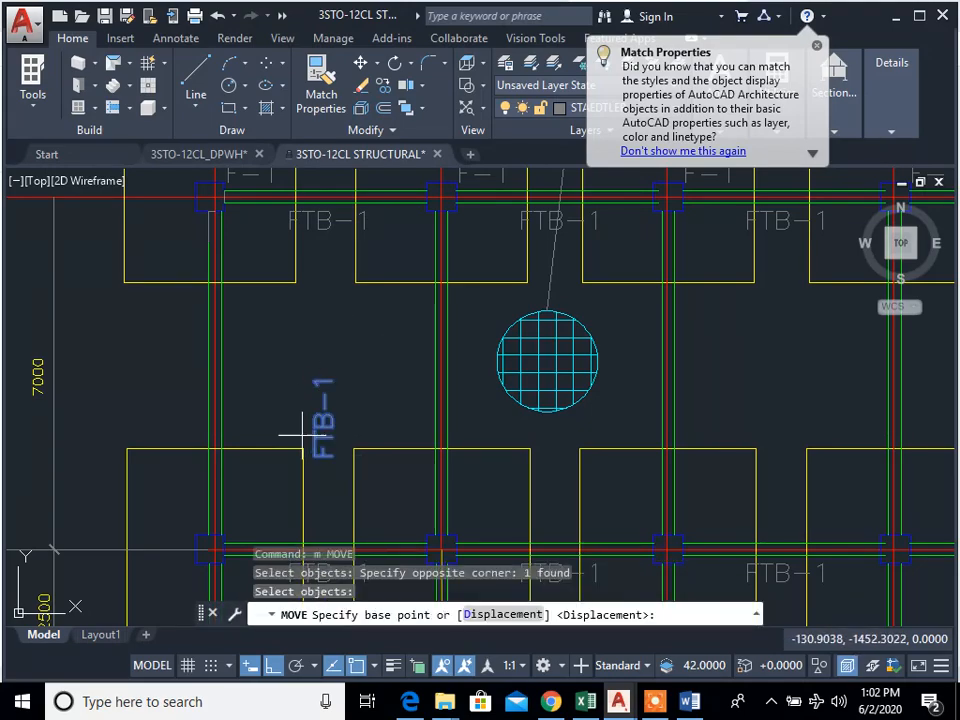
{"action": "left_click", "coordinate": [331, 455]}
{"action": "key", "text": "F8"}
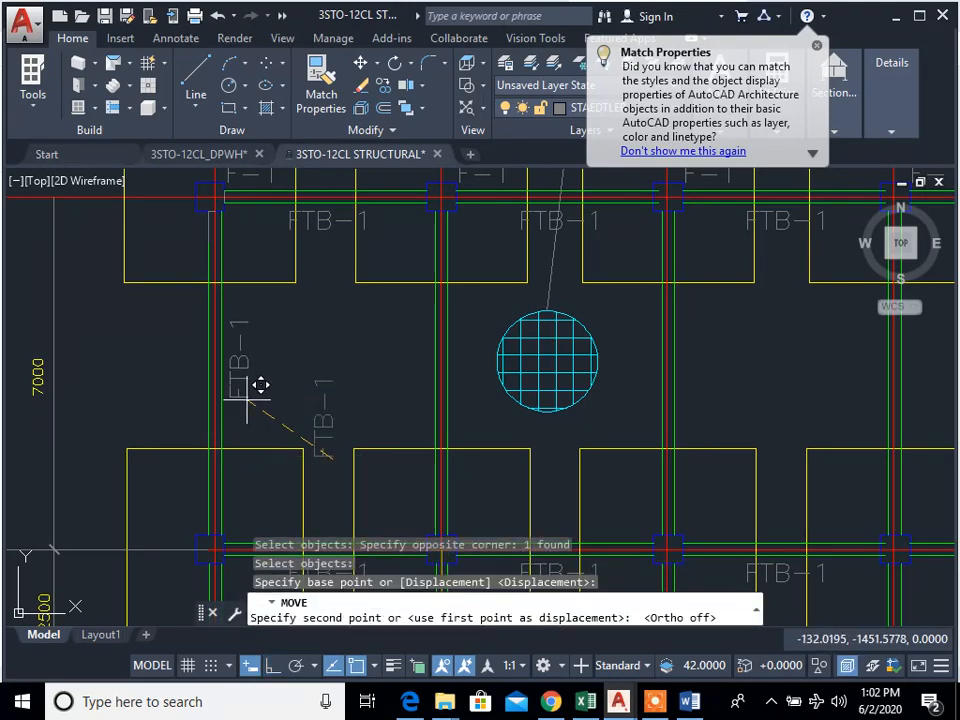
{"action": "key", "text": "Escape"}
{"action": "key", "text": "Escape"}
{"action": "key", "text": "Escape"}
Step: Copy the vertical FTB-1 label from the grid 1 tie beam to the grid 2 tie beam between grids A and B
{"action": "scroll", "coordinate": [253, 399], "scroll_direction": "down", "scroll_amount": 3}
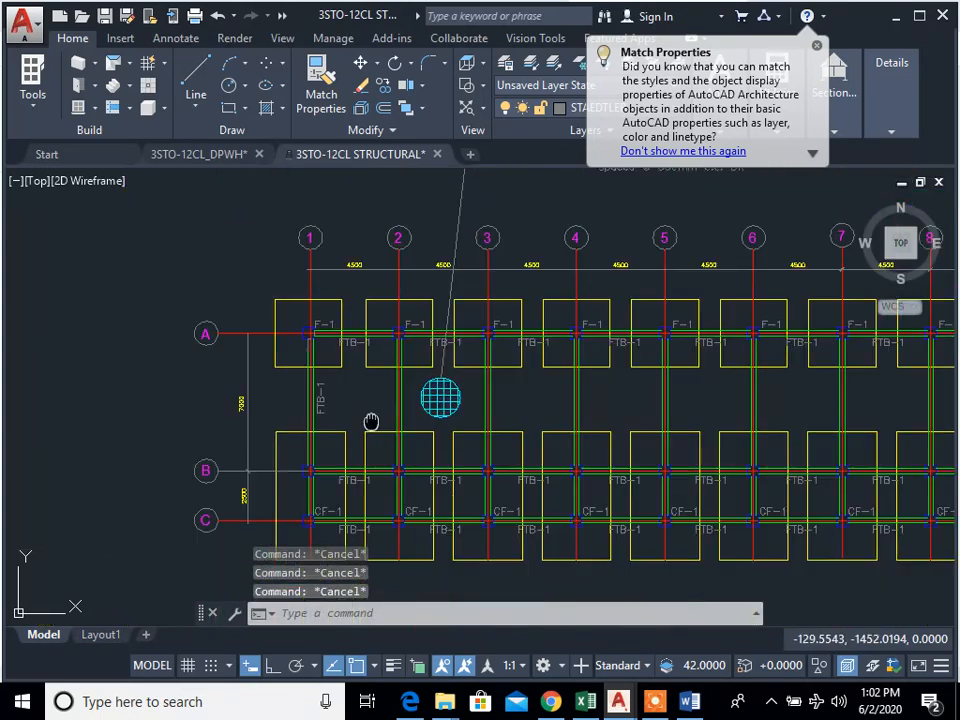
{"action": "type", "text": "cp"}
{"action": "scroll", "coordinate": [371, 422], "scroll_direction": "up", "scroll_amount": 3}
{"action": "key", "text": "Return"}
{"action": "scroll", "coordinate": [310, 408], "scroll_direction": "up", "scroll_amount": 2}
{"action": "left_click", "coordinate": [342, 440]}
{"action": "left_click", "coordinate": [300, 396]}
{"action": "key", "text": "Return"}
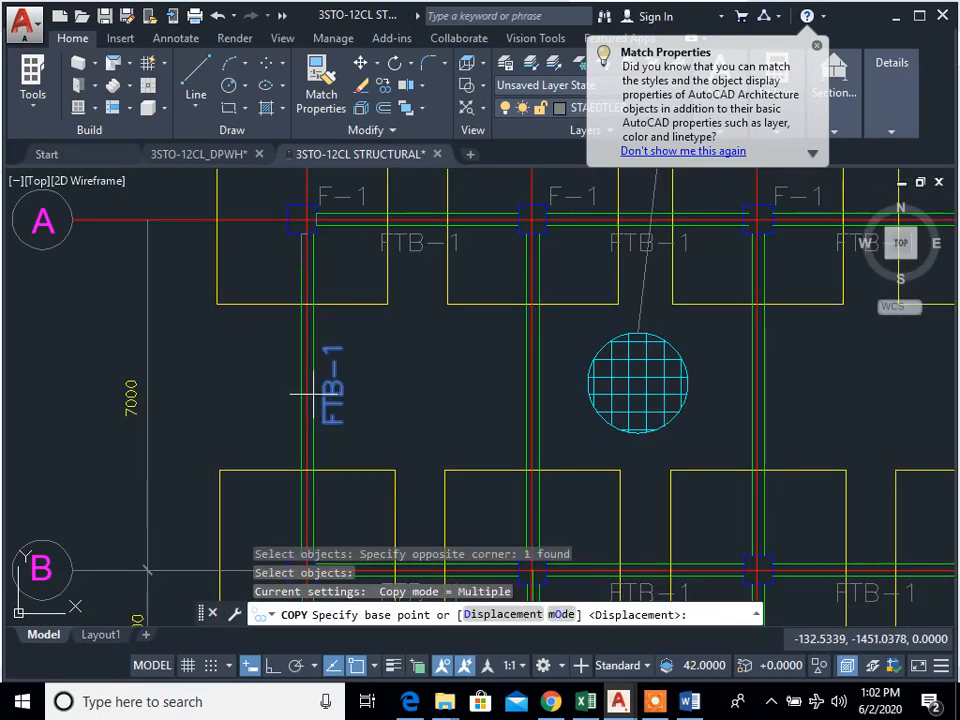
{"action": "left_click", "coordinate": [312, 396]}
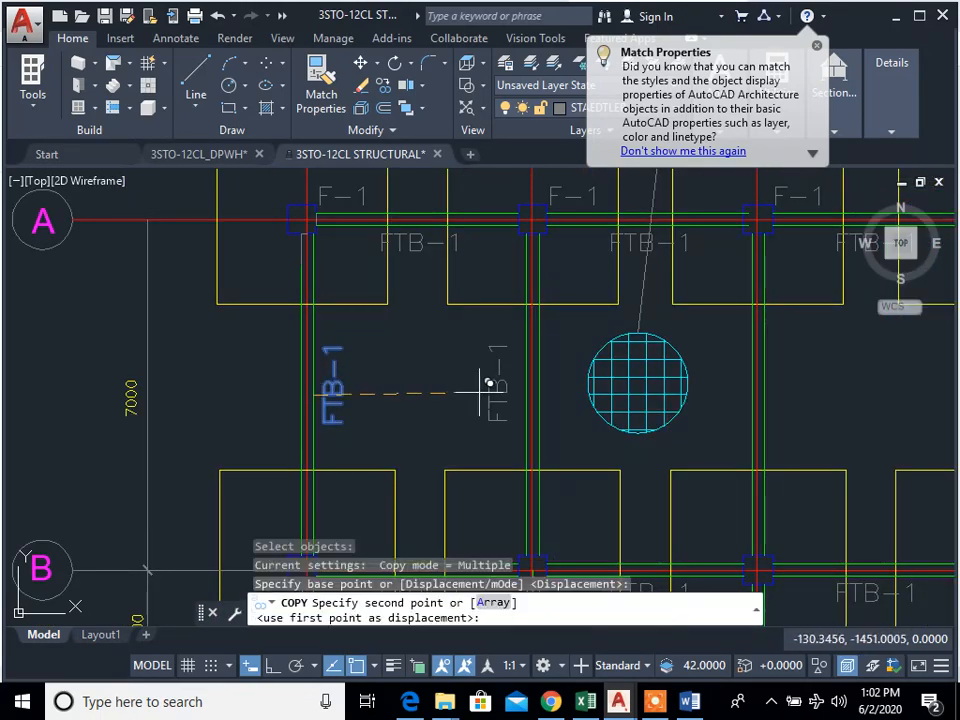
{"action": "left_click", "coordinate": [532, 401]}
{"action": "key", "text": "Escape"}
{"action": "key", "text": "Escape"}
Step: Copy the two vertical FTB-1 labels together to the grid 3 and grid 4 tie beams between grids A and B
{"action": "key", "text": "Return"}
{"action": "left_click", "coordinate": [577, 439]}
{"action": "left_click", "coordinate": [555, 376]}
{"action": "left_click", "coordinate": [419, 423]}
{"action": "left_click", "coordinate": [332, 350]}
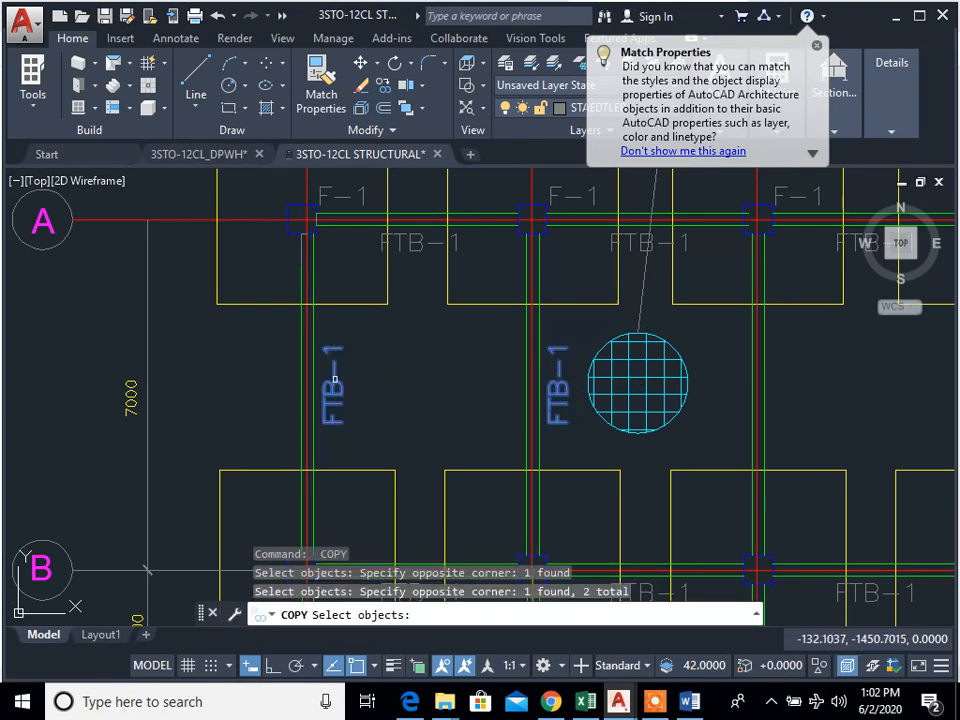
{"action": "key", "text": "Return"}
{"action": "left_click", "coordinate": [540, 396]}
{"action": "middle_click_drag", "start_coordinate": [904, 429], "coordinate": [531, 413]}
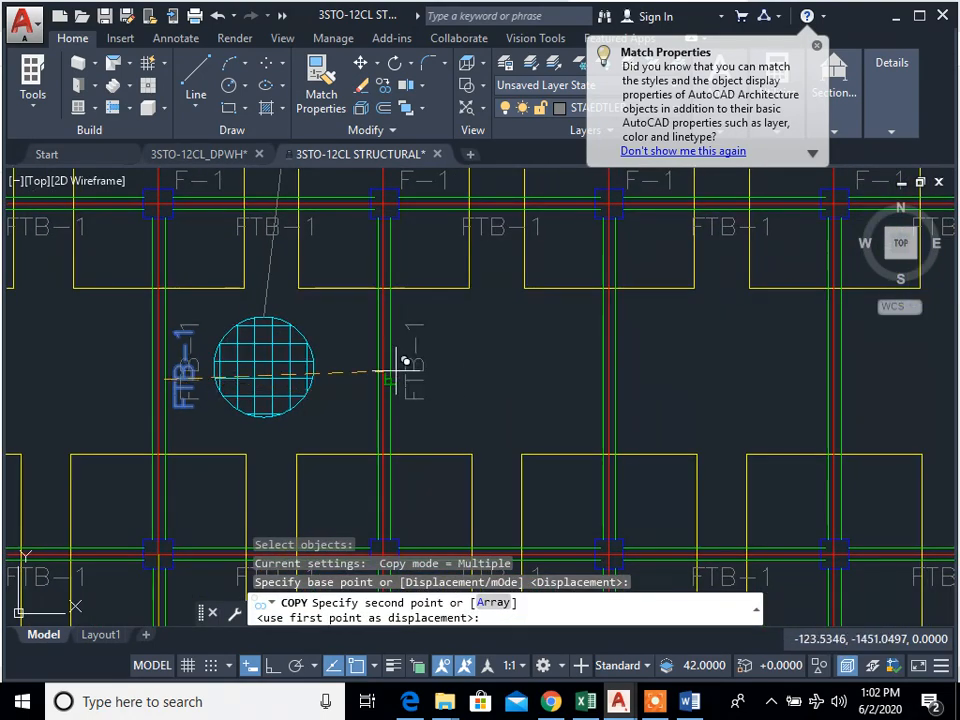
{"action": "left_click", "coordinate": [615, 379]}
Step: Place further copies of the vertical FTB-1 pair on the tie beams of grids 5 to 11 between grids A and B
{"action": "middle_click_drag", "start_coordinate": [896, 417], "coordinate": [362, 419]}
{"action": "left_click", "coordinate": [532, 380]}
{"action": "middle_click_drag", "start_coordinate": [773, 387], "coordinate": [421, 392]}
{"action": "left_click", "coordinate": [640, 376]}
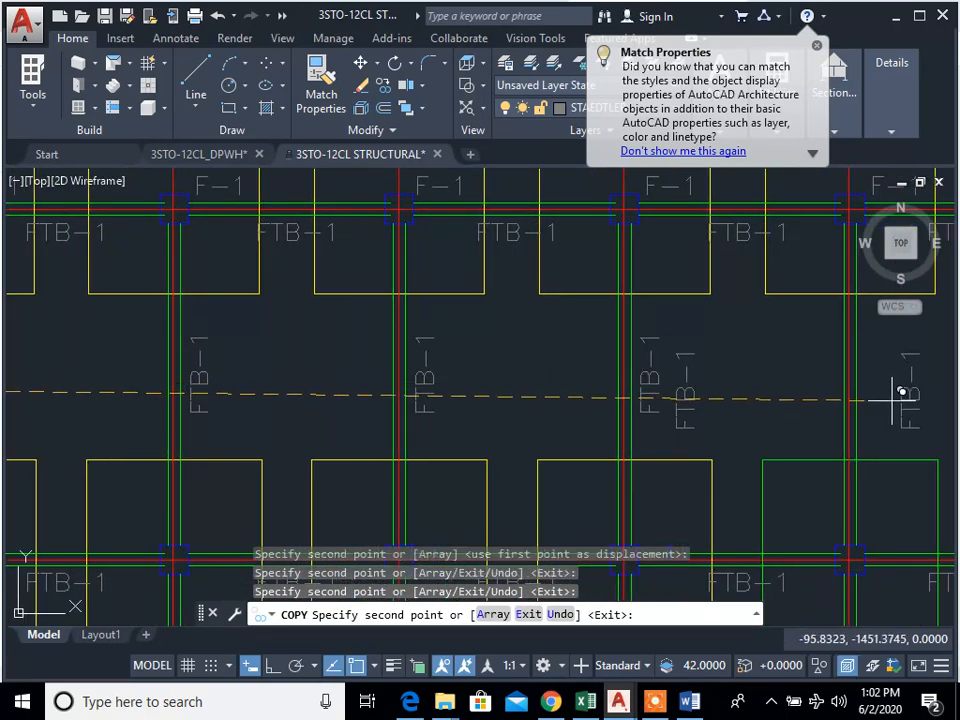
{"action": "middle_click_drag", "start_coordinate": [655, 388], "coordinate": [520, 393]}
{"action": "left_click", "coordinate": [509, 390]}
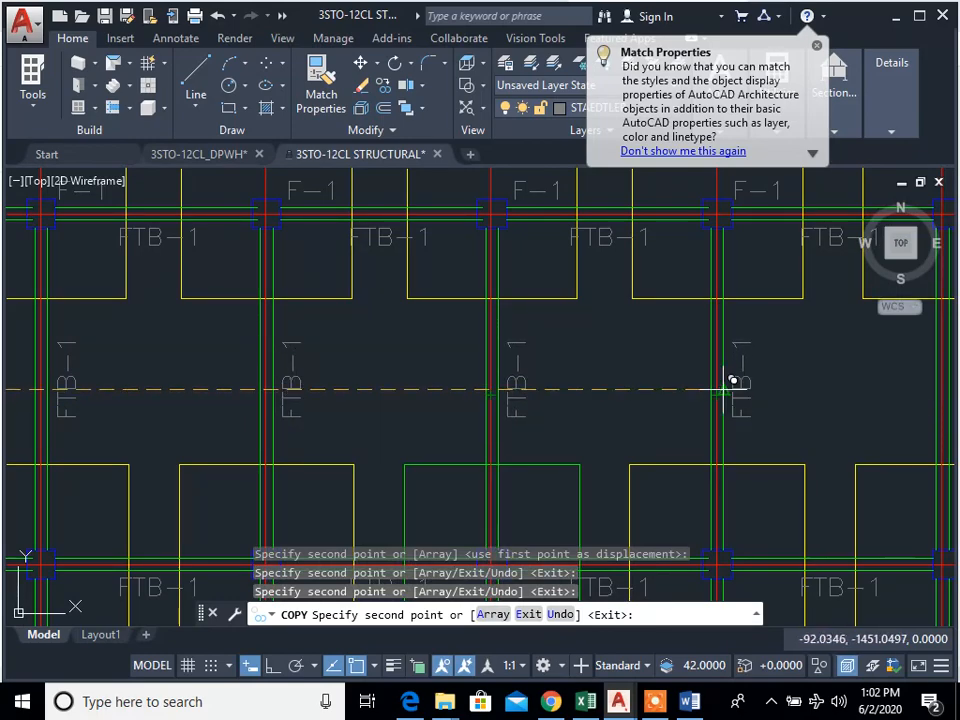
{"action": "left_click", "coordinate": [724, 388]}
{"action": "middle_click_drag", "start_coordinate": [886, 406], "coordinate": [479, 390]}
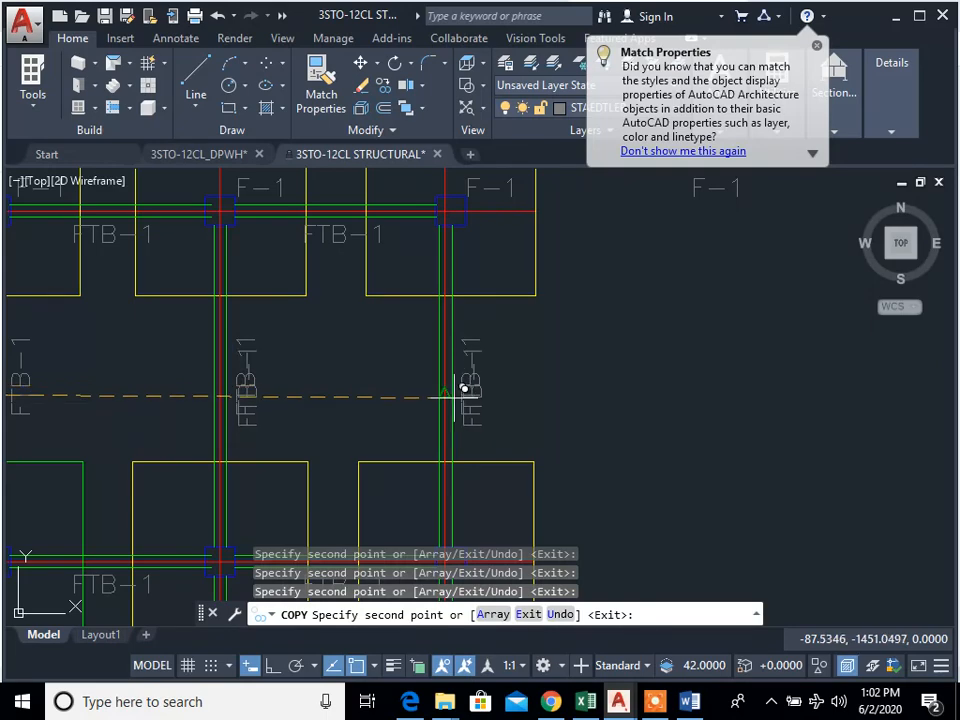
Step: Place a copy of the vertical FTB-1 pair on the grid 1 and grid 2 tie beams between grids B and C
{"action": "scroll", "coordinate": [645, 327], "scroll_direction": "down", "scroll_amount": 5}
{"action": "scroll", "coordinate": [365, 418], "scroll_direction": "up", "scroll_amount": 5}
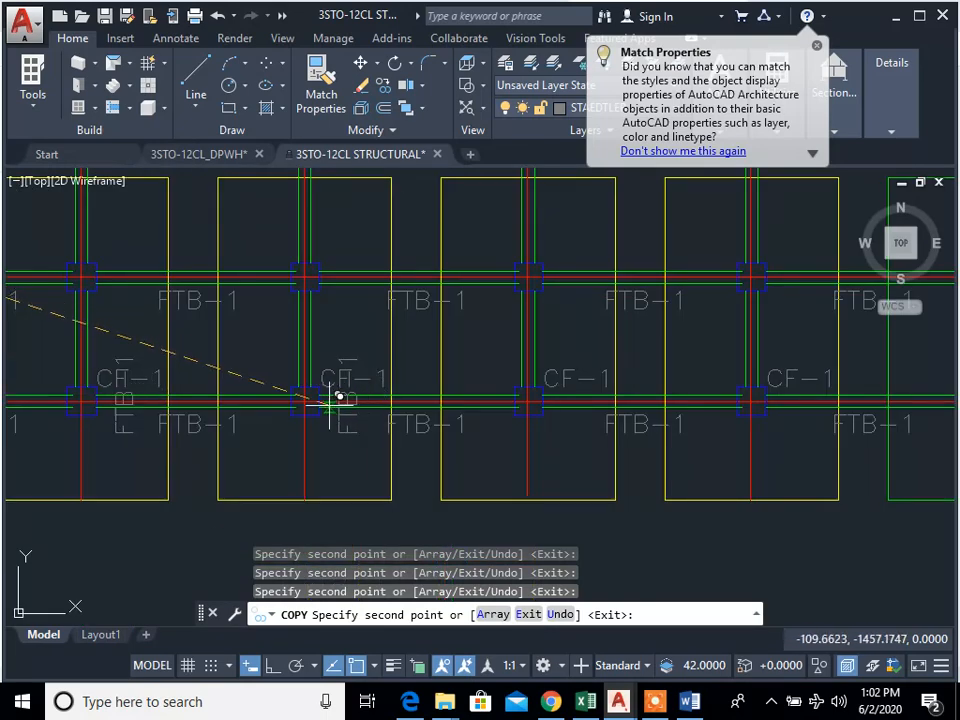
{"action": "middle_click_drag", "start_coordinate": [312, 449], "coordinate": [582, 435]}
{"action": "middle_click_drag", "start_coordinate": [331, 418], "coordinate": [454, 415]}
{"action": "middle_click_drag", "start_coordinate": [240, 404], "coordinate": [567, 408]}
{"action": "middle_click_drag", "start_coordinate": [290, 394], "coordinate": [448, 416]}
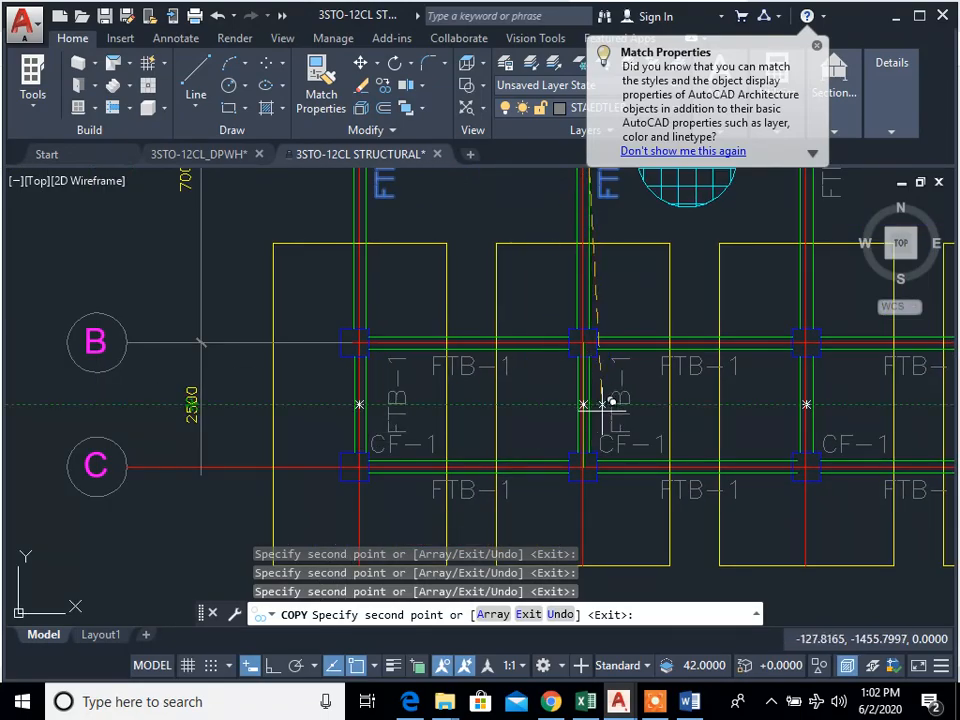
{"action": "middle_click_drag", "start_coordinate": [852, 437], "coordinate": [472, 443]}
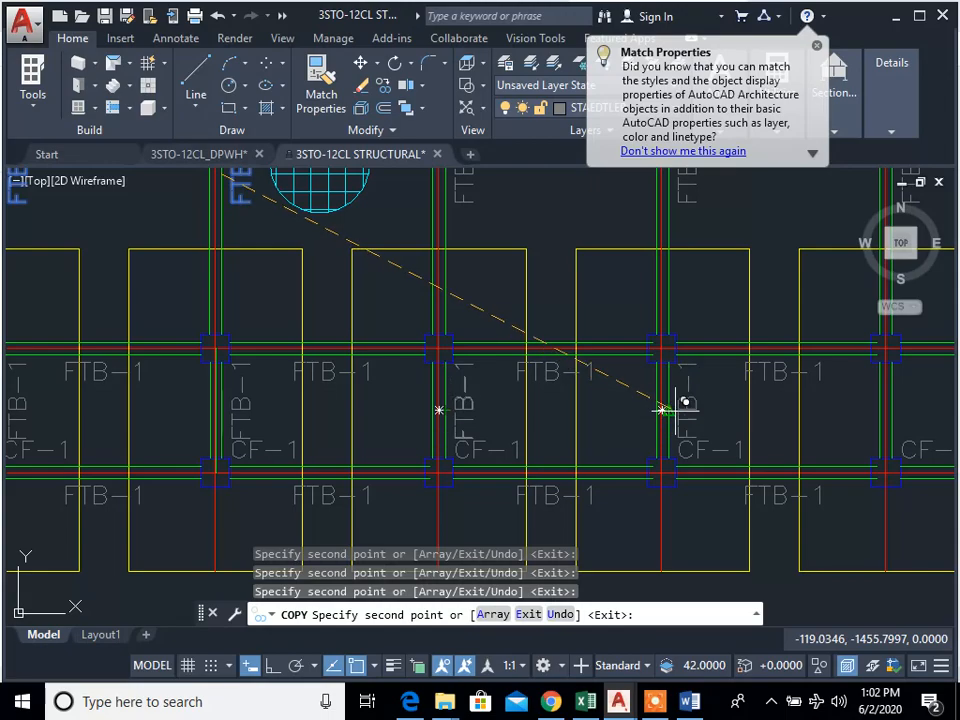
Step: Place further vertical FTB-1 pairs on the tie beams of grids 3 to 11 between grids B and C, and end the copying
{"action": "middle_click_drag", "start_coordinate": [885, 408], "coordinate": [505, 412]}
{"action": "middle_click_drag", "start_coordinate": [789, 454], "coordinate": [453, 458]}
{"action": "middle_click_drag", "start_coordinate": [849, 439], "coordinate": [420, 450]}
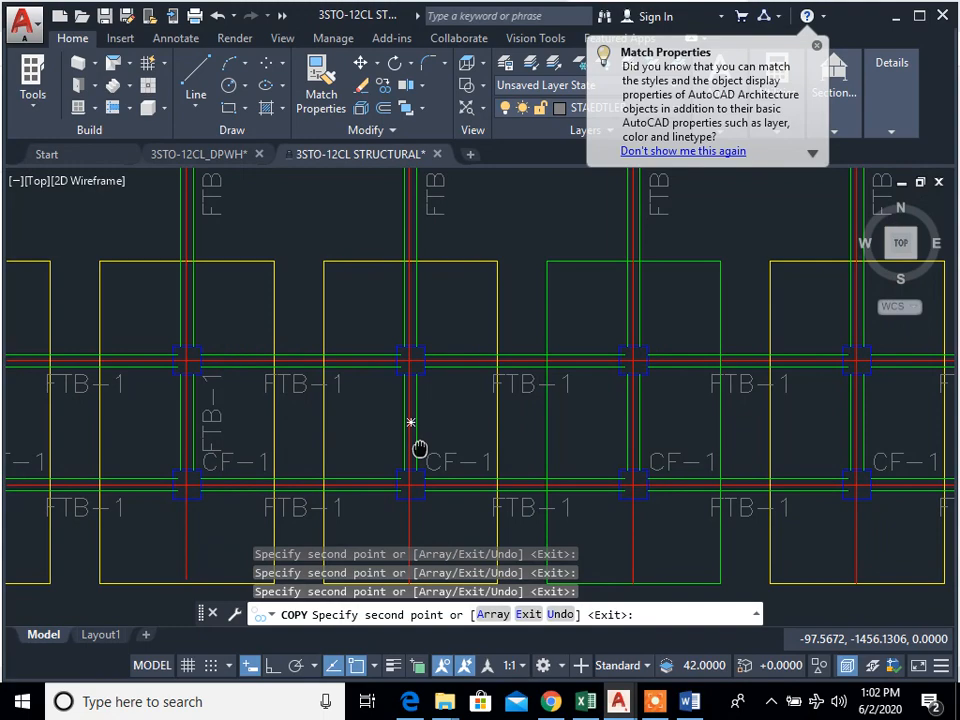
{"action": "left_click", "coordinate": [640, 422]}
{"action": "middle_click_drag", "start_coordinate": [758, 440], "coordinate": [341, 441]}
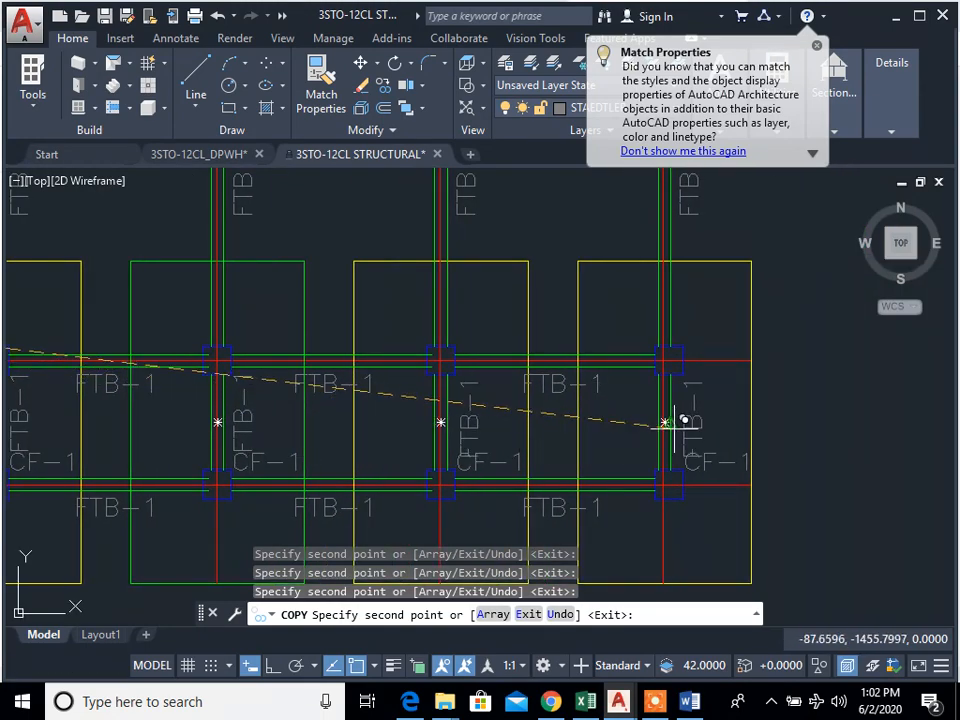
{"action": "key", "text": "Escape"}
{"action": "scroll", "coordinate": [784, 454], "scroll_direction": "down", "scroll_amount": 6}
{"action": "key", "text": "Escape"}
{"action": "key", "text": "Escape"}
Step: Erase the stray F-1 label above the plan between grids 7 and 8
{"action": "scroll", "coordinate": [420, 452], "scroll_direction": "up", "scroll_amount": 3}
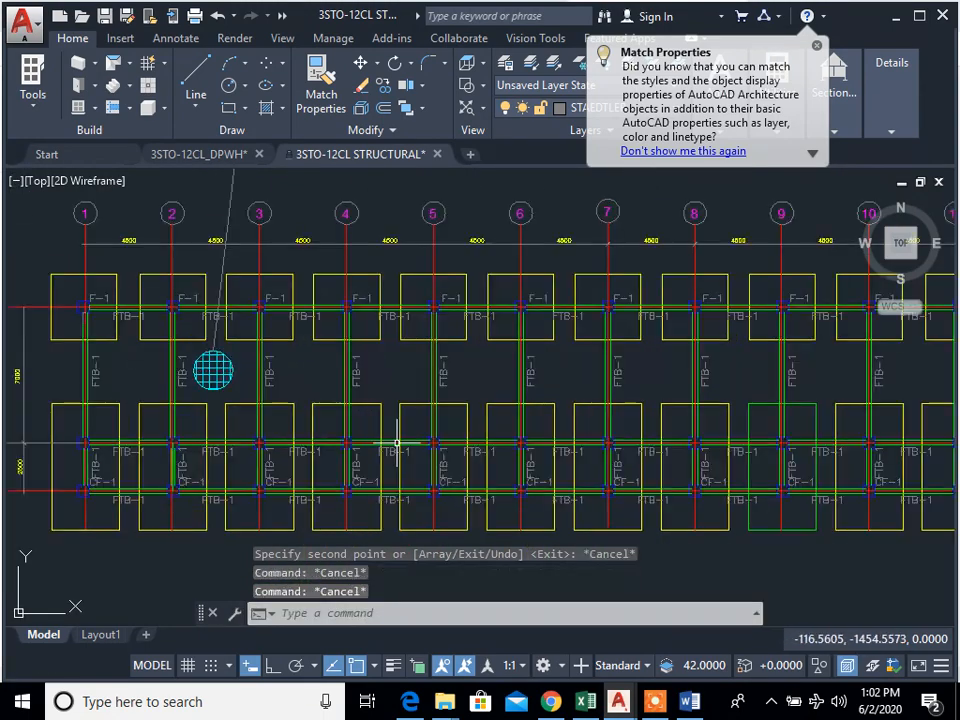
{"action": "scroll", "coordinate": [420, 452], "scroll_direction": "down", "scroll_amount": 4}
{"action": "scroll", "coordinate": [413, 441], "scroll_direction": "up", "scroll_amount": 2}
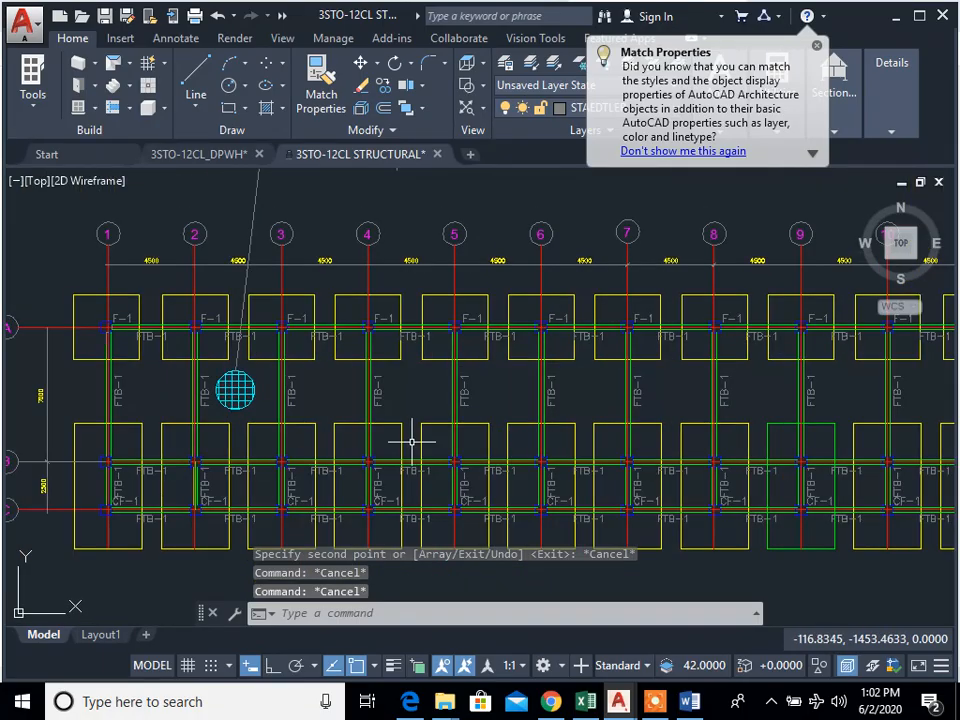
{"action": "scroll", "coordinate": [384, 421], "scroll_direction": "down", "scroll_amount": 2}
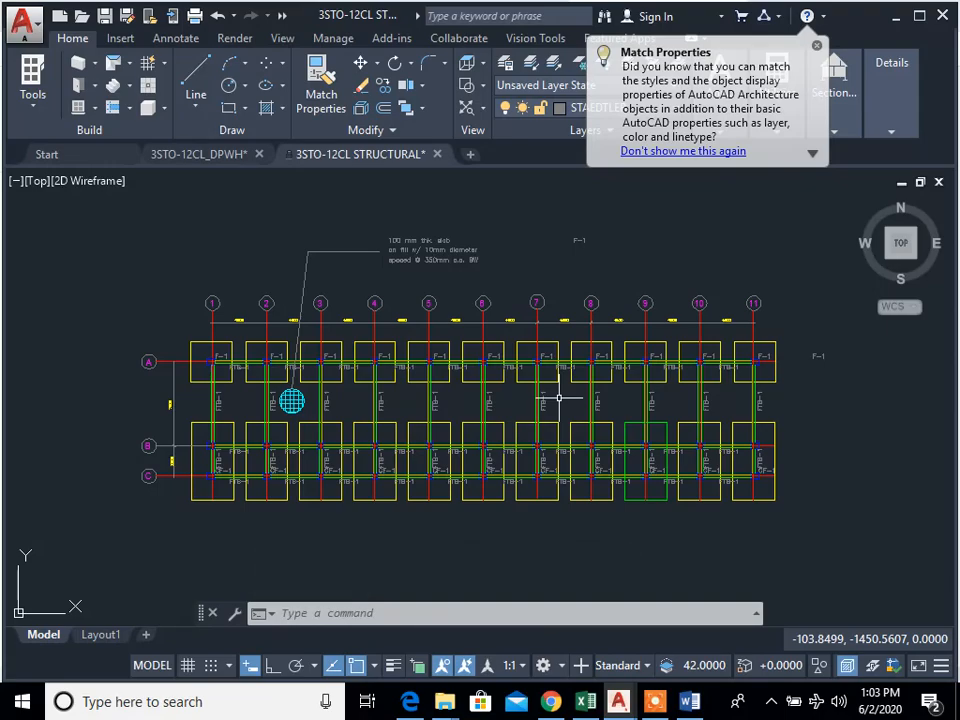
{"action": "scroll", "coordinate": [632, 275], "scroll_direction": "up", "scroll_amount": 2}
{"action": "middle_click_drag", "start_coordinate": [632, 275], "coordinate": [632, 324]}
{"action": "scroll", "coordinate": [553, 299], "scroll_direction": "up", "scroll_amount": 2}
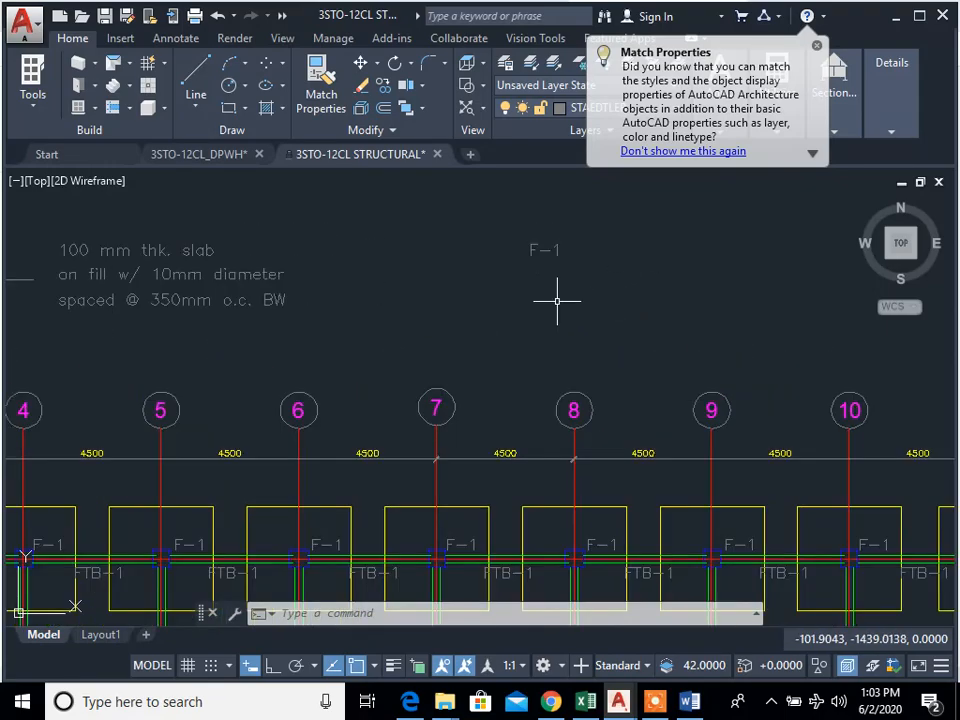
{"action": "type", "text": "e"}
{"action": "key", "text": "space"}
{"action": "left_click", "coordinate": [560, 290]}
{"action": "left_click", "coordinate": [519, 245]}
{"action": "key", "text": "space"}
{"action": "scroll", "coordinate": [628, 306], "scroll_direction": "down", "scroll_amount": 4}
{"action": "scroll", "coordinate": [563, 330], "scroll_direction": "up", "scroll_amount": 1}
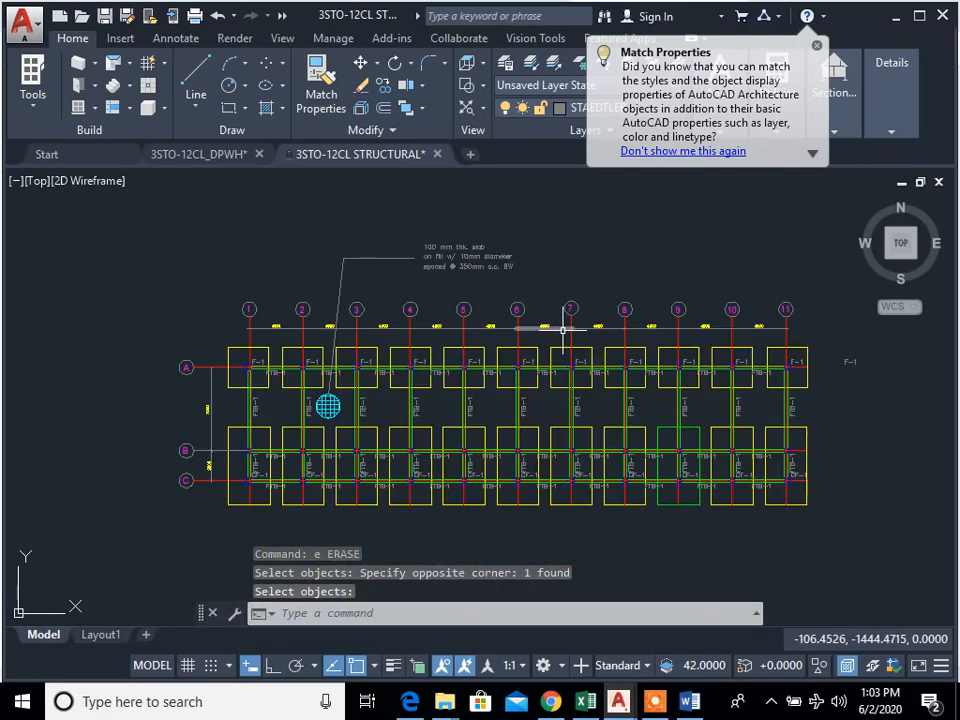
Step: Review the foundation plan across grids 1 to 11 and A to C, checking the footing and tie-beam labels, dimensions and slab note
{"action": "scroll", "coordinate": [585, 345], "scroll_direction": "up", "scroll_amount": 2}
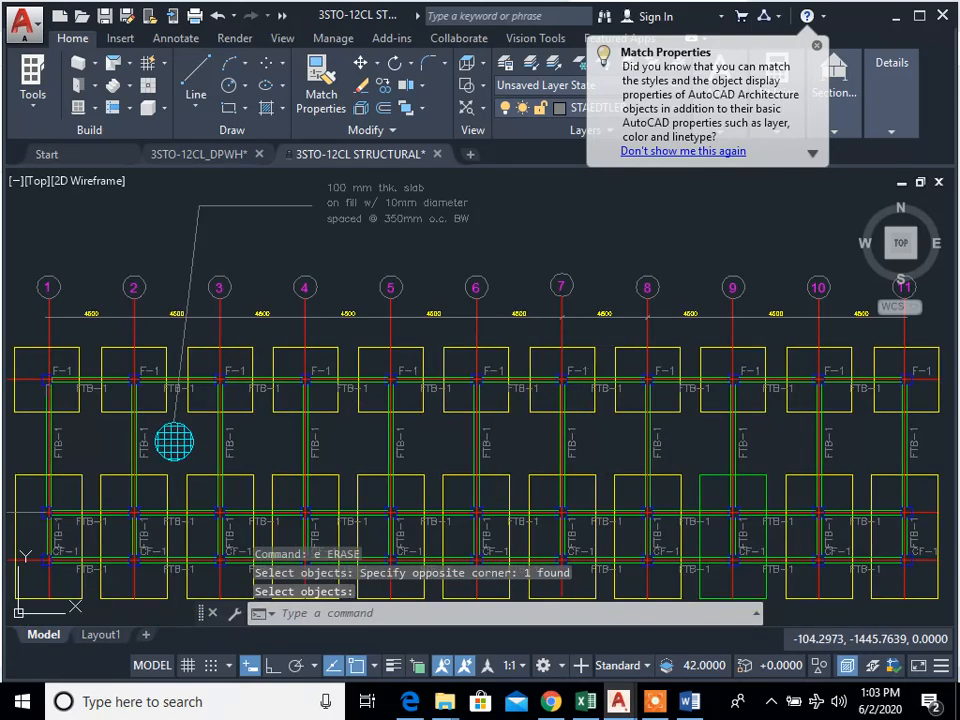
{"action": "scroll", "coordinate": [582, 340], "scroll_direction": "down", "scroll_amount": 2}
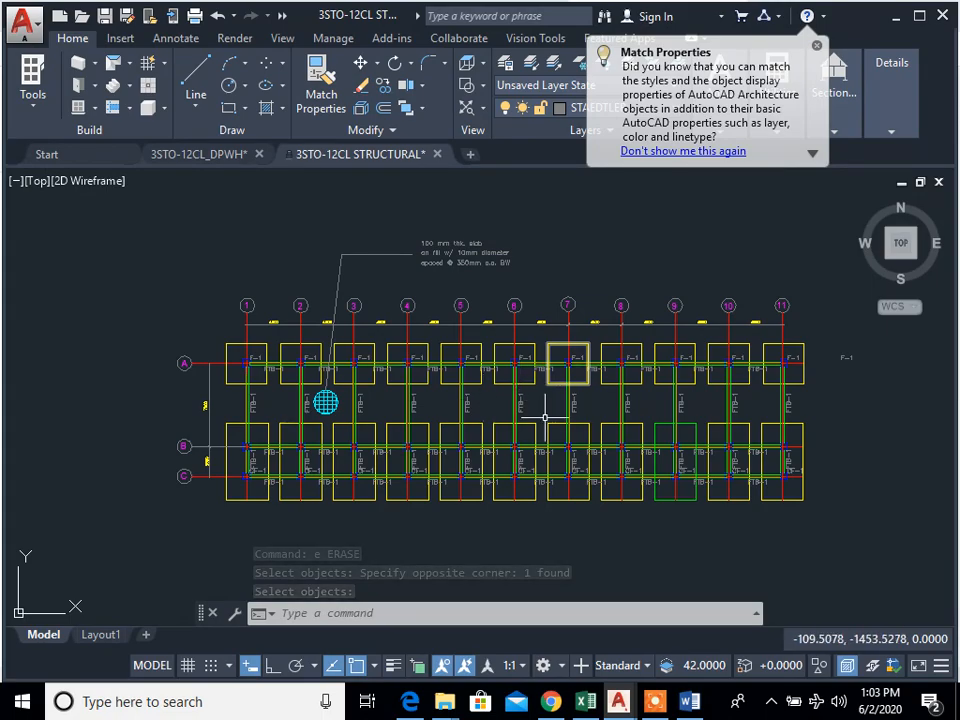
{"action": "scroll", "coordinate": [463, 404], "scroll_direction": "up", "scroll_amount": 2}
{"action": "mouse_move", "coordinate": [506, 417]}
{"action": "middle_mouse_down"}
{"action": "mouse_move", "coordinate": [255, 411]}
{"action": "mouse_move", "coordinate": [540, 409]}
{"action": "middle_mouse_up"}
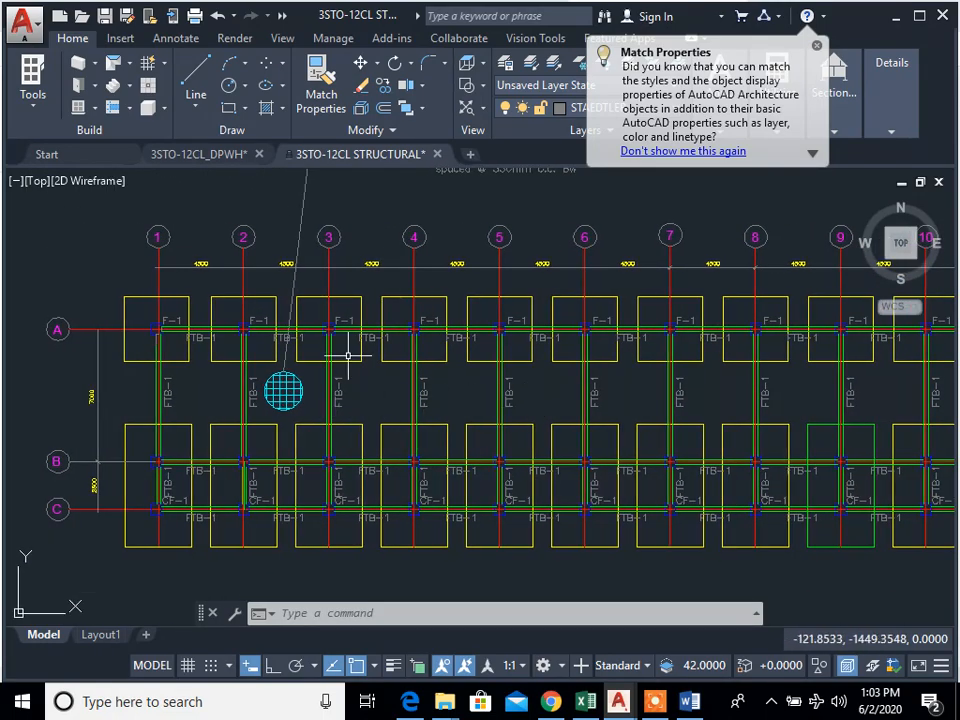
{"action": "scroll", "coordinate": [323, 418], "scroll_direction": "down", "scroll_amount": 2}
{"action": "middle_click_drag", "start_coordinate": [423, 437], "coordinate": [438, 433]}
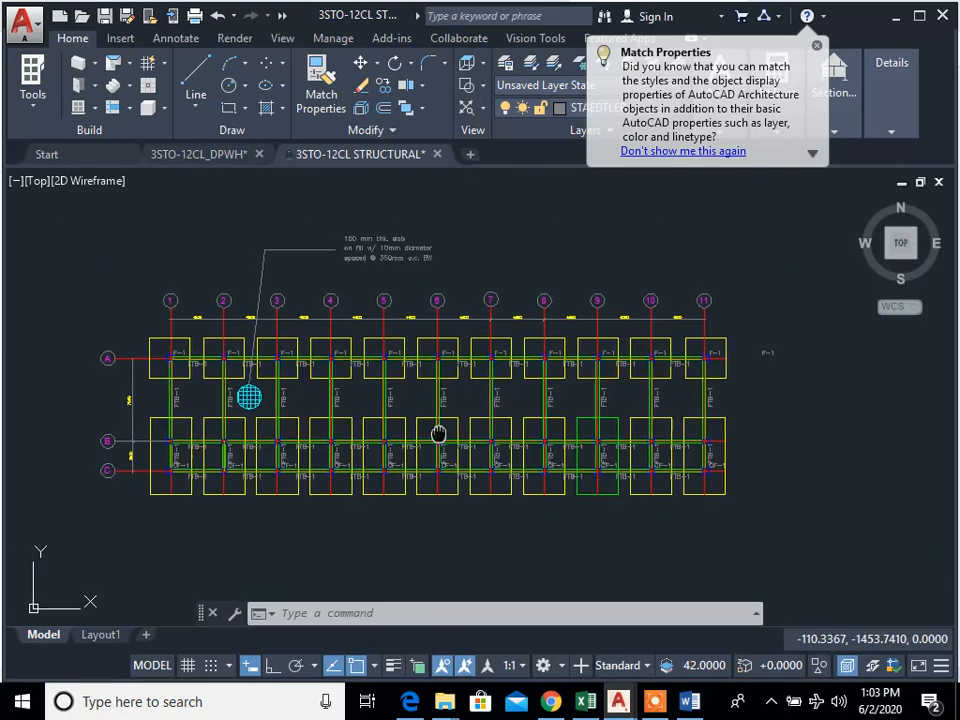
{"action": "mouse_move", "coordinate": [438, 432]}
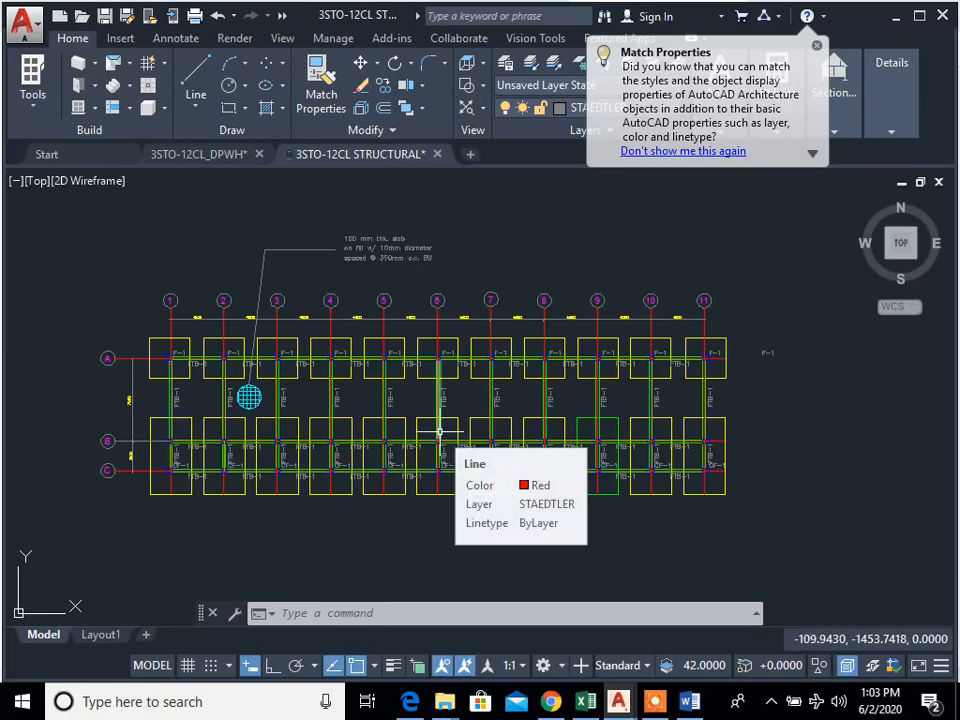
{"action": "scroll", "coordinate": [320, 416], "scroll_direction": "up", "scroll_amount": 2}
{"action": "mouse_move", "coordinate": [320, 417]}
{"action": "middle_mouse_down"}
{"action": "mouse_move", "coordinate": [366, 437]}
{"action": "mouse_move", "coordinate": [380, 471]}
{"action": "middle_mouse_up"}
{"action": "scroll", "coordinate": [446, 445], "scroll_direction": "down", "scroll_amount": 2}
{"action": "mouse_move", "coordinate": [446, 445]}
{"action": "middle_mouse_down"}
{"action": "mouse_move", "coordinate": [389, 423]}
{"action": "mouse_move", "coordinate": [399, 429]}
{"action": "mouse_move", "coordinate": [381, 433]}
{"action": "middle_mouse_up"}
{"action": "scroll", "coordinate": [389, 423], "scroll_direction": "up", "scroll_amount": 2}
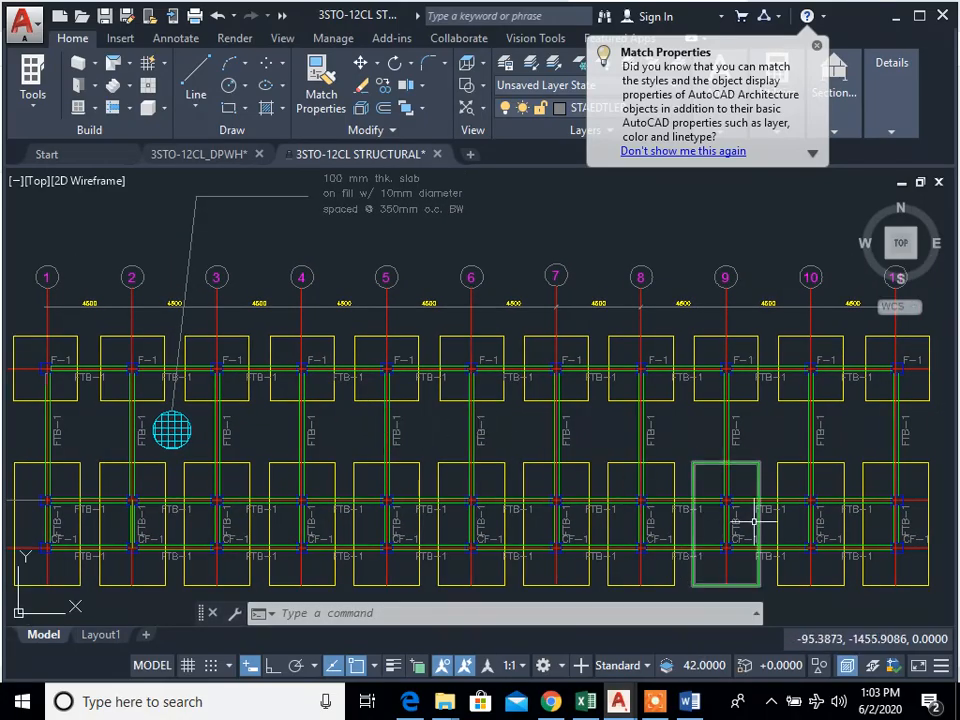
{"action": "left_click", "coordinate": [655, 703]}
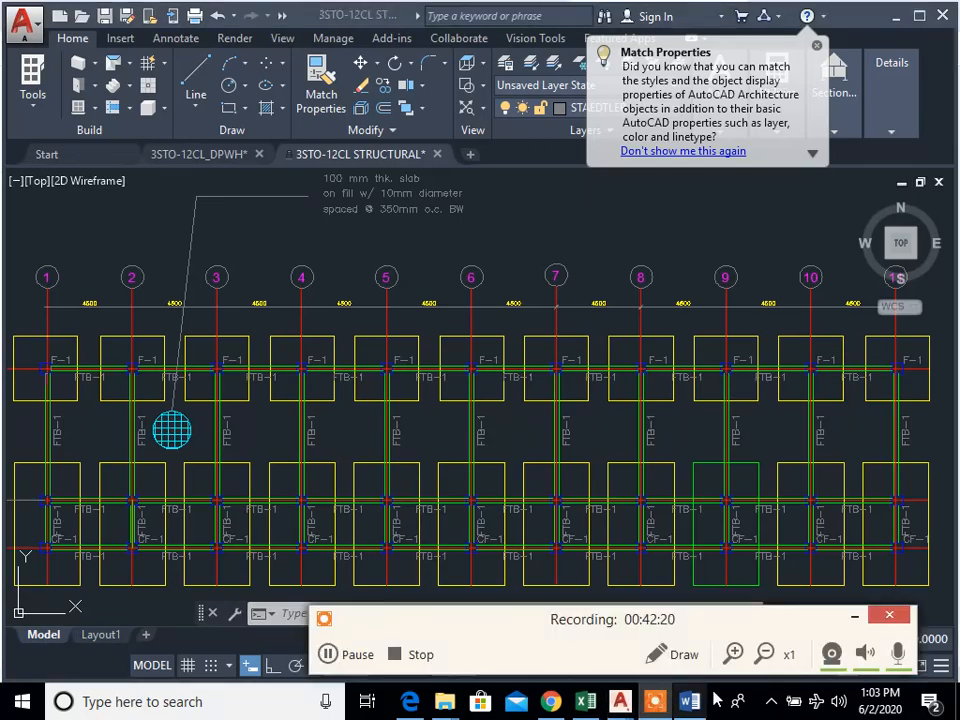